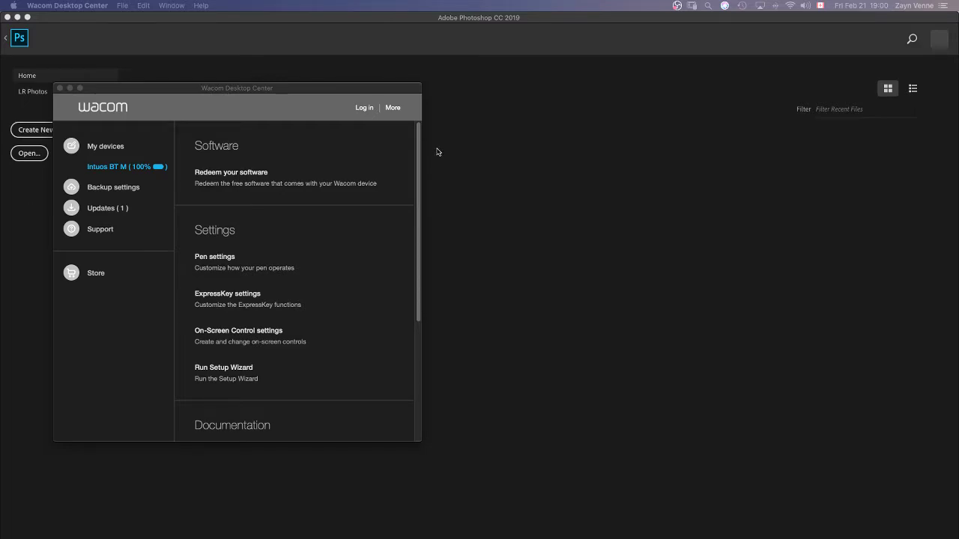
pyautogui.moveTo(303, 88); pyautogui.dragTo(295, 28)
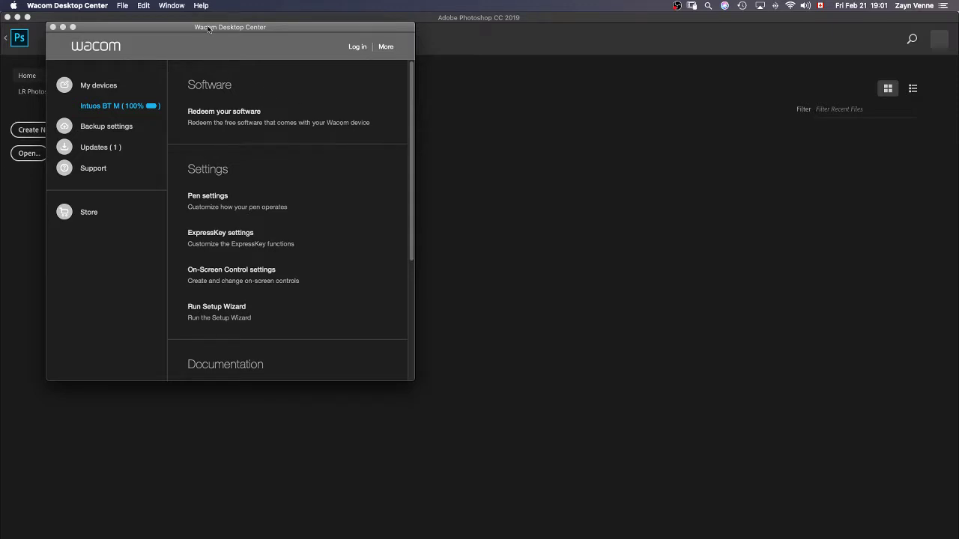
pyautogui.moveTo(212, 29); pyautogui.dragTo(218, 30)
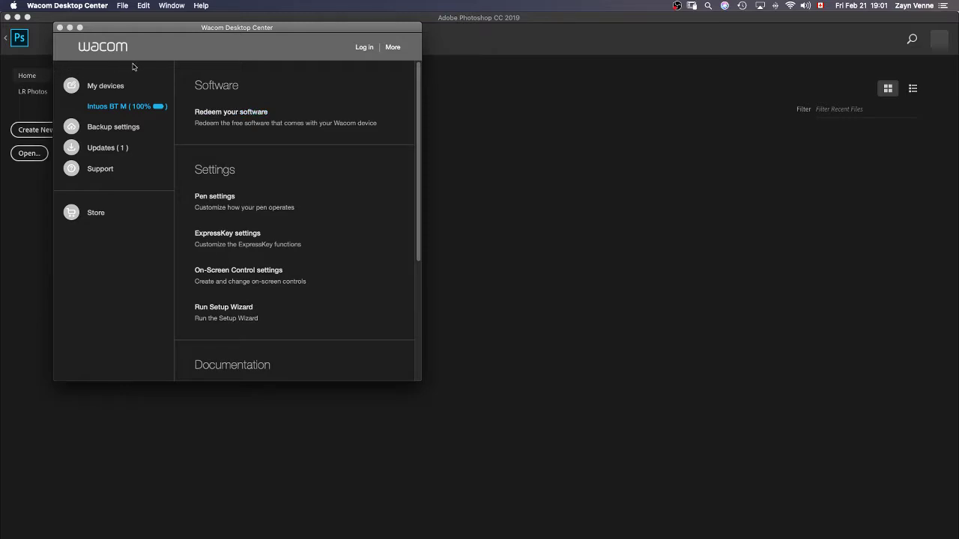
pyautogui.moveTo(193, 27); pyautogui.dragTo(194, 41)
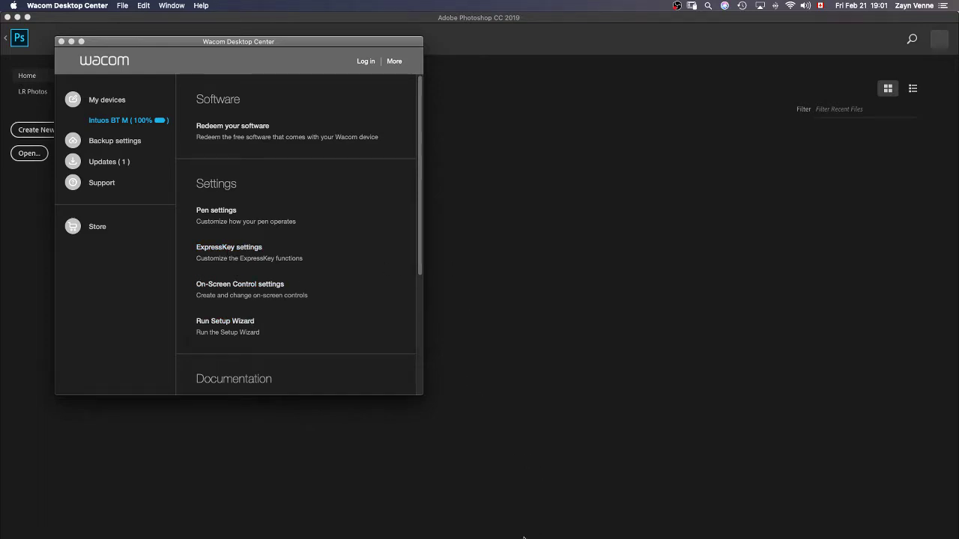
# Open the Wacom Tablet preferences in System Preferences and show the pen settings for Adobe Photoshop CC 2019.
pyautogui.moveTo(578, 537)
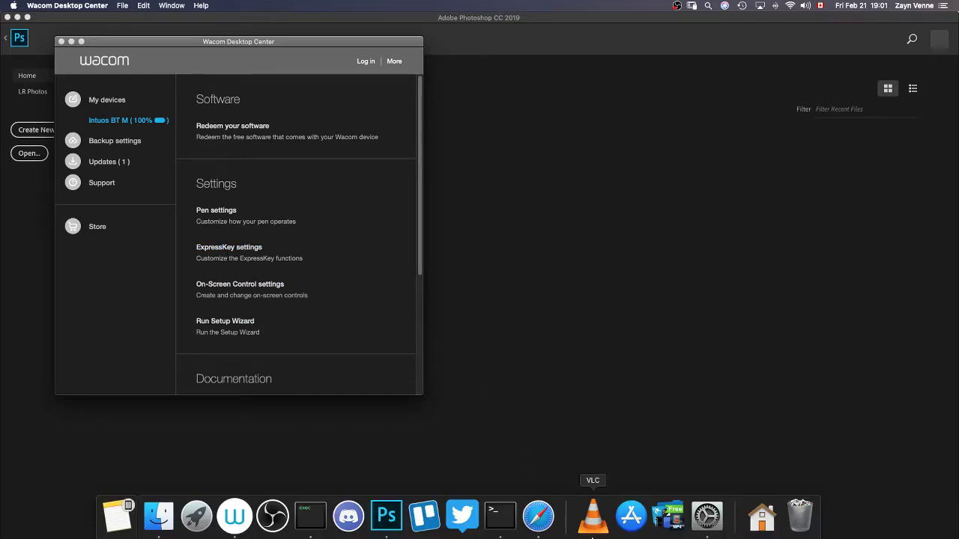
pyautogui.click(716, 520)
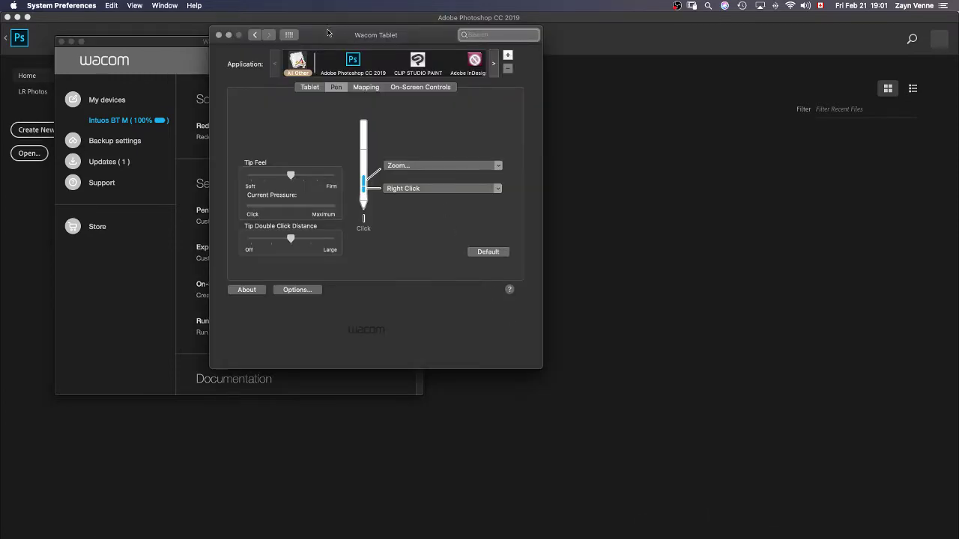
pyautogui.moveTo(327, 33); pyautogui.dragTo(561, 24)
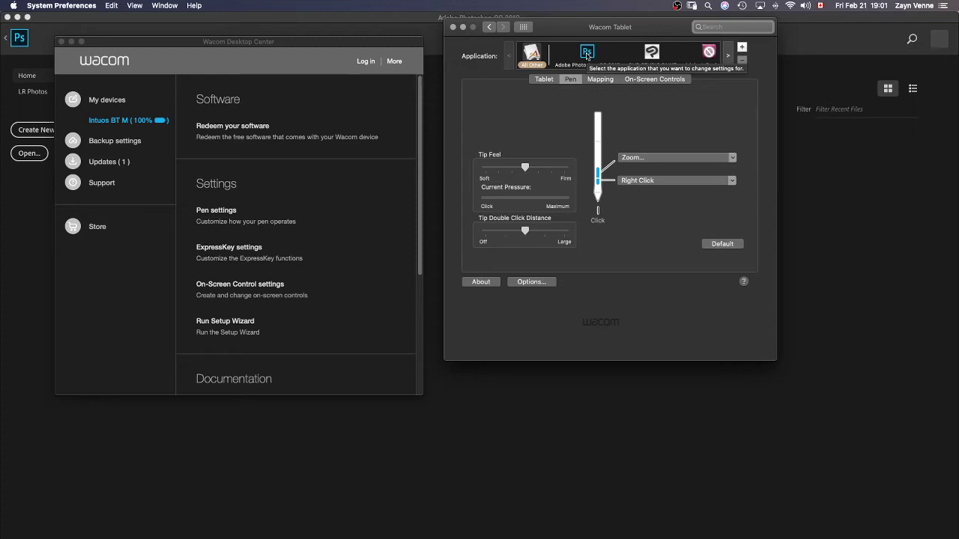
pyautogui.click(586, 53)
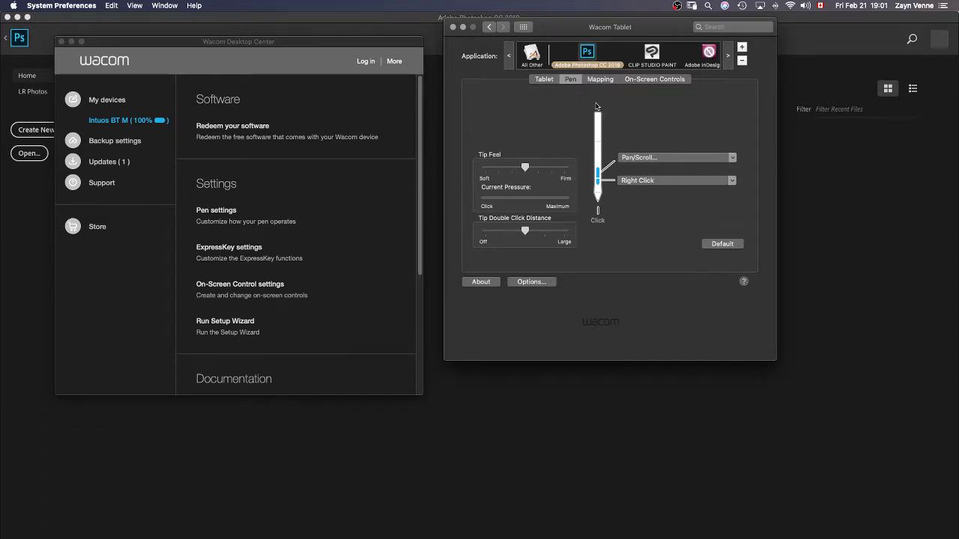
# Switch to Photoshop and open the recent file 3-pathtool_deis_zva.jpg.
pyautogui.click(814, 208)
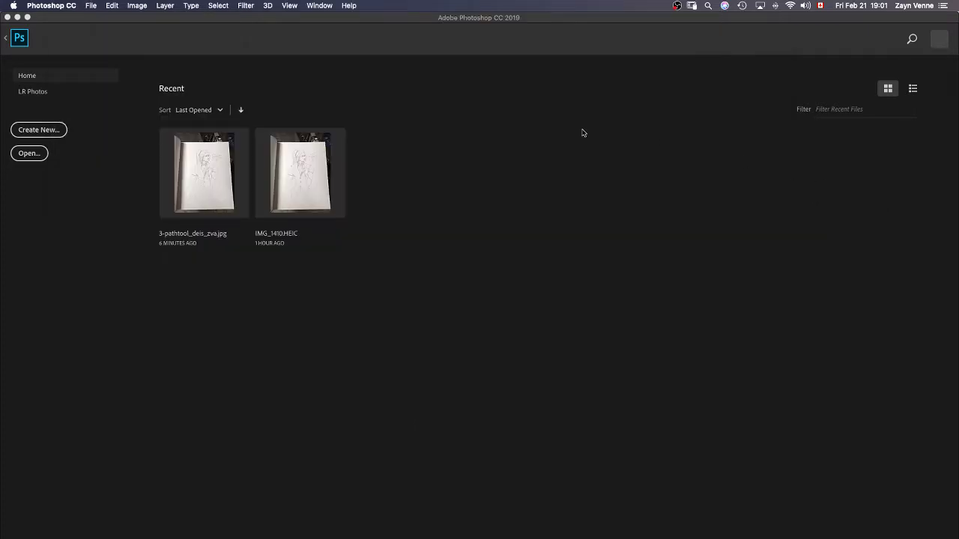
pyautogui.click(228, 176)
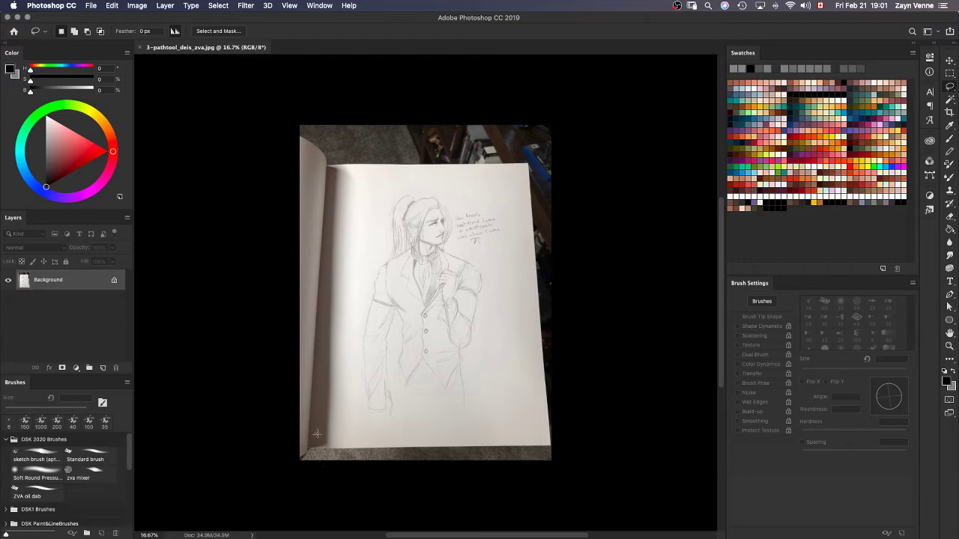
# Search the help for "hotkey" and clear the search text.
pyautogui.click(64, 7)
pyautogui.moveTo(94, 36)
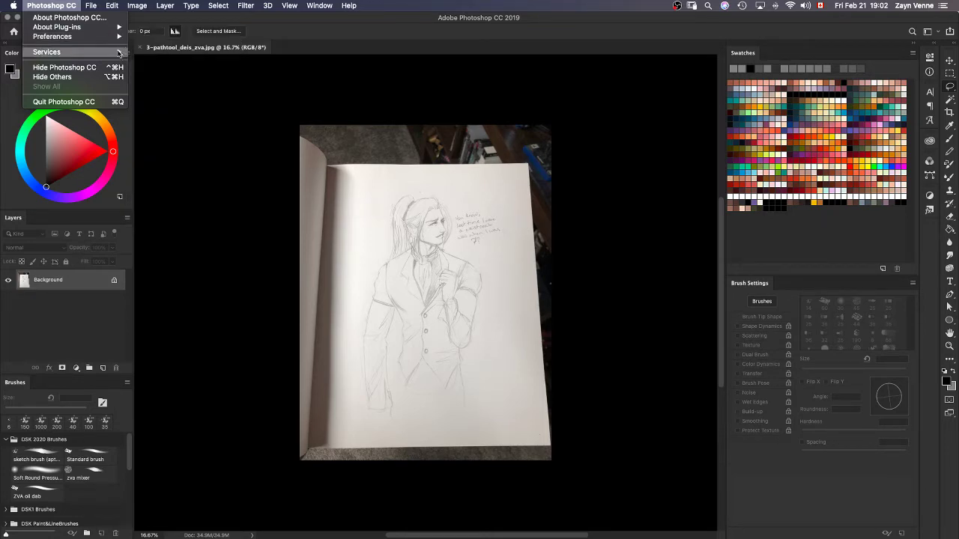
pyautogui.click(348, 6)
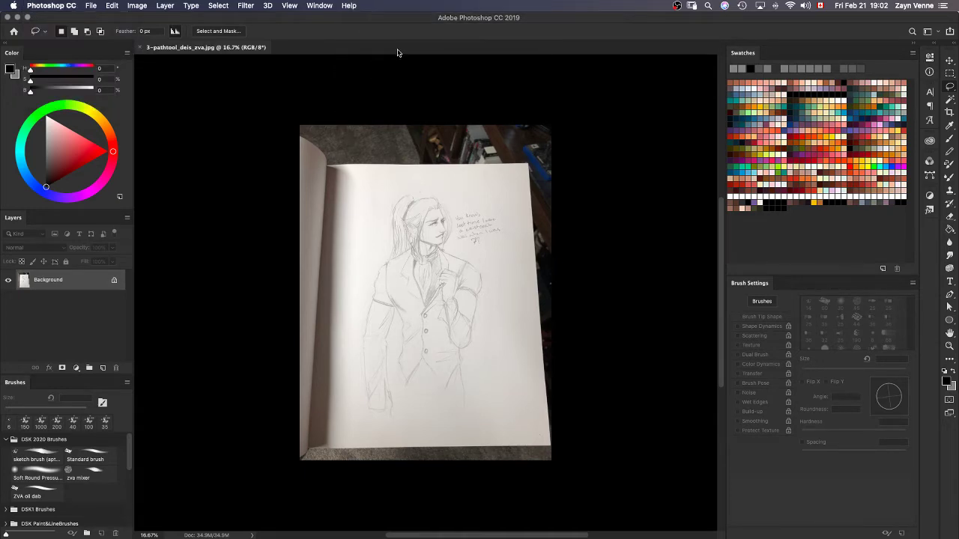
pyautogui.click(349, 6)
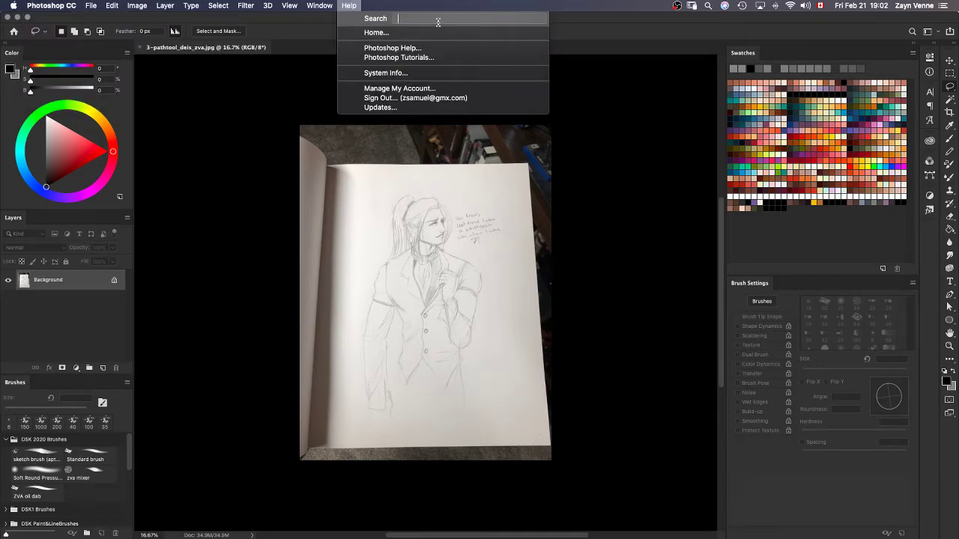
pyautogui.write('hotkey')
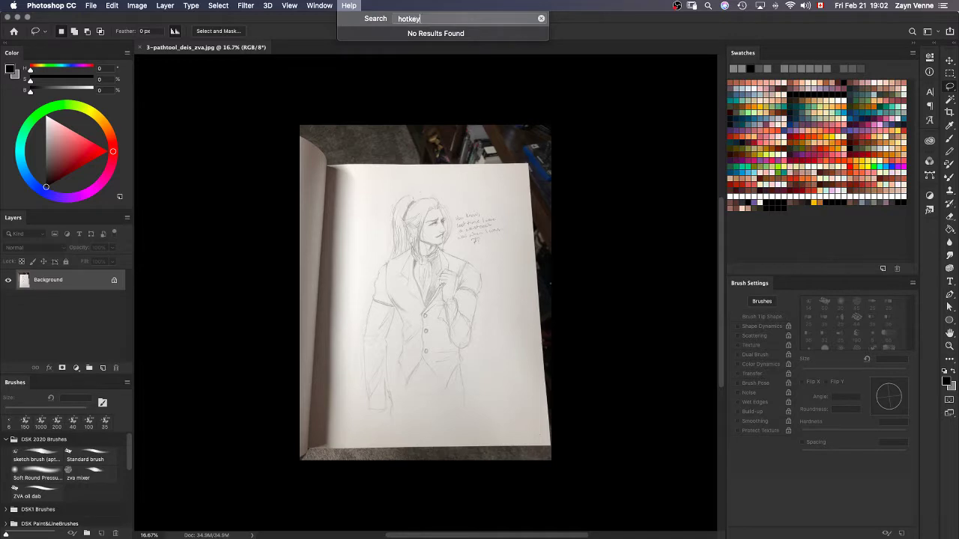
pyautogui.press('BackSpace')
pyautogui.press('BackSpace')
pyautogui.press('BackSpace')
pyautogui.press('BackSpace')
pyautogui.press('BackSpace')
pyautogui.press('BackSpace')
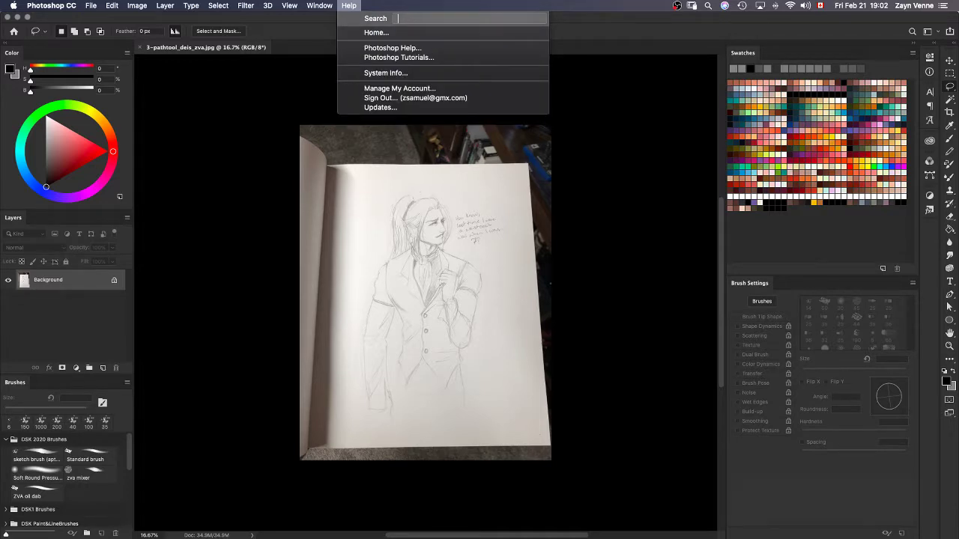
# Search the help for "key" to locate the shortcut editor and open the Keyboard Shortcuts and Menus dialog.
pyautogui.write('key')
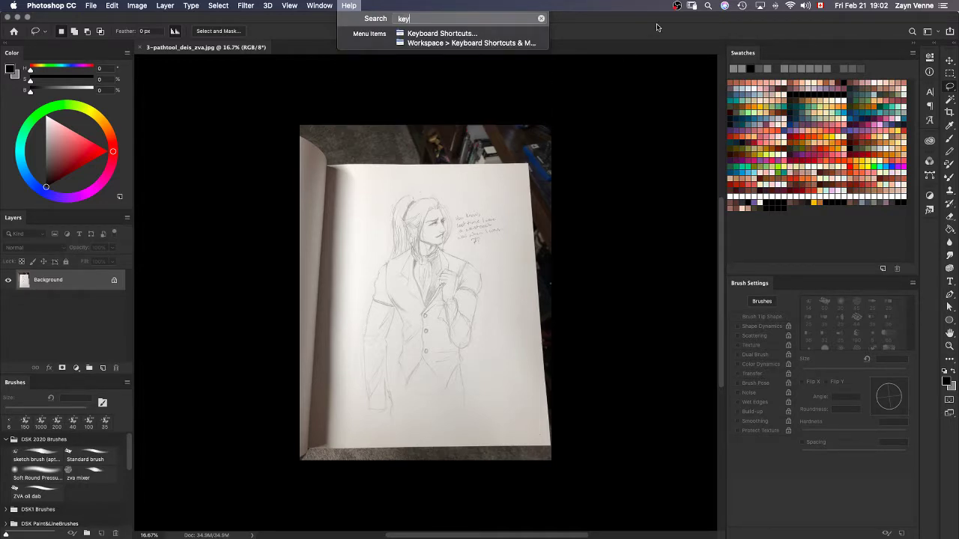
pyautogui.moveTo(524, 35)
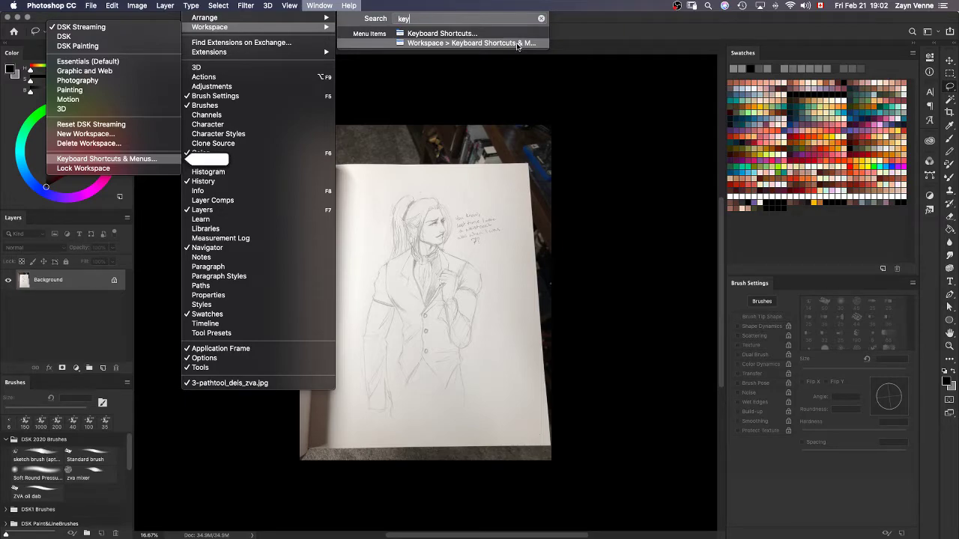
pyautogui.press('Escape')
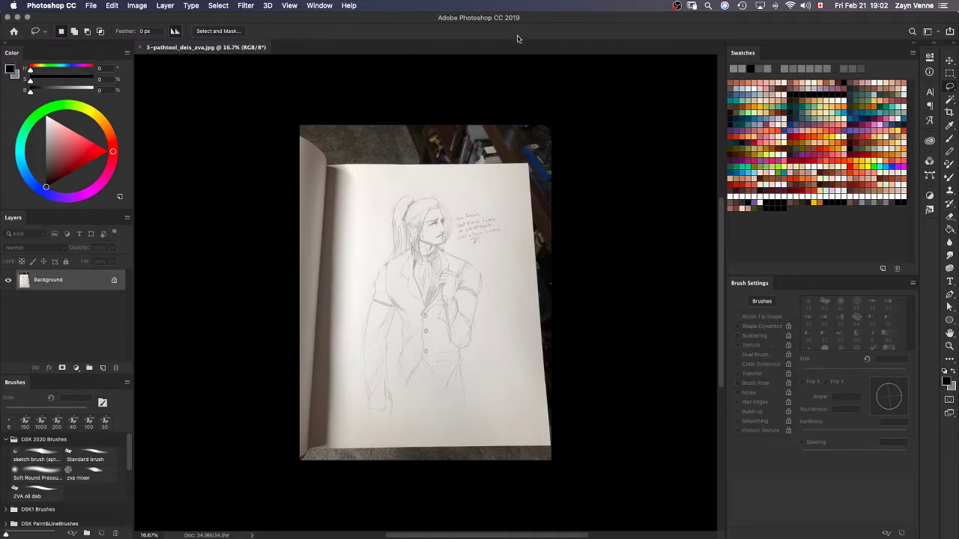
pyautogui.press('alt+shift+super+k')
pyautogui.moveTo(476, 103); pyautogui.dragTo(361, 35)
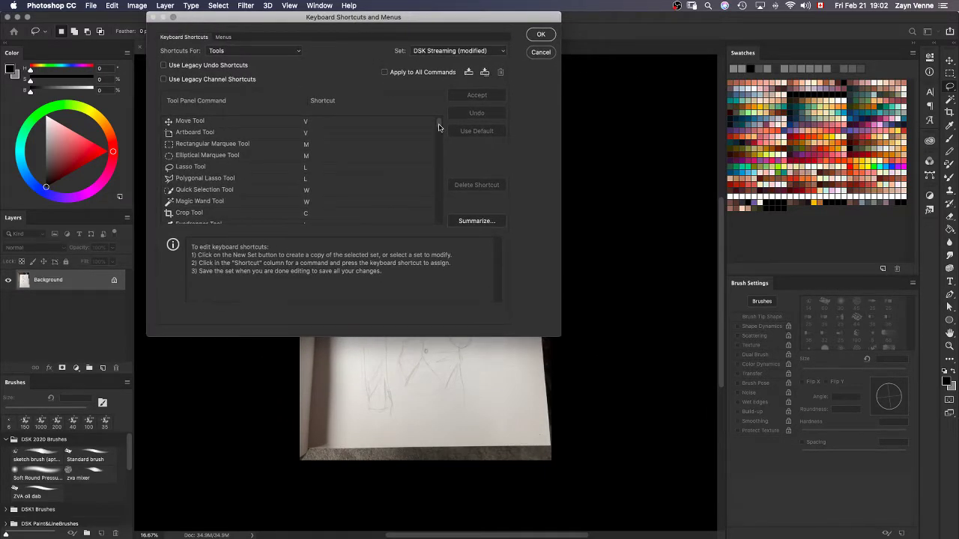
# Look through the keyboard shortcuts assigned to the tools, from the Move Tool down to the mixer brush commands.
pyautogui.scroll(-3, 441, 129)
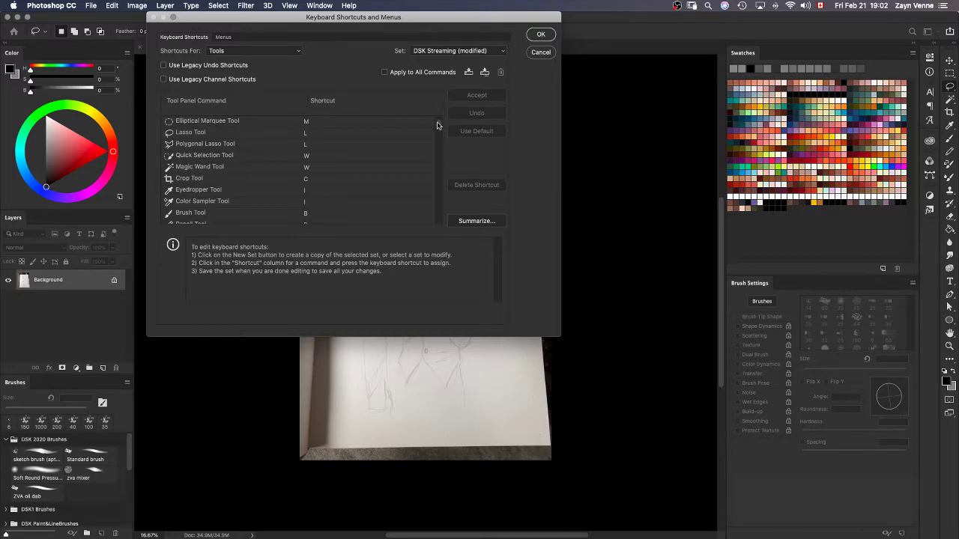
pyautogui.scroll(3, 439, 126)
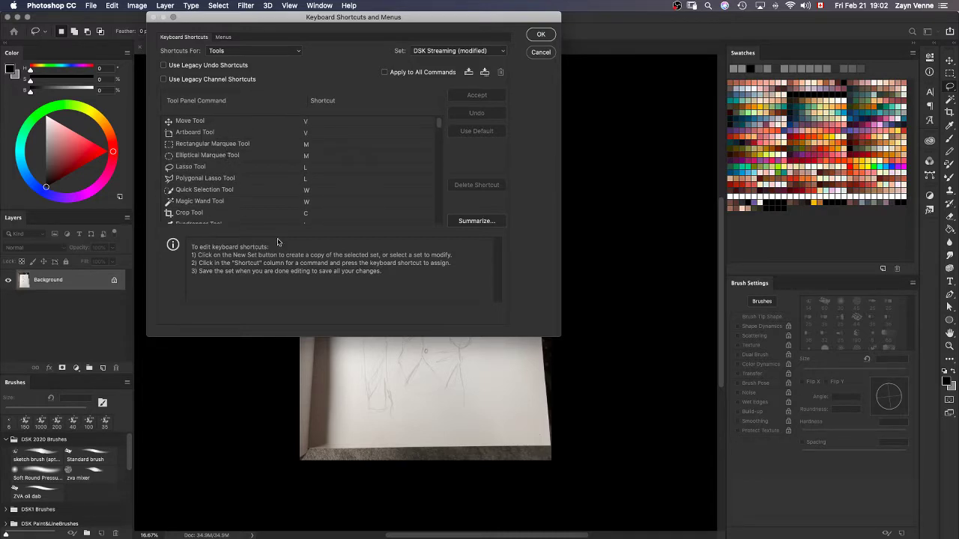
pyautogui.moveTo(439, 129); pyautogui.dragTo(441, 165)
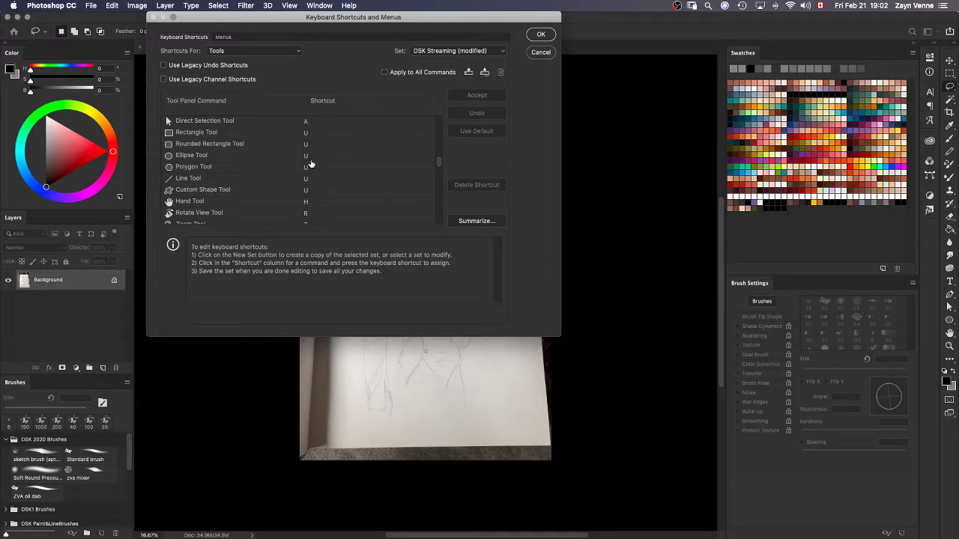
pyautogui.moveTo(440, 166); pyautogui.dragTo(448, 210)
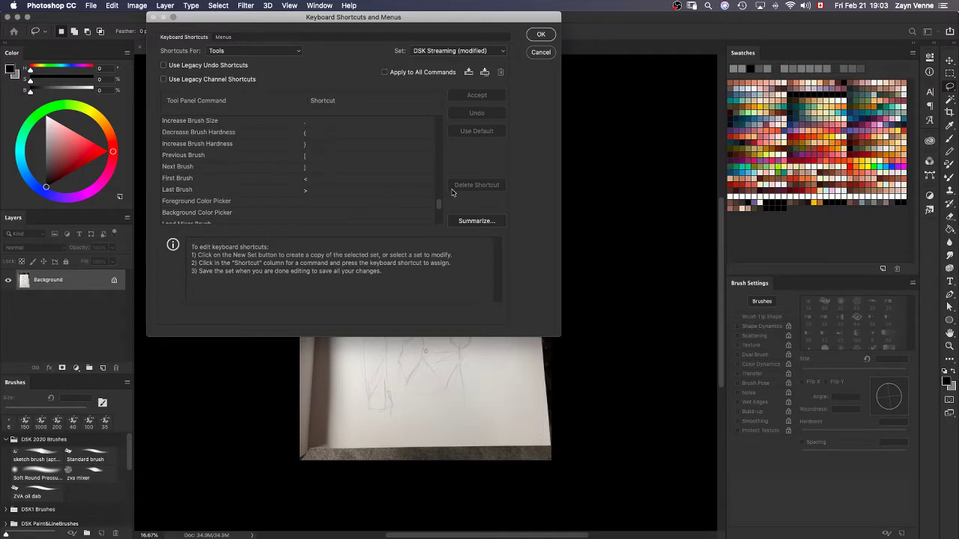
pyautogui.moveTo(439, 207); pyautogui.dragTo(440, 217)
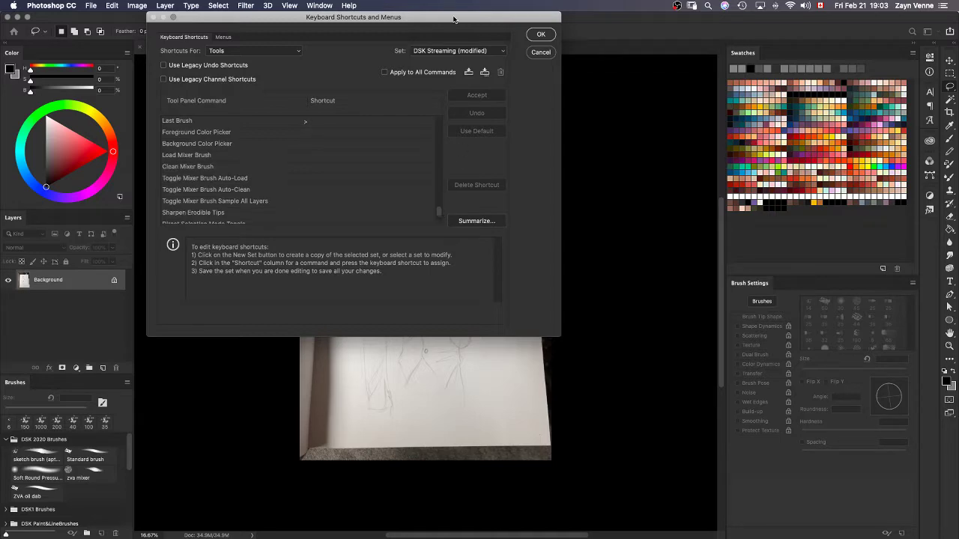
pyautogui.moveTo(454, 20); pyautogui.dragTo(516, 20)
pyautogui.moveTo(503, 216); pyautogui.dragTo(500, 120)
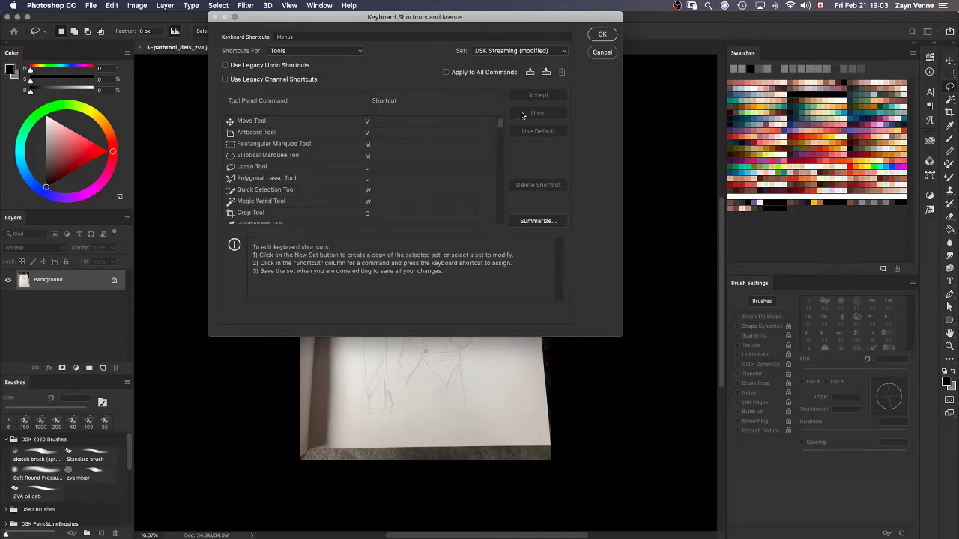
# Open the Eyedropper Tool's shortcut for editing.
pyautogui.scroll(-3, 501, 128)
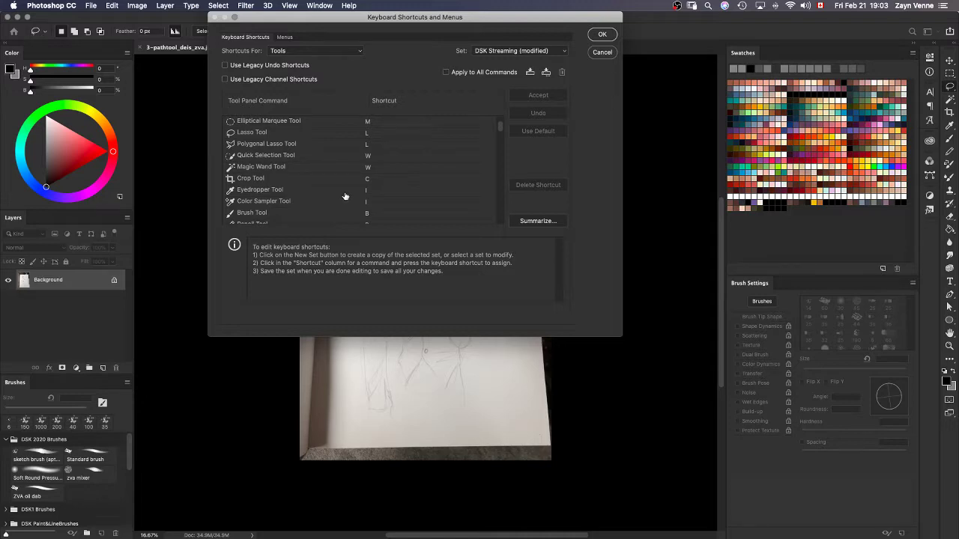
pyautogui.click(470, 188)
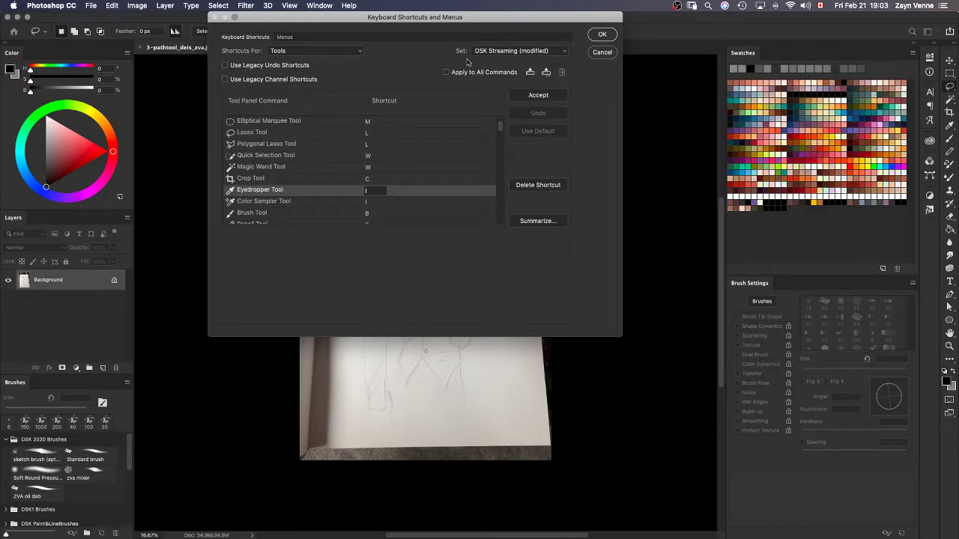
# View the Application Menus shortcuts, including the Photoshop CC group, and the Panel Menus shortcuts.
pyautogui.click(363, 52)
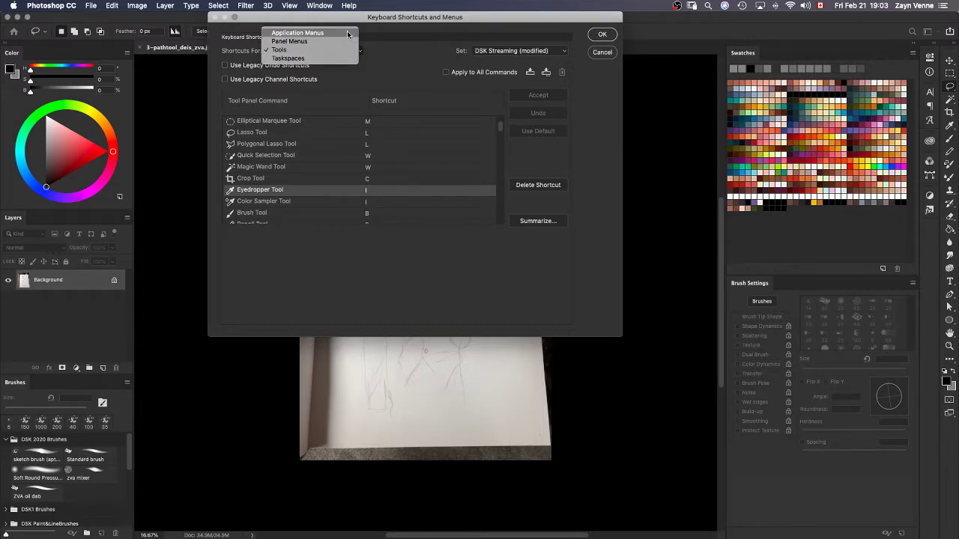
pyautogui.click(346, 33)
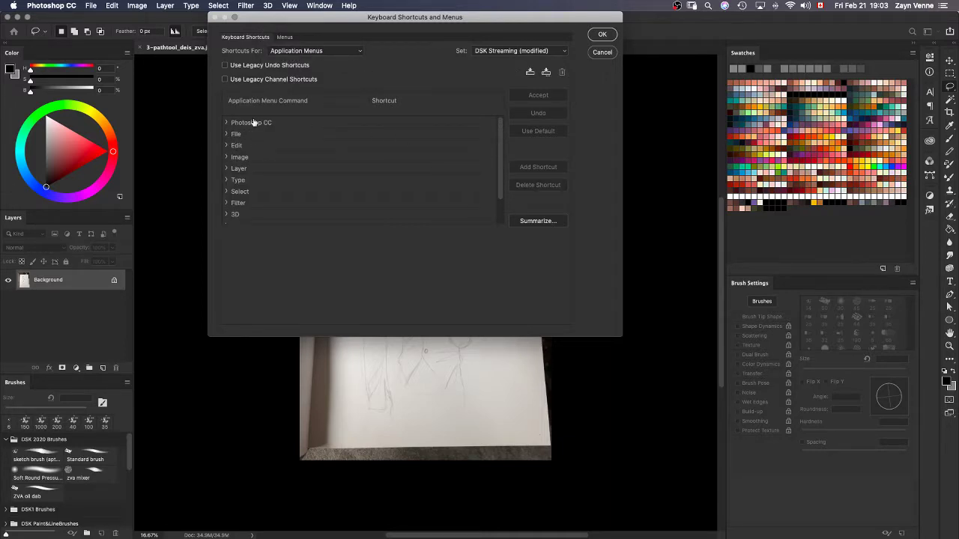
pyautogui.click(225, 122)
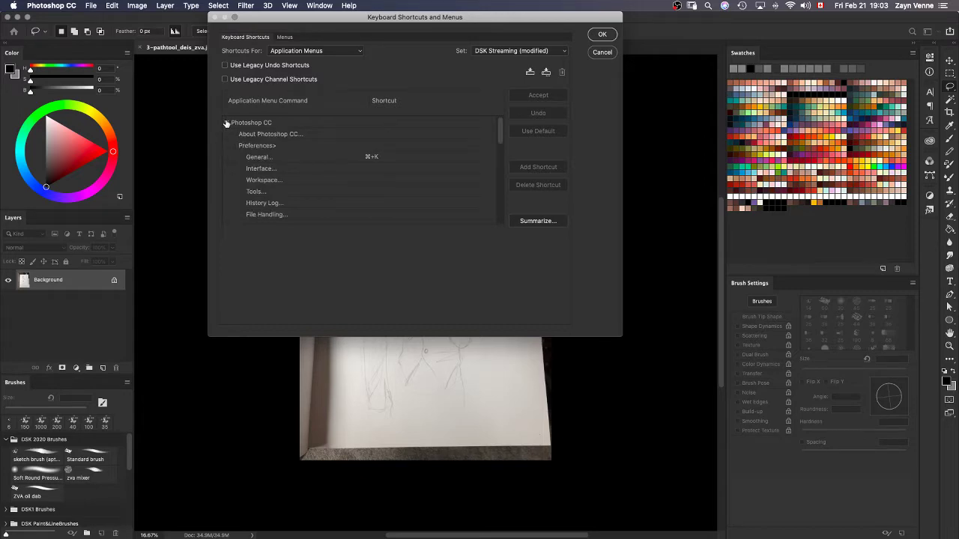
pyautogui.click(225, 123)
pyautogui.click(313, 51)
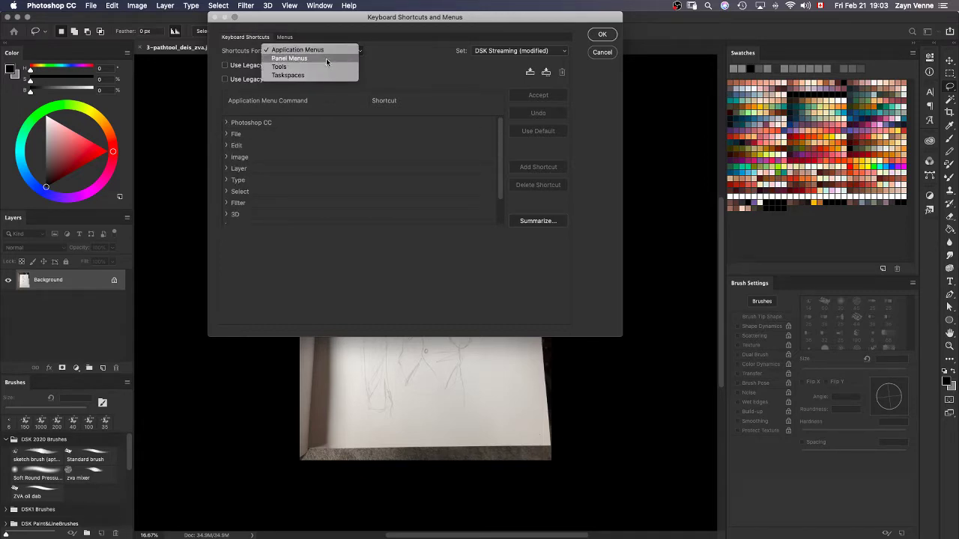
pyautogui.click(326, 58)
# Examine the Select and Mask and Content-Aware Fill groups of the Taskspaces shortcuts, and return to the Tools shortcuts.
pyautogui.click(336, 52)
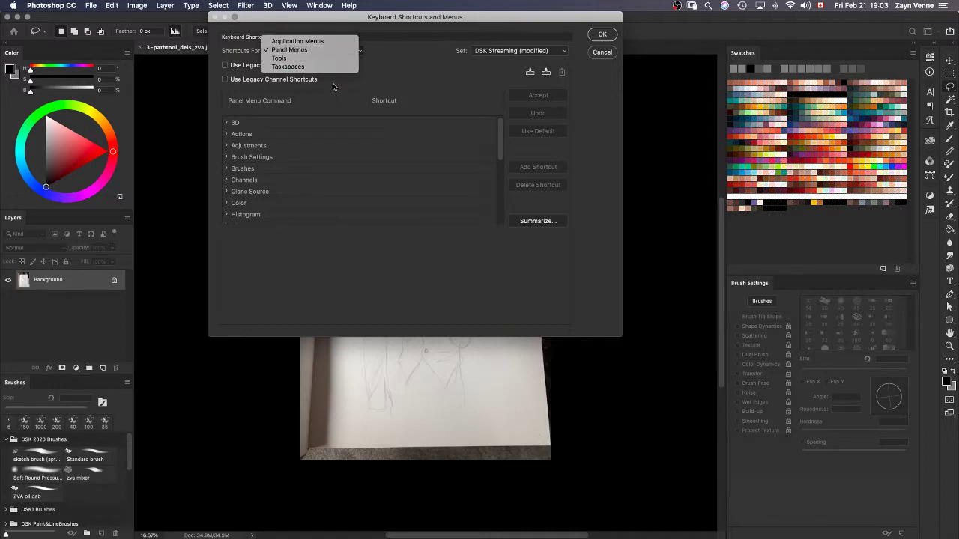
pyautogui.click(330, 67)
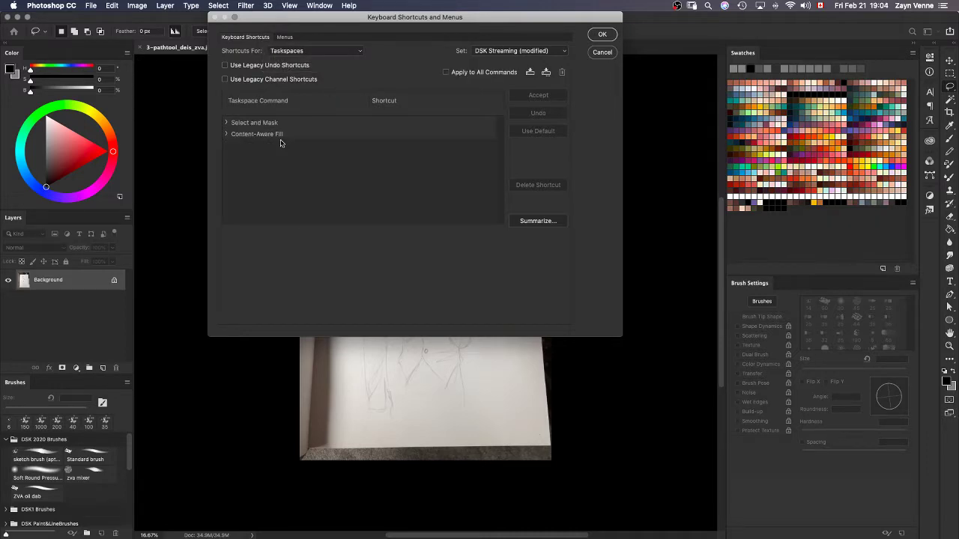
pyautogui.click(227, 123)
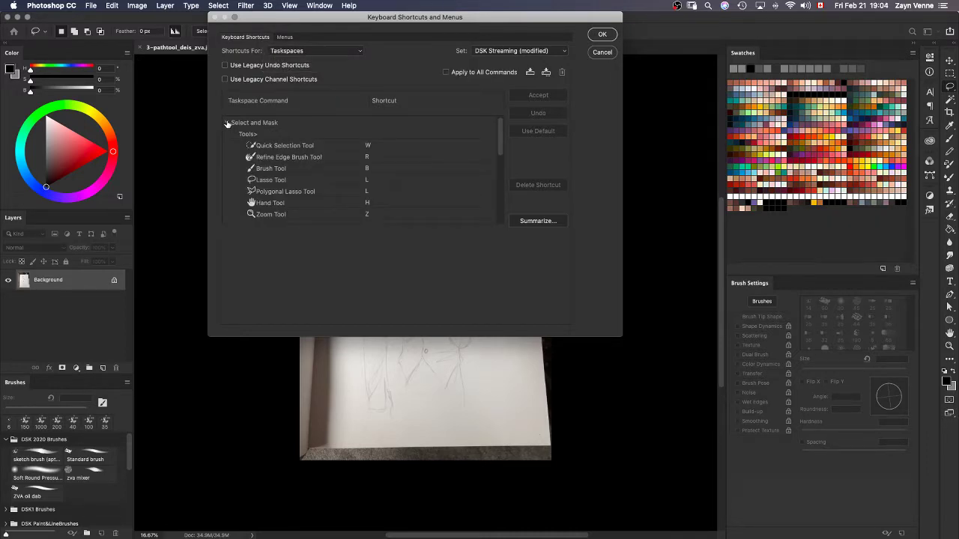
pyautogui.click(227, 123)
pyautogui.click(227, 135)
pyautogui.click(227, 135)
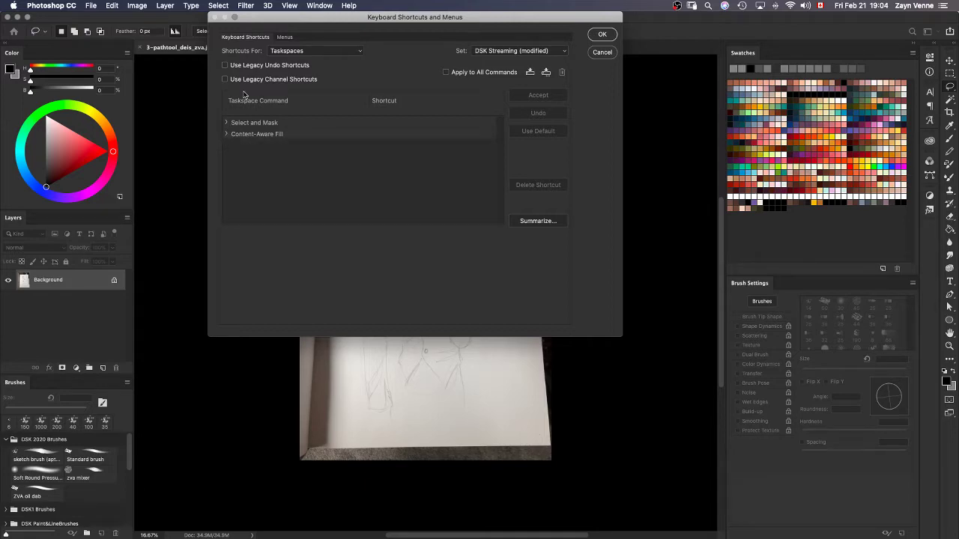
pyautogui.click(293, 53)
pyautogui.click(300, 44)
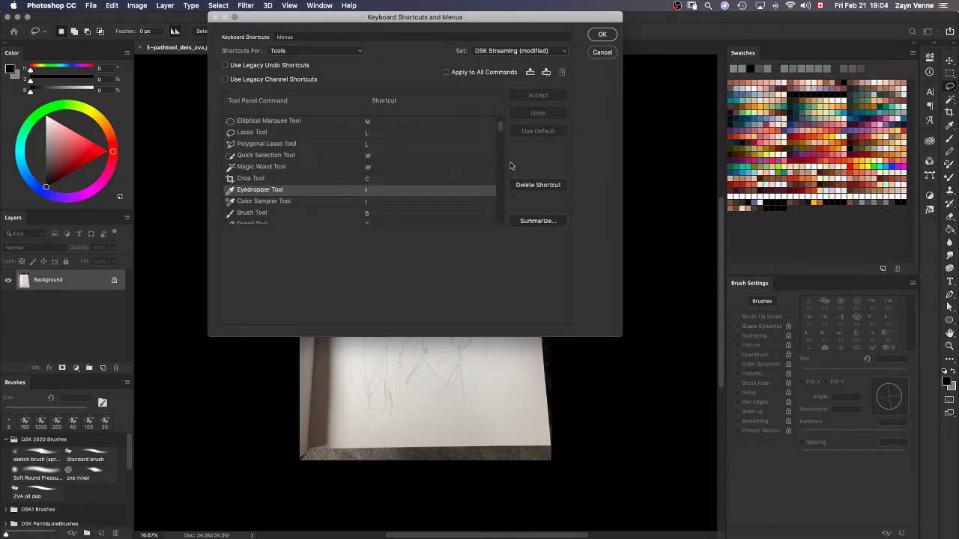
# View the available shortcut sets and look through the Tools shortcuts around the Eyedropper and brush tools.
pyautogui.moveTo(500, 126); pyautogui.dragTo(500, 133)
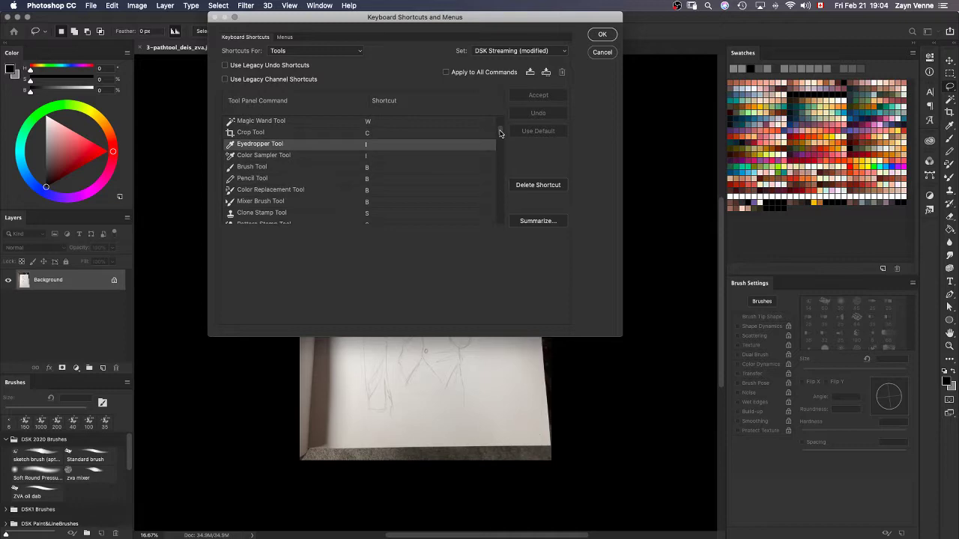
pyautogui.click(522, 53)
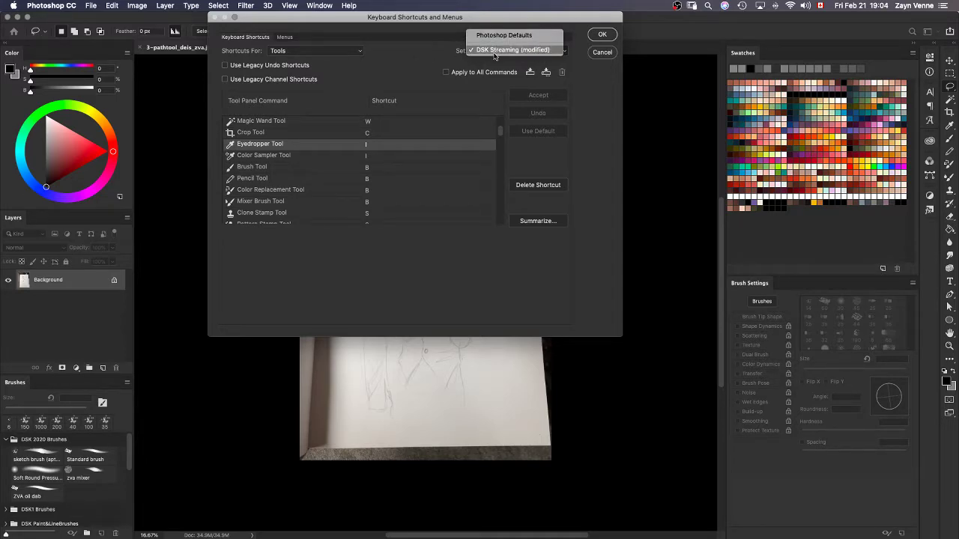
pyautogui.click(413, 60)
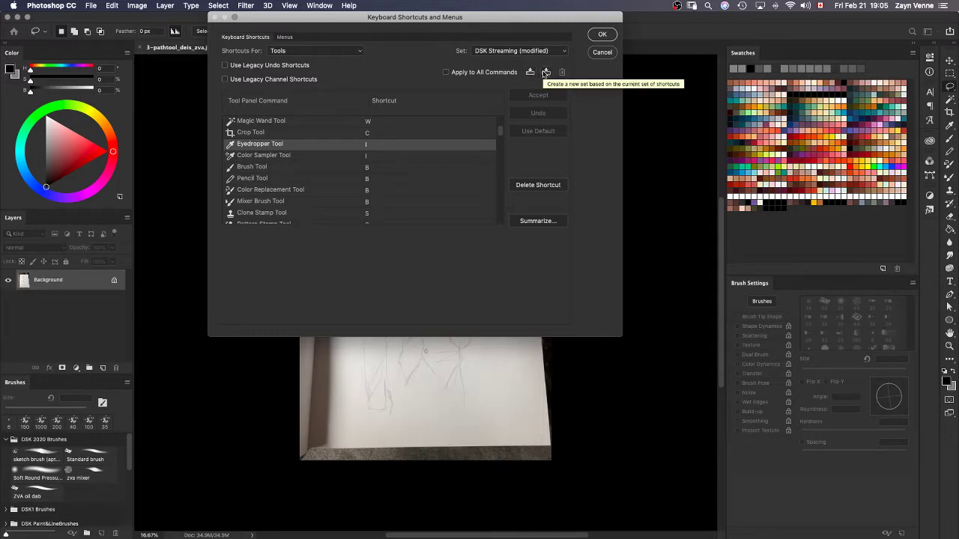
pyautogui.scroll(-3, 501, 134)
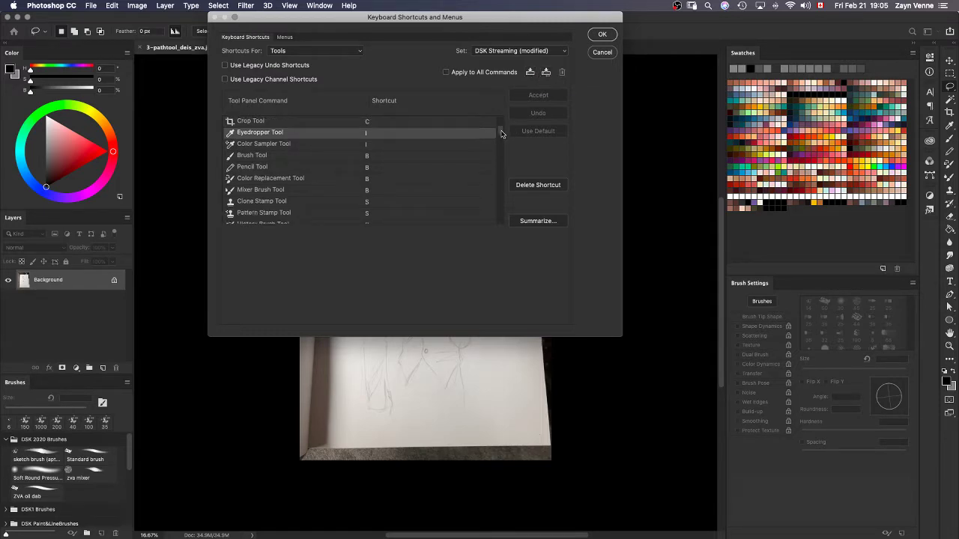
pyautogui.scroll(3, 502, 134)
pyautogui.scroll(1, 502, 133)
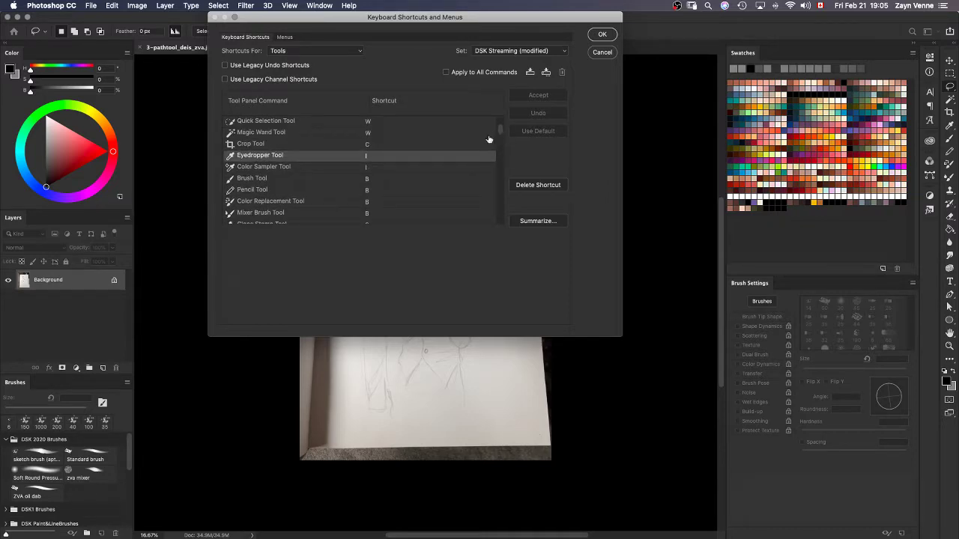
# Compare the Eyedropper Tool and Color Sampler Tool shortcuts by opening each one for editing without changing it.
pyautogui.click(394, 162)
pyautogui.click(433, 167)
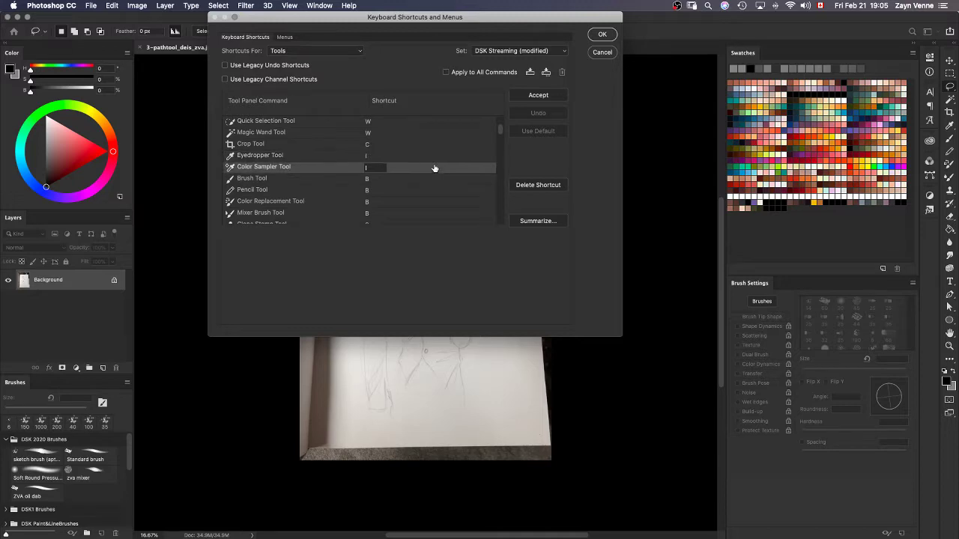
pyautogui.click(434, 156)
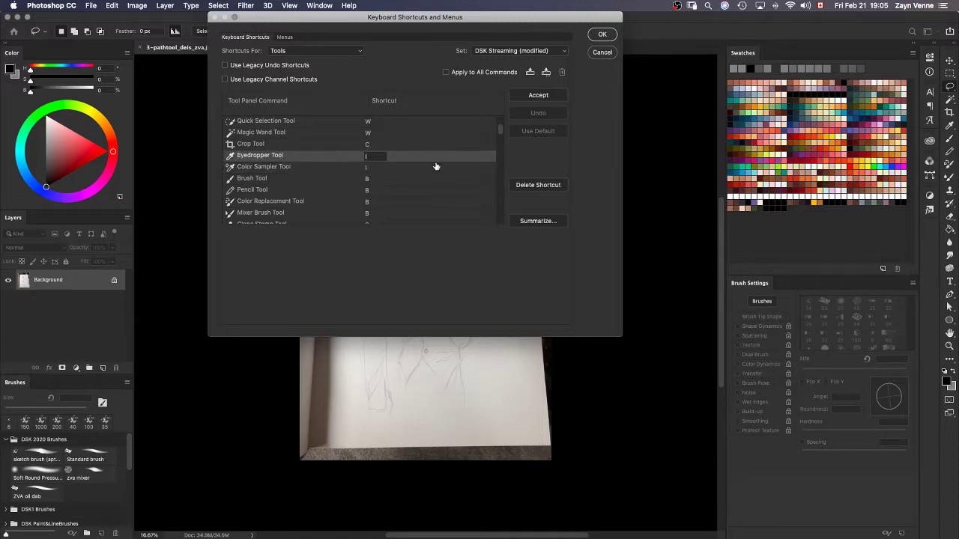
pyautogui.click(436, 167)
pyautogui.click(438, 156)
pyautogui.click(438, 169)
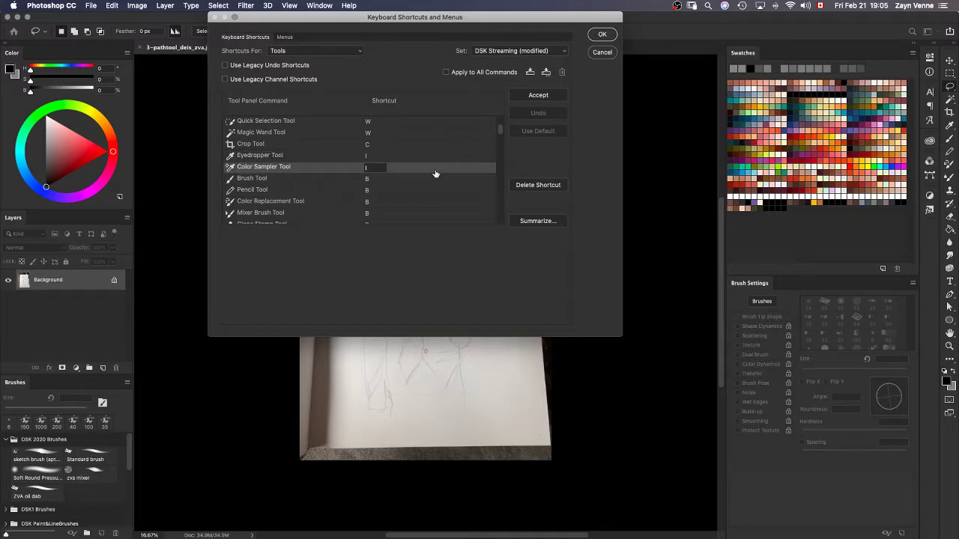
# Move the keyboard shortcuts dialog aside, look at the shortcuts from Brush Tool to Eraser Tool, and accept the dialog.
pyautogui.moveTo(574, 18); pyautogui.dragTo(764, 26)
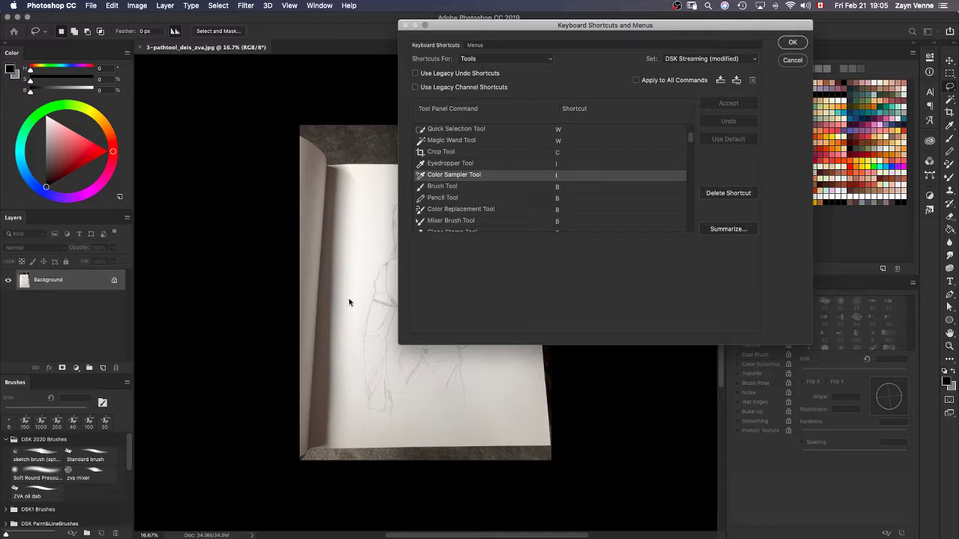
pyautogui.moveTo(762, 28); pyautogui.dragTo(724, 25)
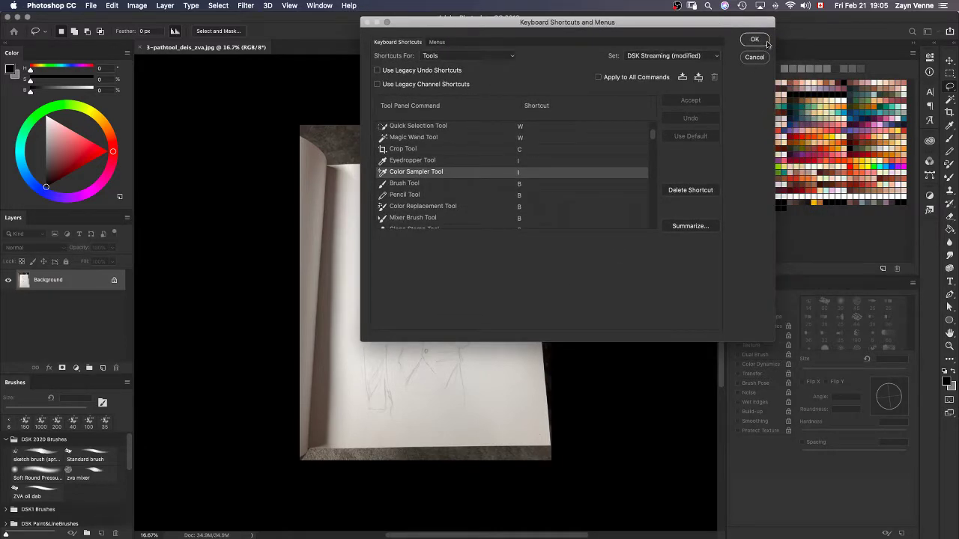
pyautogui.moveTo(656, 136); pyautogui.dragTo(655, 145)
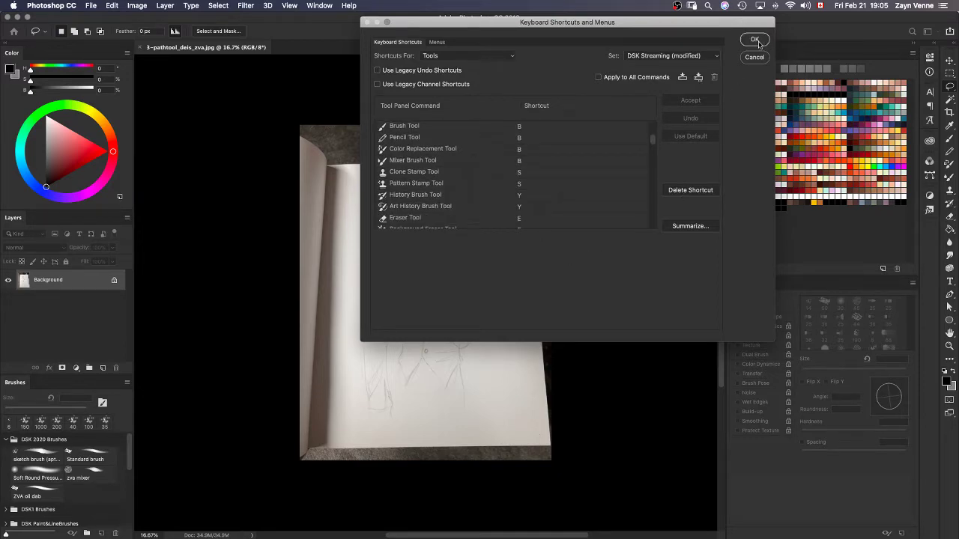
pyautogui.press('Return')
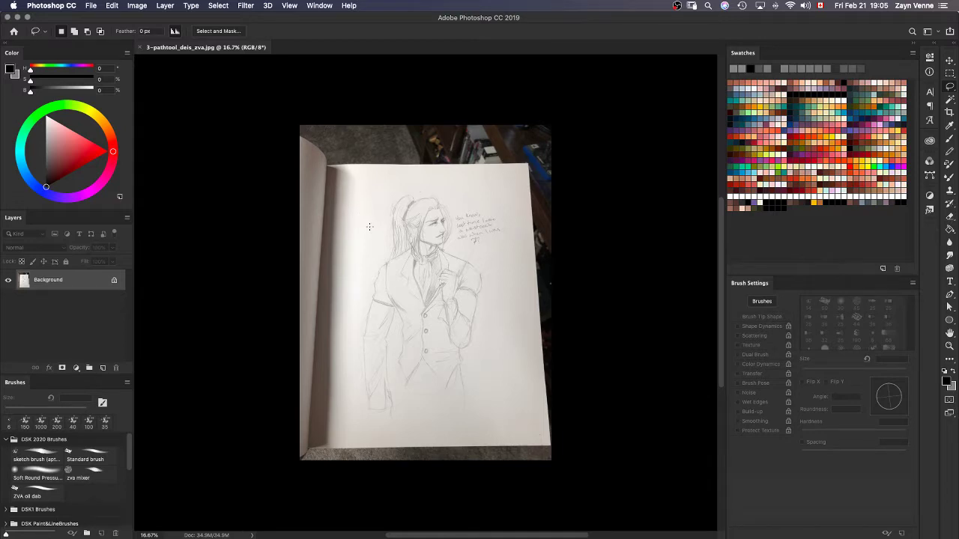
# Activate the Brush tool and sample several foreground colours from the sketchbook photo's paper, page fold and upper page edge.
pyautogui.press('b')
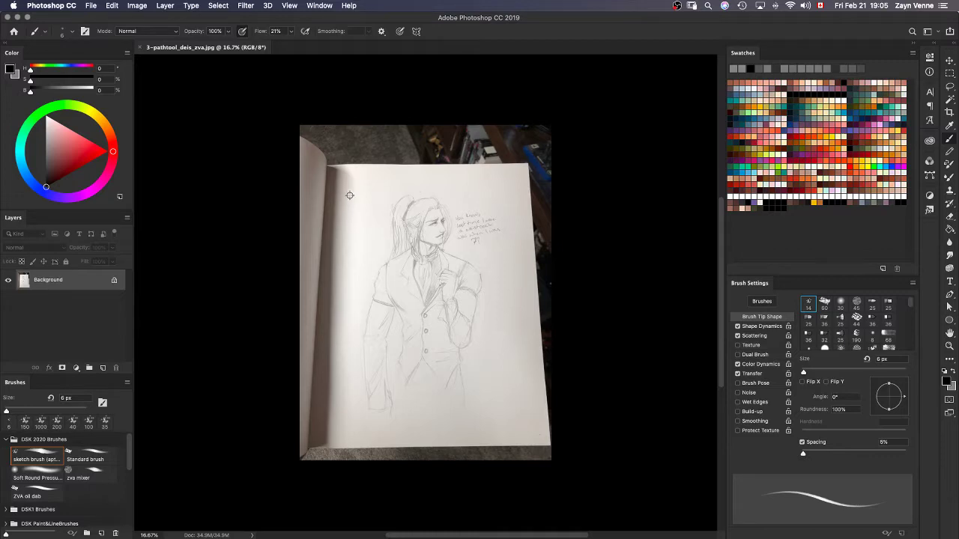
pyautogui.keyDown('alt'); pyautogui.click(350, 201); pyautogui.keyUp('alt')
pyautogui.moveTo(350, 201); pyautogui.dragTo(369, 199)
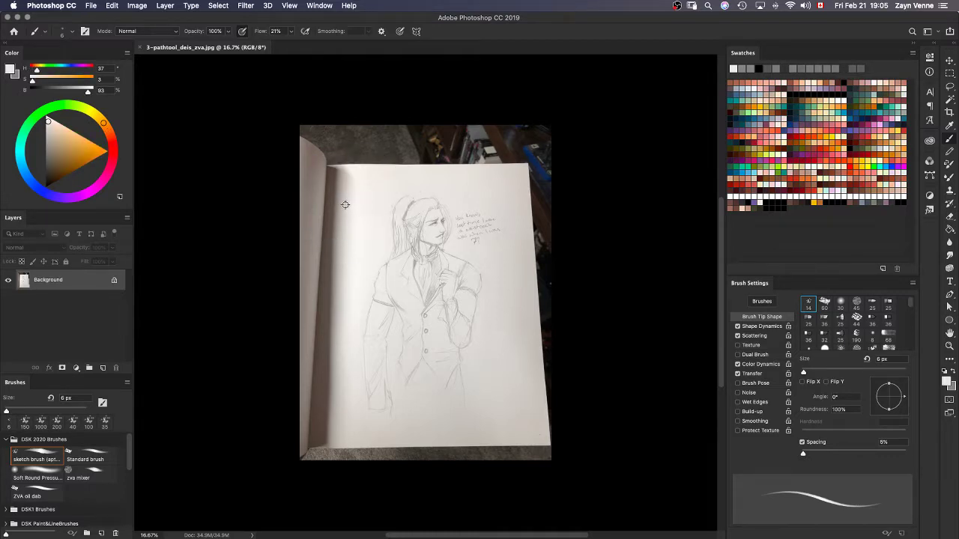
pyautogui.keyDown('alt'); pyautogui.click(345, 204); pyautogui.keyUp('alt')
pyautogui.keyDown('alt'); pyautogui.click(332, 209); pyautogui.keyUp('alt')
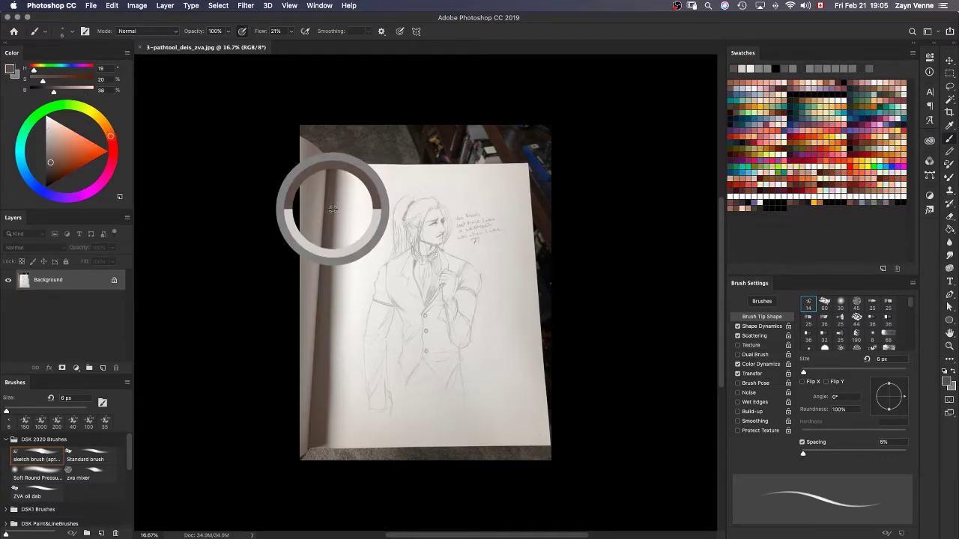
pyautogui.moveTo(332, 209); pyautogui.dragTo(340, 209)
pyautogui.keyDown('alt'); pyautogui.click(344, 162); pyautogui.keyUp('alt')
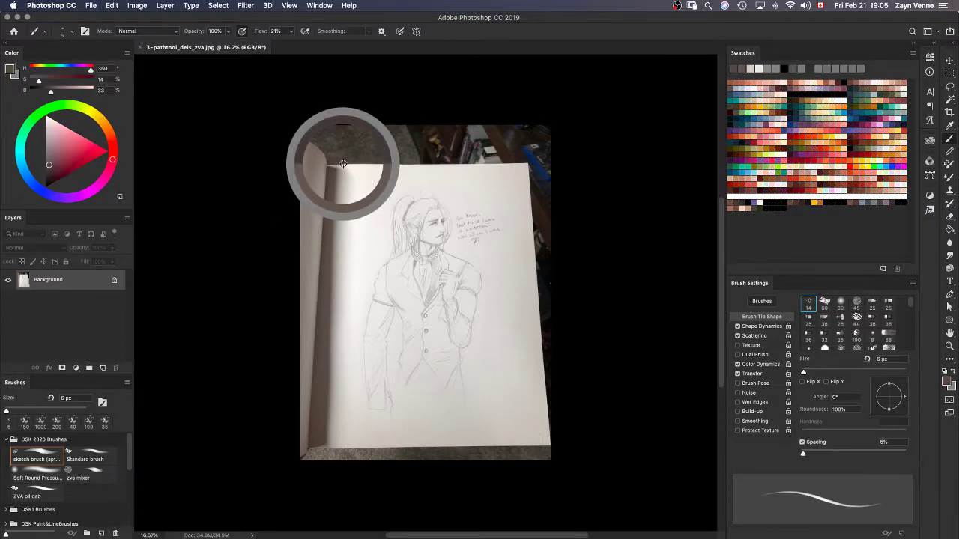
pyautogui.keyDown('alt'); pyautogui.click(343, 165); pyautogui.keyUp('alt')
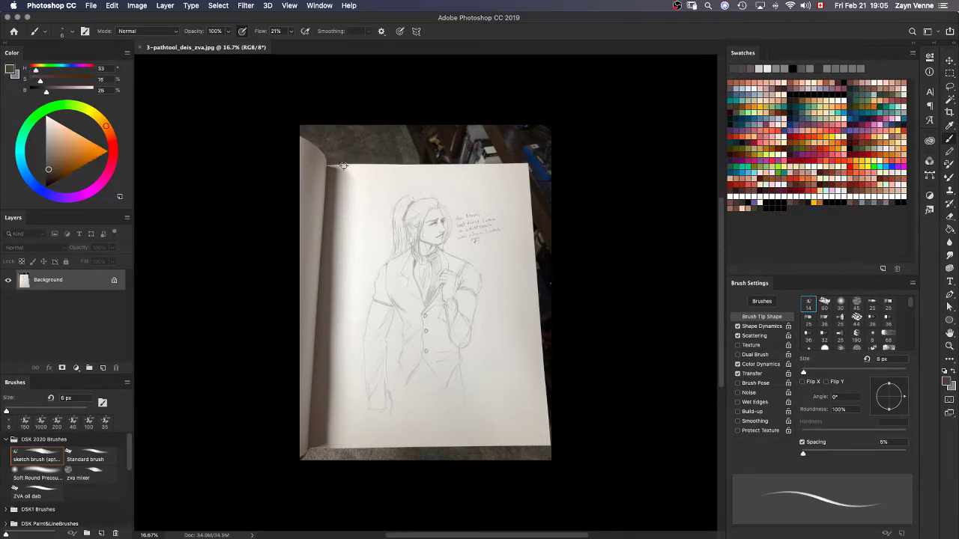
# Switch to the Wacom Tablet settings in System Preferences and show the ExpressKeys assigned for Adobe Photoshop CC 2019.
pyautogui.moveTo(465, 528)
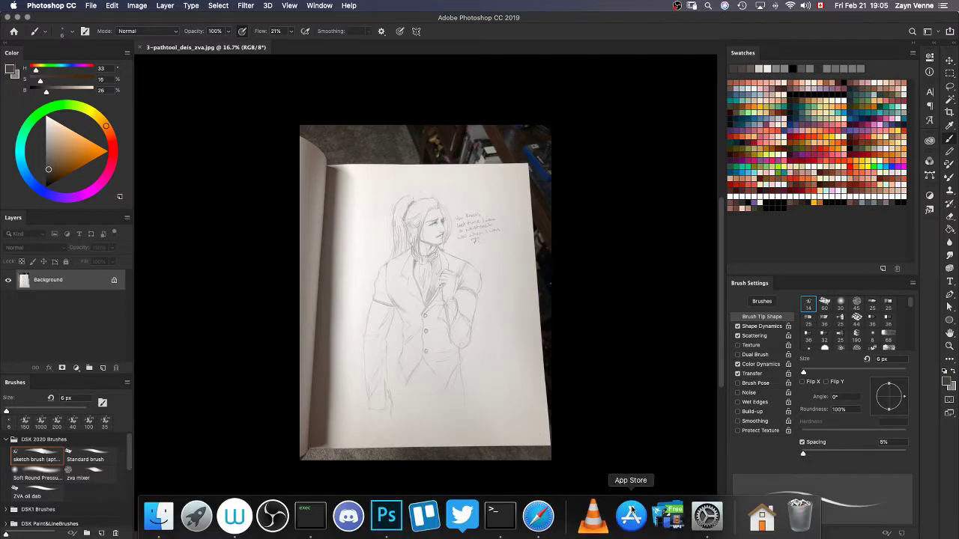
pyautogui.click(706, 517)
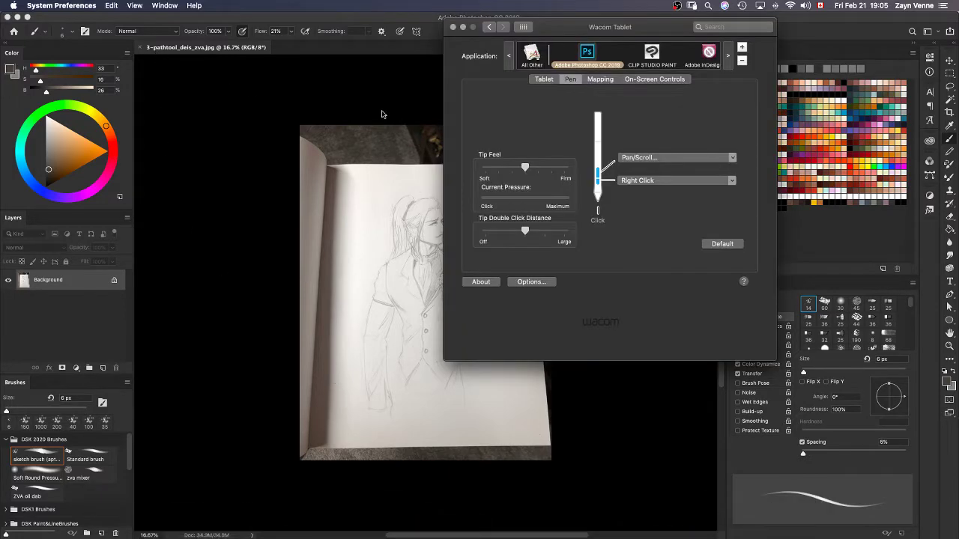
pyautogui.moveTo(595, 25); pyautogui.dragTo(534, 19)
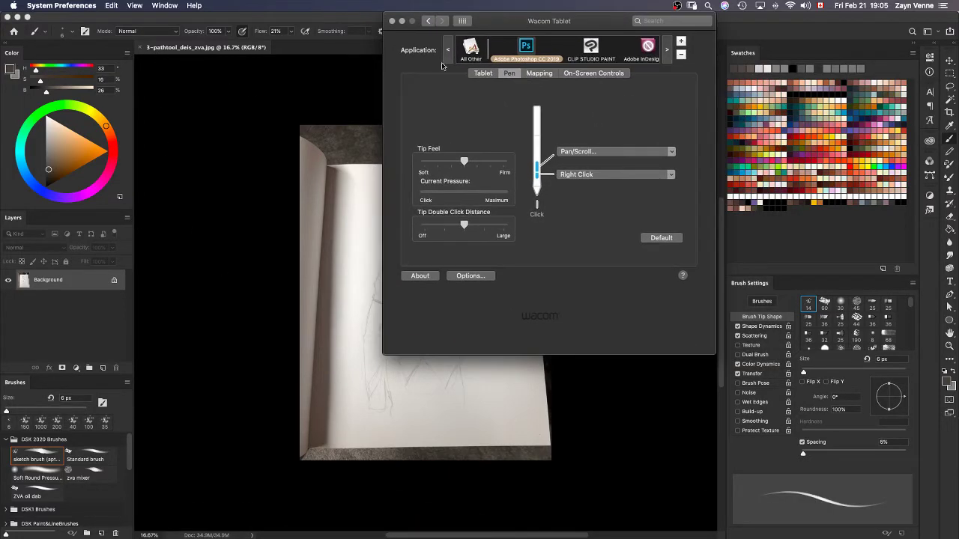
pyautogui.click(484, 74)
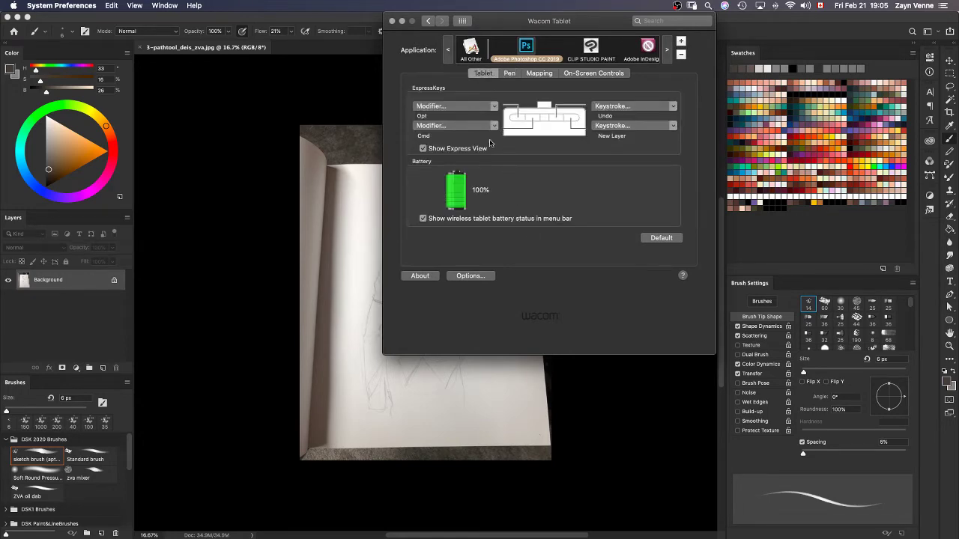
# Examine the function categories available for the Opt ExpressKey, including Clicks, Applications and Keyboard.
pyautogui.click(450, 107)
pyautogui.moveTo(480, 123)
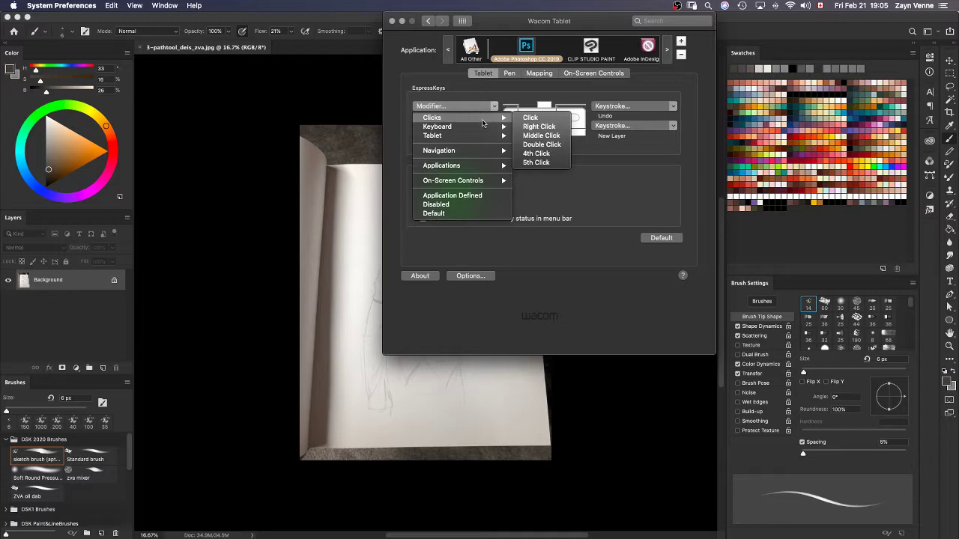
pyautogui.moveTo(480, 166)
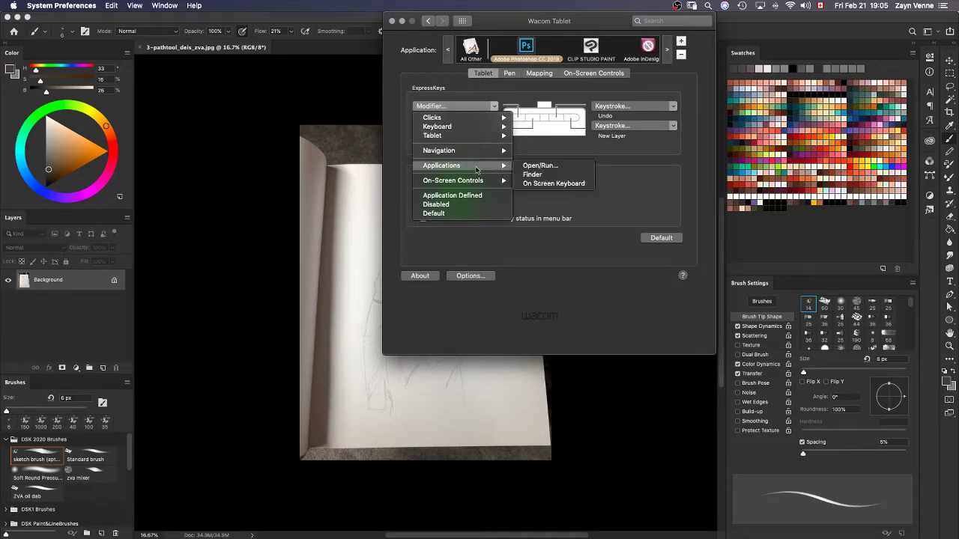
pyautogui.moveTo(487, 183)
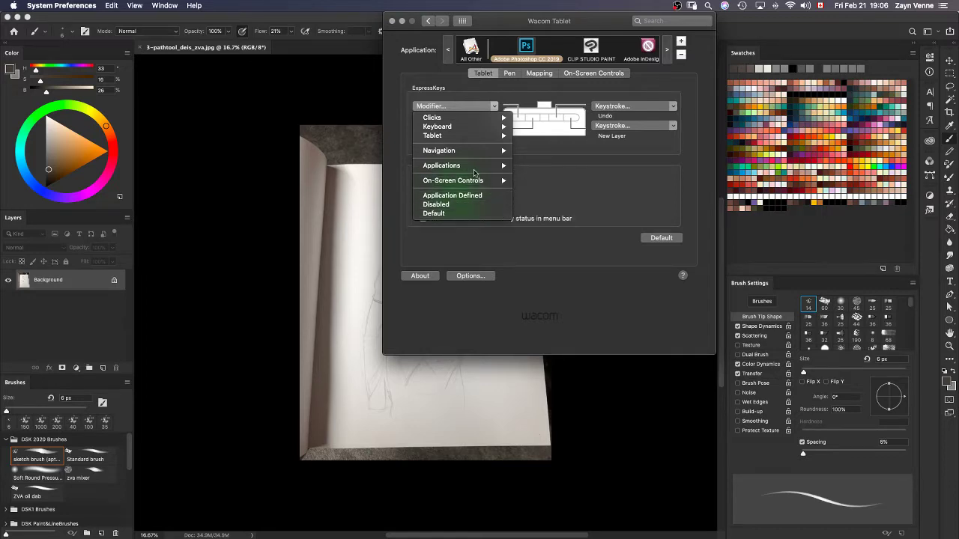
pyautogui.moveTo(470, 140)
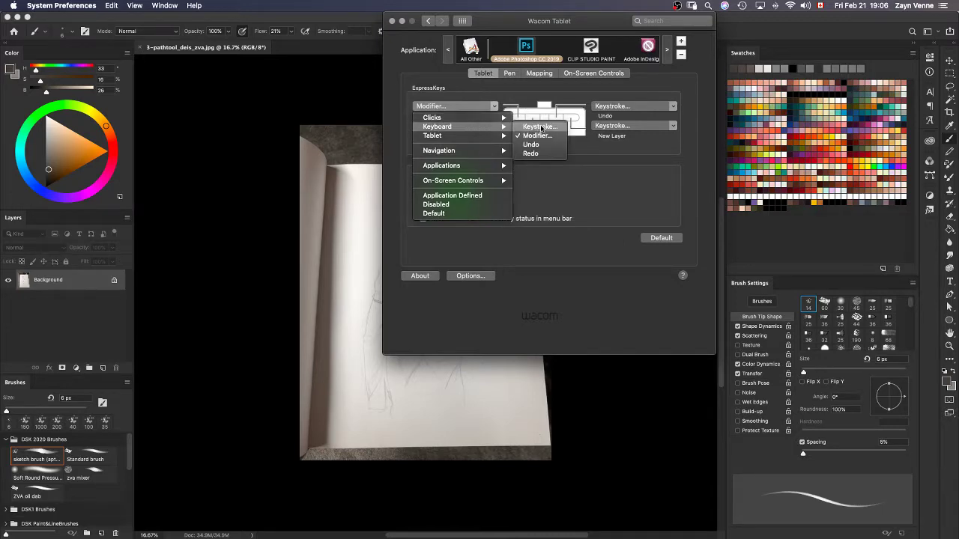
# Start a Keystroke definition for the Opt ExpressKey, view the special keys, try recording a modifier key, and clear it.
pyautogui.click(549, 127)
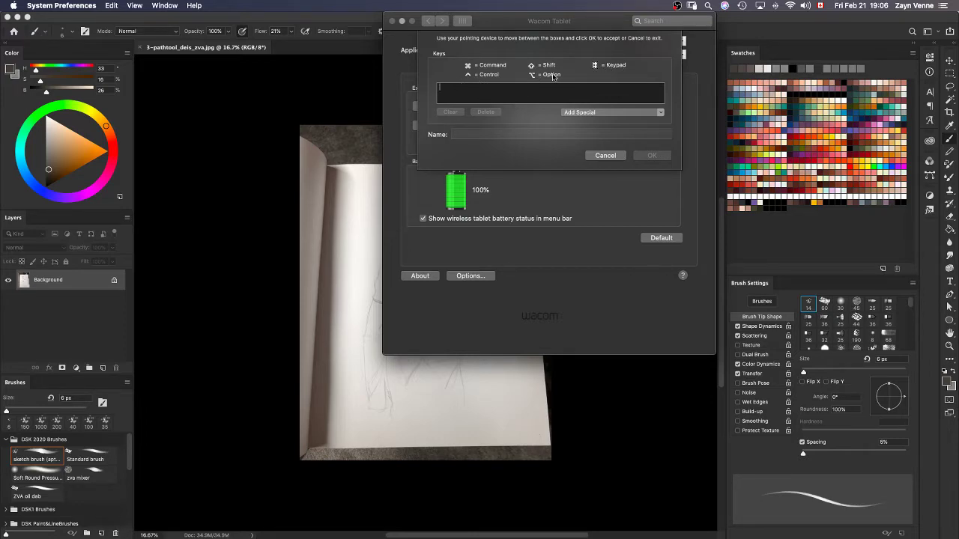
pyautogui.click(586, 113)
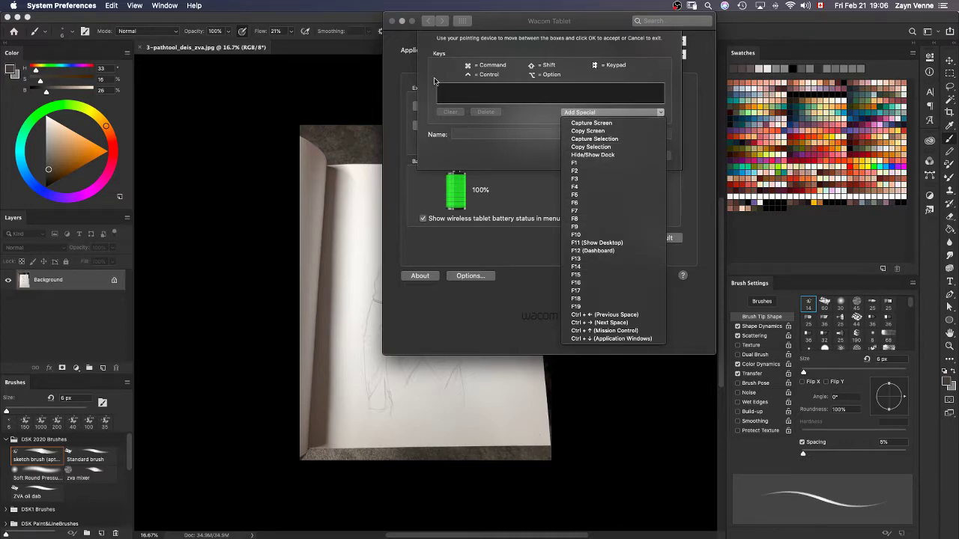
pyautogui.click(529, 84)
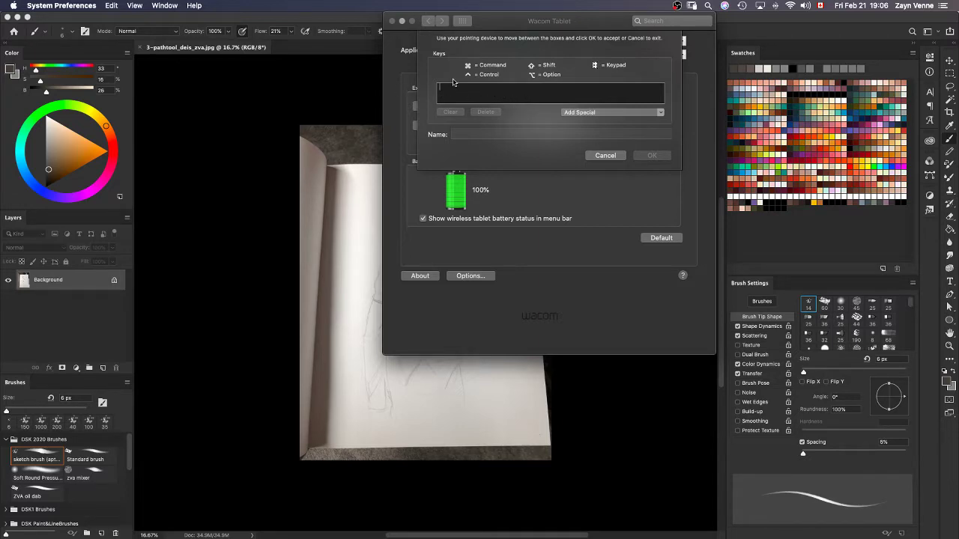
pyautogui.press('super+z')
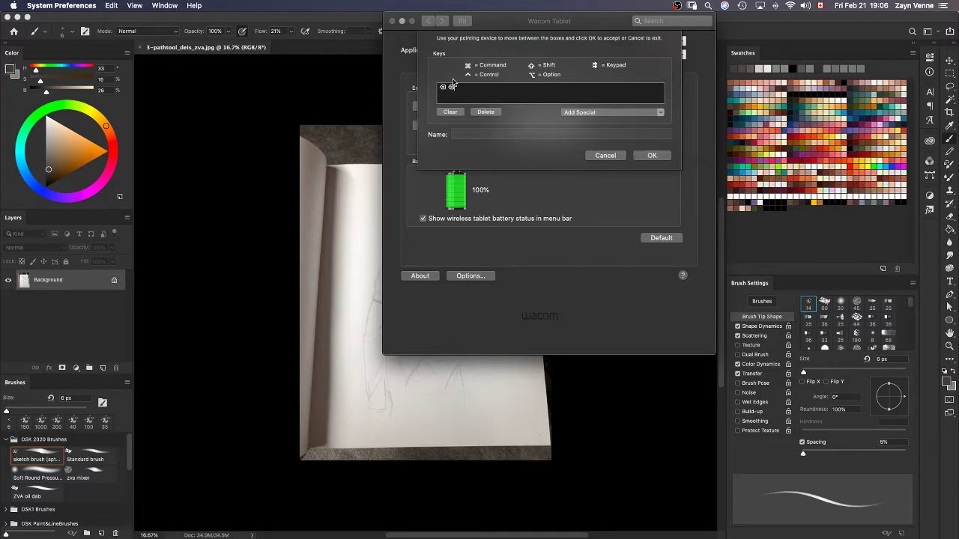
pyautogui.moveTo(479, 84); pyautogui.dragTo(420, 87)
pyautogui.click(456, 112)
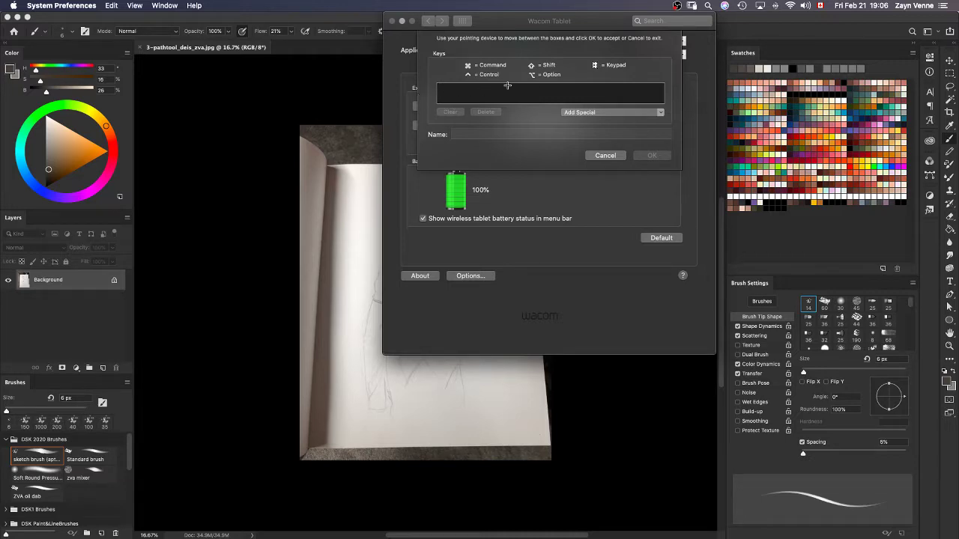
# Try entering the word "option" as the keystroke, clear it, check the special keys again, and cancel the keystroke definition.
pyautogui.write('opt')
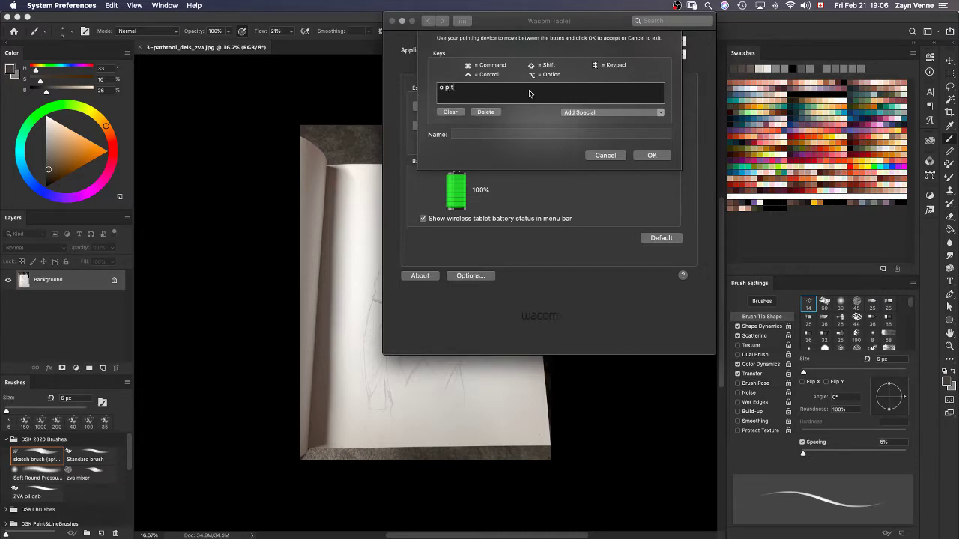
pyautogui.write('io')
pyautogui.press('BackSpace')
pyautogui.press('BackSpace')
pyautogui.click(448, 114)
pyautogui.click(617, 111)
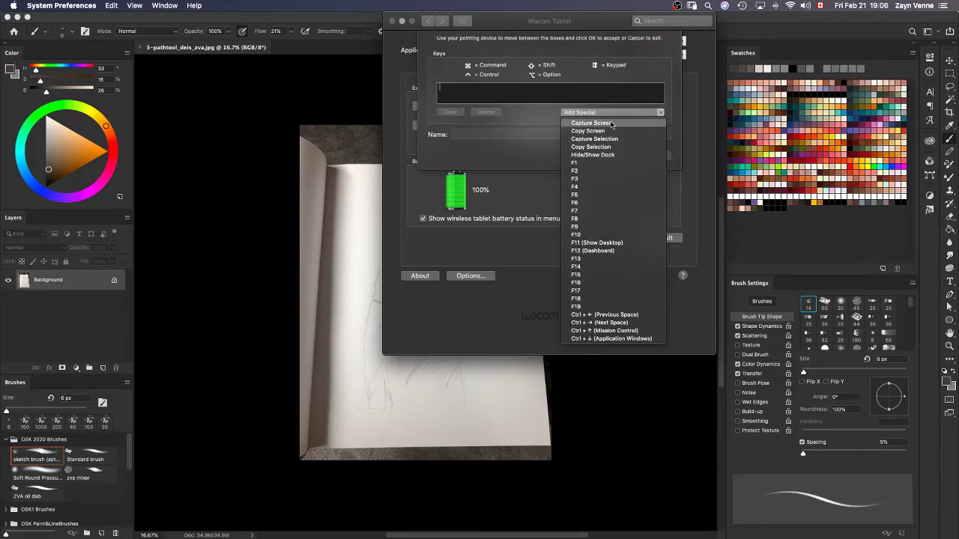
pyautogui.click(543, 77)
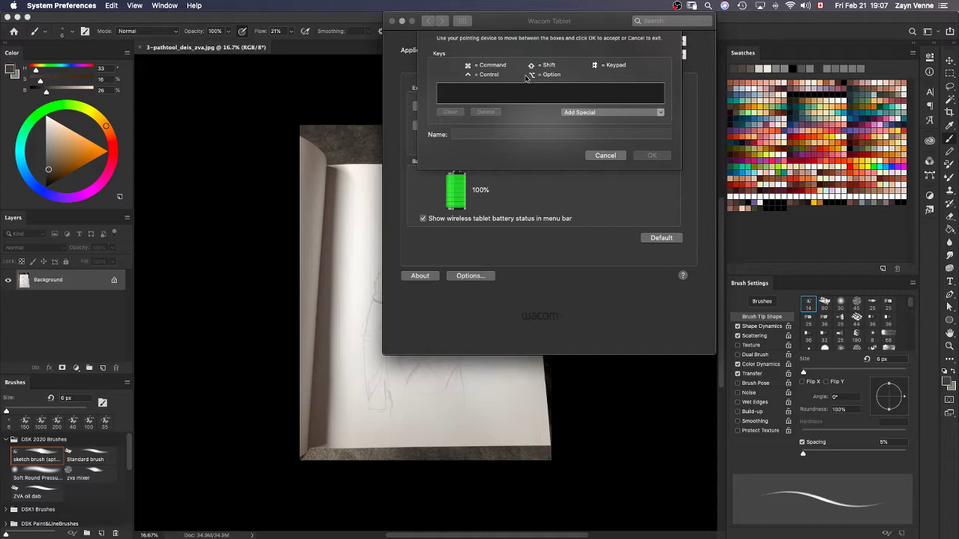
pyautogui.click(606, 156)
# Set the Opt ExpressKey's modifier to the Option key combined with a Left click.
pyautogui.click(469, 108)
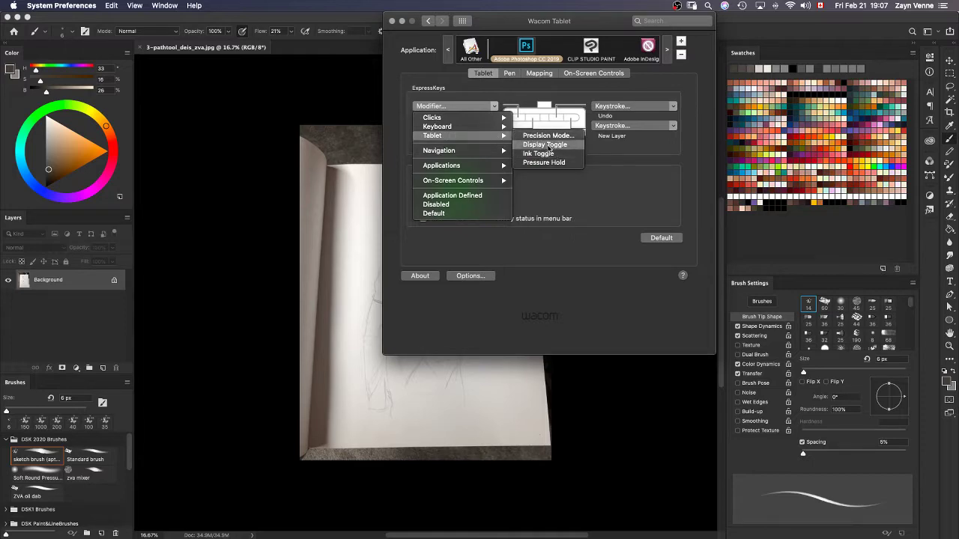
pyautogui.moveTo(466, 171)
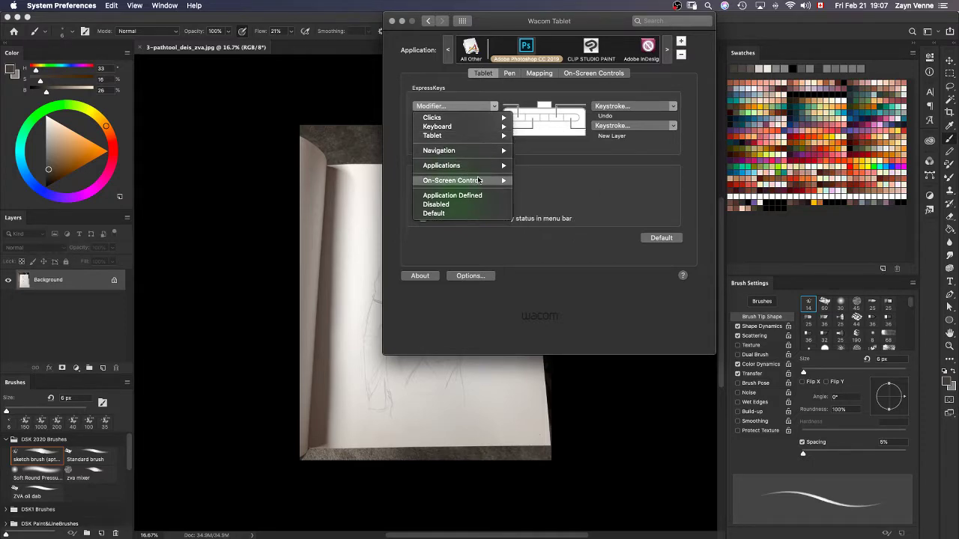
pyautogui.moveTo(484, 152)
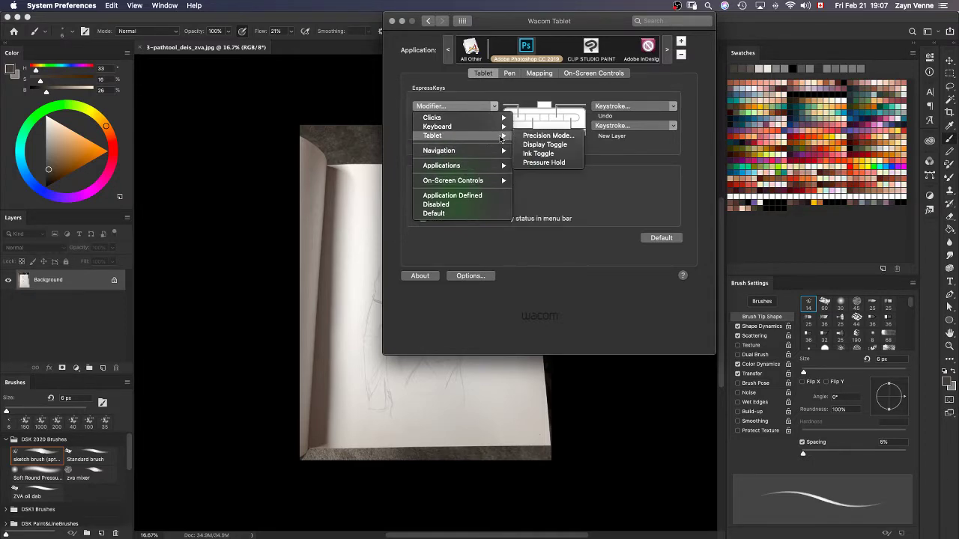
pyautogui.click(548, 140)
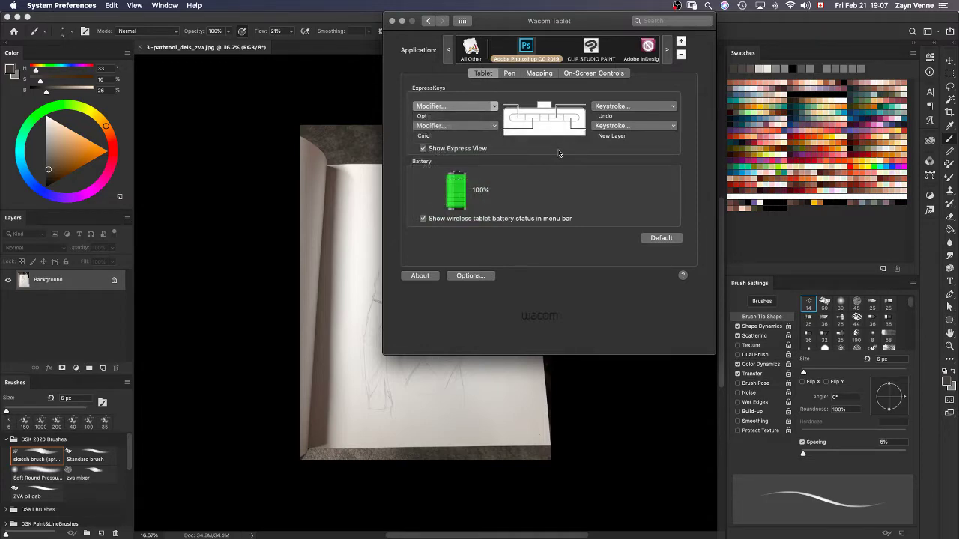
pyautogui.click(474, 77)
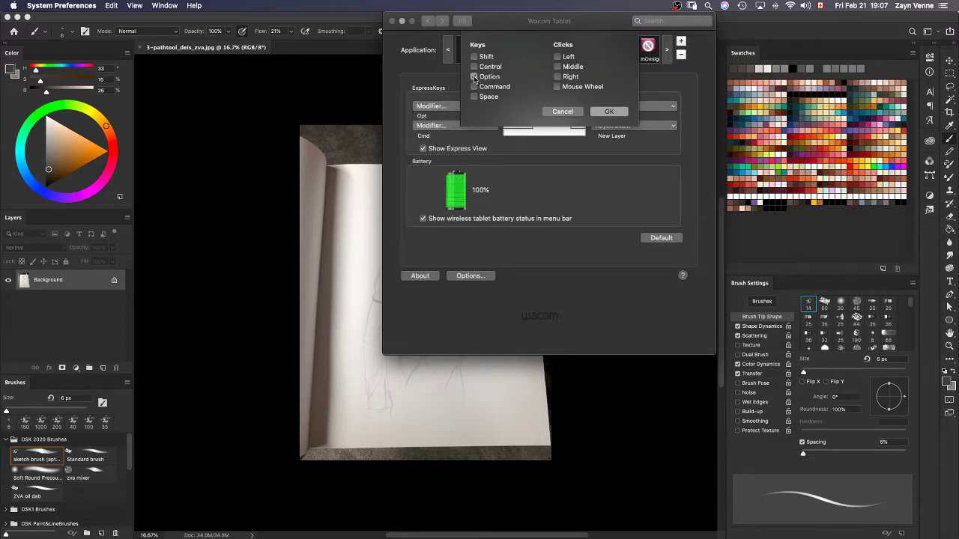
pyautogui.click(604, 113)
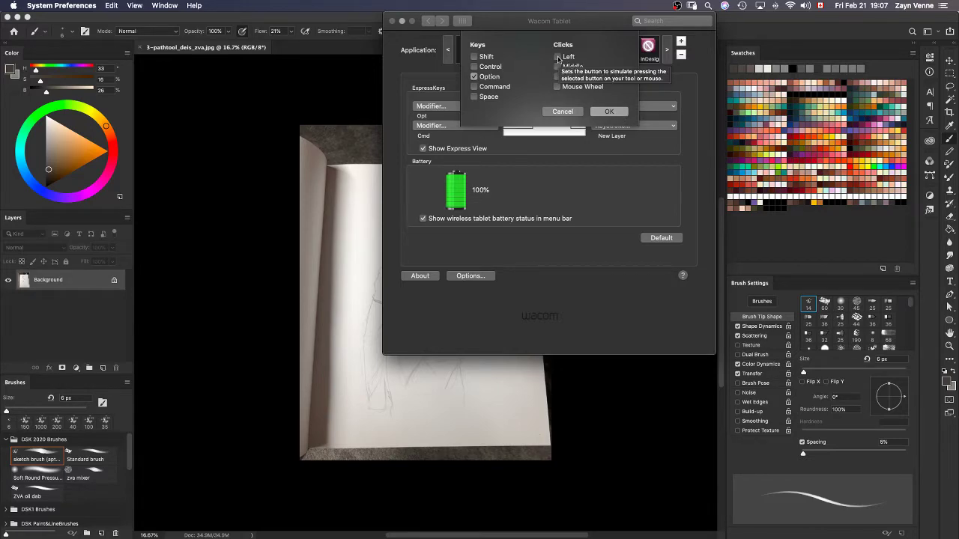
pyautogui.click(558, 58)
pyautogui.click(610, 111)
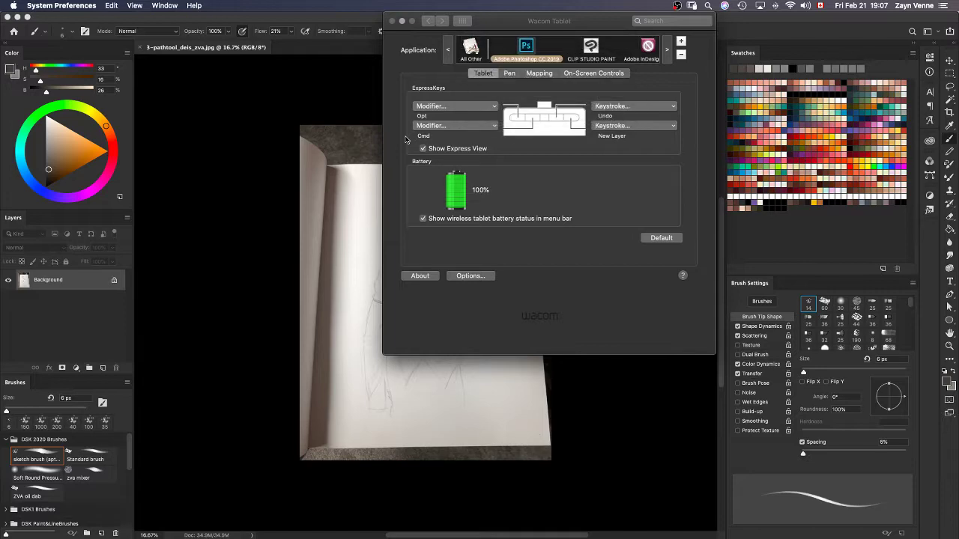
# Switch to Photoshop and test the reassigned ExpressKey by sampling several colours from the photographed book's inner edge and page.
pyautogui.click(446, 127)
pyautogui.moveTo(474, 149)
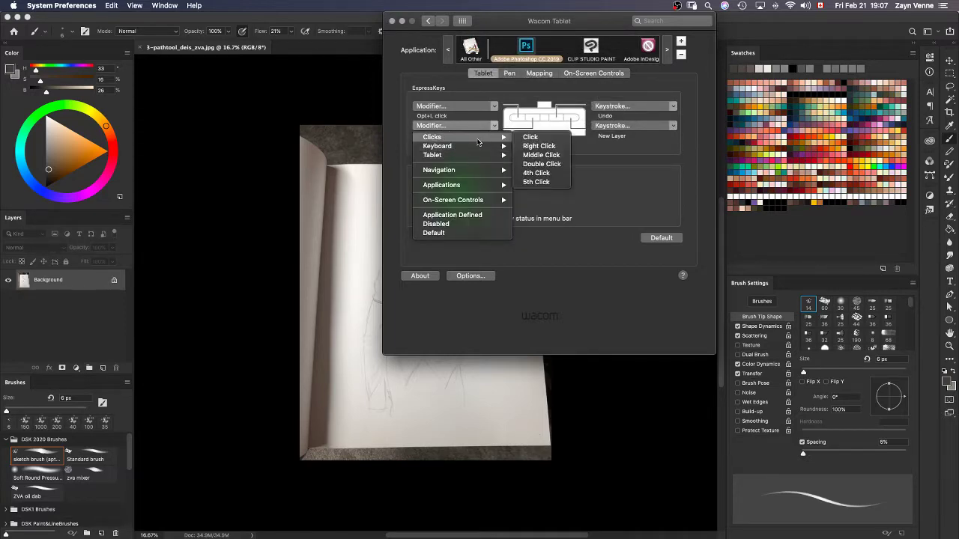
pyautogui.click(246, 247)
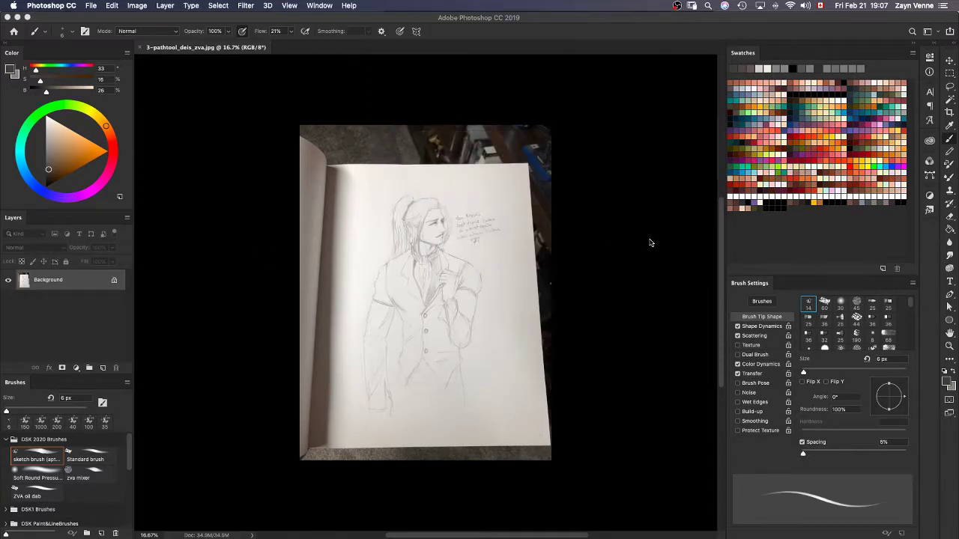
pyautogui.keyDown('alt'); pyautogui.click(324, 213); pyautogui.keyUp('alt')
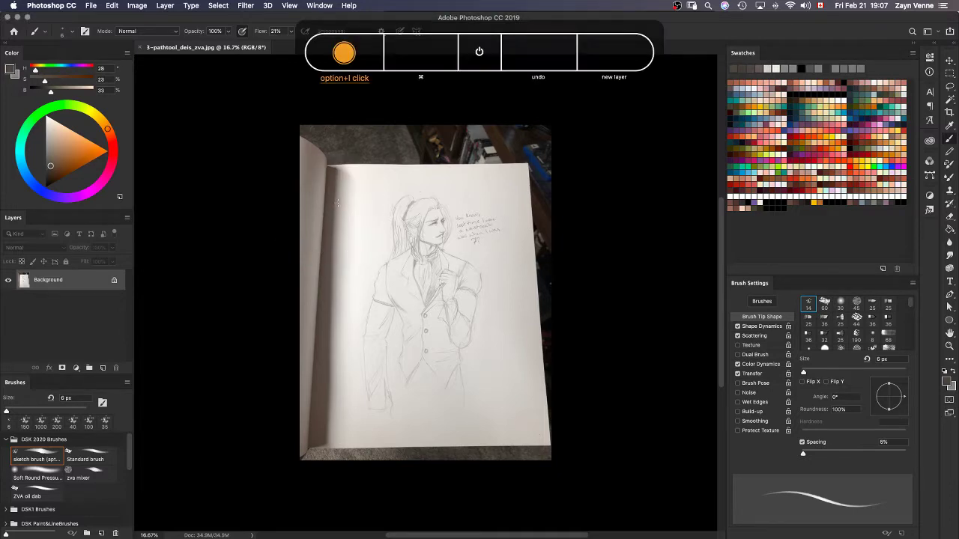
pyautogui.keyDown('alt'); pyautogui.click(332, 184); pyautogui.keyUp('alt')
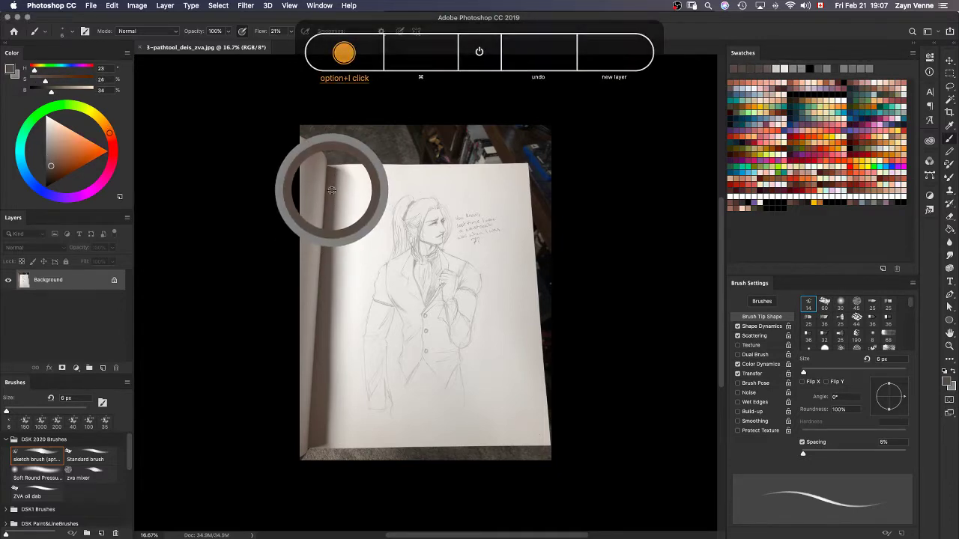
pyautogui.keyDown('alt'); pyautogui.click(338, 160); pyautogui.keyUp('alt')
pyautogui.moveTo(338, 160); pyautogui.dragTo(344, 141)
pyautogui.keyDown('alt'); pyautogui.click(334, 205); pyautogui.keyUp('alt')
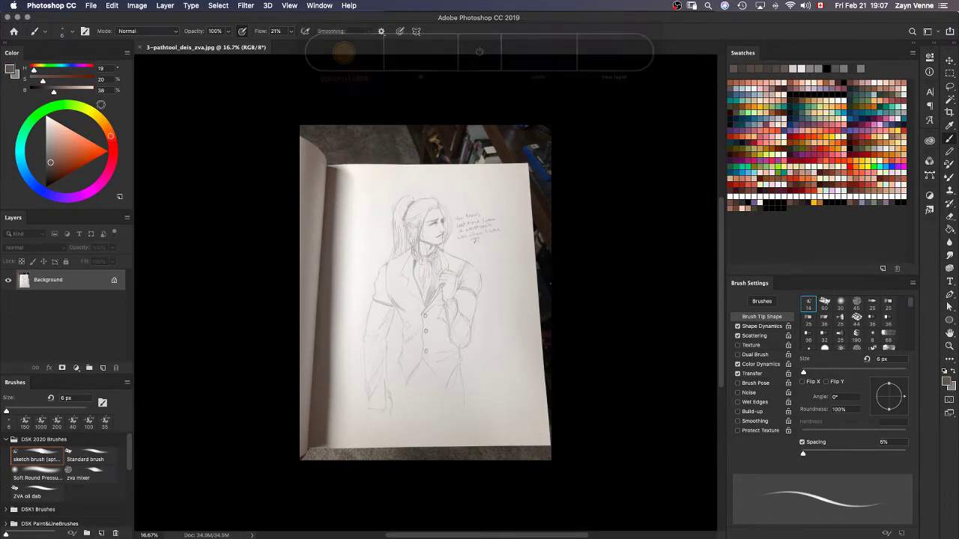
pyautogui.keyDown('alt'); pyautogui.click(332, 258); pyautogui.keyUp('alt')
pyautogui.keyDown('alt'); pyautogui.click(338, 260); pyautogui.keyUp('alt')
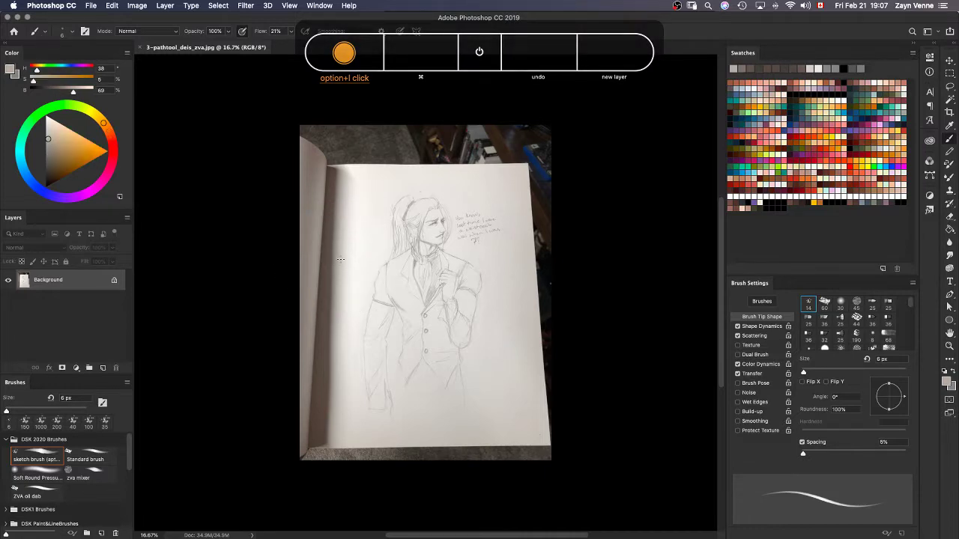
pyautogui.moveTo(360, 259); pyautogui.dragTo(380, 253)
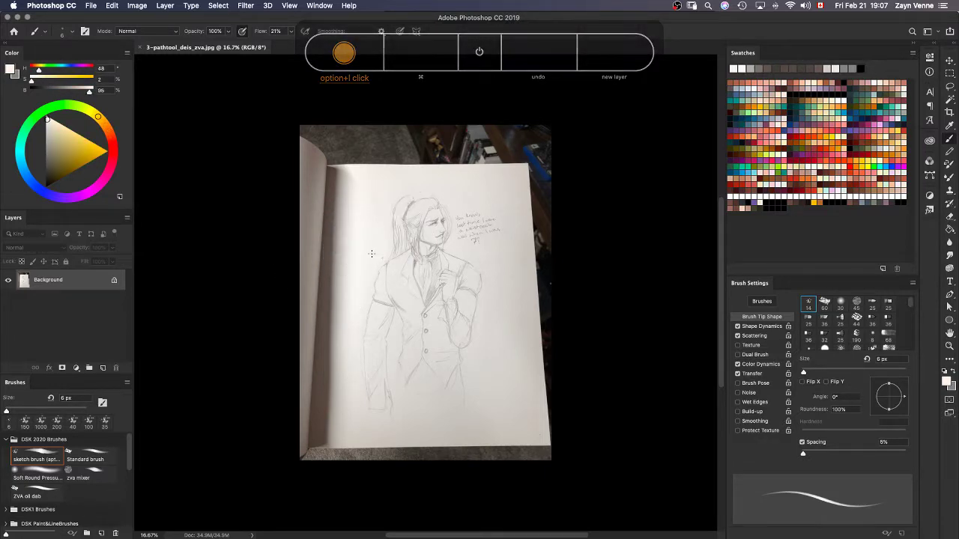
# Return to the Wacom Tablet settings and examine the Tablet, Keyboard and Applications functions available for the Opt+L click ExpressKey.
pyautogui.press('super+Tab')
pyautogui.click(455, 106)
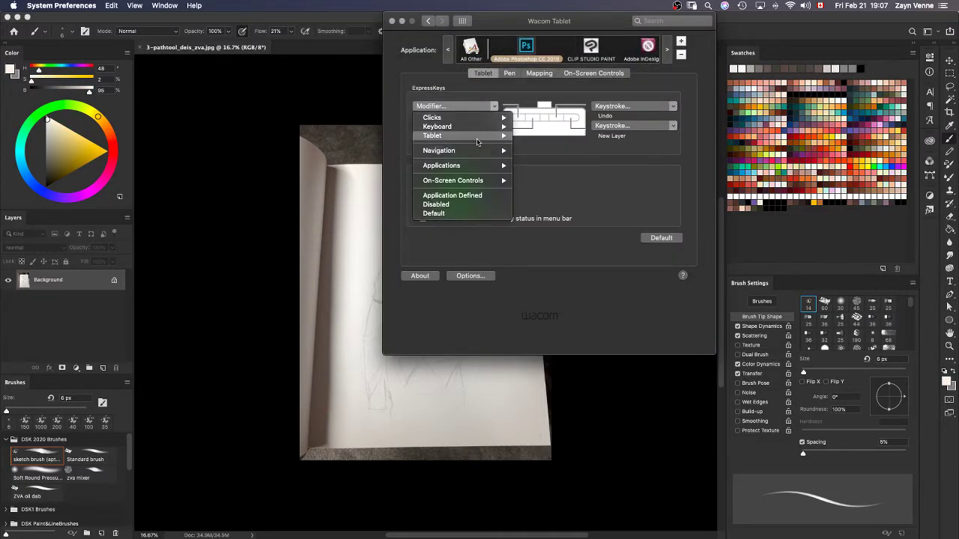
pyautogui.moveTo(488, 152)
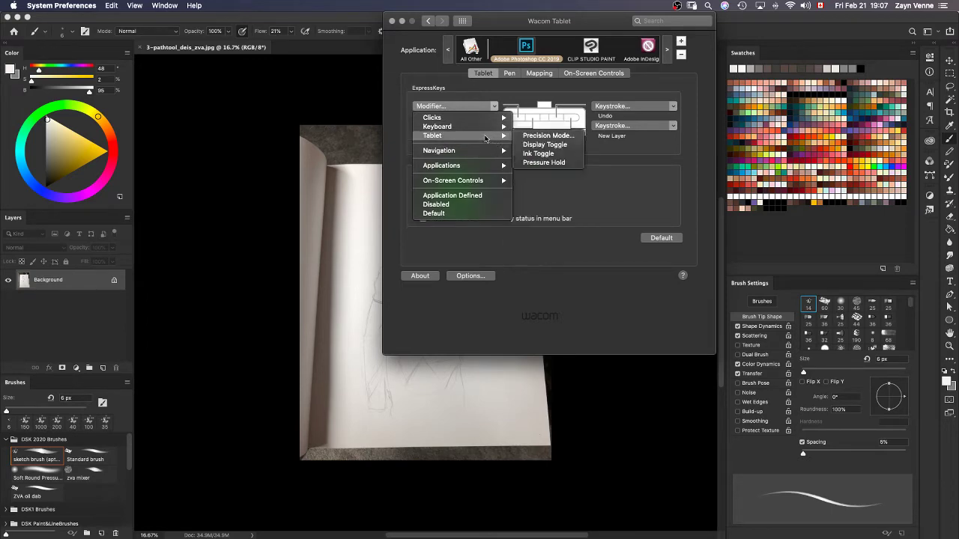
pyautogui.moveTo(490, 132)
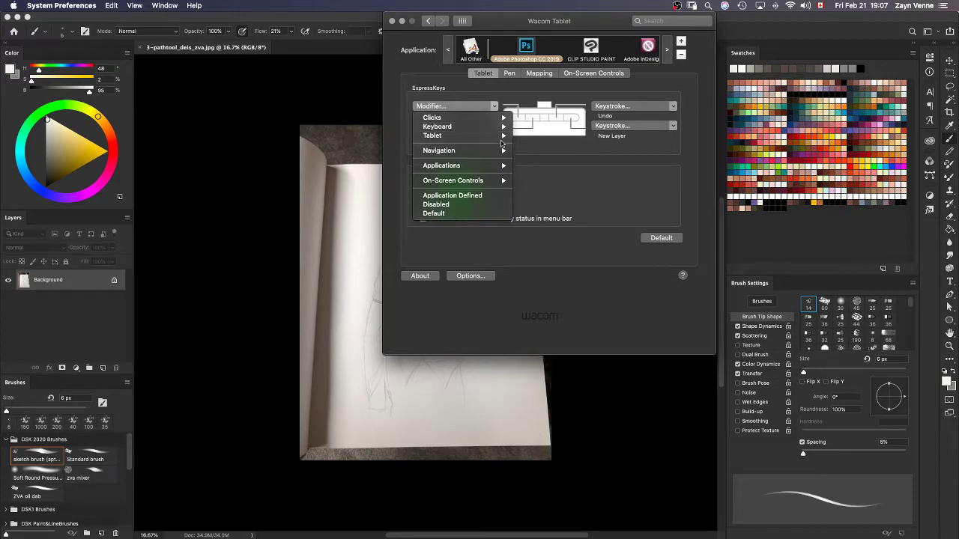
pyautogui.moveTo(470, 119)
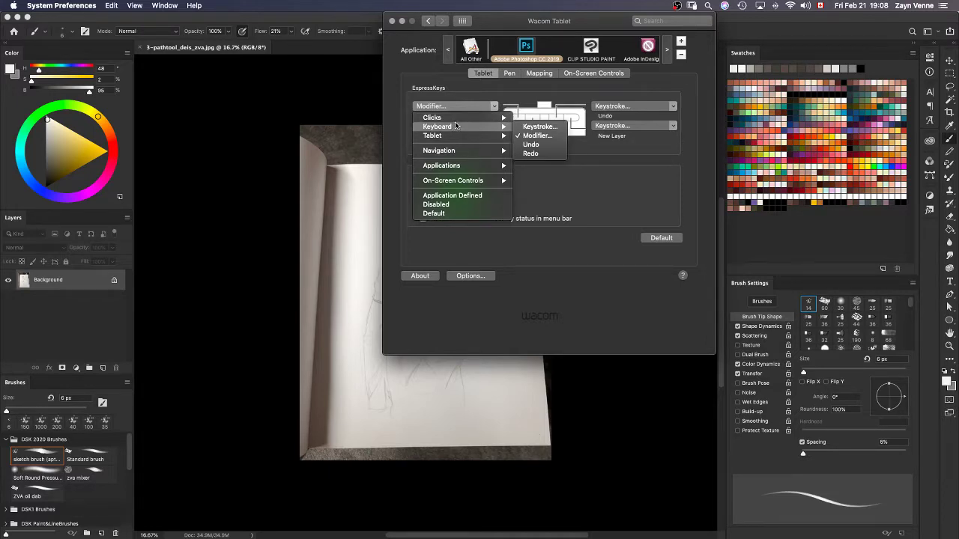
pyautogui.moveTo(479, 181)
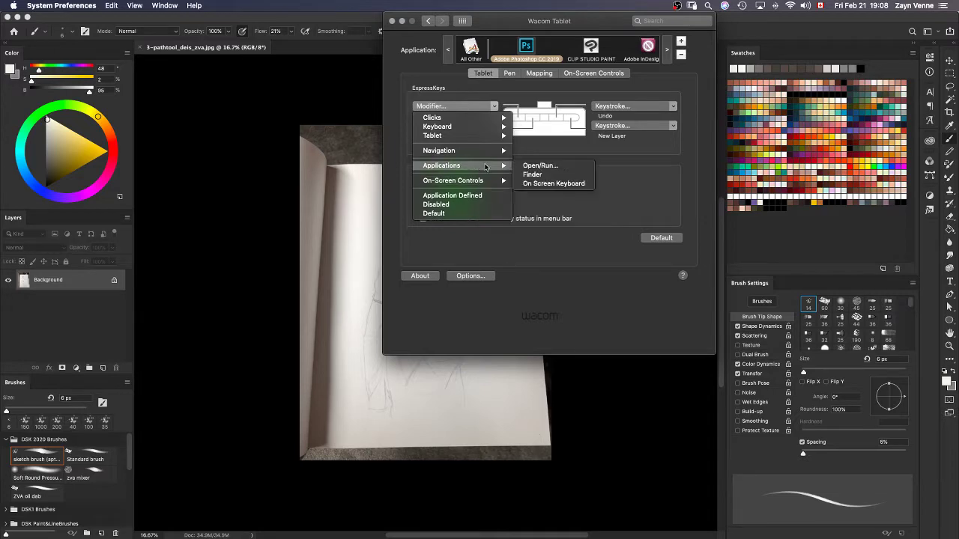
pyautogui.click(460, 106)
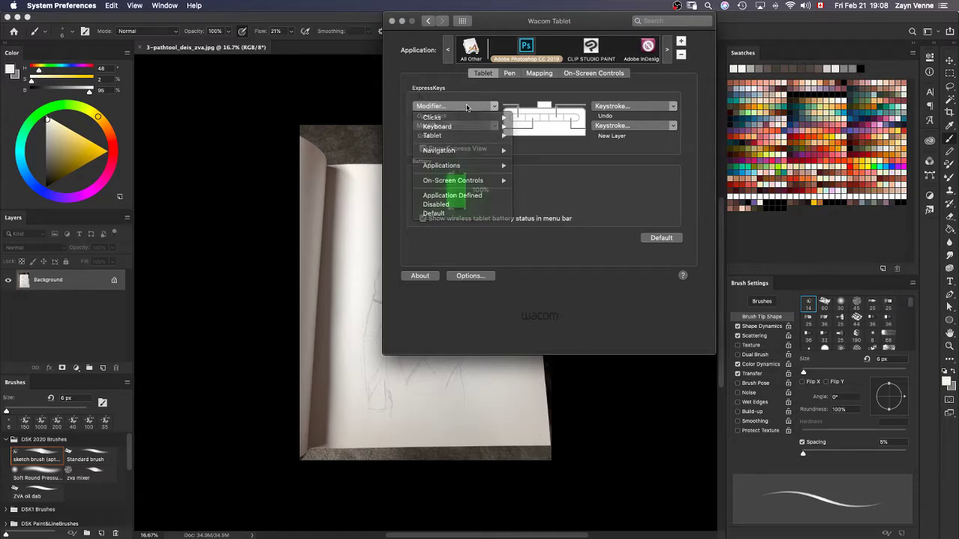
pyautogui.click(459, 106)
pyautogui.click(468, 96)
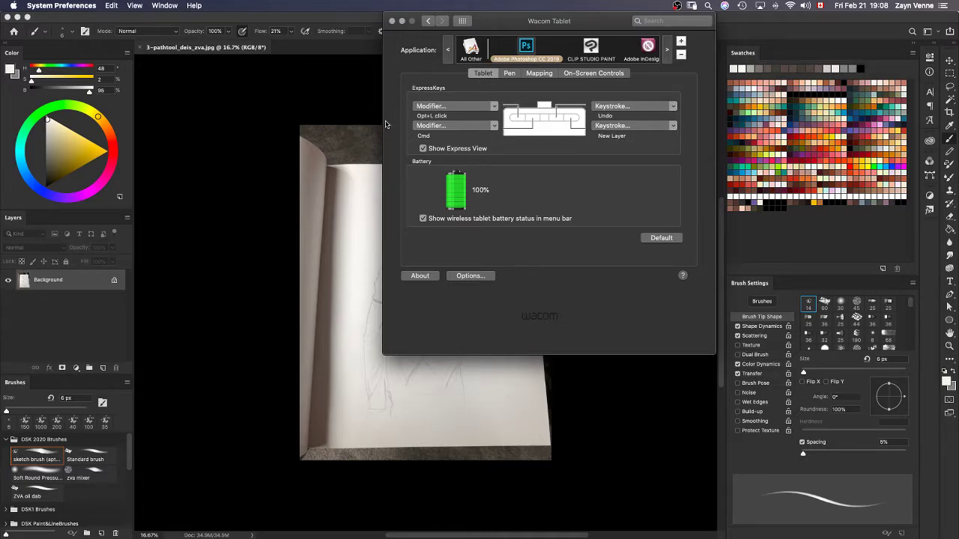
# Look through the functions for the Cmd ExpressKey and open its modifier settings.
pyautogui.click(461, 127)
pyautogui.moveTo(480, 156)
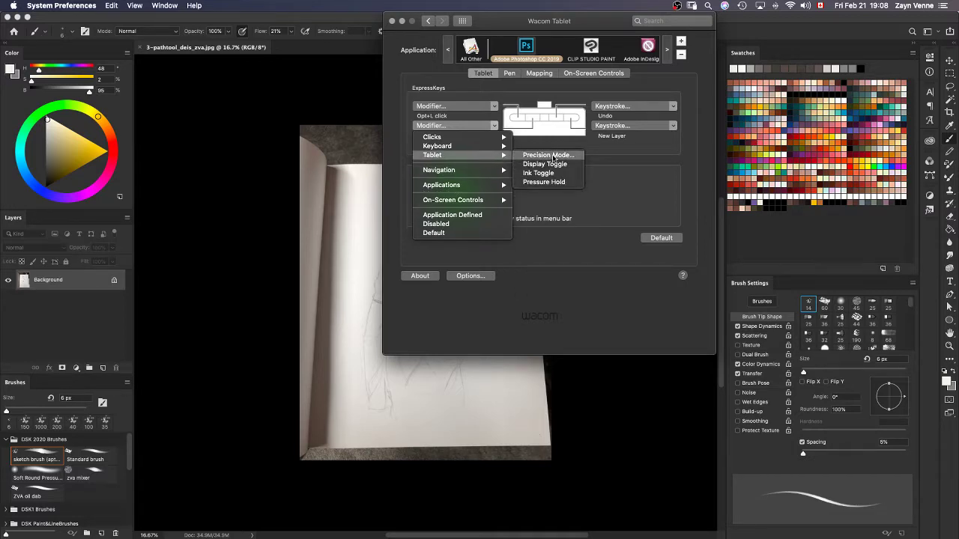
pyautogui.moveTo(453, 148)
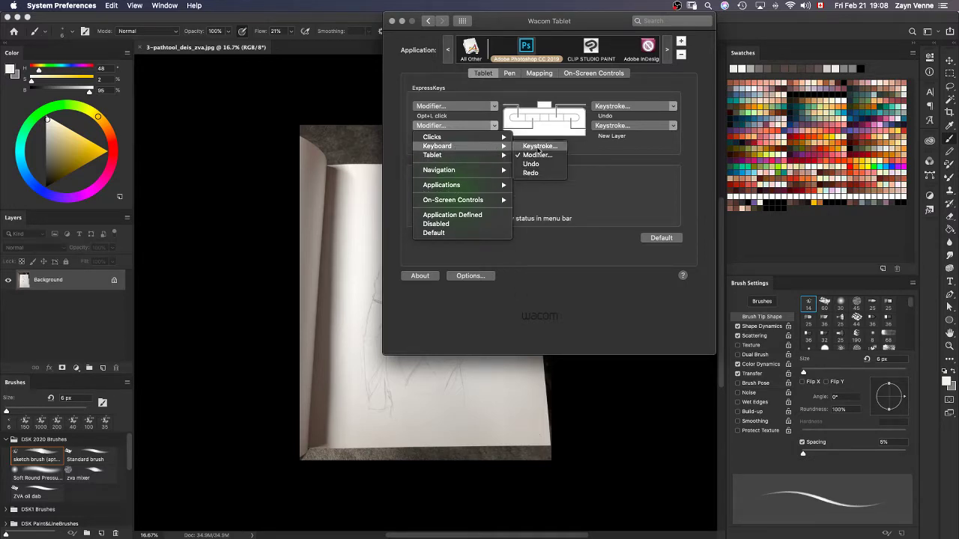
pyautogui.click(537, 155)
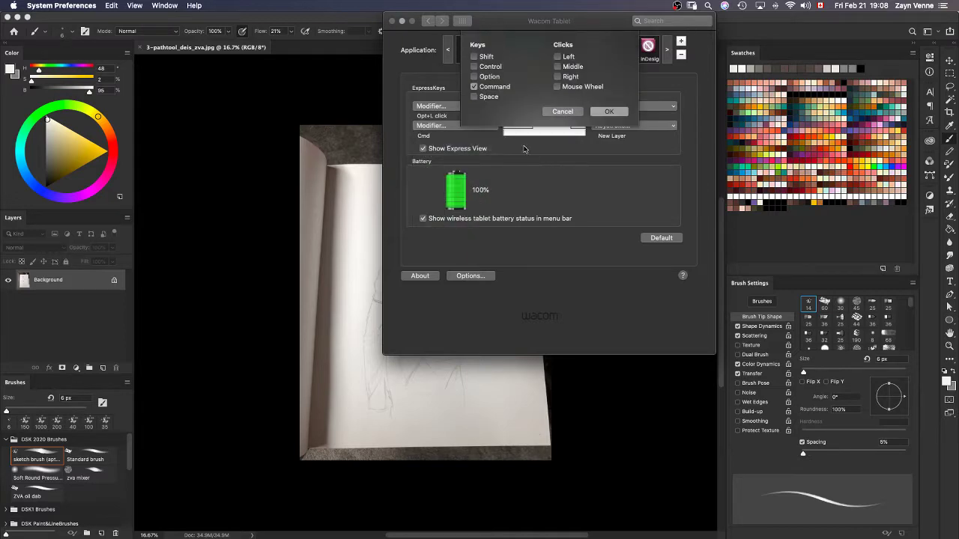
# Switch to Photoshop, pan the sketch photo with the temporary Hand tool, and open and close the brush picker on the canvas.
pyautogui.click(310, 201)
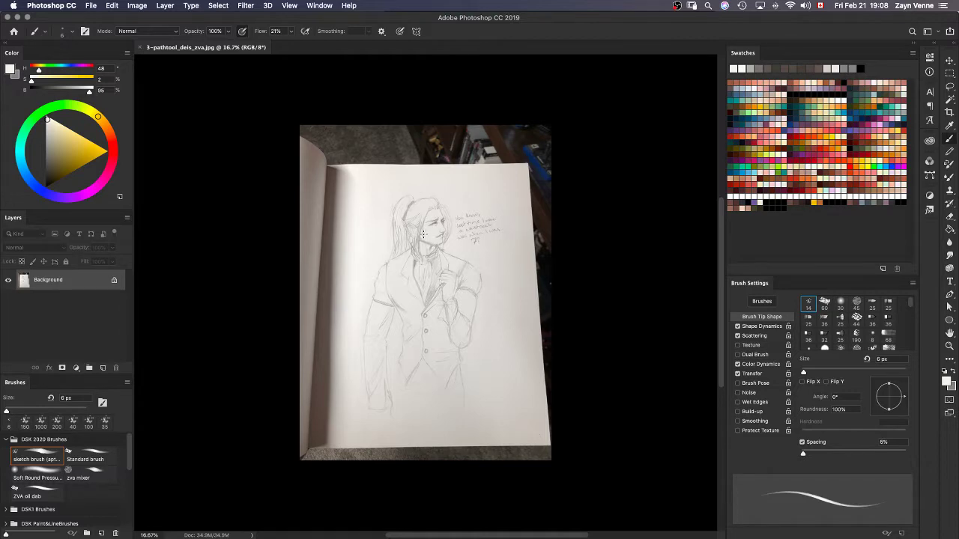
pyautogui.press('space')
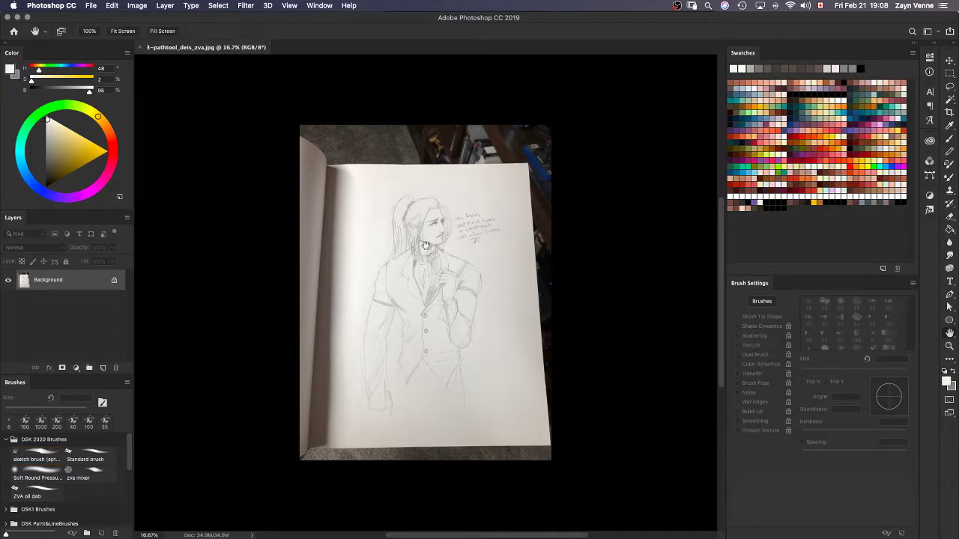
pyautogui.moveTo(424, 244)
pyautogui.mouseDown()
pyautogui.moveTo(419, 217)
pyautogui.moveTo(441, 263)
pyautogui.mouseUp()
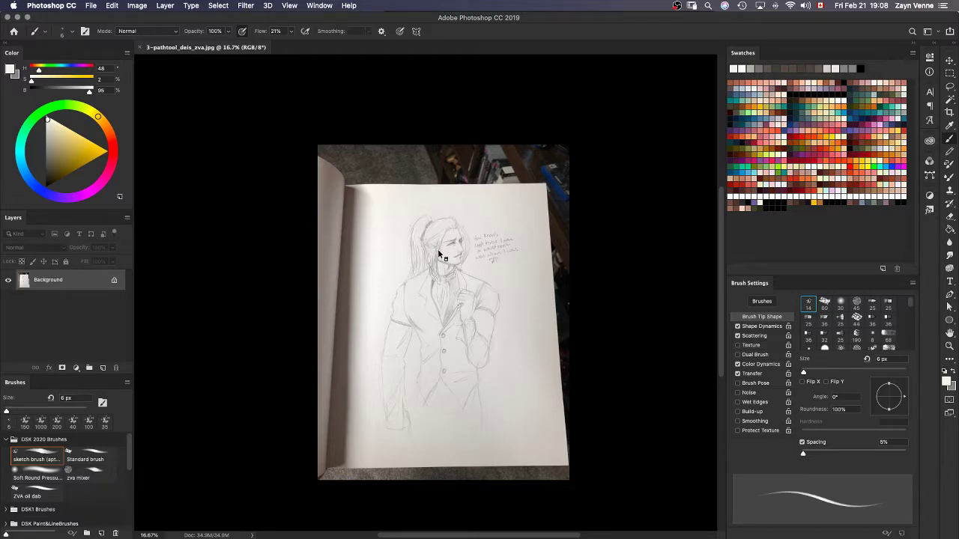
pyautogui.rightClick(438, 250)
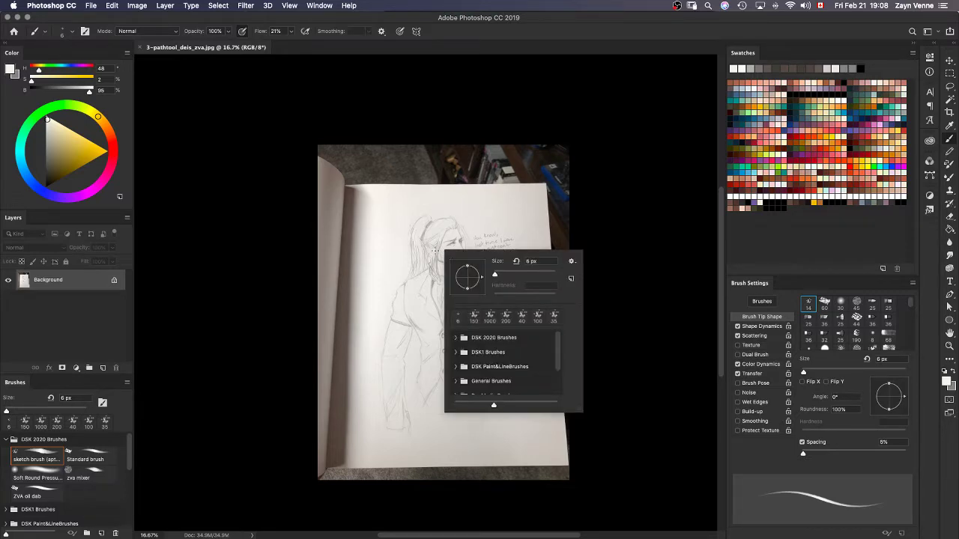
pyautogui.press('Escape')
# Try repeatedly to move the Background layer with the temporary Move tool.
pyautogui.moveTo(438, 250); pyautogui.dragTo(446, 253)
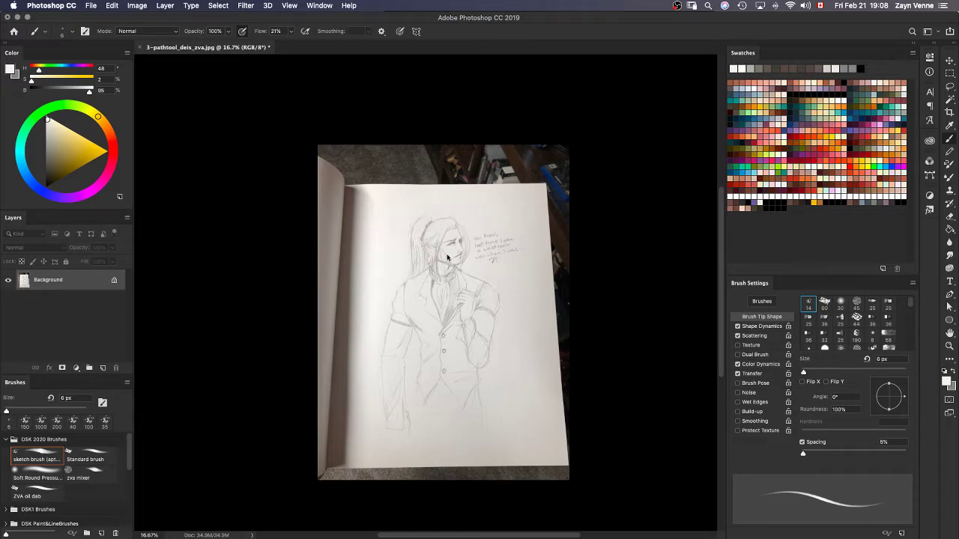
pyautogui.click(558, 186)
pyautogui.moveTo(470, 252); pyautogui.dragTo(442, 198)
pyautogui.click(551, 185)
pyautogui.moveTo(456, 277); pyautogui.dragTo(455, 243)
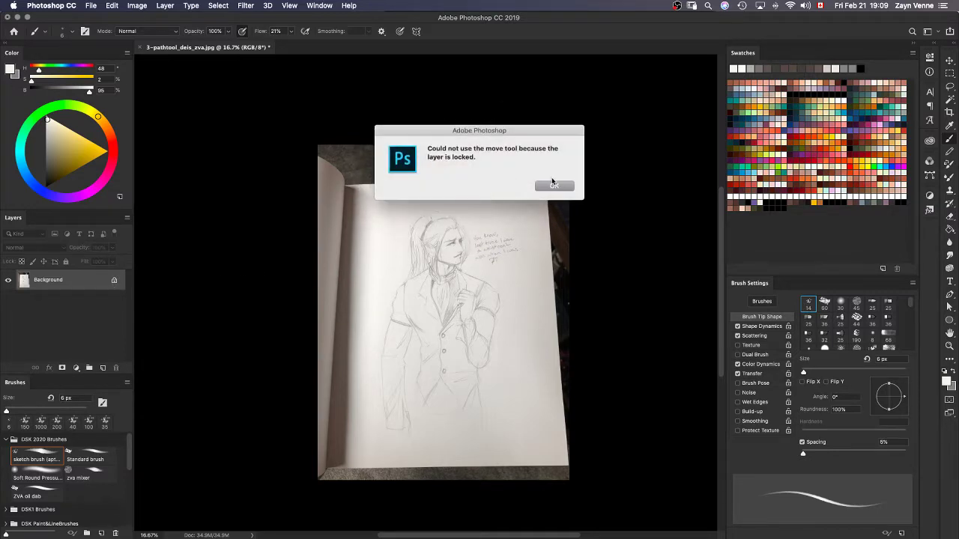
pyautogui.press('Return')
# Create a new layer with the default settings and scribble on it in black over the figure's head.
pyautogui.press('super+shift+n')
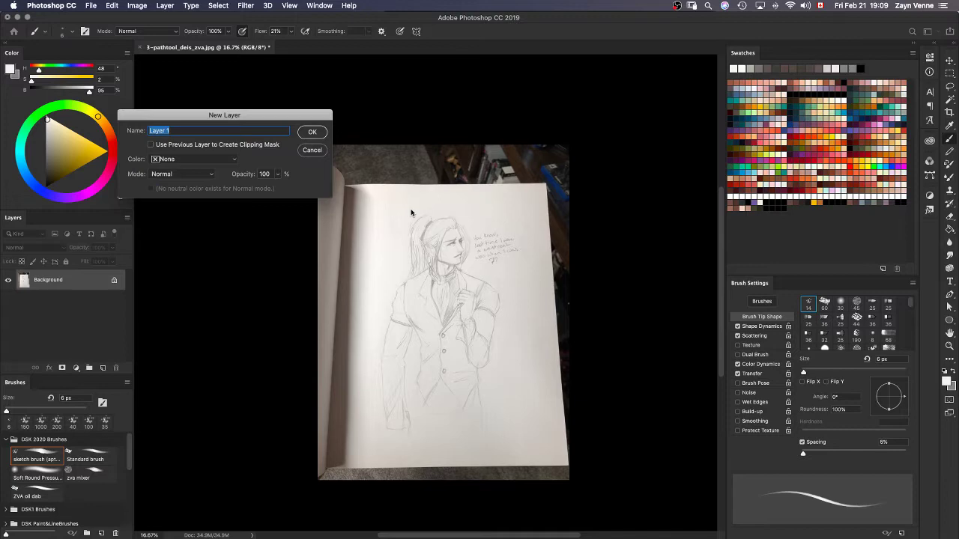
pyautogui.press('Return')
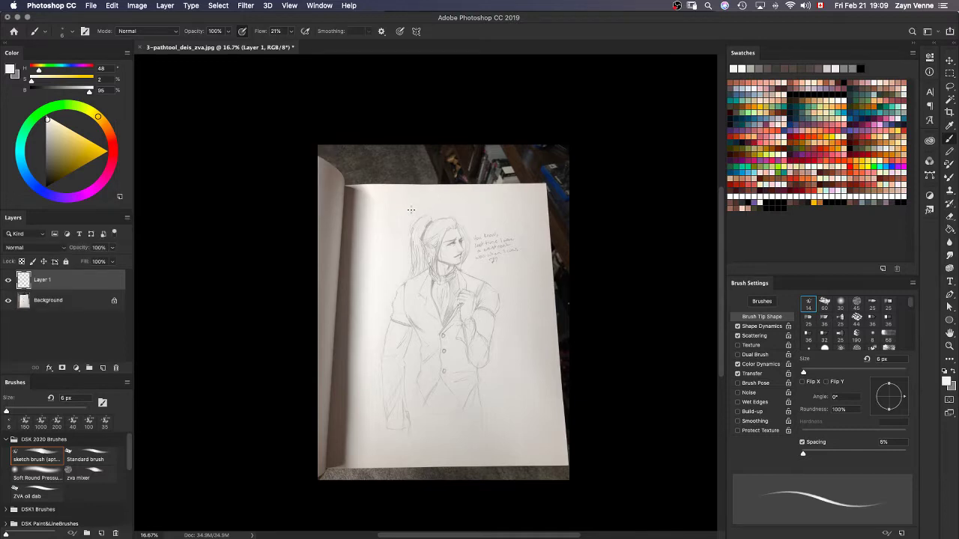
pyautogui.click(833, 89)
pyautogui.moveTo(483, 219)
pyautogui.mouseDown()
pyautogui.moveTo(441, 271)
pyautogui.moveTo(449, 299)
pyautogui.moveTo(477, 288)
pyautogui.moveTo(466, 289)
pyautogui.moveTo(427, 241)
pyautogui.moveTo(443, 258)
pyautogui.mouseUp()
# Toggle from the Brush to the Move tool and back on the scribble layer, and return to the Wacom Tablet modifier settings.
pyautogui.press('v')
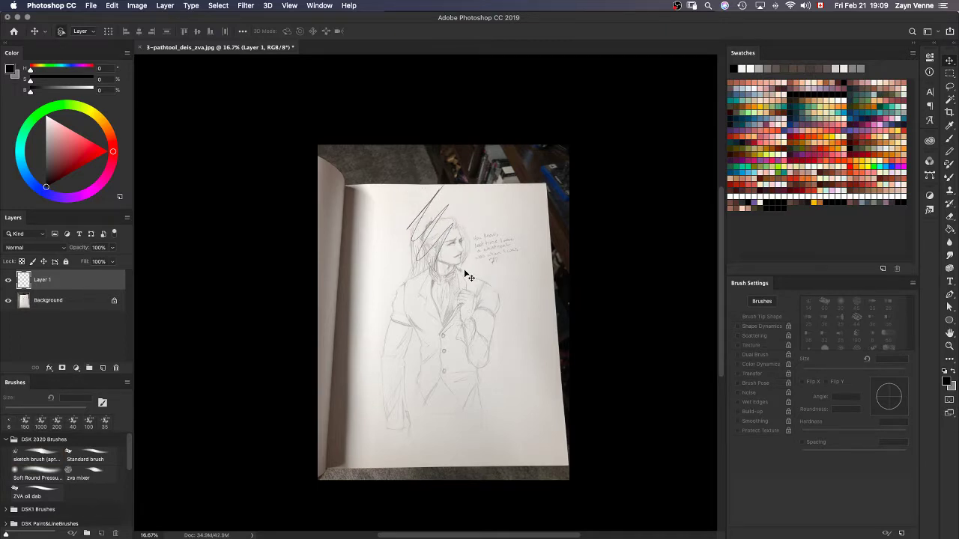
pyautogui.press('b')
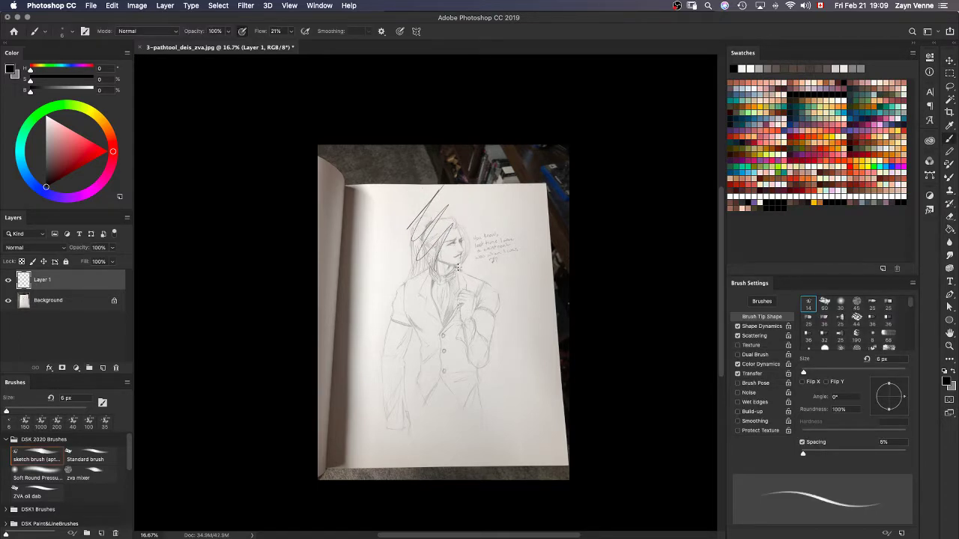
pyautogui.rightClick(457, 268)
pyautogui.click(452, 269)
pyautogui.moveTo(444, 268)
pyautogui.mouseDown()
pyautogui.moveTo(397, 266)
pyautogui.moveTo(445, 363)
pyautogui.moveTo(397, 305)
pyautogui.moveTo(403, 293)
pyautogui.moveTo(475, 312)
pyautogui.mouseUp()
pyautogui.press('super+Tab')
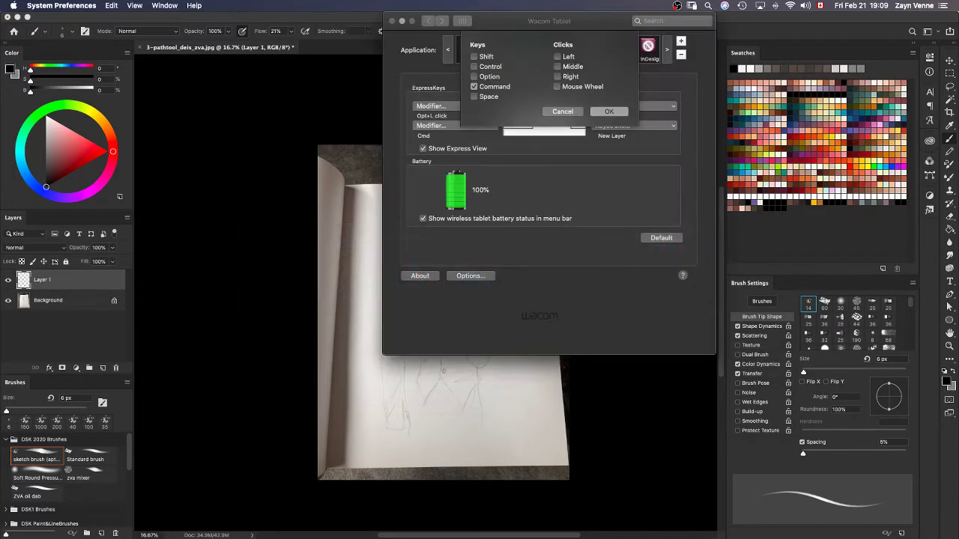
# Add a left click to the Command modifier of the second ExpressKey, accept it, and switch to Photoshop.
pyautogui.click(558, 57)
pyautogui.click(609, 112)
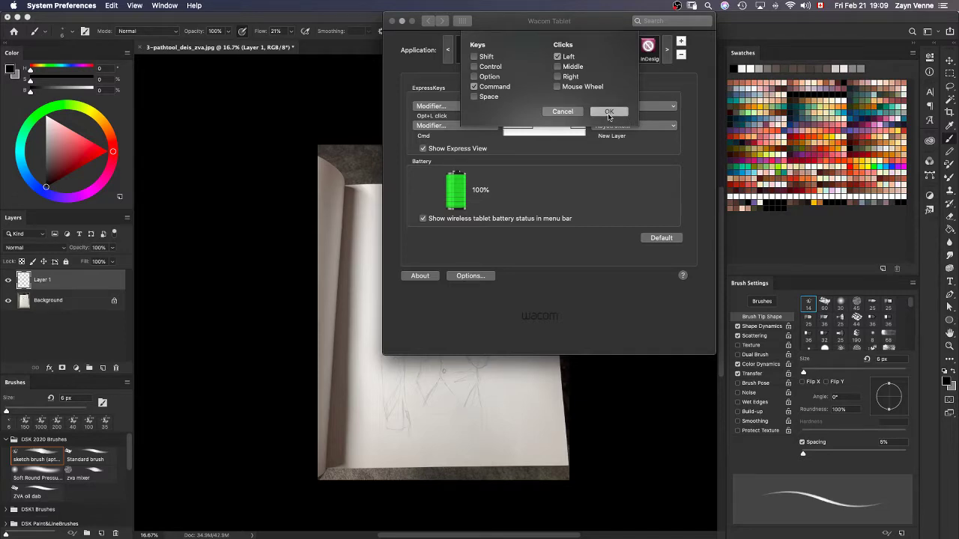
pyautogui.click(303, 230)
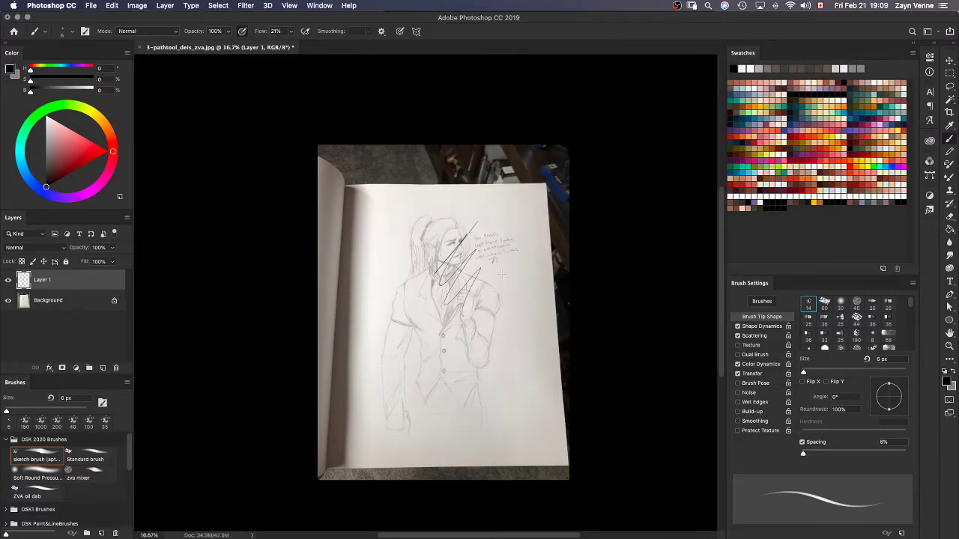
# Test the two modifier ExpressKeys by moving the scribble down to the figure's chest and sampling the paper's light grey.
pyautogui.moveTo(377, 285)
pyautogui.mouseDown()
pyautogui.moveTo(460, 275)
pyautogui.moveTo(419, 274)
pyautogui.moveTo(401, 242)
pyautogui.moveTo(420, 278)
pyautogui.moveTo(458, 282)
pyautogui.moveTo(422, 280)
pyautogui.moveTo(431, 300)
pyautogui.moveTo(419, 276)
pyautogui.moveTo(400, 284)
pyautogui.moveTo(454, 312)
pyautogui.moveTo(437, 274)
pyautogui.mouseUp()
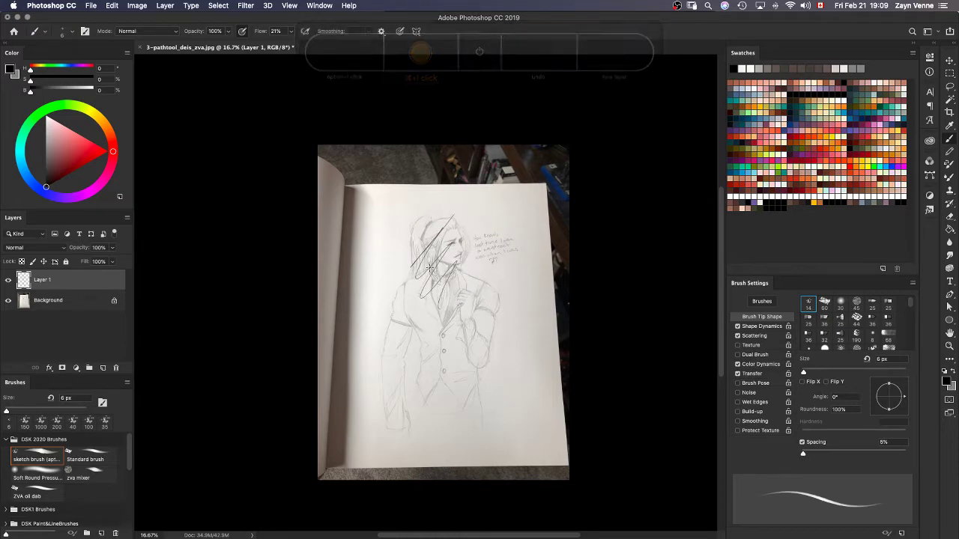
pyautogui.keyDown('alt'); pyautogui.click(430, 268); pyautogui.keyUp('alt')
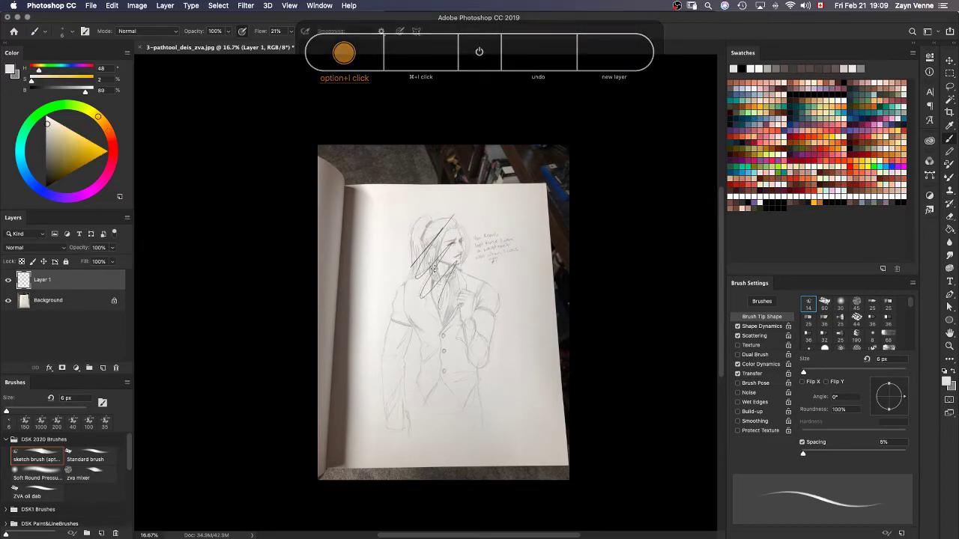
pyautogui.moveTo(449, 273)
pyautogui.mouseDown()
pyautogui.moveTo(396, 354)
pyautogui.moveTo(376, 216)
pyautogui.moveTo(442, 315)
pyautogui.mouseUp()
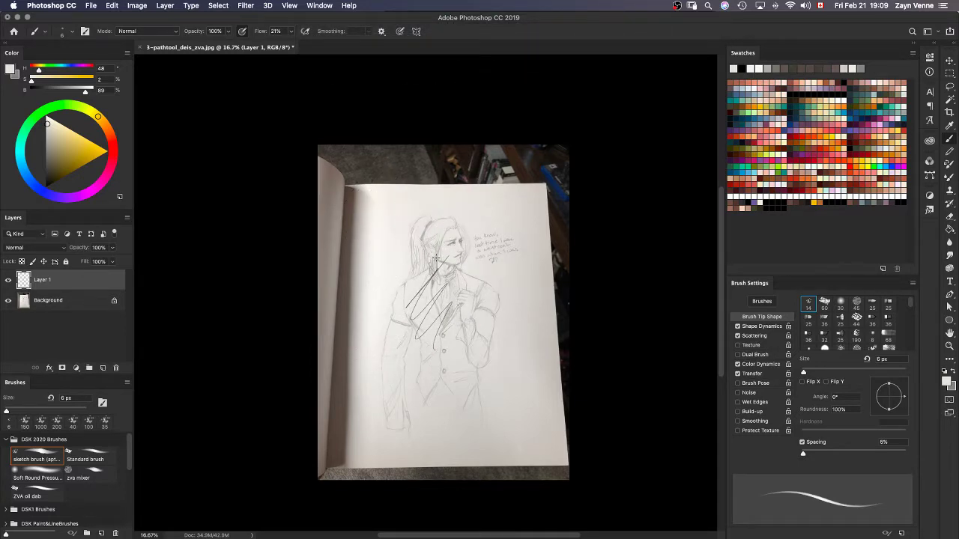
# Check the ExpressKey assignments in the Wacom Tablet settings, then call up a new layer in Photoshop and cancel it.
pyautogui.press('super+Tab')
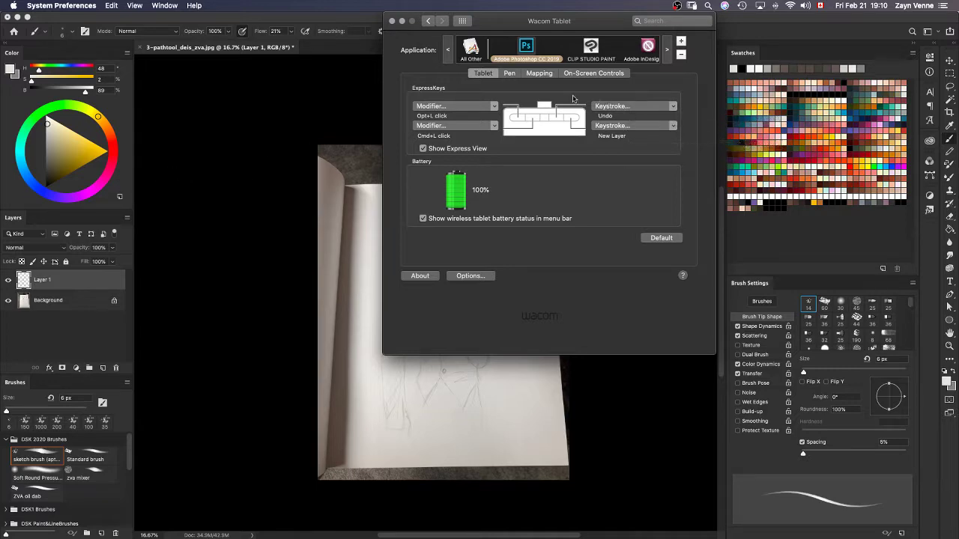
pyautogui.click(234, 122)
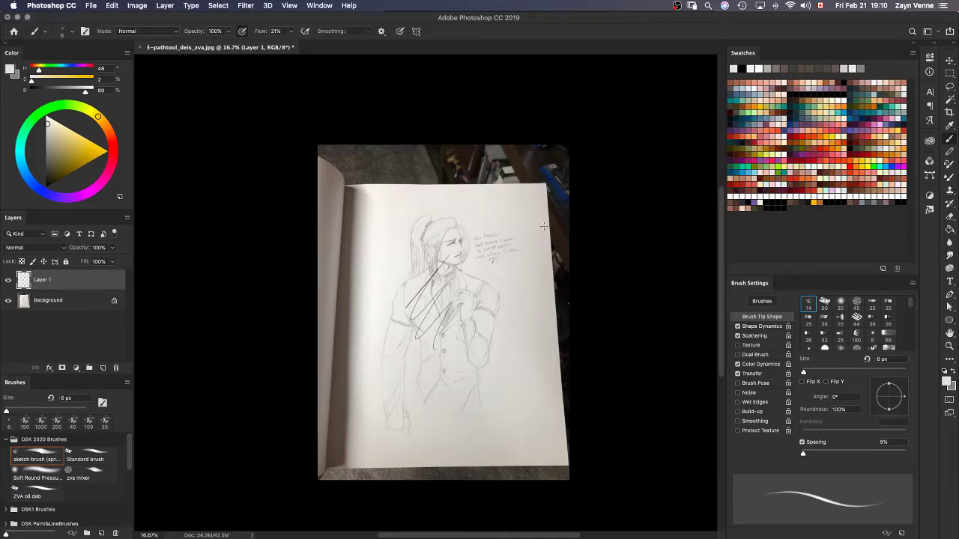
pyautogui.press('super+shift+n')
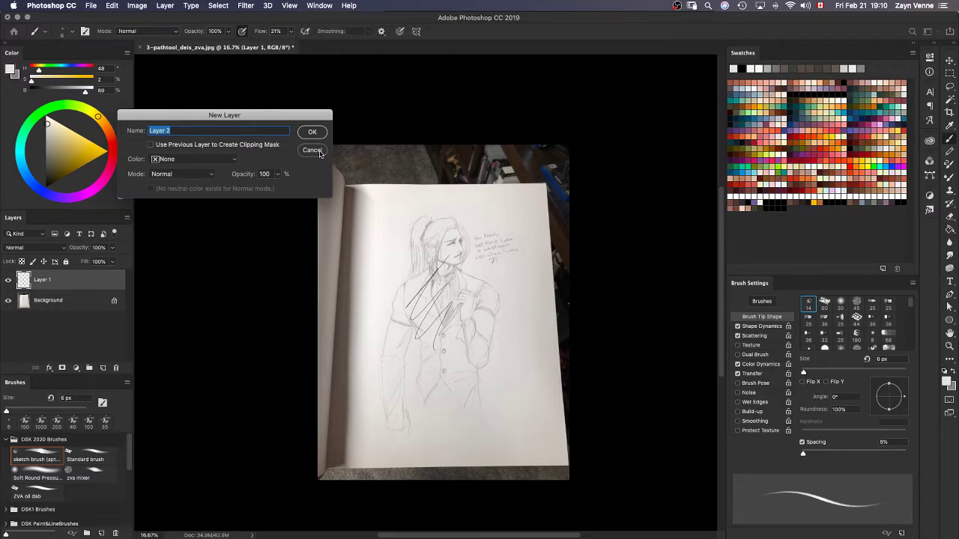
pyautogui.click(312, 150)
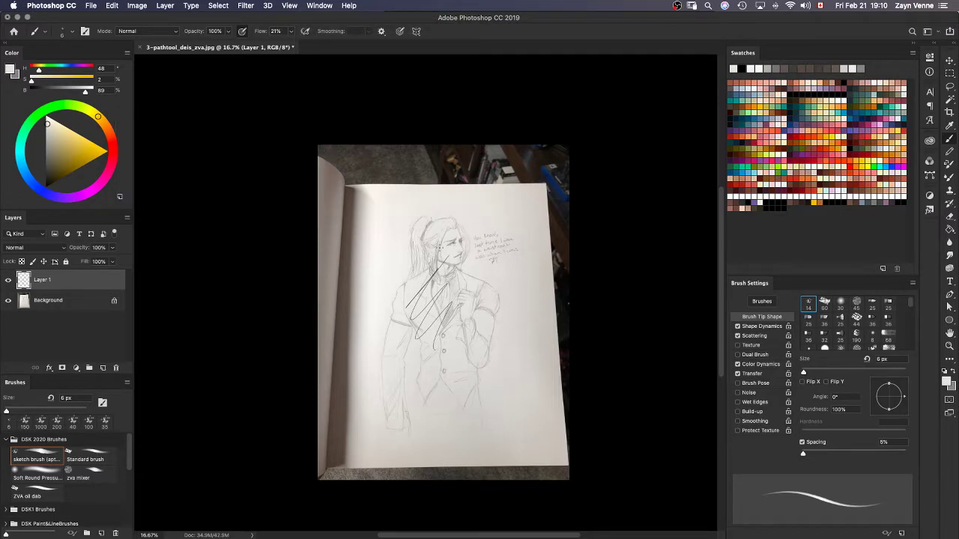
# In the Wacom Tablet settings, clear the keystroke of the Undo ExpressKey and record it again as Command+Z.
pyautogui.press('super+Tab')
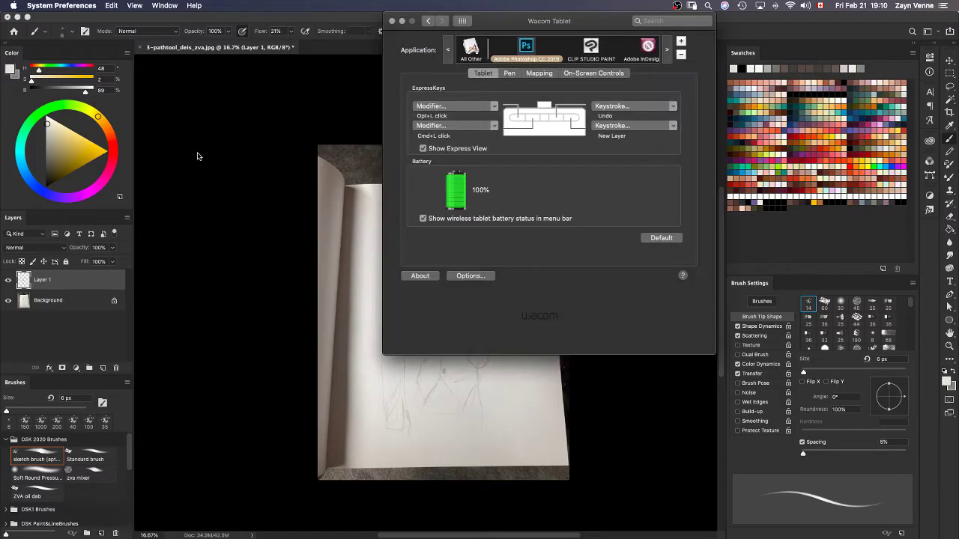
pyautogui.click(627, 107)
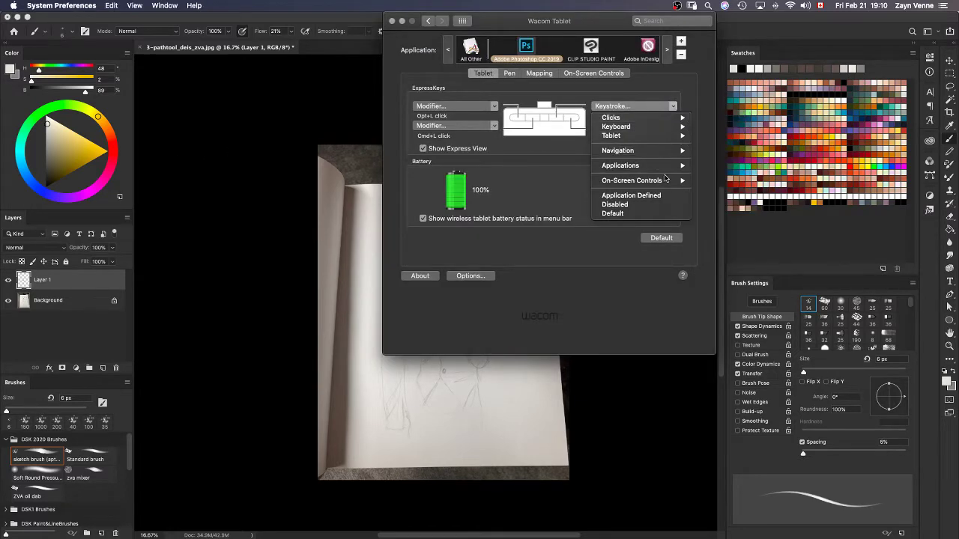
pyautogui.moveTo(664, 139)
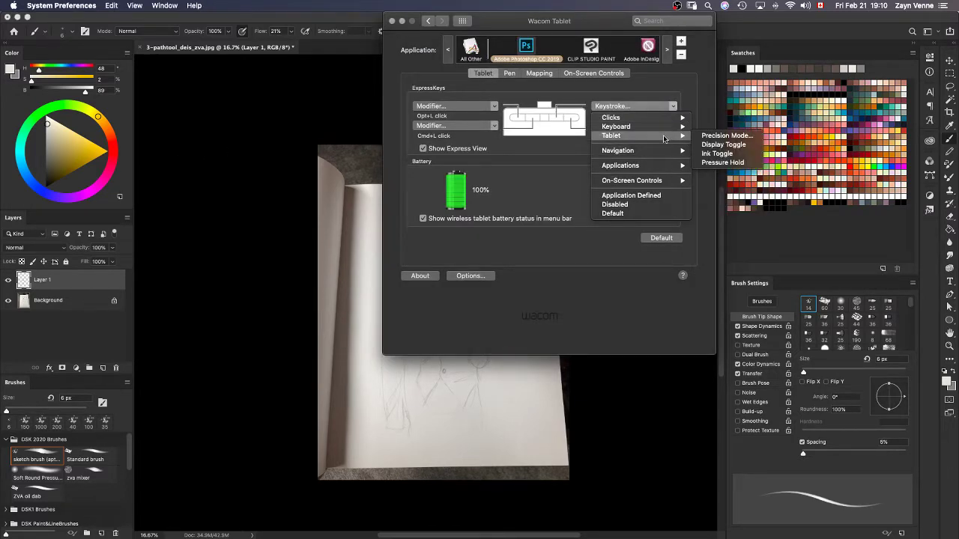
pyautogui.click(725, 135)
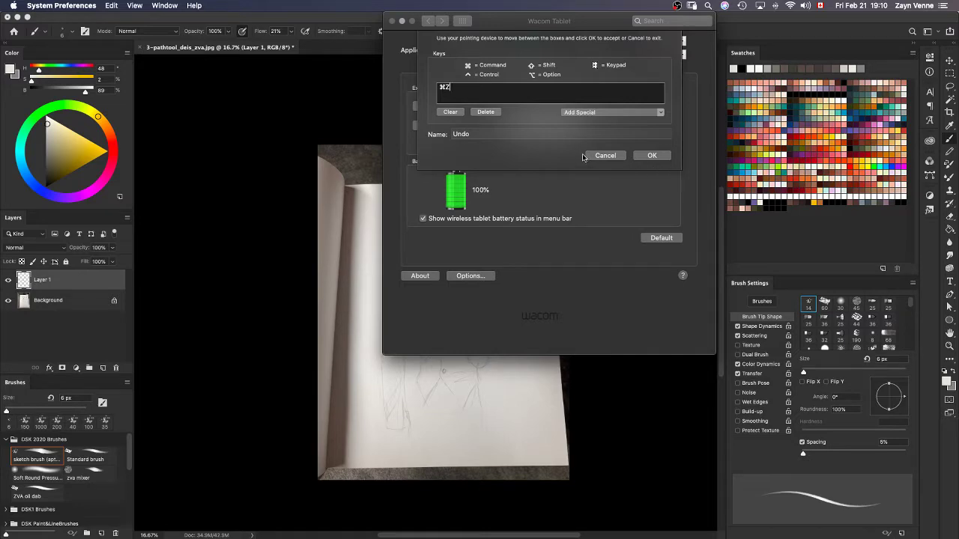
pyautogui.click(450, 113)
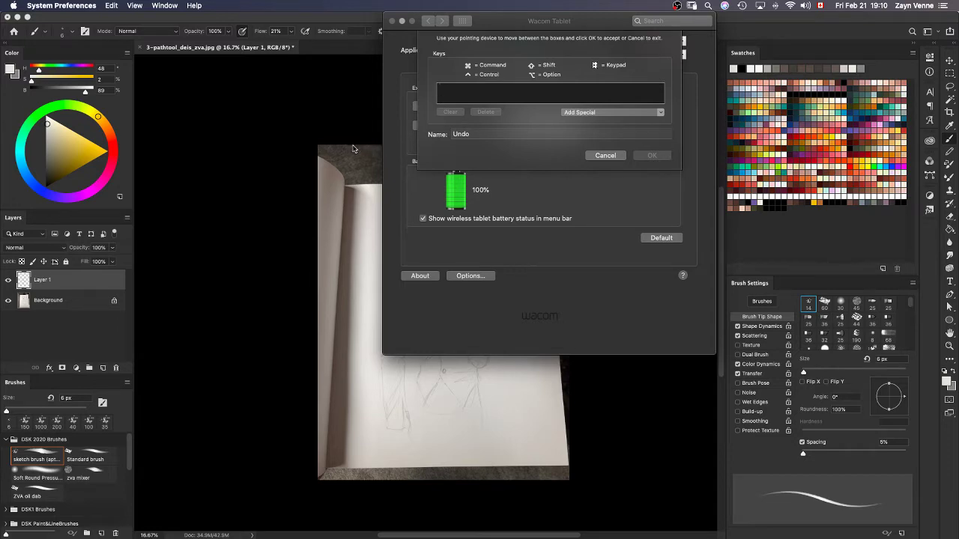
pyautogui.press('super+z')
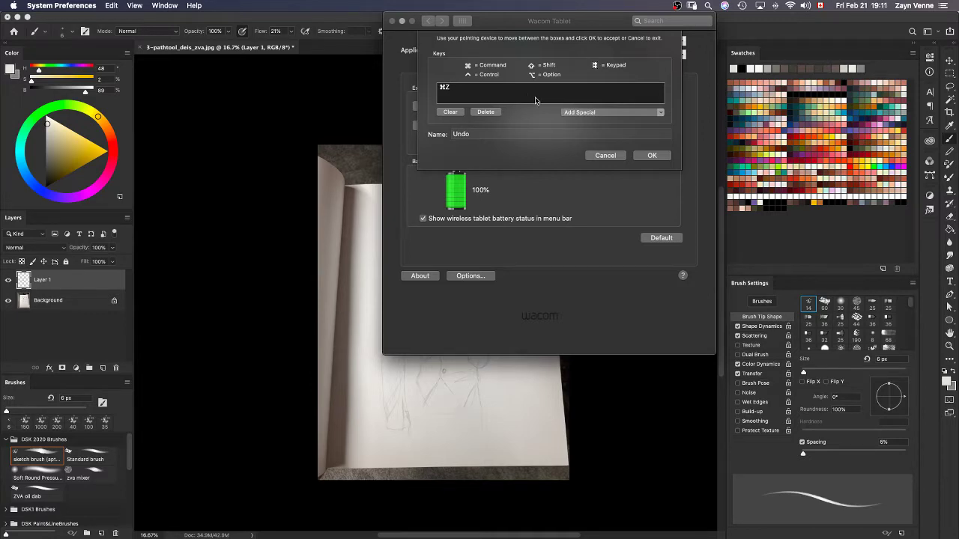
pyautogui.click(650, 156)
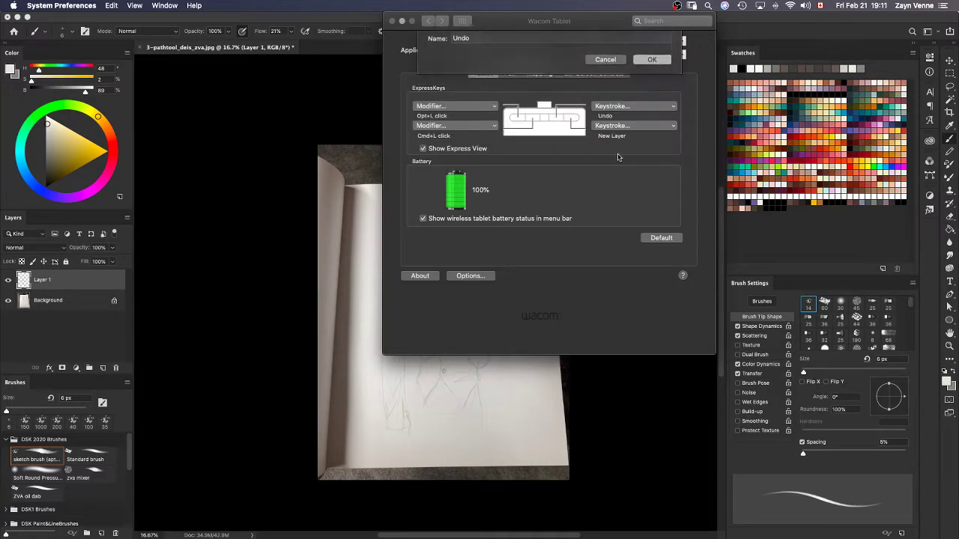
# Examine the keystroke assigned to the New Layer ExpressKey and accept it as it is.
pyautogui.click(647, 126)
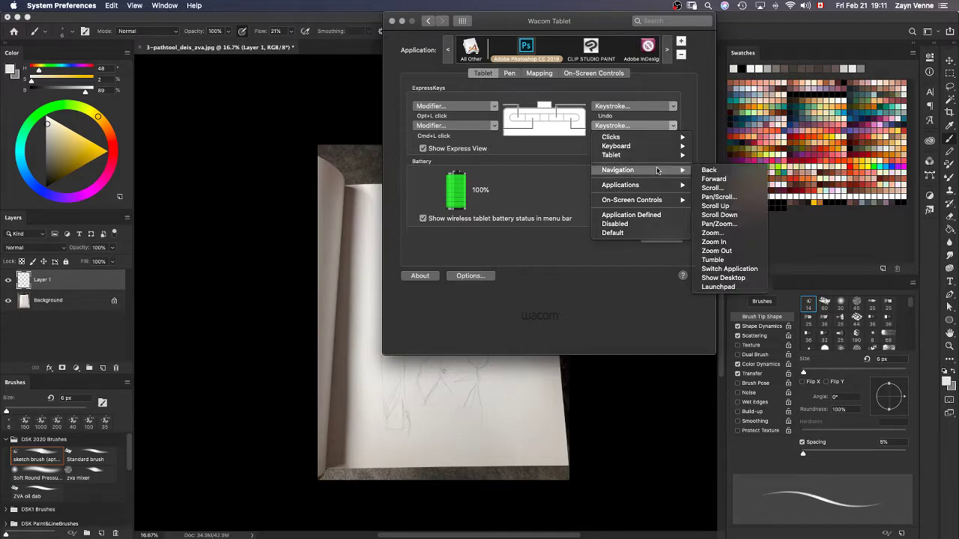
pyautogui.moveTo(672, 159)
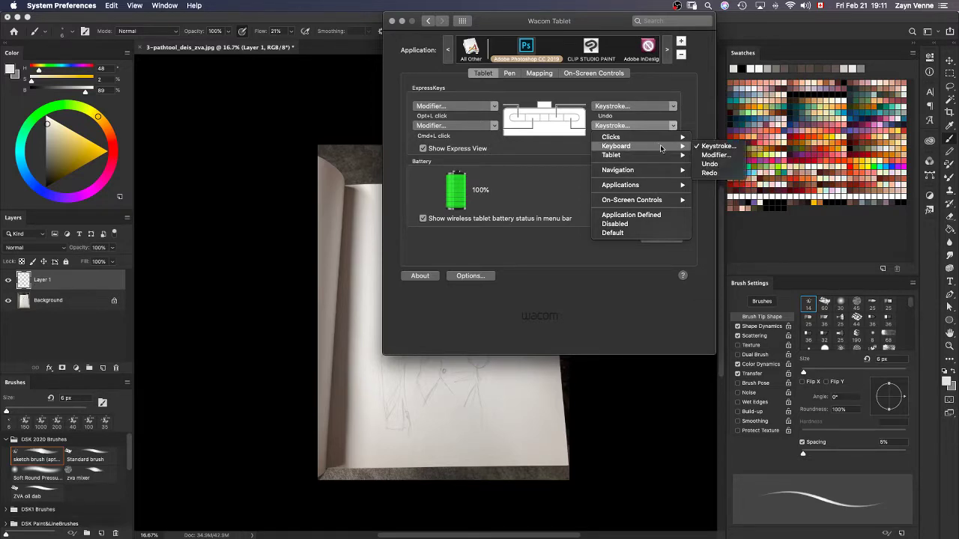
pyautogui.click(725, 147)
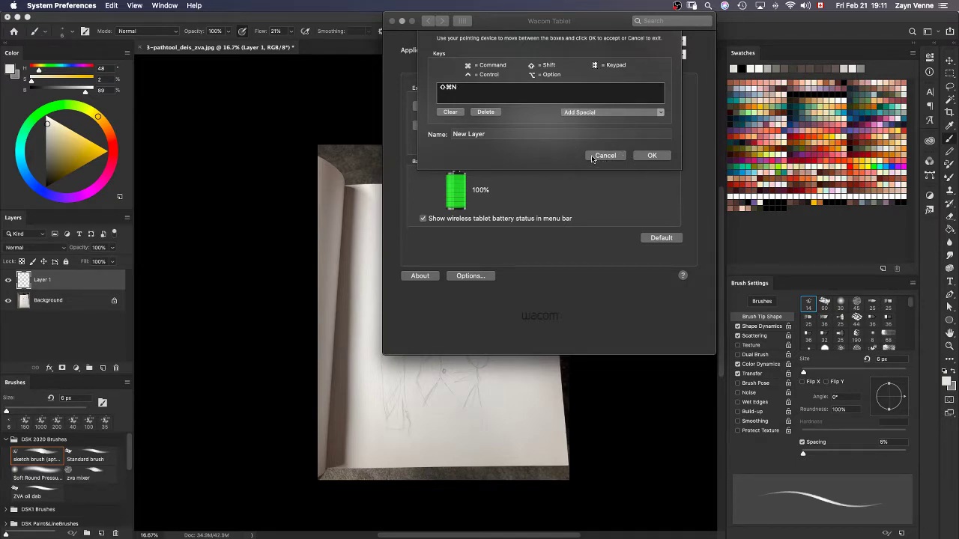
pyautogui.click(654, 155)
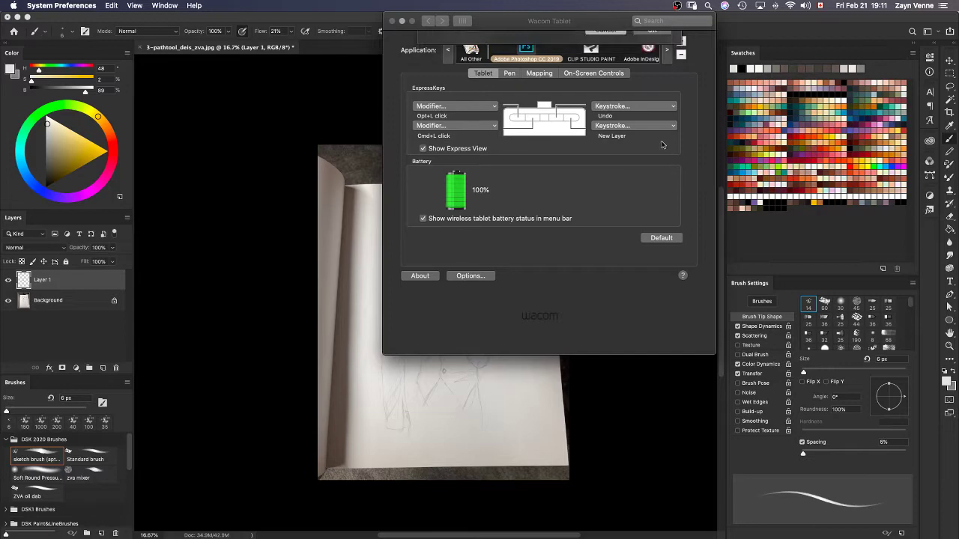
pyautogui.click(626, 109)
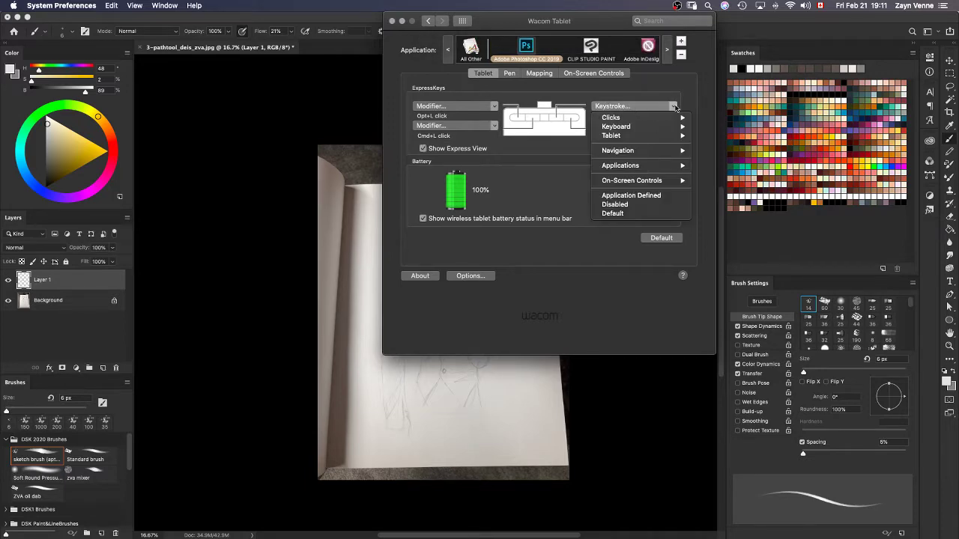
pyautogui.click(672, 92)
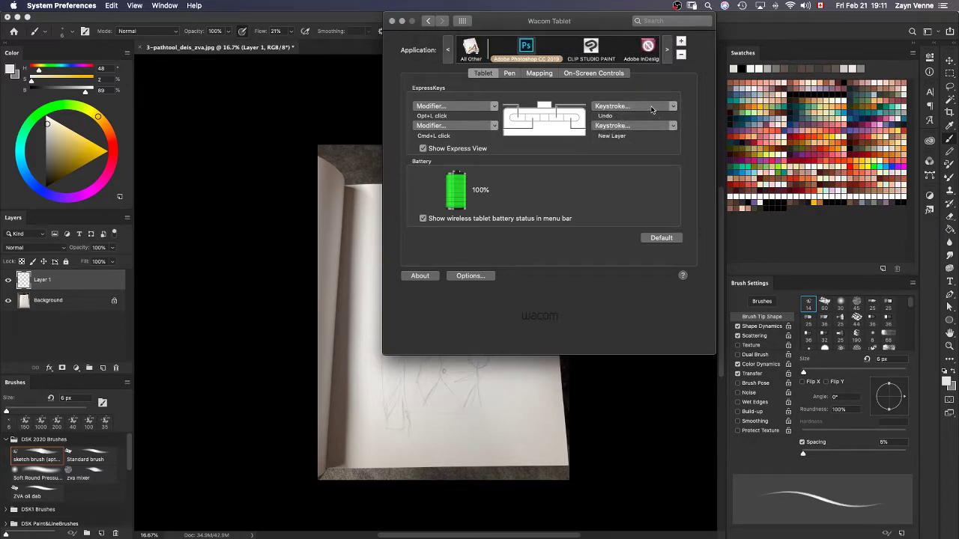
pyautogui.click(651, 110)
pyautogui.click(672, 86)
# Examine the pen settings and the functions available for the upper pen button.
pyautogui.click(509, 74)
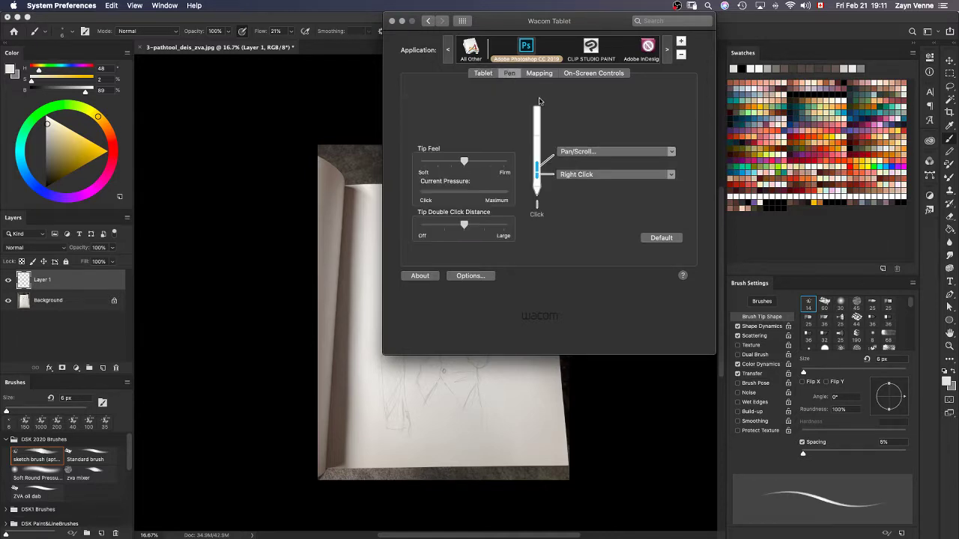
pyautogui.click(605, 152)
pyautogui.click(361, 169)
# Switch to Photoshop, zoom the sketch to 100%, and test the pen's Pan/Scroll button by panning around the figure and handwritten note.
pyautogui.click(213, 129)
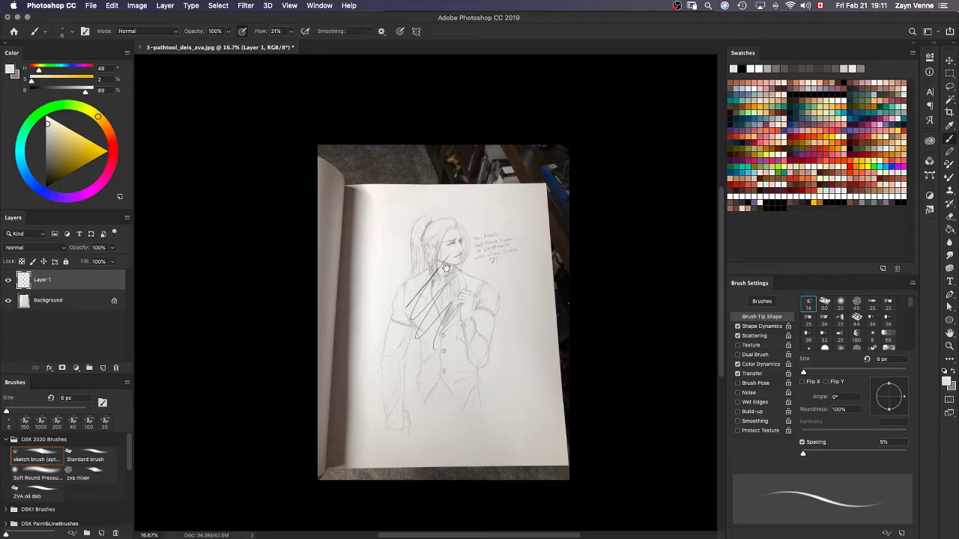
pyautogui.press('super+plus')
pyautogui.press('super+plus')
pyautogui.press('super+plus')
pyautogui.press('super+plus')
pyautogui.press('super+plus')
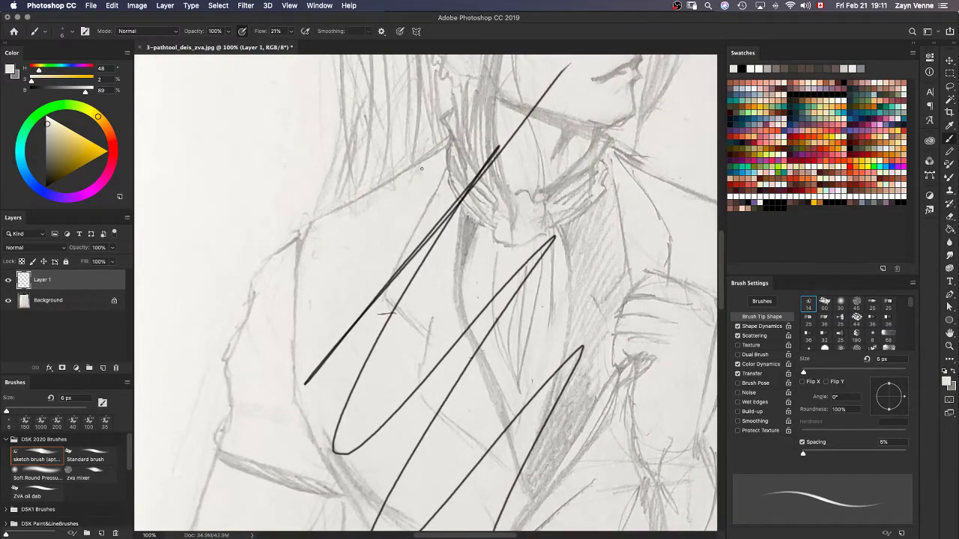
pyautogui.moveTo(386, 181); pyautogui.dragTo(340, 142)
pyautogui.moveTo(514, 281); pyautogui.dragTo(383, 189)
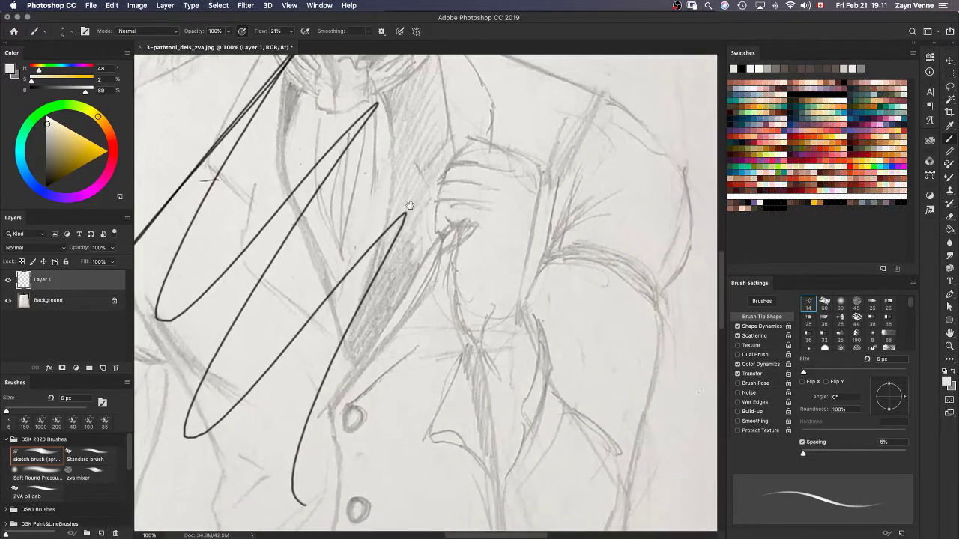
pyautogui.moveTo(476, 281); pyautogui.dragTo(687, 408)
pyautogui.moveTo(562, 213); pyautogui.dragTo(234, 396)
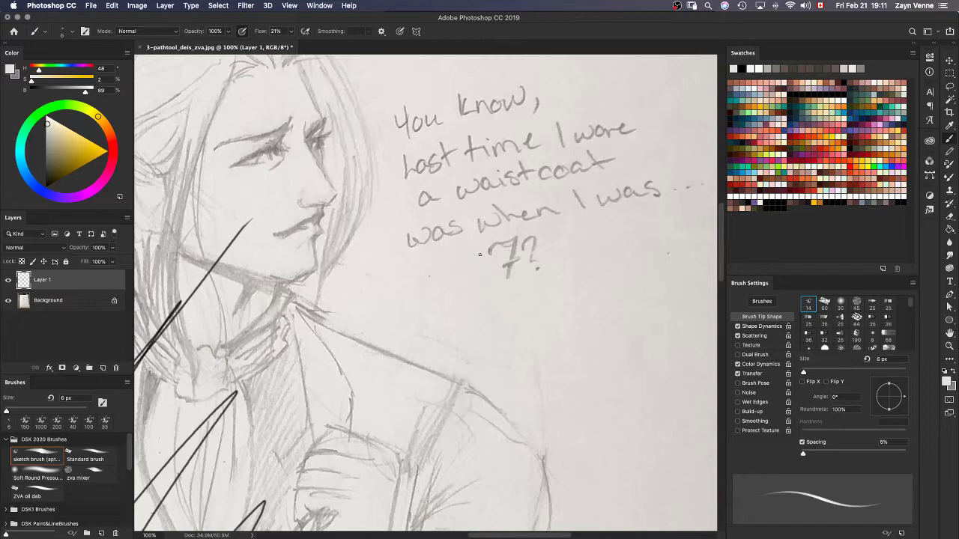
pyautogui.moveTo(403, 236)
pyautogui.mouseDown()
pyautogui.moveTo(318, 131)
pyautogui.moveTo(526, 208)
pyautogui.moveTo(534, 50)
pyautogui.mouseUp()
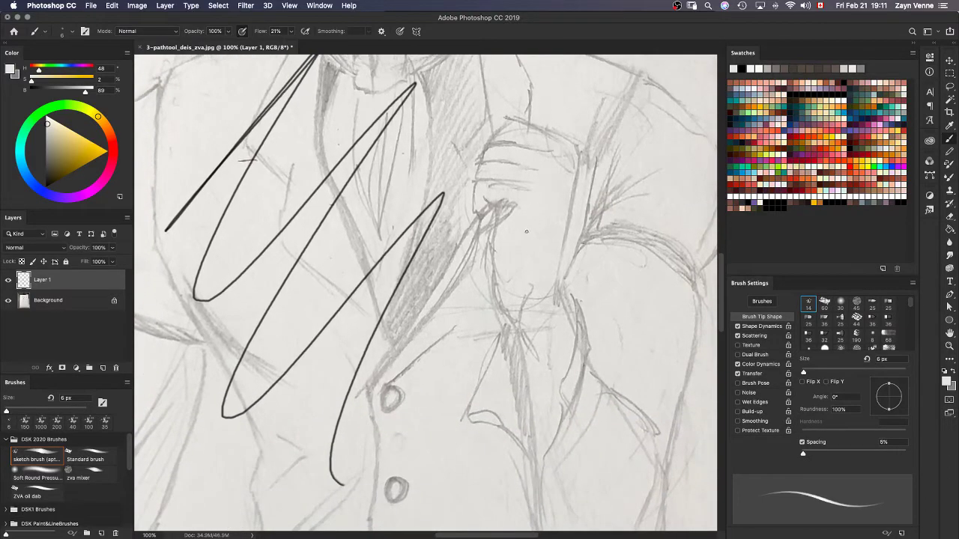
pyautogui.moveTo(526, 215); pyautogui.dragTo(533, 82)
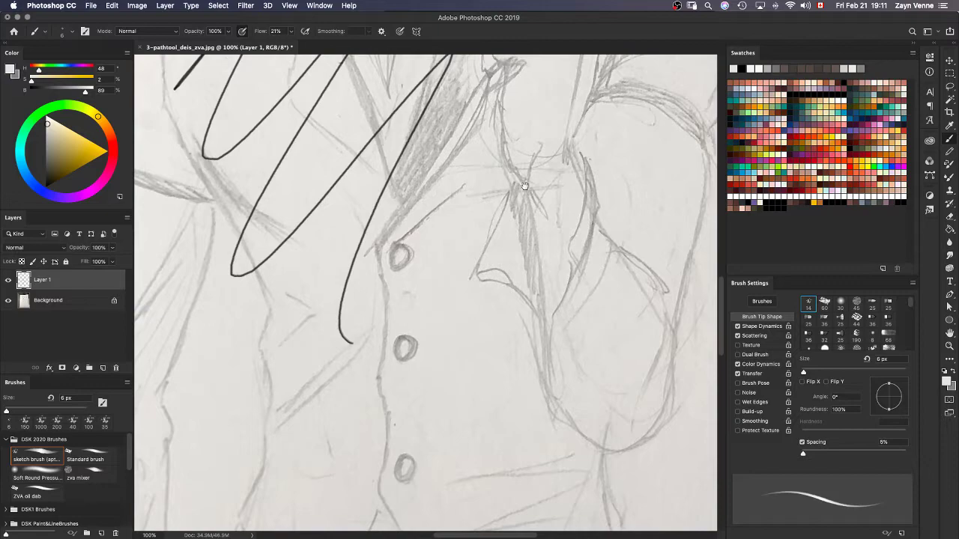
pyautogui.moveTo(525, 185); pyautogui.dragTo(487, 140)
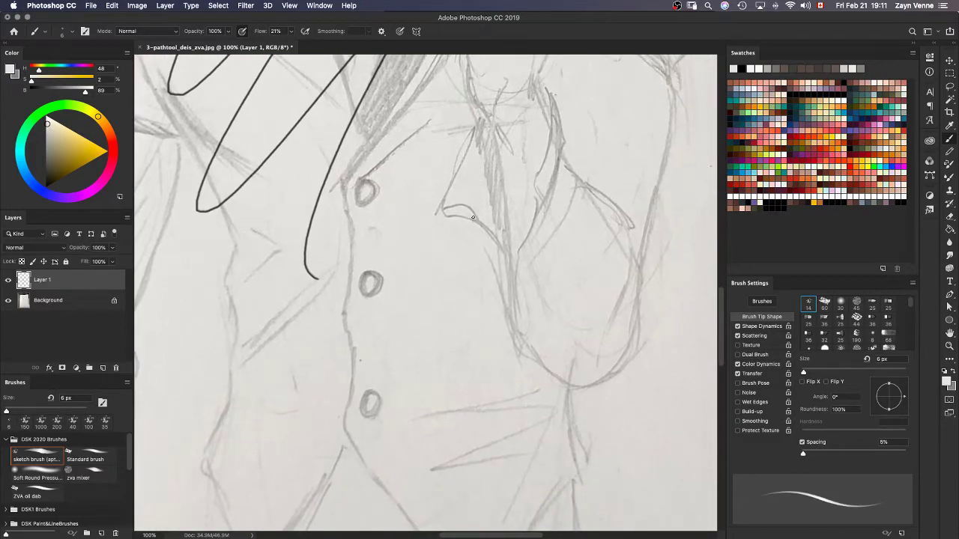
# Clear the scribble from Layer 1 and deselect with the Rectangular Marquee tool.
pyautogui.press('super+minus')
pyautogui.press('super+minus')
pyautogui.press('super+minus')
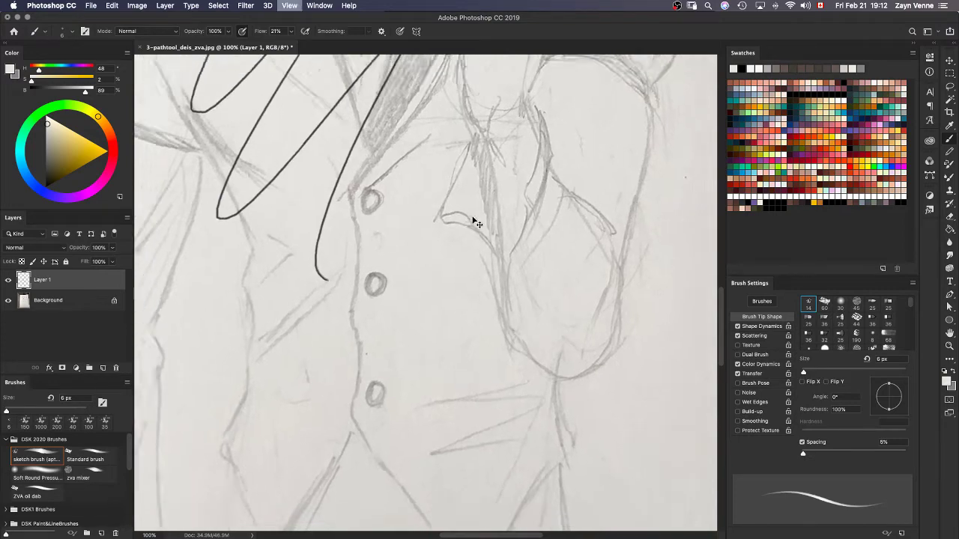
pyautogui.press('super+z')
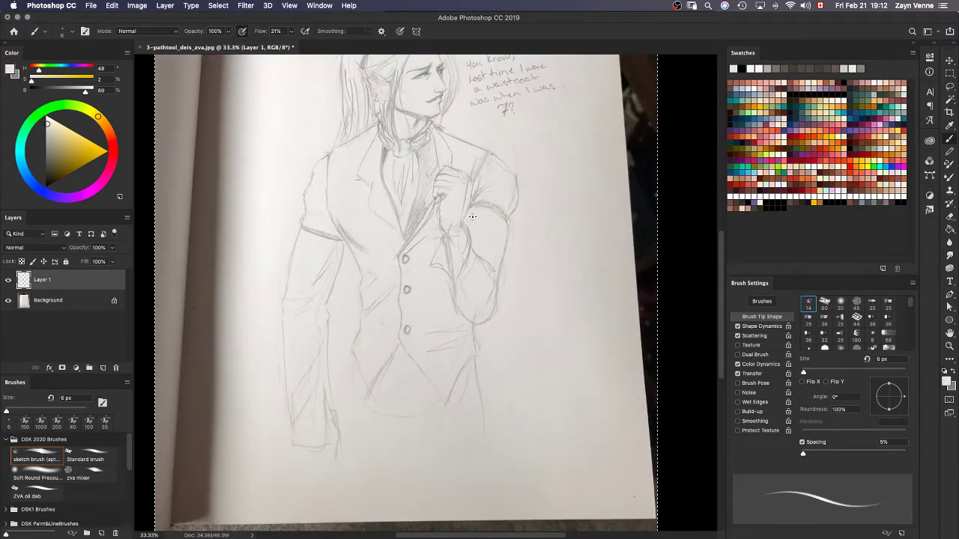
pyautogui.press('m')
pyautogui.click(630, 245)
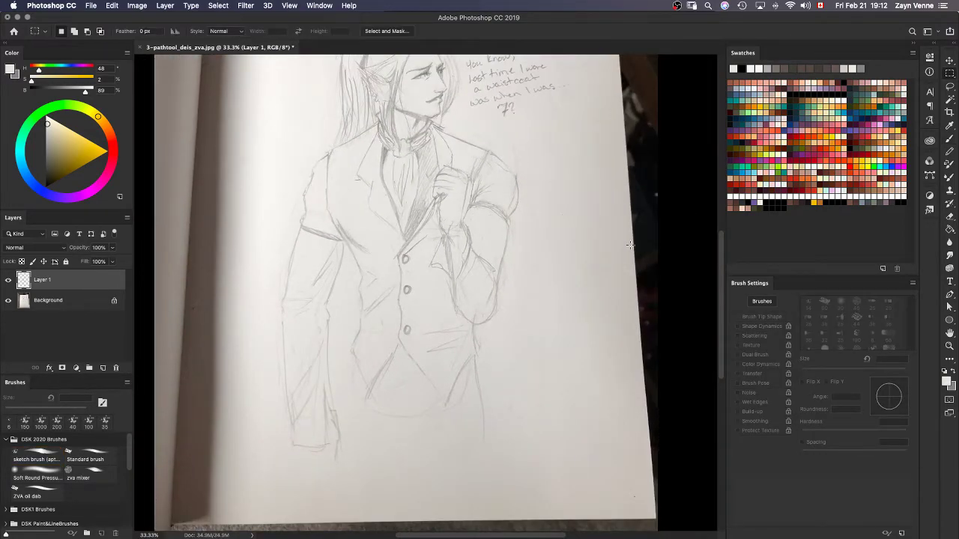
# Switch to the Wacom Tablet settings and reassign the Undo ExpressKey to the Cmd+N keystroke, named New Canvas.
pyautogui.press('super+Tab')
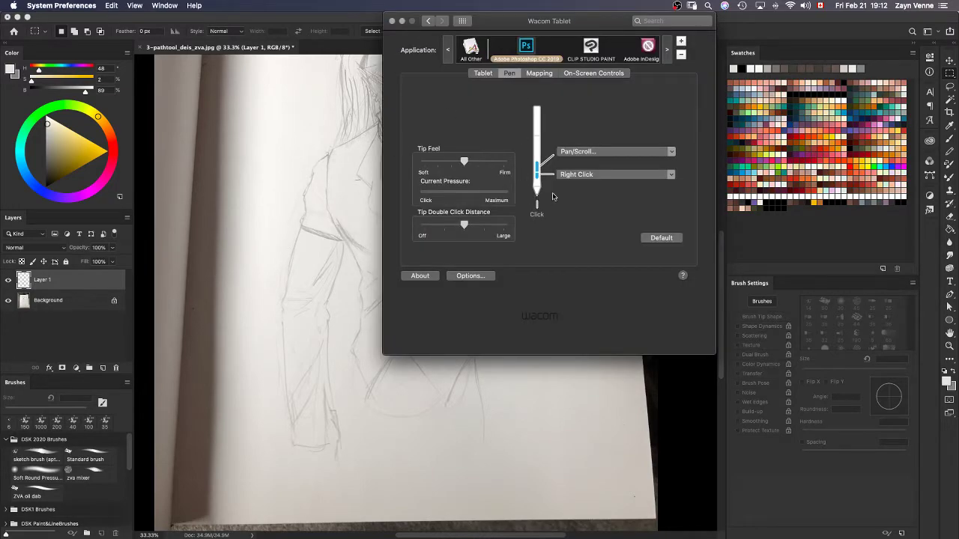
pyautogui.click(483, 73)
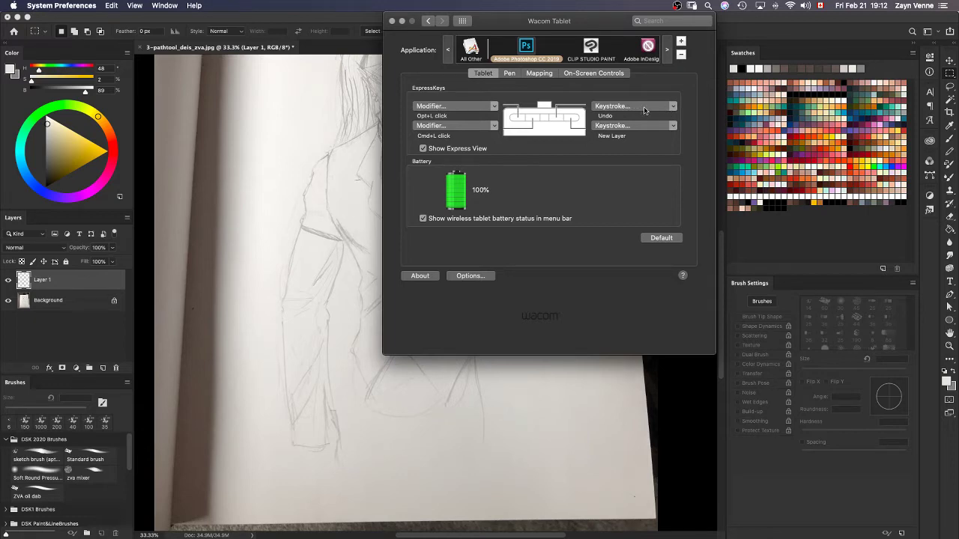
pyautogui.click(644, 110)
pyautogui.moveTo(660, 152)
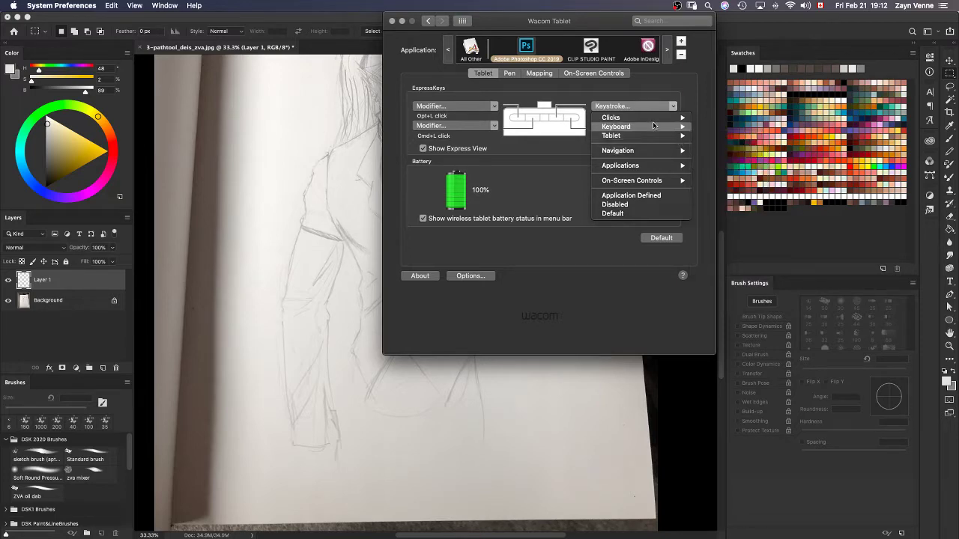
pyautogui.click(726, 168)
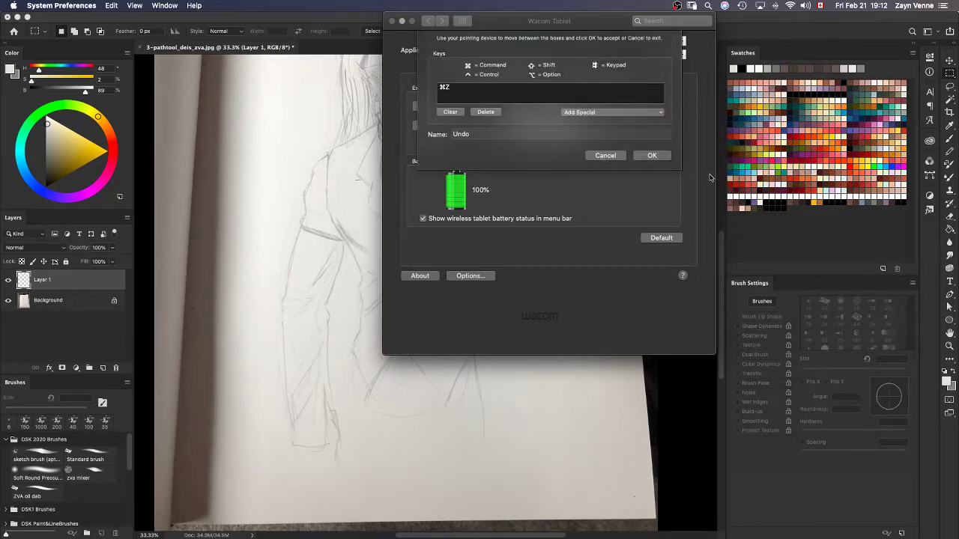
pyautogui.click(451, 112)
pyautogui.doubleClick(486, 135)
pyautogui.write('new')
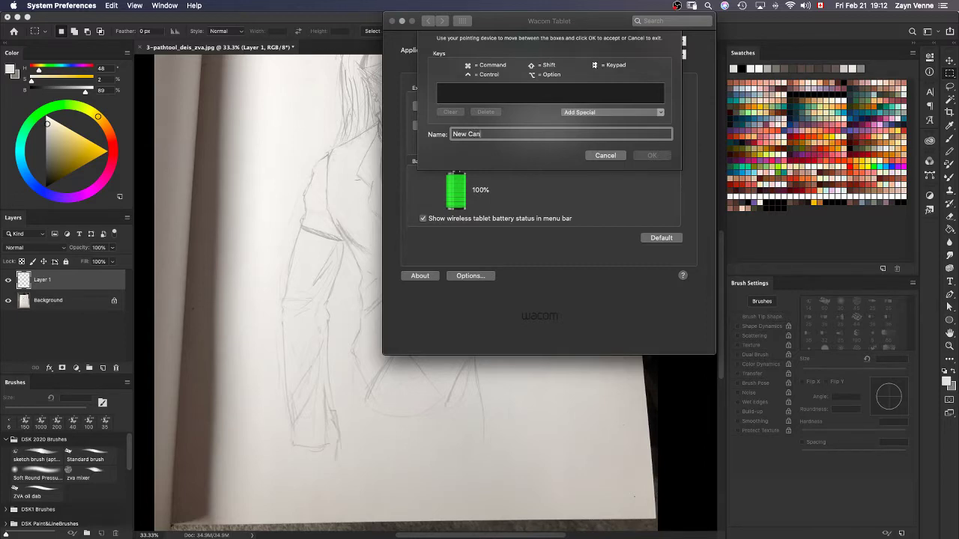
pyautogui.click(481, 98)
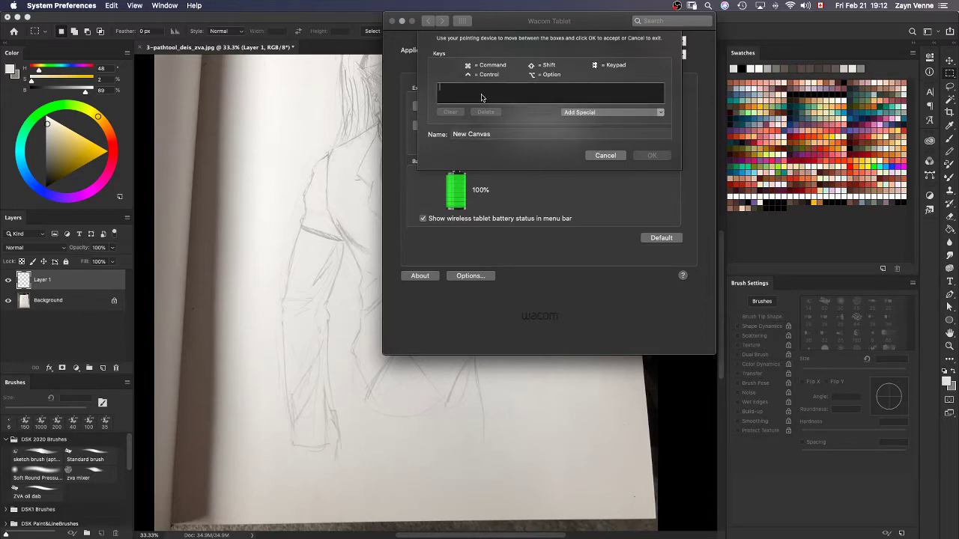
pyautogui.press('super+n')
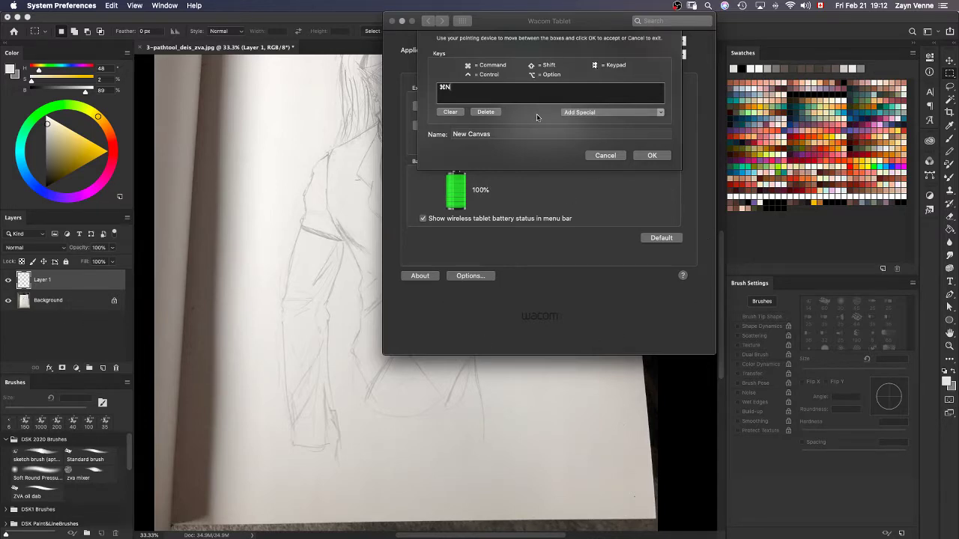
pyautogui.click(651, 157)
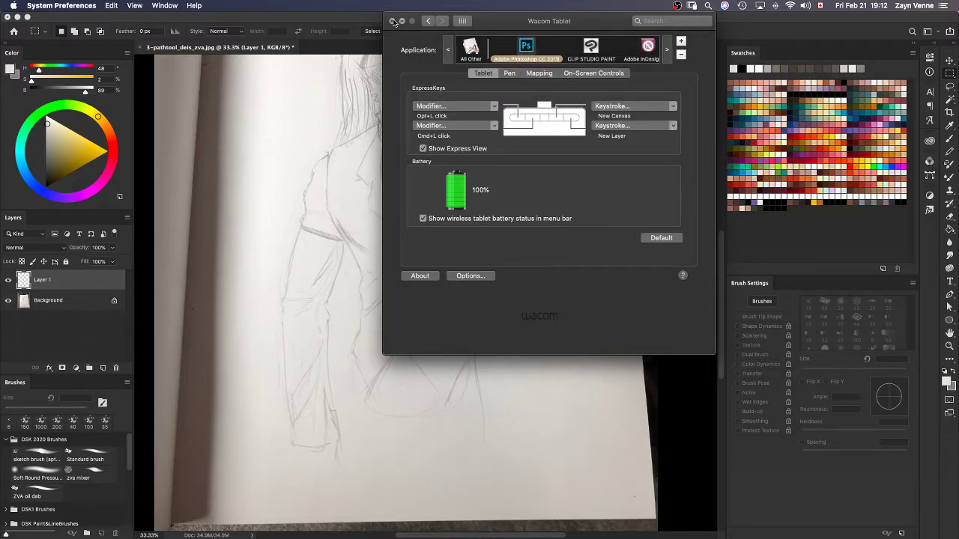
# Switch to Photoshop, test the New Canvas ExpressKey by creating a document with the preset settings, and close that document.
pyautogui.click(344, 25)
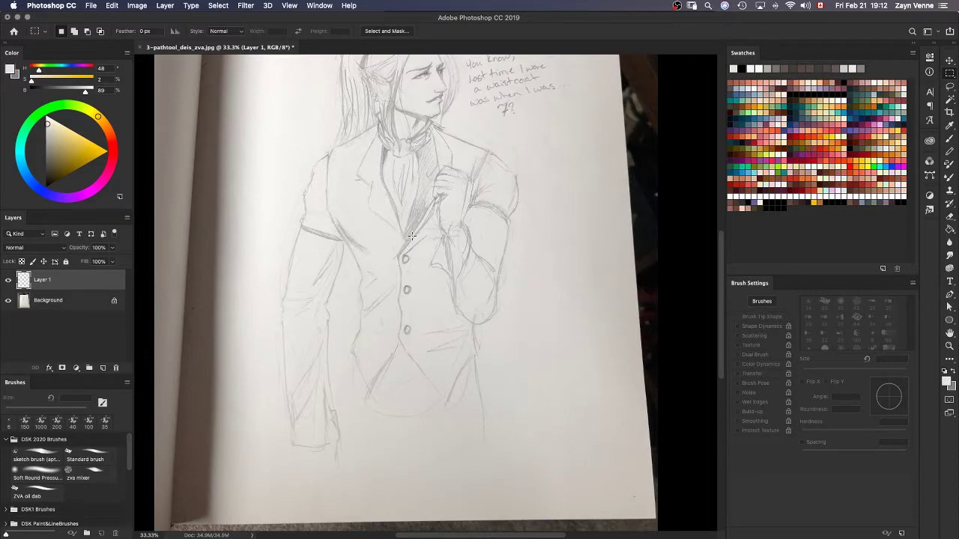
pyautogui.press('super+n')
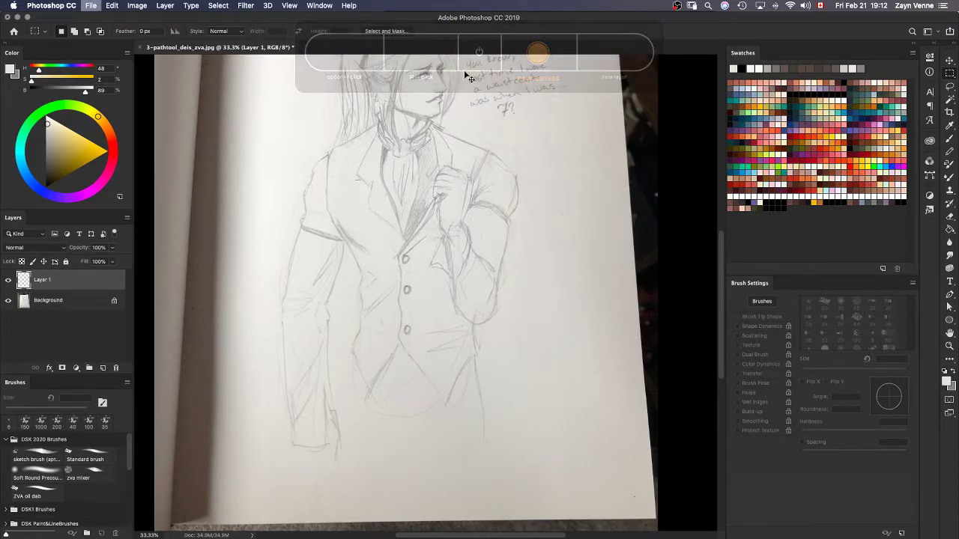
pyautogui.press('Return')
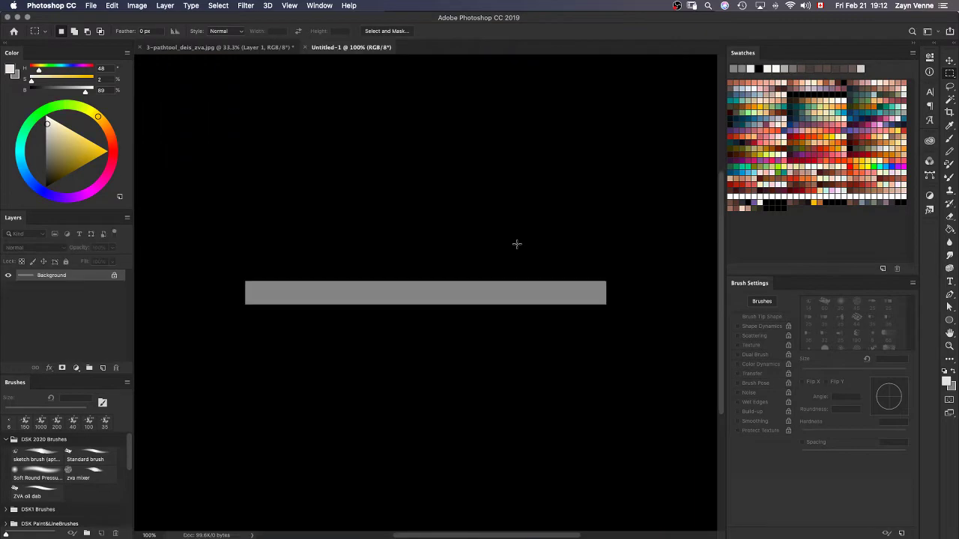
pyautogui.press('super+w')
# Pan around the sketch and test the New Layer ExpressKey, dismissing the layer dialog without adding a layer.
pyautogui.press('space')
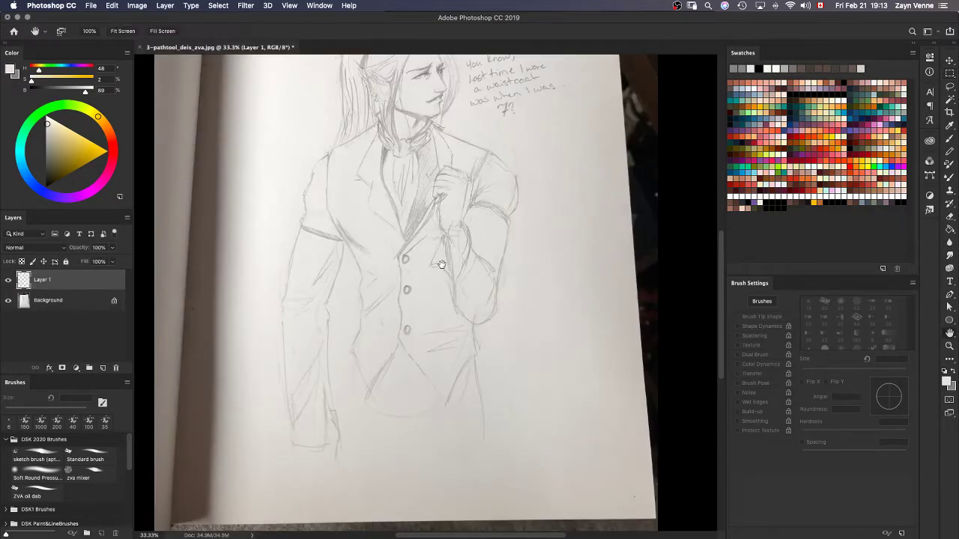
pyautogui.moveTo(450, 262); pyautogui.dragTo(462, 320)
pyautogui.press('super+shift+n')
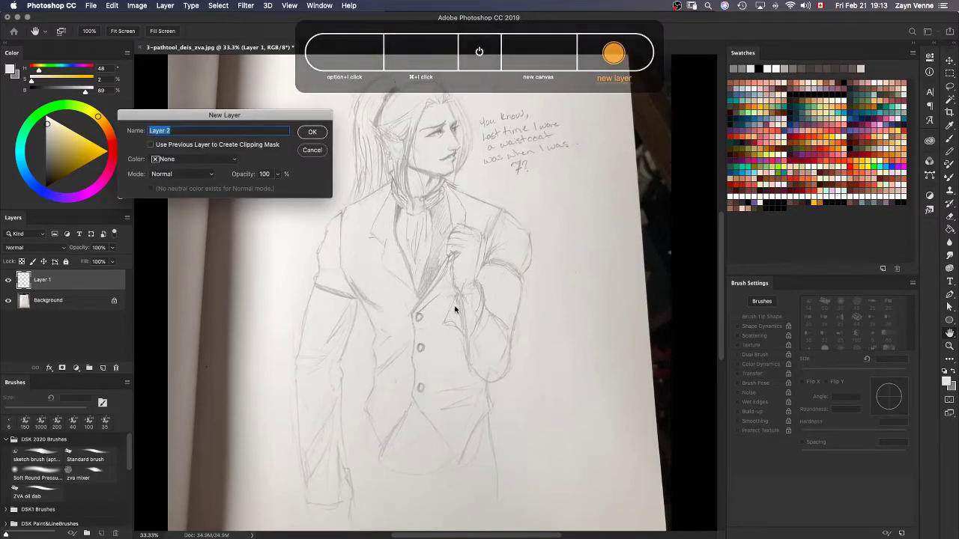
pyautogui.click(313, 151)
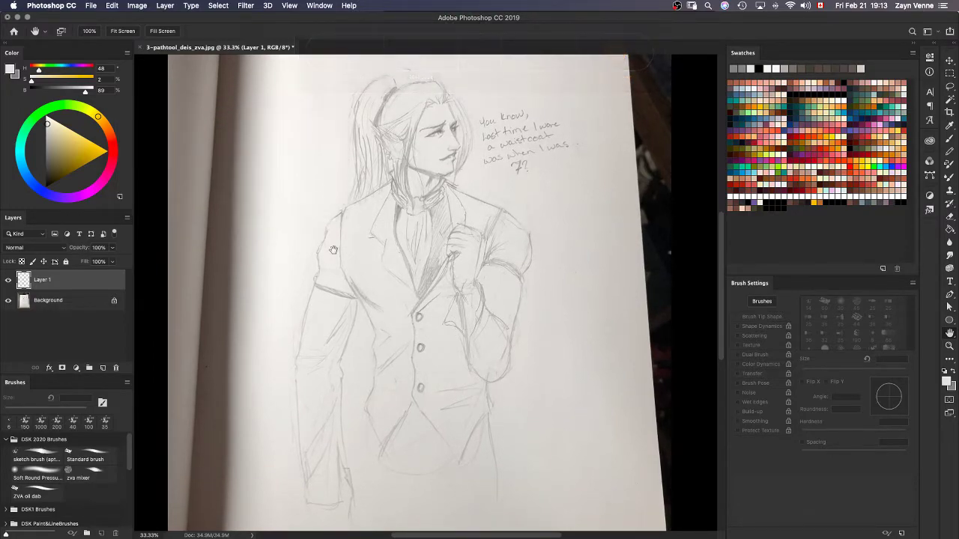
pyautogui.moveTo(268, 284); pyautogui.dragTo(276, 248)
# Switch to the Wacom Tablet settings, examine the on-screen controls, mapping and pen options for Photoshop, and close the window.
pyautogui.press('super+Tab')
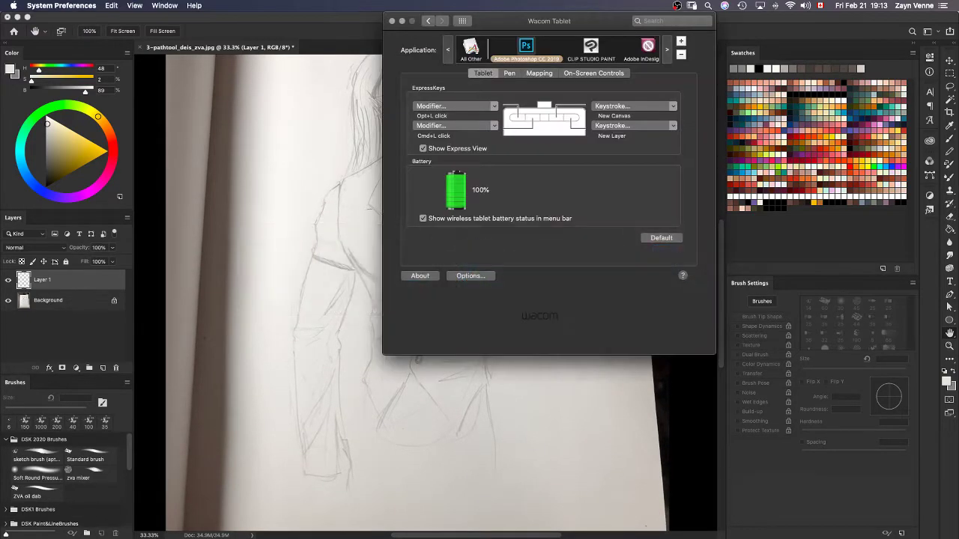
pyautogui.click(582, 74)
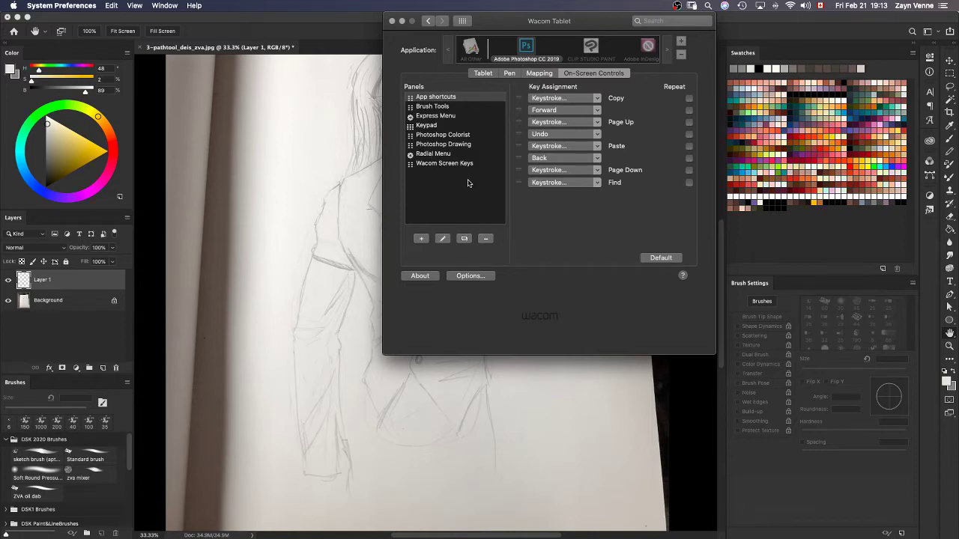
pyautogui.click(542, 73)
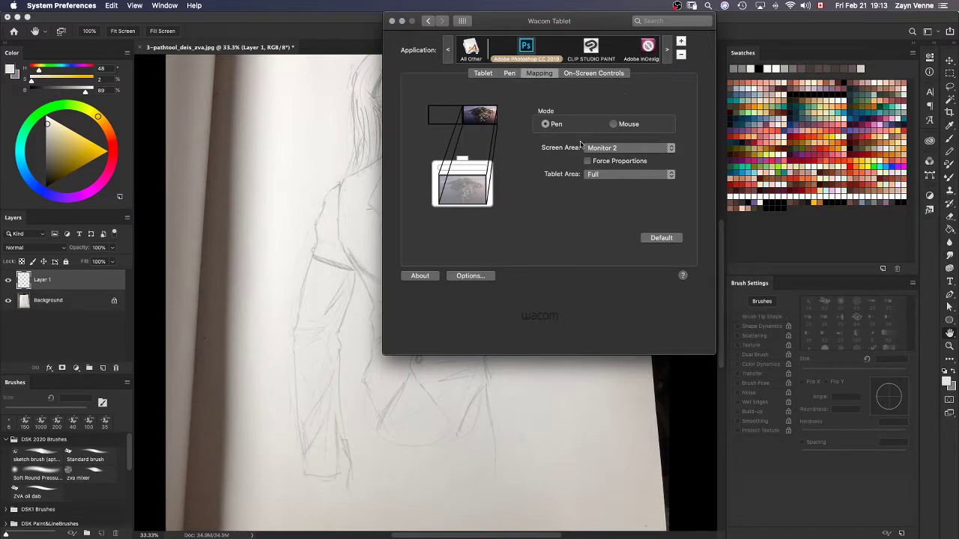
pyautogui.click(607, 73)
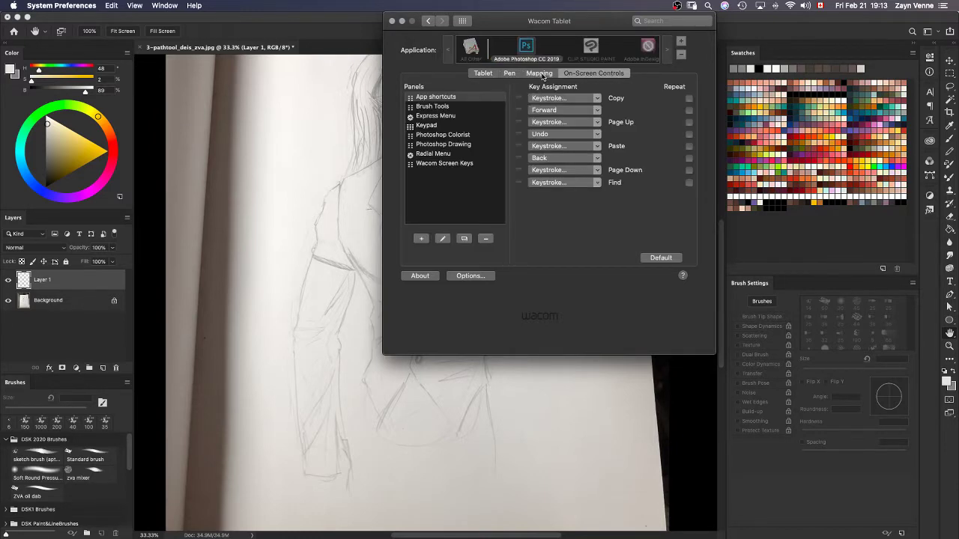
pyautogui.click(542, 73)
pyautogui.click(509, 74)
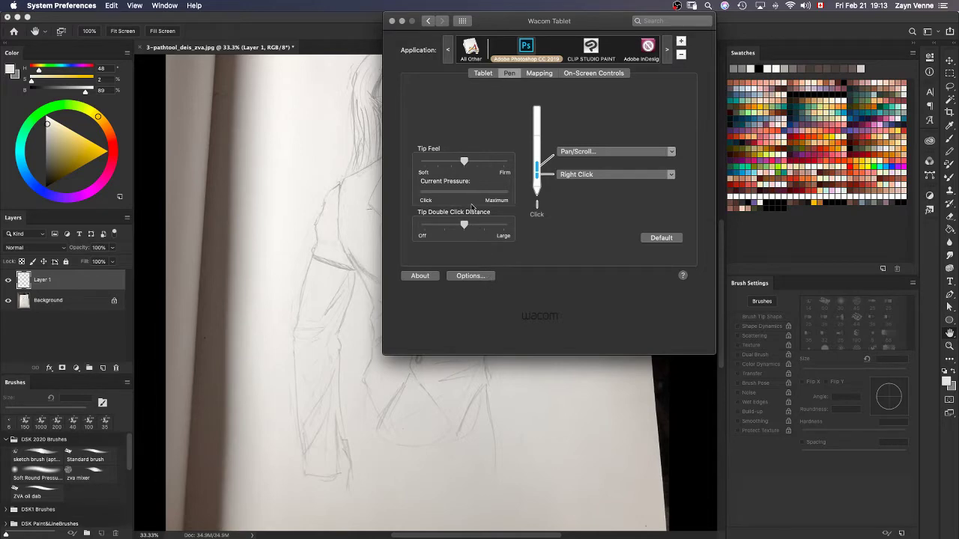
pyautogui.click(391, 23)
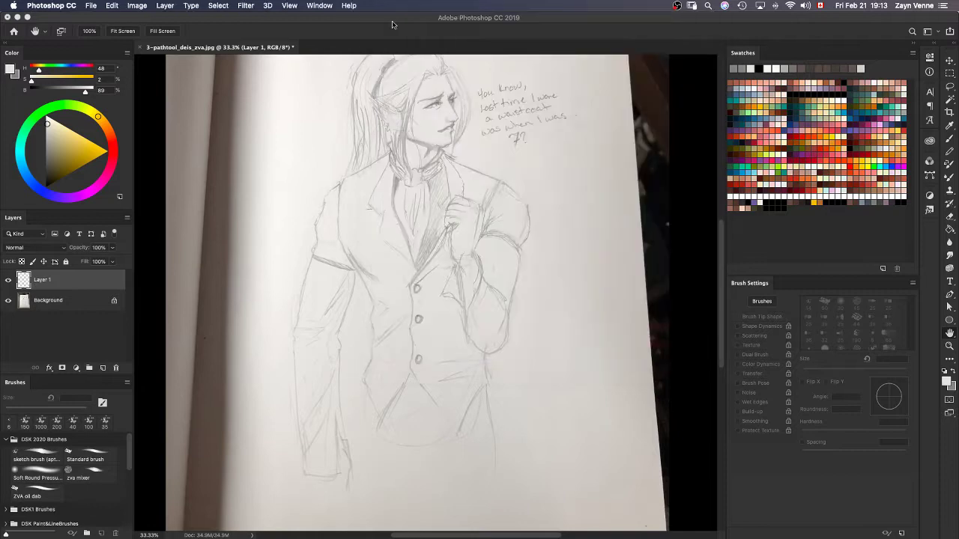
# Switch to Wacom Desktop Center, view the settings offered for the Intuos BT M tablet, and minimise the window.
pyautogui.moveTo(606, 528)
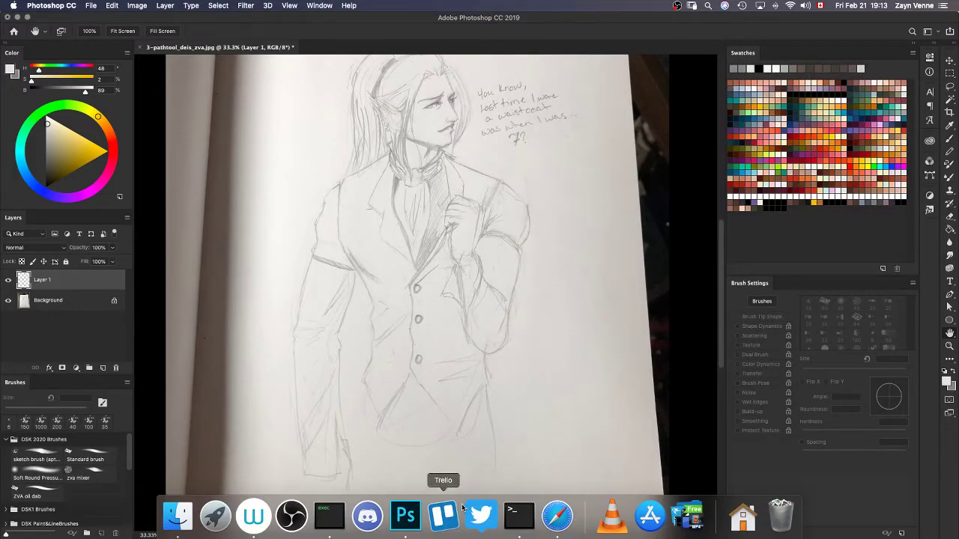
pyautogui.click(253, 515)
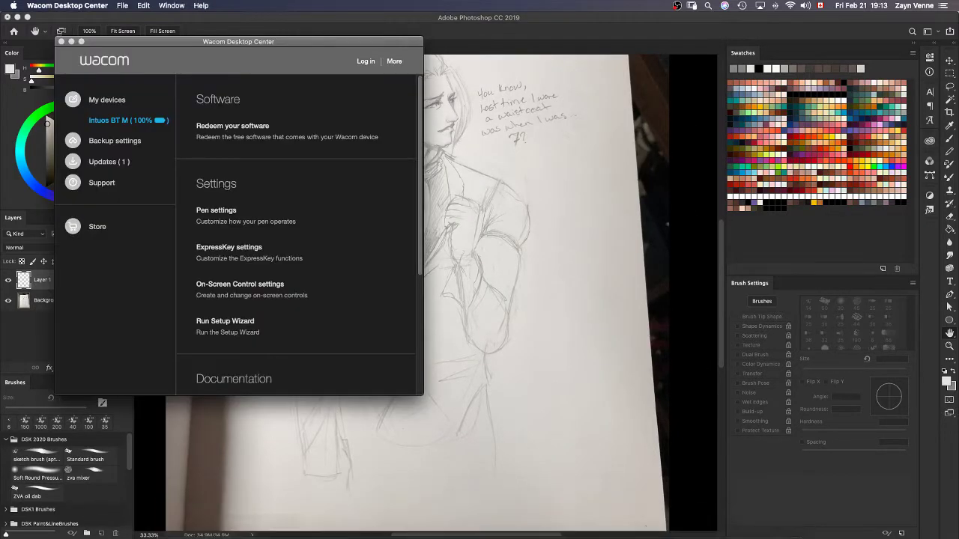
pyautogui.click(71, 42)
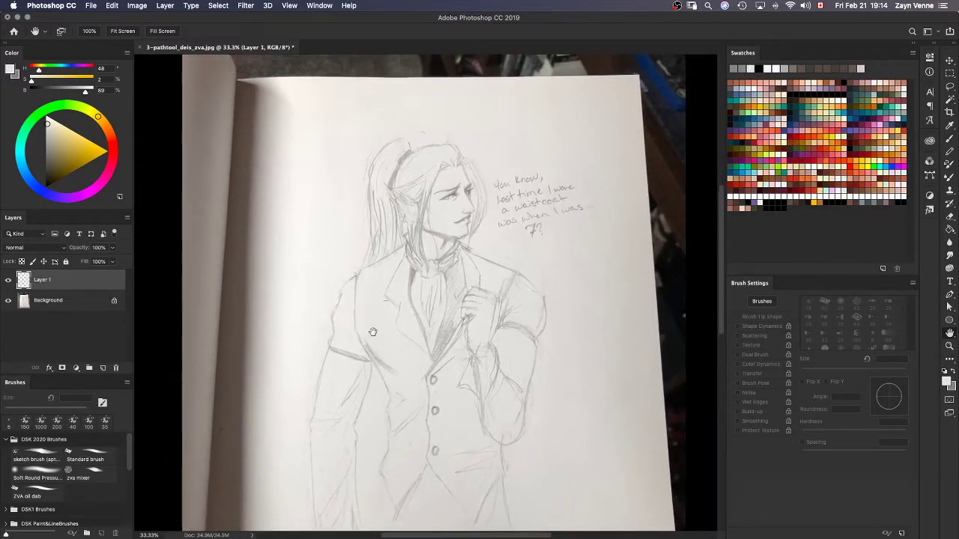
# Crop and straighten the photo to the sketchbook page with the Perspective Crop tool, using the page's four corners.
pyautogui.press('super+minus')
pyautogui.press('super+minus')
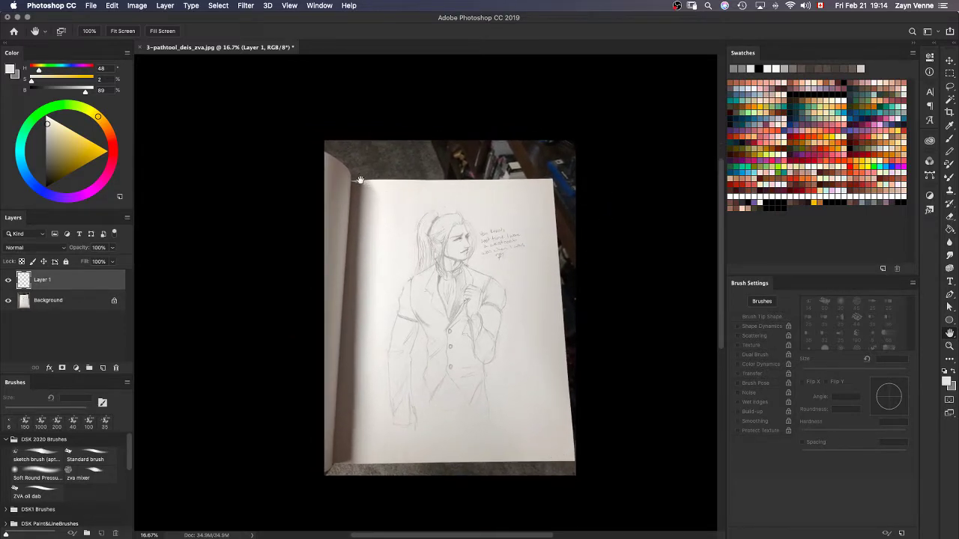
pyautogui.press('c')
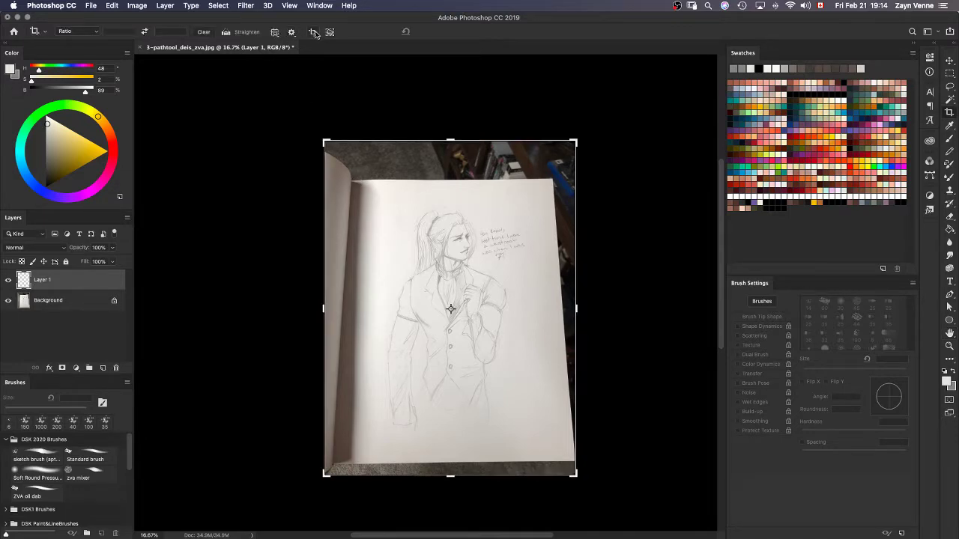
pyautogui.press('v')
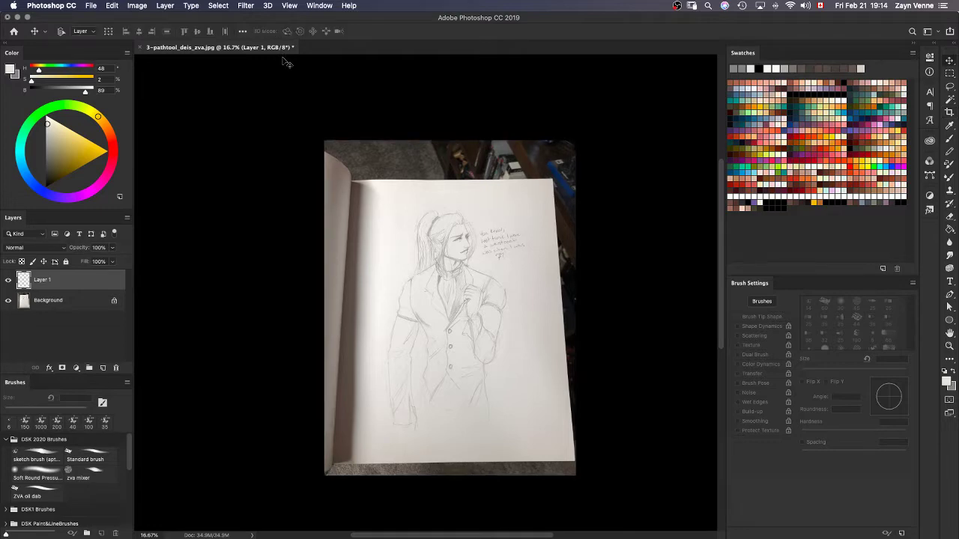
pyautogui.press('c')
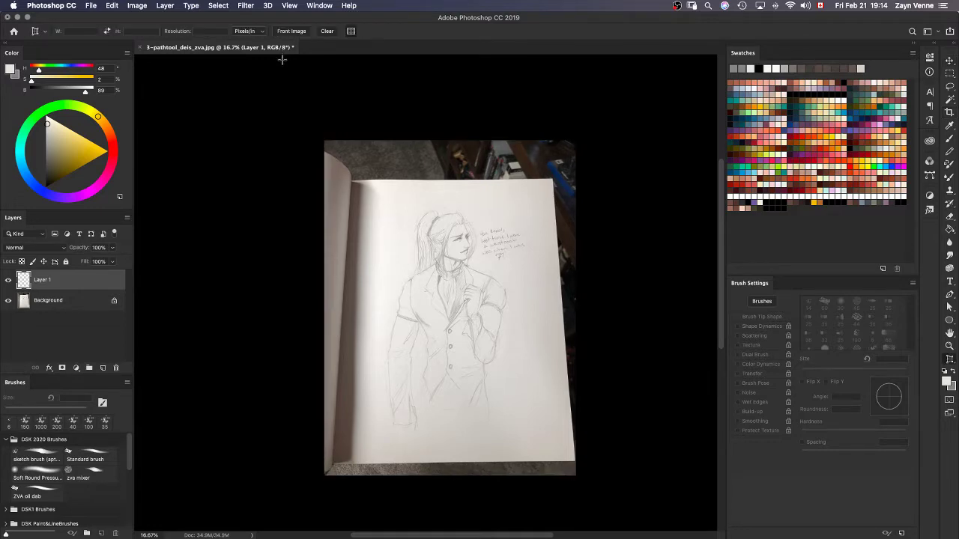
pyautogui.click(44, 33)
pyautogui.click(36, 33)
pyautogui.click(349, 180)
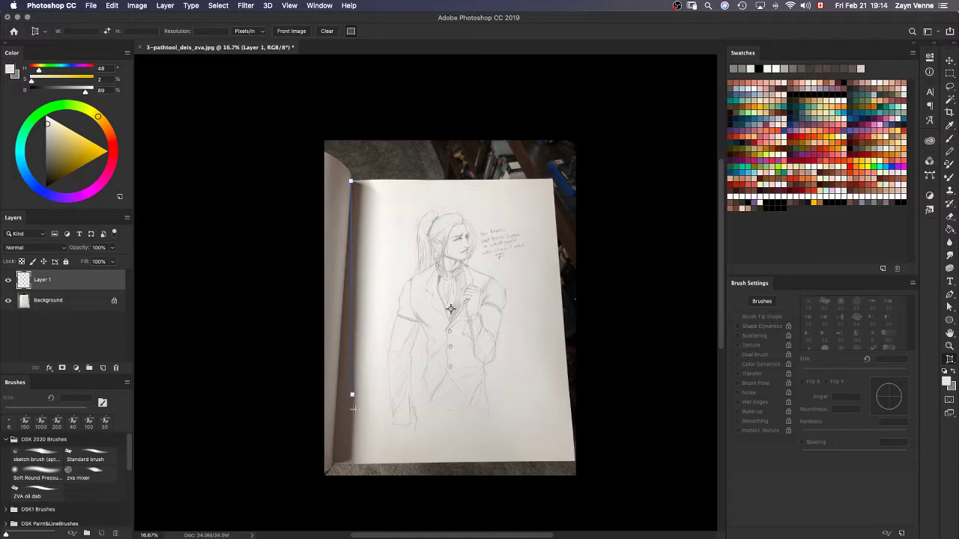
pyautogui.click(331, 462)
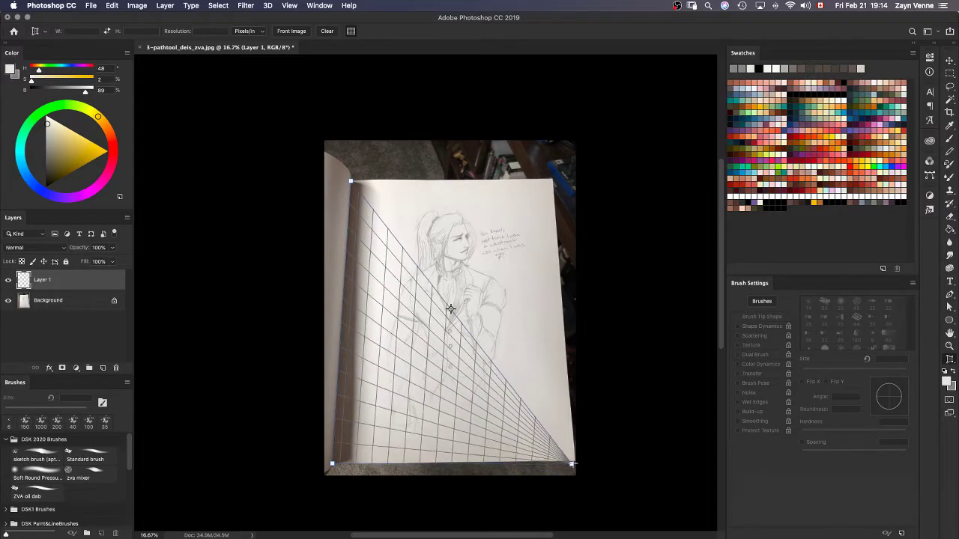
pyautogui.click(573, 462)
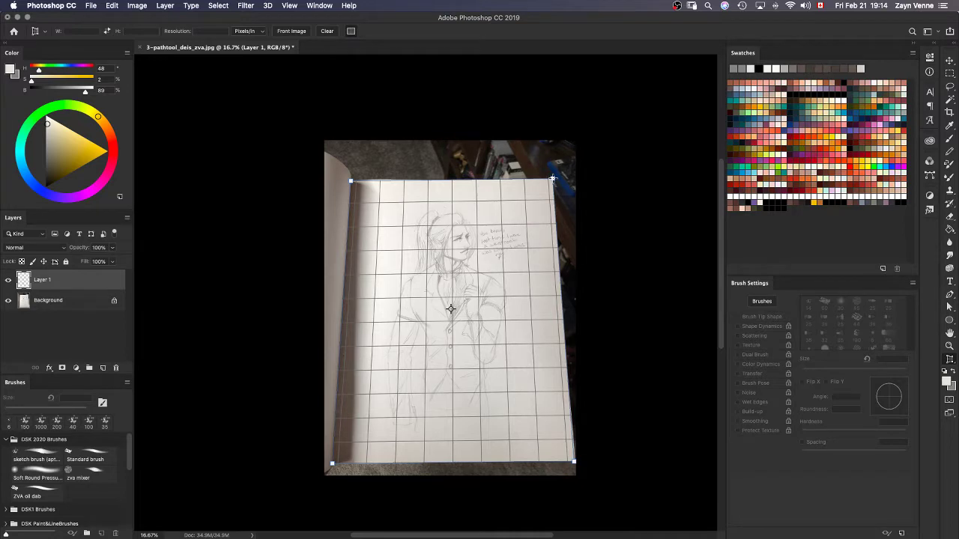
pyautogui.click(552, 178)
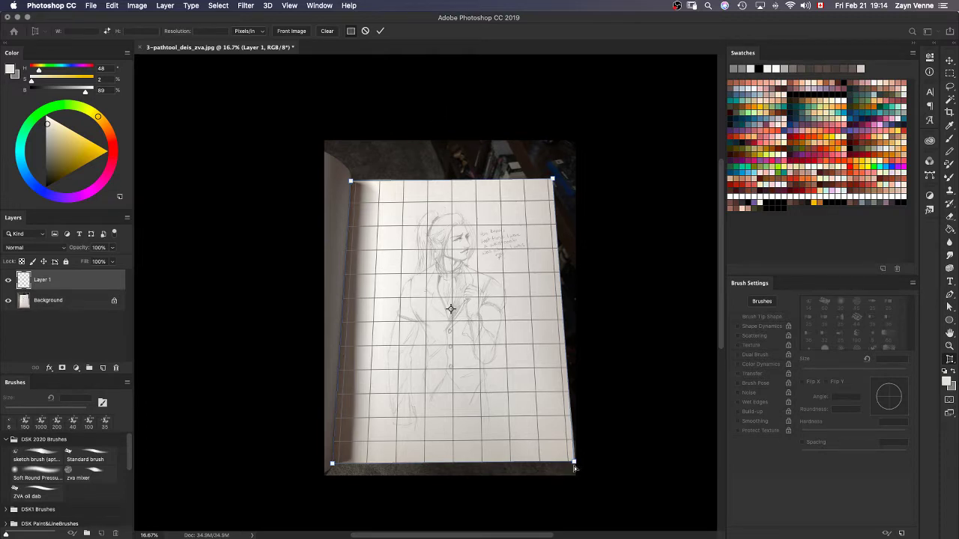
pyautogui.press('Return')
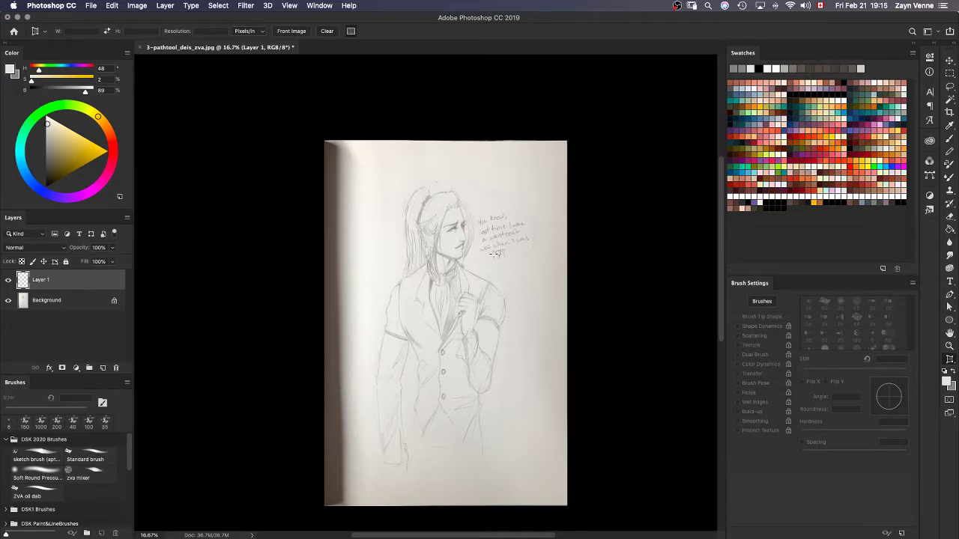
# Delete the empty Layer 1 and convert the locked Background into a regular layer.
pyautogui.click(104, 301)
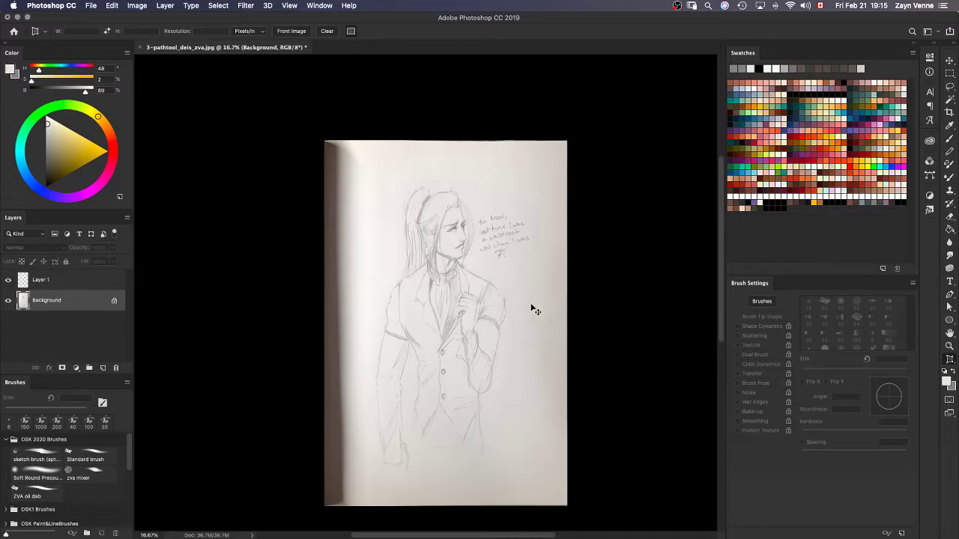
pyautogui.click(88, 281)
pyautogui.press('Delete')
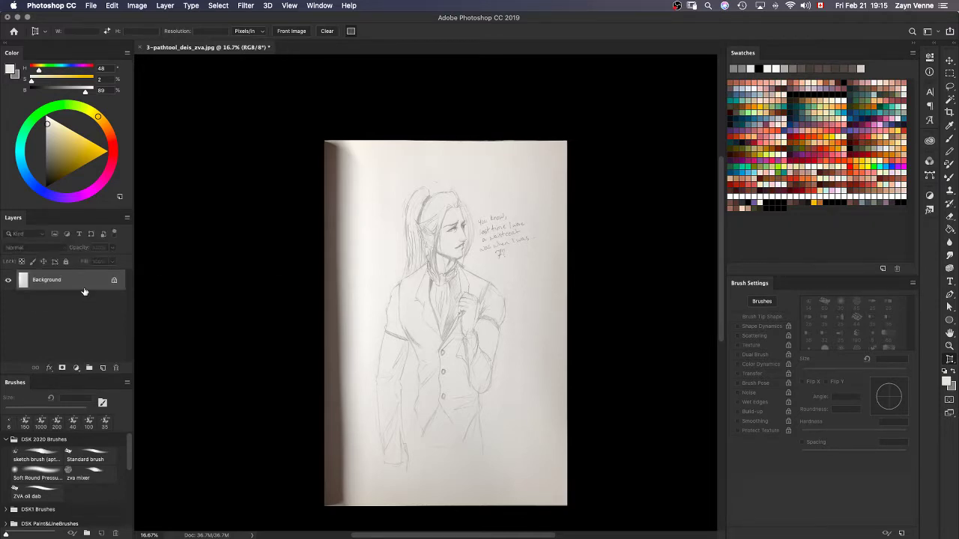
pyautogui.doubleClick(112, 281)
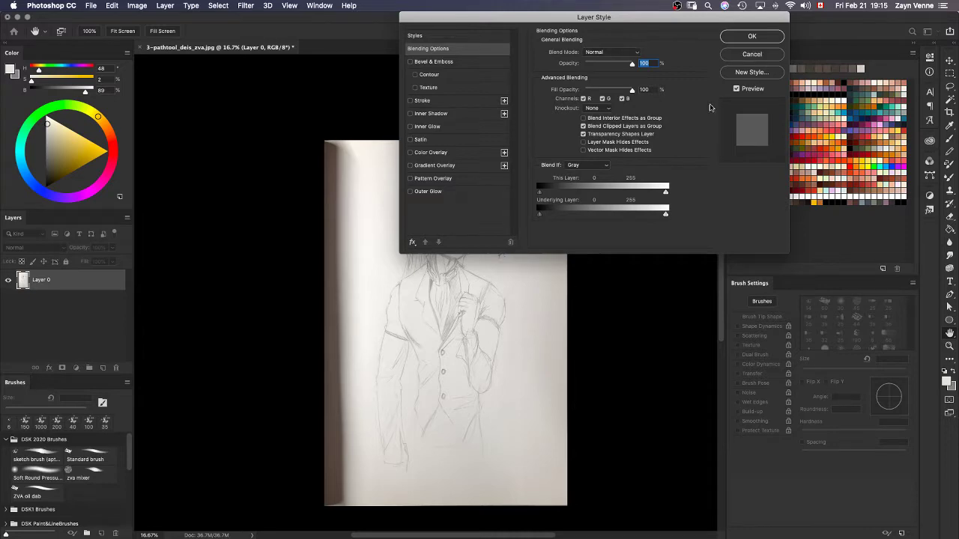
# Dismiss the layer style settings and free-transform Layer 0 wider until the dark page gutter lies outside the canvas.
pyautogui.click(771, 57)
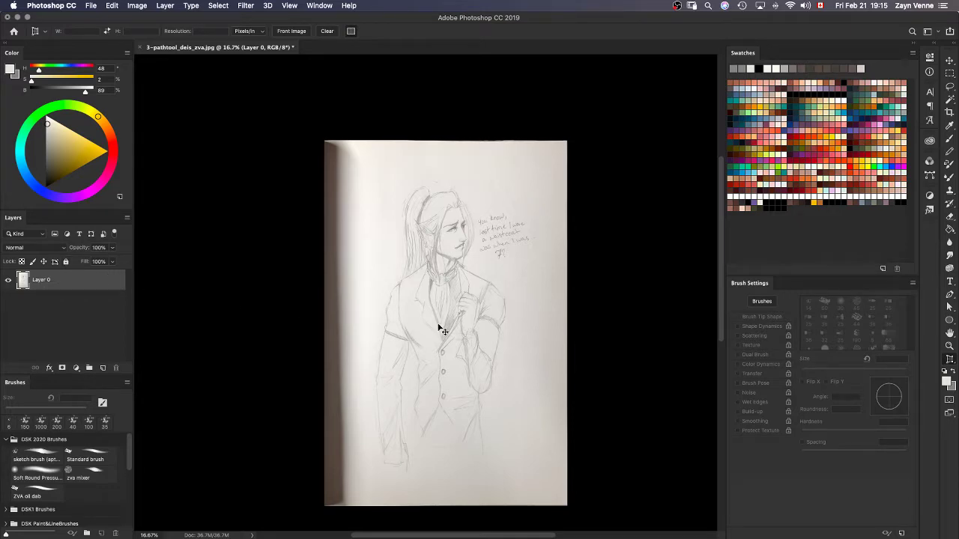
pyautogui.press('super+t')
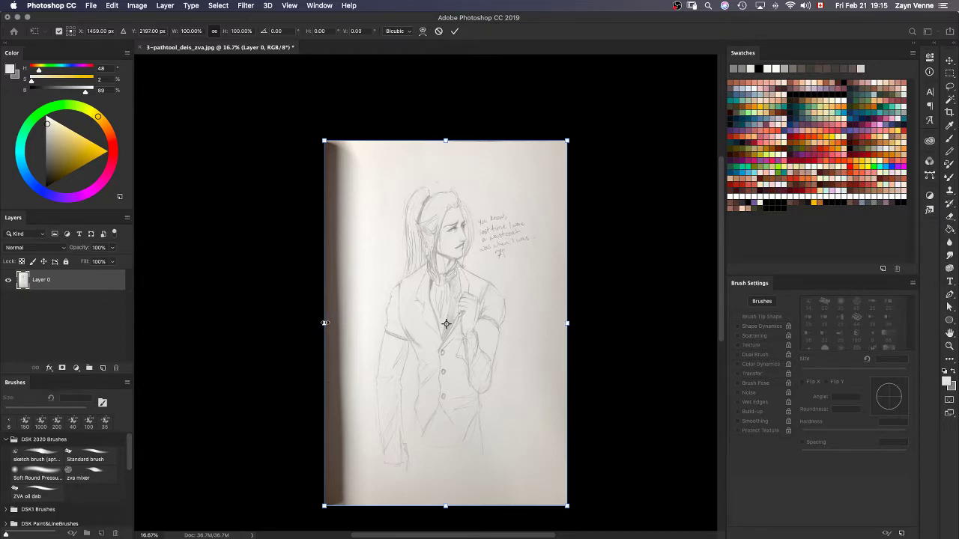
pyautogui.moveTo(325, 323); pyautogui.dragTo(298, 322)
pyautogui.press('super+z')
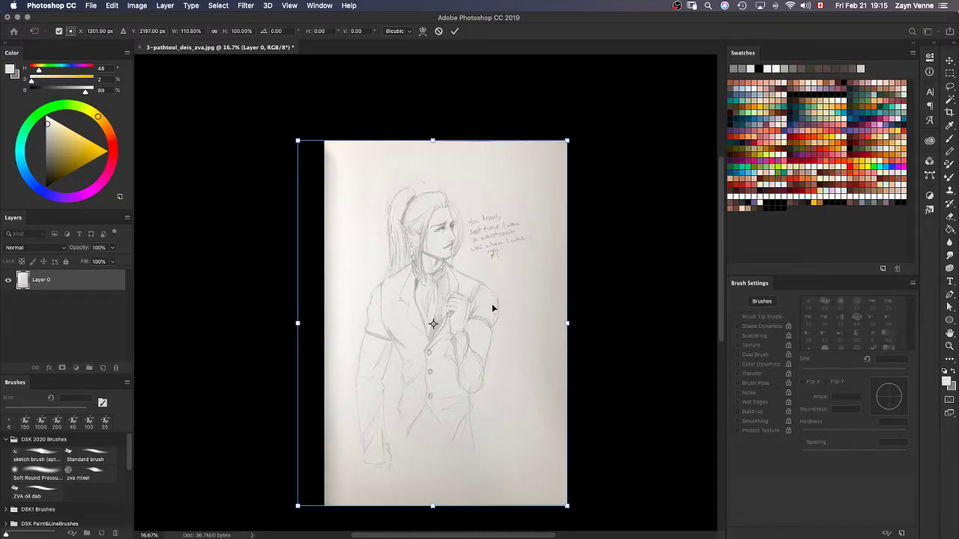
pyautogui.moveTo(567, 323); pyautogui.dragTo(573, 324)
pyautogui.press('Return')
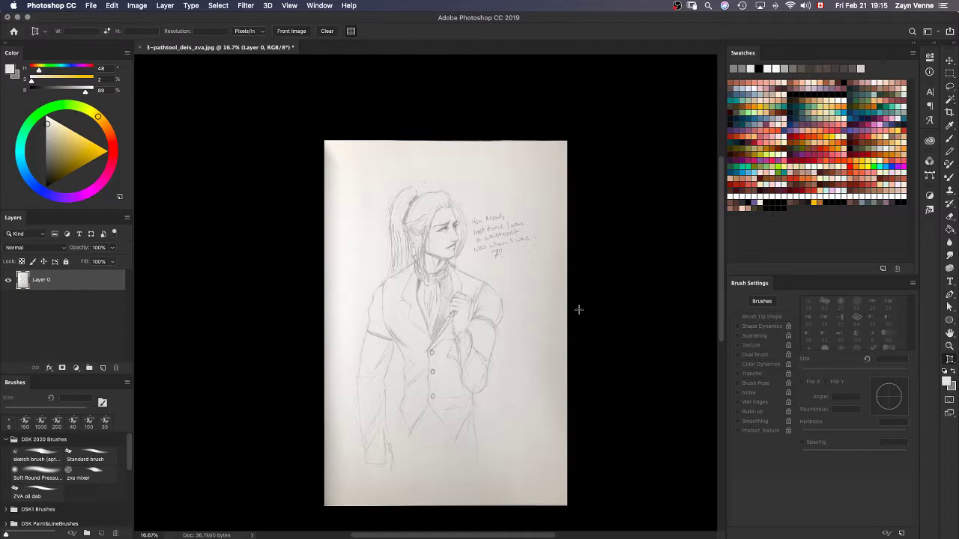
# Free-transform Layer 0 once more, widening it slightly past the canvas's left edge to about 101.3% width.
pyautogui.press('c')
pyautogui.press('v')
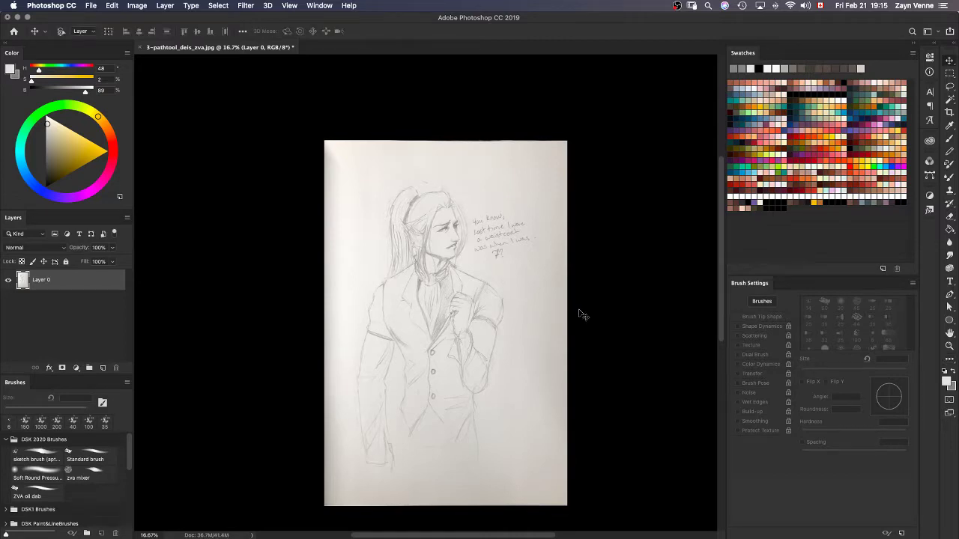
pyautogui.hotkey('ctrl', 't')
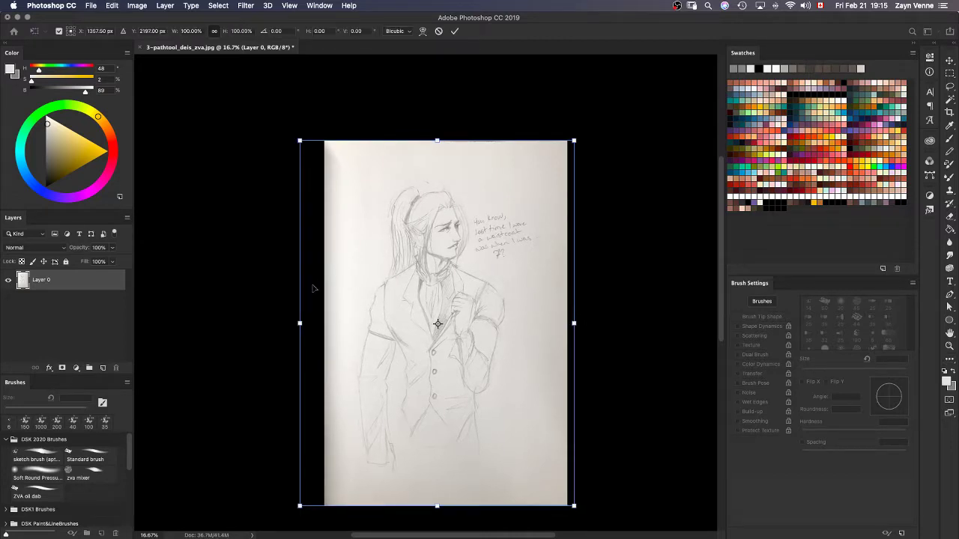
pyautogui.moveTo(301, 324); pyautogui.dragTo(295, 323)
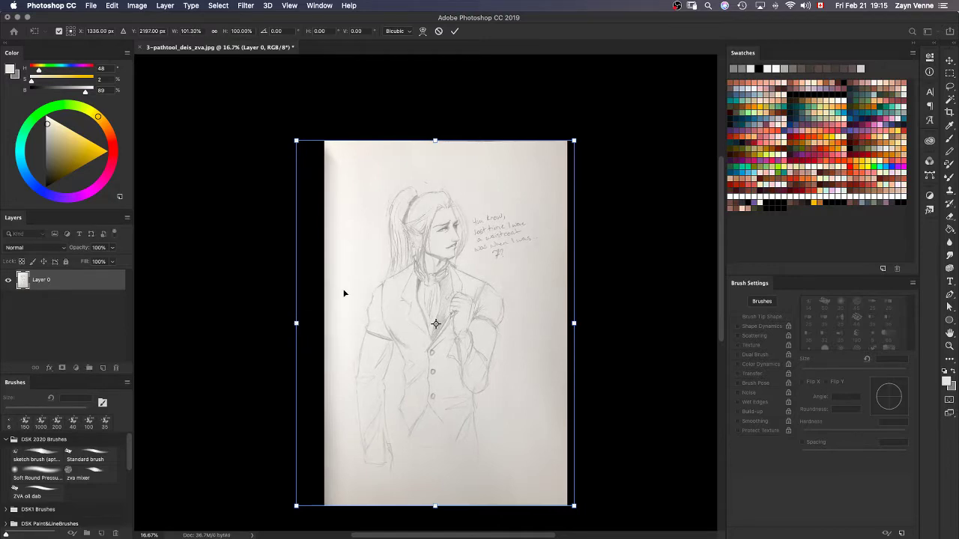
pyautogui.press('Return')
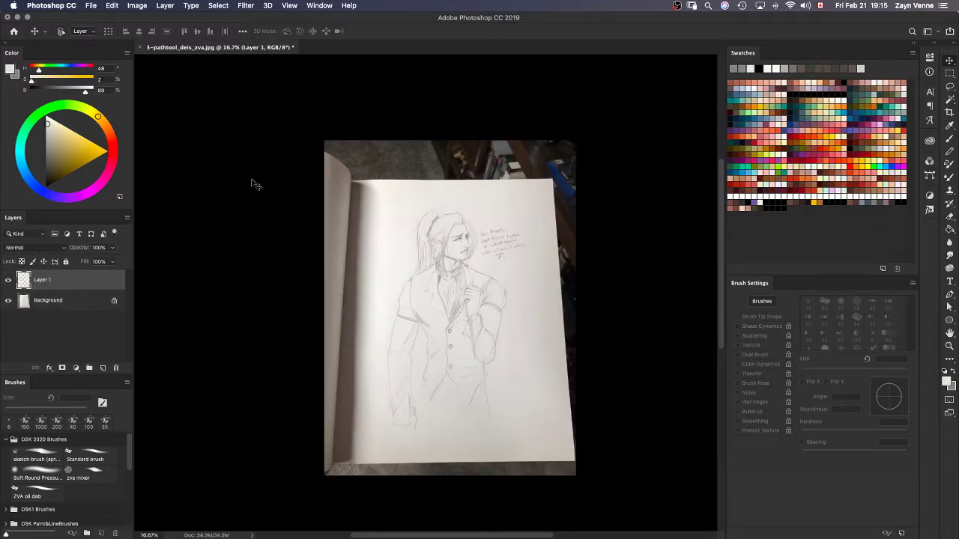
# Set the Perspective Crop tool's output size to 9 in wide by 12 in high.
pyautogui.press('c')
pyautogui.click(44, 32)
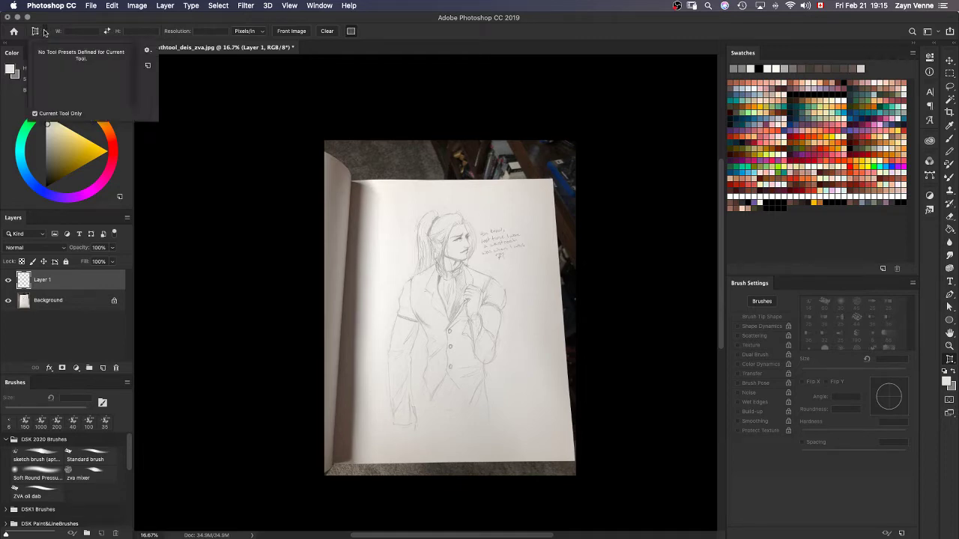
pyautogui.click(44, 32)
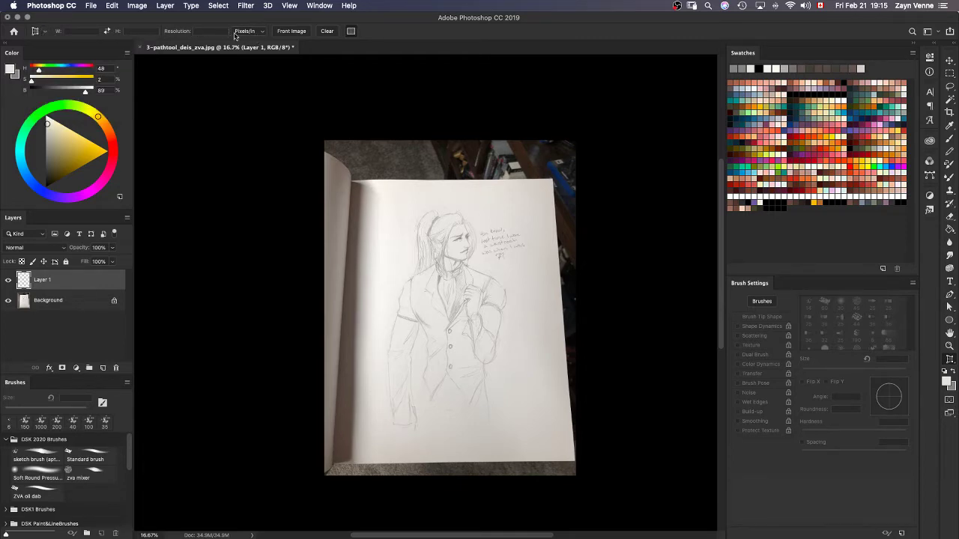
pyautogui.click(249, 31)
pyautogui.click(297, 21)
pyautogui.moveTo(79, 31); pyautogui.dragTo(70, 30)
pyautogui.click(133, 31)
pyautogui.write('12 in')
# Perspective-crop the photo to the sketchbook page's four corners at a resolution of 200 pixels/in.
pyautogui.moveTo(363, 190); pyautogui.dragTo(367, 193)
pyautogui.click(349, 180)
pyautogui.click(331, 462)
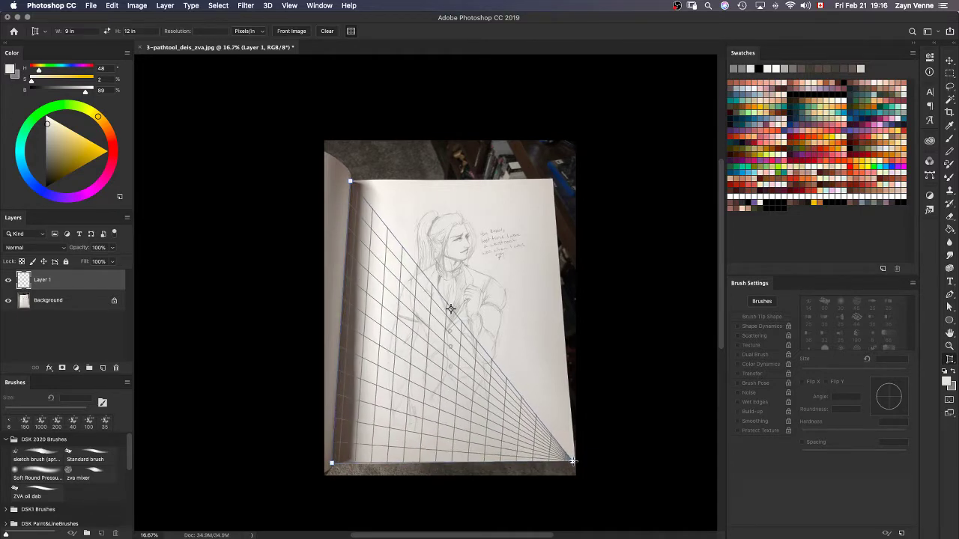
pyautogui.click(574, 461)
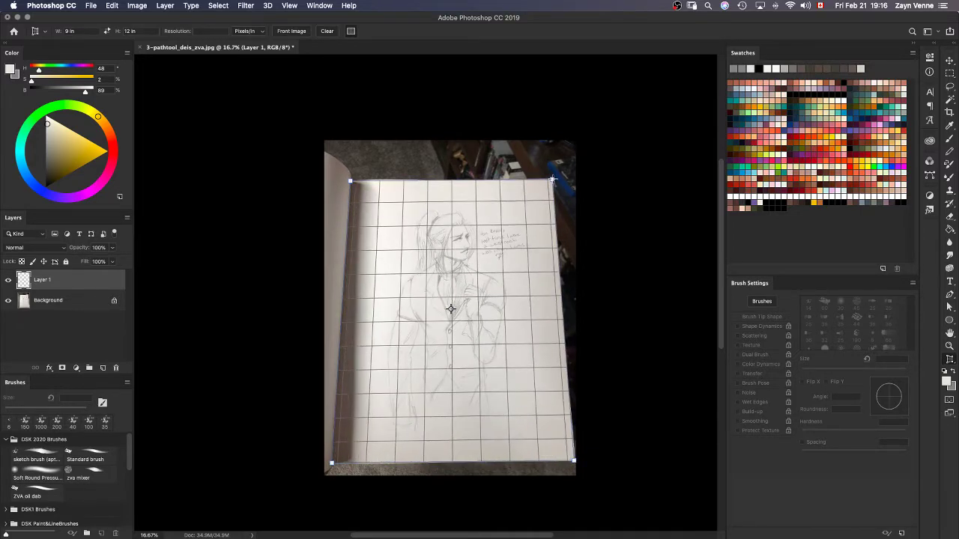
pyautogui.click(552, 179)
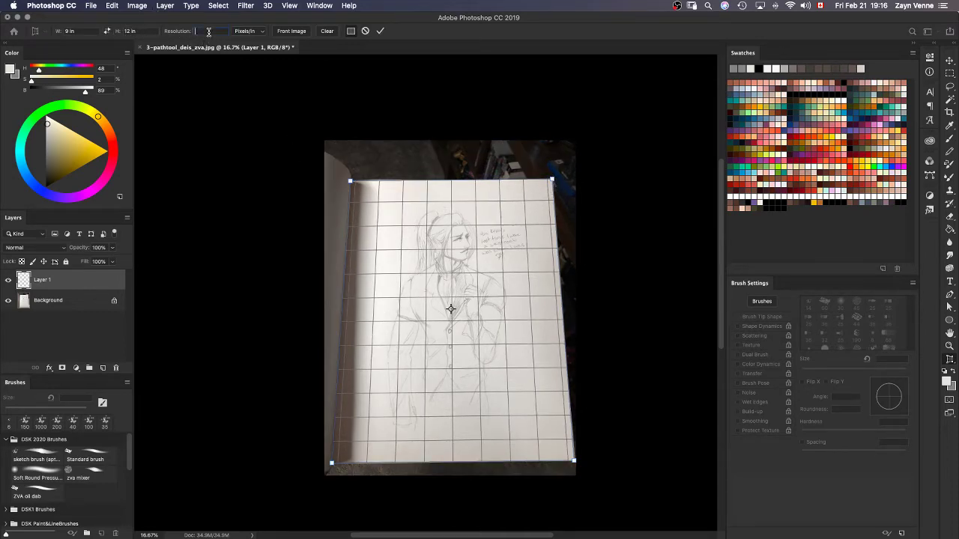
pyautogui.write('200')
pyautogui.press('Return')
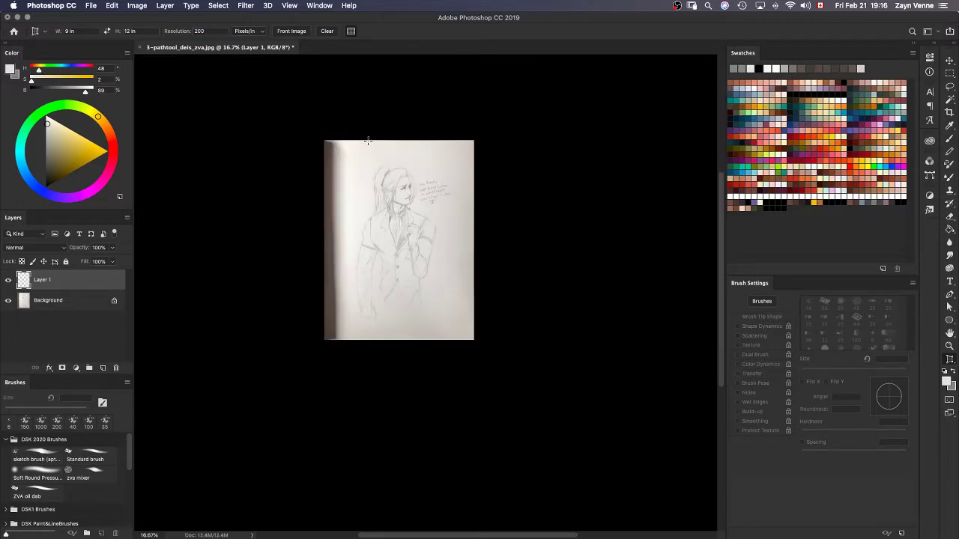
# Undo the perspective crop to compare the page with the original photo, and redo the crop.
pyautogui.moveTo(414, 238); pyautogui.dragTo(432, 277)
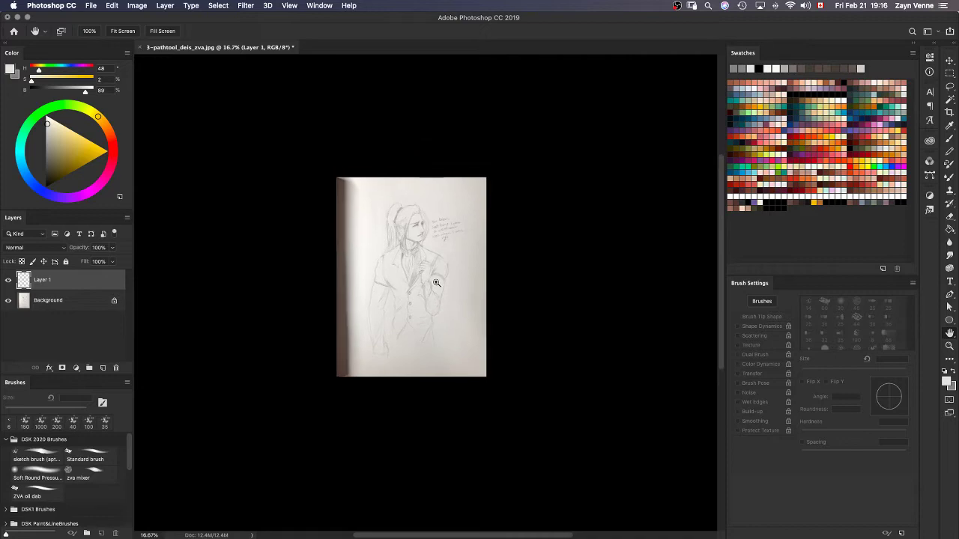
pyautogui.press('super+equal')
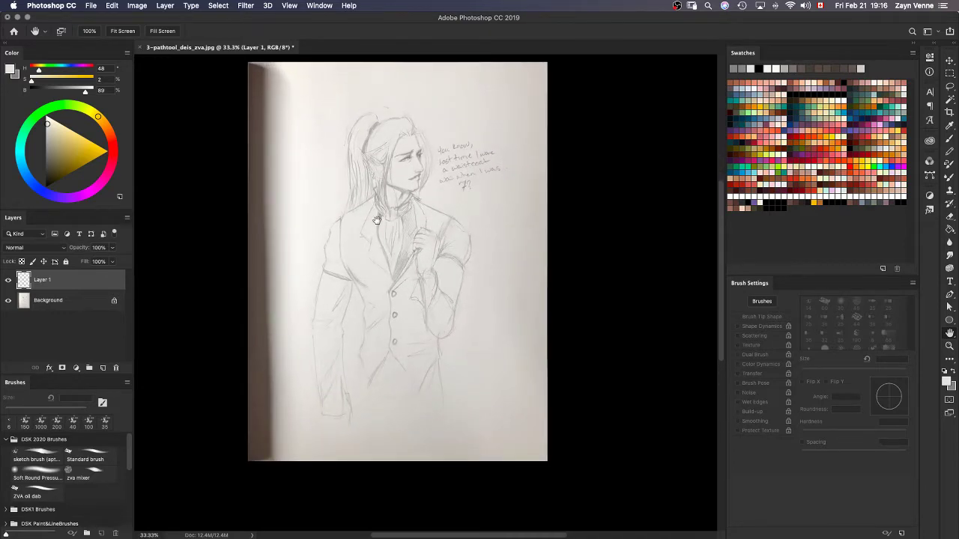
pyautogui.moveTo(420, 276); pyautogui.dragTo(406, 266)
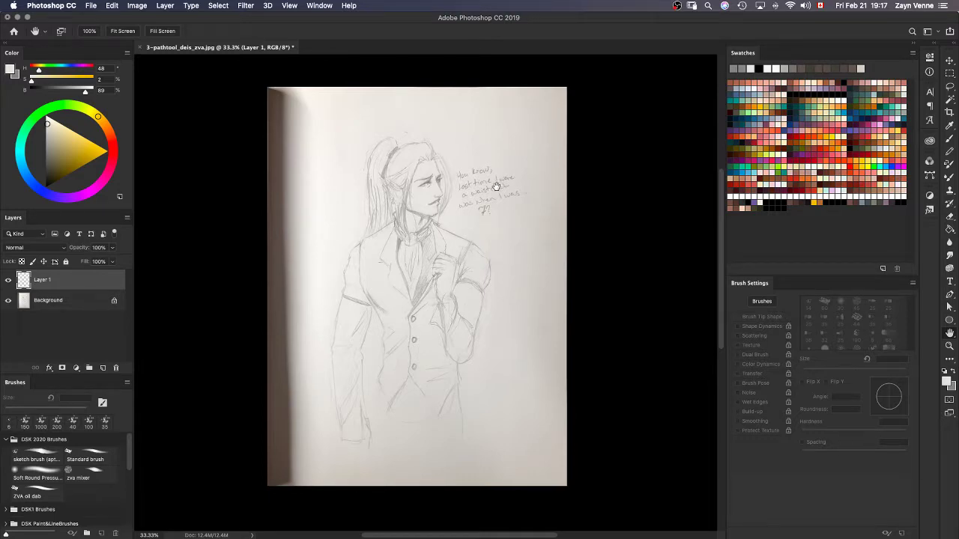
pyautogui.press('super+z')
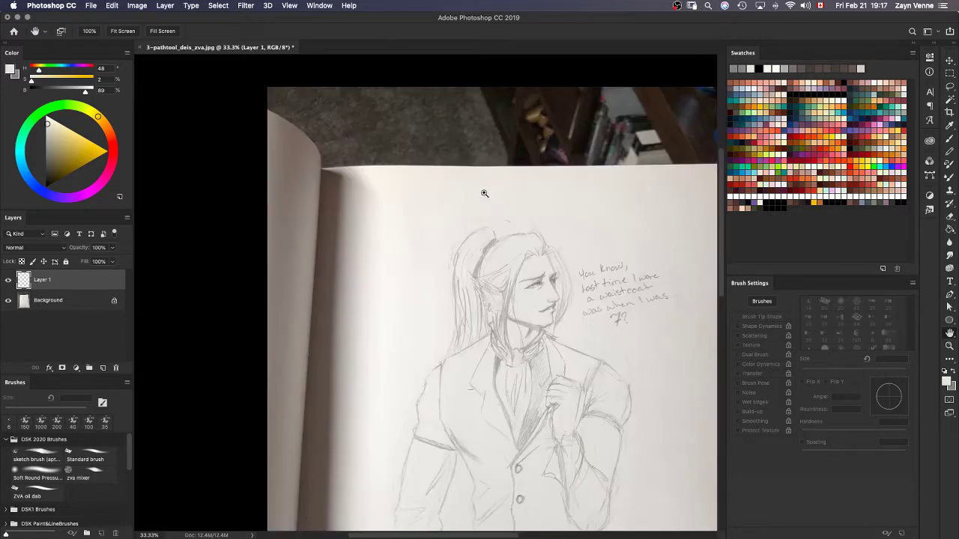
pyautogui.press('super+minus')
pyautogui.press('super+minus')
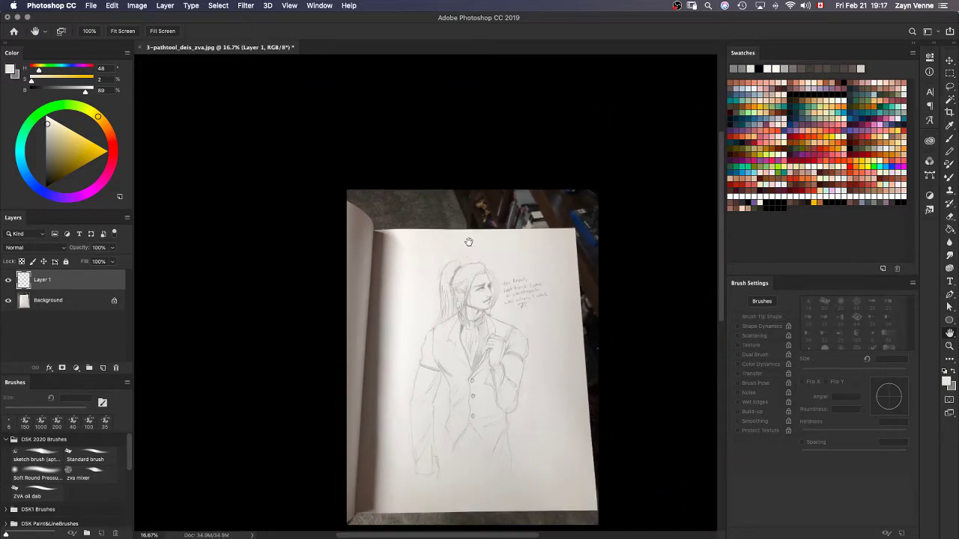
pyautogui.moveTo(407, 321); pyautogui.dragTo(369, 245)
pyautogui.press('m')
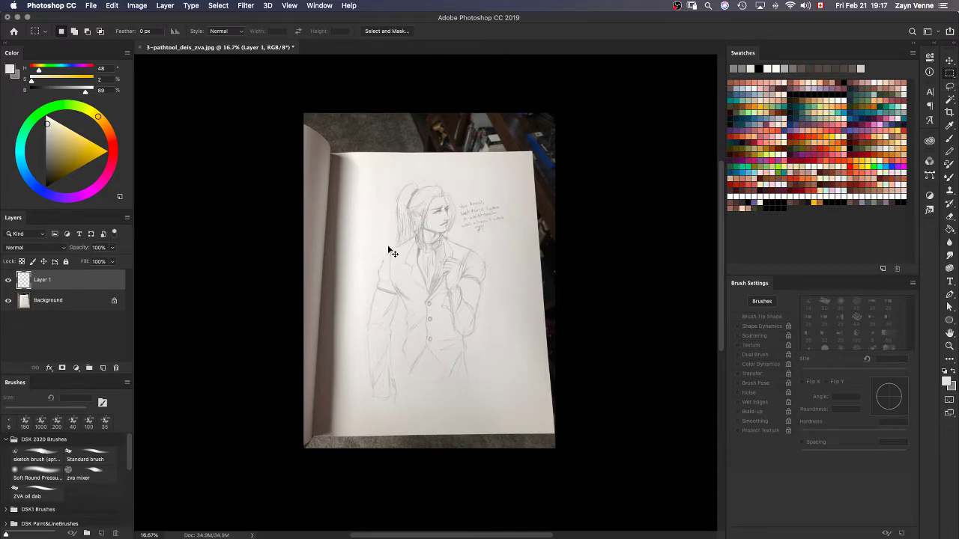
pyautogui.press('super+t')
pyautogui.press('super+shift+z')
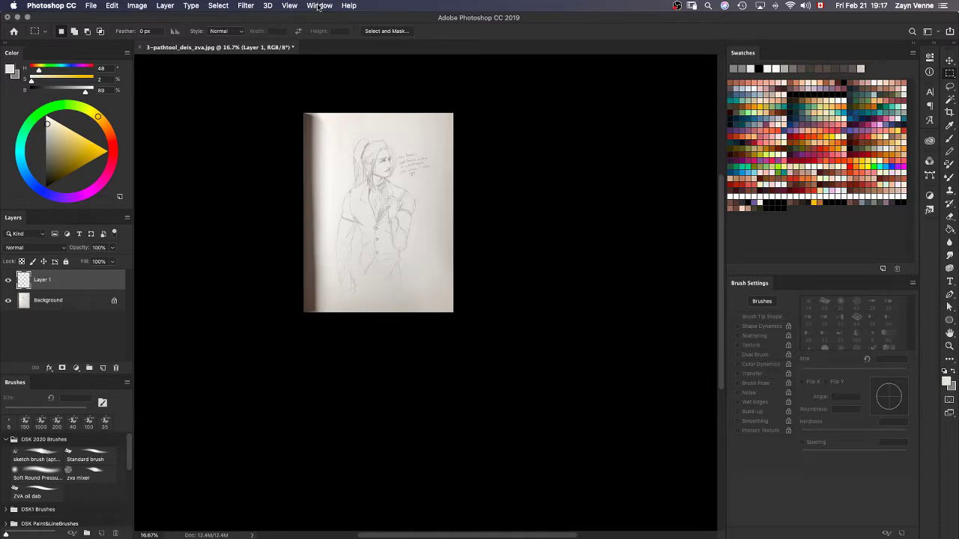
# Look through the available commands for a snapshot function and search the help for "snapsh".
pyautogui.press('space')
pyautogui.moveTo(387, 198); pyautogui.dragTo(412, 233)
pyautogui.press('super+plus')
pyautogui.press('super+plus')
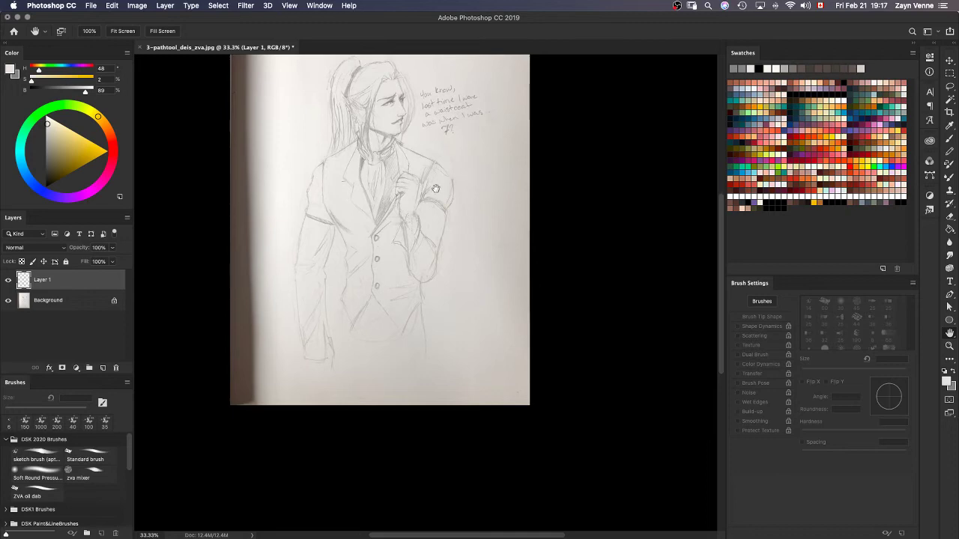
pyautogui.moveTo(435, 188); pyautogui.dragTo(472, 228)
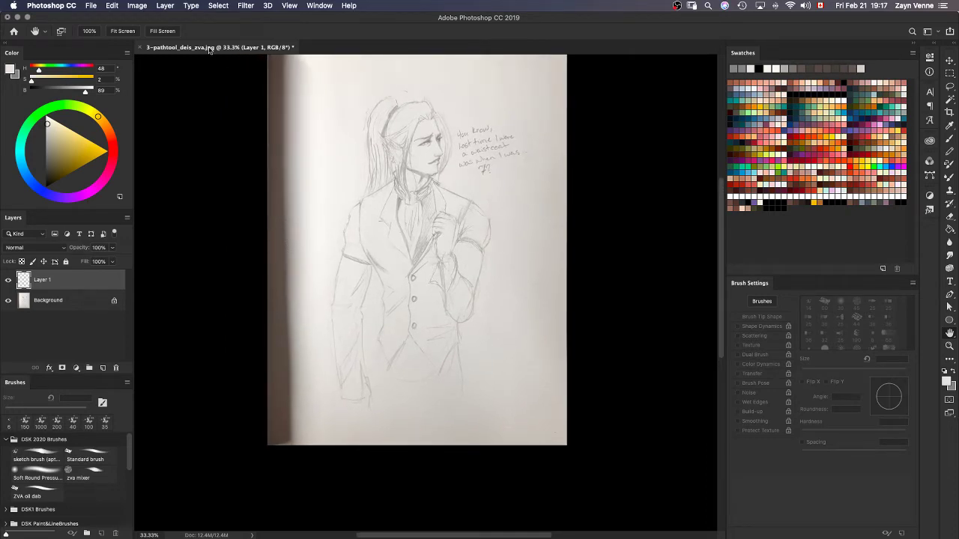
pyautogui.click(138, 5)
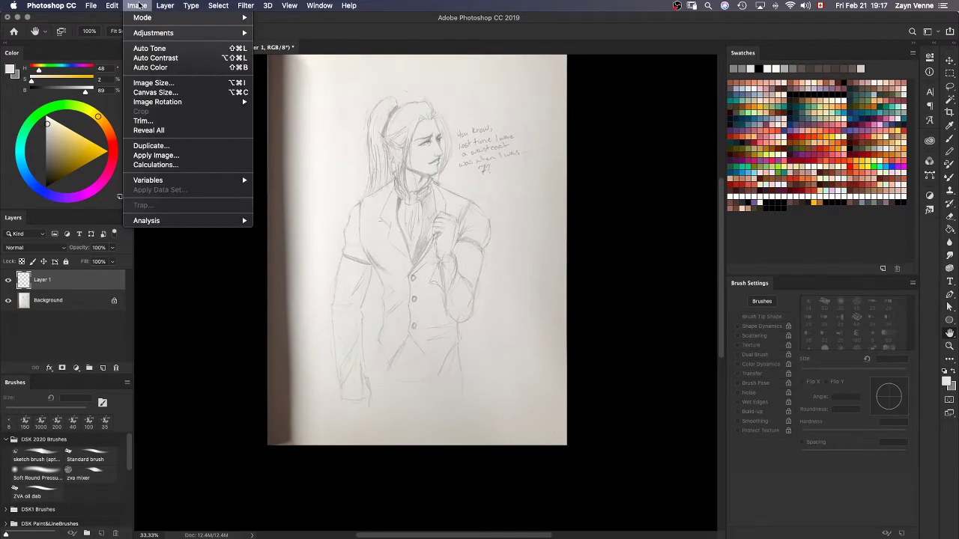
pyautogui.moveTo(111, 5)
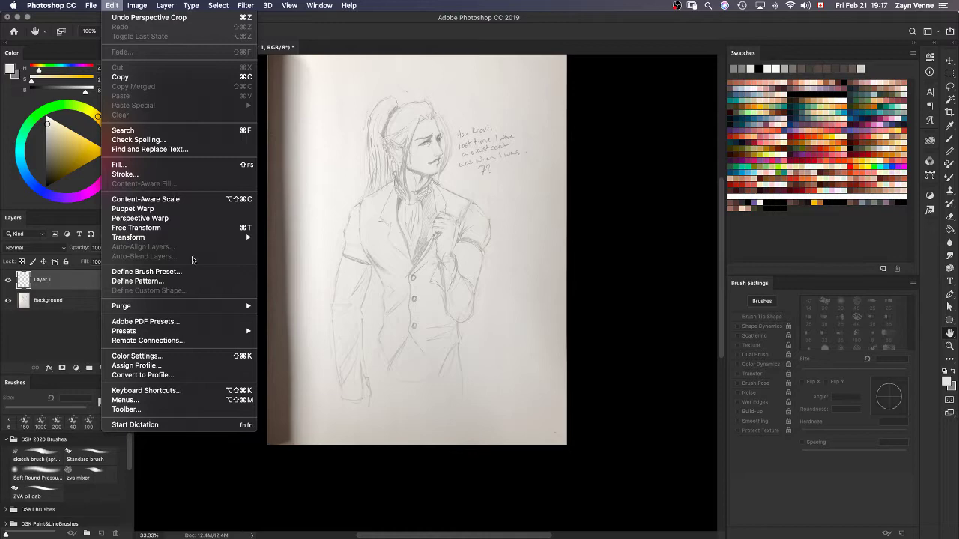
pyautogui.moveTo(190, 307)
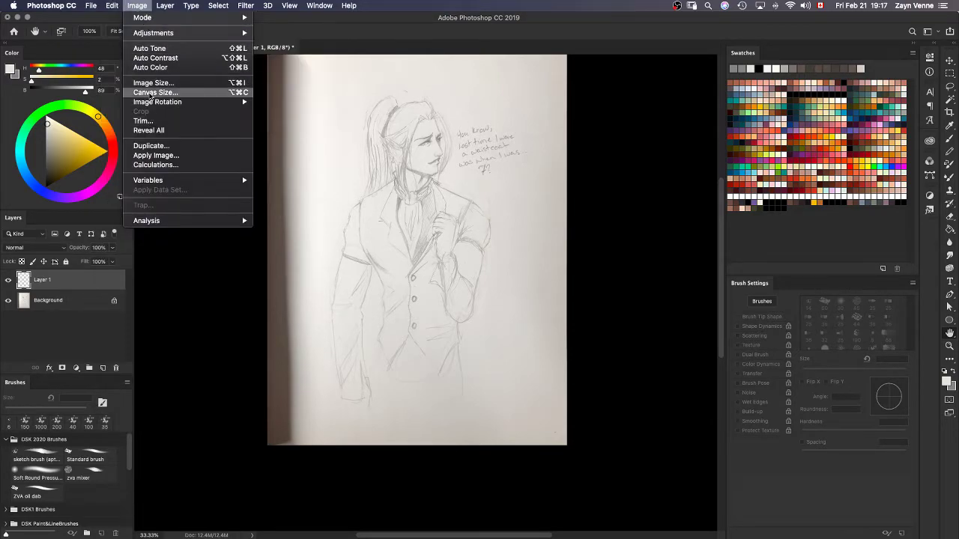
pyautogui.moveTo(150, 33)
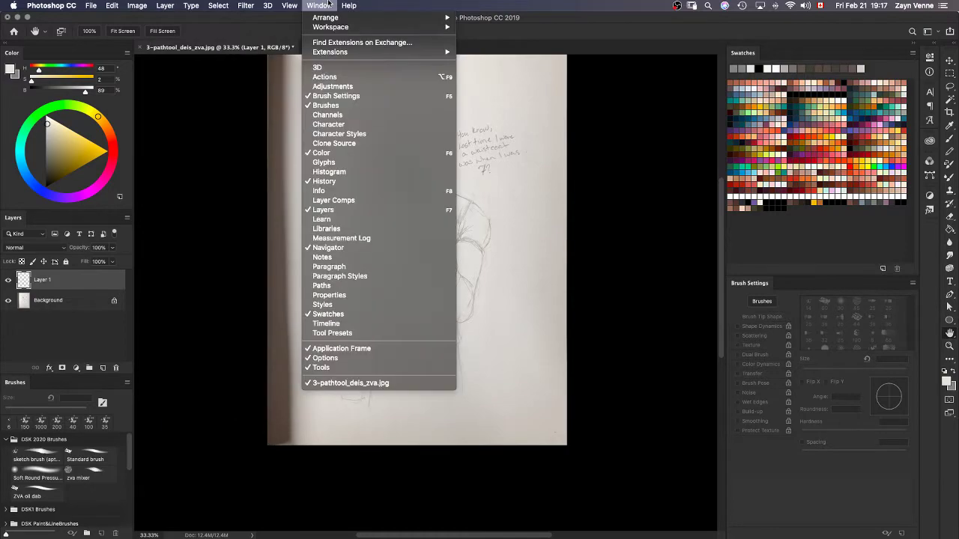
pyautogui.moveTo(345, 6)
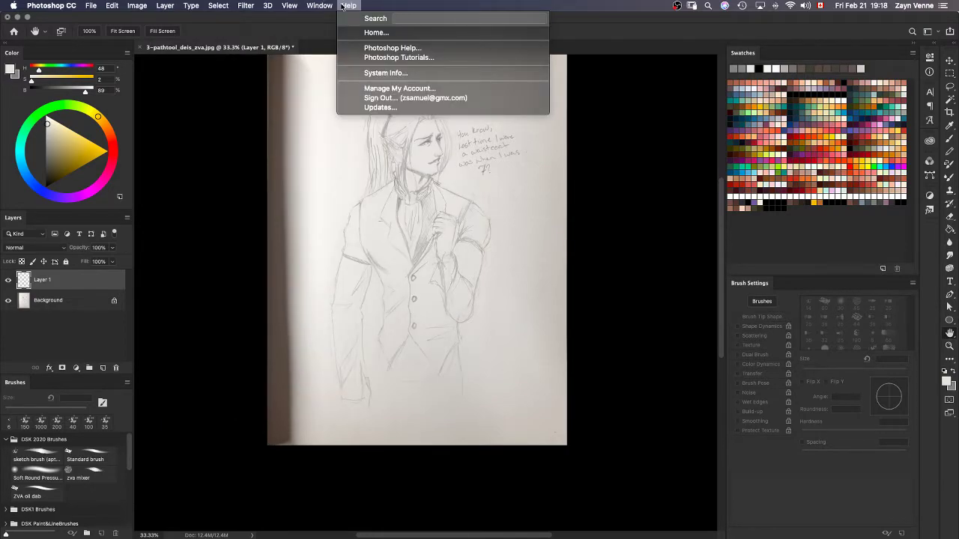
pyautogui.write('snapsh')
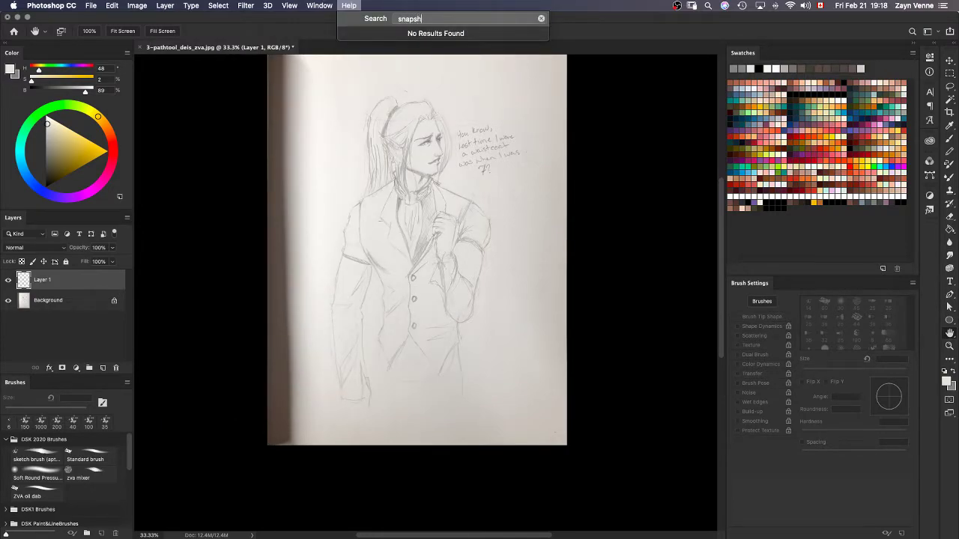
pyautogui.press('BackSpace')
pyautogui.press('BackSpace')
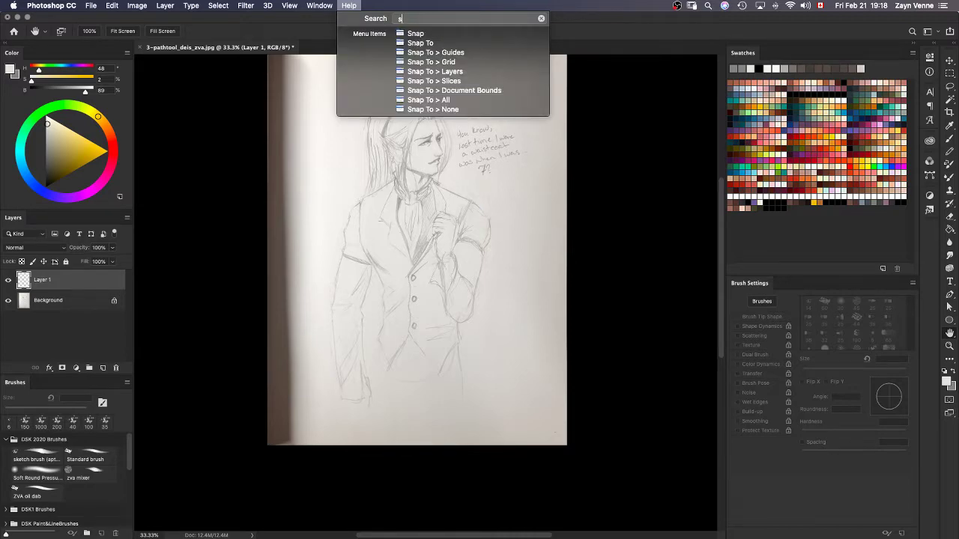
pyautogui.press('BackSpace')
pyautogui.click(623, 135)
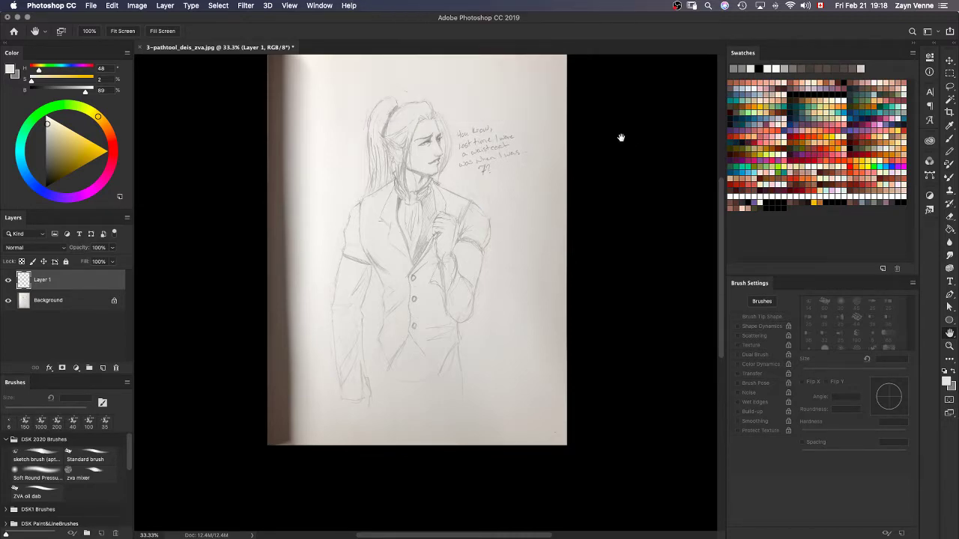
# Undo the perspective crop to restore the full photo and switch to the Rectangular Marquee tool.
pyautogui.moveTo(473, 185); pyautogui.dragTo(470, 222)
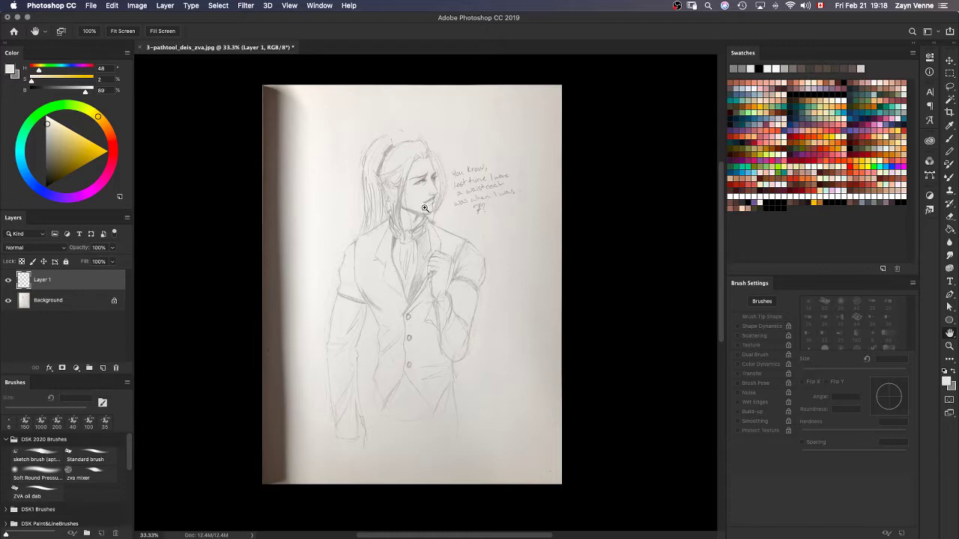
pyautogui.press('super+z')
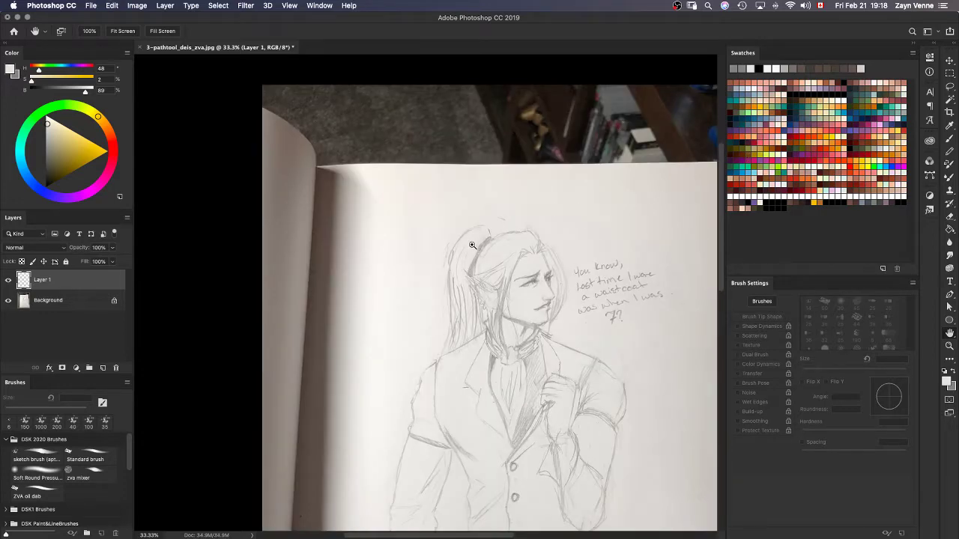
pyautogui.press('super+0')
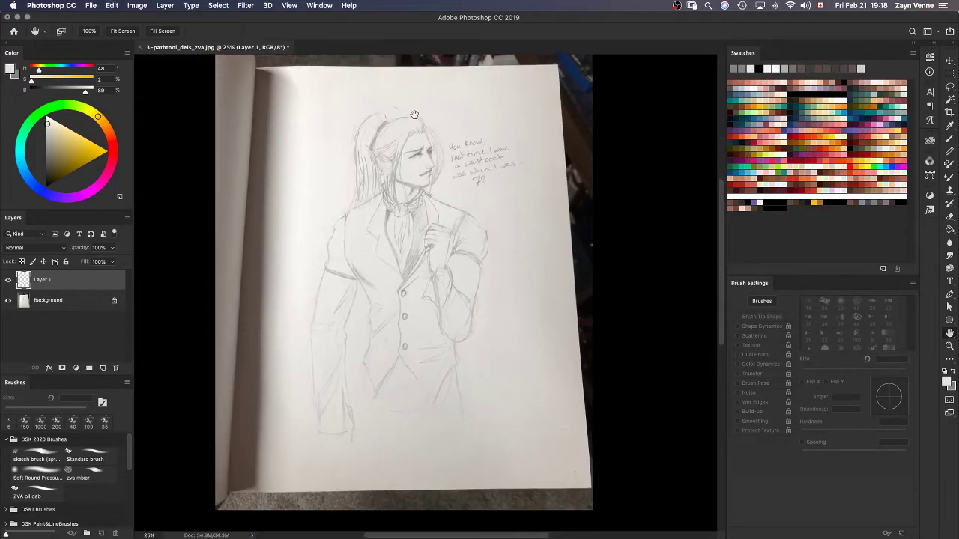
pyautogui.press('m')
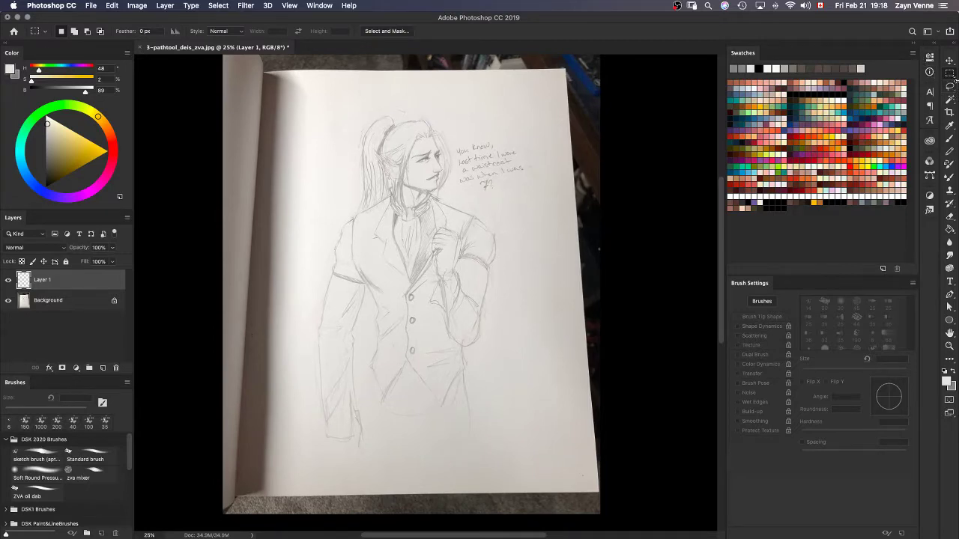
# Select the sketchbook page in the photo with the Polygonal Lasso tool, tracing its four corners.
pyautogui.click(949, 86)
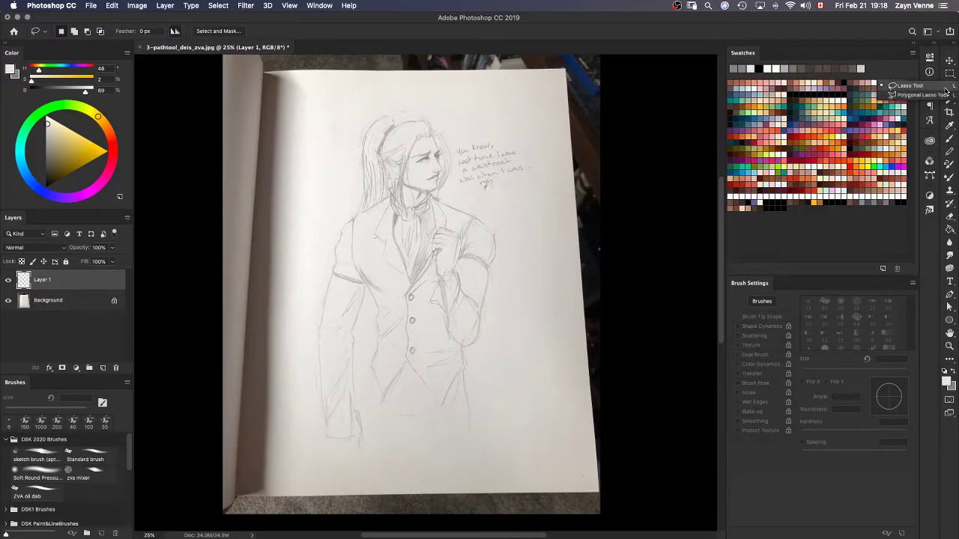
pyautogui.click(943, 96)
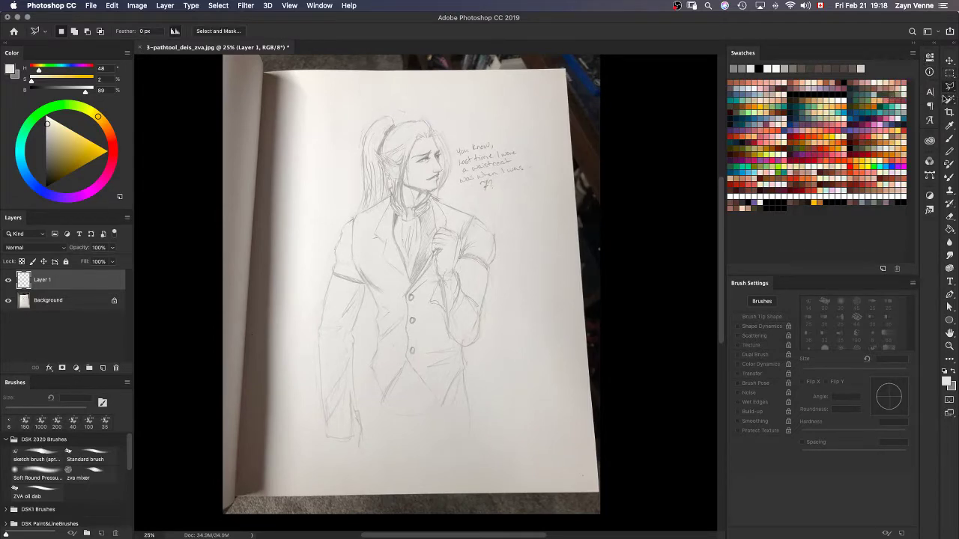
pyautogui.click(261, 72)
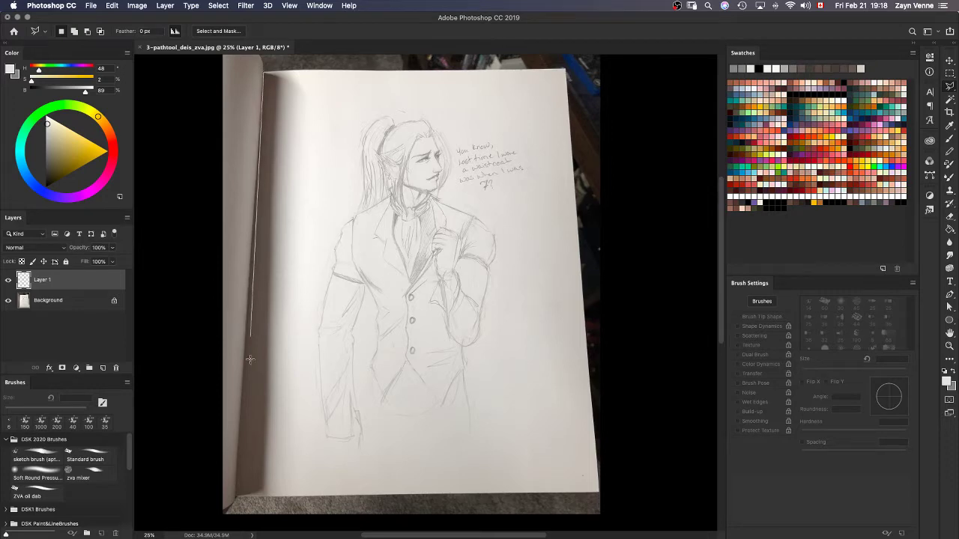
pyautogui.click(235, 495)
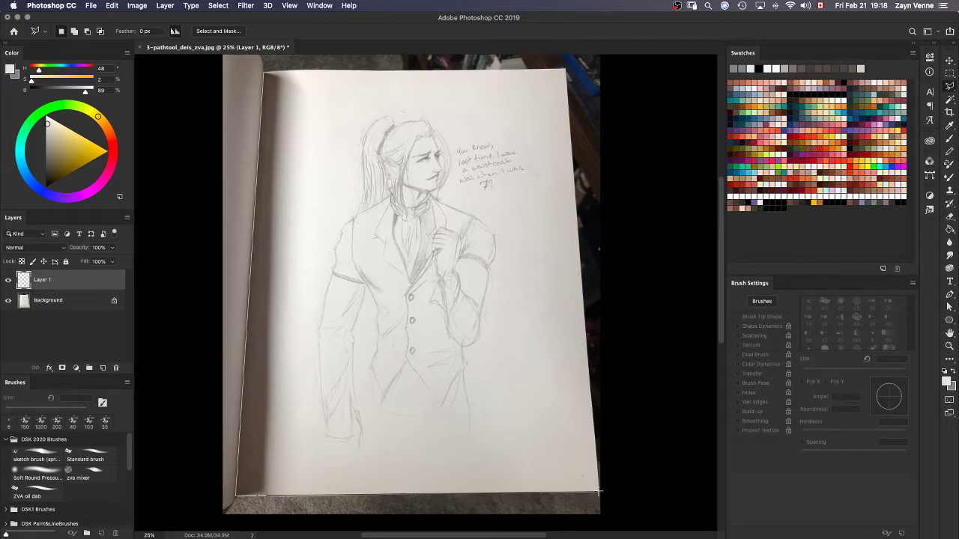
pyautogui.click(598, 487)
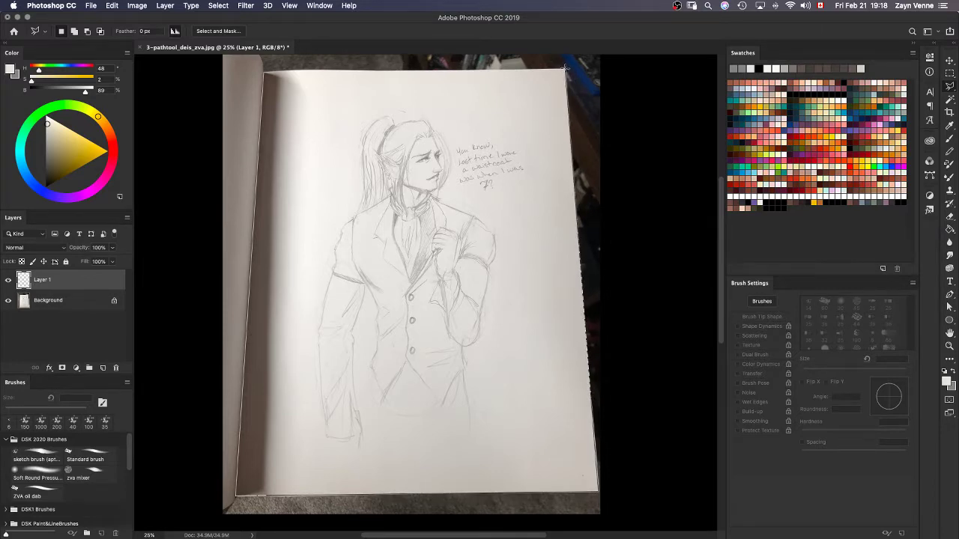
pyautogui.click(566, 68)
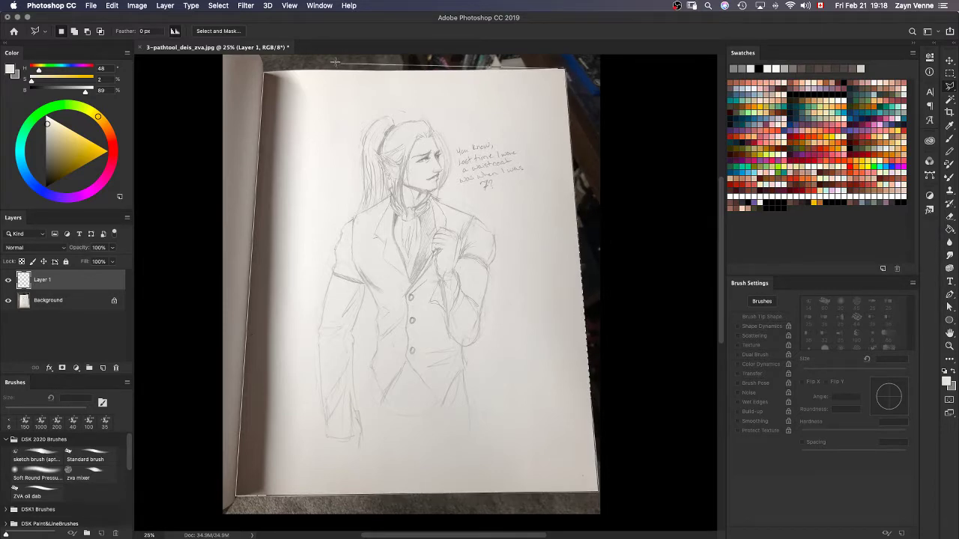
pyautogui.click(265, 75)
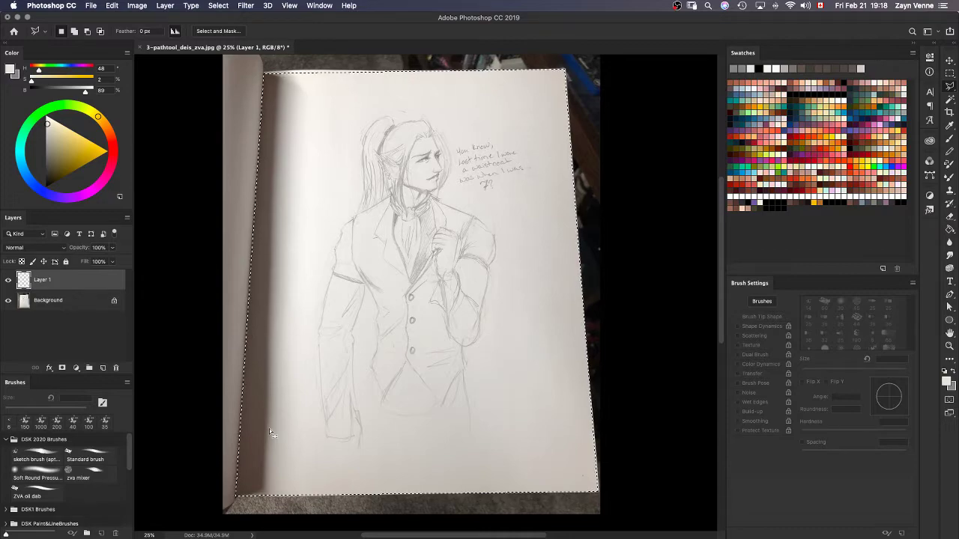
# Try to transform the page selection on Layer 1, and convert the locked Background into an editable layer.
pyautogui.press('super+t')
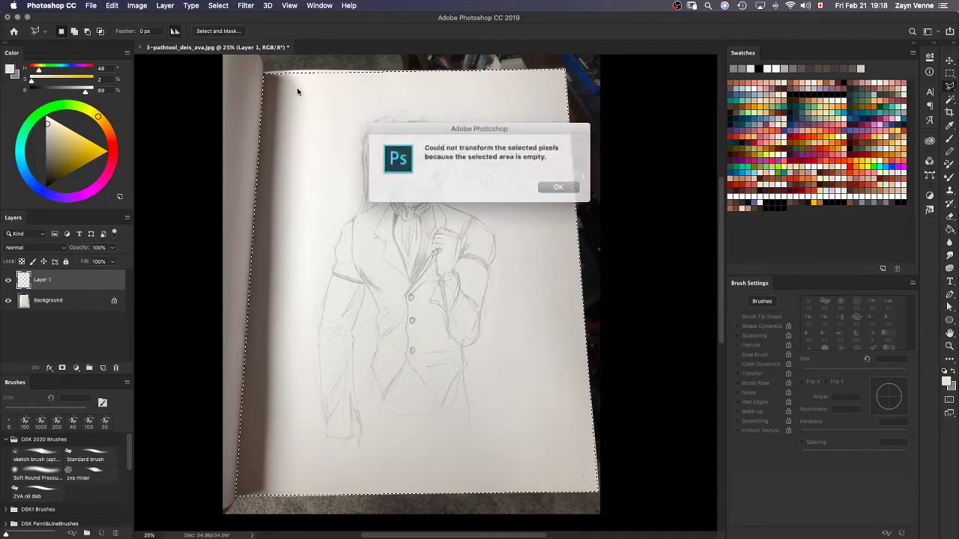
pyautogui.click(543, 186)
pyautogui.click(95, 302)
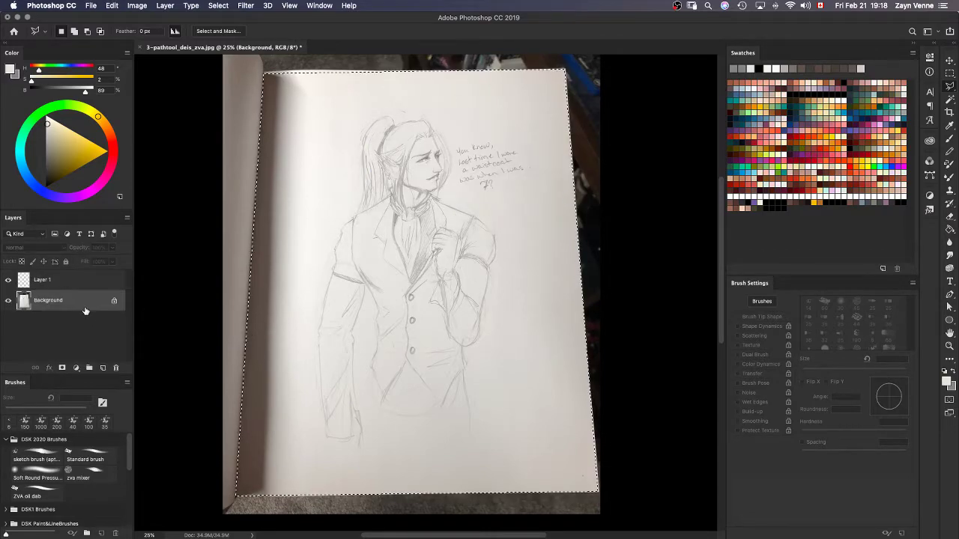
pyautogui.doubleClick(96, 302)
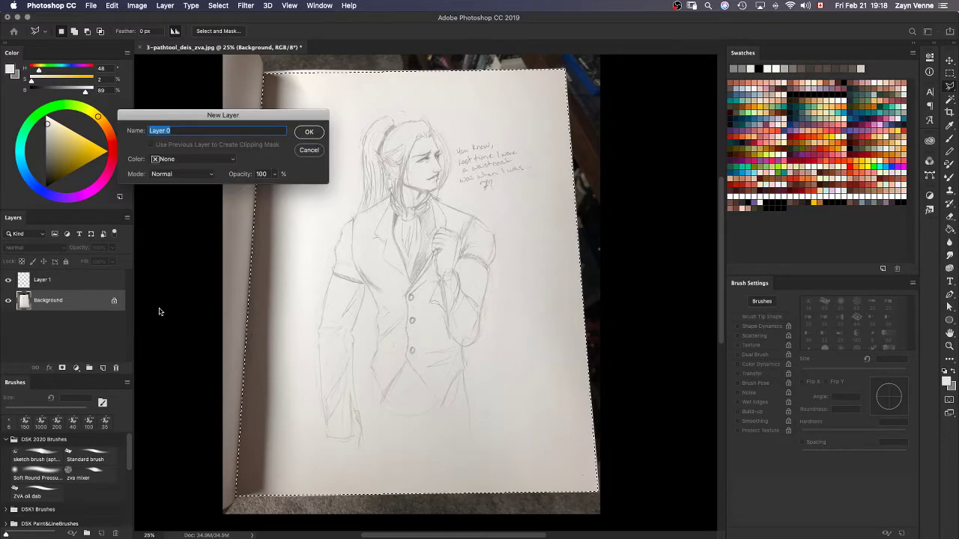
pyautogui.click(318, 132)
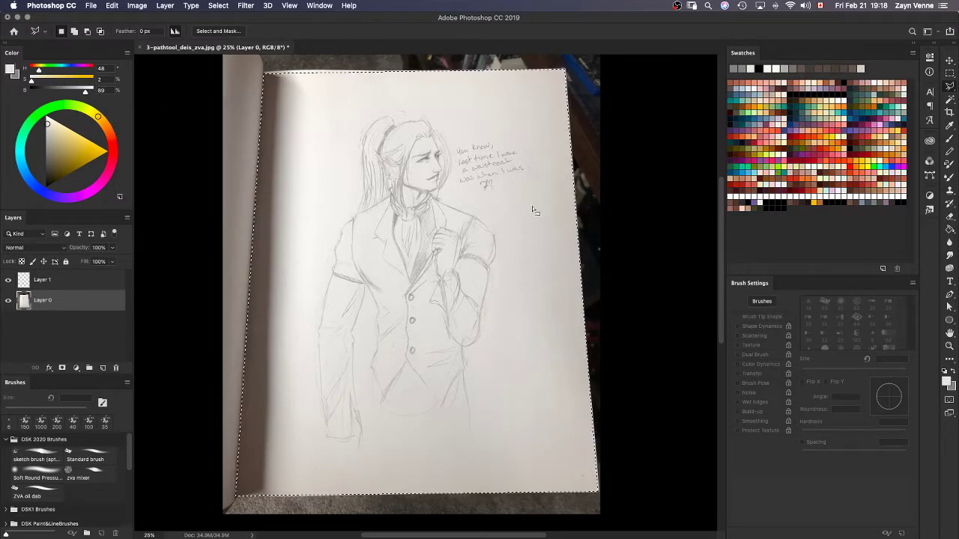
# Apply a Perspective transform to the selected page, widening its upper edge until the page sides run nearly parallel.
pyautogui.press('super+t')
pyautogui.rightClick(318, 98)
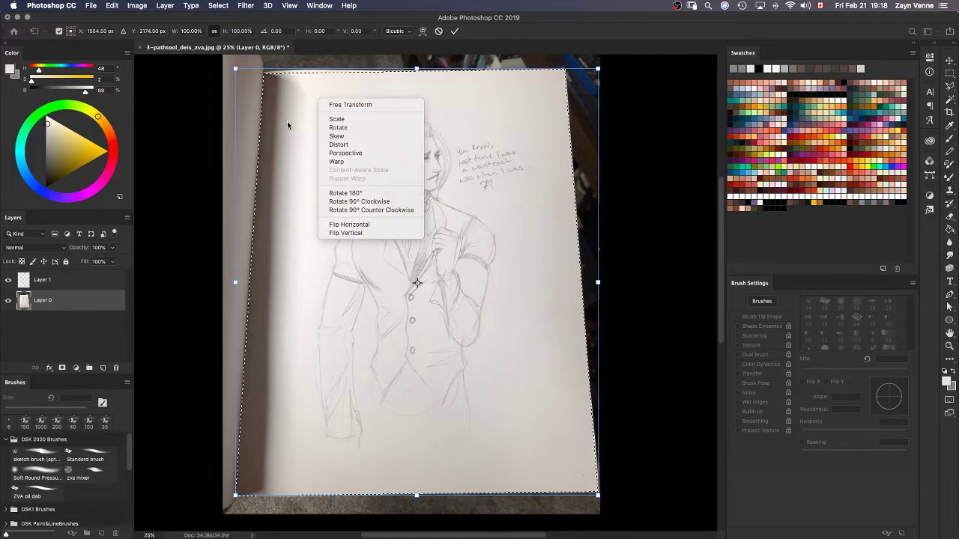
pyautogui.click(352, 154)
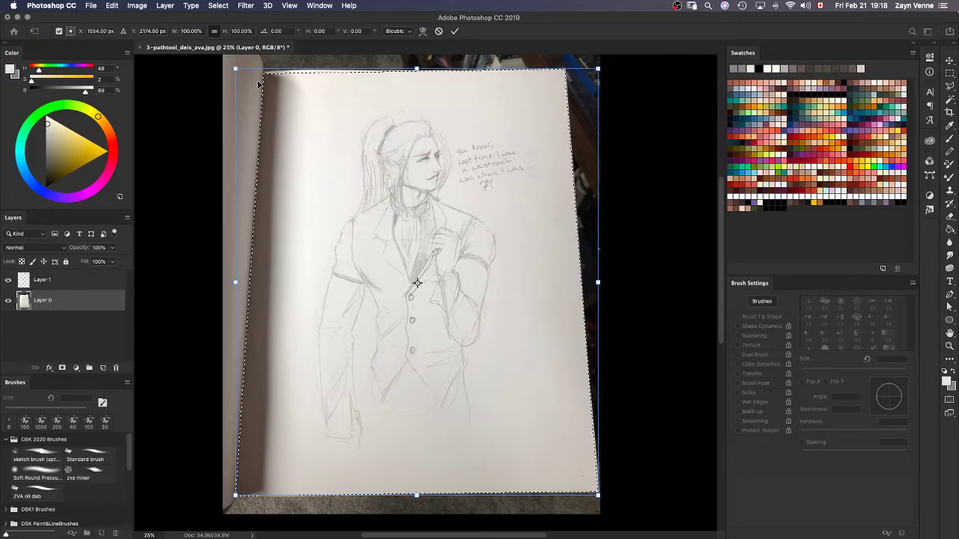
pyautogui.moveTo(234, 70); pyautogui.dragTo(207, 74)
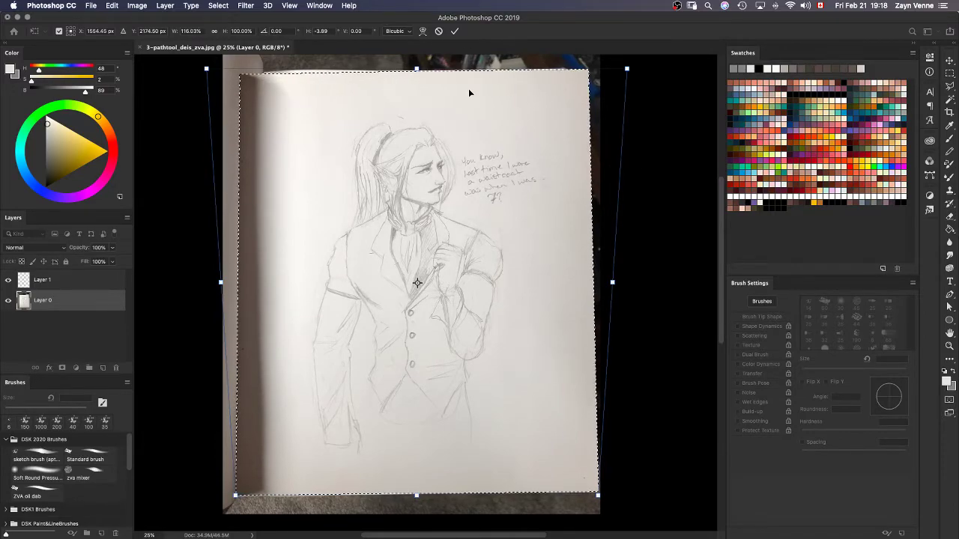
# Scale the transformed page upward to about 111% height, and cancel the whole transform.
pyautogui.press('super+minus')
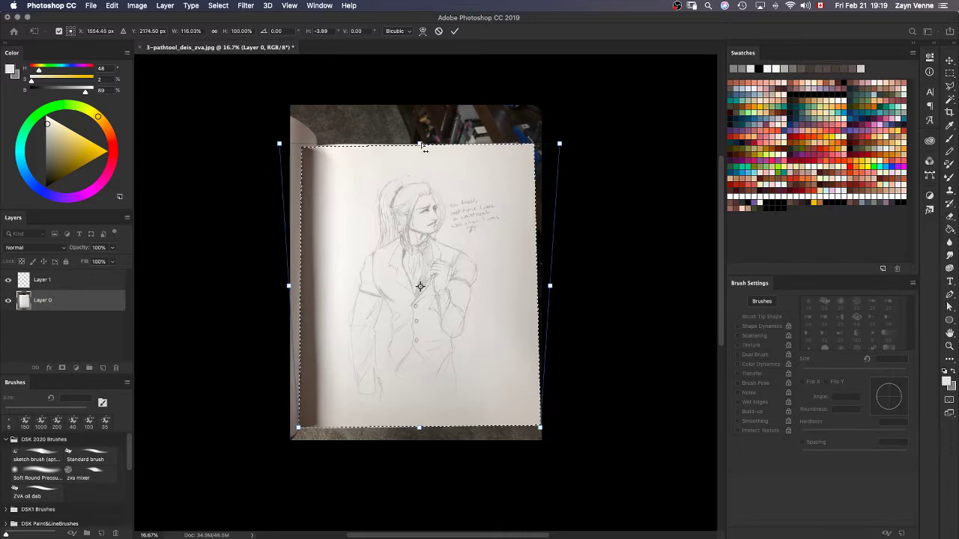
pyautogui.rightClick(419, 170)
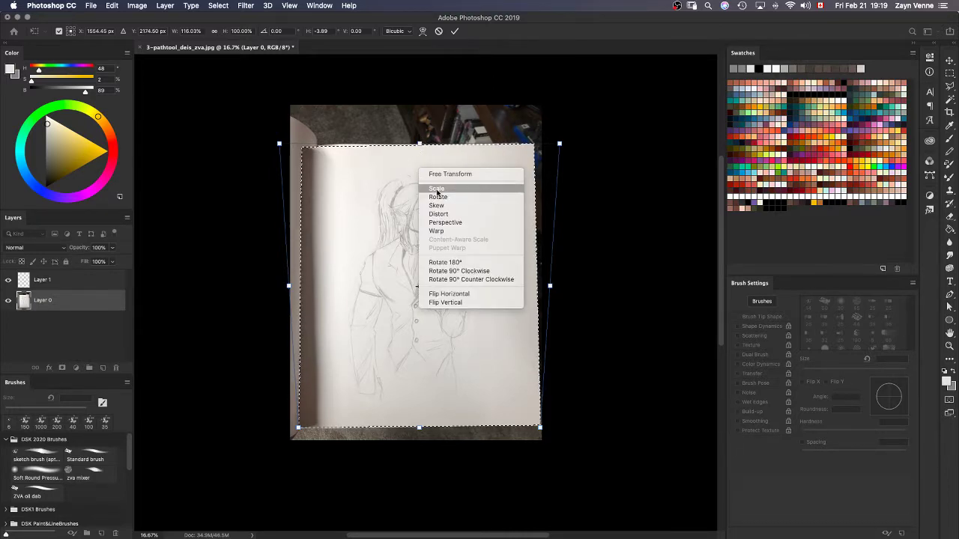
pyautogui.click(437, 193)
pyautogui.moveTo(418, 143); pyautogui.dragTo(419, 112)
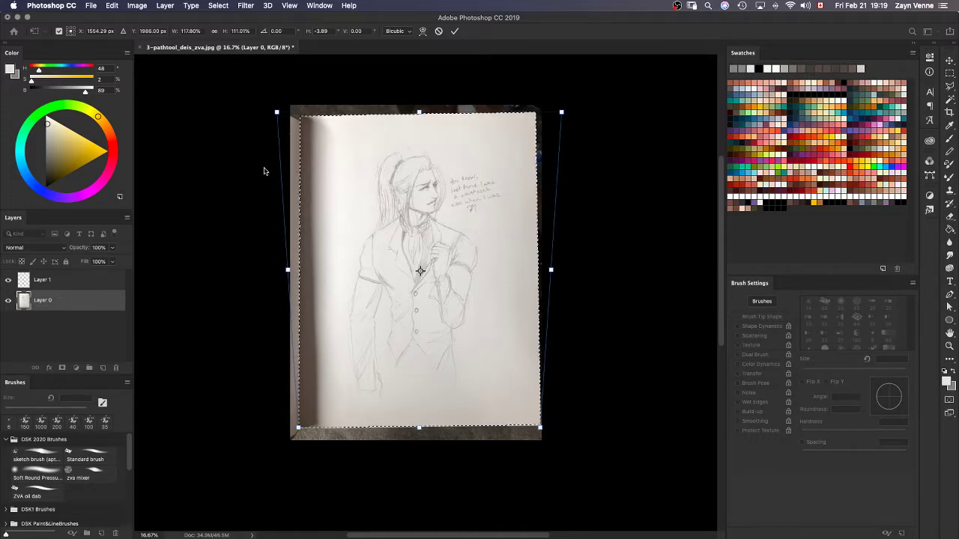
pyautogui.press('Escape')
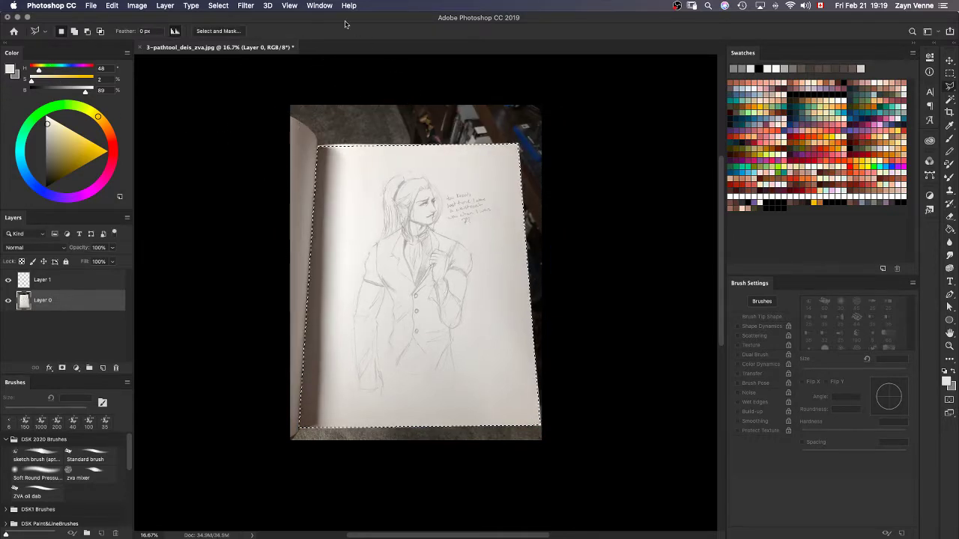
# Look over the View commands, deselect the page and switch to the Rectangular Marquee tool.
pyautogui.click(289, 6)
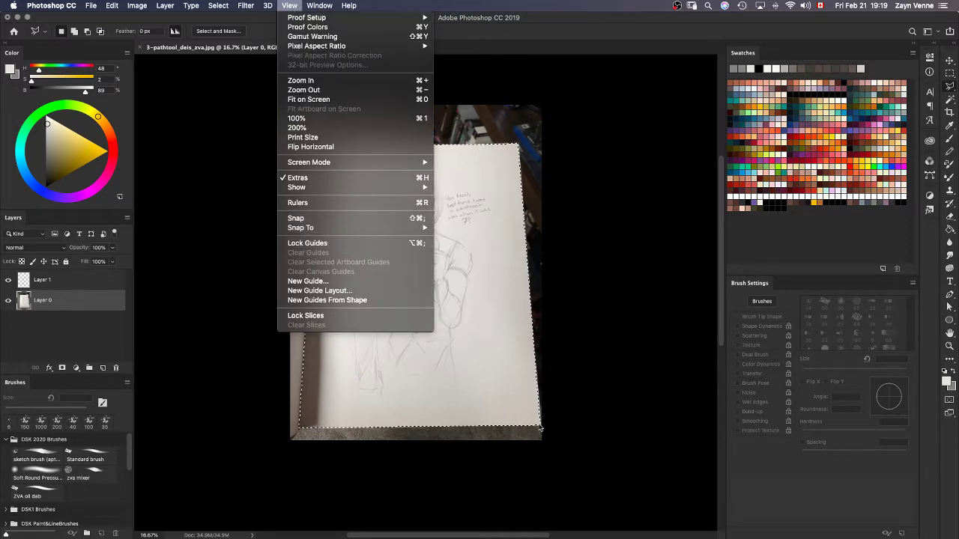
pyautogui.click(610, 204)
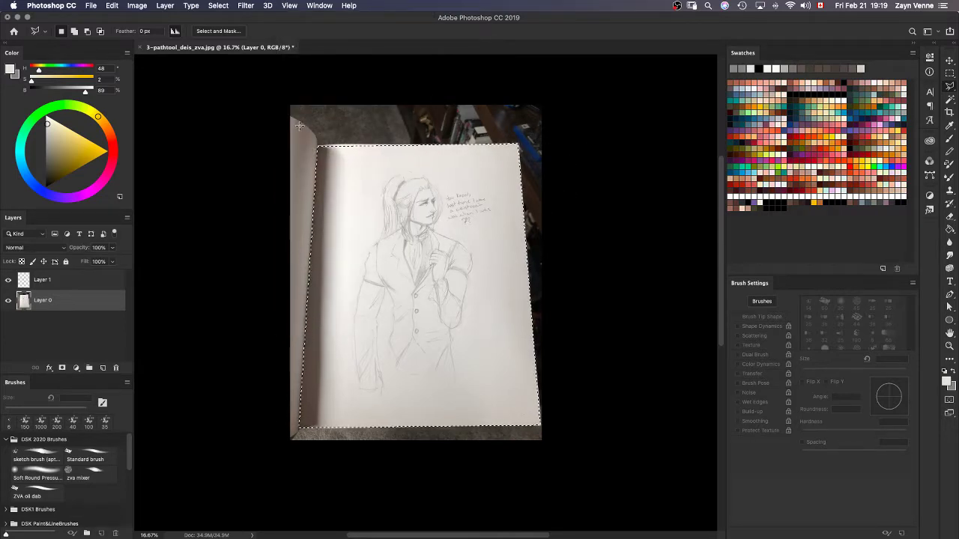
pyautogui.hotkey('ctrl', 'd')
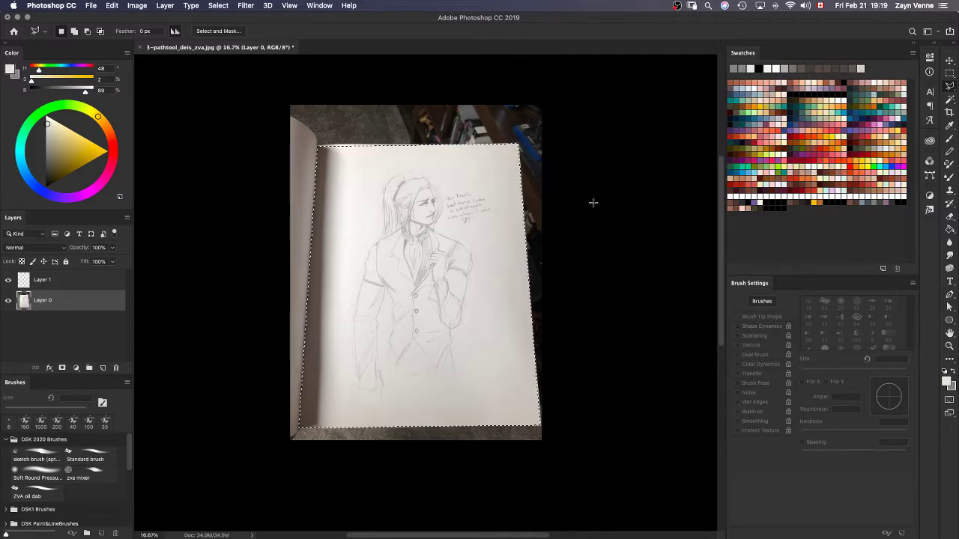
pyautogui.press('m')
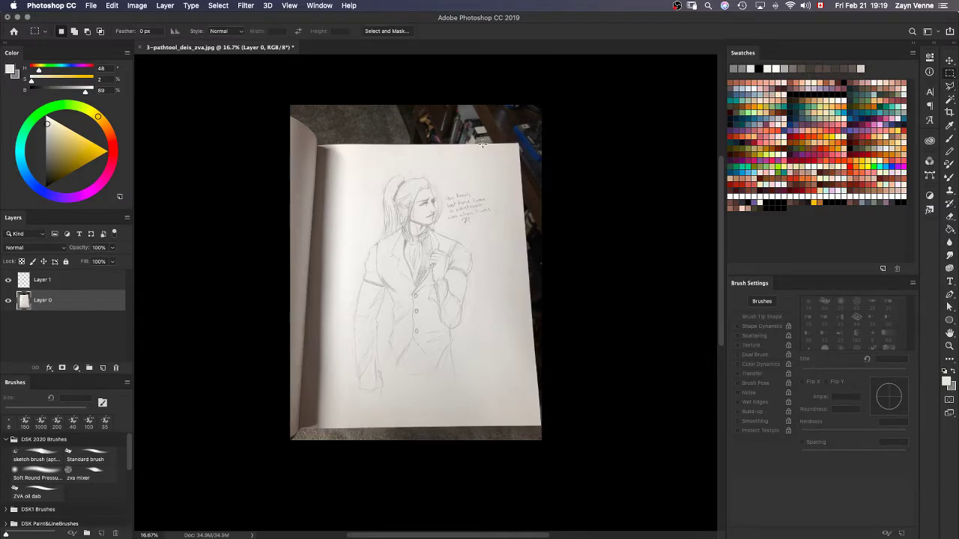
# Perspective-crop the photo to the sketchbook page's four corners at 9 × 12 in and 200 pixels/in.
pyautogui.press('c')
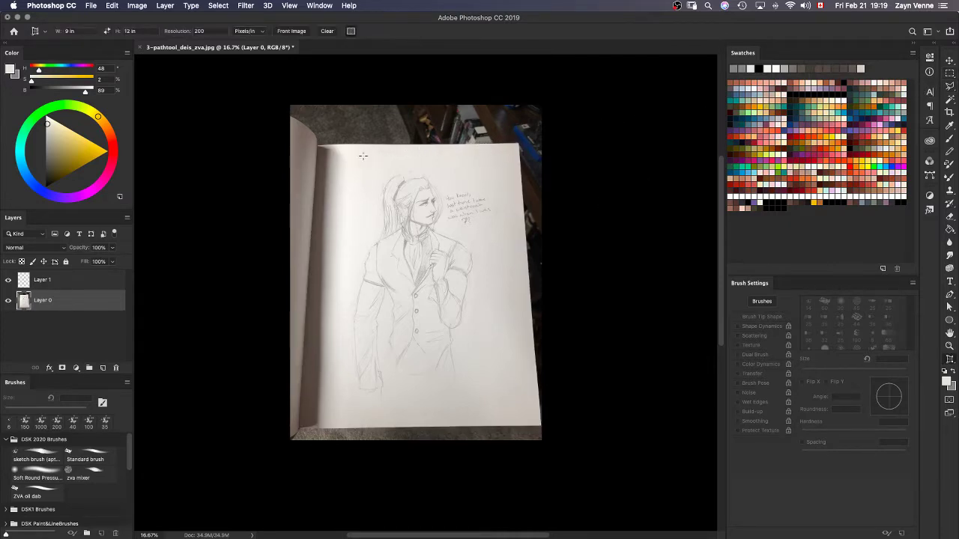
pyautogui.click(318, 144)
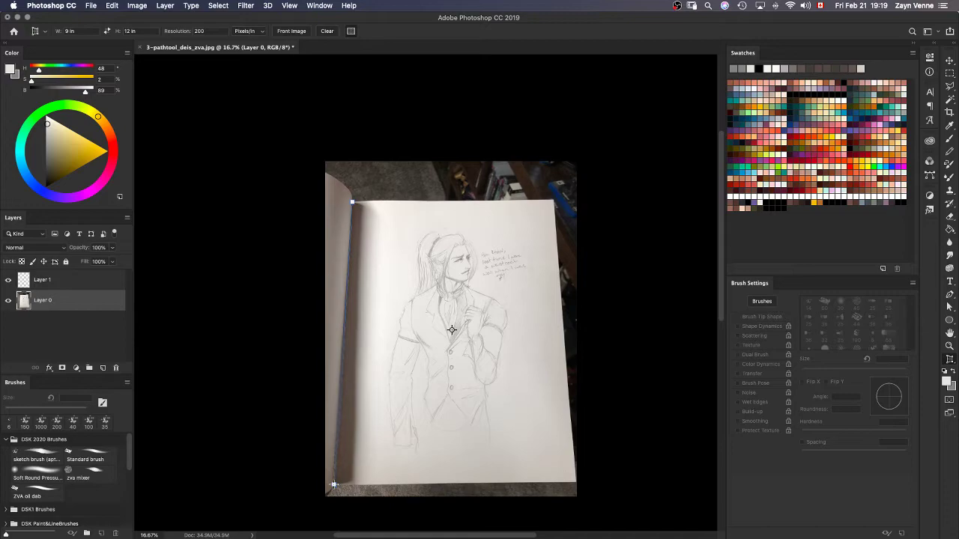
pyautogui.click(334, 485)
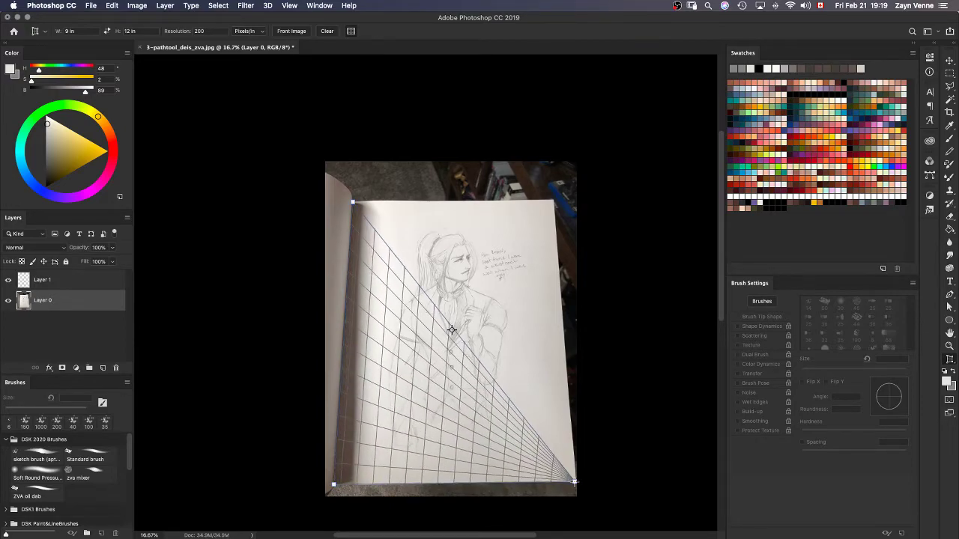
pyautogui.click(574, 482)
pyautogui.click(552, 199)
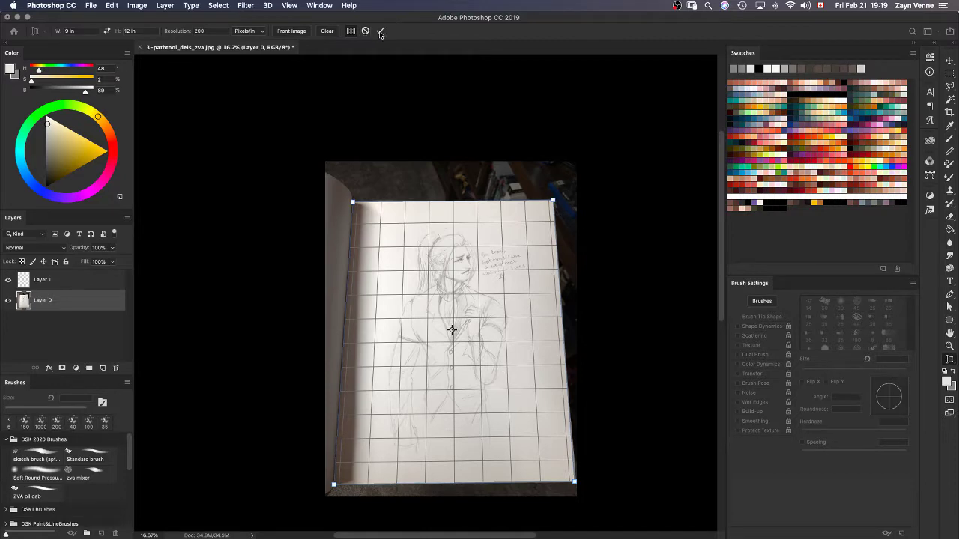
pyautogui.click(380, 31)
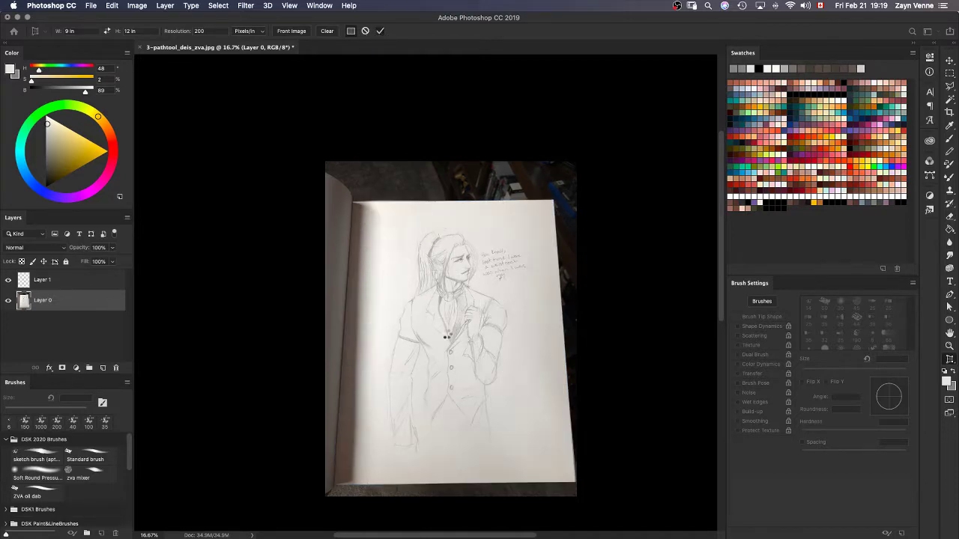
pyautogui.press('super+0')
pyautogui.press('super+equal')
pyautogui.press('super+equal')
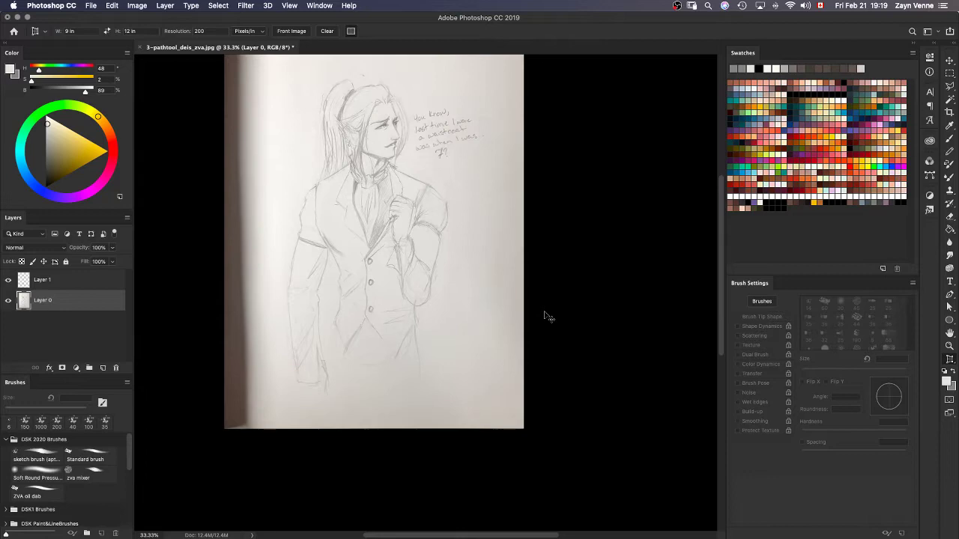
pyautogui.press('h')
pyautogui.moveTo(356, 245); pyautogui.dragTo(393, 281)
pyautogui.press('m')
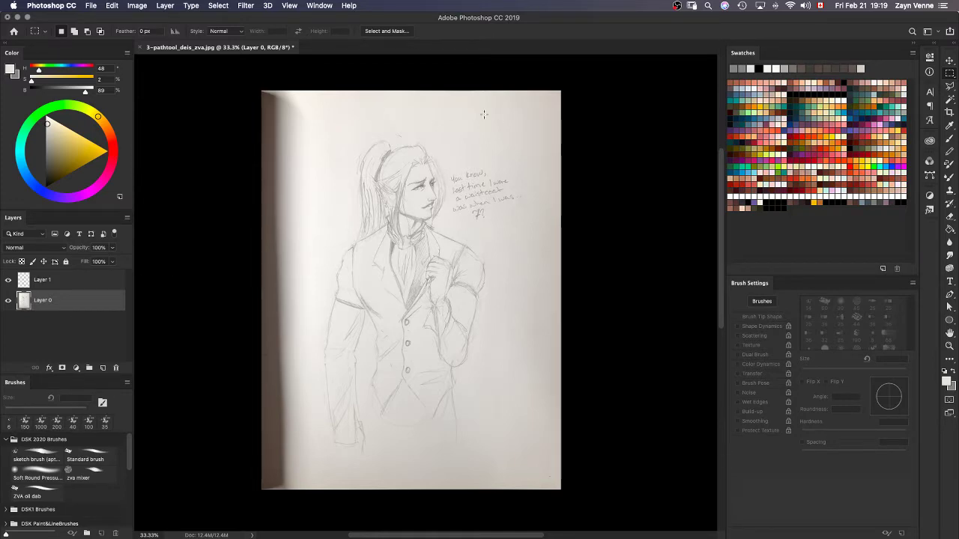
# With the Brush tool active, sample paper tones across the page's upper area and the pencil gray in the ponytail.
pyautogui.press('b')
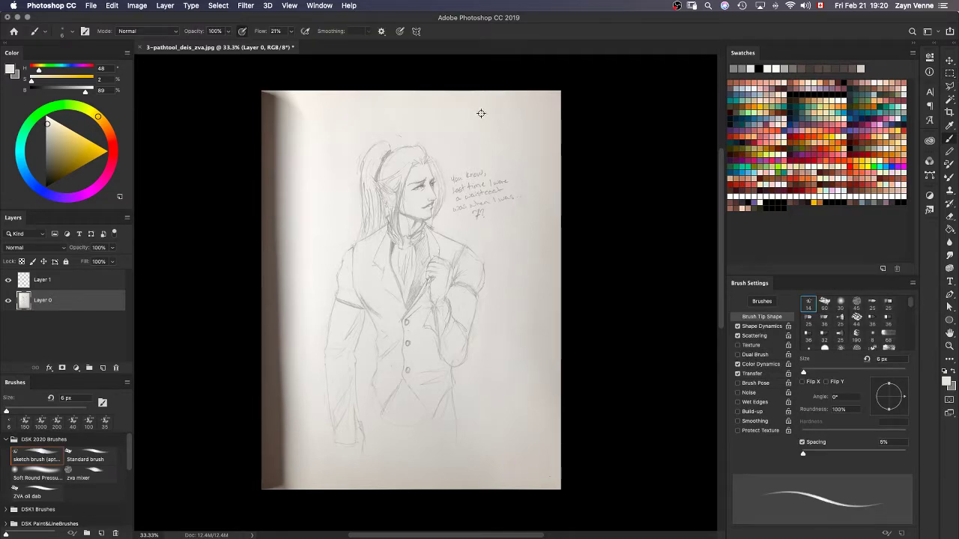
pyautogui.moveTo(481, 113); pyautogui.dragTo(362, 115)
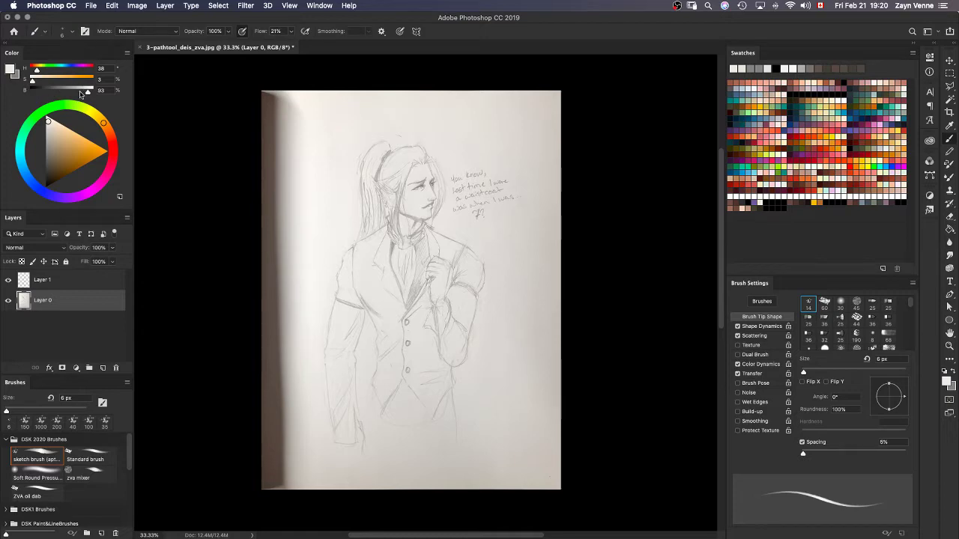
pyautogui.moveTo(432, 105); pyautogui.dragTo(431, 102)
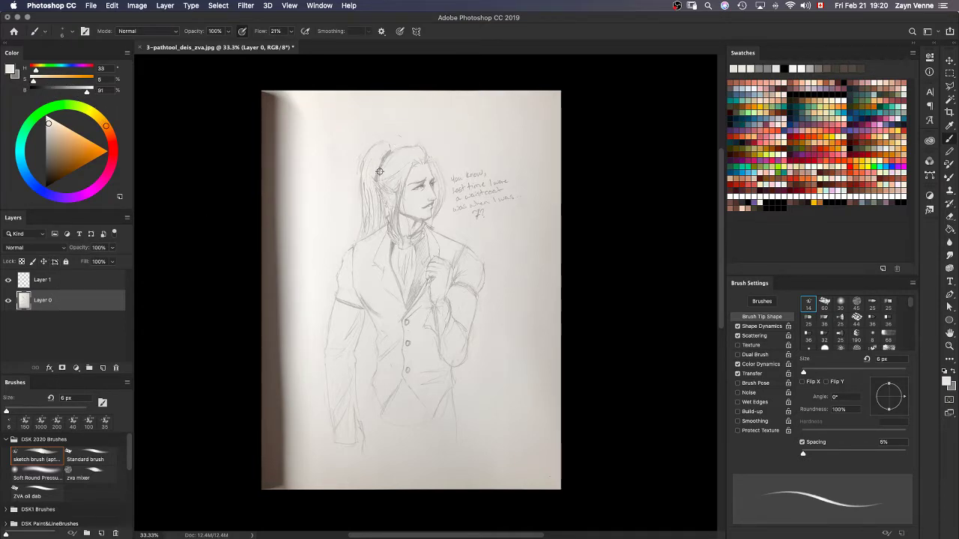
pyautogui.keyDown('alt'); pyautogui.click(379, 172); pyautogui.keyUp('alt')
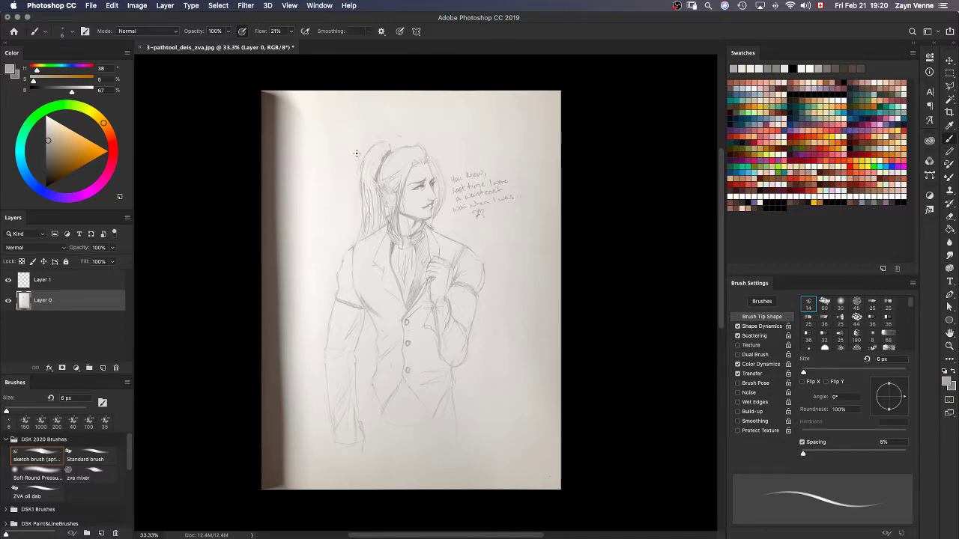
# Delete the empty Layer 1 above the photo layer.
pyautogui.click(53, 284)
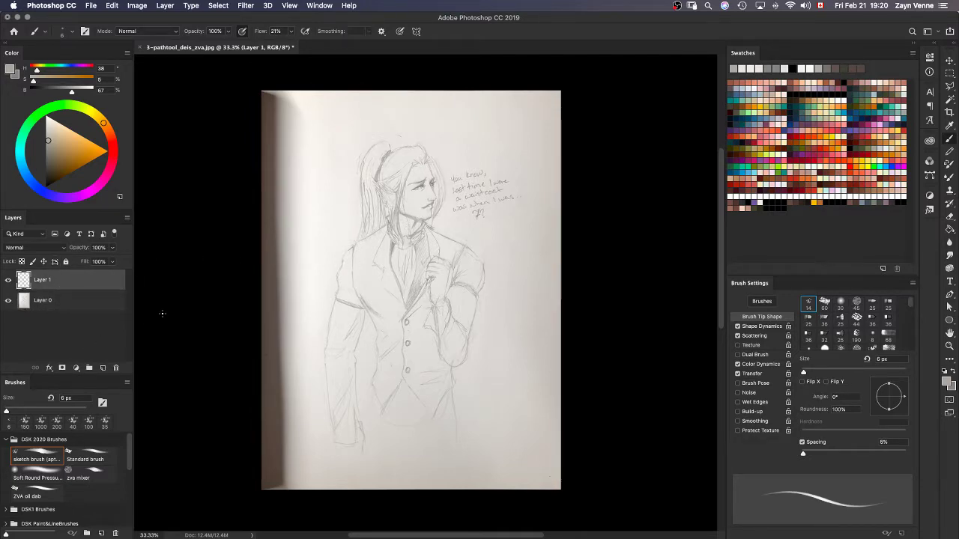
pyautogui.press('BackSpace')
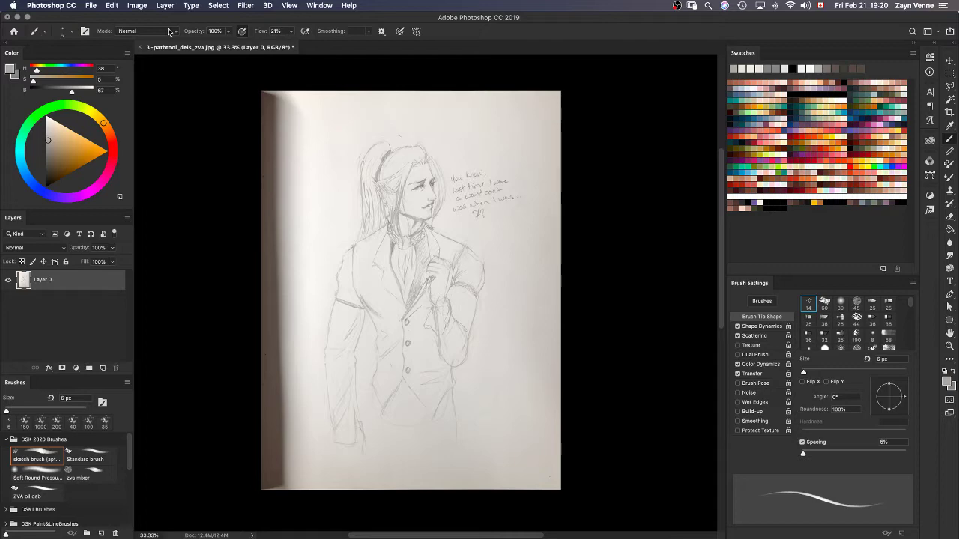
# Open Levels for the photographed sketch and set the input midtone to 0.78 and the white point to 225.
pyautogui.click(141, 6)
pyautogui.moveTo(156, 34)
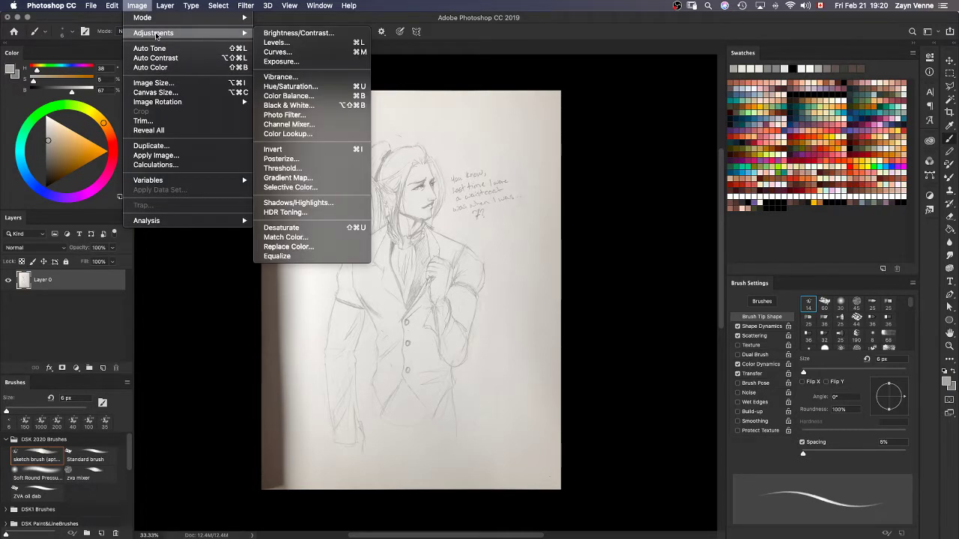
pyautogui.click(291, 44)
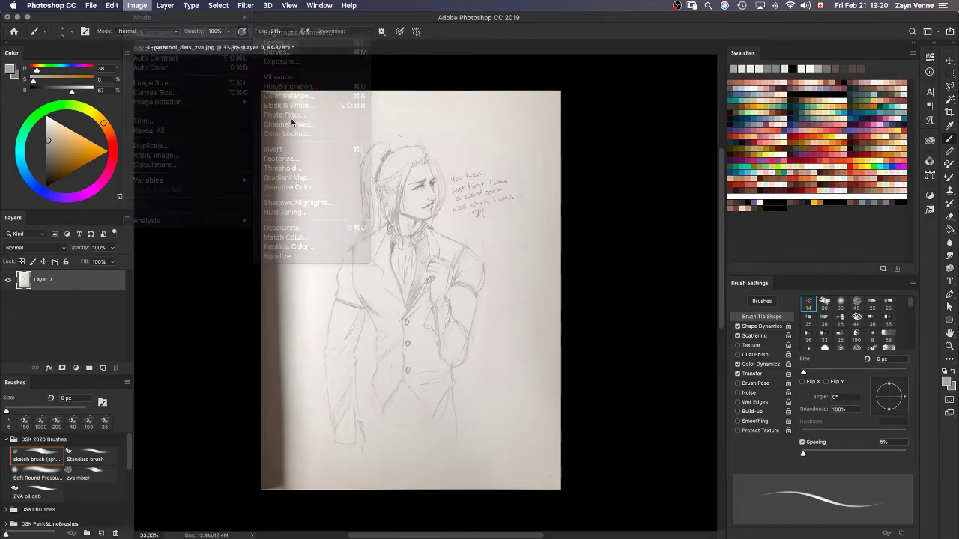
pyautogui.moveTo(575, 52); pyautogui.dragTo(655, 24)
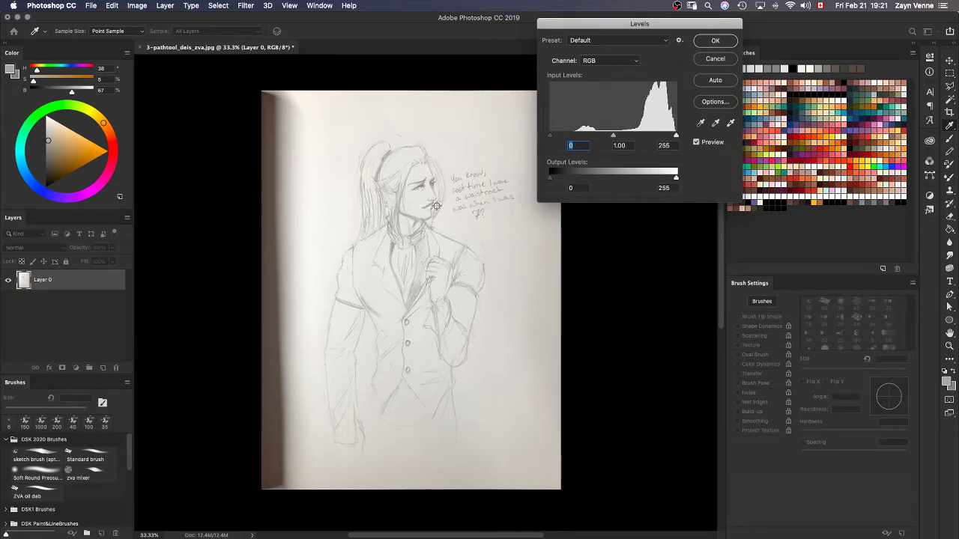
pyautogui.click(613, 137)
pyautogui.moveTo(614, 137)
pyautogui.mouseDown()
pyautogui.moveTo(560, 141)
pyautogui.moveTo(672, 142)
pyautogui.moveTo(614, 137)
pyautogui.mouseUp()
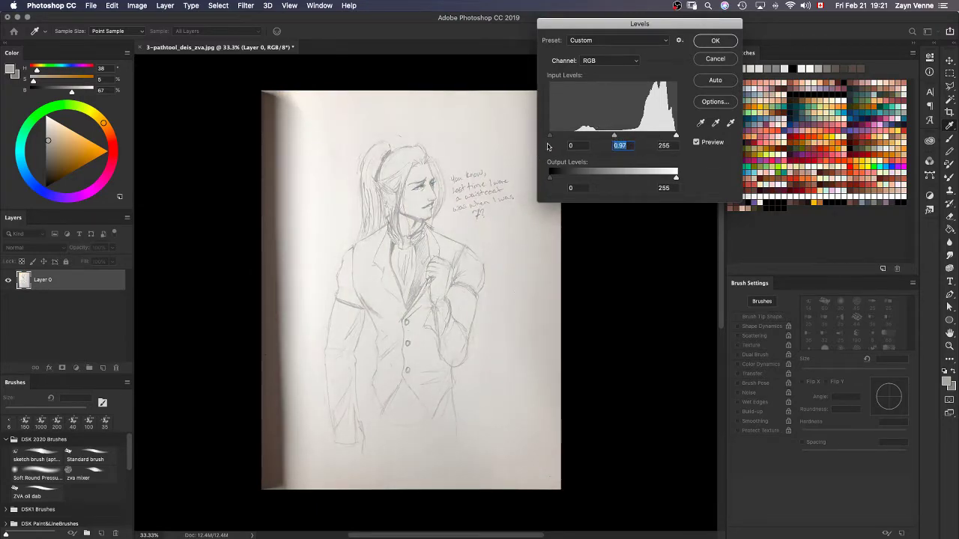
pyautogui.moveTo(615, 138)
pyautogui.mouseDown()
pyautogui.moveTo(597, 139)
pyautogui.moveTo(615, 139)
pyautogui.mouseUp()
pyautogui.moveTo(549, 138)
pyautogui.mouseDown()
pyautogui.moveTo(636, 134)
pyautogui.moveTo(543, 142)
pyautogui.mouseUp()
pyautogui.moveTo(677, 139)
pyautogui.mouseDown()
pyautogui.moveTo(611, 138)
pyautogui.moveTo(623, 139)
pyautogui.mouseUp()
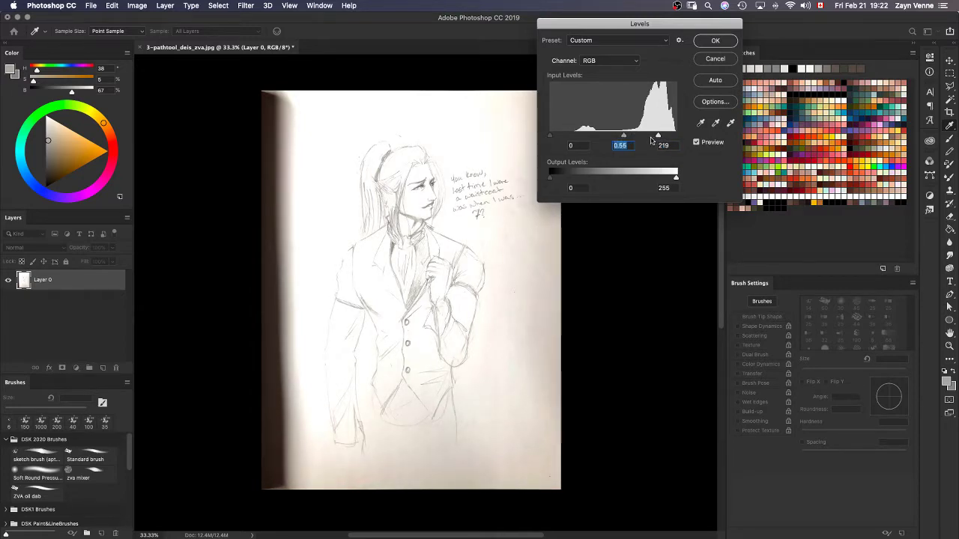
pyautogui.moveTo(658, 137); pyautogui.dragTo(615, 139)
pyautogui.click(660, 146)
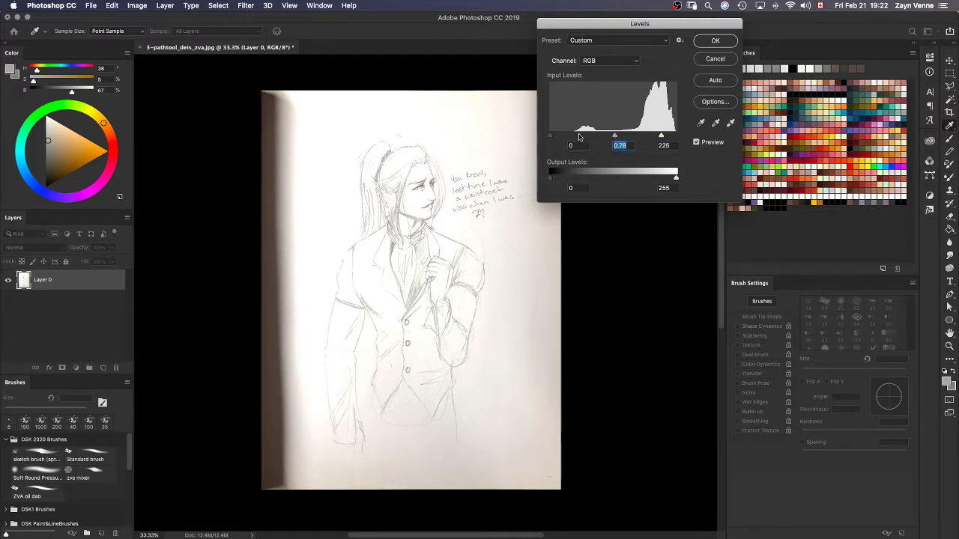
# Set the Levels input black point to 25, raise the output black level, readjust the midtones and apply the adjustment.
pyautogui.moveTo(550, 136); pyautogui.dragTo(563, 138)
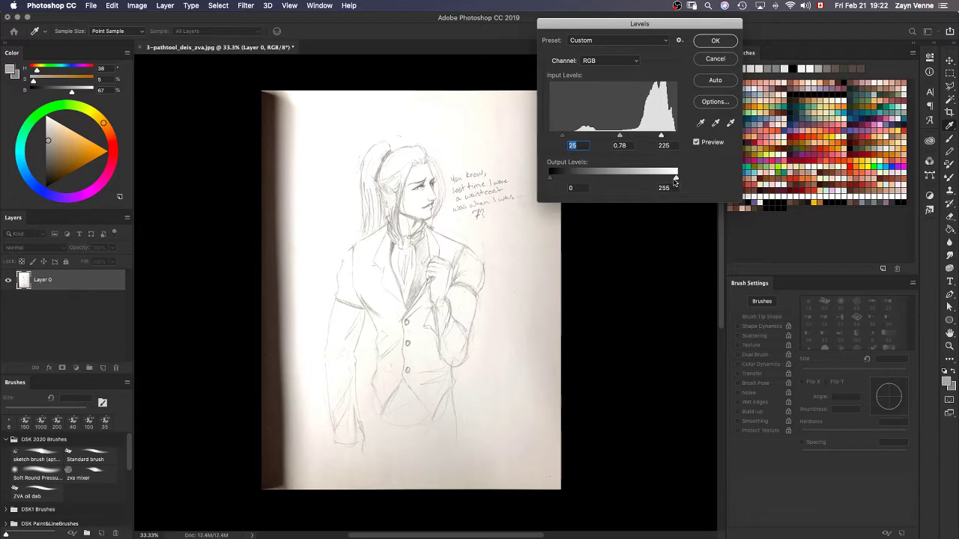
pyautogui.moveTo(675, 180)
pyautogui.mouseDown()
pyautogui.moveTo(662, 181)
pyautogui.moveTo(684, 182)
pyautogui.mouseUp()
pyautogui.moveTo(550, 177); pyautogui.dragTo(573, 182)
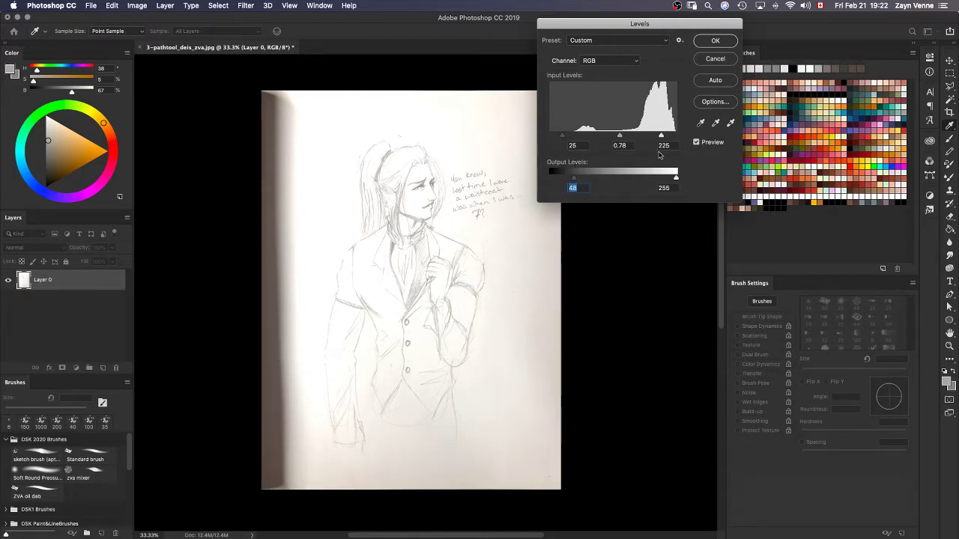
pyautogui.press('Tab')
pyautogui.moveTo(575, 181); pyautogui.dragTo(580, 181)
pyautogui.moveTo(619, 137); pyautogui.dragTo(660, 139)
pyautogui.click(728, 45)
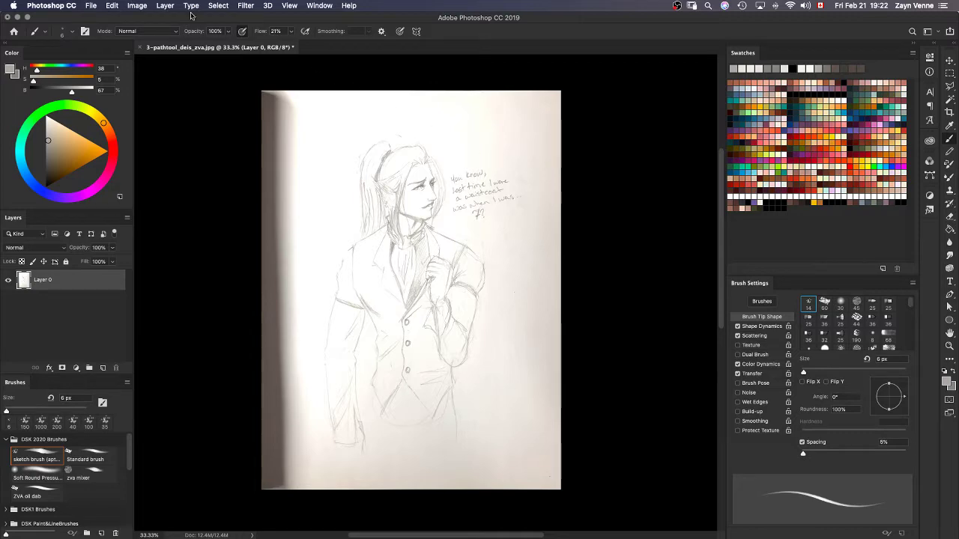
# Desaturate the photographed sketch to remove the paper's color cast.
pyautogui.click(138, 7)
pyautogui.moveTo(164, 34)
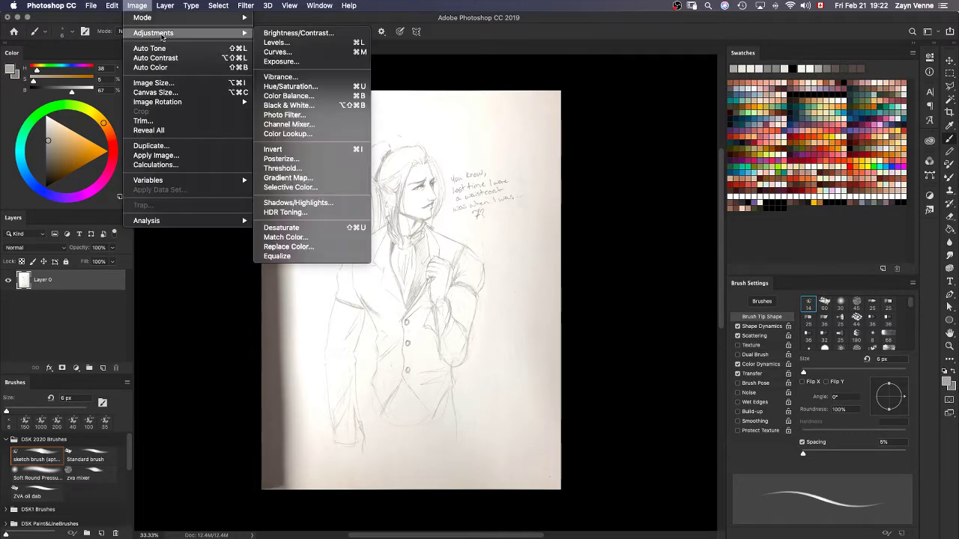
pyautogui.click(353, 228)
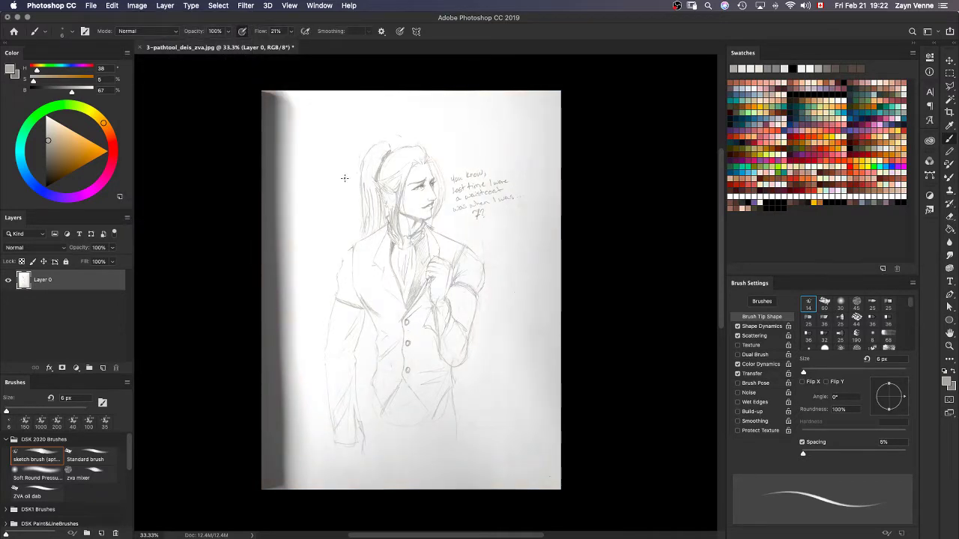
# Sample the paper tones above the handwritten note and inside the character's hair.
pyautogui.keyDown('alt'); pyautogui.click(480, 126); pyautogui.keyUp('alt')
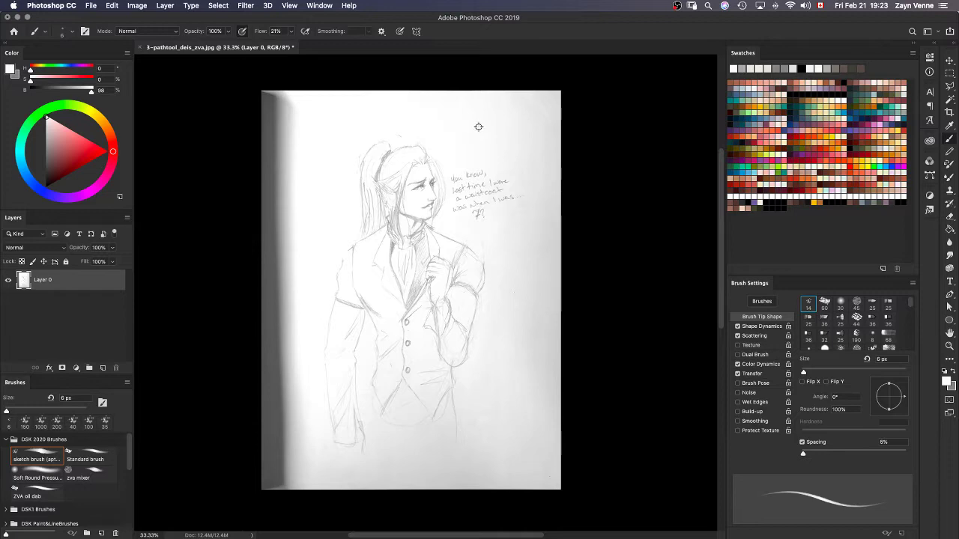
pyautogui.keyDown('alt'); pyautogui.click(479, 126); pyautogui.keyUp('alt')
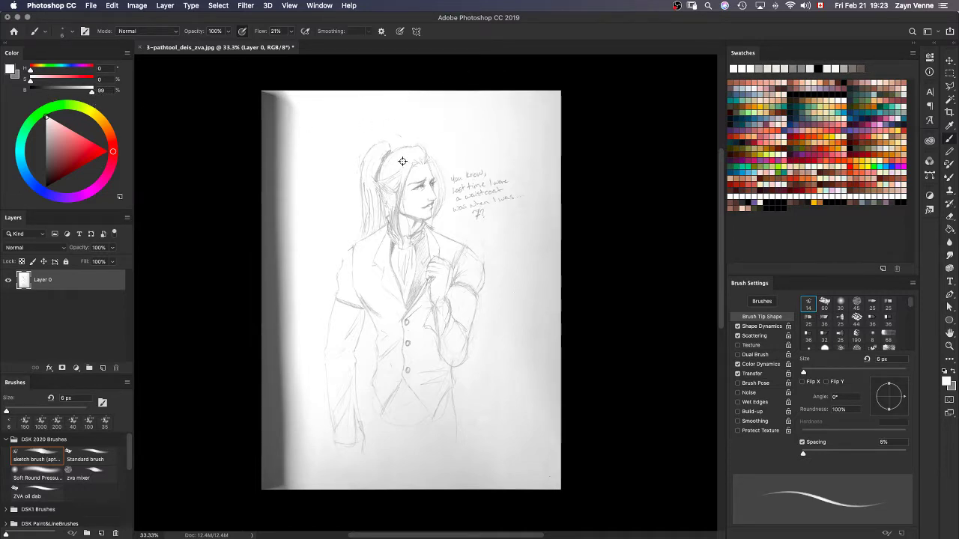
pyautogui.keyDown('alt'); pyautogui.click(402, 161); pyautogui.keyUp('alt')
pyautogui.press('m')
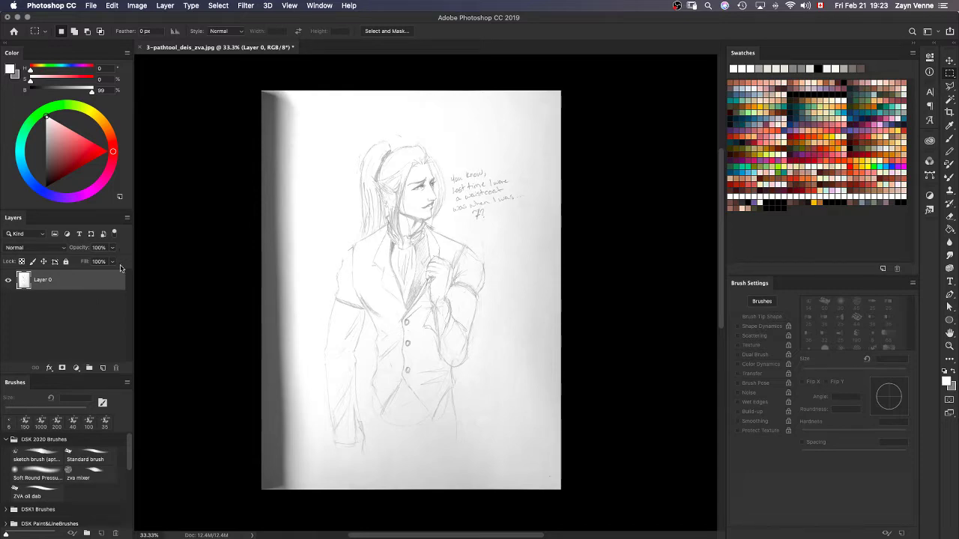
pyautogui.doubleClick(75, 281)
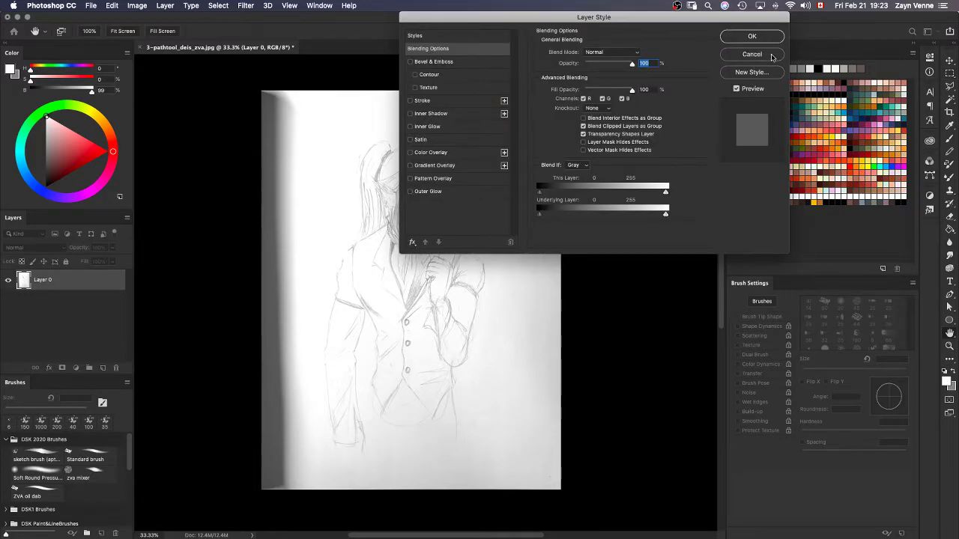
pyautogui.click(751, 54)
# Create a new Layer 1 with default settings and move it beneath Layer 0.
pyautogui.click(68, 307)
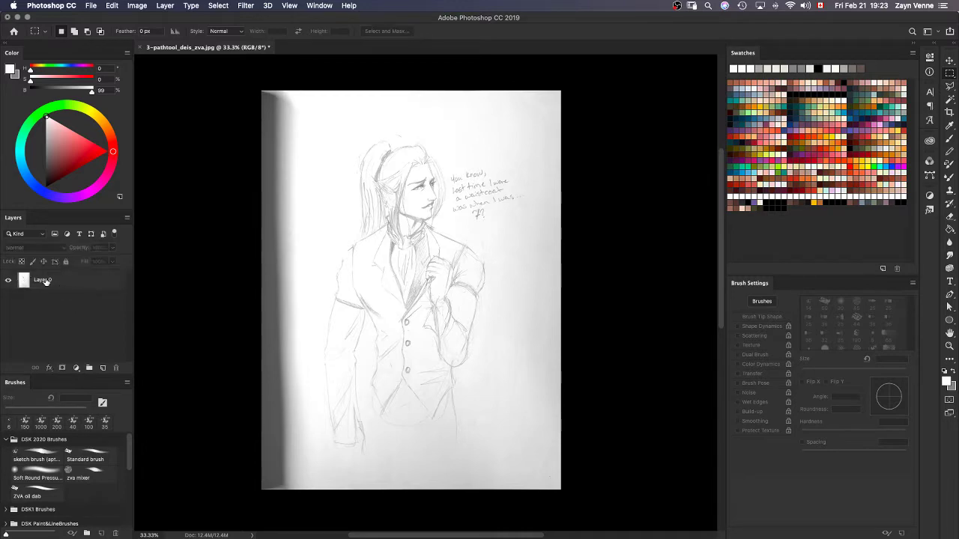
pyautogui.press('super+shift+n')
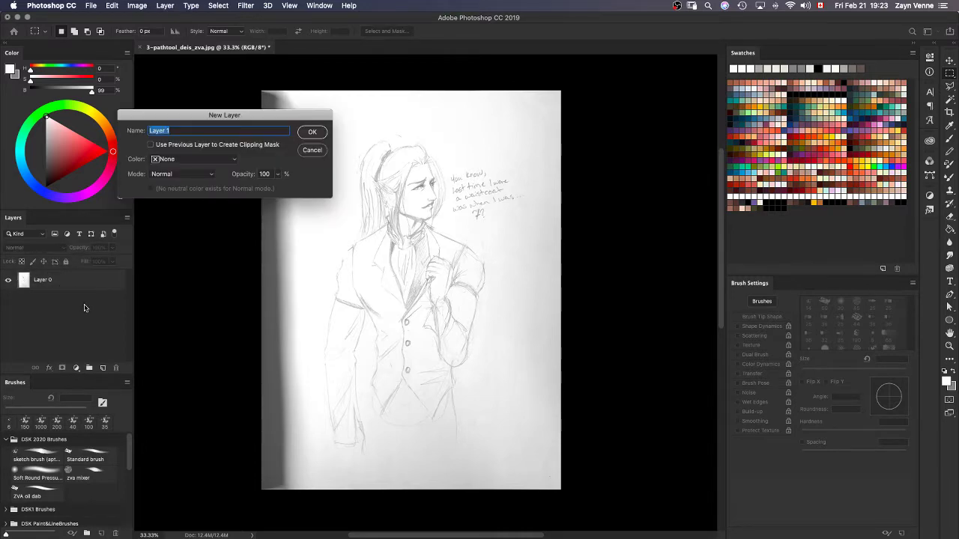
pyautogui.press('Return')
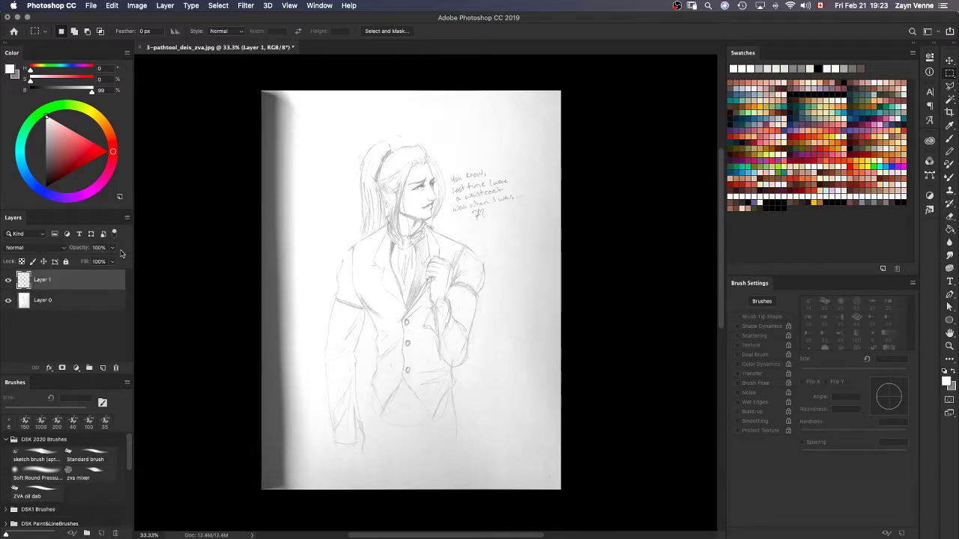
pyautogui.moveTo(70, 281); pyautogui.dragTo(72, 318)
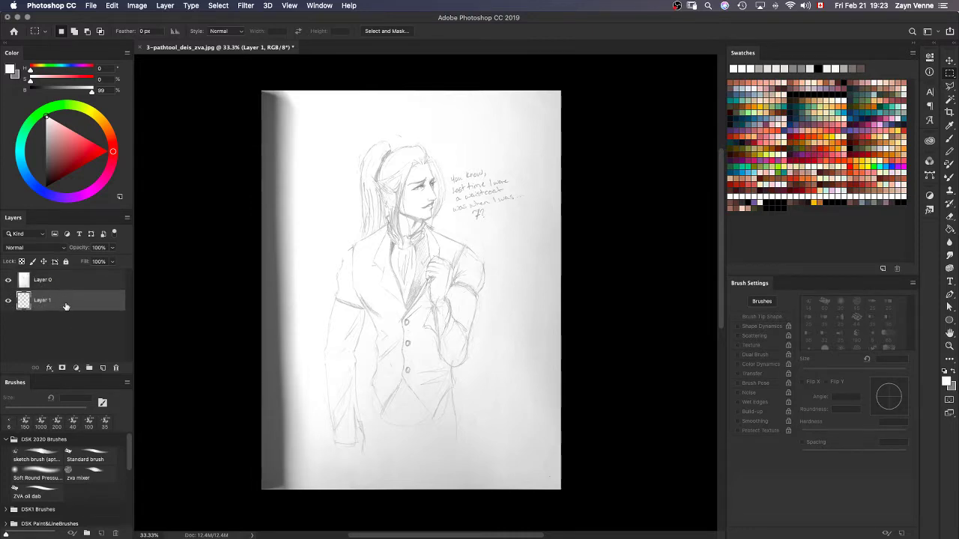
# Fill Layer 1 with white at 100% brightness, then hide it and select Layer 0.
pyautogui.press('g')
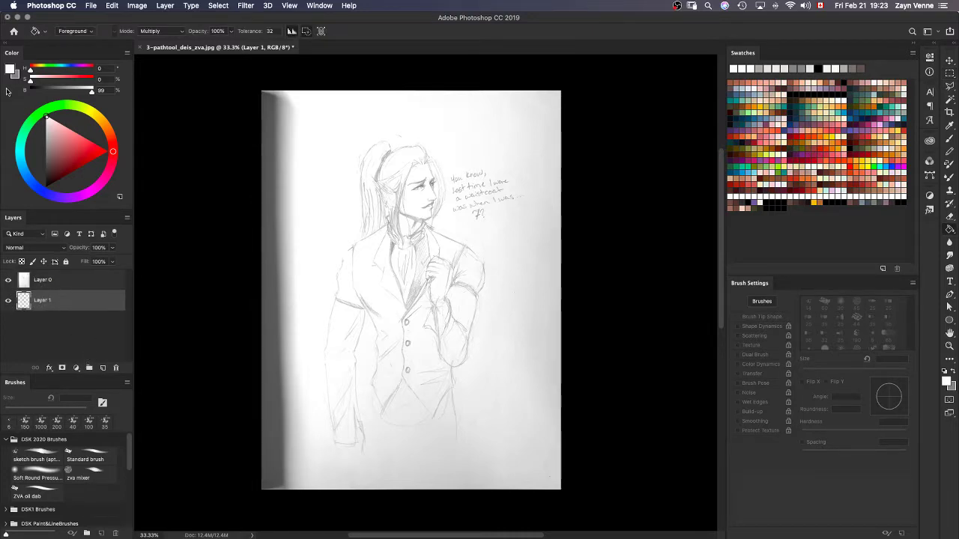
pyautogui.moveTo(92, 94); pyautogui.dragTo(93, 93)
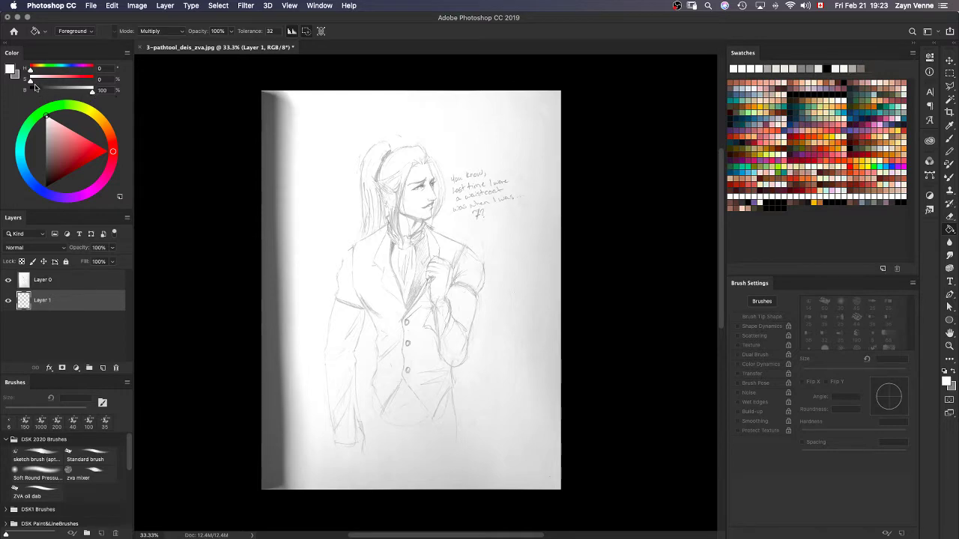
pyautogui.click(47, 281)
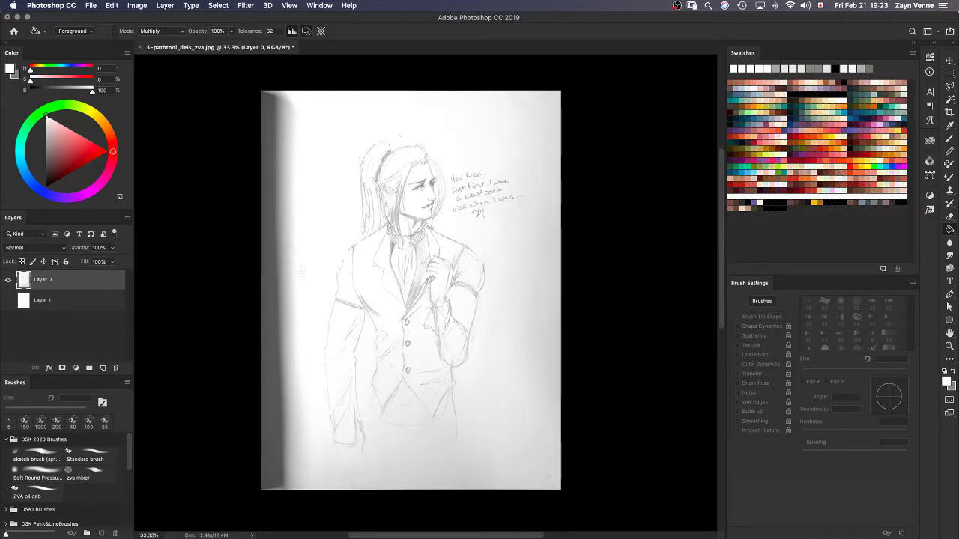
pyautogui.press('b')
pyautogui.rightClick(63, 280)
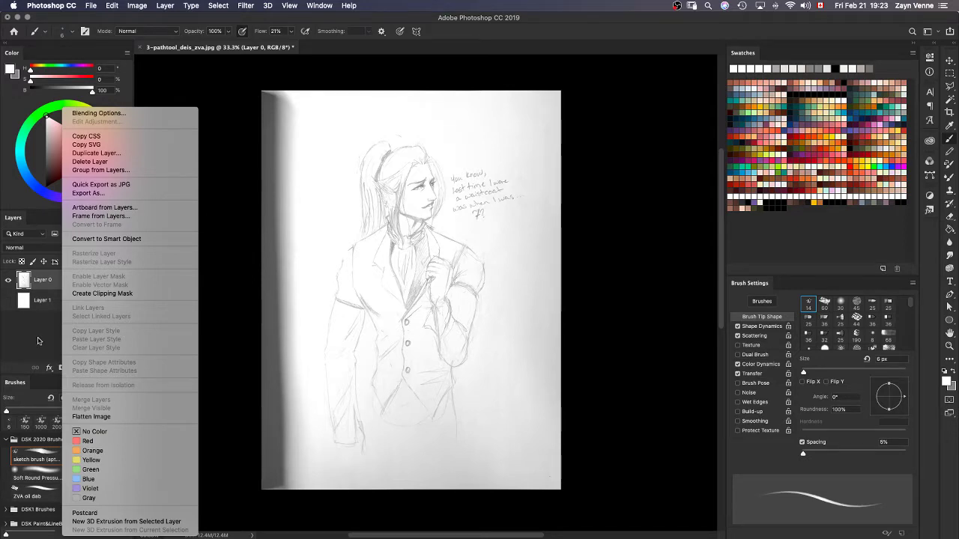
pyautogui.click(40, 346)
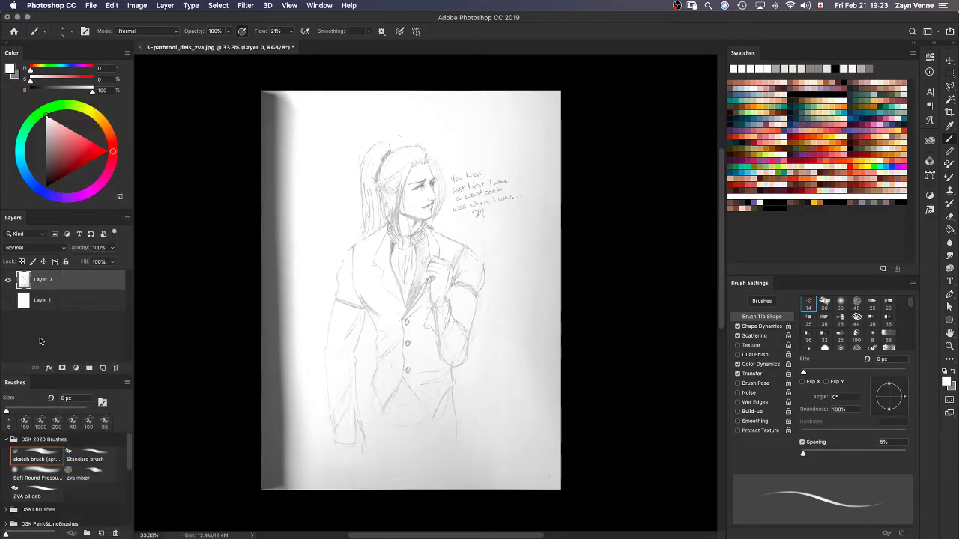
pyautogui.rightClick(70, 283)
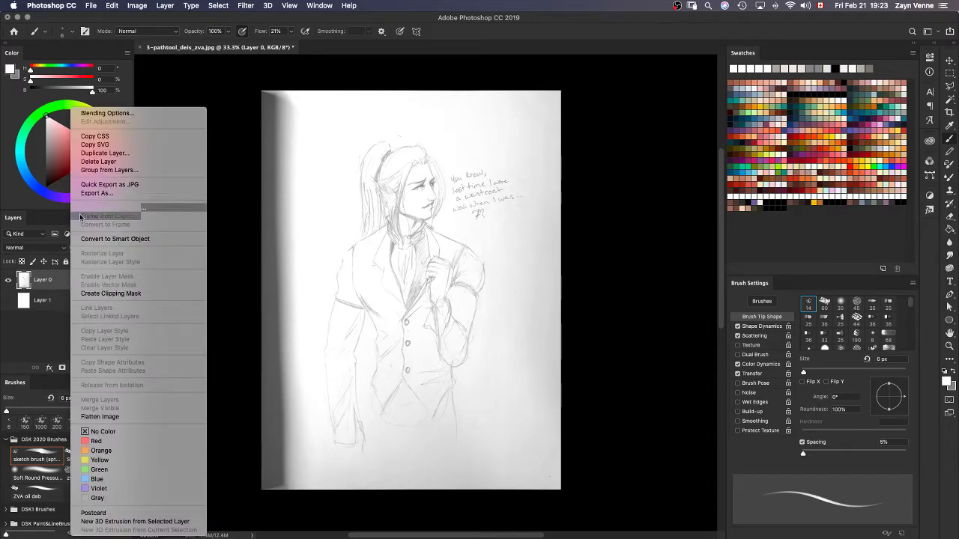
pyautogui.click(31, 346)
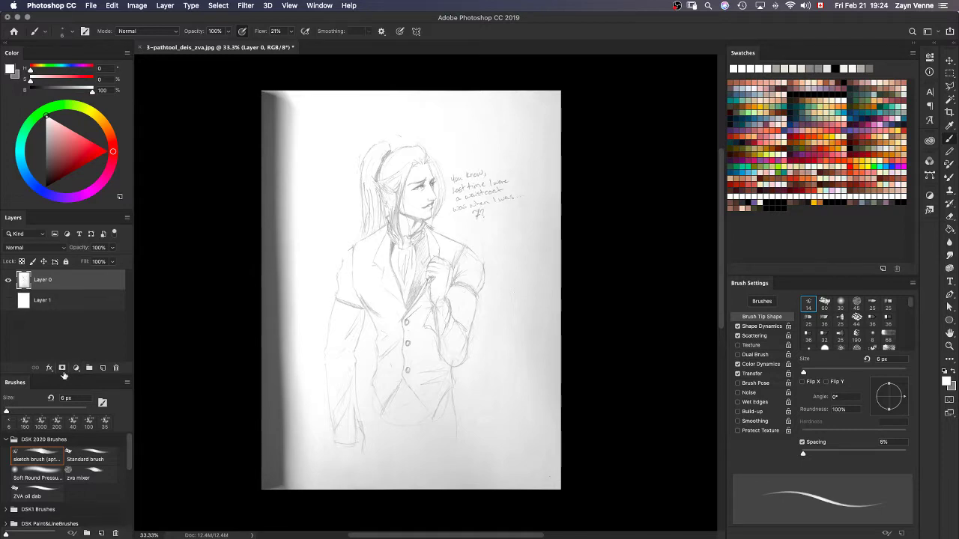
# Add a layer mask to Layer 0 and demonstrate white as the mask color before restoring black as the foreground.
pyautogui.click(62, 368)
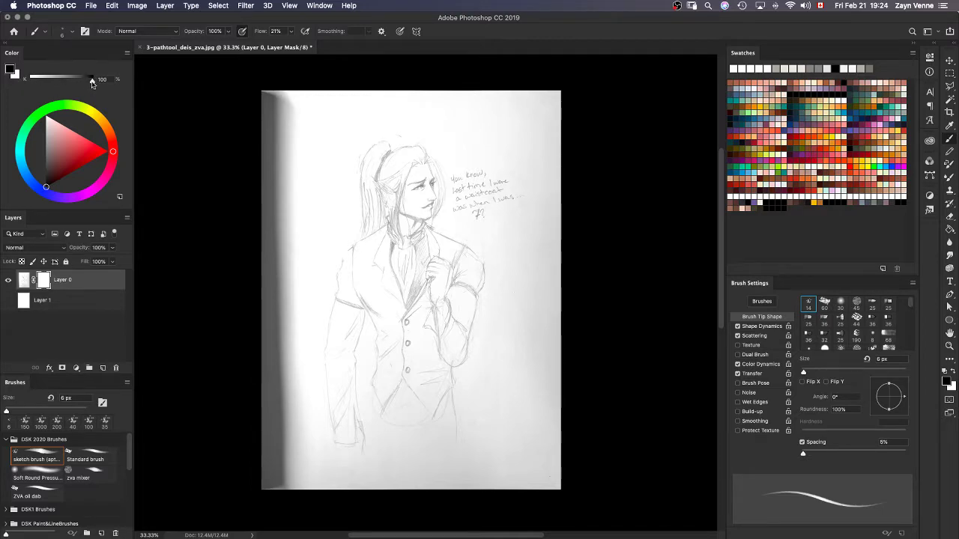
pyautogui.moveTo(99, 83); pyautogui.dragTo(23, 93)
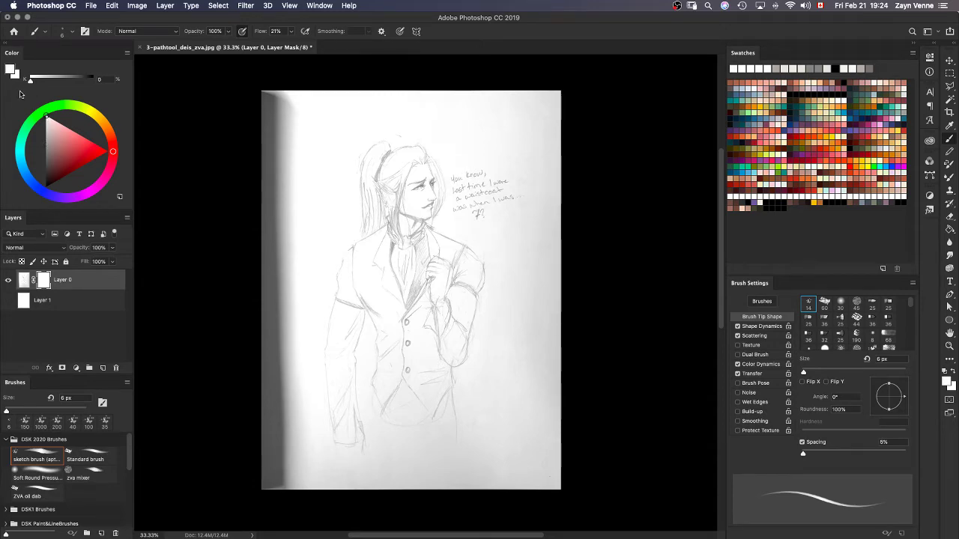
pyautogui.press('d')
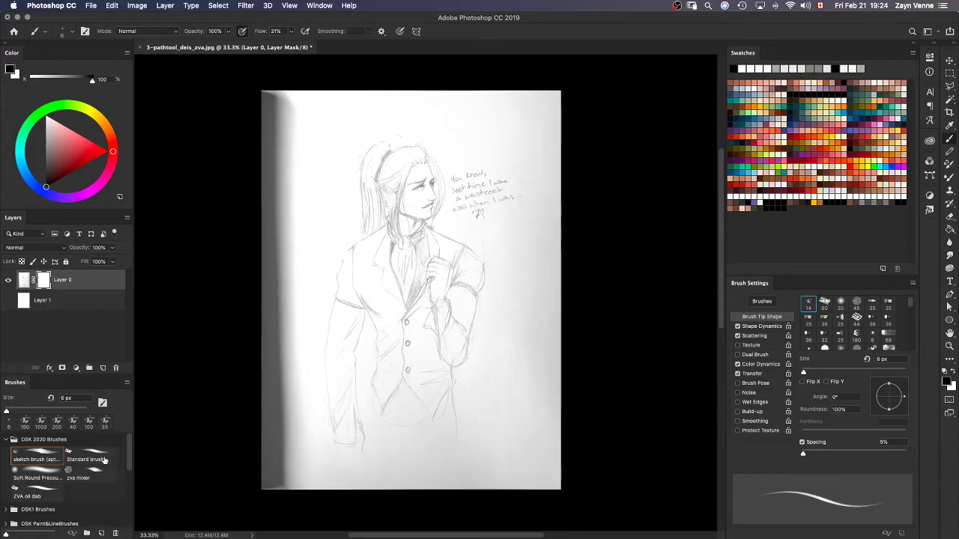
# Select the dark spine shadow along the page's full left edge with the freehand Lasso.
pyautogui.press('l')
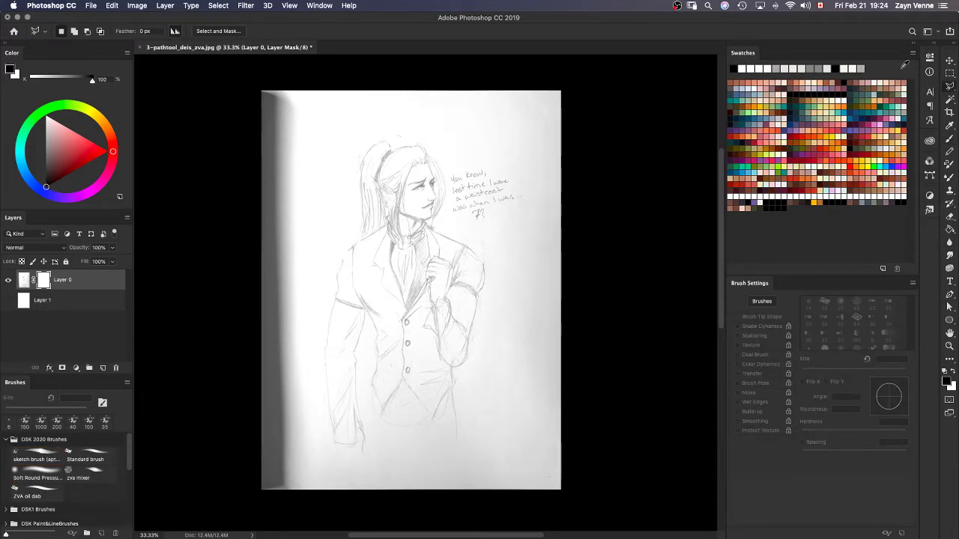
pyautogui.hotkey('shift', 'l')
pyautogui.hotkey('shift', 'l')
pyautogui.moveTo(311, 120); pyautogui.dragTo(310, 270)
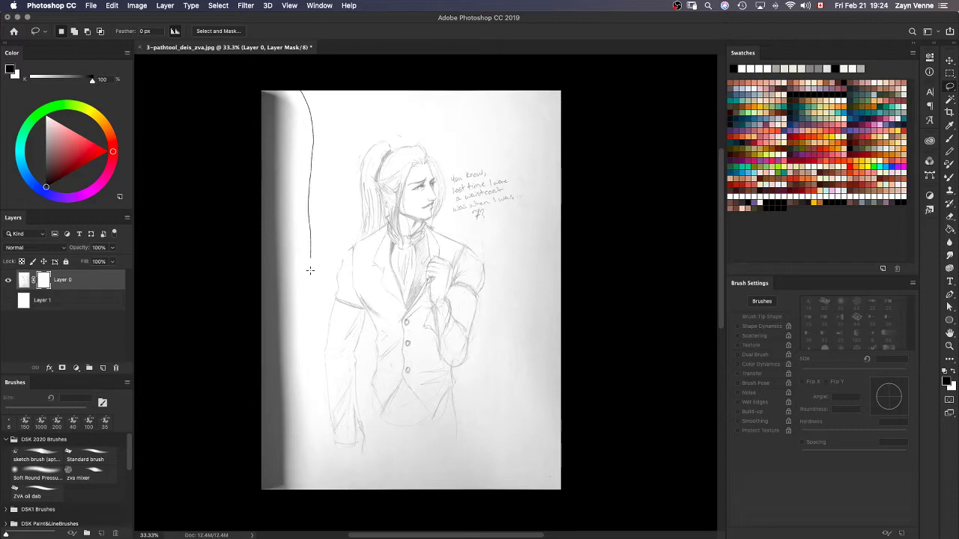
pyautogui.moveTo(308, 348)
pyautogui.mouseDown()
pyautogui.moveTo(313, 468)
pyautogui.moveTo(301, 505)
pyautogui.moveTo(254, 527)
pyautogui.moveTo(160, 530)
pyautogui.moveTo(106, 414)
pyautogui.moveTo(60, 61)
pyautogui.mouseUp()
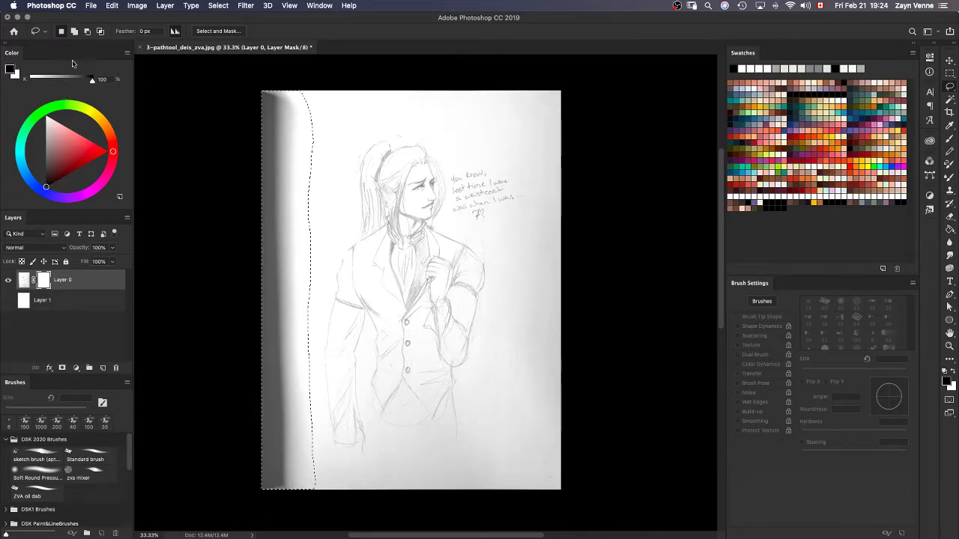
# Fill the selected spine shadow area with black on Layer 0's mask to hide it, and clear the selection.
pyautogui.press('g')
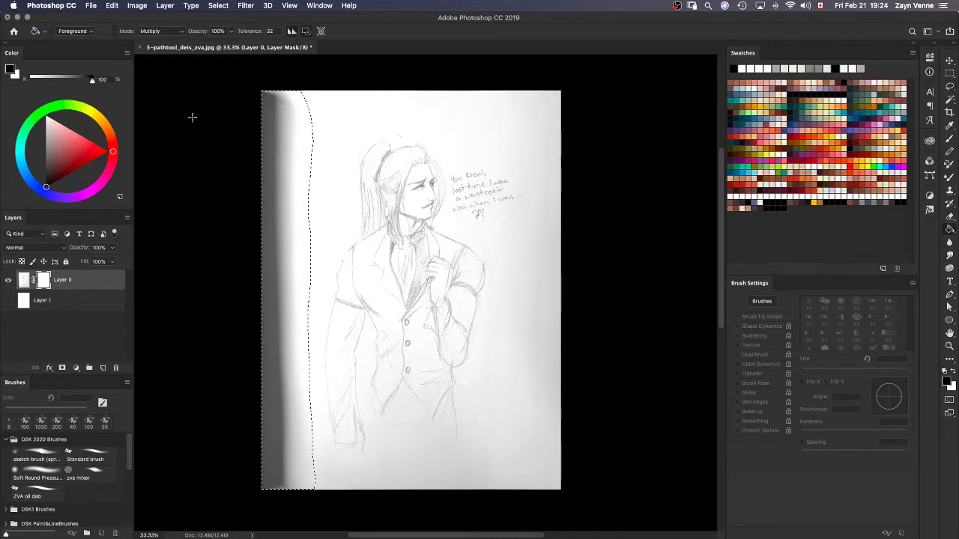
pyautogui.click(293, 191)
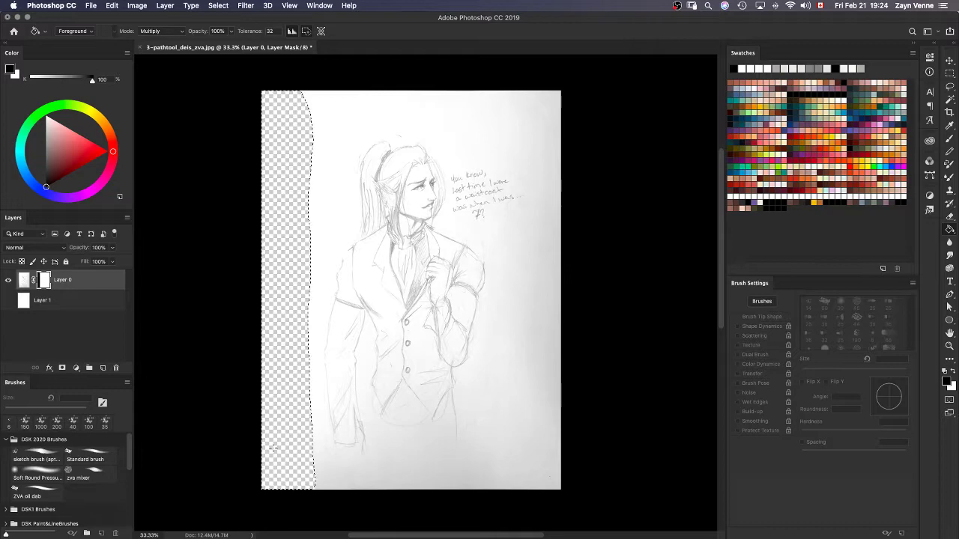
pyautogui.press('m')
pyautogui.hotkey('ctrl', 'd')
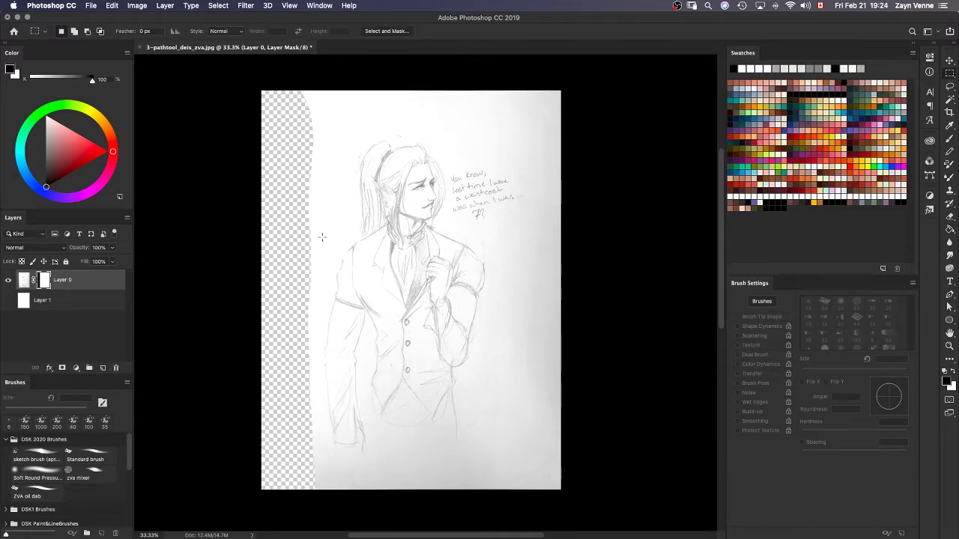
# Show white Layer 1 and soften the lower spine edge on Layer 0's mask with the Soft Round Pressure brush in black, enlarged to 200 px.
pyautogui.click(9, 300)
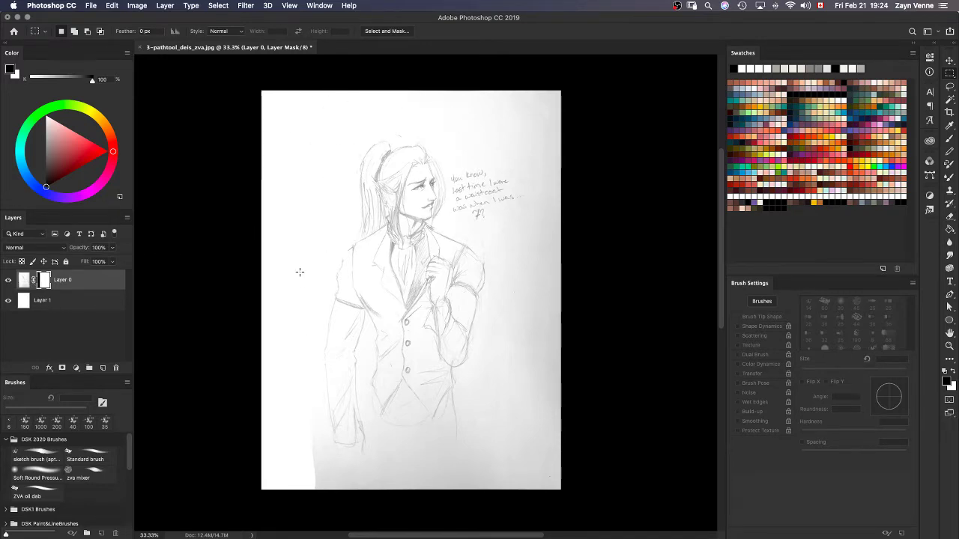
pyautogui.press('b')
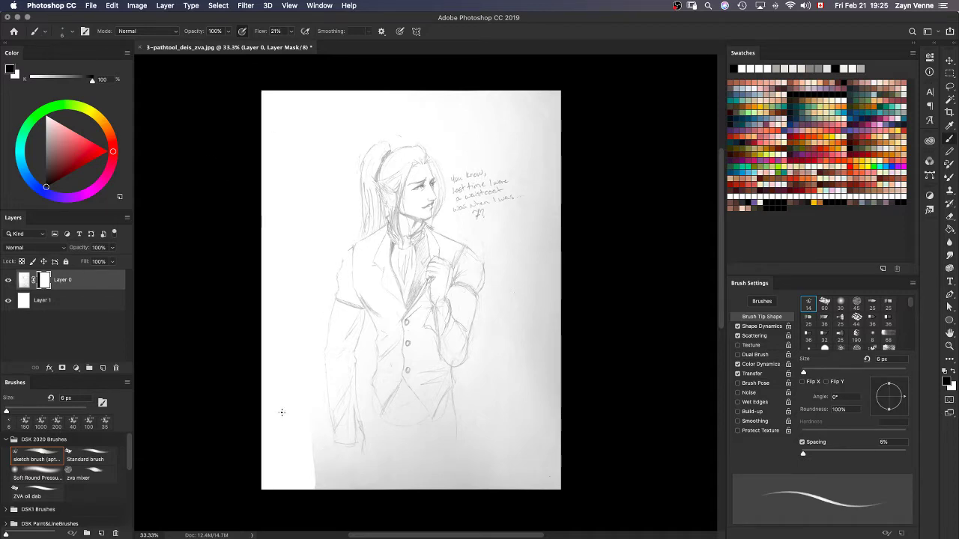
pyautogui.click(39, 478)
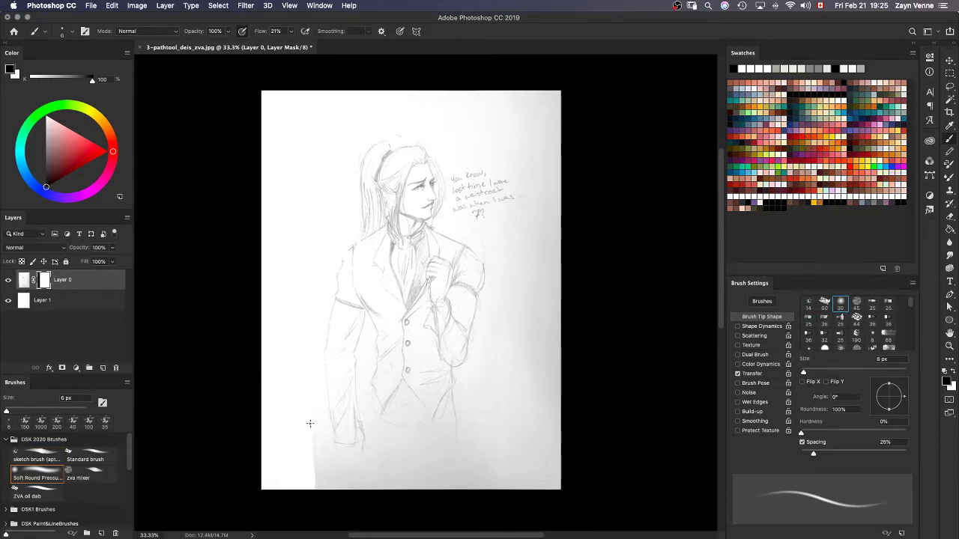
pyautogui.press(']')
pyautogui.press(']')
pyautogui.press(']')
pyautogui.press(']')
pyautogui.press(']')
pyautogui.press(']')
pyautogui.press(']')
pyautogui.press(']')
pyautogui.press(']')
pyautogui.press(']')
pyautogui.press(']')
pyautogui.press(']')
pyautogui.press(']')
pyautogui.press(']')
pyautogui.press(']')
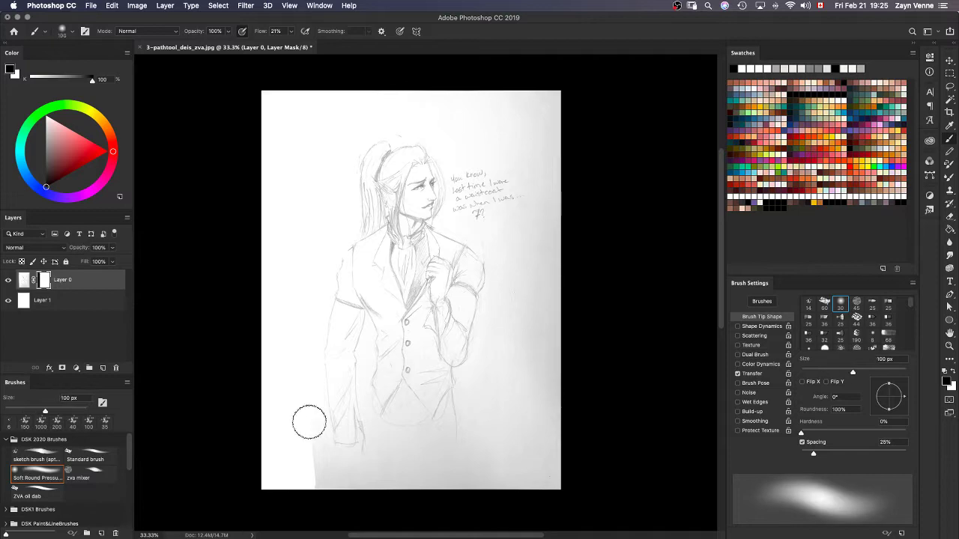
pyautogui.press(']')
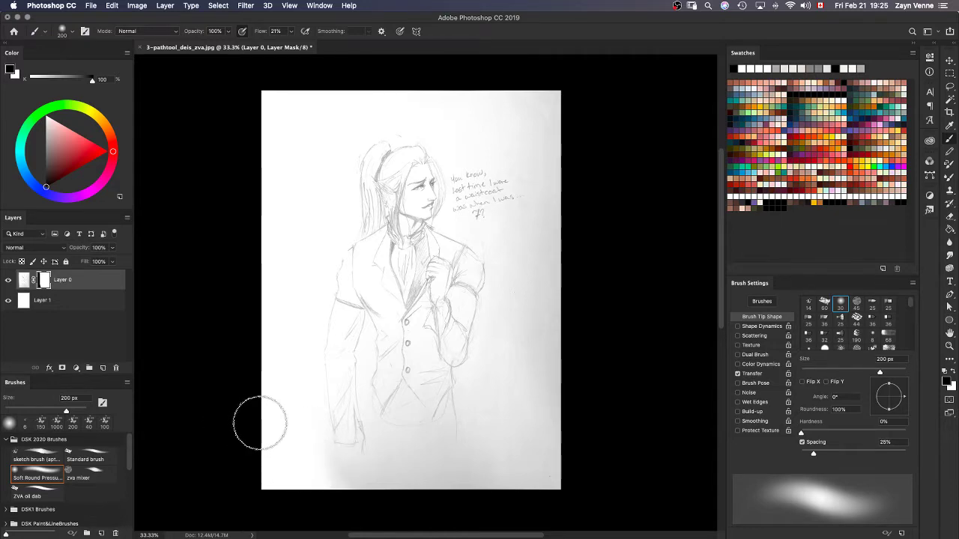
# Paint black strokes on Layer 0's mask across the full width of the page below the waistcoat to hide its lower part.
pyautogui.moveTo(355, 426); pyautogui.dragTo(557, 424)
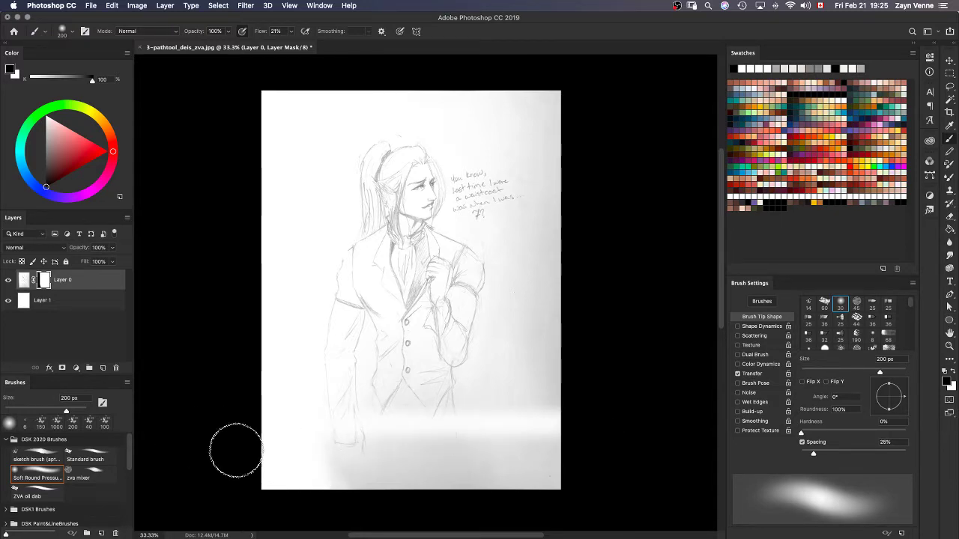
pyautogui.moveTo(322, 461); pyautogui.dragTo(597, 449)
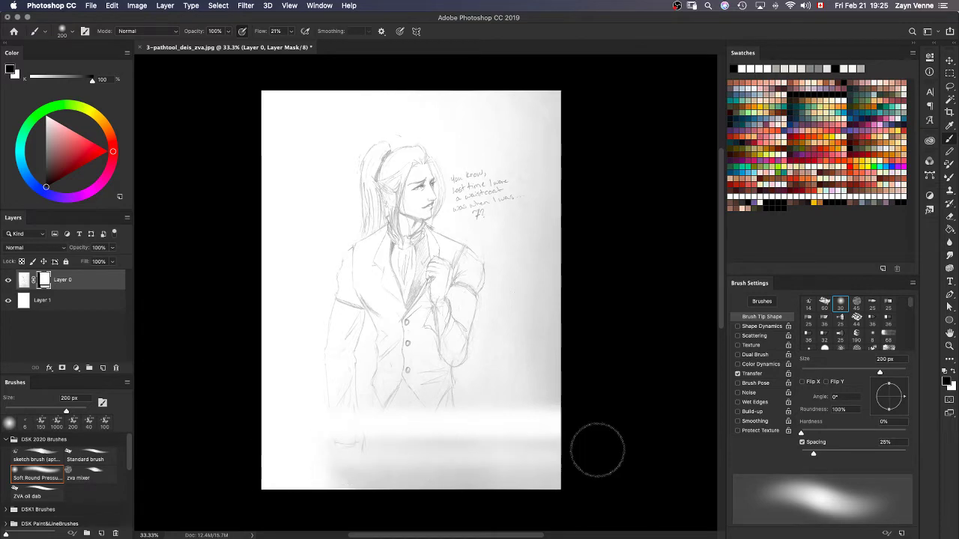
pyautogui.moveTo(263, 442)
pyautogui.mouseDown()
pyautogui.moveTo(464, 437)
pyautogui.moveTo(254, 432)
pyautogui.moveTo(608, 428)
pyautogui.mouseUp()
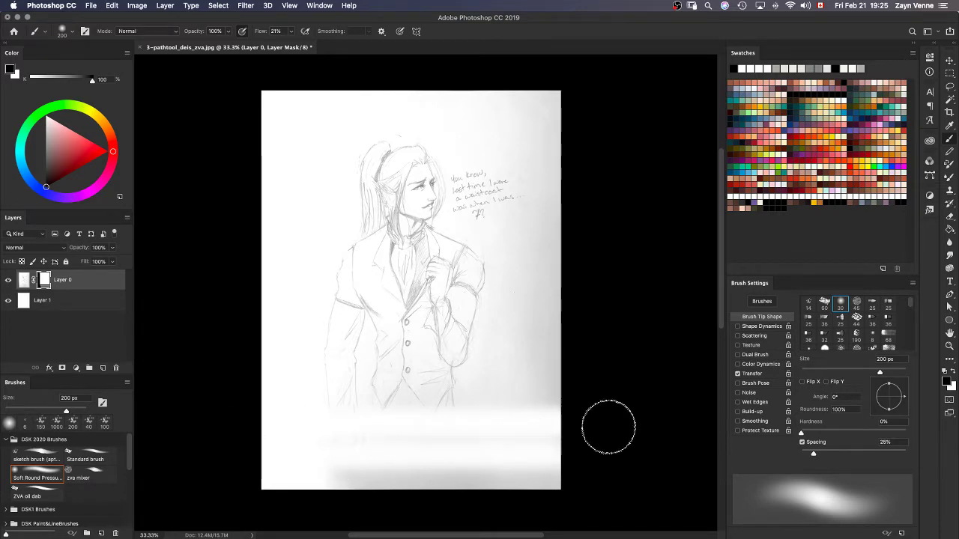
pyautogui.moveTo(356, 466)
pyautogui.mouseDown()
pyautogui.moveTo(438, 475)
pyautogui.moveTo(292, 483)
pyautogui.mouseUp()
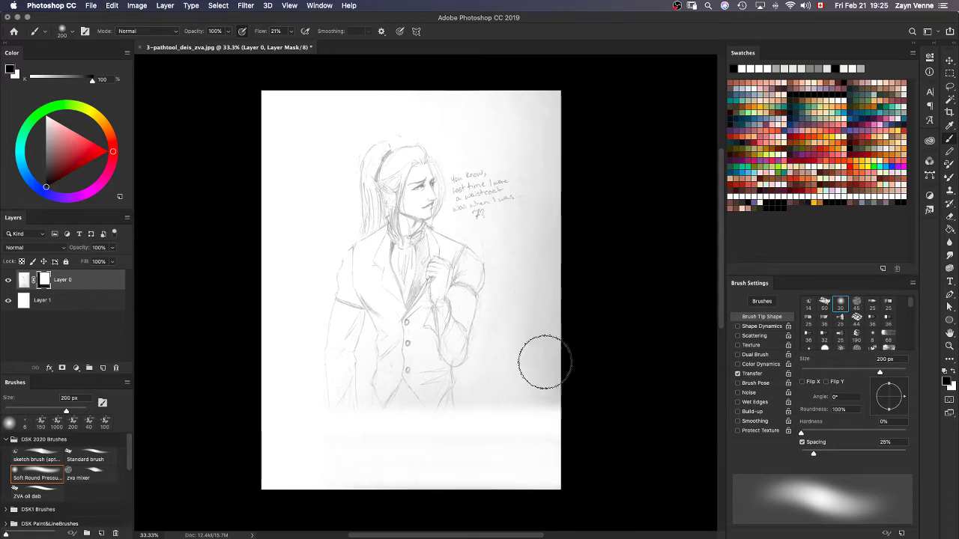
# Try painting black on the mask over the gray shadow beside the figure's bent elbow, and undo the painting.
pyautogui.moveTo(516, 364)
pyautogui.mouseDown()
pyautogui.moveTo(524, 396)
pyautogui.moveTo(549, 367)
pyautogui.mouseUp()
pyautogui.press('l')
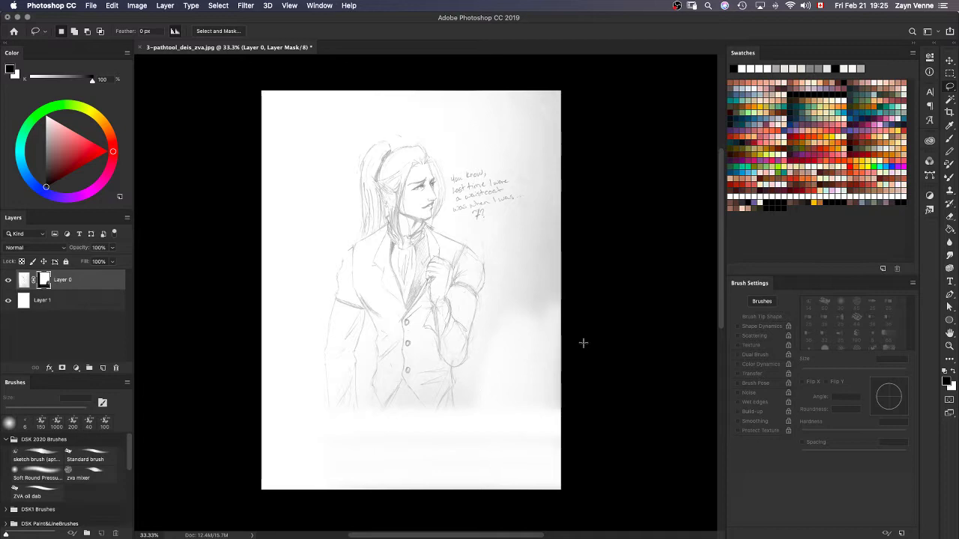
pyautogui.press('super+z')
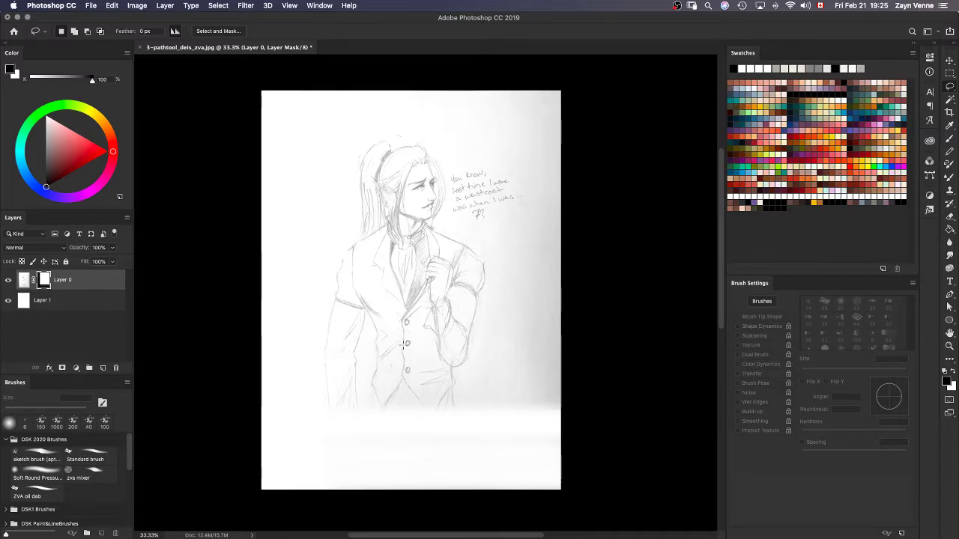
# Disable Layer 0's mask to compare with the original page, and re-enable it.
pyautogui.rightClick(44, 285)
pyautogui.click(75, 284)
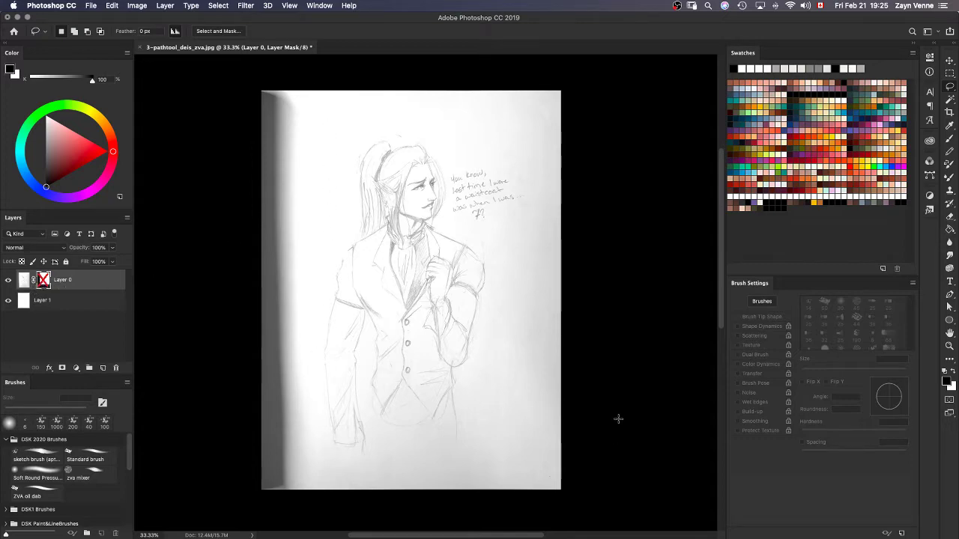
pyautogui.keyDown('shift'); pyautogui.click(44, 281); pyautogui.keyUp('shift')
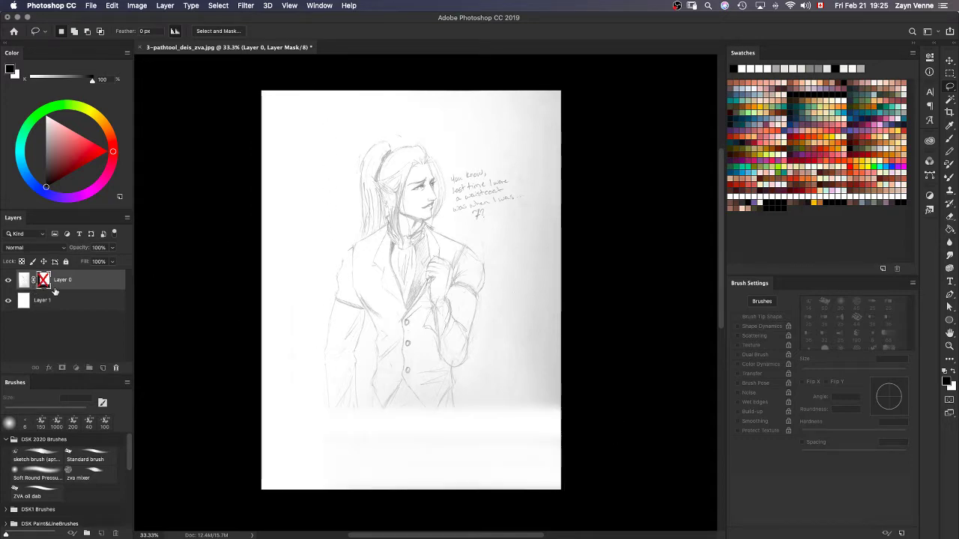
# Paint 52% gray on Layer 0's mask with a 300 px soft brush to partly restore the lower figure, and set the gray to 72%.
pyautogui.click(62, 81)
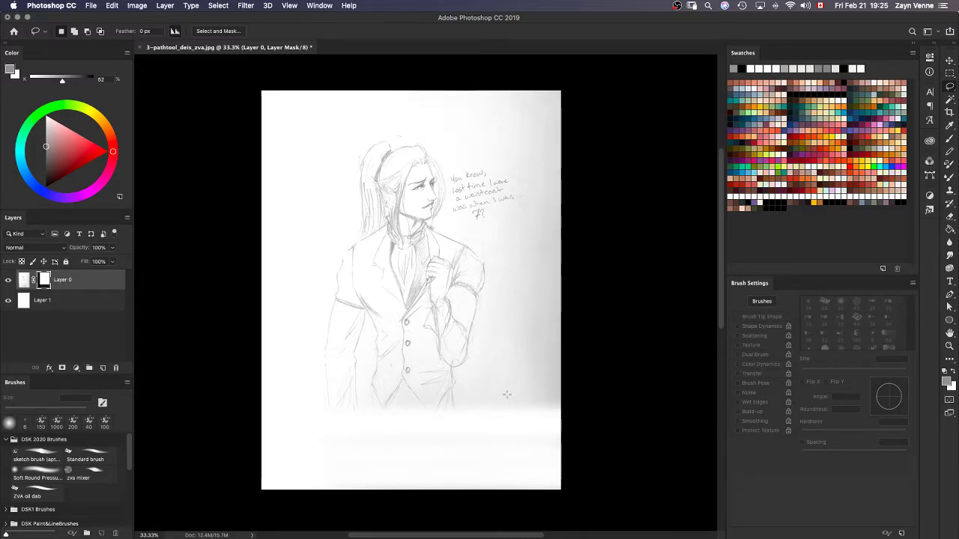
pyautogui.press('b')
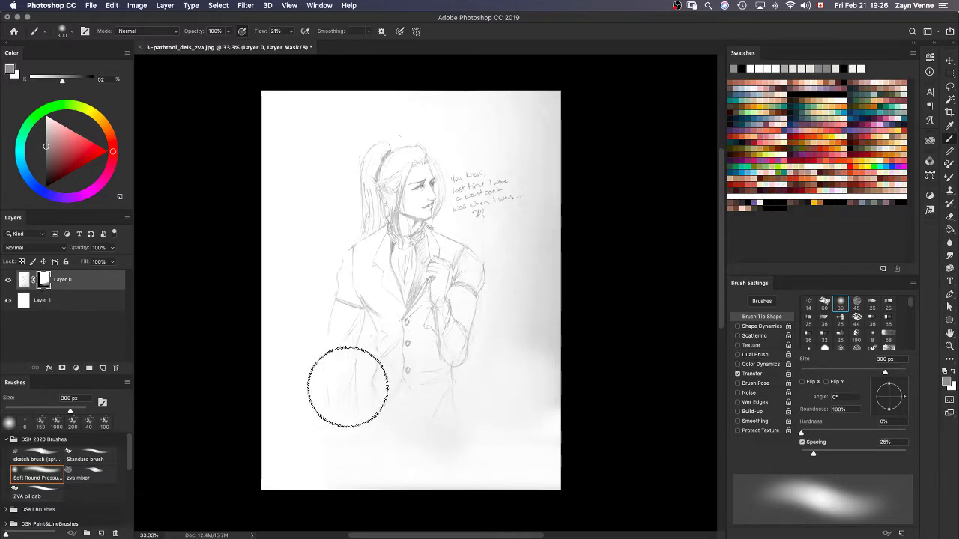
pyautogui.moveTo(346, 412)
pyautogui.mouseDown()
pyautogui.moveTo(317, 422)
pyautogui.moveTo(298, 385)
pyautogui.moveTo(349, 427)
pyautogui.moveTo(331, 410)
pyautogui.mouseUp()
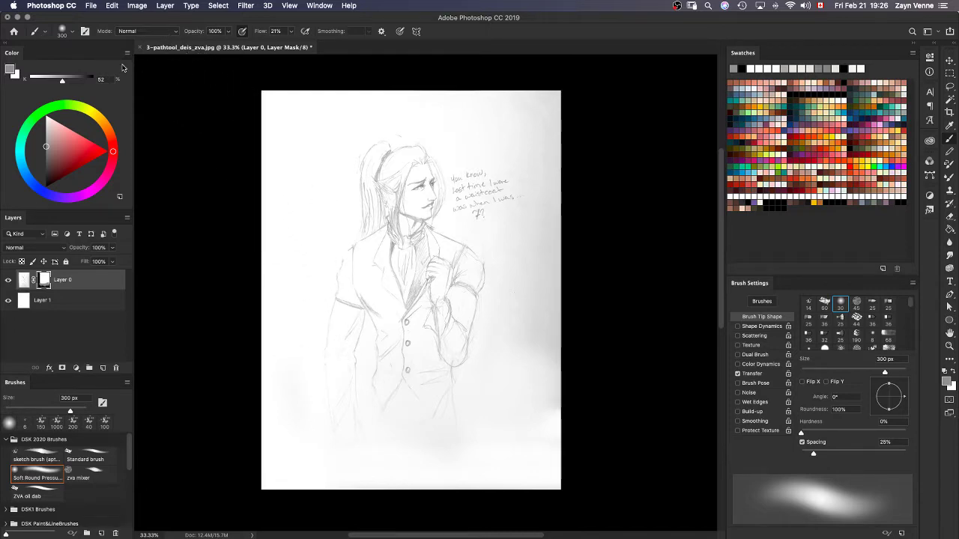
pyautogui.click(63, 81)
pyautogui.moveTo(63, 81); pyautogui.dragTo(74, 81)
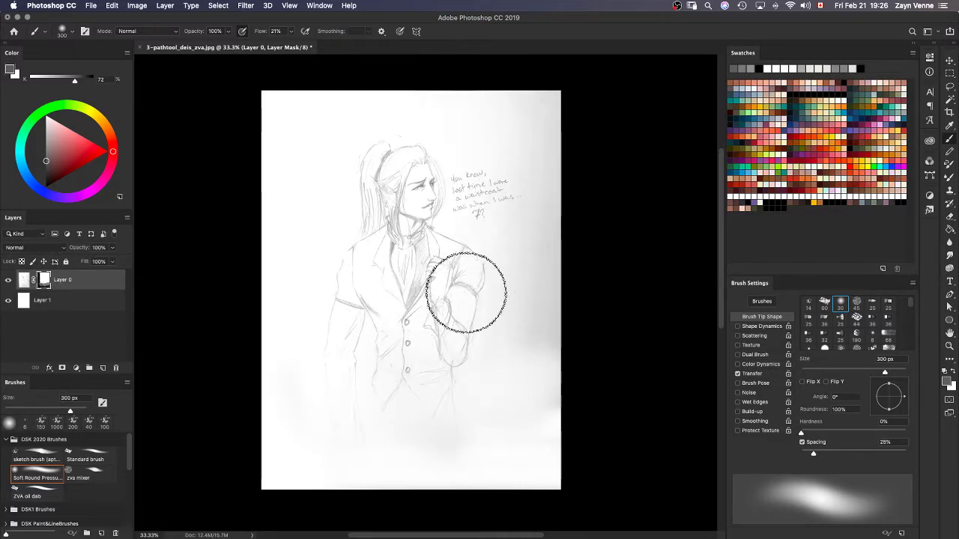
# Try changing the overlay opacity in Layer 0's mask display options, cancel, and switch Quick Mask mode on and off.
pyautogui.rightClick(42, 279)
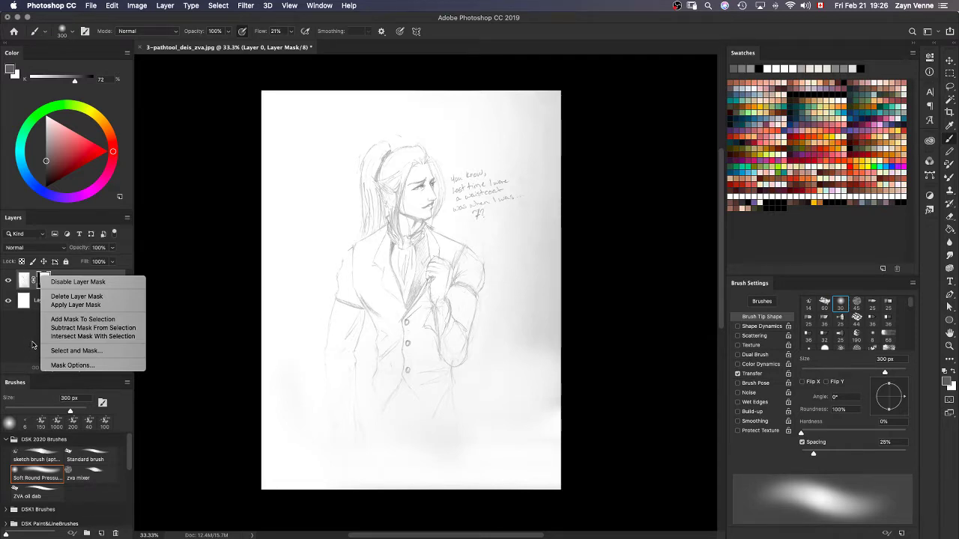
pyautogui.click(63, 368)
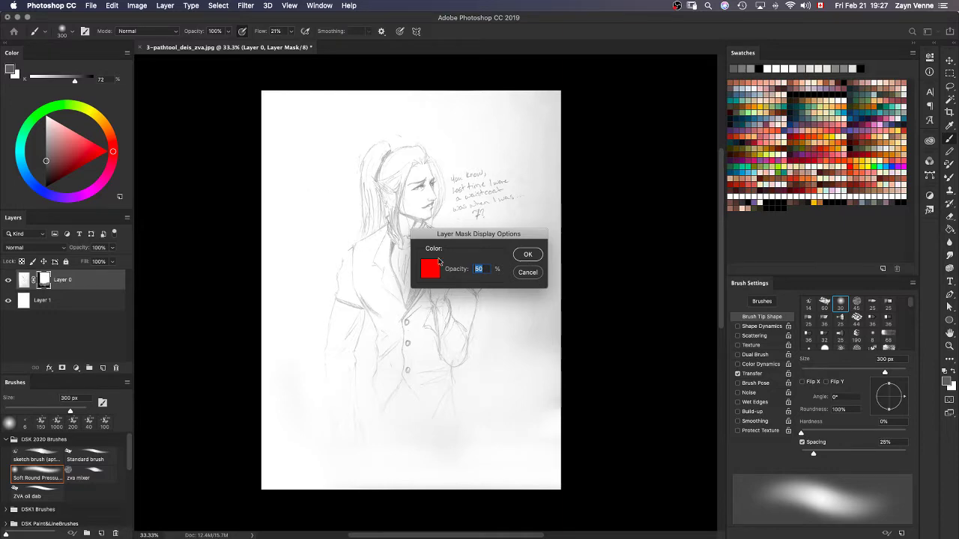
pyautogui.moveTo(447, 271); pyautogui.dragTo(458, 271)
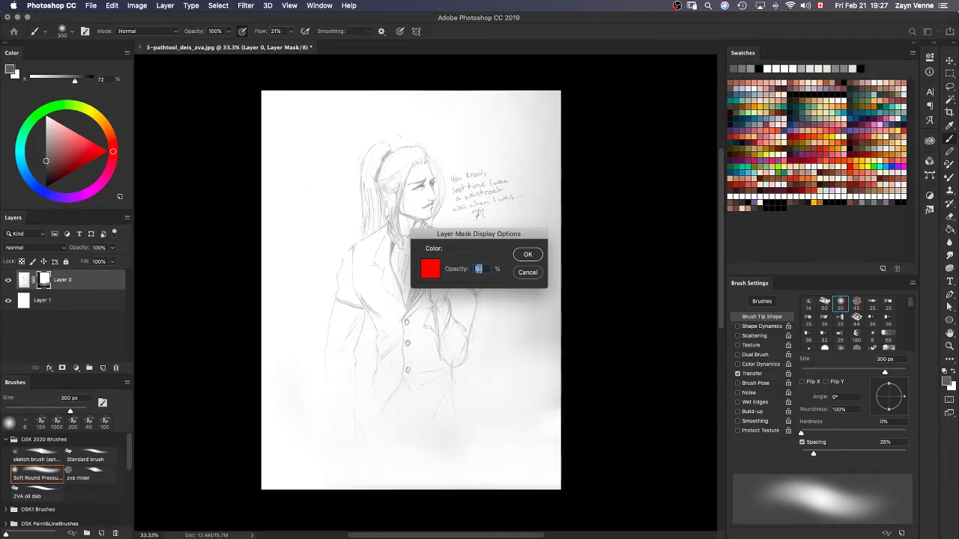
pyautogui.click(527, 273)
pyautogui.press('q')
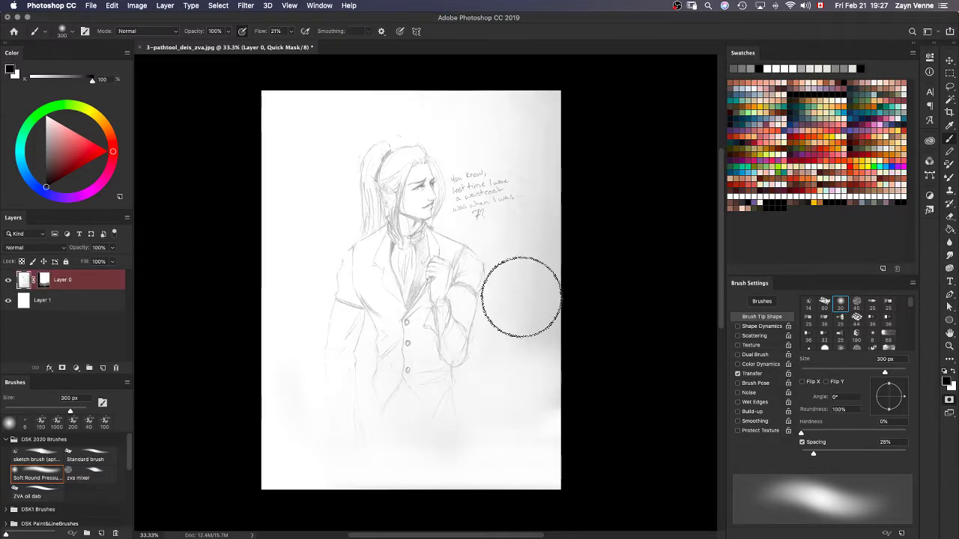
pyautogui.press('q')
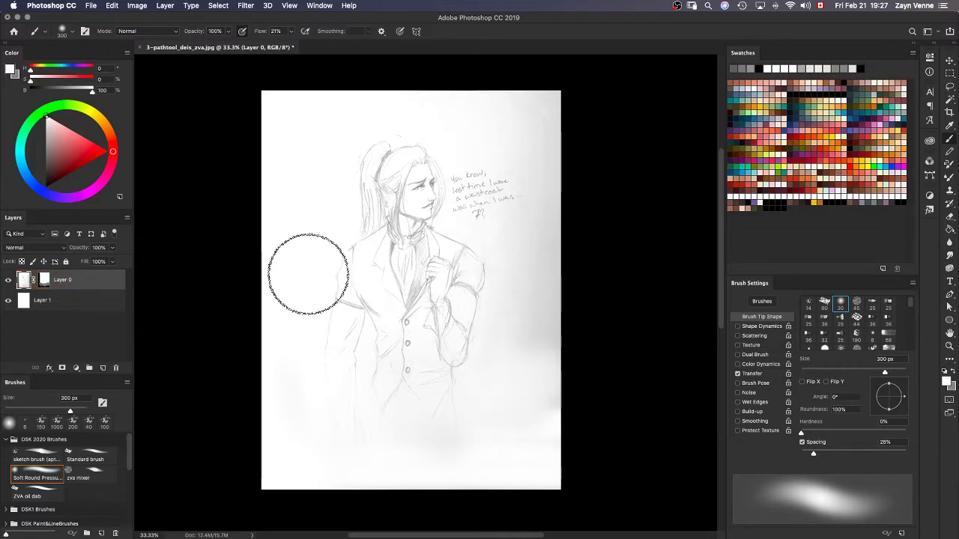
# Review the overlay color and opacity in Layer 0's mask display options and accept them as they are.
pyautogui.rightClick(61, 280)
pyautogui.click(44, 280)
pyautogui.rightClick(44, 280)
pyautogui.click(64, 367)
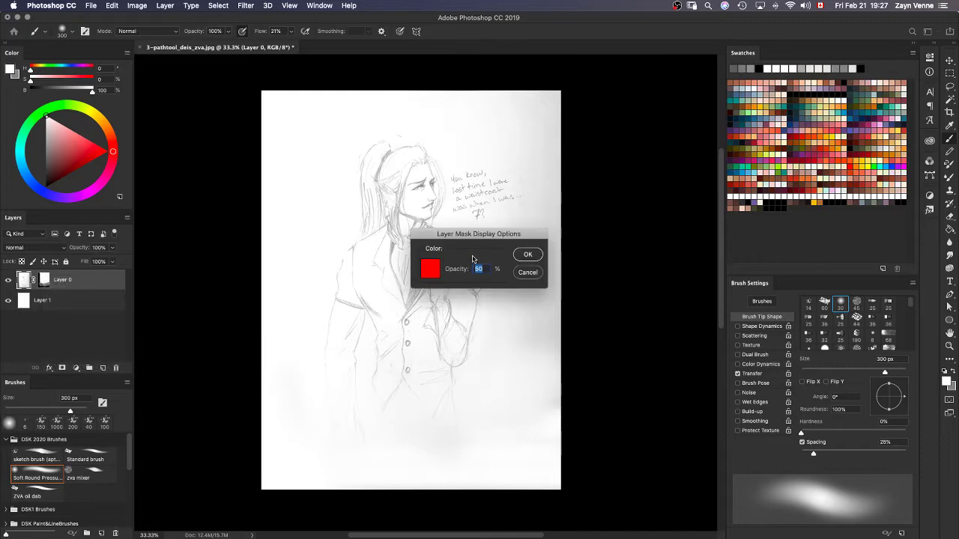
pyautogui.click(527, 255)
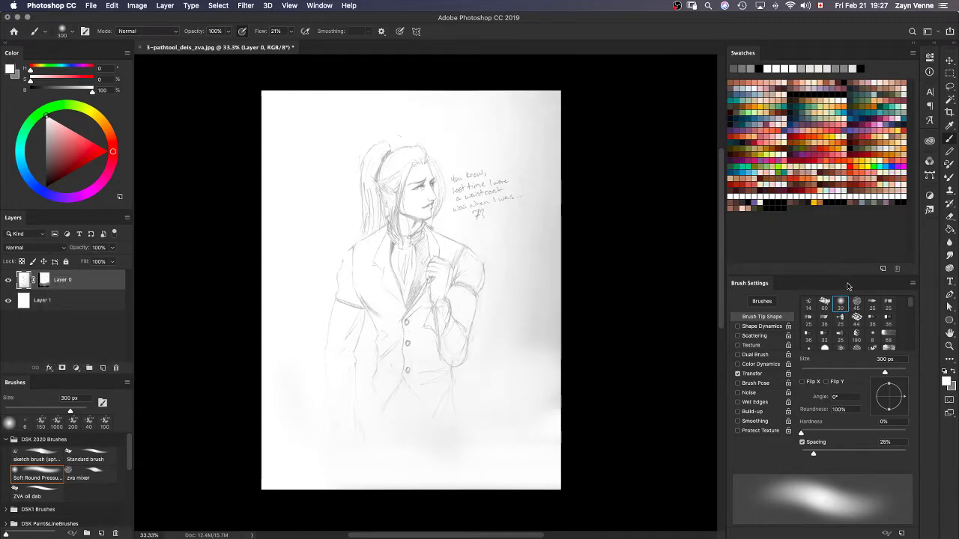
# Bring up the document's full list of channels and select the Layer 0 Mask channel.
pyautogui.click(291, 6)
pyautogui.moveTo(165, 6)
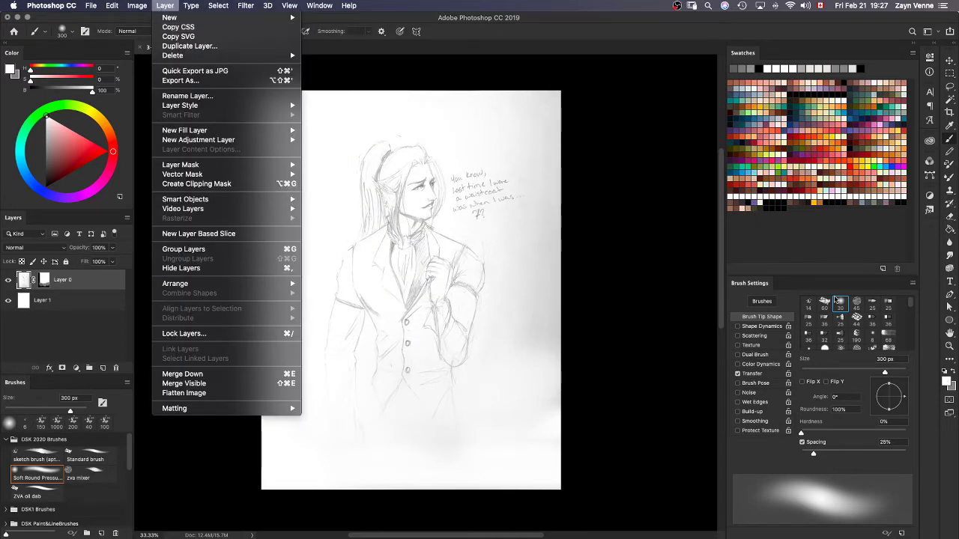
pyautogui.click(928, 195)
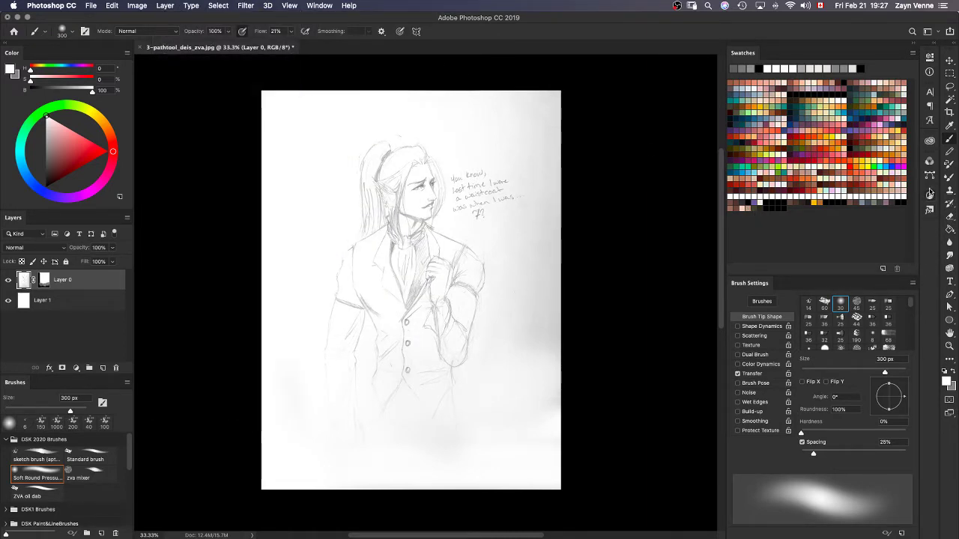
pyautogui.click(930, 160)
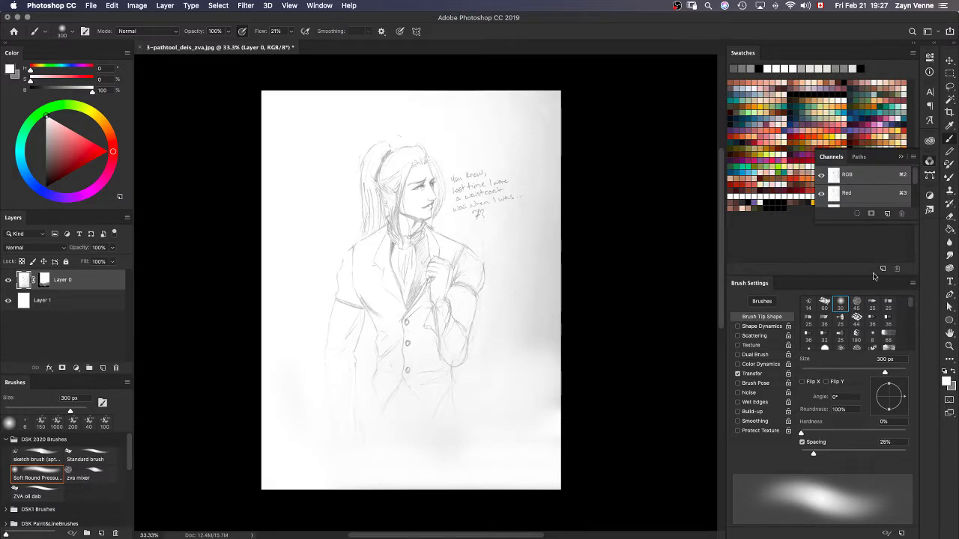
pyautogui.moveTo(911, 182); pyautogui.dragTo(914, 412)
pyautogui.click(854, 248)
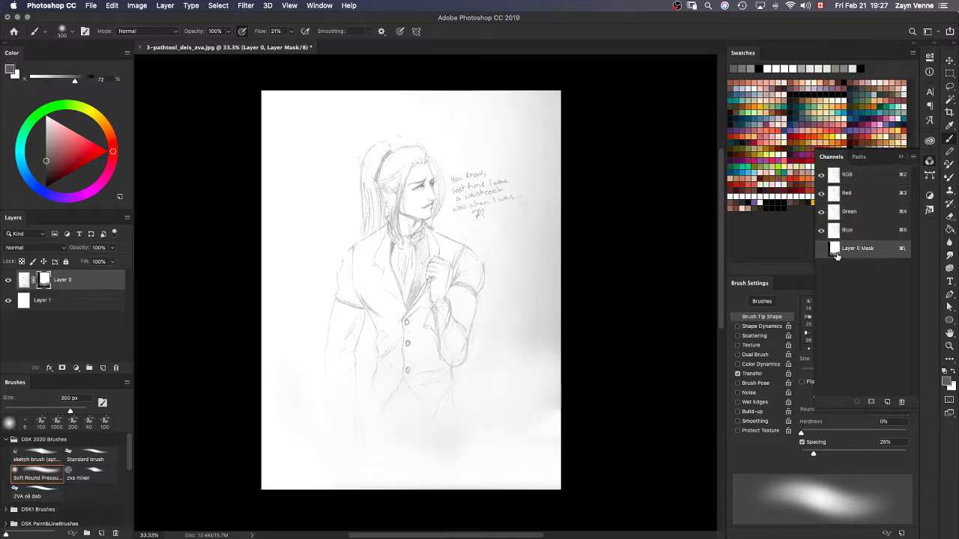
# Show Layer 0's mask as a color overlay and change the overlay color to blue.
pyautogui.click(821, 249)
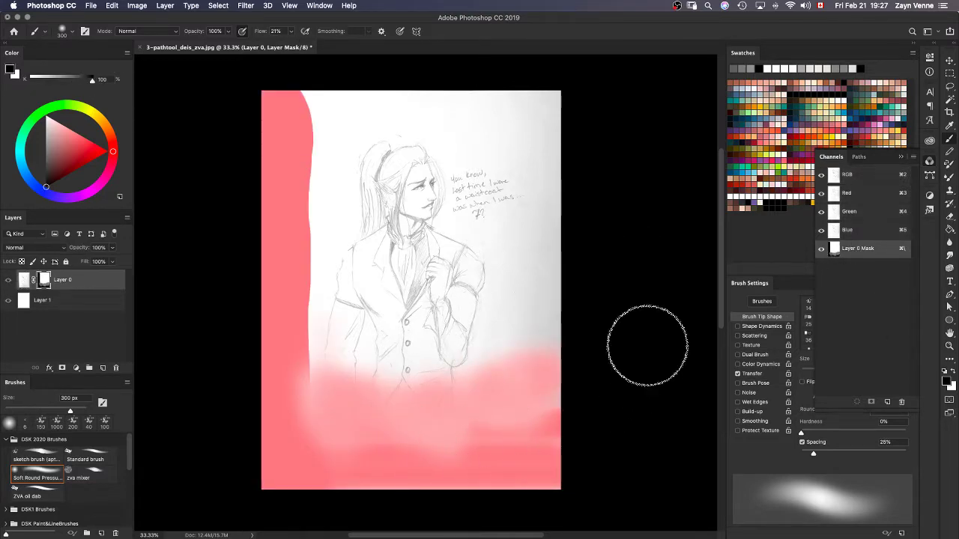
pyautogui.rightClick(42, 279)
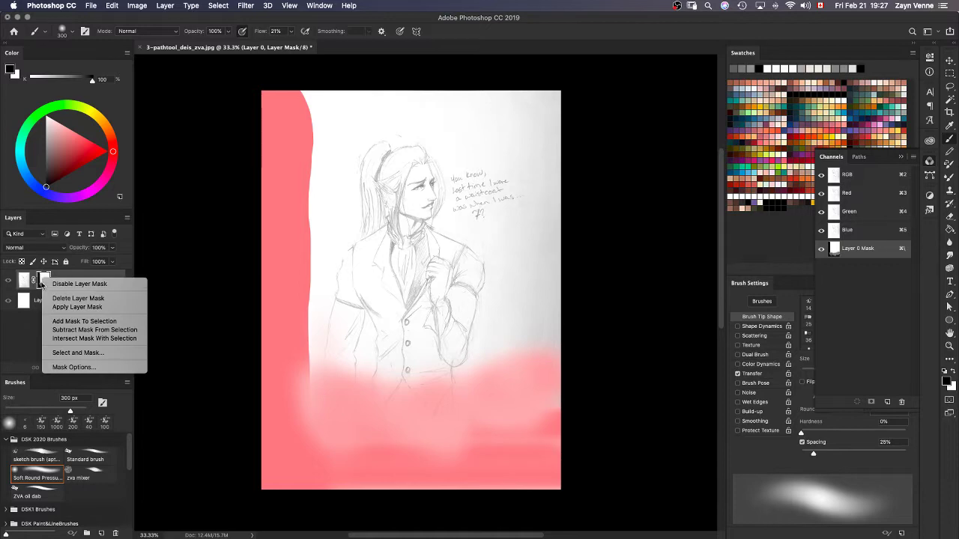
pyautogui.click(73, 368)
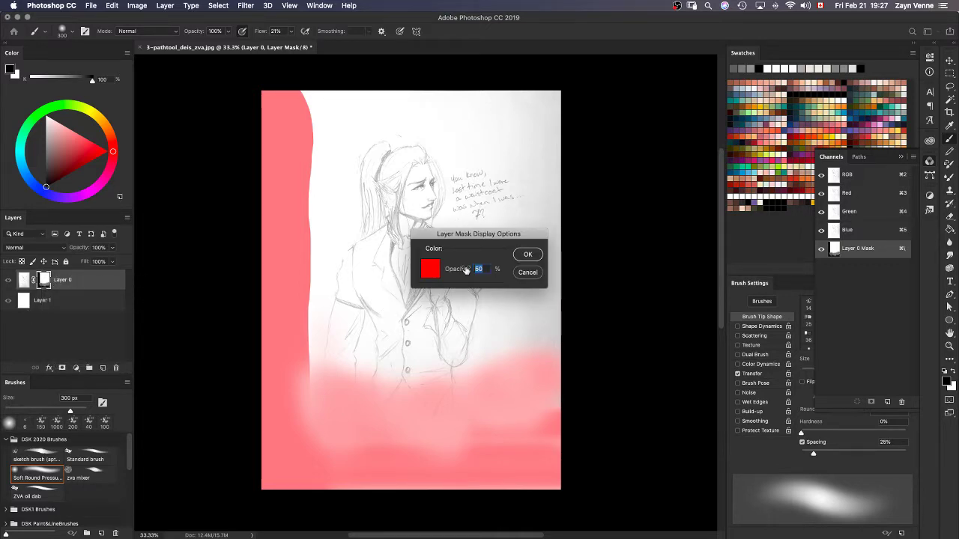
pyautogui.click(434, 274)
pyautogui.moveTo(718, 126); pyautogui.dragTo(717, 116)
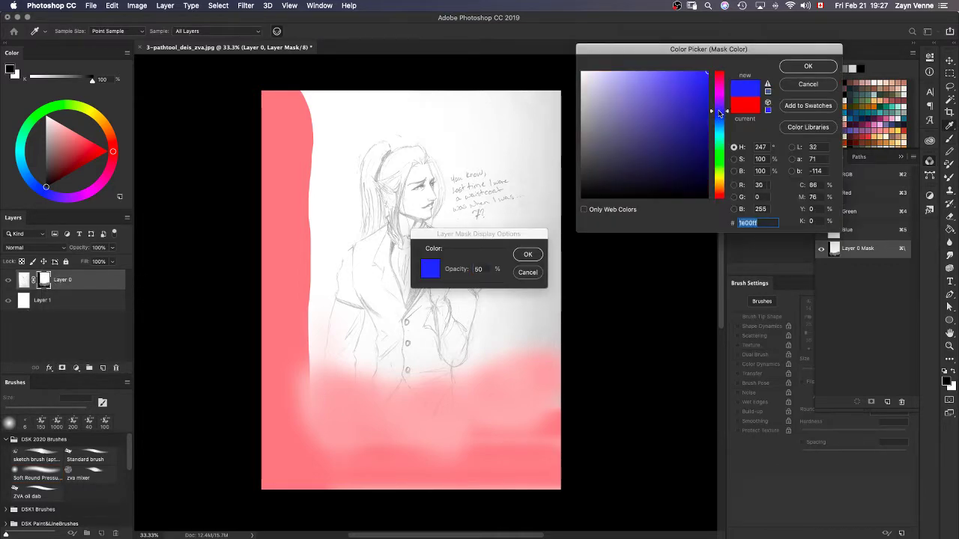
pyautogui.click(808, 65)
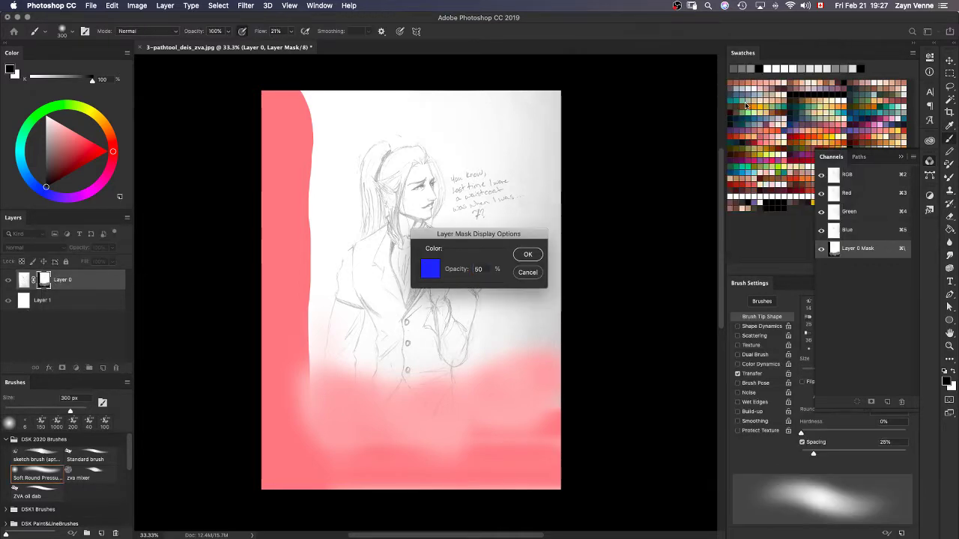
pyautogui.click(527, 255)
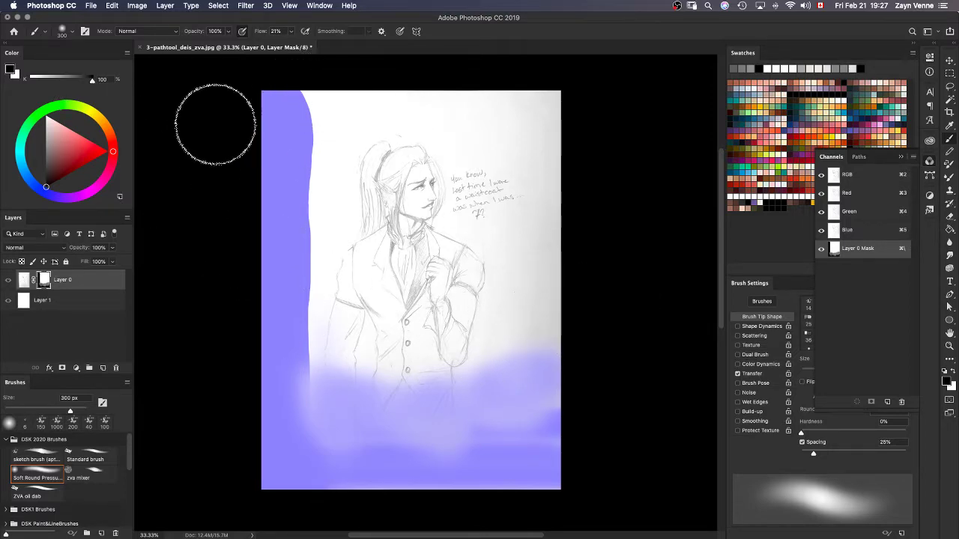
# Paint black on Layer 0's mask along the page's left edge and across its bottom with the soft round brush.
pyautogui.click(90, 81)
pyautogui.moveTo(247, 94)
pyautogui.mouseDown()
pyautogui.moveTo(314, 81)
pyautogui.moveTo(316, 96)
pyautogui.moveTo(304, 98)
pyautogui.moveTo(303, 214)
pyautogui.mouseUp()
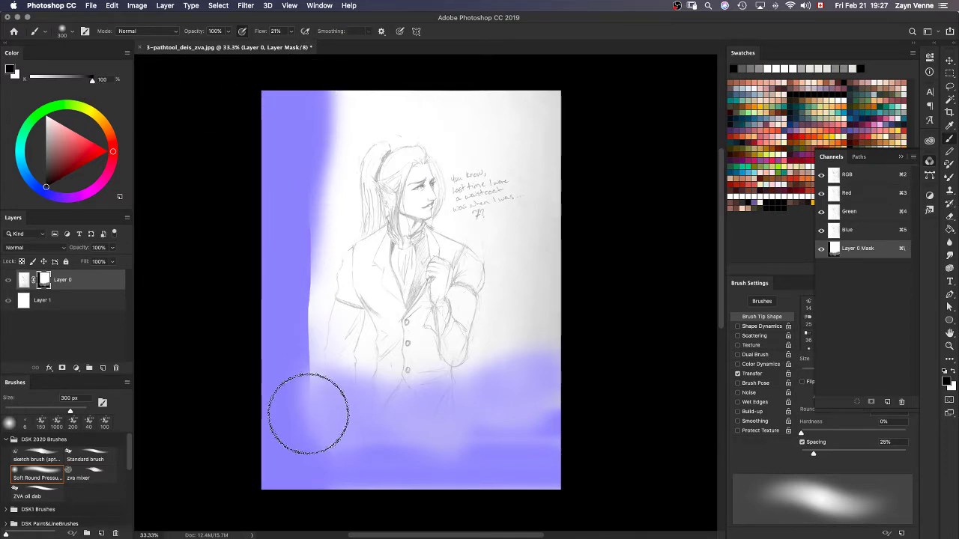
pyautogui.moveTo(609, 459)
pyautogui.mouseDown()
pyautogui.moveTo(537, 407)
pyautogui.moveTo(550, 415)
pyautogui.moveTo(372, 472)
pyautogui.moveTo(367, 460)
pyautogui.moveTo(453, 436)
pyautogui.moveTo(407, 436)
pyautogui.moveTo(490, 433)
pyautogui.mouseUp()
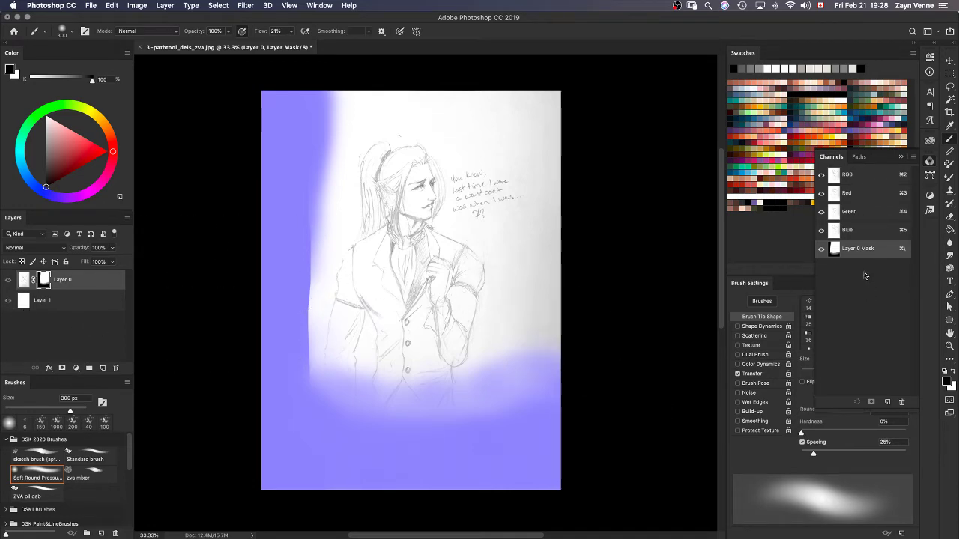
# Target the RGB composite channel with the mask overlay hidden, and bring up the Paths panel with a taller size.
pyautogui.click(880, 178)
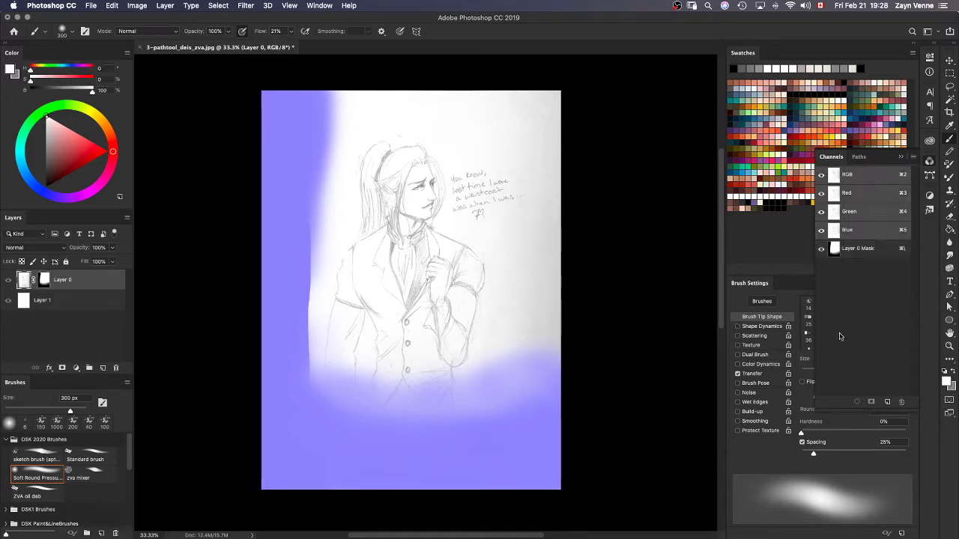
pyautogui.click(821, 249)
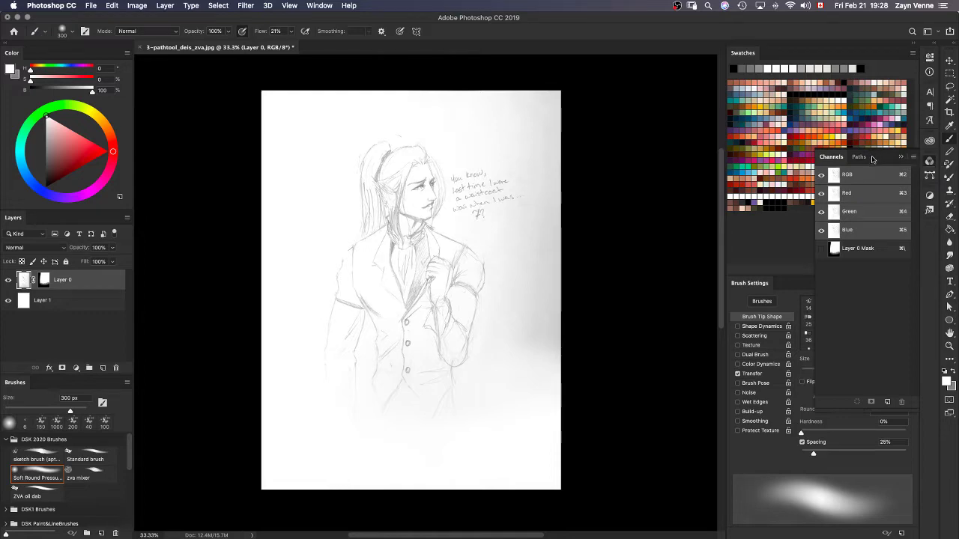
pyautogui.click(860, 157)
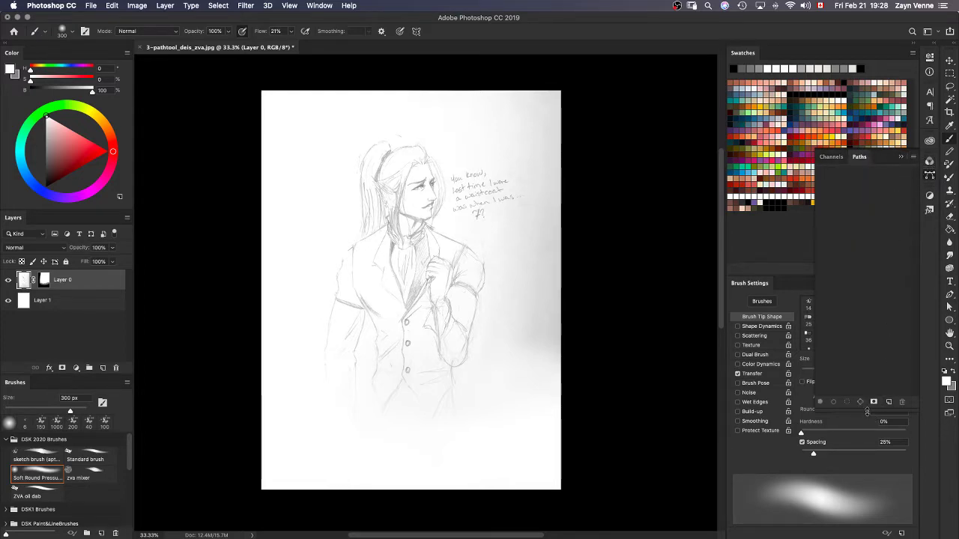
pyautogui.moveTo(866, 411); pyautogui.dragTo(867, 468)
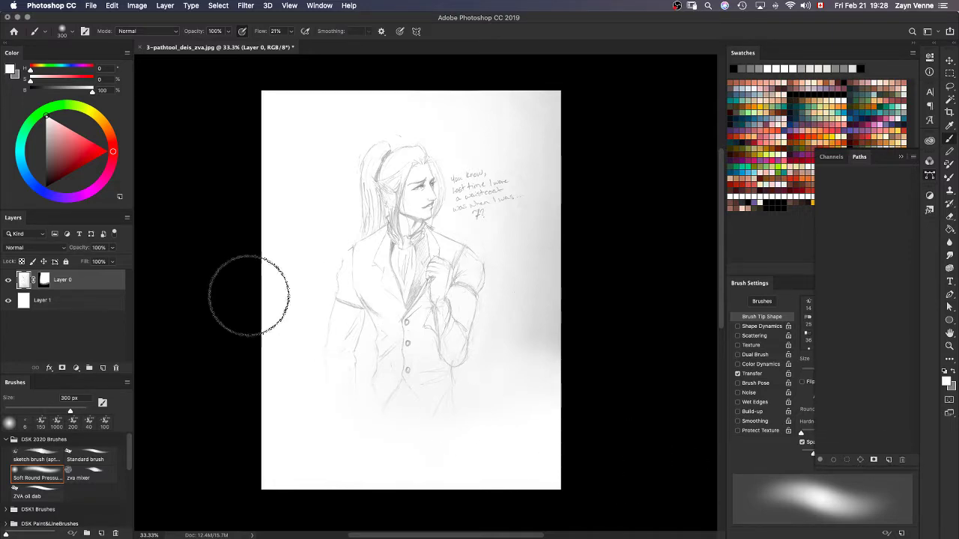
# Choose the sketch brush and create a new layer named "lines" above Layer 0.
pyautogui.click(47, 460)
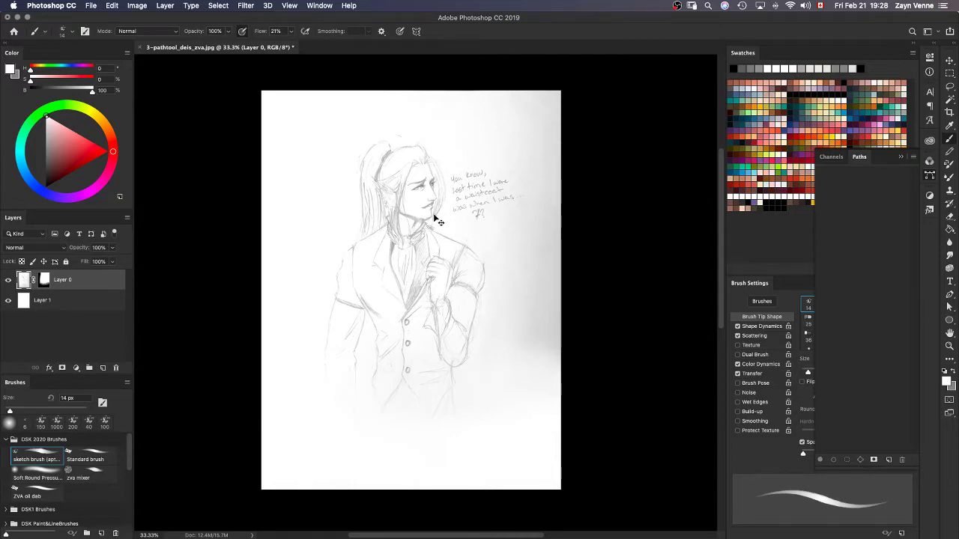
pyautogui.press('super+shift+n')
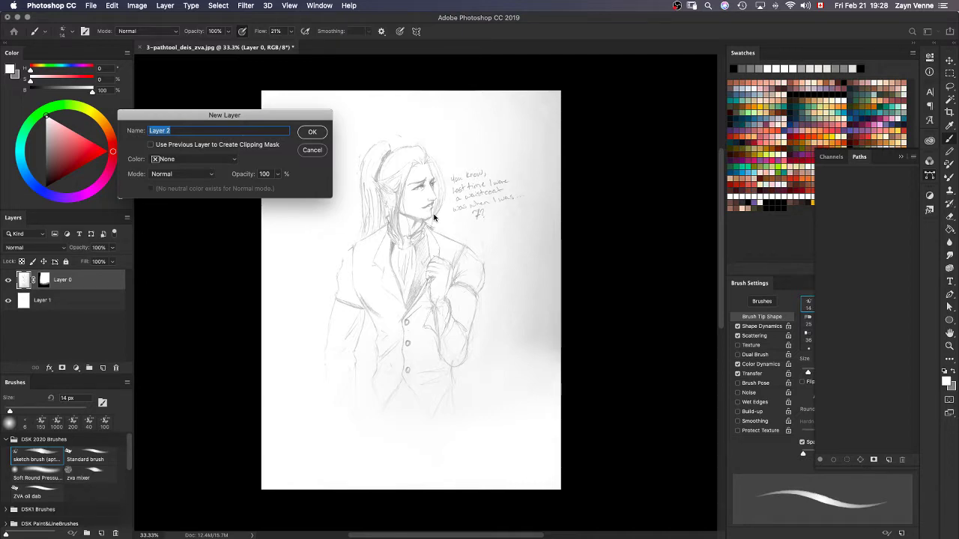
pyautogui.press('BackSpace')
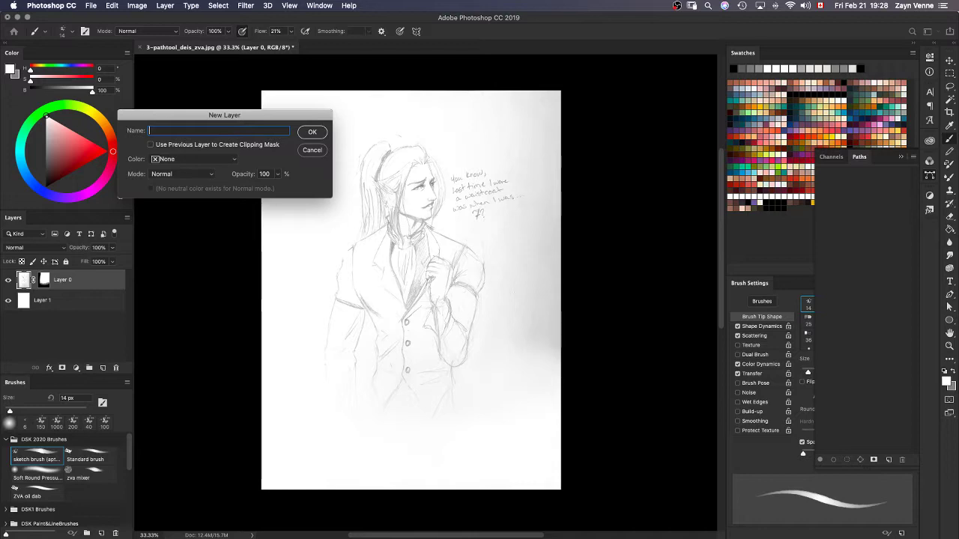
pyautogui.press('Return')
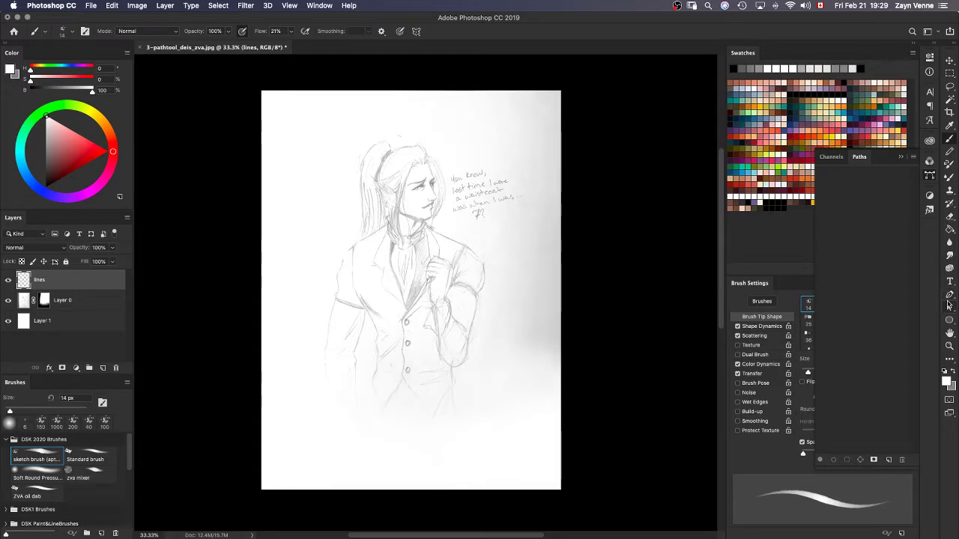
# Activate the Pen tool, then detach the Paths panel as a large floating panel beside the canvas.
pyautogui.click(949, 296)
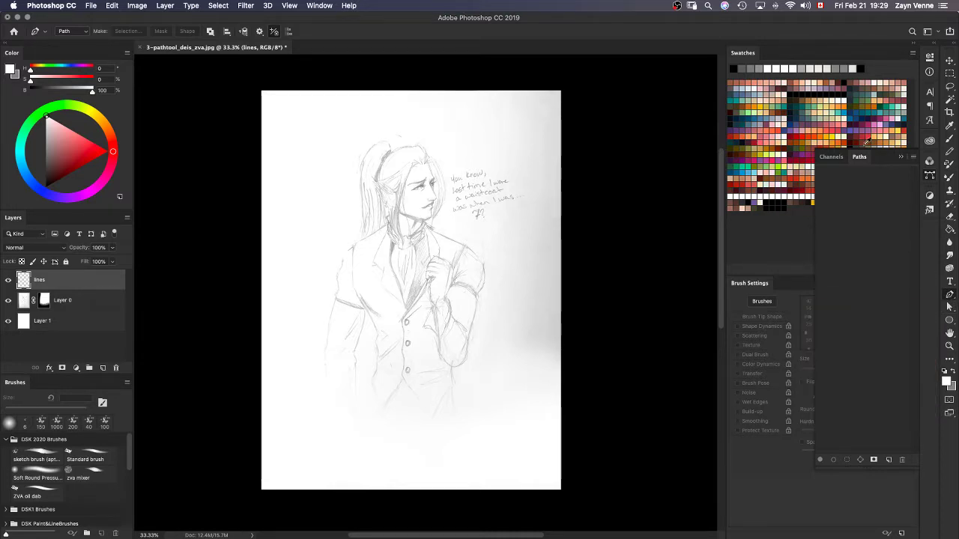
pyautogui.moveTo(861, 157)
pyautogui.mouseDown()
pyautogui.moveTo(735, 45)
pyautogui.moveTo(756, 60)
pyautogui.moveTo(737, 54)
pyautogui.moveTo(690, 80)
pyautogui.moveTo(704, 22)
pyautogui.mouseUp()
pyautogui.click(929, 161)
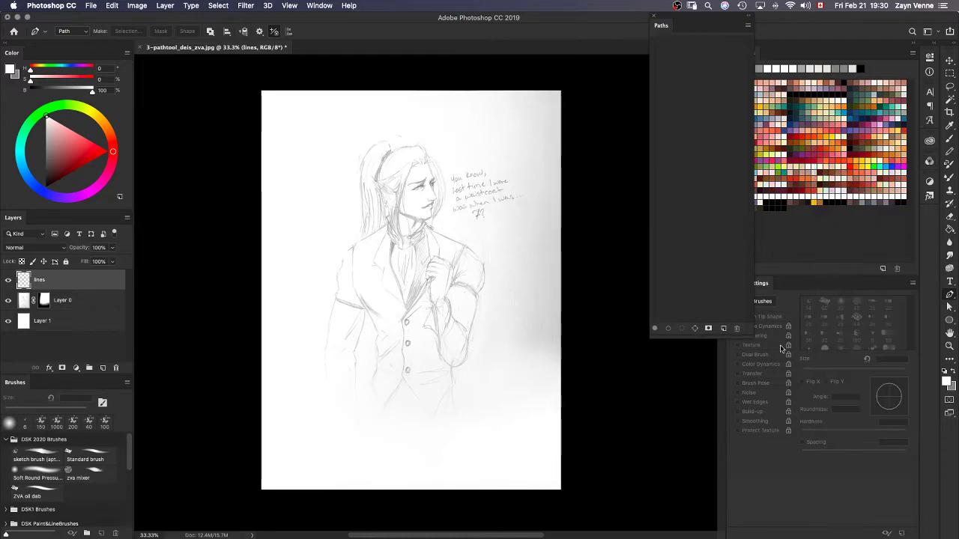
pyautogui.moveTo(754, 338); pyautogui.dragTo(919, 486)
pyautogui.moveTo(845, 21); pyautogui.dragTo(836, 33)
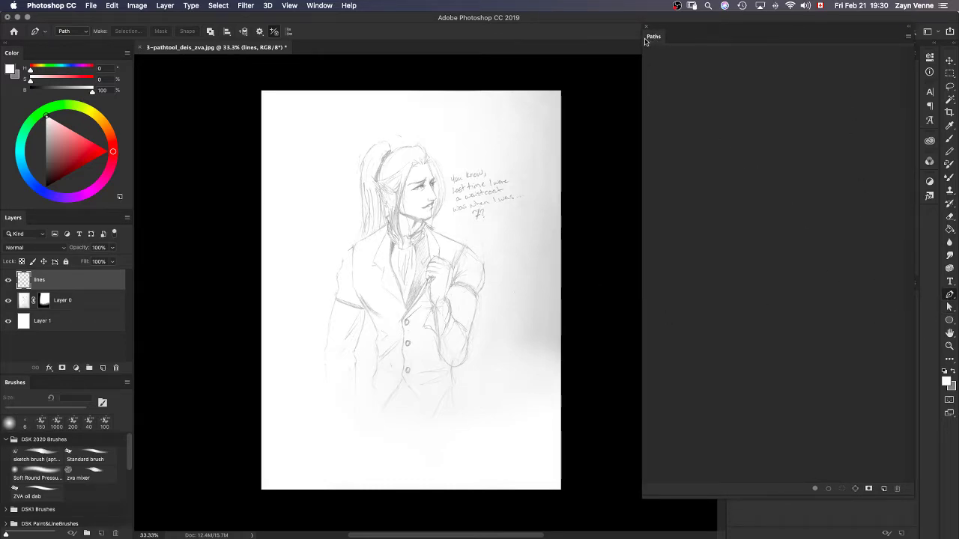
pyautogui.moveTo(642, 38); pyautogui.dragTo(725, 26)
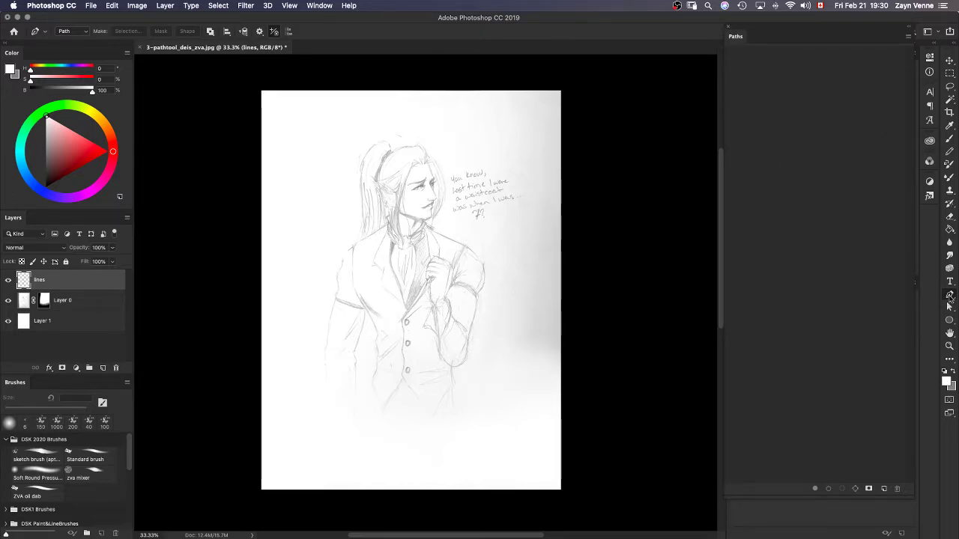
# Try starting a Pen tool path at the character's hairline.
pyautogui.press('super+equal')
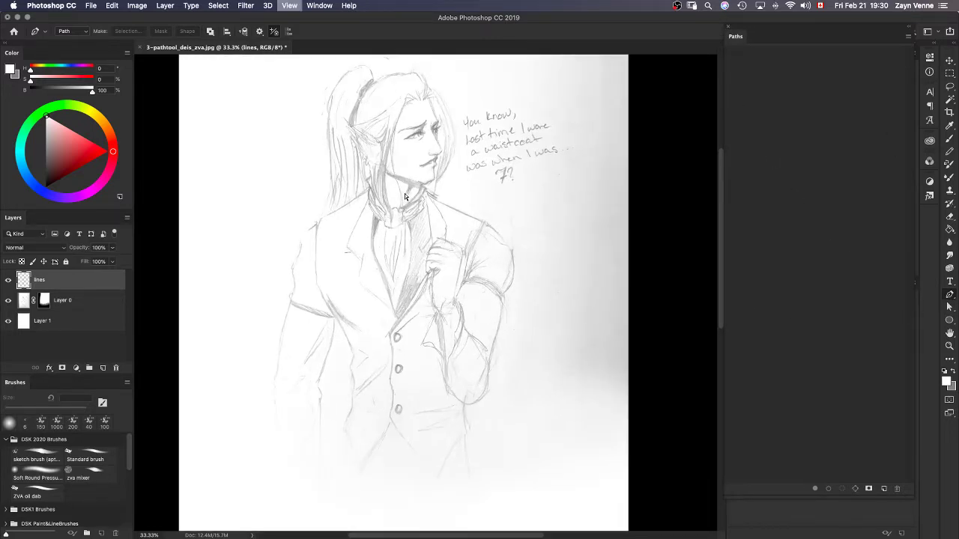
pyautogui.press('super+equal')
pyautogui.press('space')
pyautogui.moveTo(444, 218)
pyautogui.mouseDown()
pyautogui.moveTo(465, 358)
pyautogui.moveTo(475, 365)
pyautogui.mouseUp()
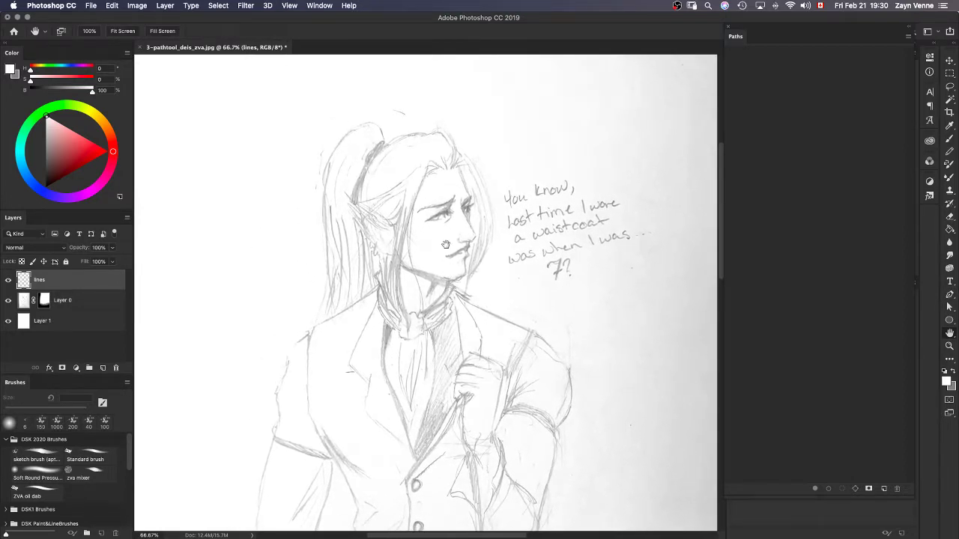
pyautogui.press('p')
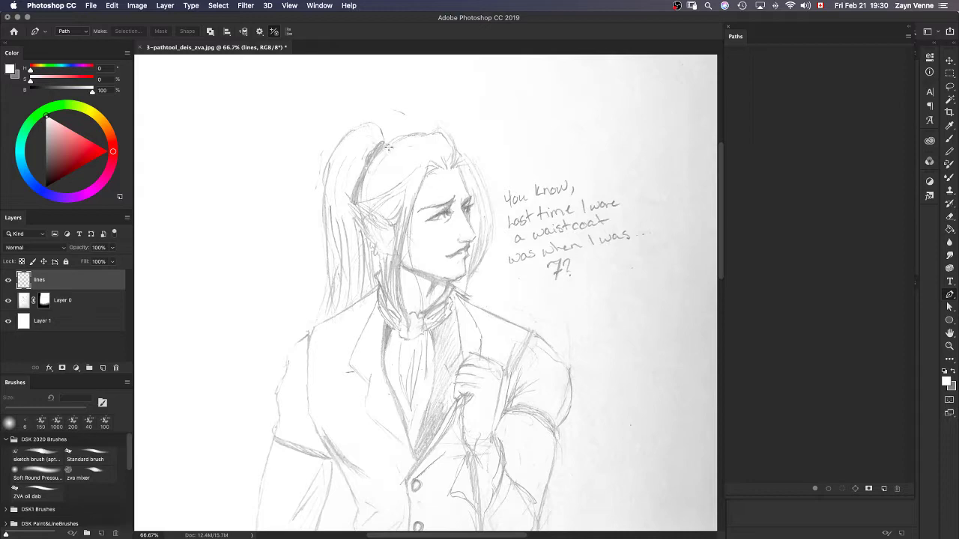
pyautogui.hotkey('shift', 'p')
pyautogui.hotkey('shift', 'p')
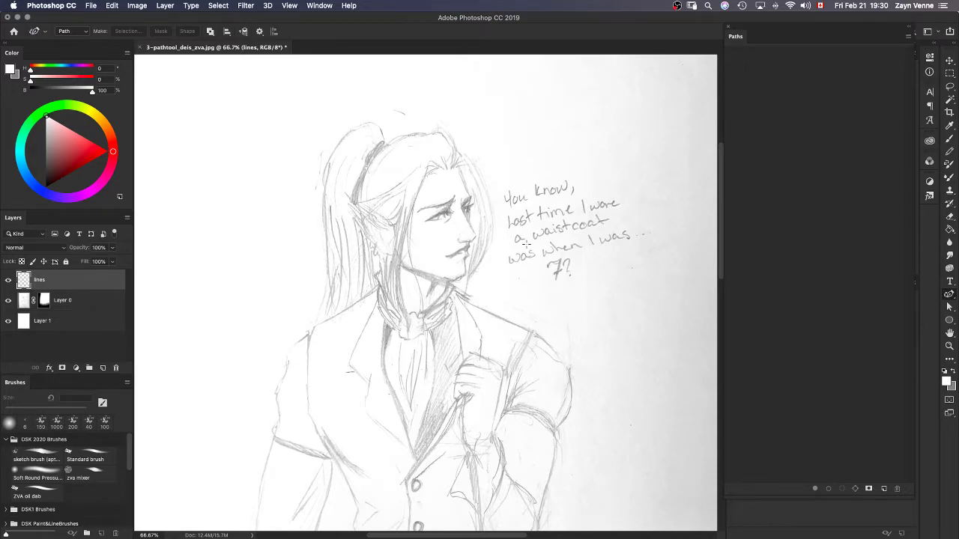
pyautogui.click(948, 296)
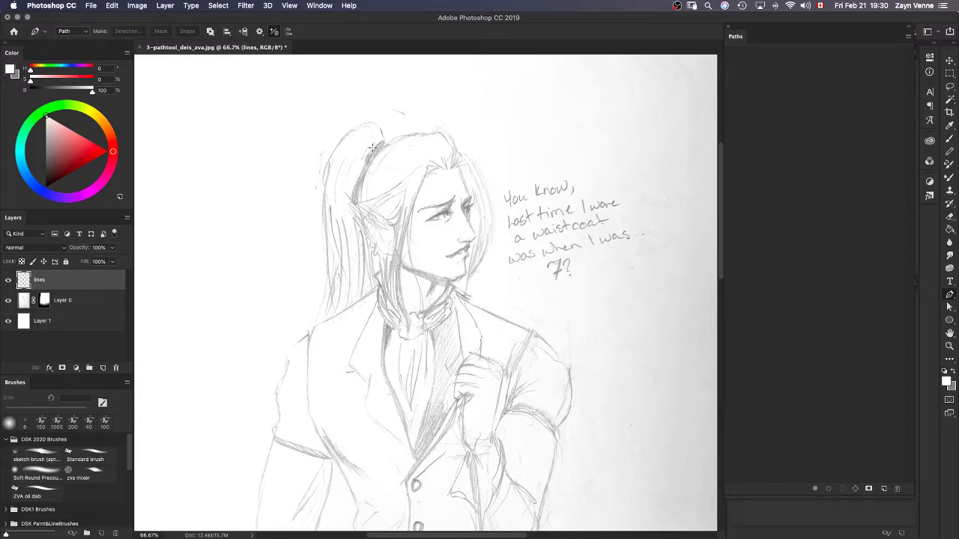
pyautogui.click(443, 169)
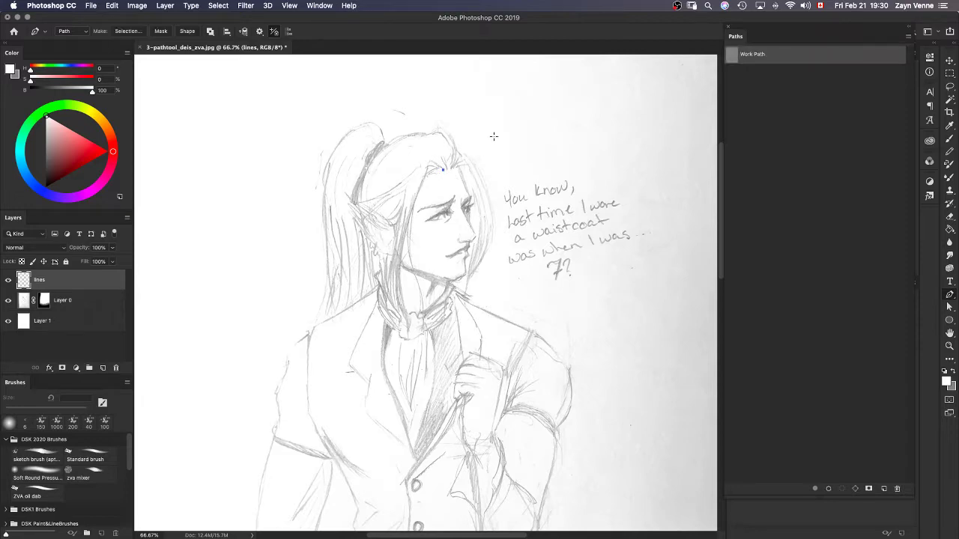
pyautogui.press('super+z')
# Draw a closed, straight-sided path with four anchor points above the handwritten note using the Pen tool.
pyautogui.click(533, 143)
pyautogui.click(578, 71)
pyautogui.click(689, 156)
pyautogui.click(631, 192)
pyautogui.click(533, 143)
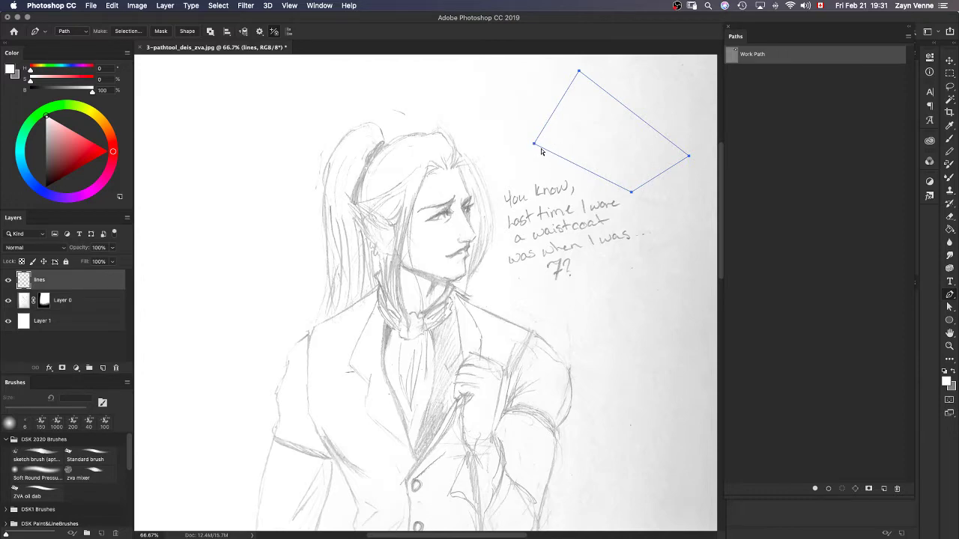
pyautogui.press('super+z')
pyautogui.click(534, 144)
# Reposition the whole four-sided path slightly above the handwritten note.
pyautogui.moveTo(533, 144)
pyautogui.mouseDown()
pyautogui.moveTo(522, 141)
pyautogui.moveTo(518, 160)
pyautogui.moveTo(527, 149)
pyautogui.mouseUp()
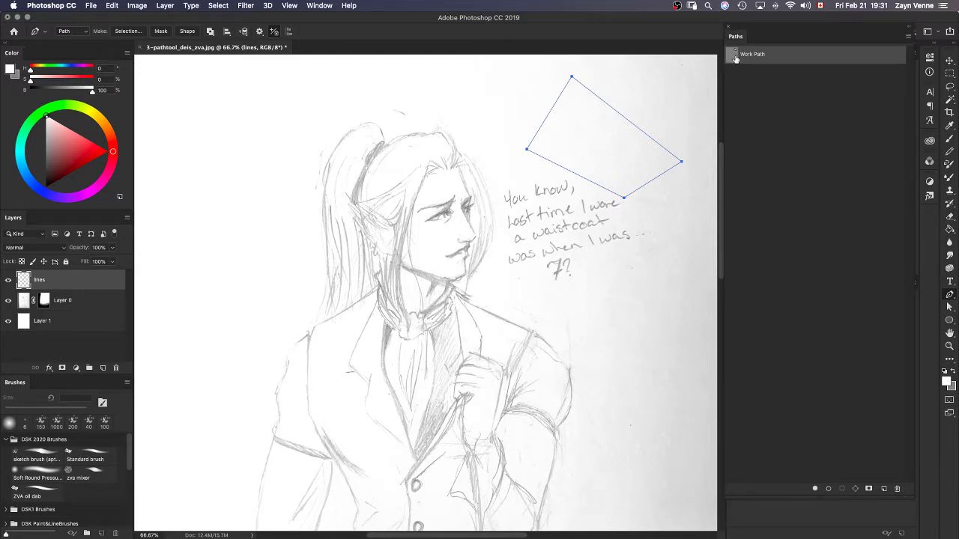
pyautogui.moveTo(571, 80); pyautogui.dragTo(565, 83)
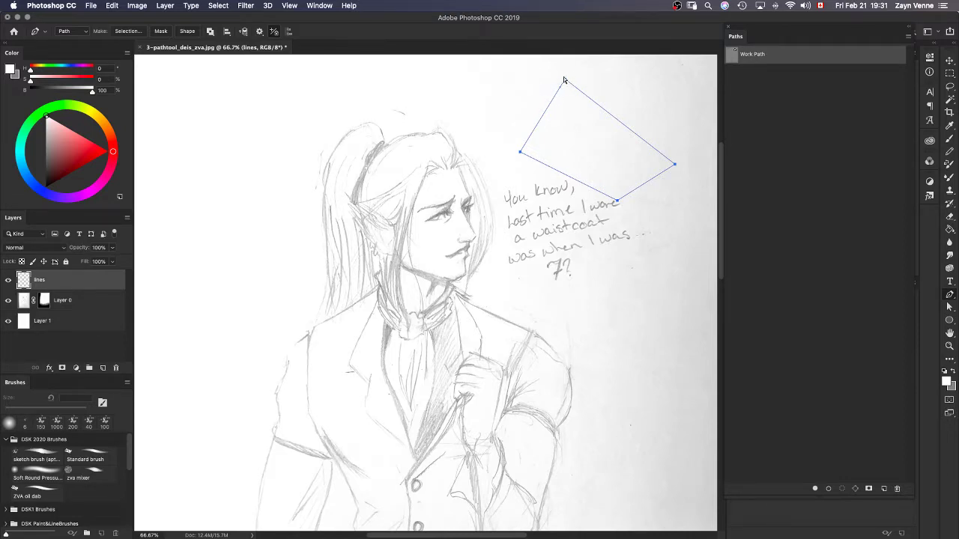
pyautogui.moveTo(567, 83); pyautogui.dragTo(587, 94)
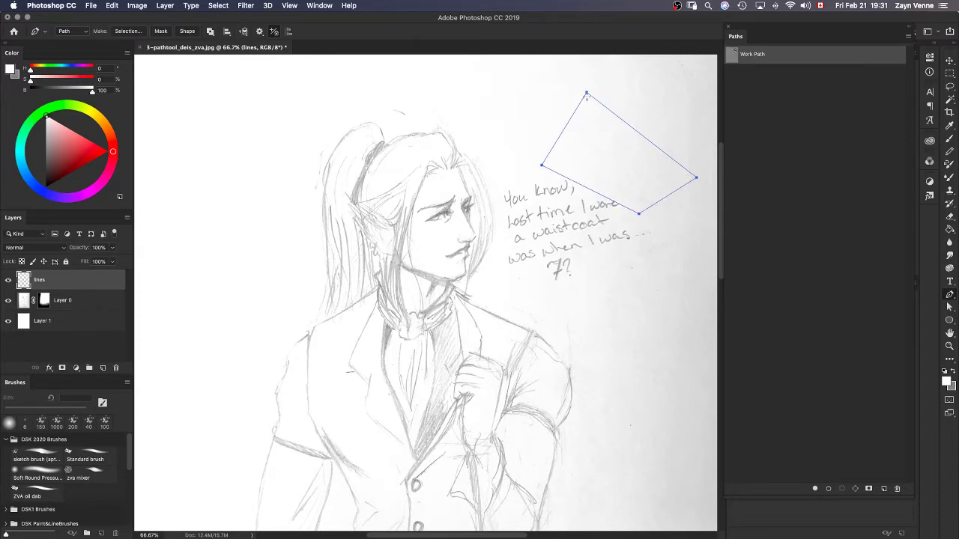
# Move only the path's top anchor point slightly up and left with the Direct Selection tool.
pyautogui.press('a')
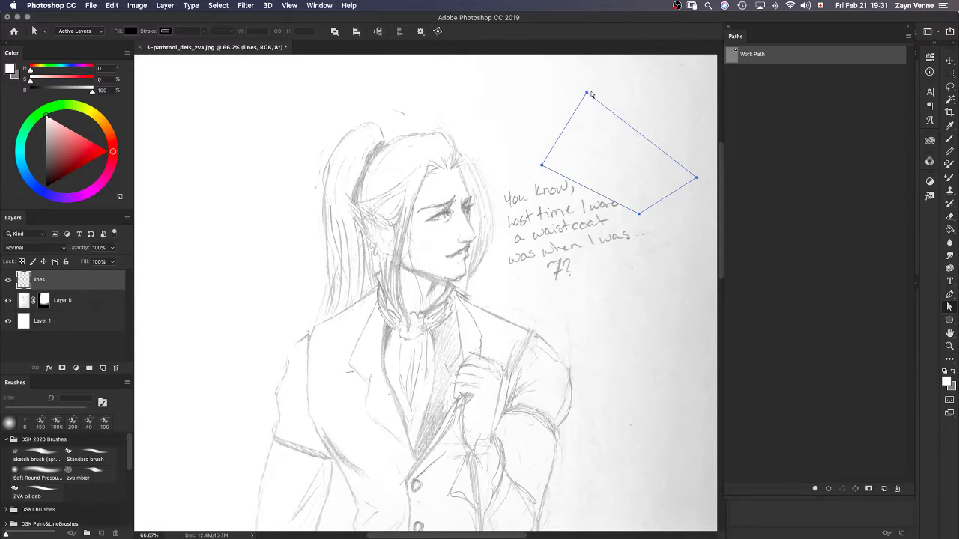
pyautogui.hotkey('shift', 'a')
pyautogui.moveTo(588, 93)
pyautogui.mouseDown()
pyautogui.moveTo(568, 91)
pyautogui.moveTo(586, 95)
pyautogui.mouseUp()
pyautogui.press('super+z')
pyautogui.moveTo(580, 109); pyautogui.dragTo(573, 129)
pyautogui.moveTo(587, 95)
pyautogui.mouseDown()
pyautogui.moveTo(579, 81)
pyautogui.moveTo(569, 112)
pyautogui.moveTo(579, 110)
pyautogui.moveTo(578, 90)
pyautogui.mouseUp()
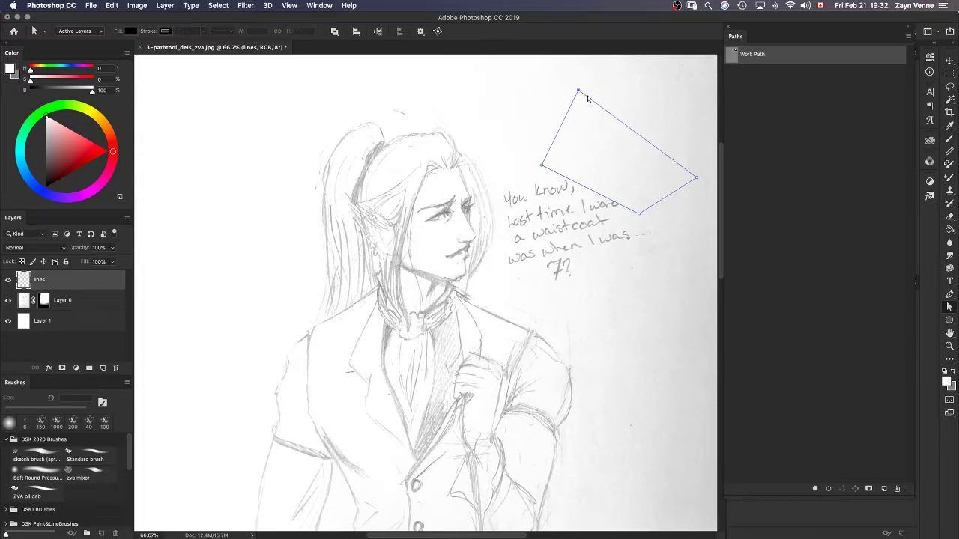
# Reshape the path by moving its right, bottom, left and top anchor points individually so it spans the handwritten note.
pyautogui.moveTo(709, 163); pyautogui.dragTo(682, 121)
pyautogui.moveTo(646, 232); pyautogui.dragTo(662, 305)
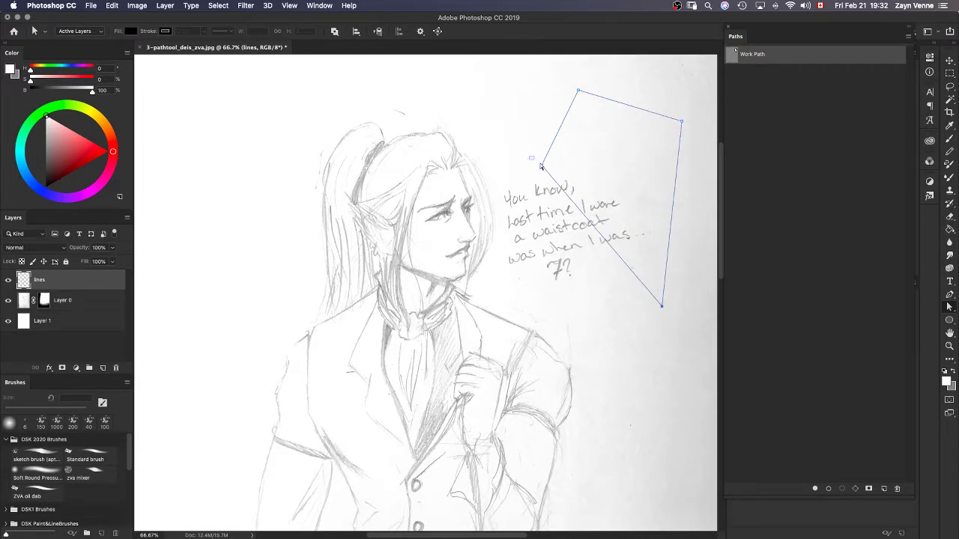
pyautogui.moveTo(540, 164); pyautogui.dragTo(497, 137)
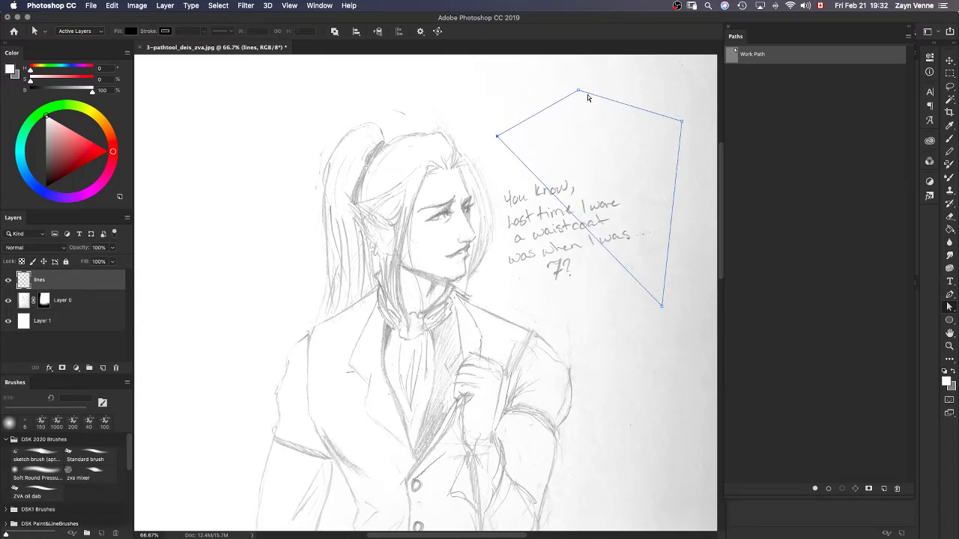
pyautogui.moveTo(561, 78)
pyautogui.mouseDown()
pyautogui.moveTo(598, 106)
pyautogui.moveTo(563, 74)
pyautogui.mouseUp()
pyautogui.moveTo(497, 135); pyautogui.dragTo(492, 204)
pyautogui.moveTo(543, 130); pyautogui.dragTo(599, 177)
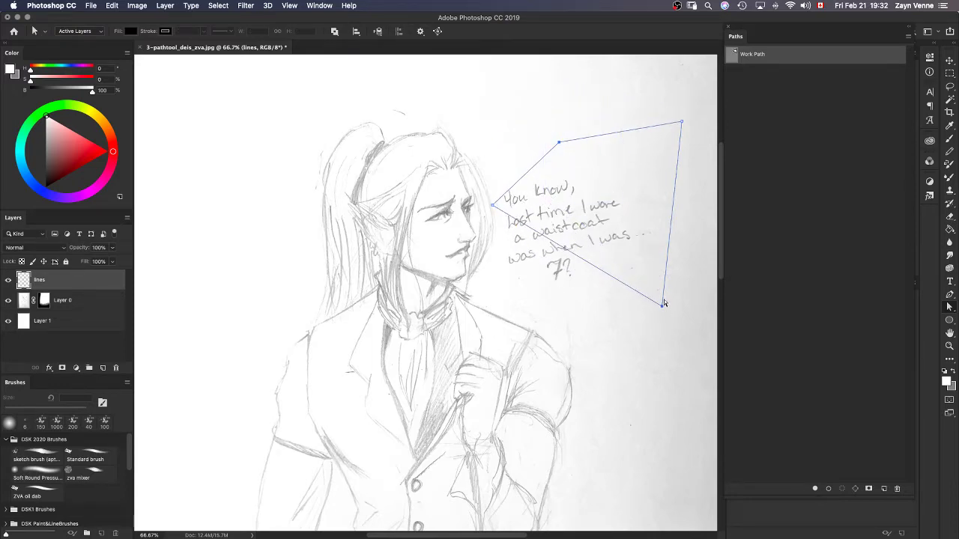
# Move the path's bottom and top anchor points outward, and delete the segment joining the top and right anchors.
pyautogui.moveTo(685, 301); pyautogui.dragTo(642, 345)
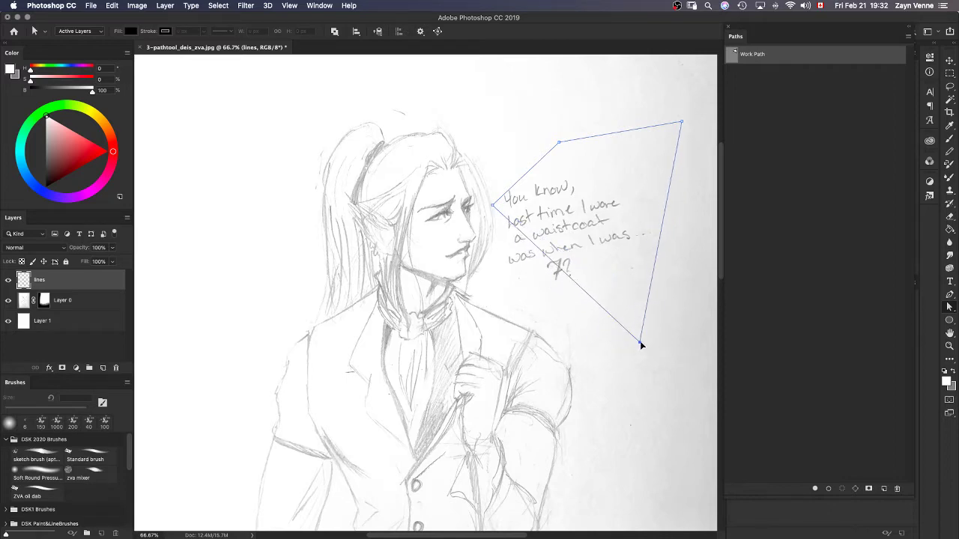
pyautogui.moveTo(544, 129); pyautogui.dragTo(539, 71)
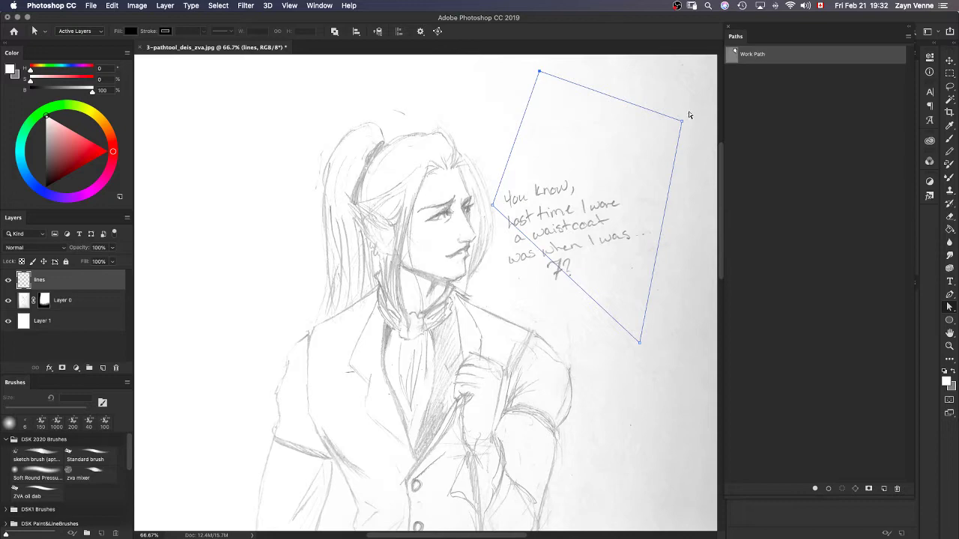
pyautogui.moveTo(689, 115); pyautogui.dragTo(629, 174)
pyautogui.moveTo(652, 89); pyautogui.dragTo(619, 133)
pyautogui.click(540, 74)
pyautogui.press('BackSpace')
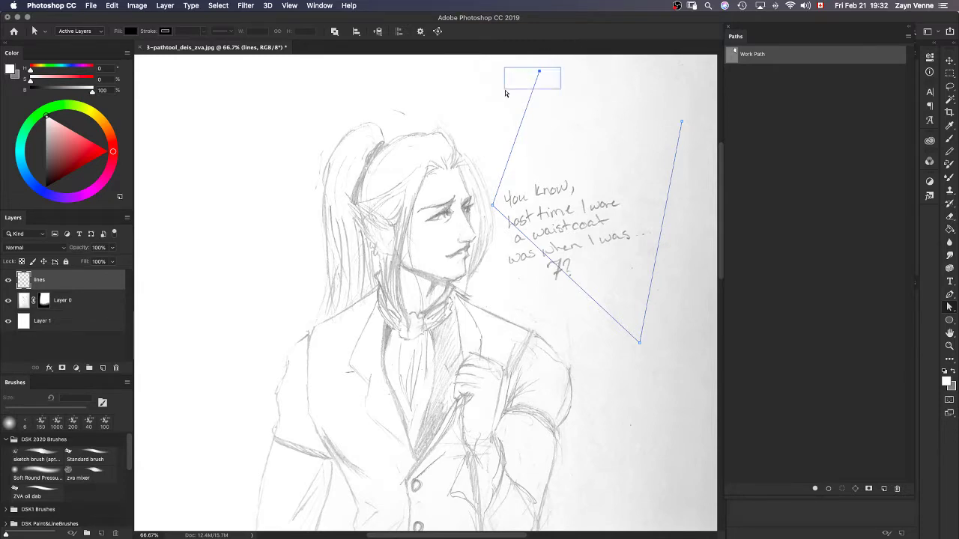
# Move the open path's four anchor points onto the character's jaw corner, chin, the base of the nose and the nose tip.
pyautogui.moveTo(538, 71); pyautogui.dragTo(400, 267)
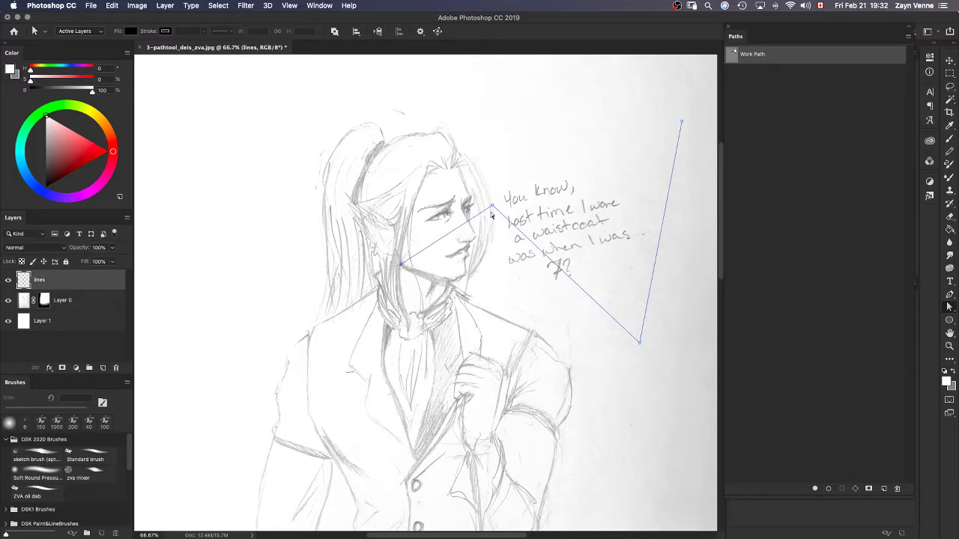
pyautogui.moveTo(491, 205); pyautogui.dragTo(468, 278)
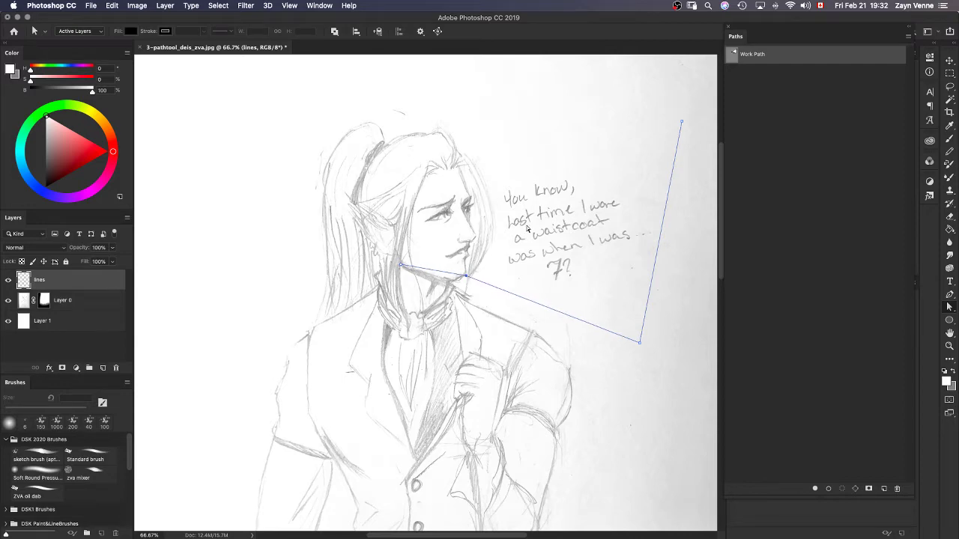
pyautogui.moveTo(614, 316); pyautogui.dragTo(664, 394)
pyautogui.moveTo(639, 342); pyautogui.dragTo(471, 243)
pyautogui.click(641, 343)
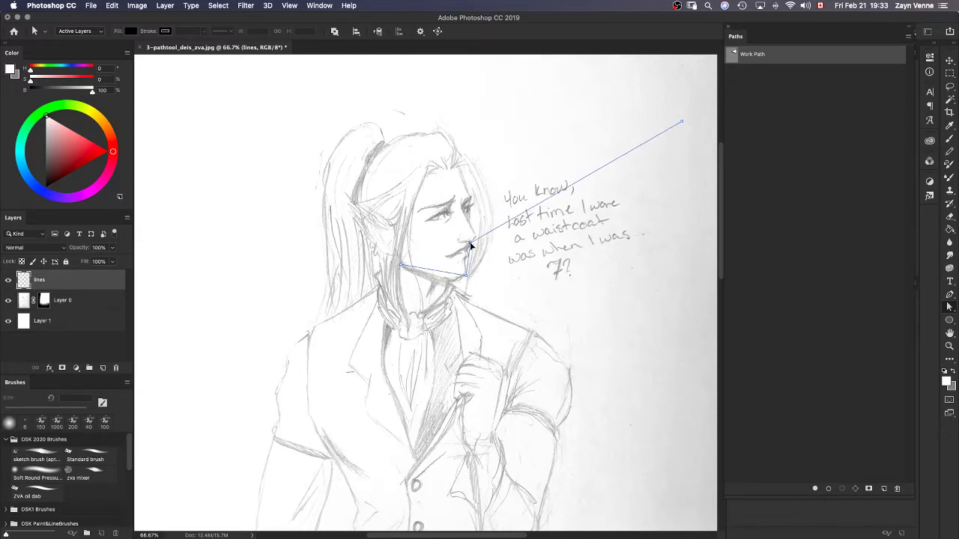
pyautogui.moveTo(682, 121); pyautogui.dragTo(474, 238)
# Extend the path with the Pen tool from the nose tip up the bridge and past the brow to the hairline.
pyautogui.press('p')
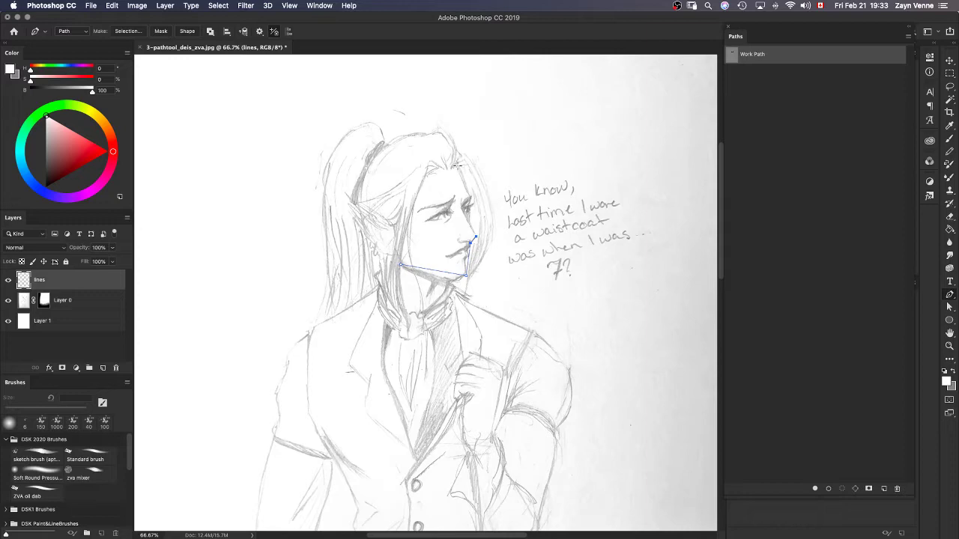
pyautogui.click(470, 196)
pyautogui.click(475, 236)
pyautogui.click(468, 276)
# Add anchor points along the nose bridge, lips, chin and jawline, and adjust them to follow the sketched face contour.
pyautogui.press('super+plus')
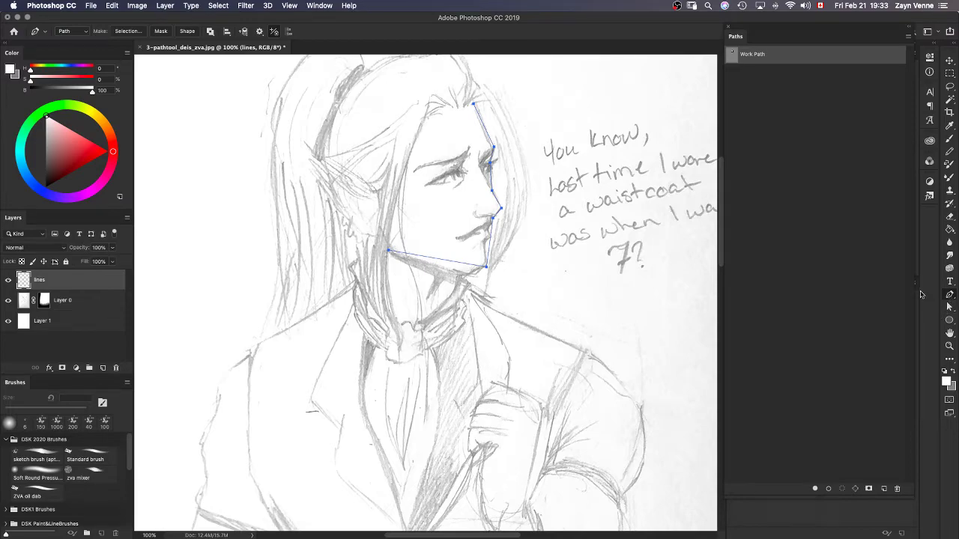
pyautogui.click(490, 237)
pyautogui.moveTo(488, 251); pyautogui.dragTo(489, 253)
pyautogui.click(434, 260)
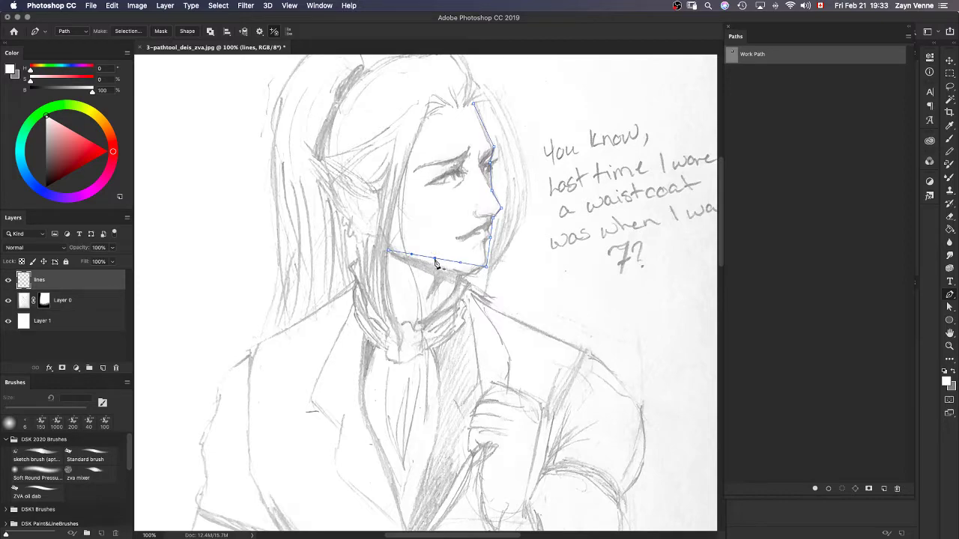
pyautogui.click(497, 200)
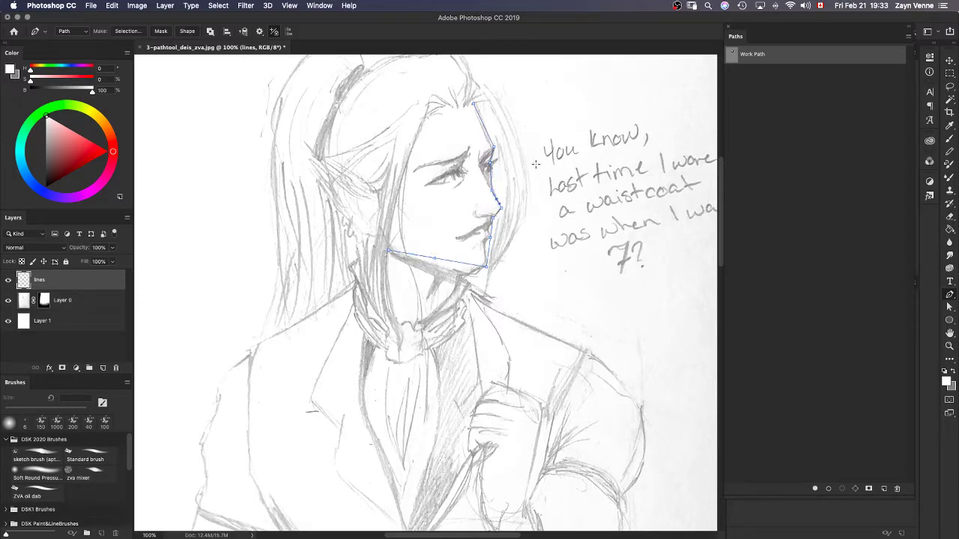
pyautogui.click(491, 182)
pyautogui.moveTo(434, 260); pyautogui.dragTo(437, 263)
pyautogui.click(489, 248)
# Shorten the face path so it starts at the far eye, and shift its nose-bridge and mouth anchors with the Direct Selection tool.
pyautogui.press('a')
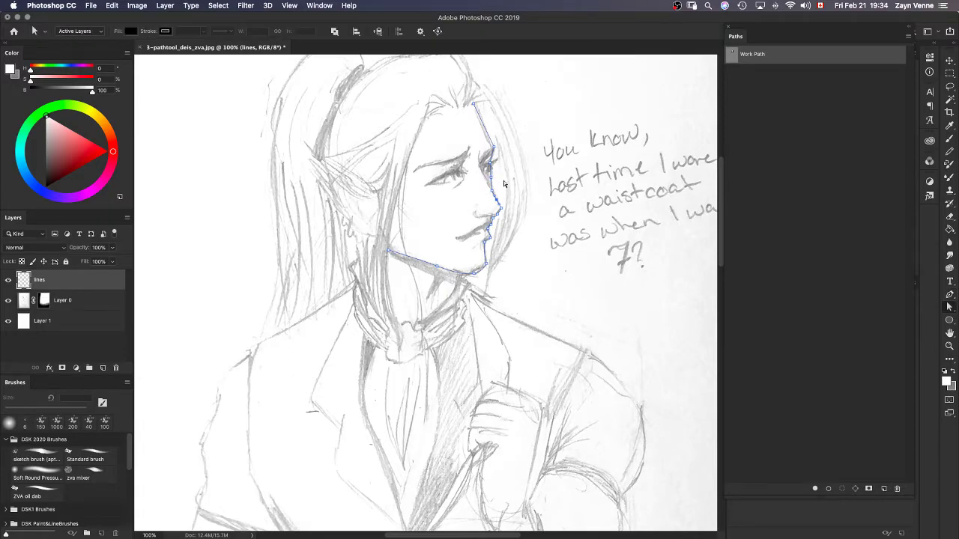
pyautogui.click(460, 96)
pyautogui.moveTo(495, 196)
pyautogui.mouseDown()
pyautogui.moveTo(481, 169)
pyautogui.moveTo(495, 191)
pyautogui.mouseUp()
pyautogui.hotkey('shift', 'a')
pyautogui.click(488, 195)
pyautogui.moveTo(502, 182); pyautogui.dragTo(479, 153)
pyautogui.moveTo(496, 199); pyautogui.dragTo(487, 178)
pyautogui.moveTo(490, 237); pyautogui.dragTo(492, 219)
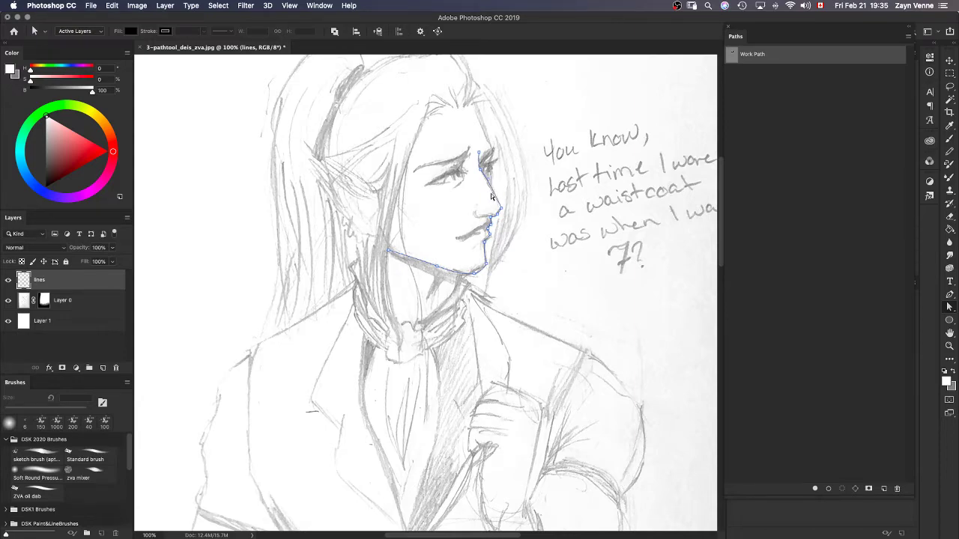
# Refine the chin with the Pen tool by moving the anchor under it and adding one between lower lip and chin.
pyautogui.press('p')
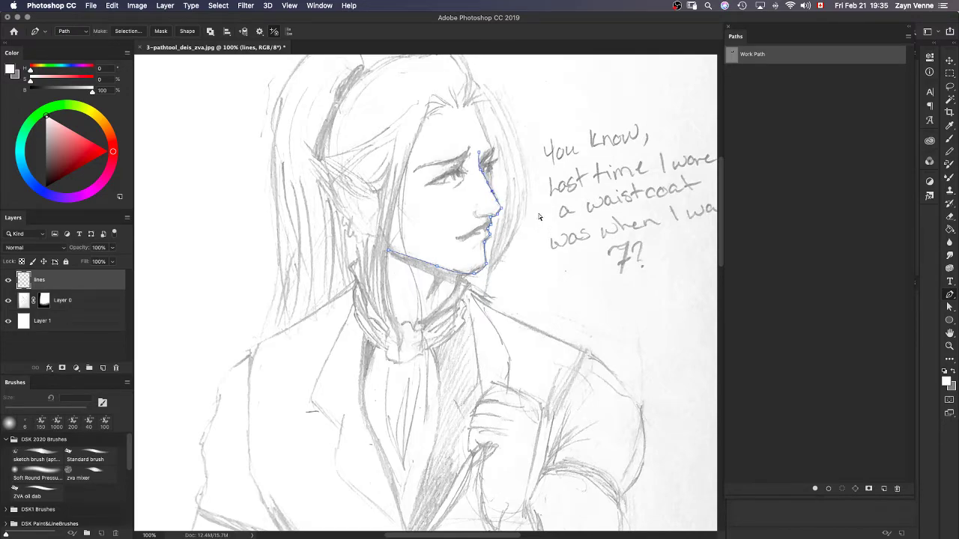
pyautogui.press('super+equal')
pyautogui.press('super+equal')
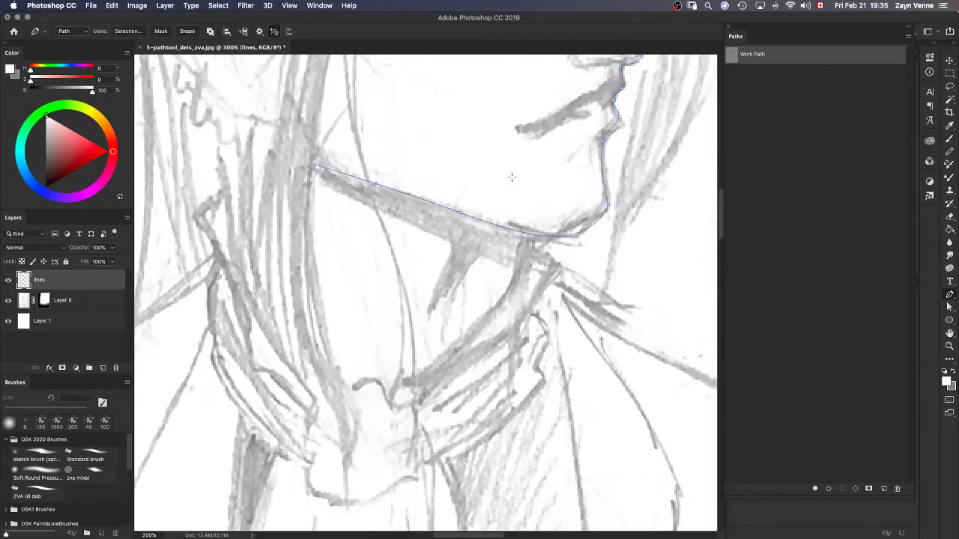
pyautogui.press('space')
pyautogui.moveTo(489, 159); pyautogui.dragTo(357, 291)
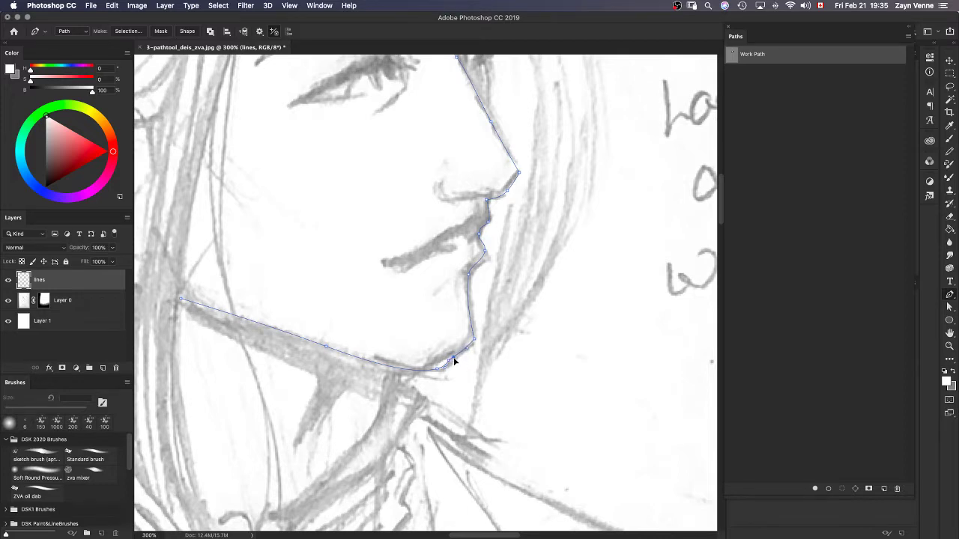
pyautogui.moveTo(435, 369); pyautogui.dragTo(420, 368)
pyautogui.click(471, 308)
# Adjust the anchors and curve handles around the lips so the path follows their sketched profile.
pyautogui.moveTo(477, 263); pyautogui.dragTo(484, 248)
pyautogui.moveTo(483, 250); pyautogui.dragTo(487, 253)
pyautogui.moveTo(477, 238); pyautogui.dragTo(477, 240)
pyautogui.click(484, 229)
pyautogui.press('super+z')
pyautogui.moveTo(489, 222); pyautogui.dragTo(490, 221)
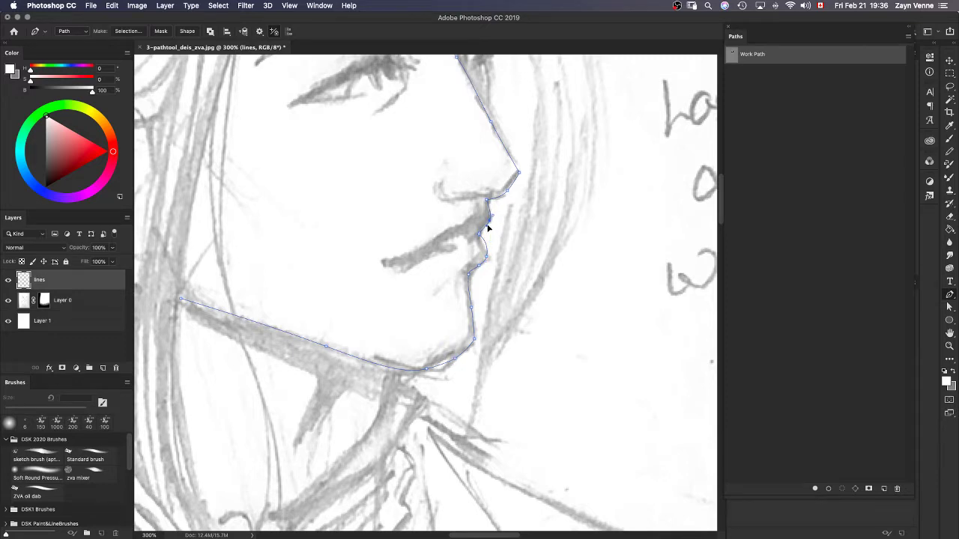
# Split the path beneath the nose tip and trace the nose's underside and the curve around the nostril.
pyautogui.press('a')
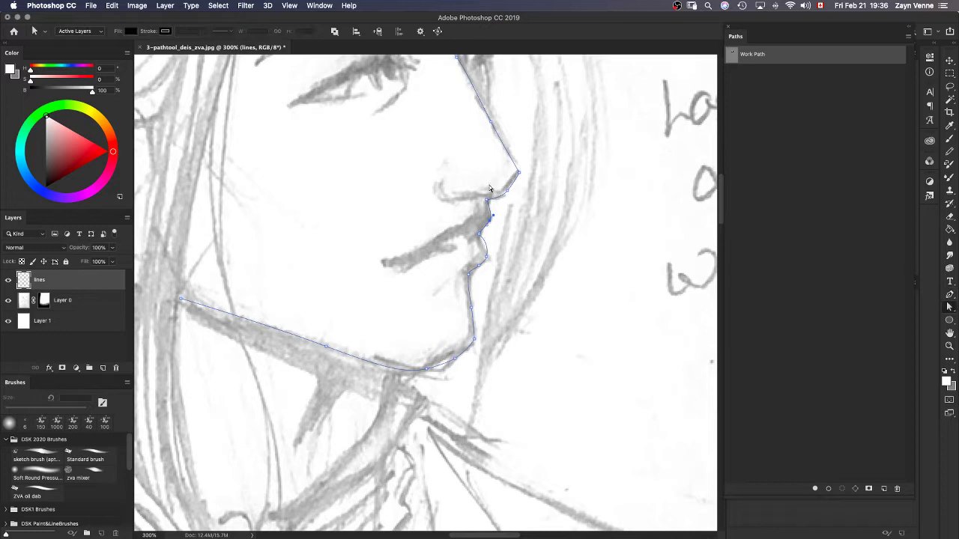
pyautogui.moveTo(492, 188); pyautogui.dragTo(501, 211)
pyautogui.moveTo(508, 192); pyautogui.dragTo(492, 197)
pyautogui.press('super+z')
pyautogui.press('p')
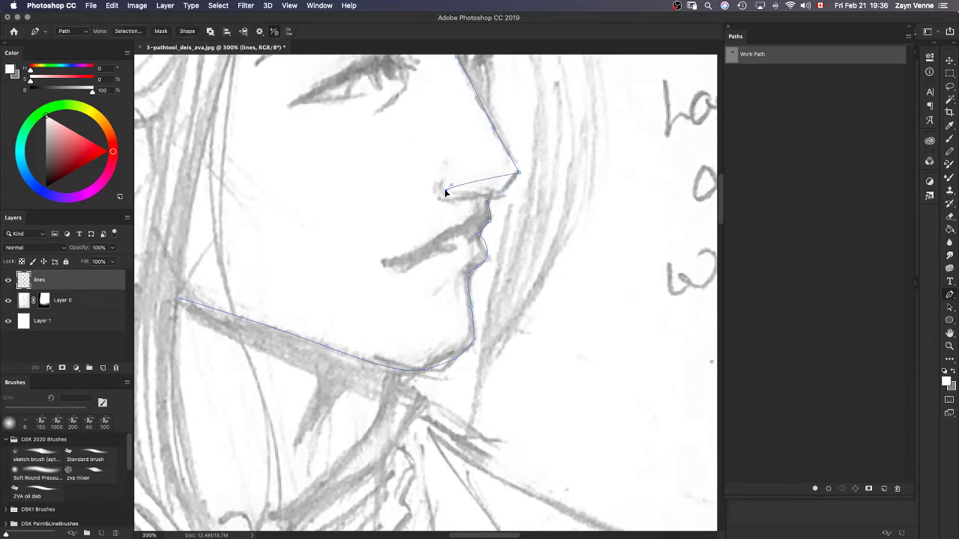
pyautogui.moveTo(441, 182); pyautogui.dragTo(494, 195)
pyautogui.click(537, 200)
pyautogui.moveTo(536, 200); pyautogui.dragTo(509, 190)
pyautogui.click(490, 190)
pyautogui.click(471, 197)
pyautogui.moveTo(471, 197); pyautogui.dragTo(483, 195)
pyautogui.moveTo(452, 191); pyautogui.dragTo(450, 197)
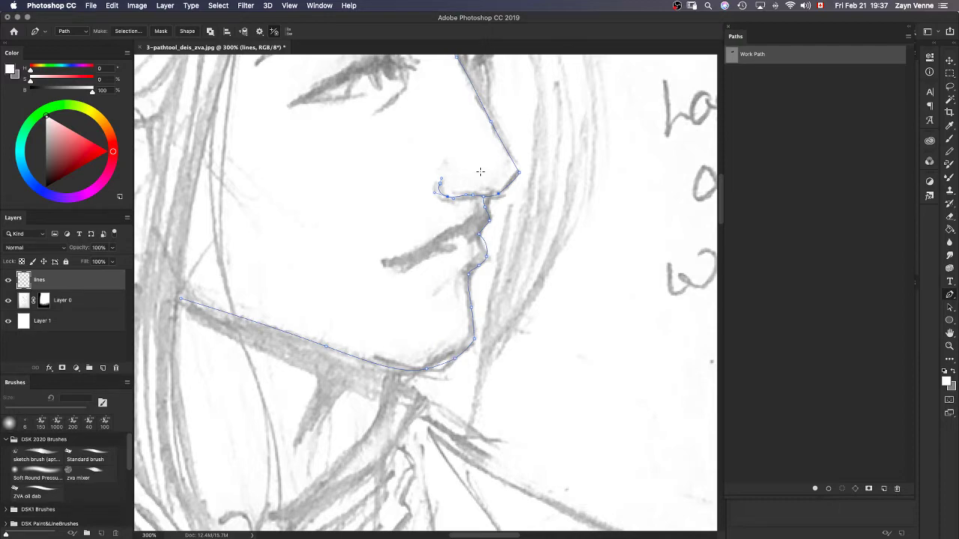
pyautogui.press('super+1')
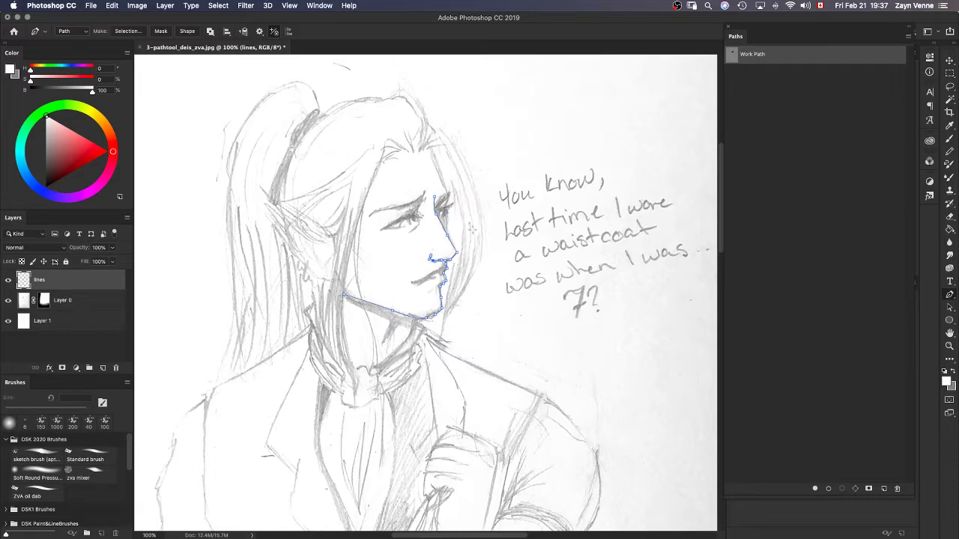
pyautogui.press('m')
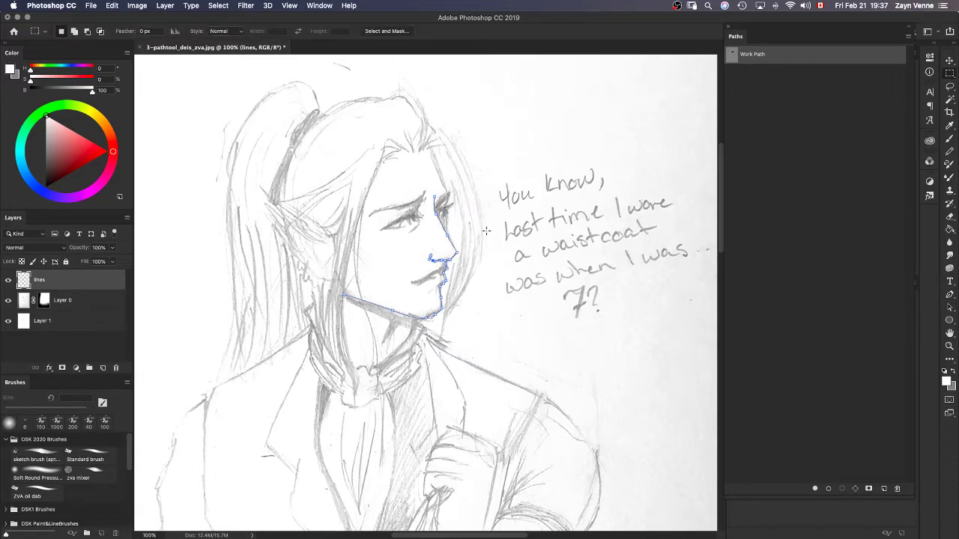
pyautogui.press('super+equal')
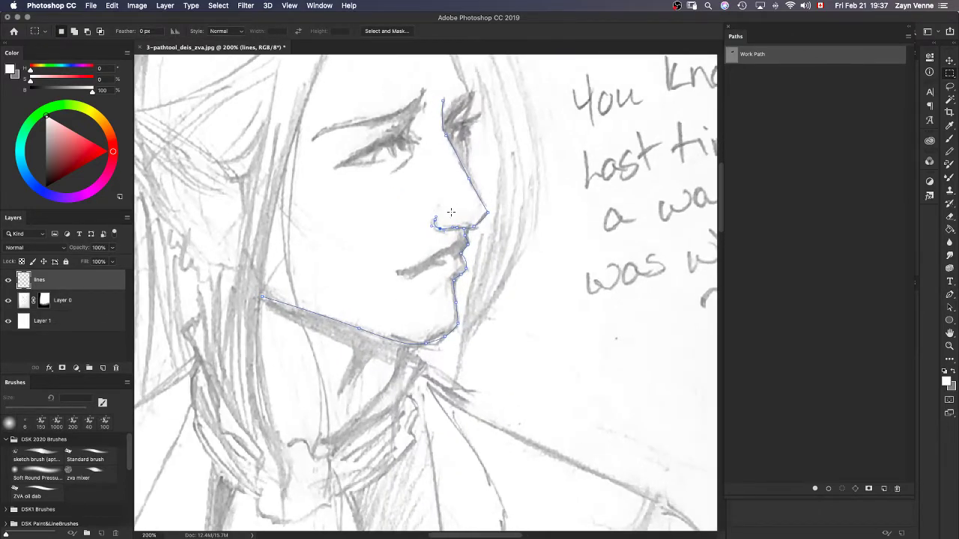
pyautogui.press('l')
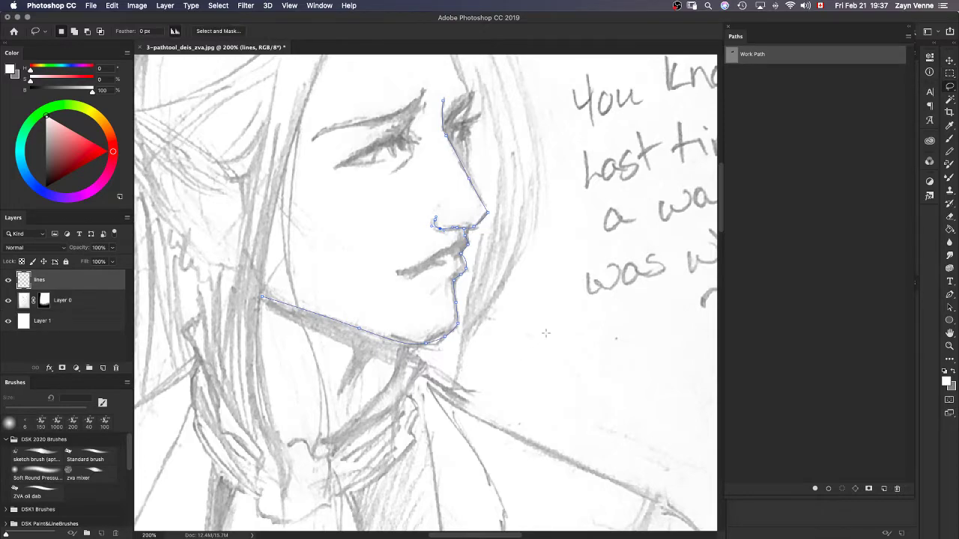
pyautogui.press('a')
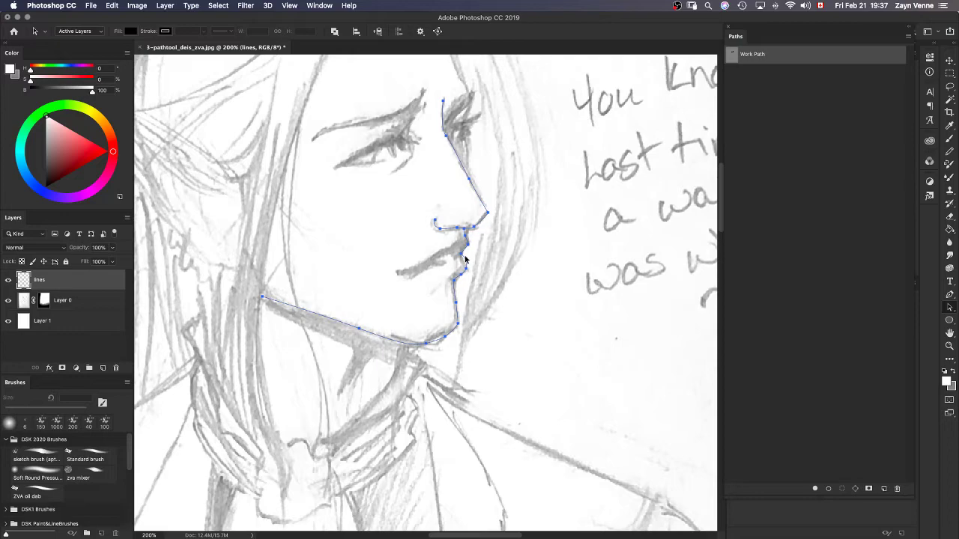
# Fine-tune the lower-lip curve and the anchors along the nostril and the underside of the nose with the Pen tool.
pyautogui.press('p')
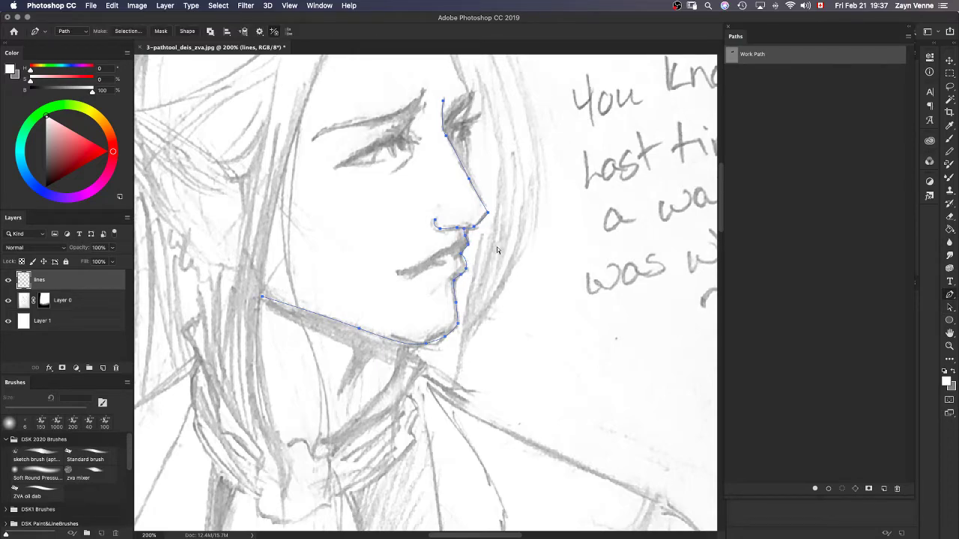
pyautogui.press('super+equal')
pyautogui.press('super+equal')
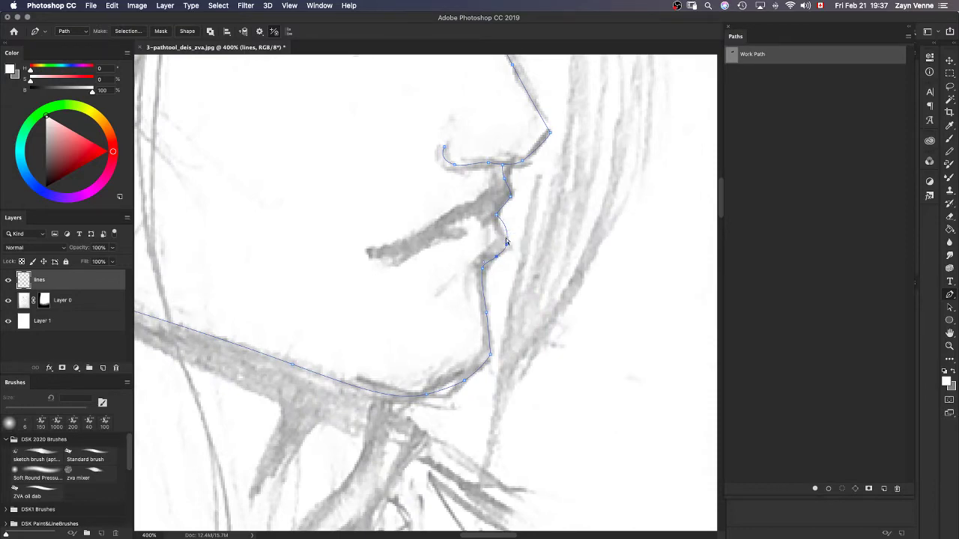
pyautogui.moveTo(507, 247)
pyautogui.mouseDown()
pyautogui.moveTo(510, 231)
pyautogui.moveTo(502, 237)
pyautogui.mouseUp()
pyautogui.click(457, 166)
pyautogui.moveTo(461, 175)
pyautogui.mouseDown()
pyautogui.moveTo(478, 173)
pyautogui.moveTo(440, 145)
pyautogui.moveTo(435, 167)
pyautogui.moveTo(464, 175)
pyautogui.mouseUp()
pyautogui.click(493, 165)
pyautogui.press('super+minus')
pyautogui.press('super+minus')
pyautogui.press('super+minus')
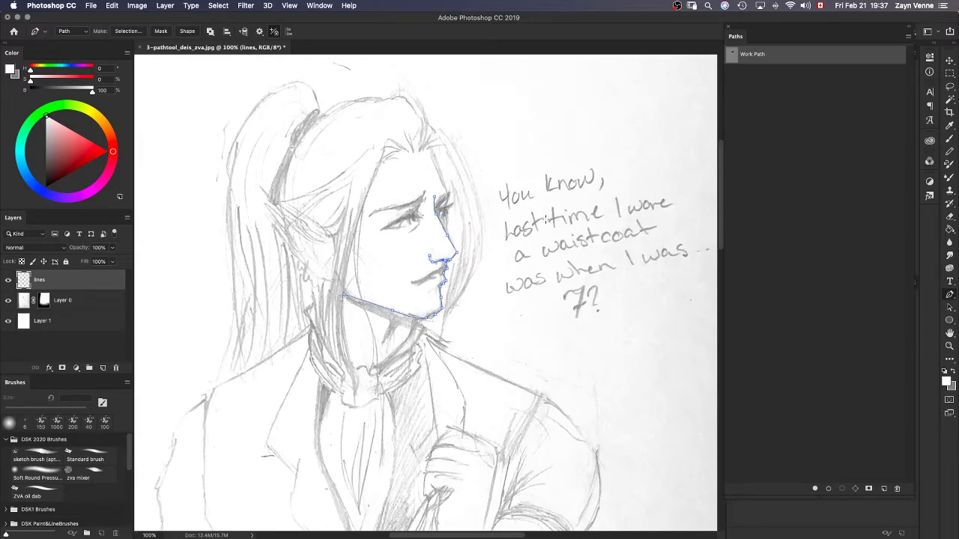
# Deselect the work path and select it again.
pyautogui.press('m')
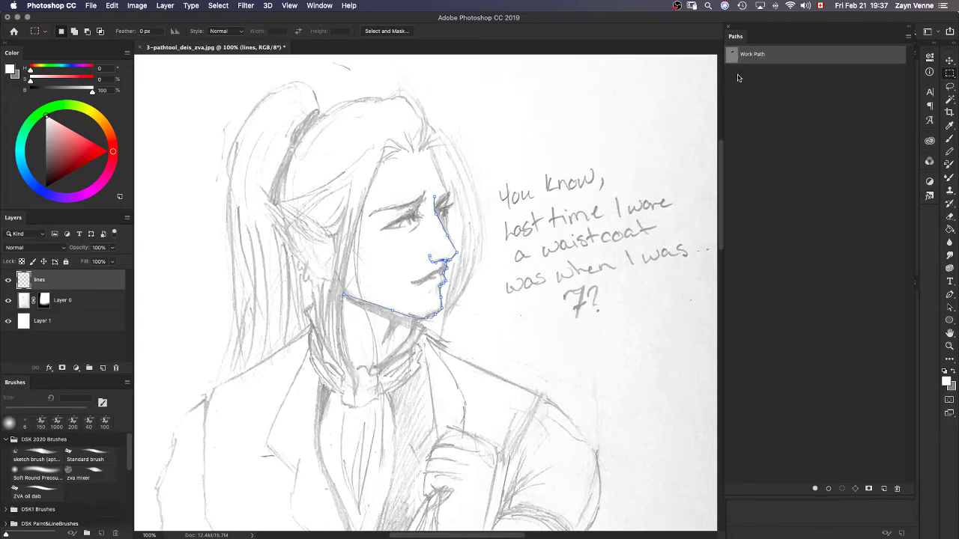
pyautogui.click(755, 135)
pyautogui.click(742, 58)
# Choose the sketch brush with a black foreground colour and set its size to 6 px.
pyautogui.click(64, 457)
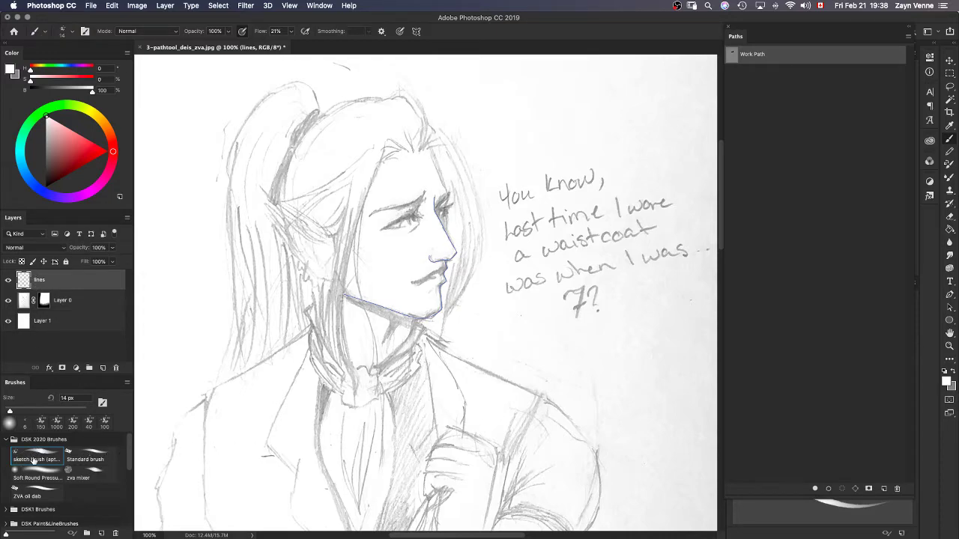
pyautogui.click(829, 490)
pyautogui.moveTo(93, 91); pyautogui.dragTo(29, 92)
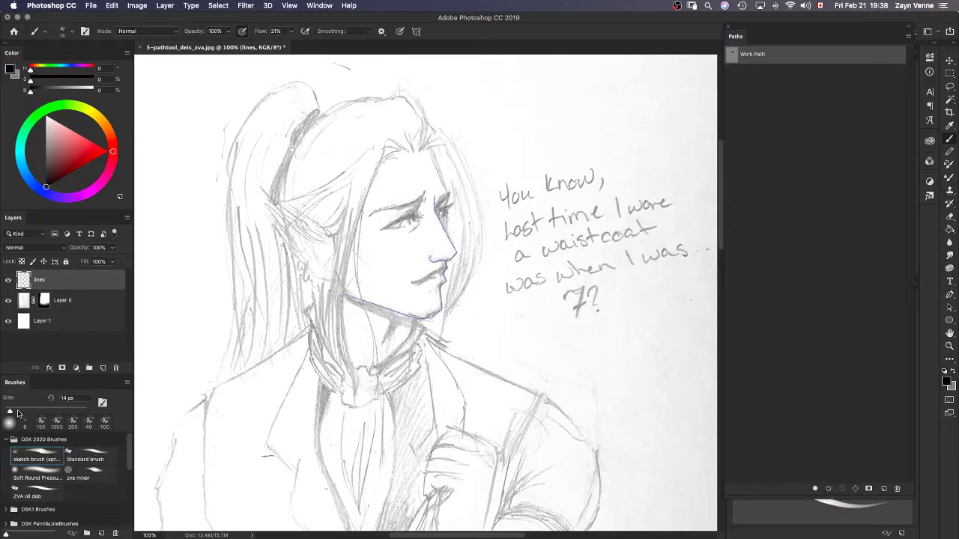
pyautogui.click(66, 398)
pyautogui.doubleClick(66, 398)
pyautogui.write('4')
# Stroke the face path with the black sketch brush on the lines layer, and undo the stroke.
pyautogui.click(827, 488)
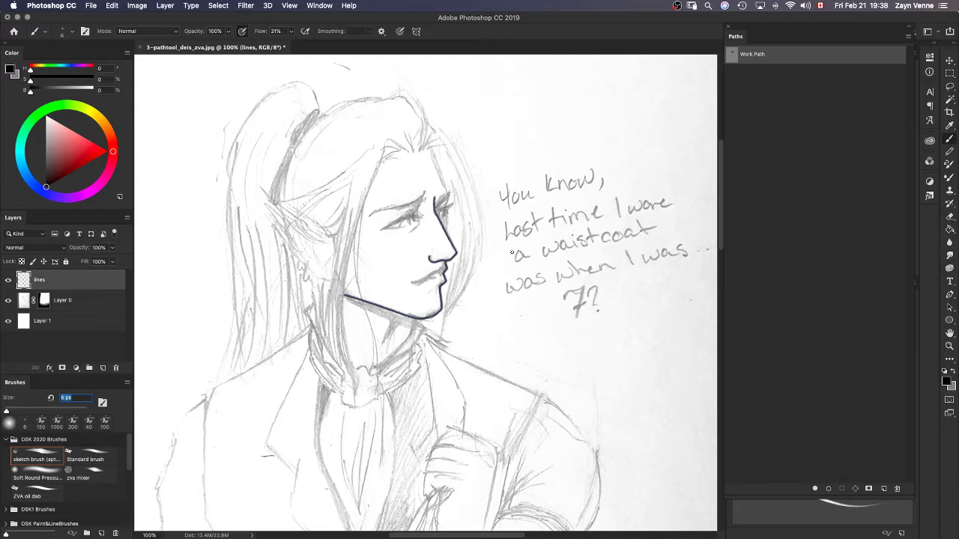
pyautogui.press('cmd+z')
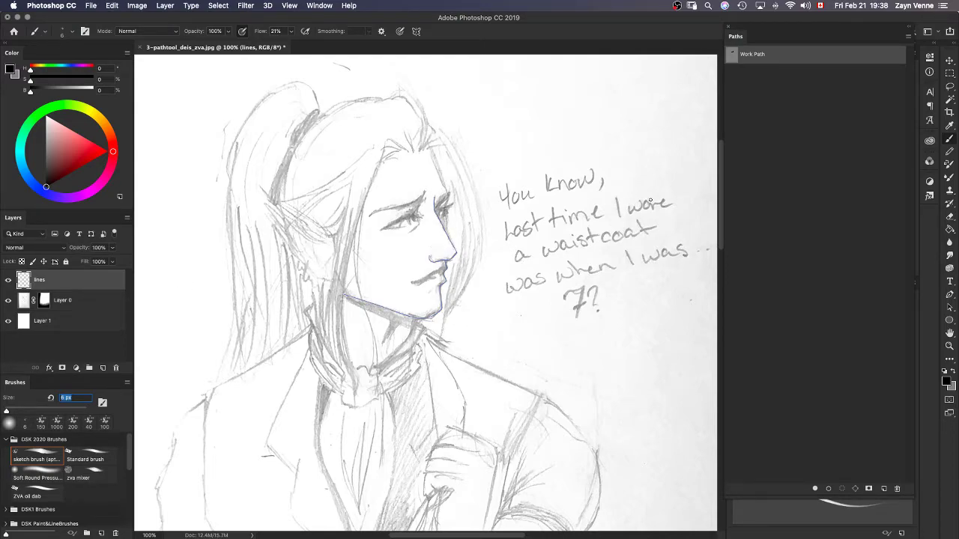
# Switch to the Ellipse tool in path mode and reselect the work path.
pyautogui.click(822, 217)
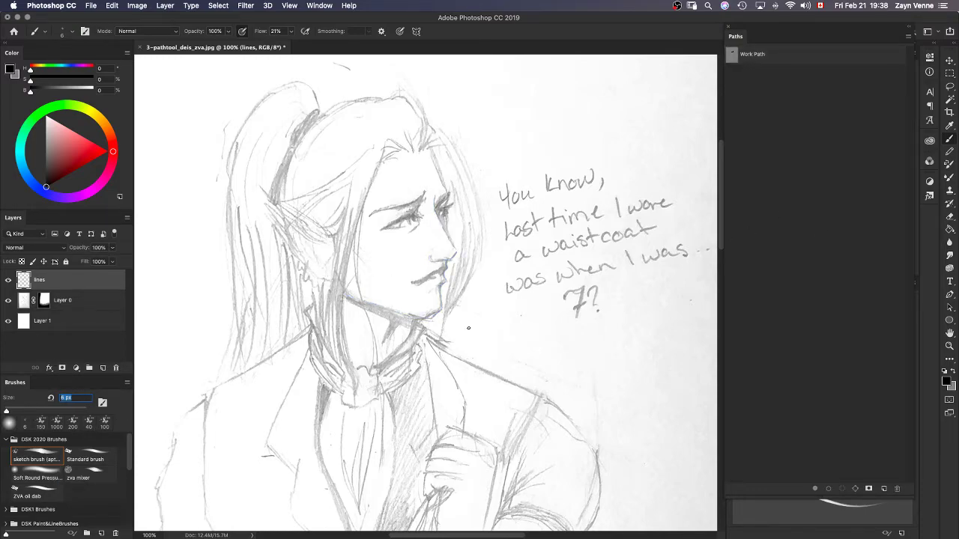
pyautogui.click(949, 322)
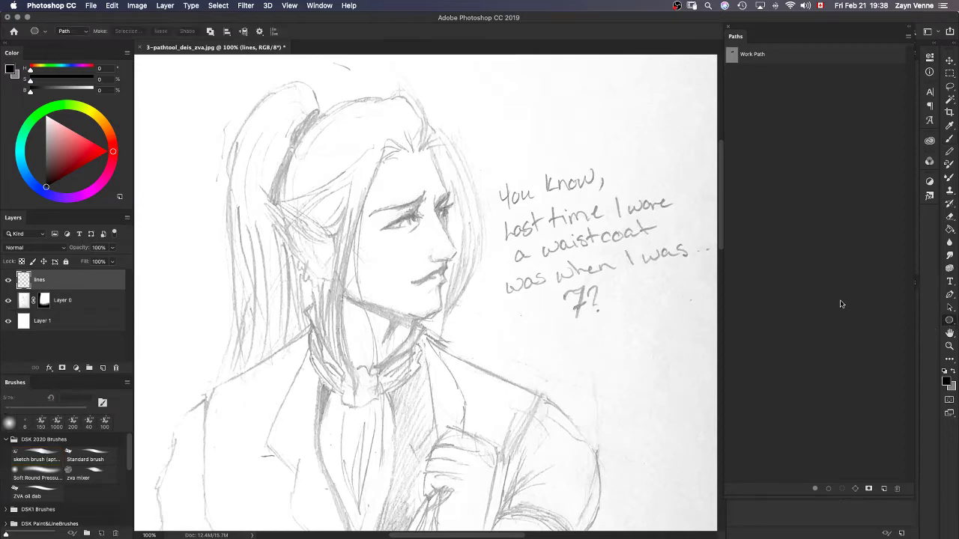
pyautogui.click(751, 59)
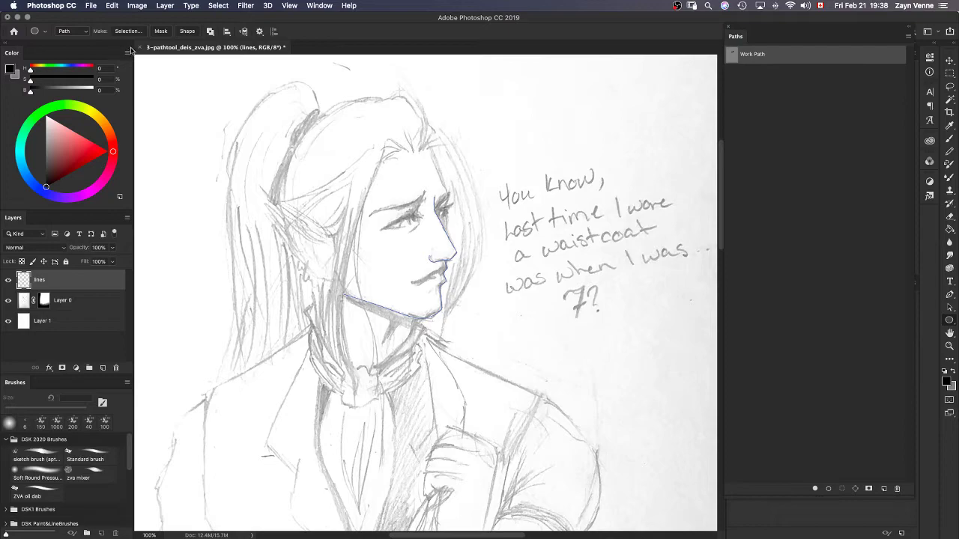
# Create a new document from the 15 in X 15 in [grey] preset and dock it beside the sketch document.
pyautogui.press('super+s')
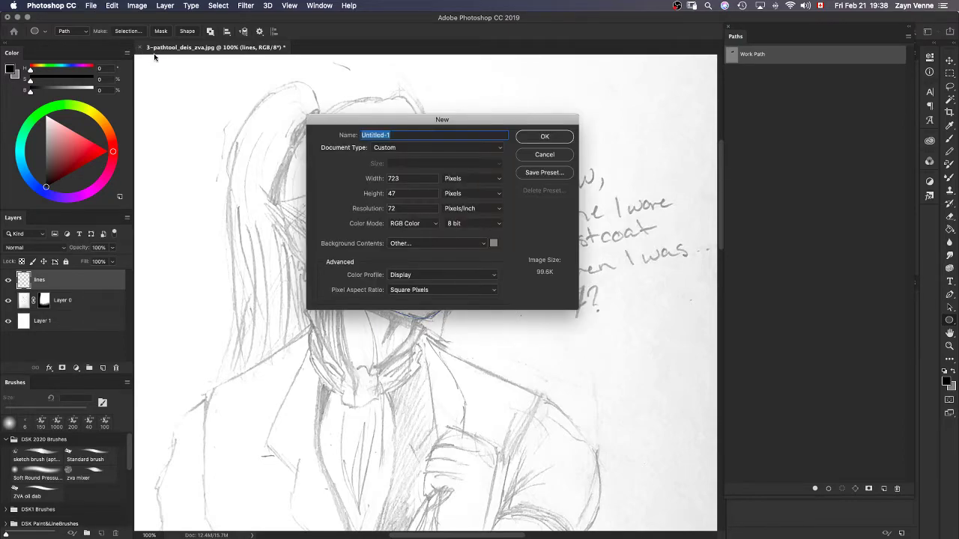
pyautogui.click(472, 150)
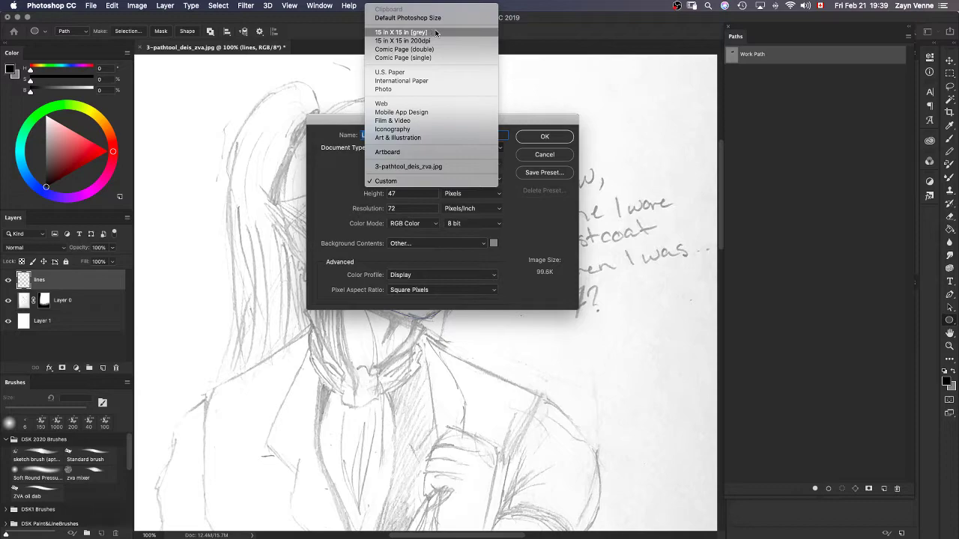
pyautogui.click(405, 32)
pyautogui.click(546, 134)
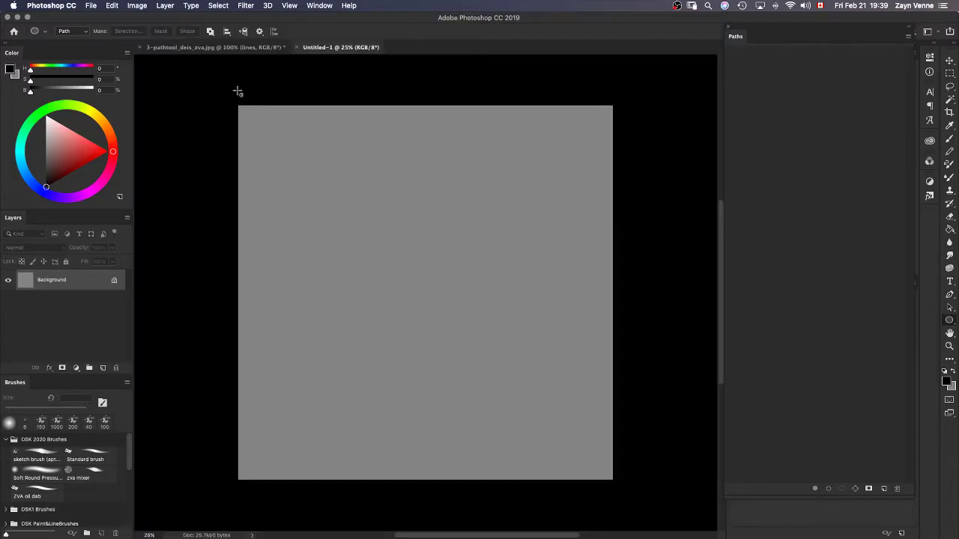
pyautogui.moveTo(329, 47); pyautogui.dragTo(136, 124)
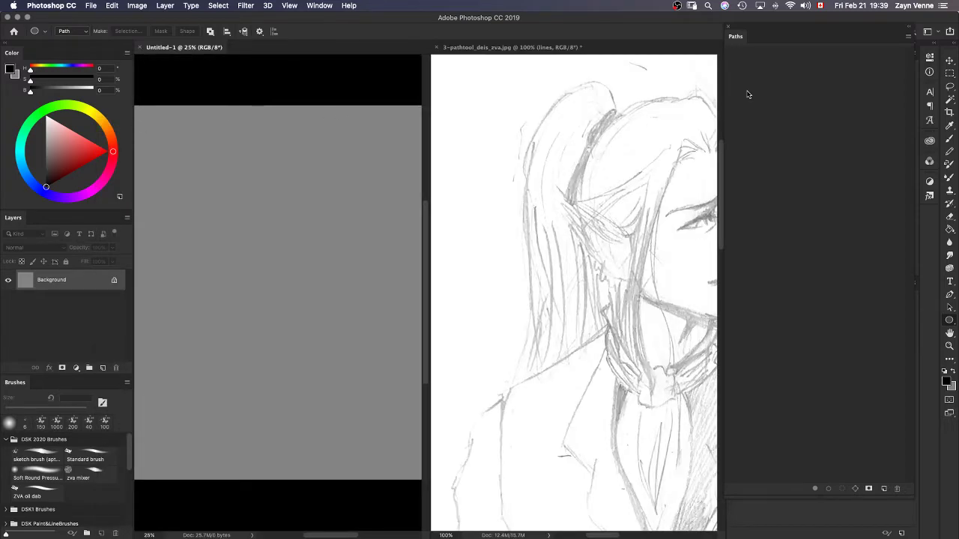
# Copy the face's work path from the sketch into the grey document and move it higher on the canvas.
pyautogui.click(715, 142)
pyautogui.moveTo(745, 55); pyautogui.dragTo(265, 209)
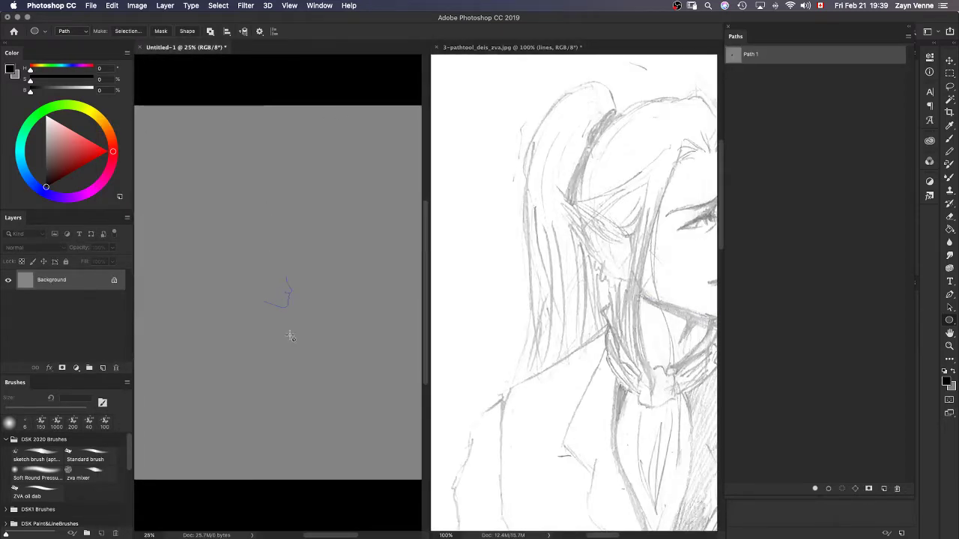
pyautogui.press('v')
pyautogui.moveTo(289, 312); pyautogui.dragTo(289, 284)
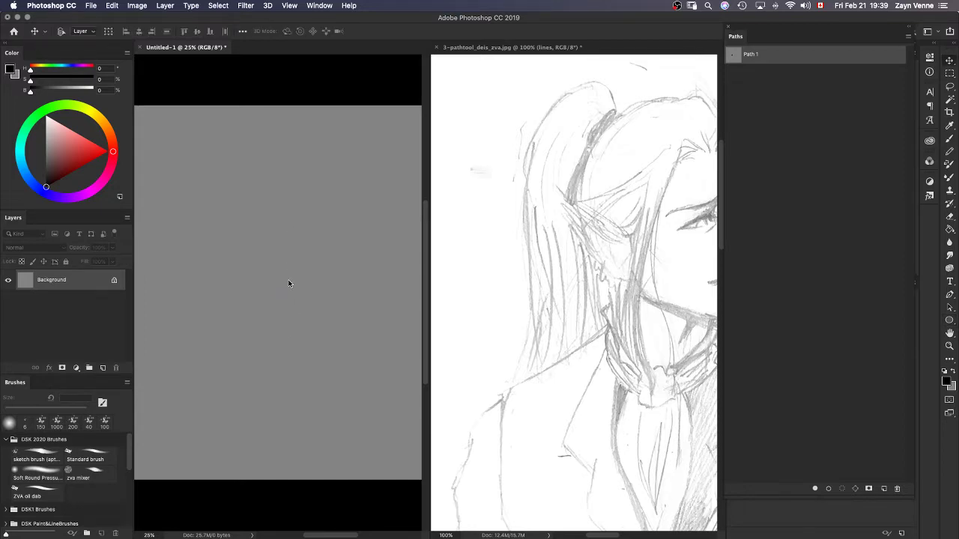
pyautogui.click(454, 213)
pyautogui.press('a')
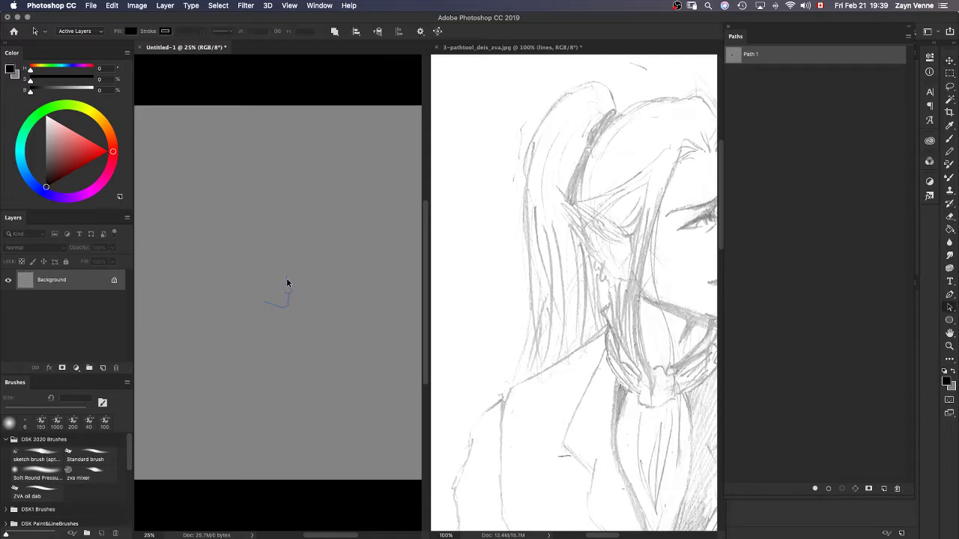
pyautogui.click(289, 300)
pyautogui.moveTo(289, 301); pyautogui.dragTo(278, 218)
# Draw three overlapping circle paths, about 197 to 267 px wide, beside the character's ponytail in the sketch document, and reselect the work path.
pyautogui.press('m')
pyautogui.click(546, 167)
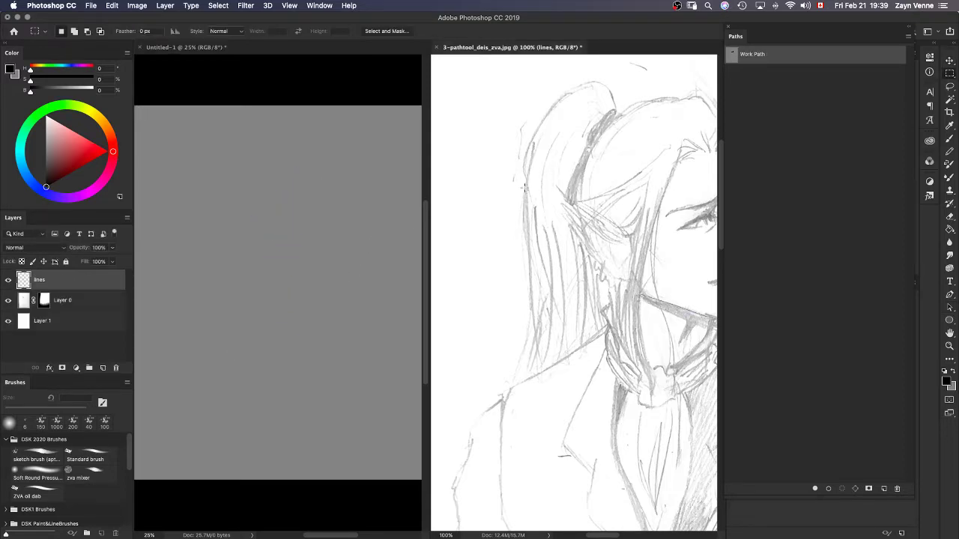
pyautogui.press('super+minus')
pyautogui.press('super+minus')
pyautogui.press('super+minus')
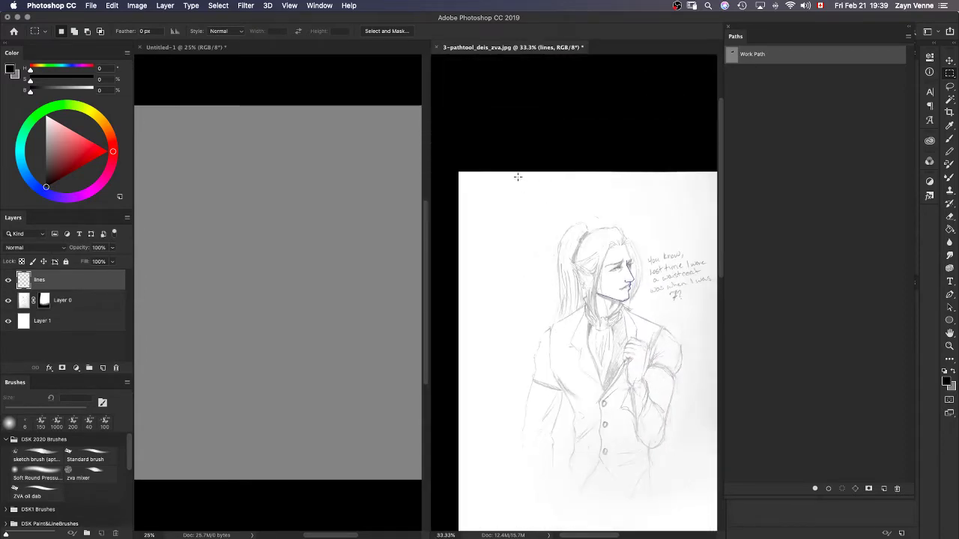
pyautogui.press('space')
pyautogui.moveTo(562, 238); pyautogui.dragTo(512, 193)
pyautogui.press('b')
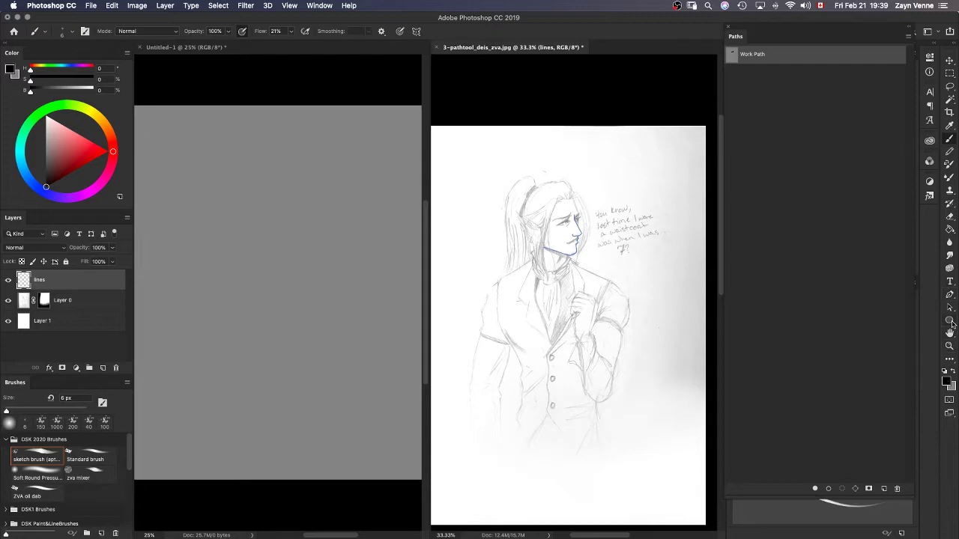
pyautogui.click(949, 320)
pyautogui.moveTo(455, 162); pyautogui.dragTo(493, 245)
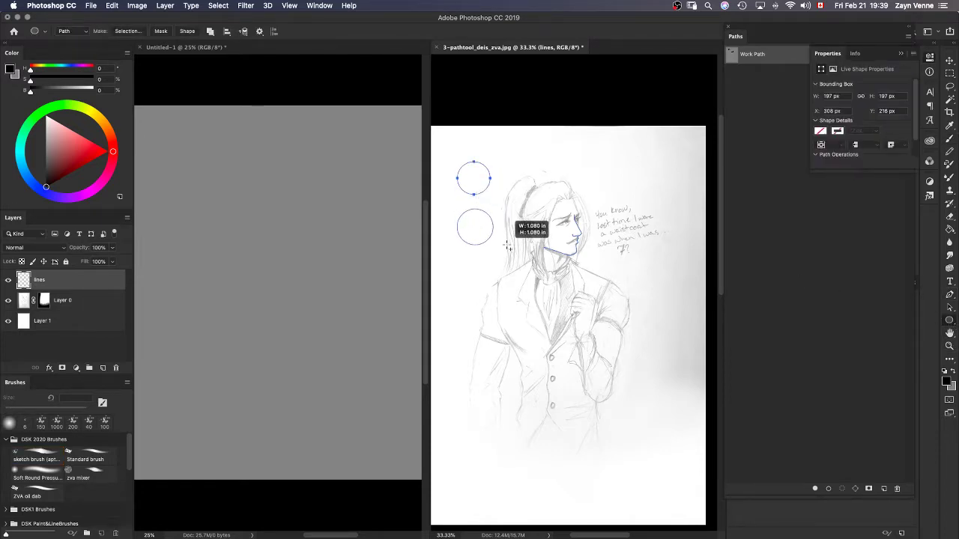
pyautogui.moveTo(460, 273); pyautogui.dragTo(515, 246)
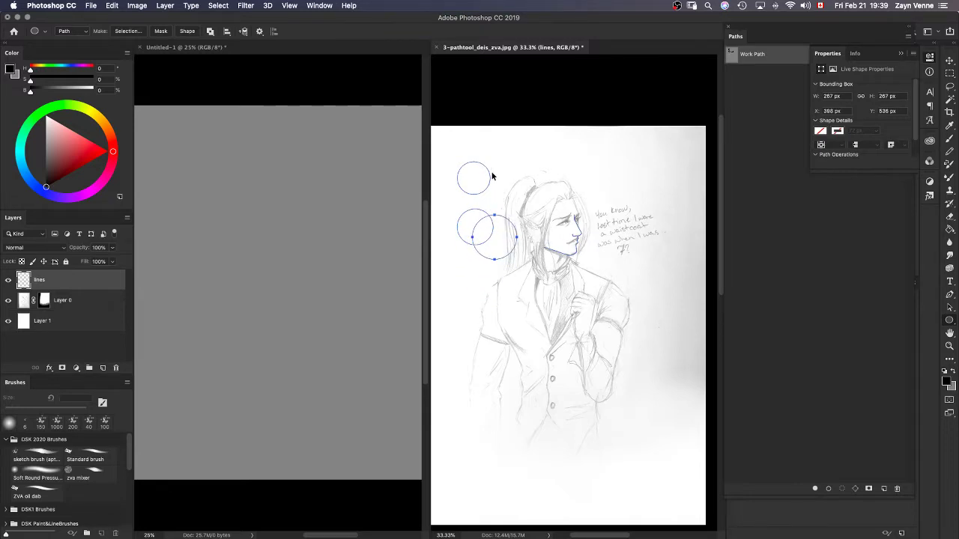
pyautogui.moveTo(489, 177); pyautogui.dragTo(508, 216)
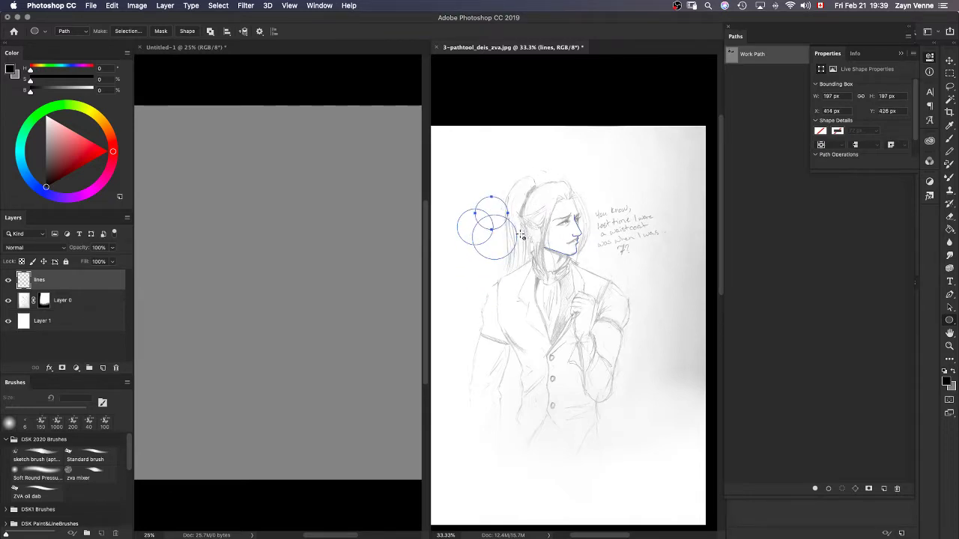
pyautogui.click(772, 108)
pyautogui.click(747, 54)
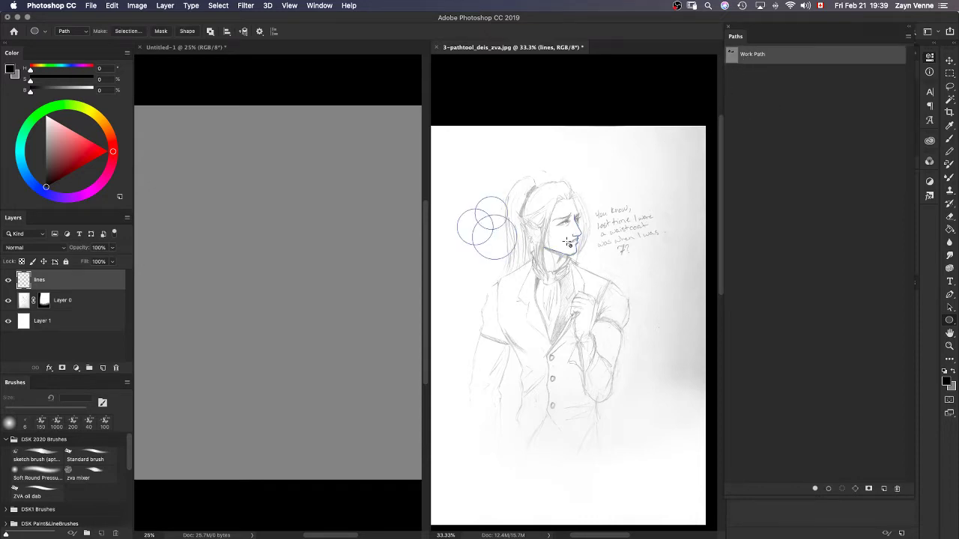
# Move the face contour path off the canvas above the sketch, and select the circle paths.
pyautogui.press('a')
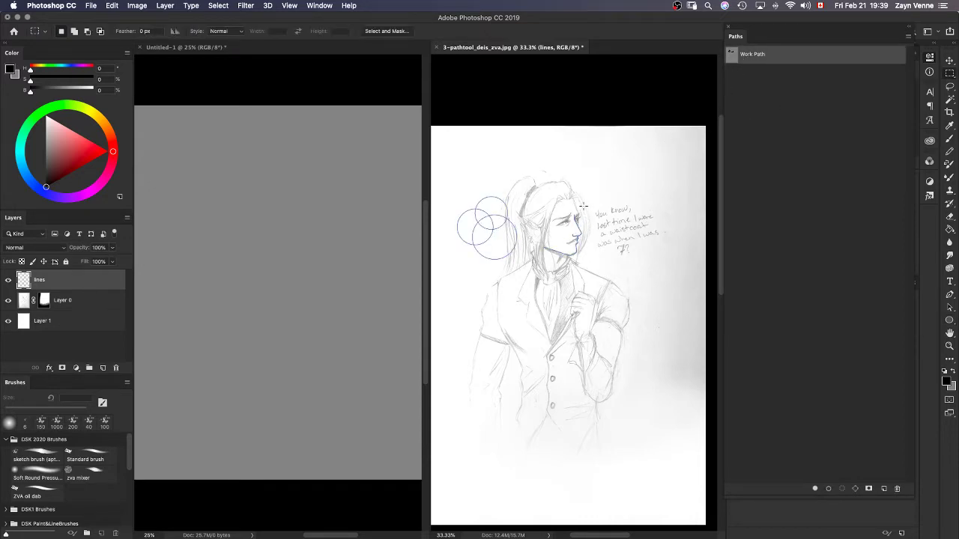
pyautogui.moveTo(581, 193)
pyautogui.mouseDown()
pyautogui.moveTo(551, 278)
pyautogui.moveTo(538, 275)
pyautogui.mouseUp()
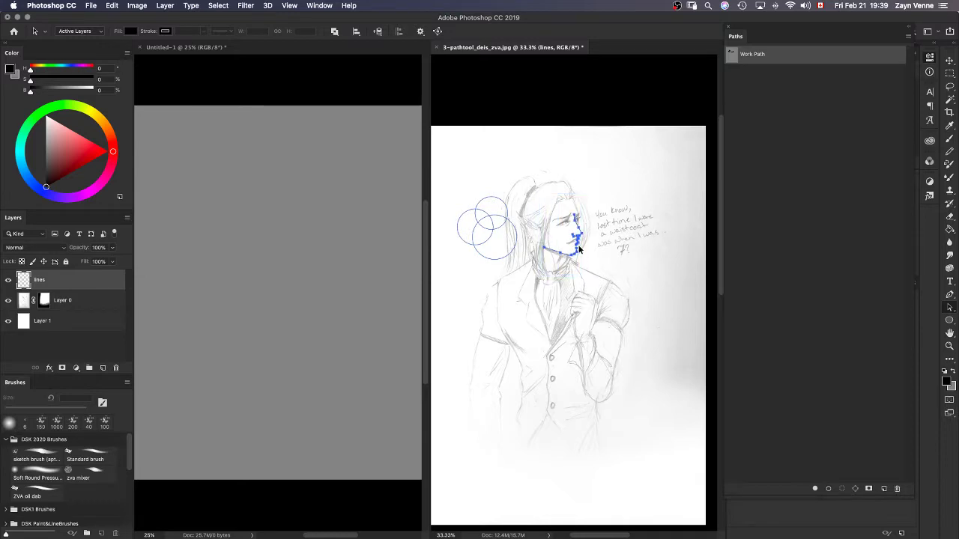
pyautogui.rightClick(574, 250)
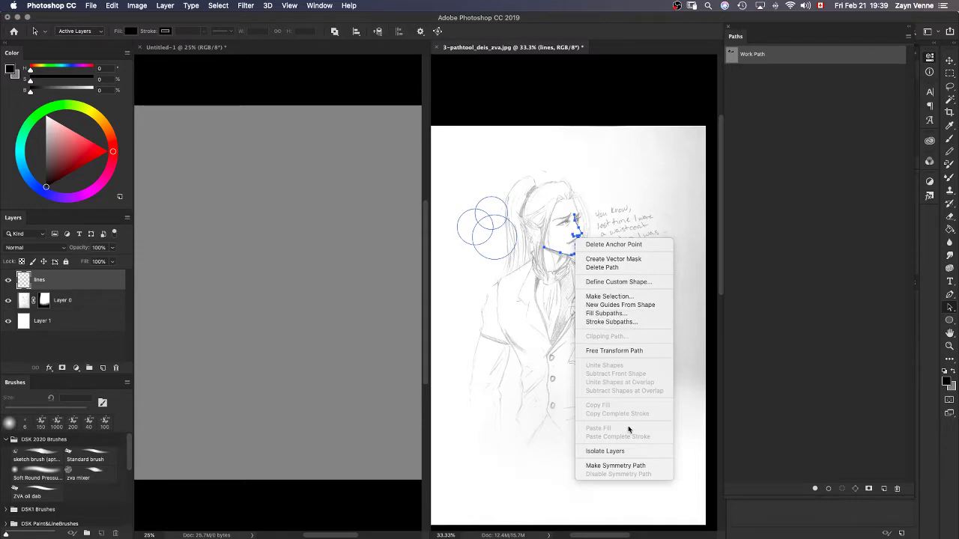
pyautogui.click(573, 217)
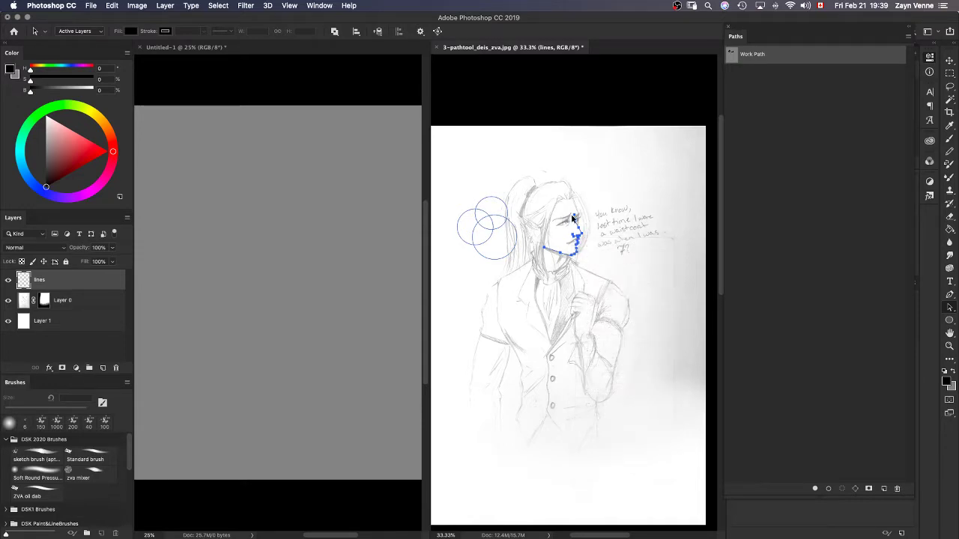
pyautogui.moveTo(574, 219); pyautogui.dragTo(676, 79)
pyautogui.click(500, 219)
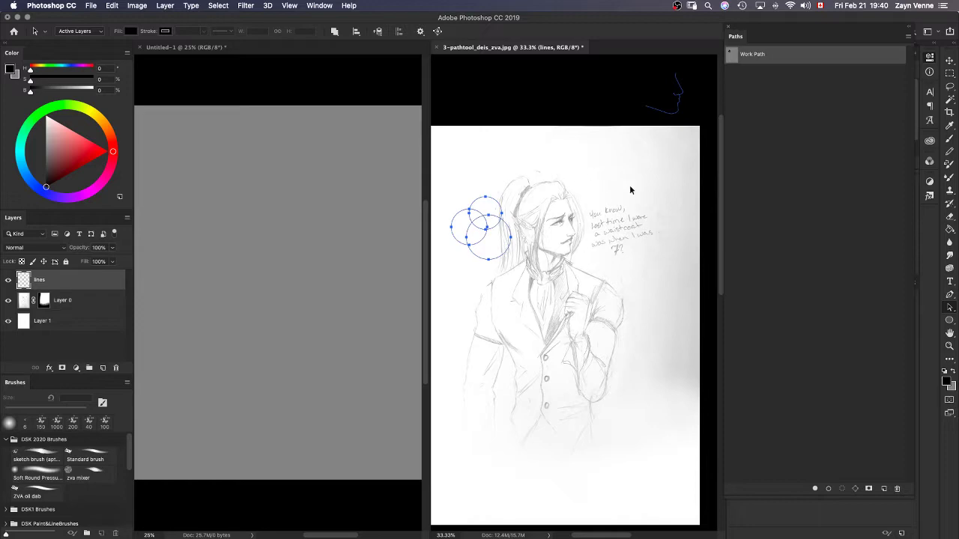
# Copy the work path with the face contour and circles into the grey document, and delete all paths there.
pyautogui.moveTo(731, 54); pyautogui.dragTo(296, 197)
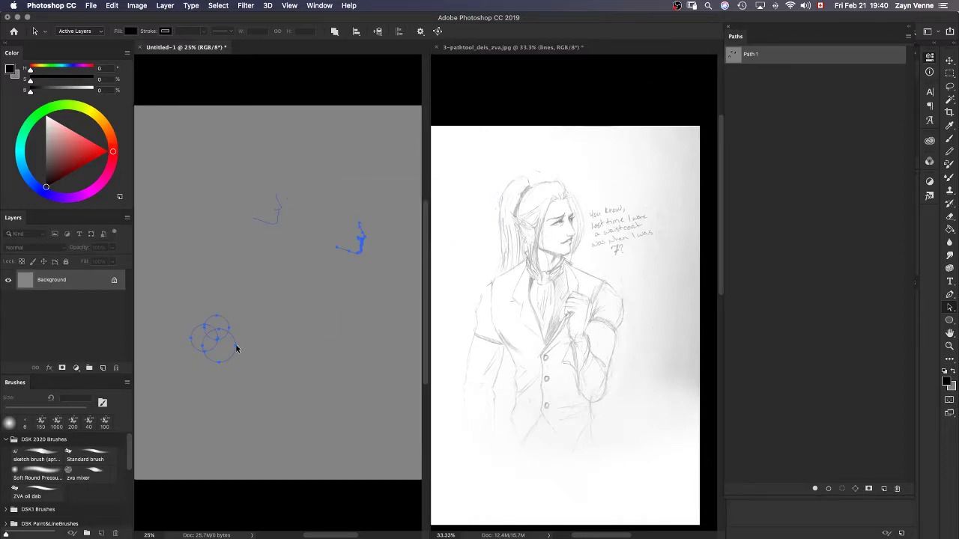
pyautogui.press('Delete')
pyautogui.press('Delete')
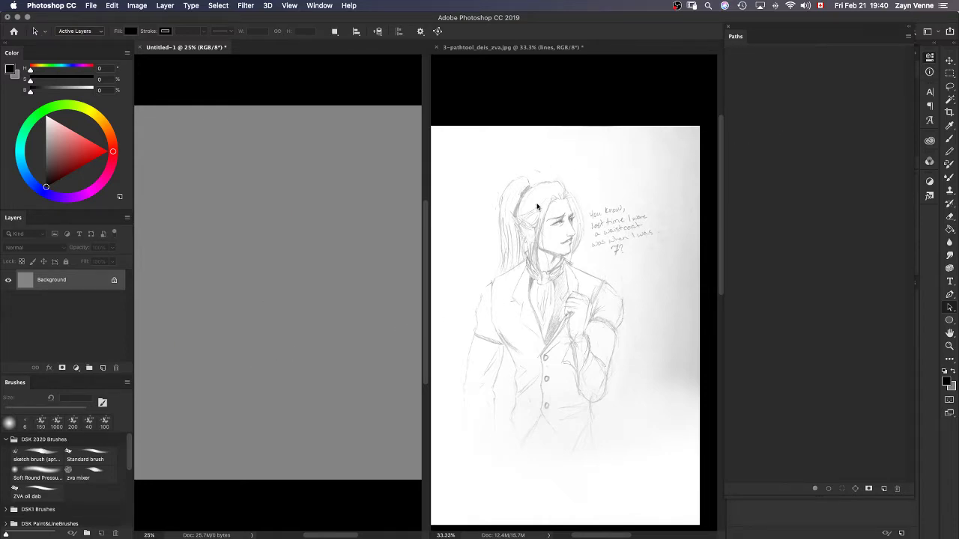
# Return to the sketch document and undo the face path's move and the circle paths.
pyautogui.press('p')
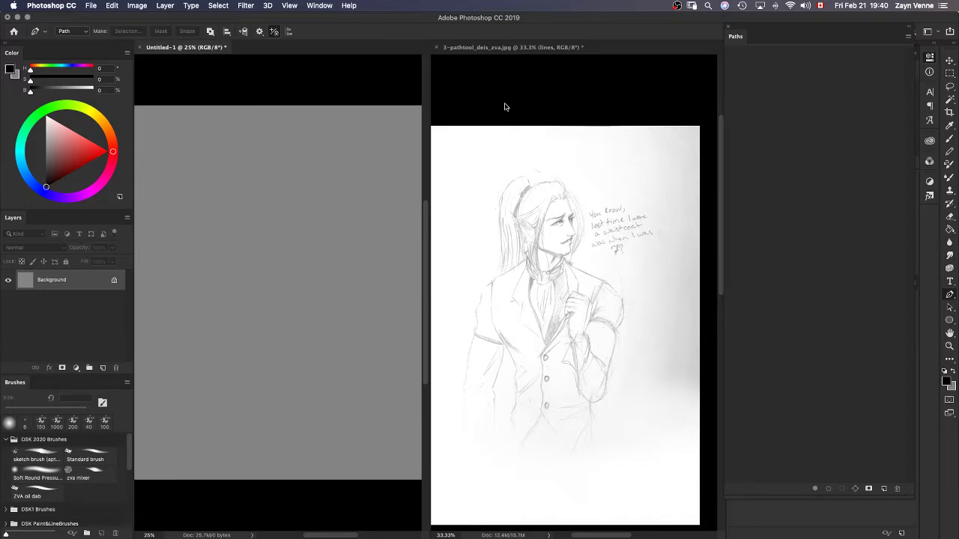
pyautogui.click(506, 102)
pyautogui.press('space')
pyautogui.moveTo(552, 175); pyautogui.dragTo(597, 169)
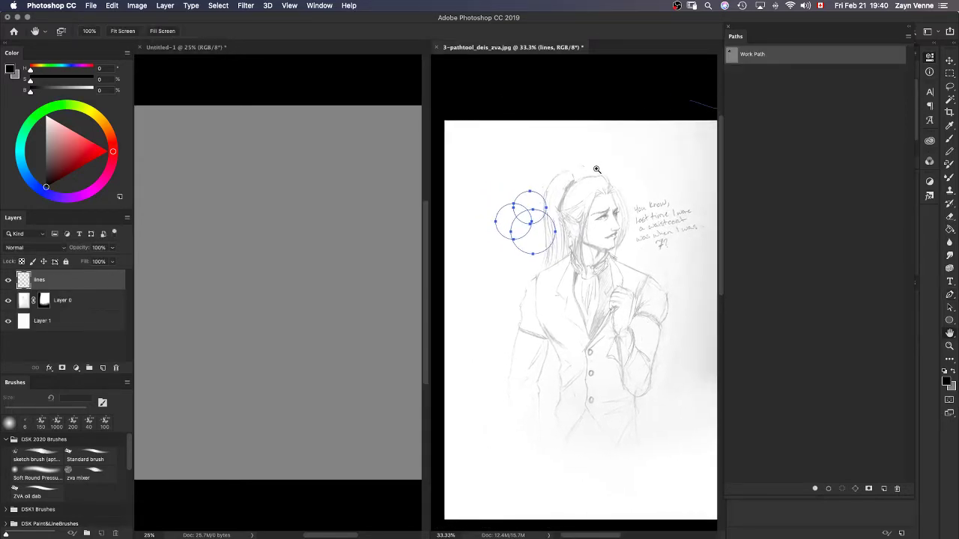
pyautogui.press('super+z')
pyautogui.press('super+z')
pyautogui.press('super+z')
pyautogui.press('super+z')
pyautogui.press('super+z')
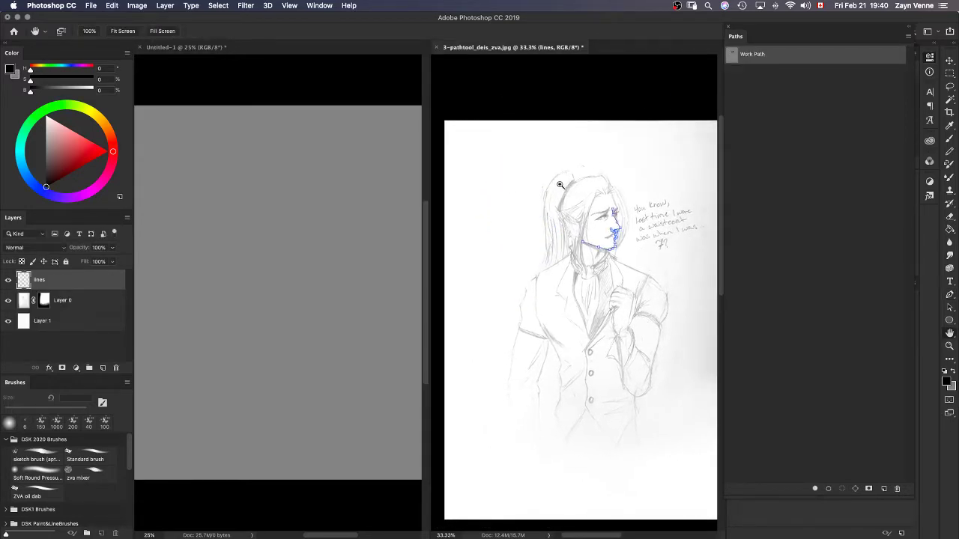
# Select the whole sketch canvas and delete its work path.
pyautogui.press('super+d')
pyautogui.press('super+a')
pyautogui.click(780, 271)
pyautogui.click(776, 59)
pyautogui.press('BackSpace')
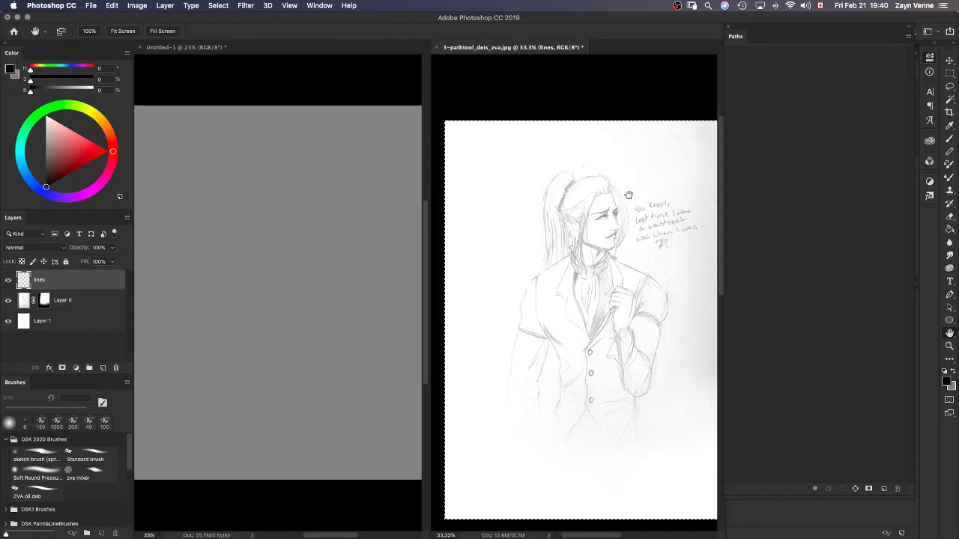
# Draw a pen path of straight segments along the canvas's top edge, through a star-like zigzag in the upper-left corner, and down the left edge.
pyautogui.moveTo(531, 201)
pyautogui.mouseDown()
pyautogui.moveTo(453, 185)
pyautogui.moveTo(516, 197)
pyautogui.moveTo(529, 212)
pyautogui.mouseUp()
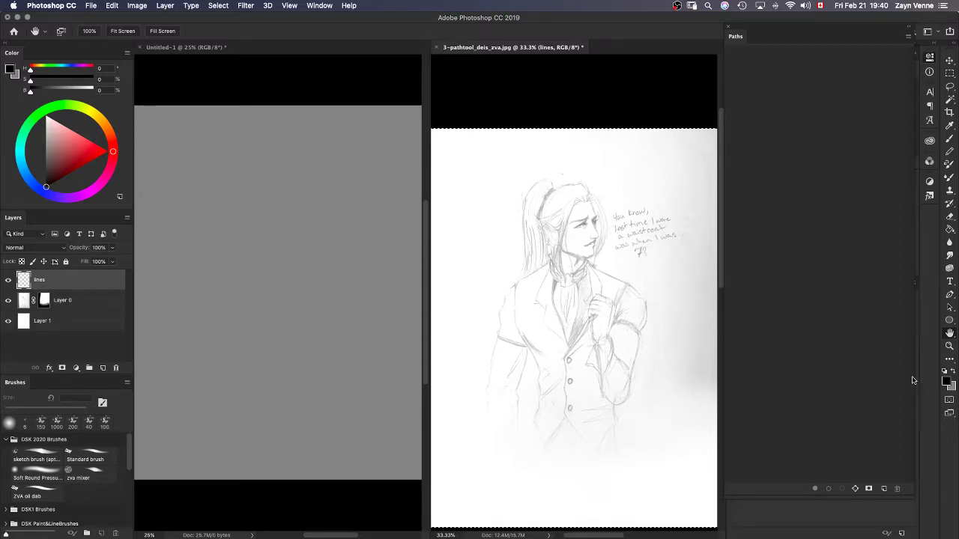
pyautogui.click(949, 319)
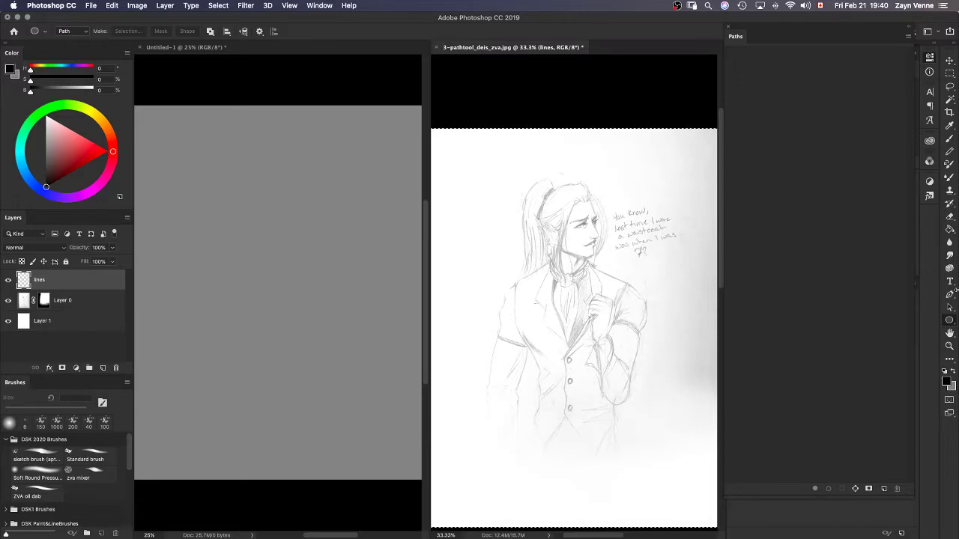
pyautogui.click(949, 295)
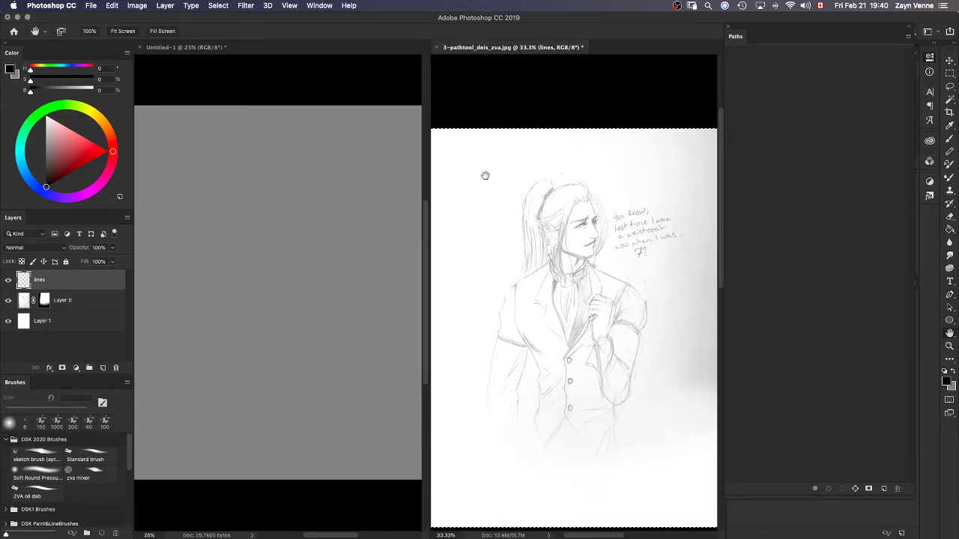
pyautogui.moveTo(486, 175); pyautogui.dragTo(520, 178)
pyautogui.click(469, 137)
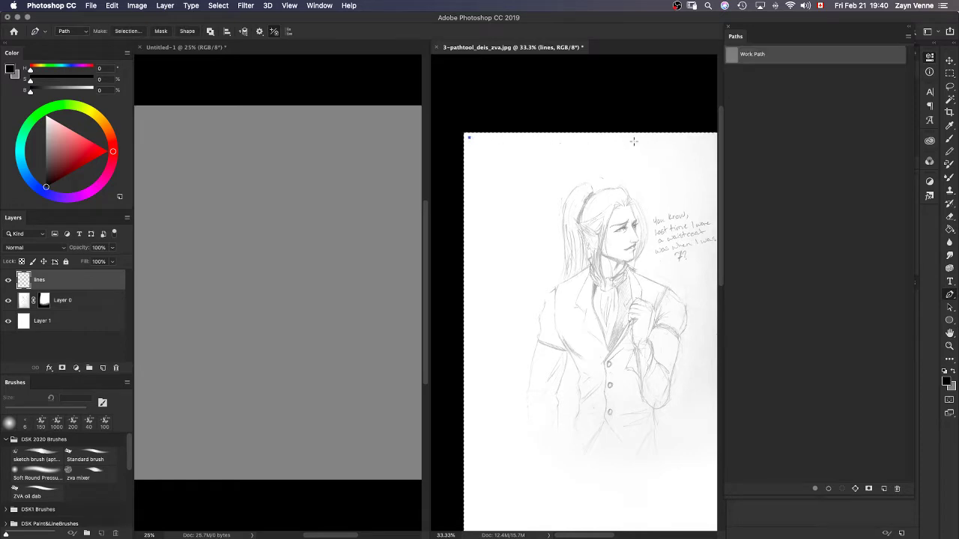
pyautogui.click(686, 137)
pyautogui.keyDown('super'); pyautogui.click(497, 179); pyautogui.keyUp('super')
pyautogui.click(469, 137)
pyautogui.click(498, 174)
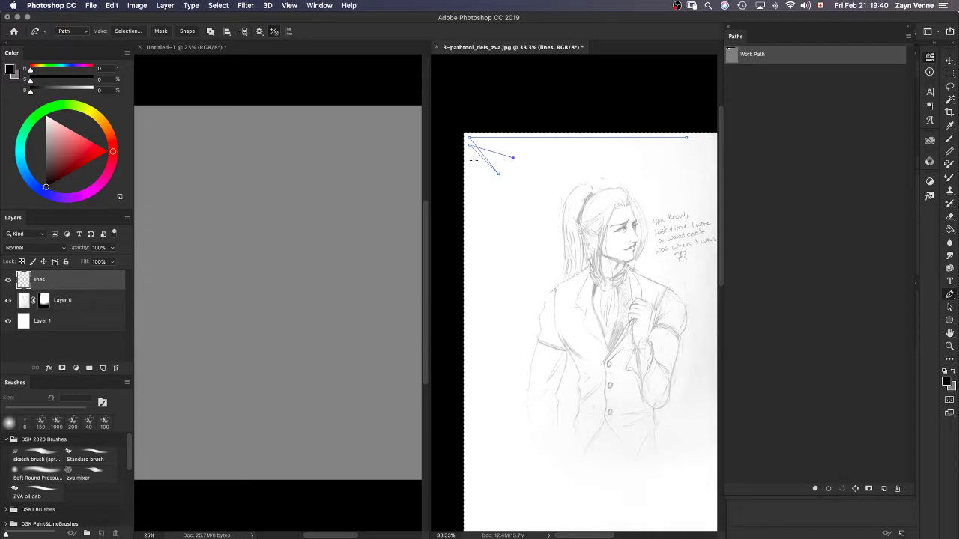
pyautogui.click(503, 145)
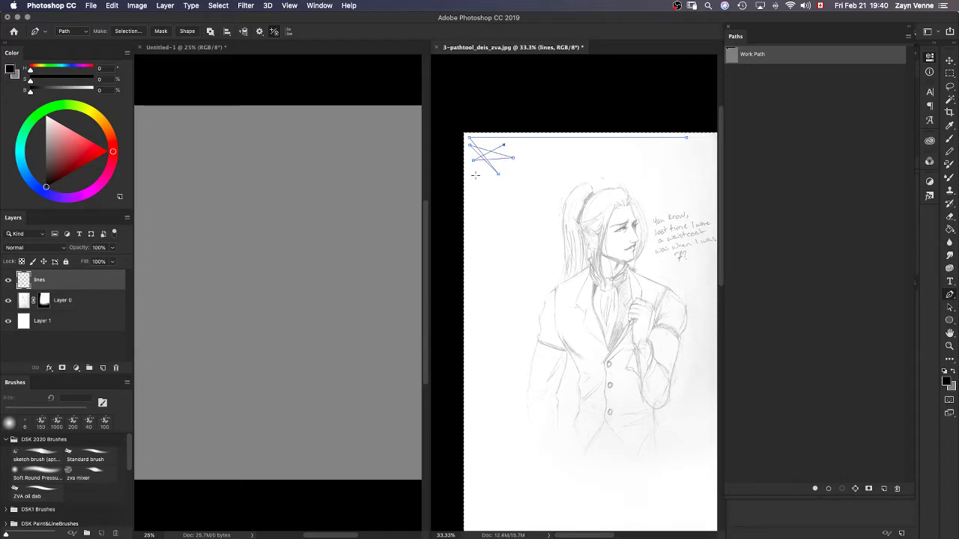
pyautogui.click(472, 174)
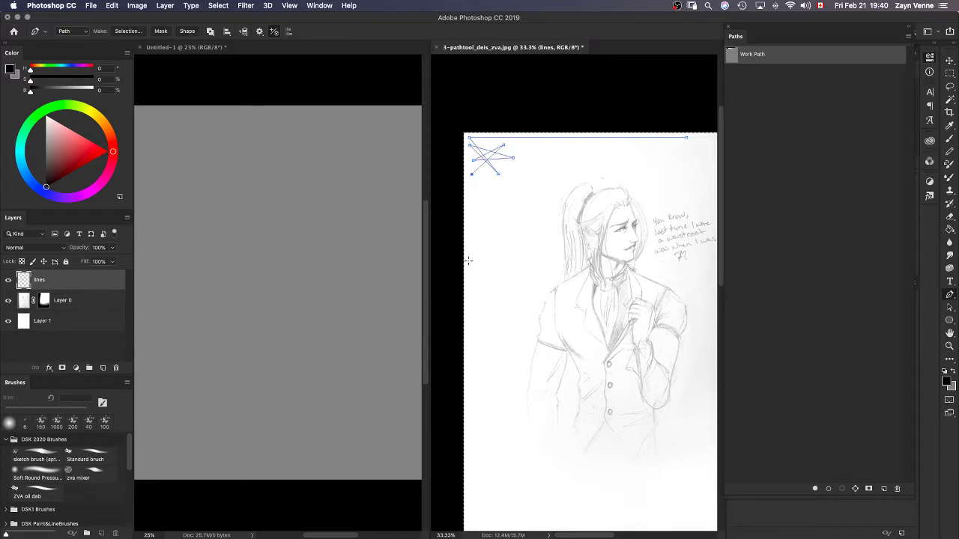
pyautogui.click(470, 527)
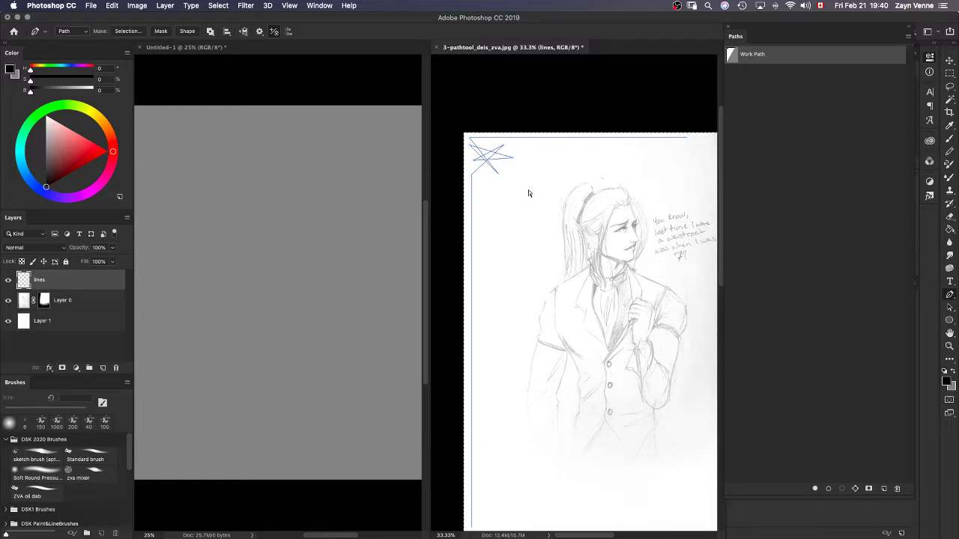
# Move three anchor points of the corner star: the lower-left one to the canvas corner, the upper-right one outward, and the bottom one slightly inward.
pyautogui.press('super+equal')
pyautogui.press('space')
pyautogui.moveTo(481, 86); pyautogui.dragTo(538, 186)
pyautogui.press('a')
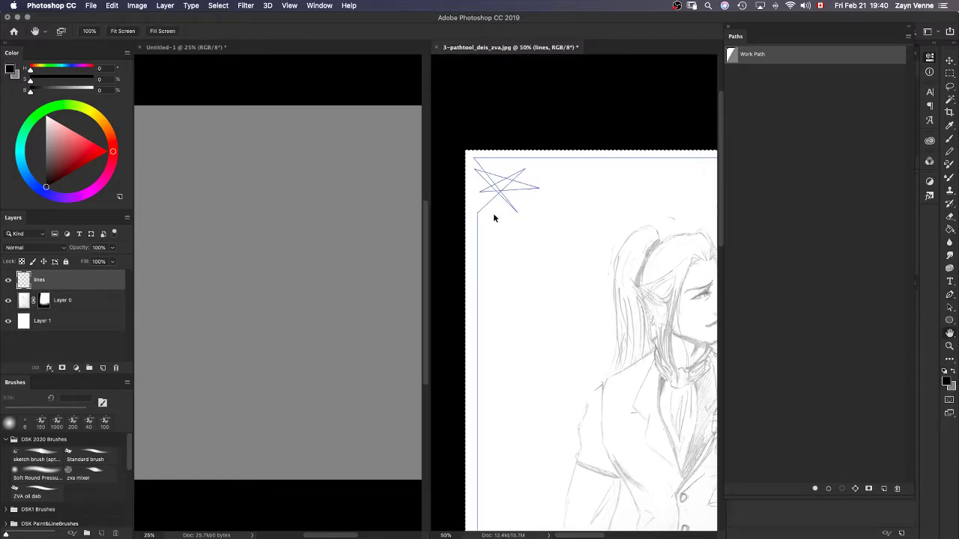
pyautogui.click(477, 216)
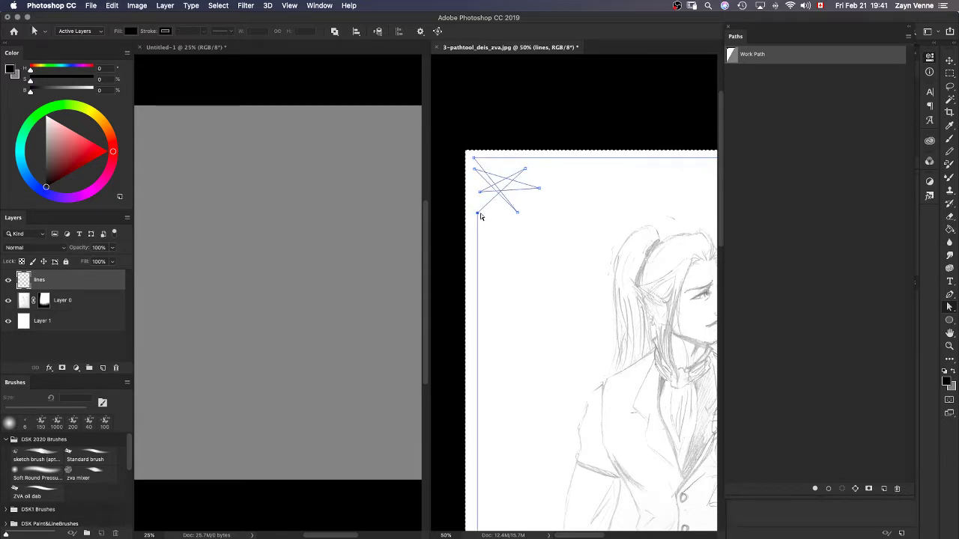
pyautogui.moveTo(477, 214); pyautogui.dragTo(533, 171)
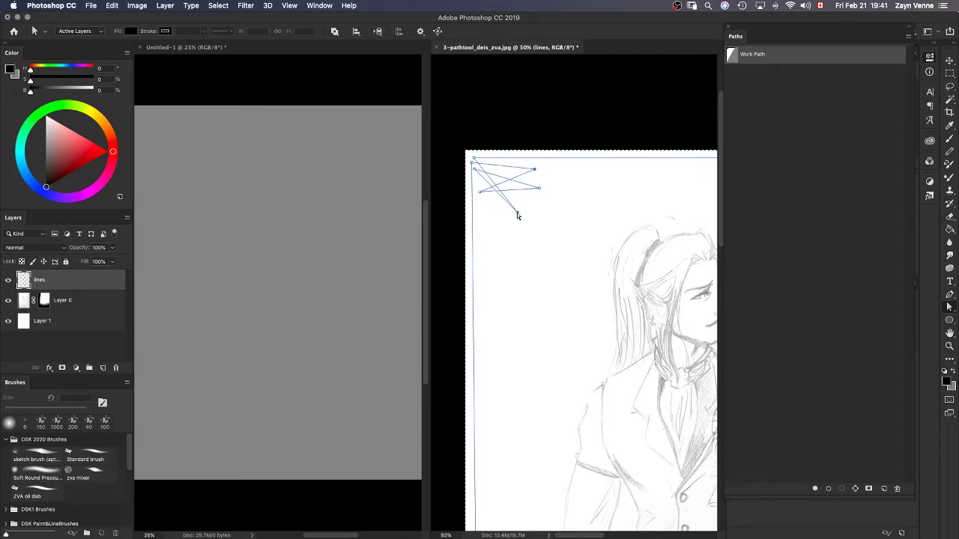
pyautogui.moveTo(517, 212); pyautogui.dragTo(504, 214)
# Bend the star's straight segments into leaf-like curves and pull its inner anchor points toward the canvas corner.
pyautogui.press('p')
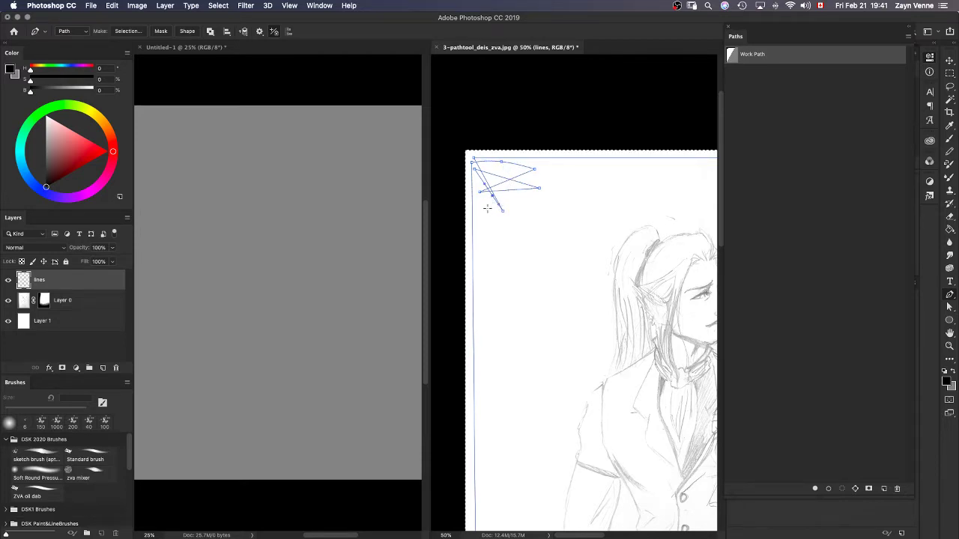
pyautogui.moveTo(492, 197); pyautogui.dragTo(487, 196)
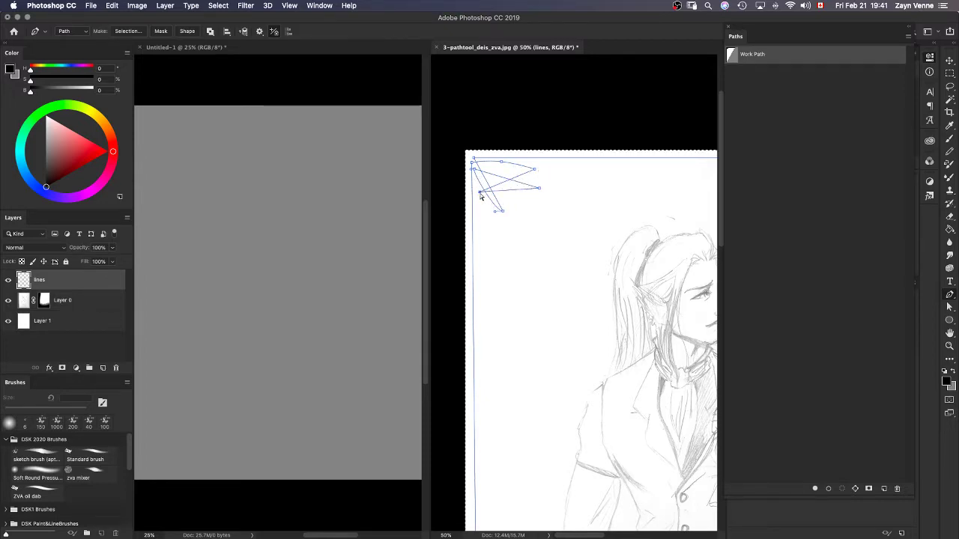
pyautogui.moveTo(481, 194); pyautogui.dragTo(486, 172)
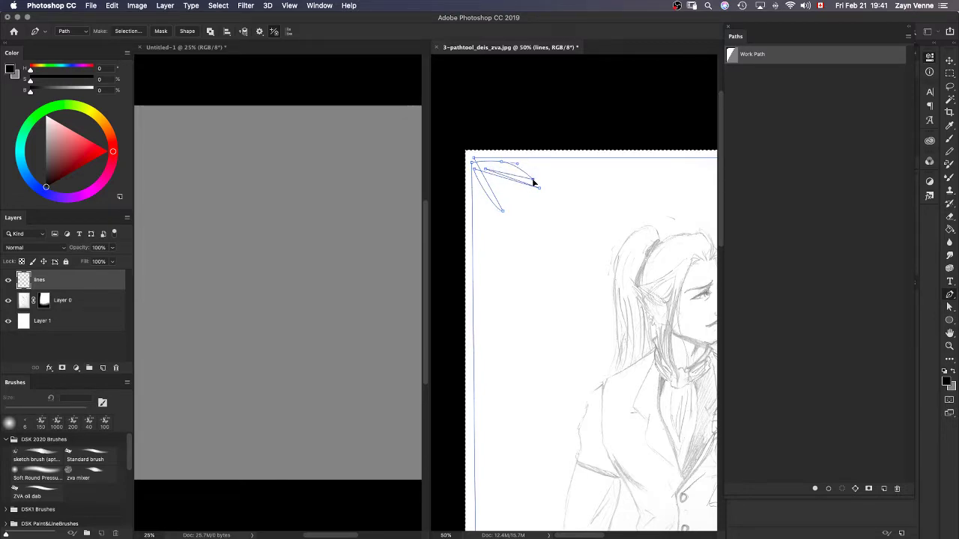
pyautogui.moveTo(501, 162); pyautogui.dragTo(506, 167)
pyautogui.click(483, 162)
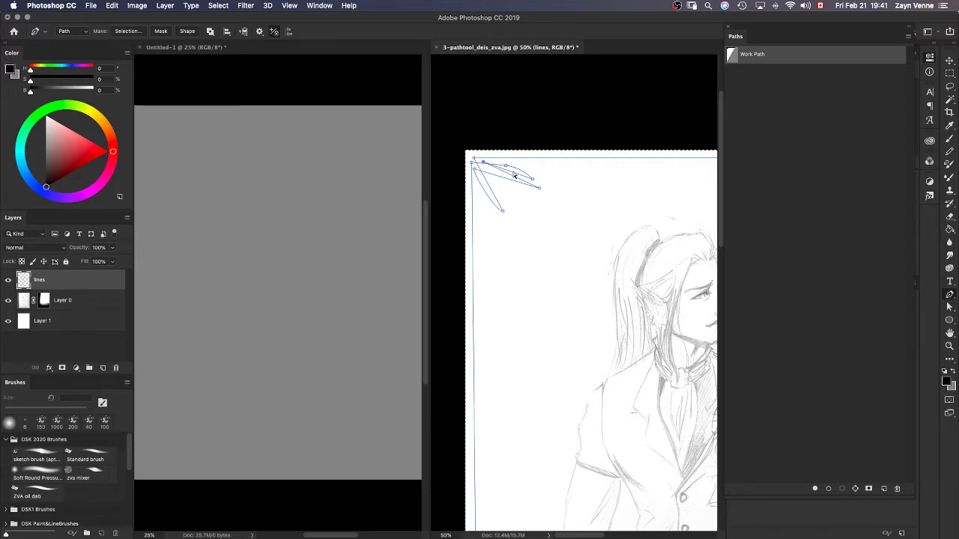
# Curve the edges of the upper and lower leaves with added anchor points, undoing the misplaced adjustments.
pyautogui.click(513, 172)
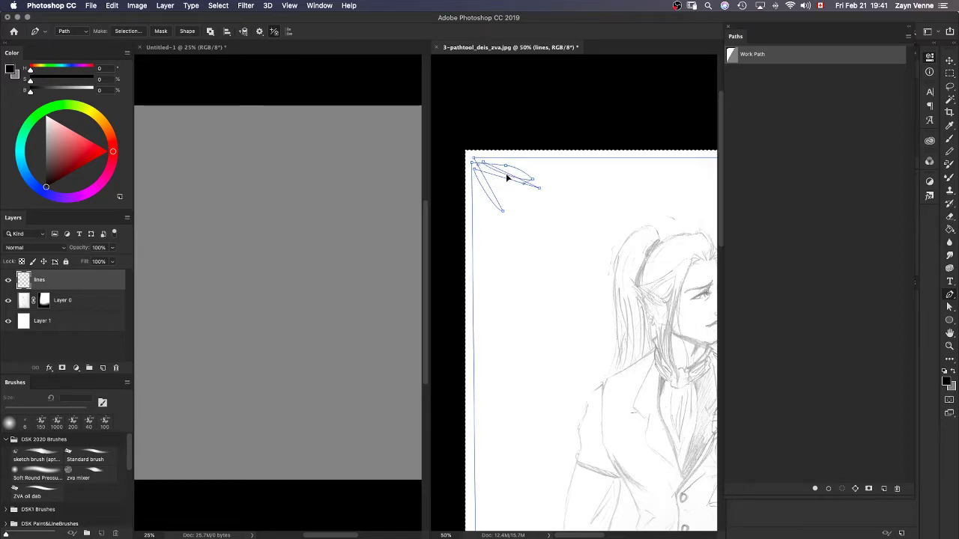
pyautogui.moveTo(506, 173); pyautogui.dragTo(489, 165)
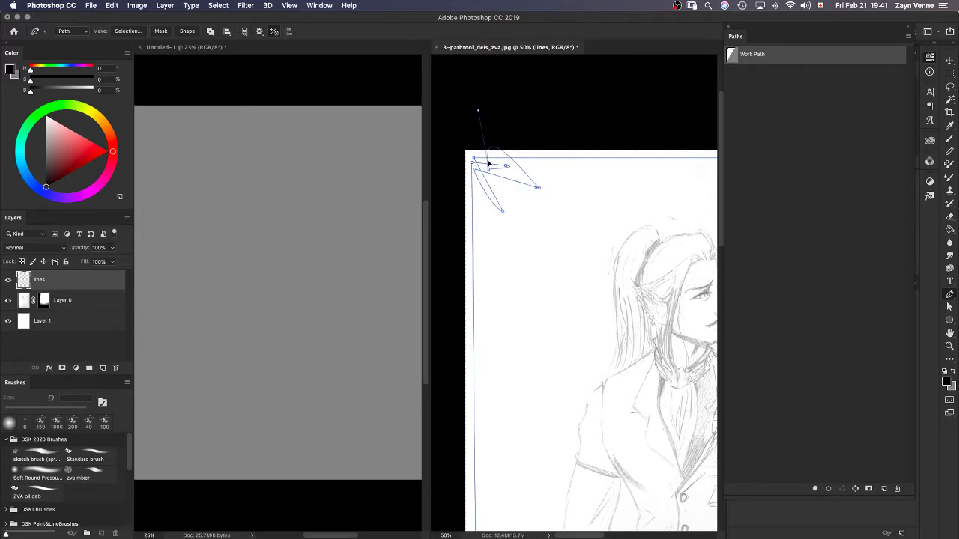
pyautogui.press('super+z')
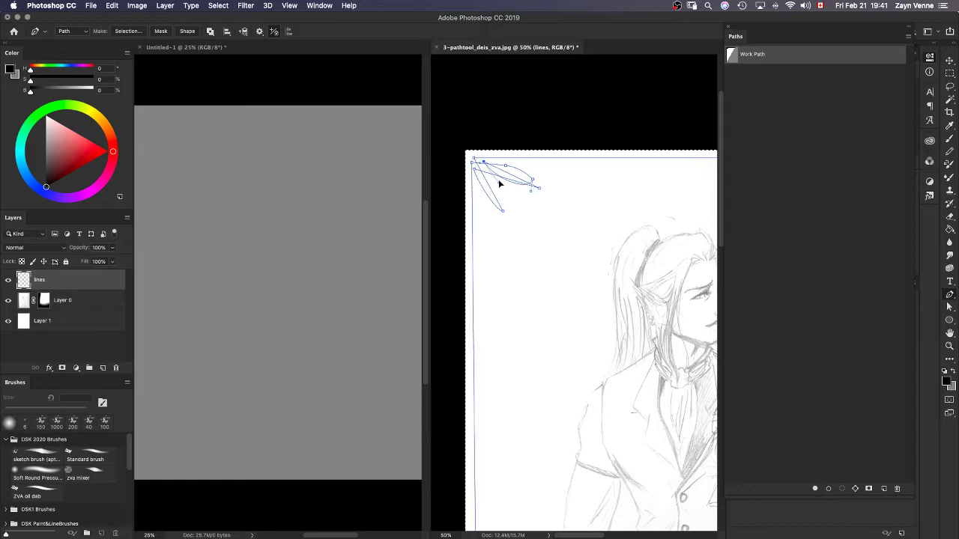
pyautogui.moveTo(532, 180); pyautogui.dragTo(535, 185)
pyautogui.moveTo(490, 188)
pyautogui.mouseDown()
pyautogui.moveTo(499, 187)
pyautogui.moveTo(491, 180)
pyautogui.moveTo(501, 189)
pyautogui.mouseUp()
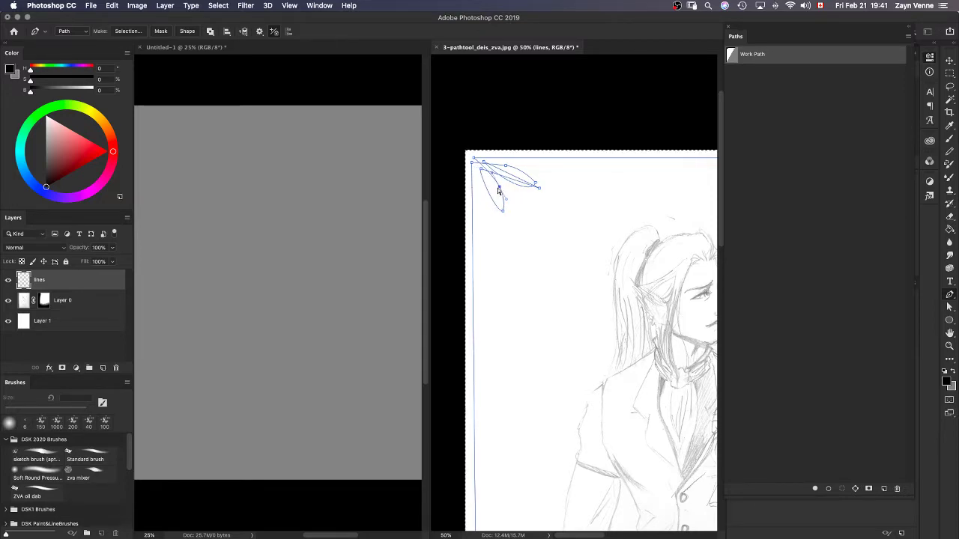
pyautogui.press('super+z')
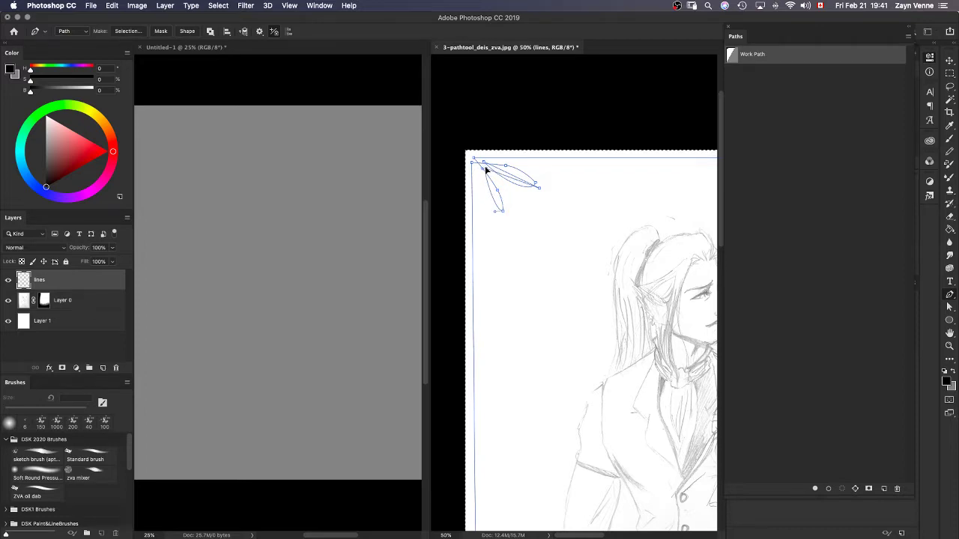
# Reshape the upper leaf's base and inner edges with extra anchor points, undoing the last bend.
pyautogui.click(483, 164)
pyautogui.moveTo(506, 168); pyautogui.dragTo(507, 176)
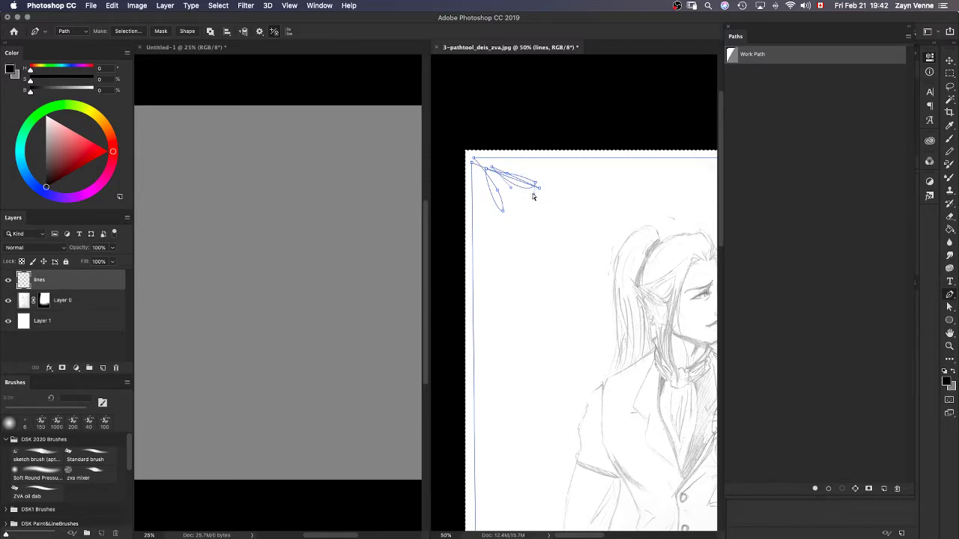
pyautogui.moveTo(507, 174)
pyautogui.mouseDown()
pyautogui.moveTo(508, 161)
pyautogui.moveTo(511, 189)
pyautogui.moveTo(531, 169)
pyautogui.moveTo(522, 182)
pyautogui.mouseUp()
pyautogui.click(522, 176)
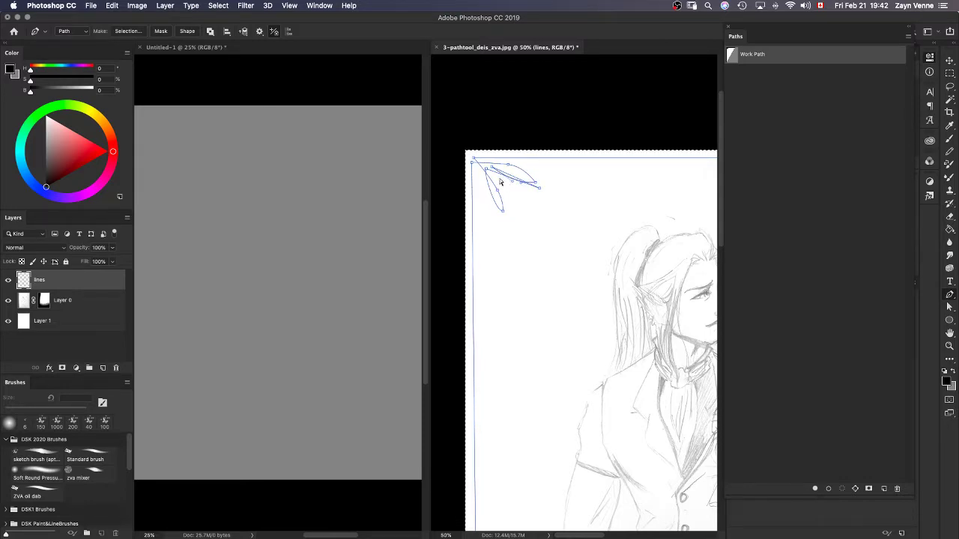
pyautogui.click(500, 173)
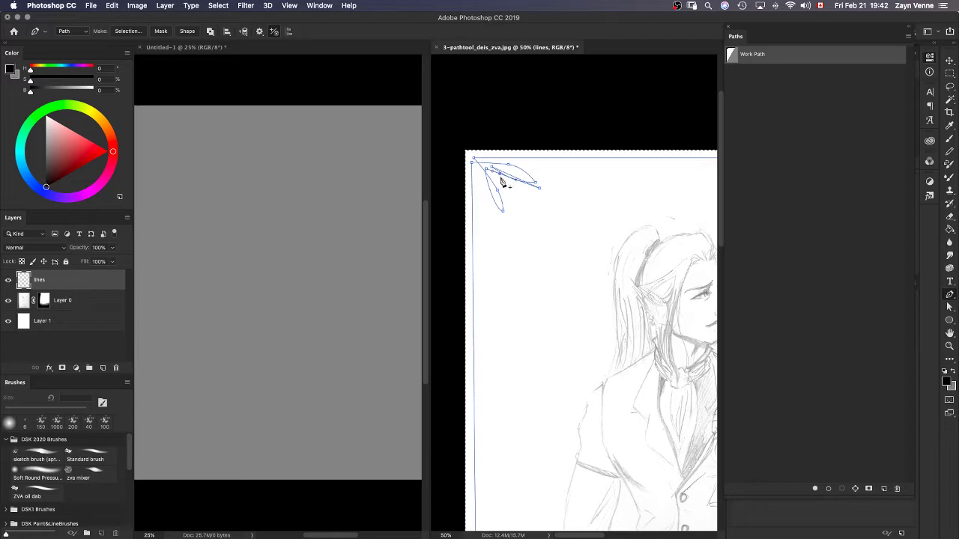
pyautogui.moveTo(501, 174); pyautogui.dragTo(508, 178)
pyautogui.click(515, 179)
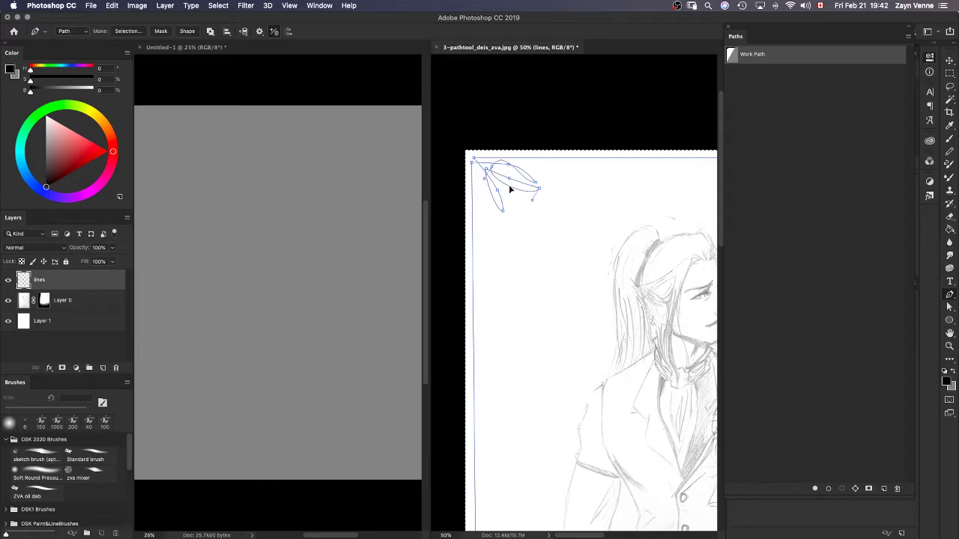
pyautogui.press('super+z')
# Pull one leaf tip down to form a middle leaf, and adjust the upper leaf's base and tip to separate the two.
pyautogui.moveTo(539, 188); pyautogui.dragTo(531, 207)
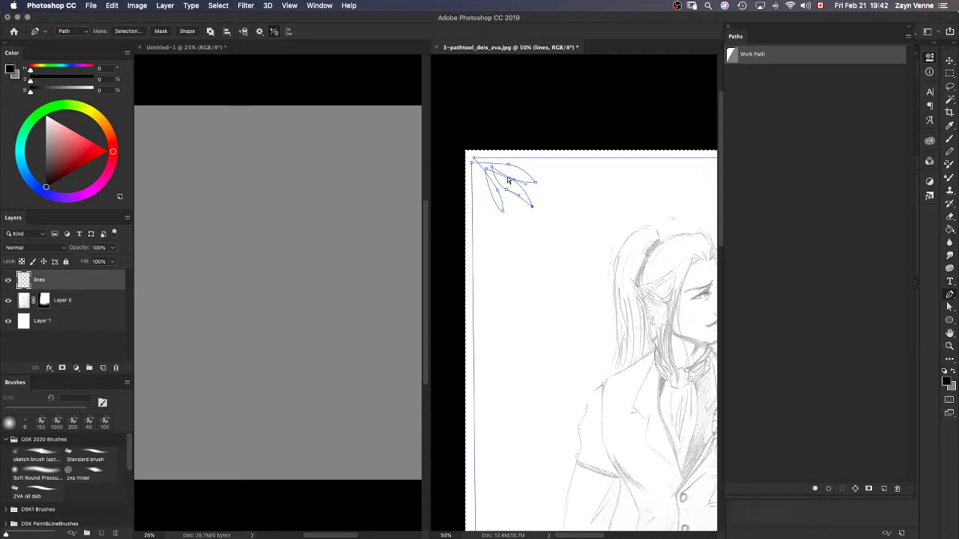
pyautogui.keyDown('ctrl'); pyautogui.click(509, 181); pyautogui.keyUp('ctrl')
pyautogui.click(508, 164)
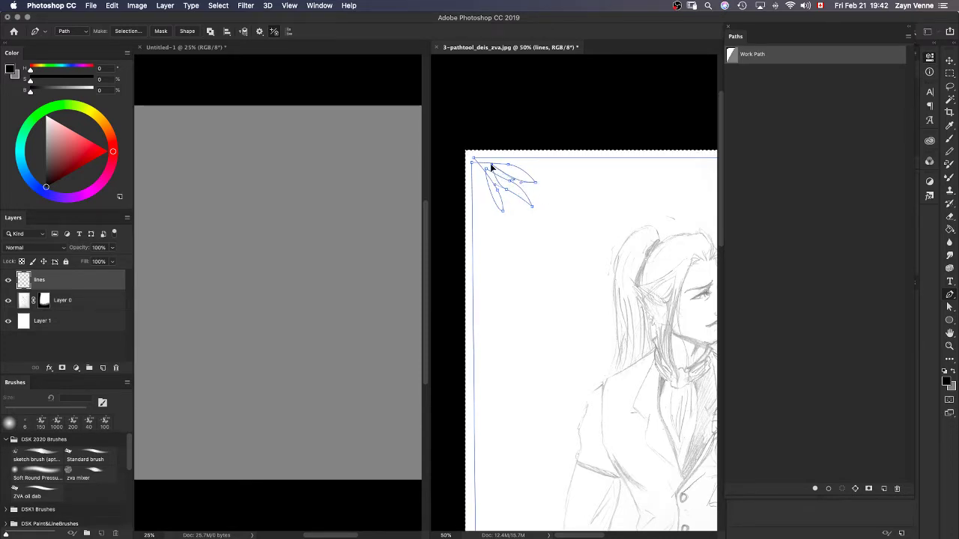
pyautogui.moveTo(491, 167); pyautogui.dragTo(489, 161)
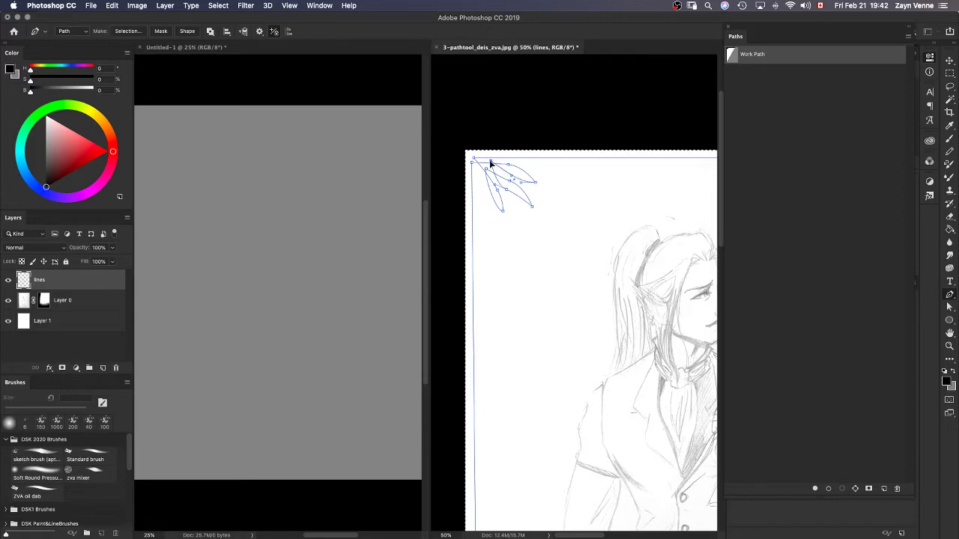
pyautogui.moveTo(532, 184); pyautogui.dragTo(539, 188)
# Convert the tips of the lower and upper leaves to corner points with the Convert Point tool, undoing the extra handle change.
pyautogui.keyDown('super'); pyautogui.click(503, 212); pyautogui.keyUp('super')
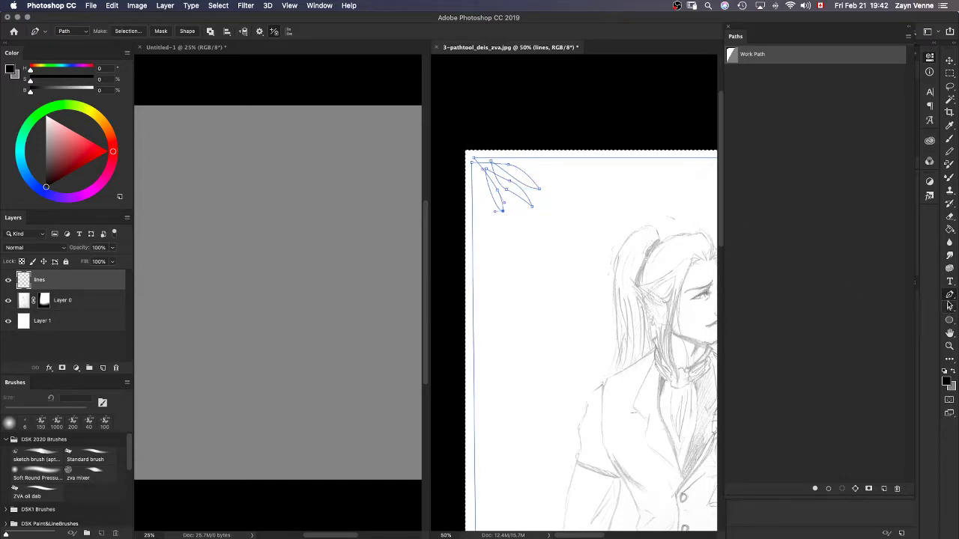
pyautogui.rightClick(950, 299)
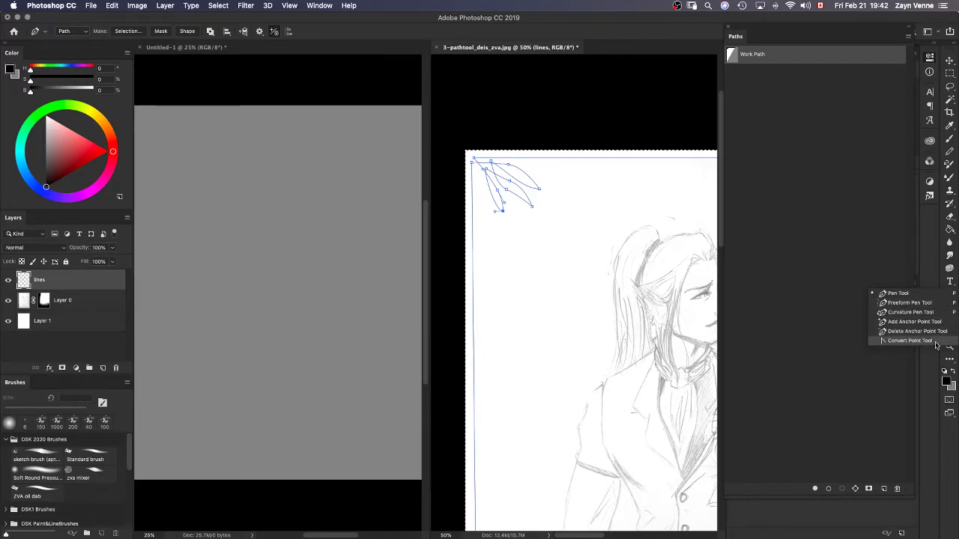
pyautogui.click(910, 341)
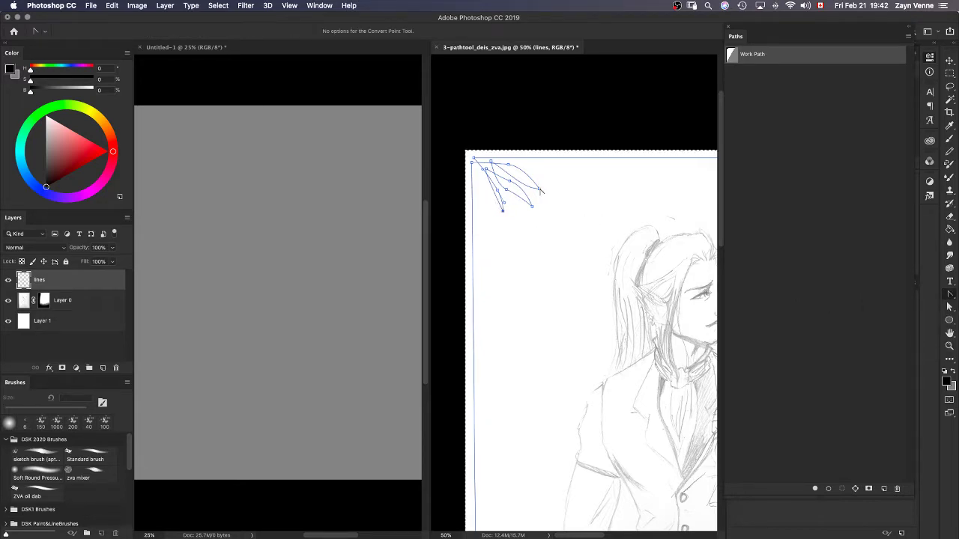
pyautogui.click(540, 189)
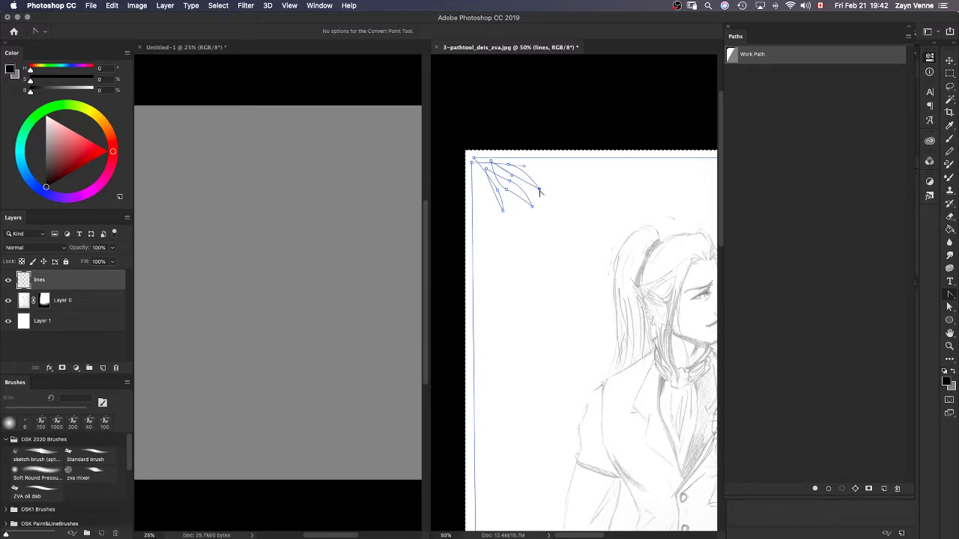
pyautogui.moveTo(539, 189)
pyautogui.mouseDown()
pyautogui.moveTo(529, 197)
pyautogui.moveTo(544, 183)
pyautogui.mouseUp()
pyautogui.press('super+z')
pyautogui.press('super+a')
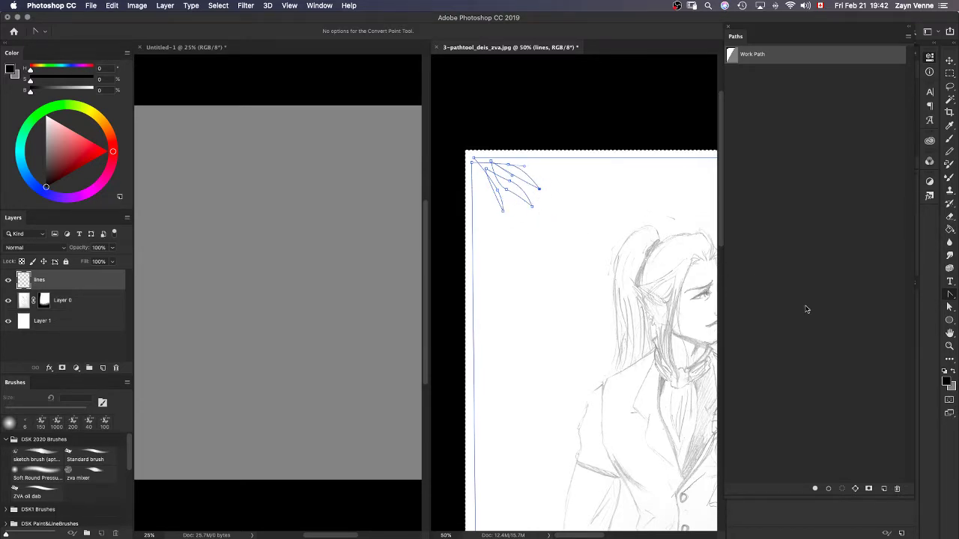
# Return to the Pen tool and round the outer curves and inner edges of the middle and upper leaves.
pyautogui.rightClick(949, 294)
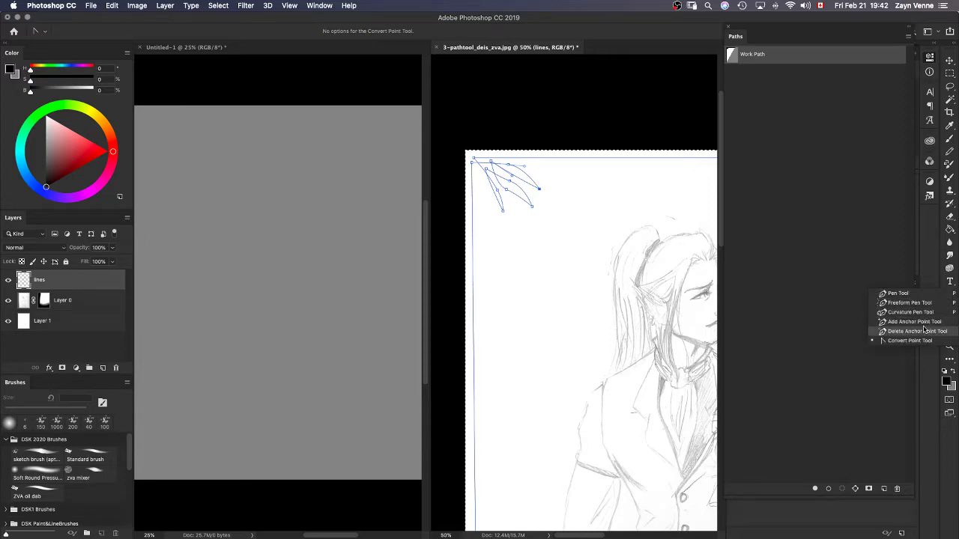
pyautogui.click(926, 294)
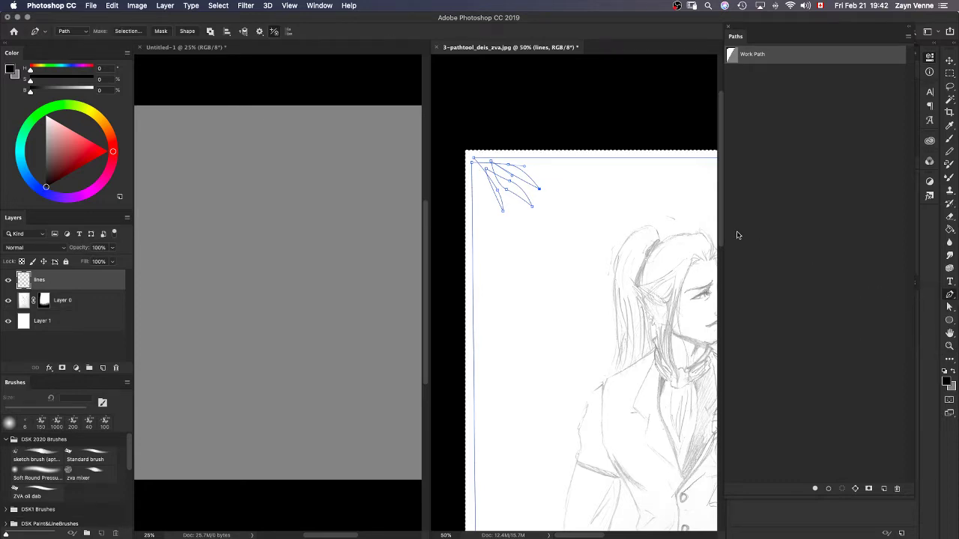
pyautogui.moveTo(509, 181); pyautogui.dragTo(513, 183)
pyautogui.moveTo(525, 212); pyautogui.dragTo(525, 199)
pyautogui.moveTo(509, 165); pyautogui.dragTo(534, 167)
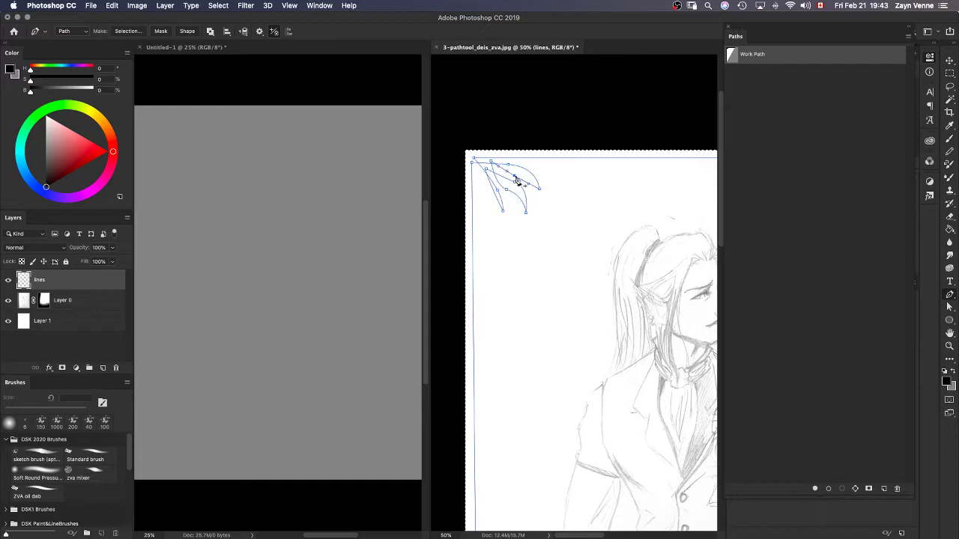
pyautogui.click(515, 181)
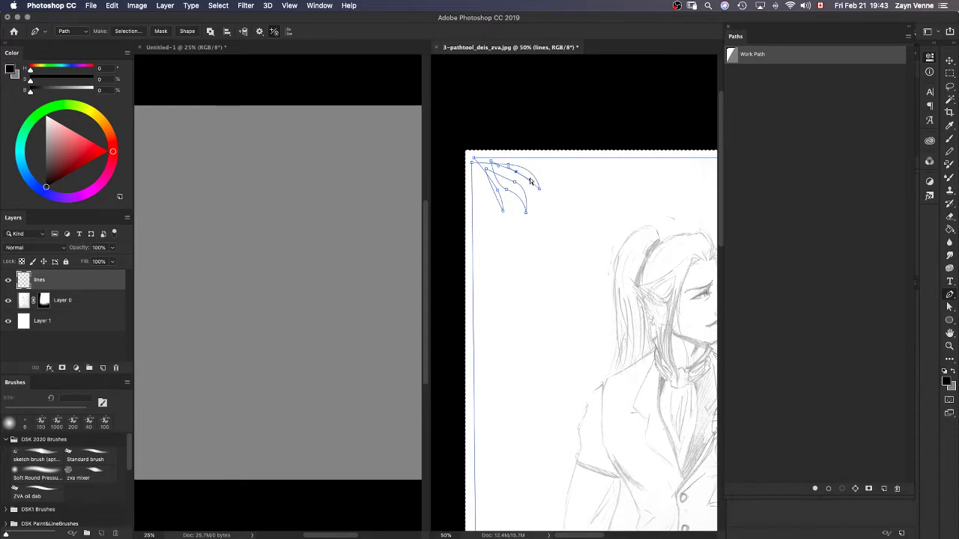
pyautogui.moveTo(539, 193)
pyautogui.mouseDown()
pyautogui.moveTo(539, 202)
pyautogui.moveTo(539, 188)
pyautogui.mouseUp()
# Curve the lower leaf's outer edge, extend its tip outward, and pull the middle leaf's tip away from the corner.
pyautogui.click(488, 199)
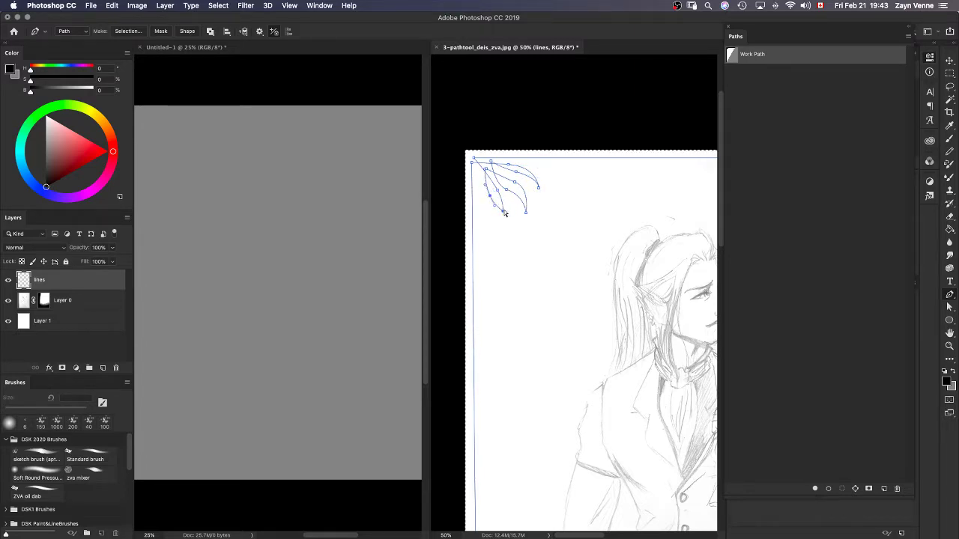
pyautogui.click(518, 217)
pyautogui.click(497, 196)
pyautogui.moveTo(526, 213)
pyautogui.mouseDown()
pyautogui.moveTo(534, 206)
pyautogui.moveTo(522, 202)
pyautogui.moveTo(543, 217)
pyautogui.mouseUp()
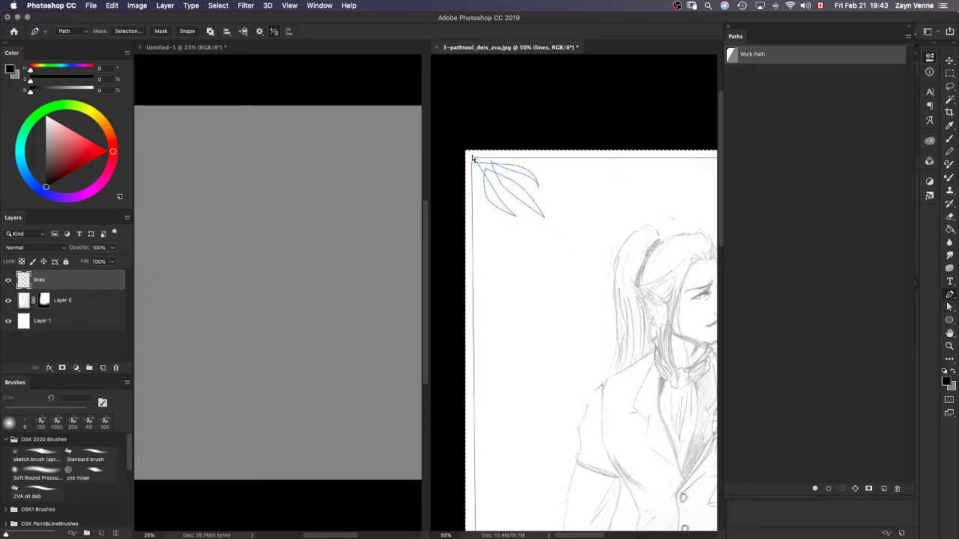
pyautogui.moveTo(474, 158); pyautogui.dragTo(494, 154)
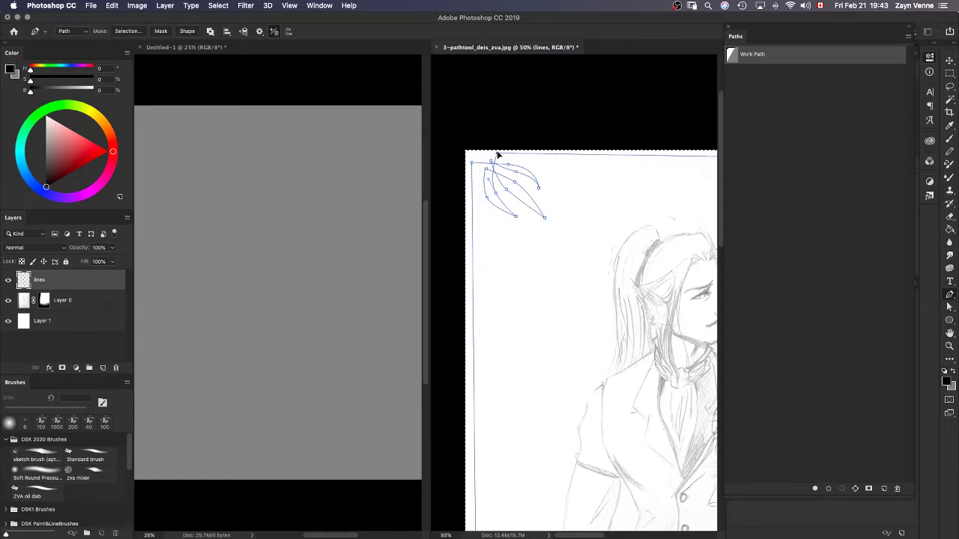
pyautogui.press('super+z')
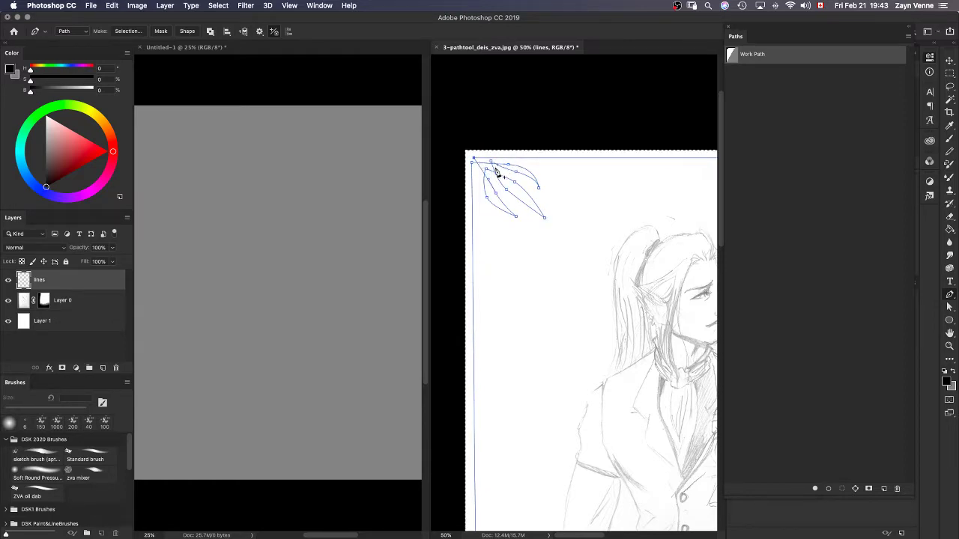
pyautogui.press('super+z')
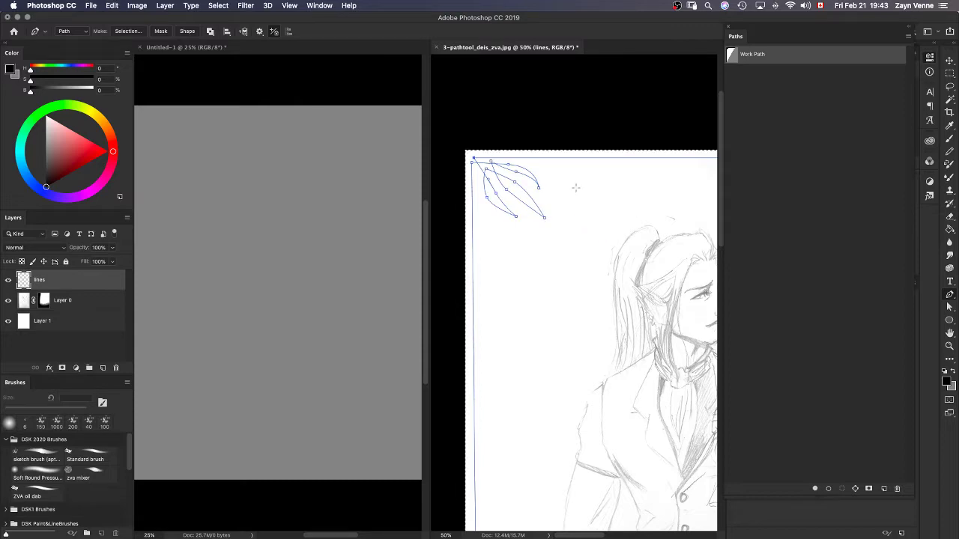
# Select the leaf anchor points without the canvas-corner ones, and shift the leaves slightly down from the top border line.
pyautogui.press('a')
pyautogui.moveTo(576, 243); pyautogui.dragTo(489, 173)
pyautogui.moveTo(488, 173); pyautogui.dragTo(488, 172)
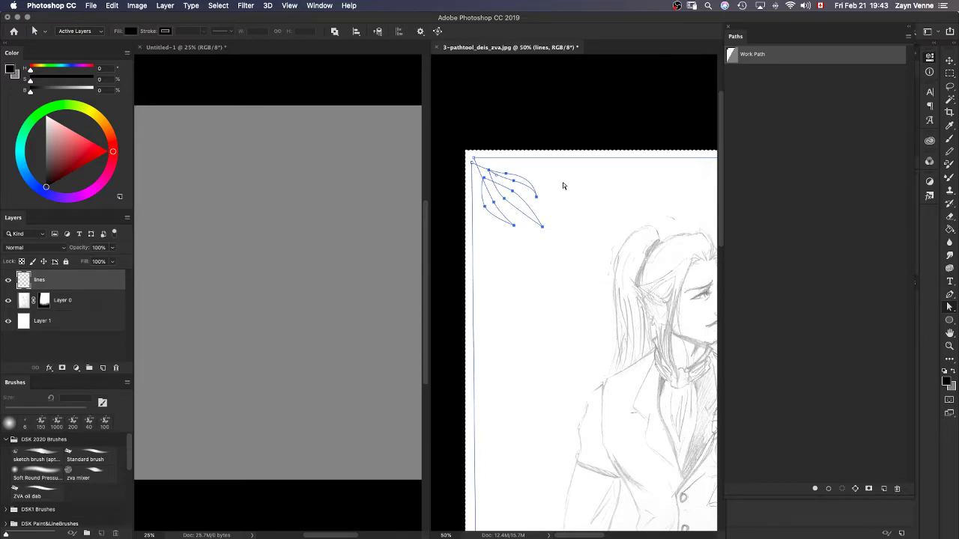
pyautogui.press('super+minus')
pyautogui.press('super+minus')
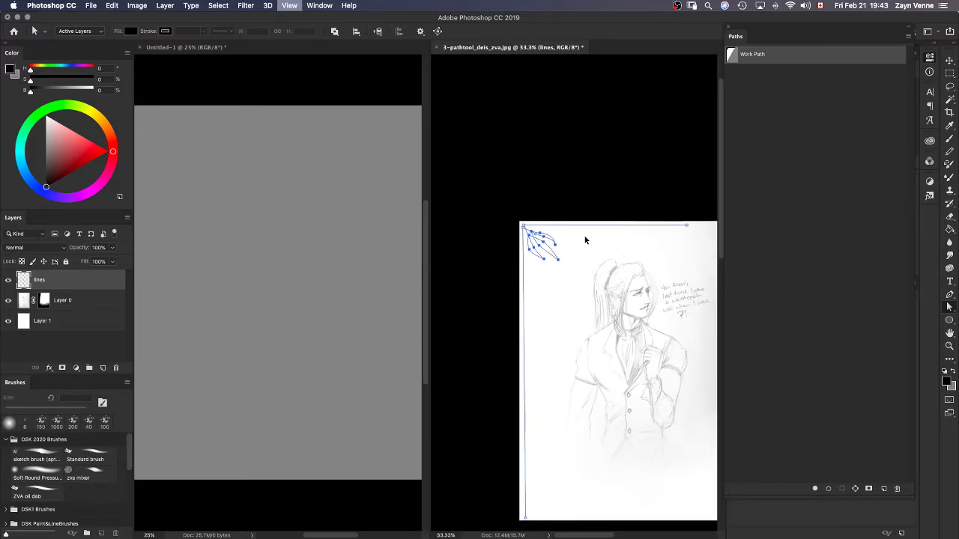
# Deselect the border path in the sketch file and copy it into the Untitled-1 document.
pyautogui.click(799, 90)
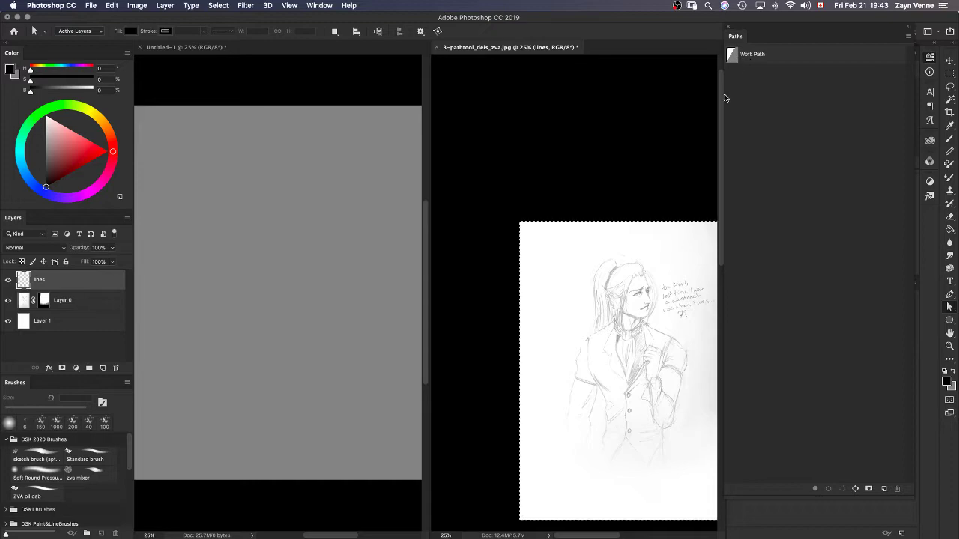
pyautogui.click(742, 59)
pyautogui.moveTo(734, 60); pyautogui.dragTo(260, 173)
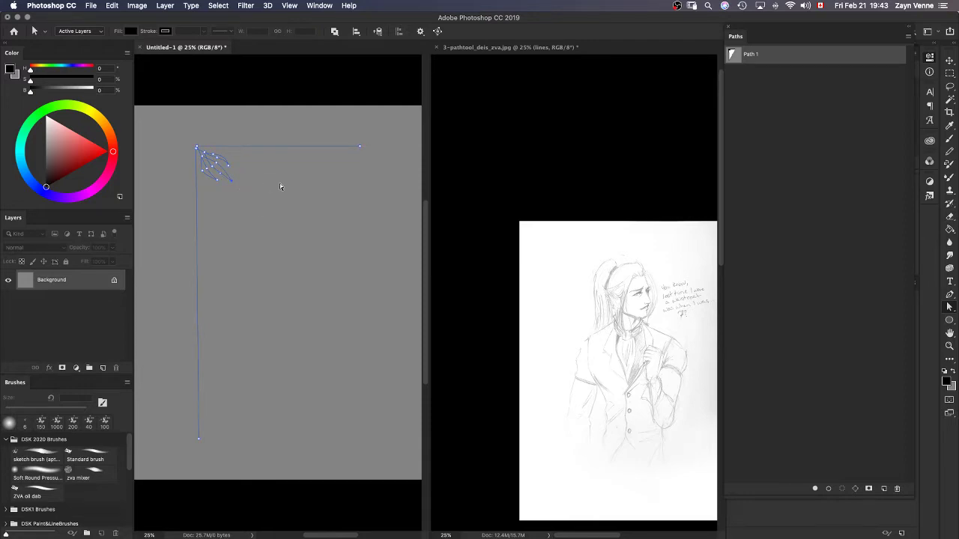
# Scale the copied border path up proportionally to about 179%, reposition it near the canvas's upper edge, and apply the transform.
pyautogui.press('super+t')
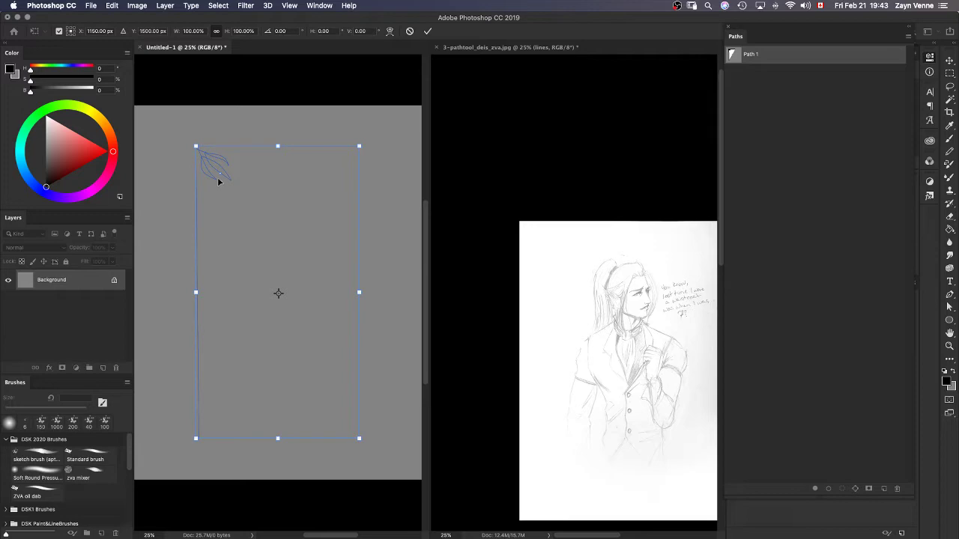
pyautogui.moveTo(358, 147); pyautogui.dragTo(461, 64)
pyautogui.moveTo(296, 217); pyautogui.dragTo(294, 375)
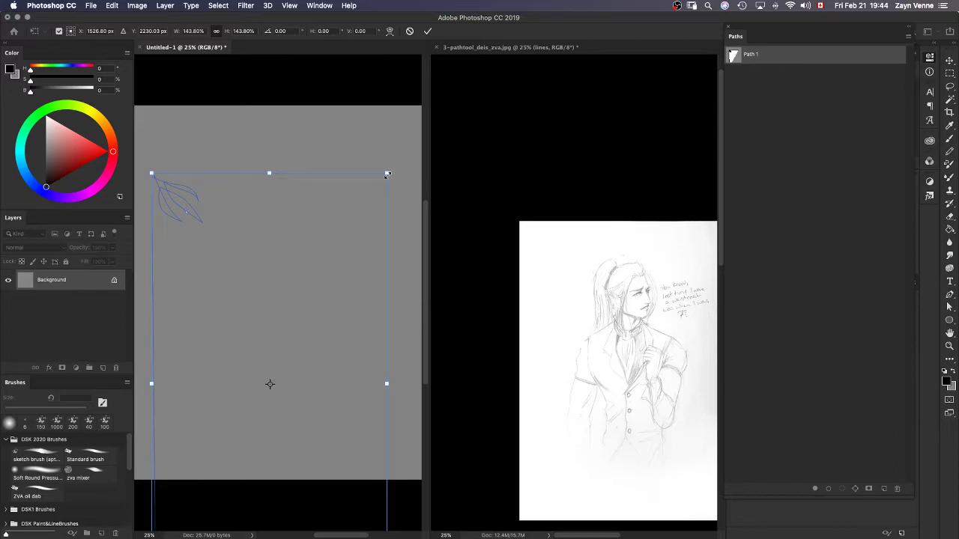
pyautogui.moveTo(388, 173); pyautogui.dragTo(415, 113)
pyautogui.moveTo(329, 225); pyautogui.dragTo(333, 262)
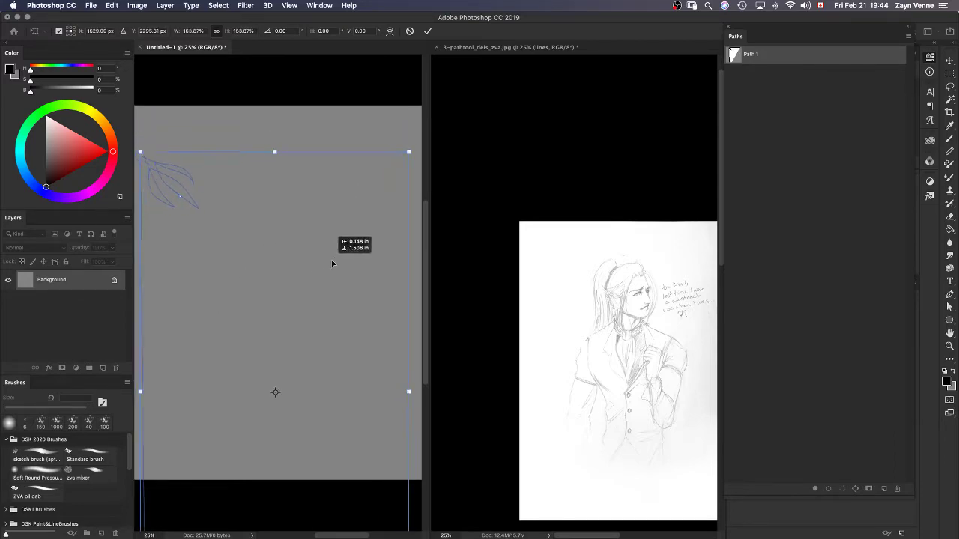
pyautogui.moveTo(409, 152); pyautogui.dragTo(430, 107)
pyautogui.moveTo(316, 229); pyautogui.dragTo(316, 251)
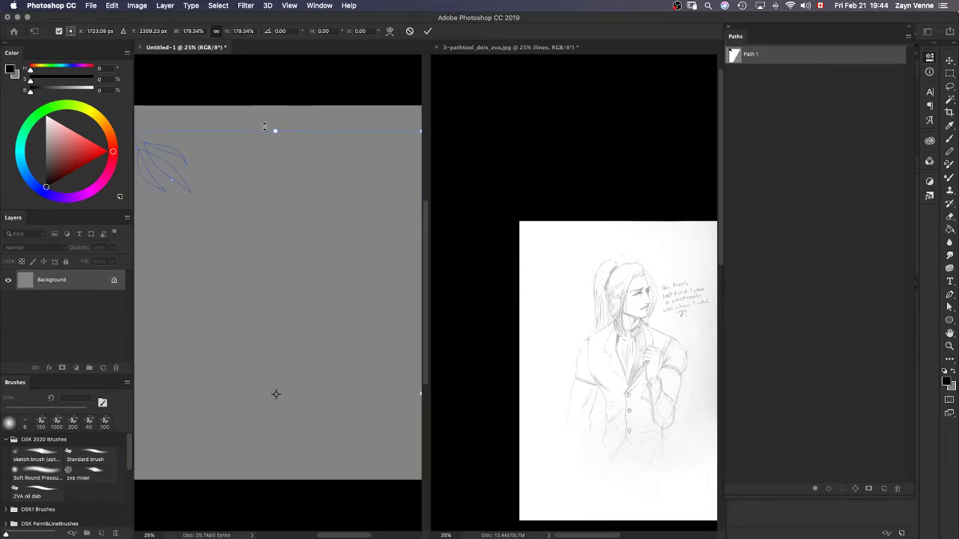
pyautogui.click(313, 83)
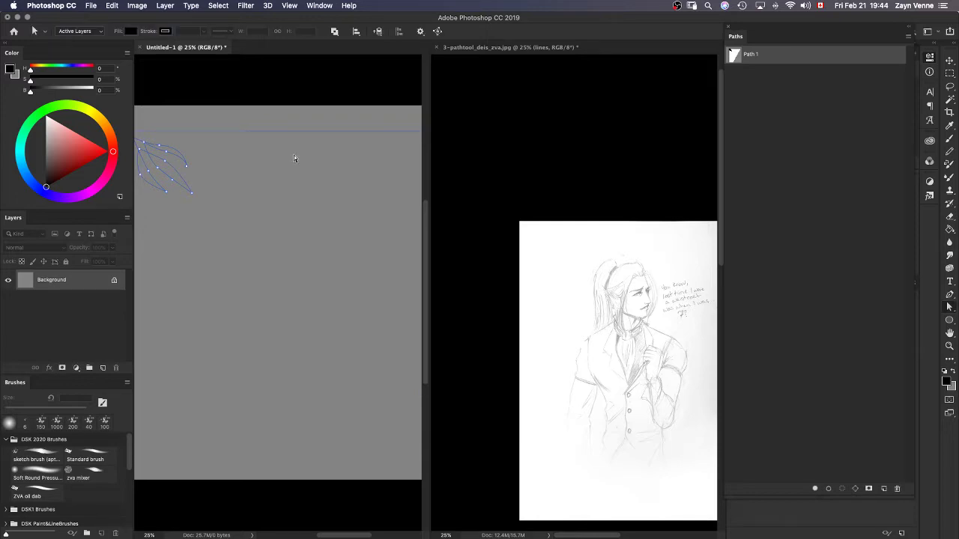
pyautogui.click(219, 226)
# Add a new empty layer above the Background in Untitled-1.
pyautogui.press('h')
pyautogui.moveTo(197, 236); pyautogui.dragTo(310, 250)
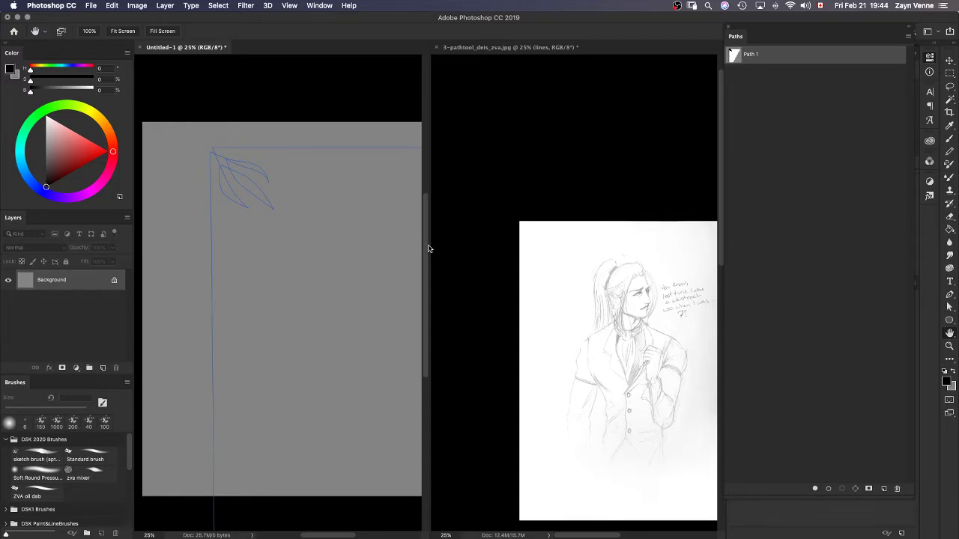
pyautogui.moveTo(430, 245); pyautogui.dragTo(489, 231)
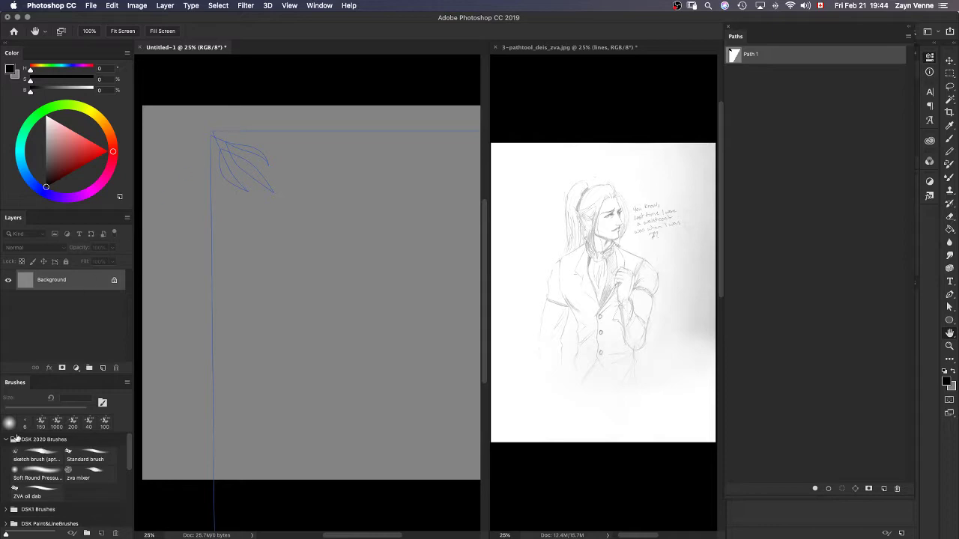
pyautogui.press('super+shift+n')
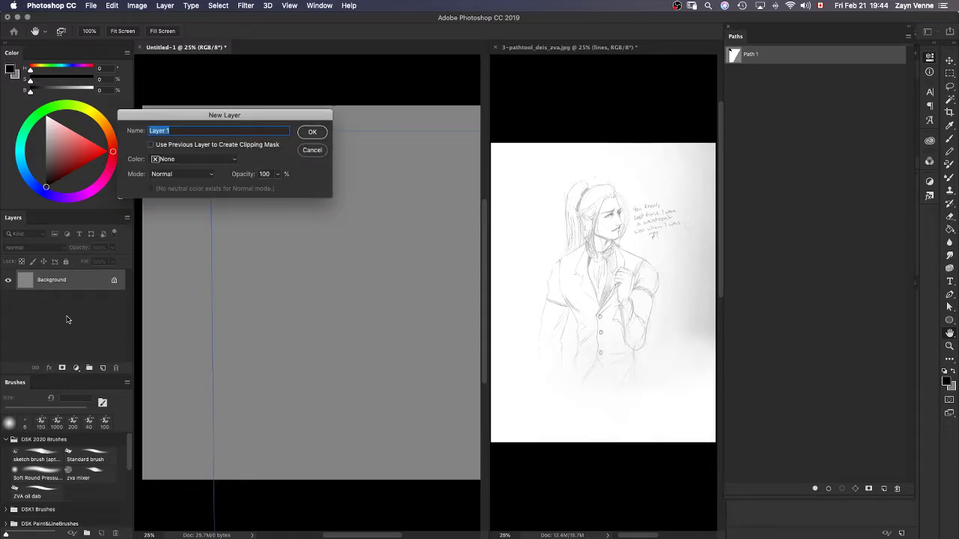
pyautogui.press('Return')
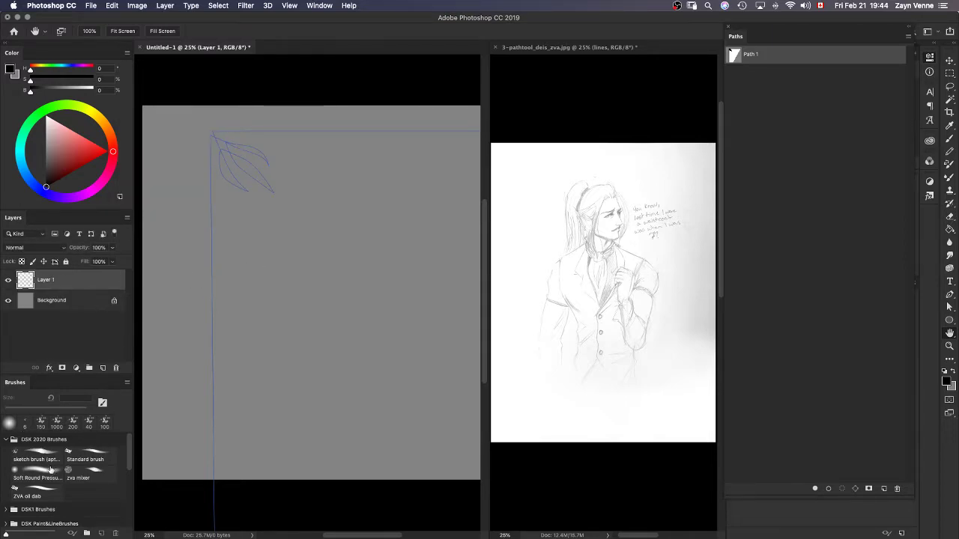
# Try the border path on Layer 1 as a selection, a black fill and a brush stroke, undoing each attempt.
pyautogui.click(842, 489)
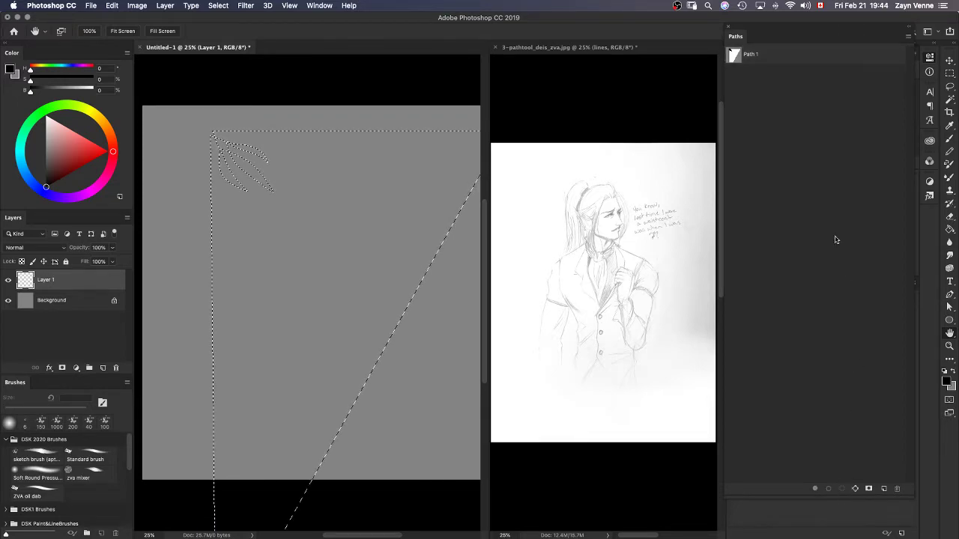
pyautogui.press('super+z')
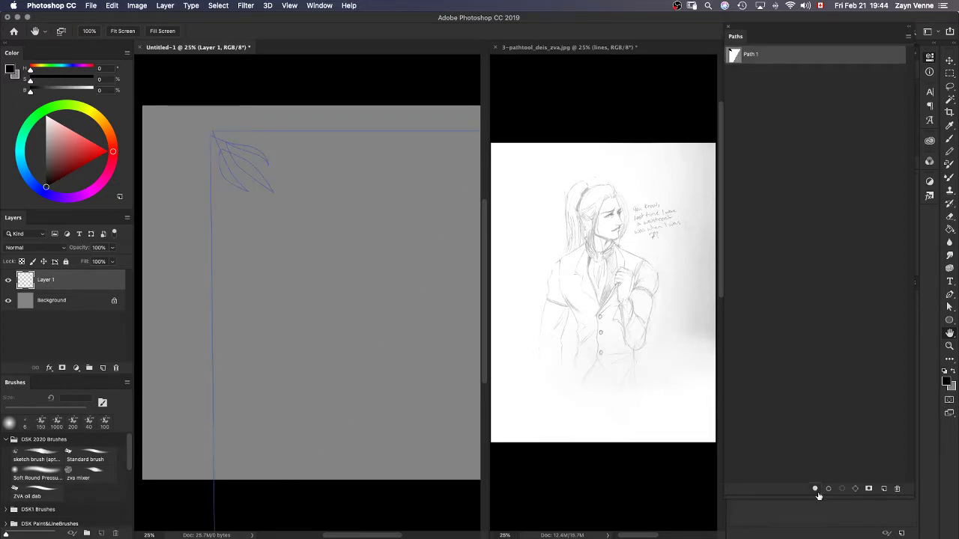
pyautogui.click(815, 489)
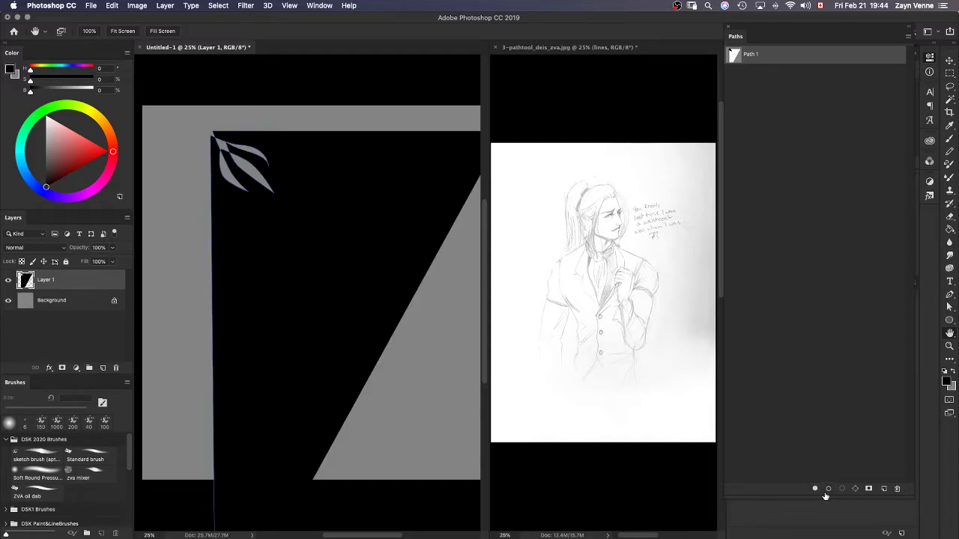
pyautogui.press('super+z')
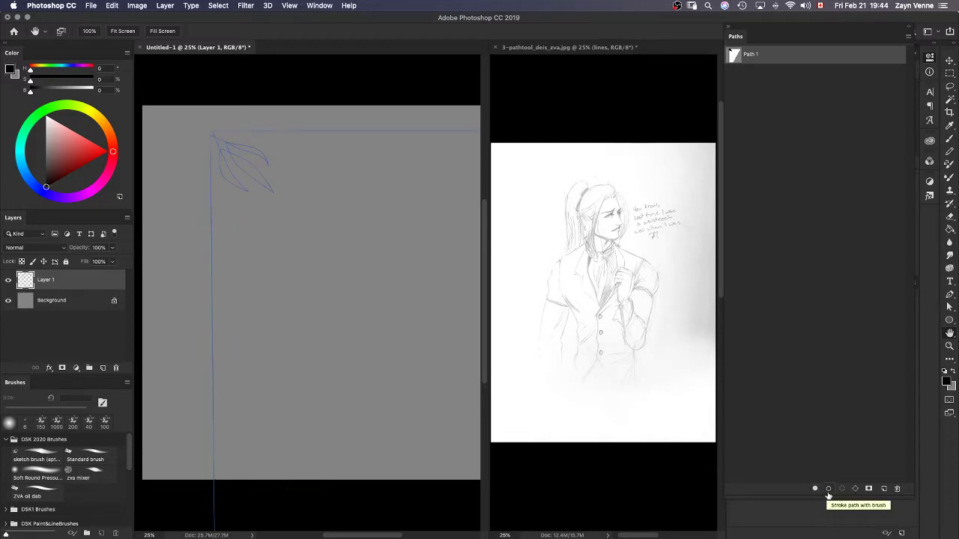
pyautogui.click(828, 493)
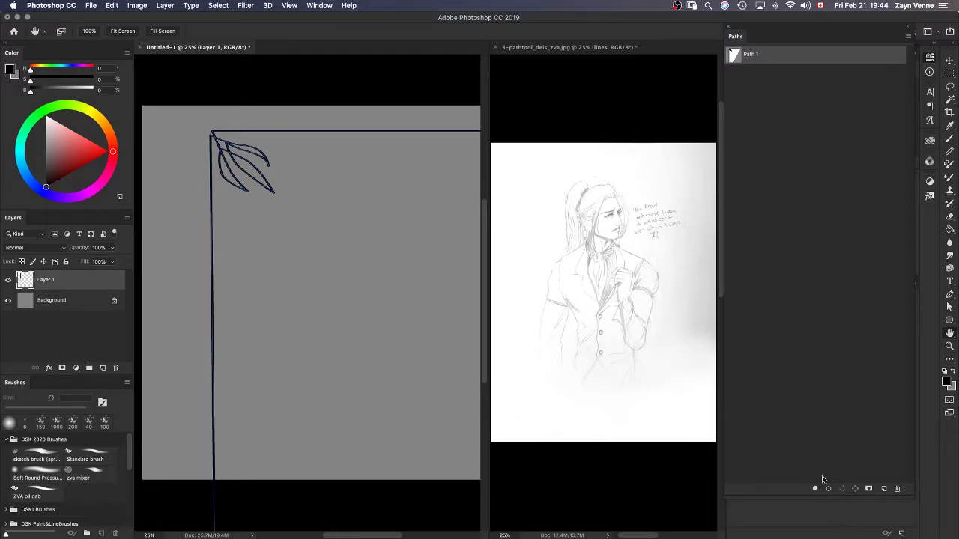
pyautogui.press('super+z')
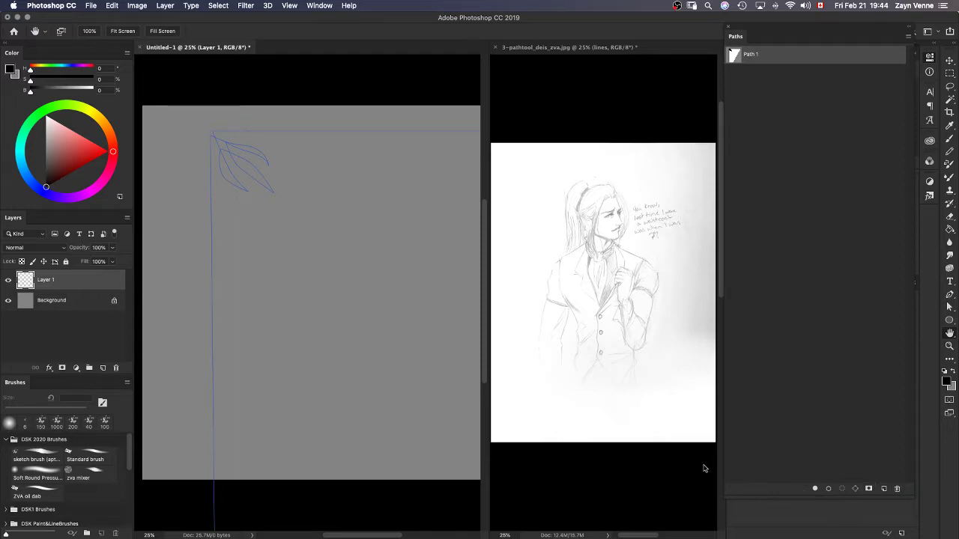
# Deselect the border path and create a new empty path in Untitled-1.
pyautogui.click(829, 206)
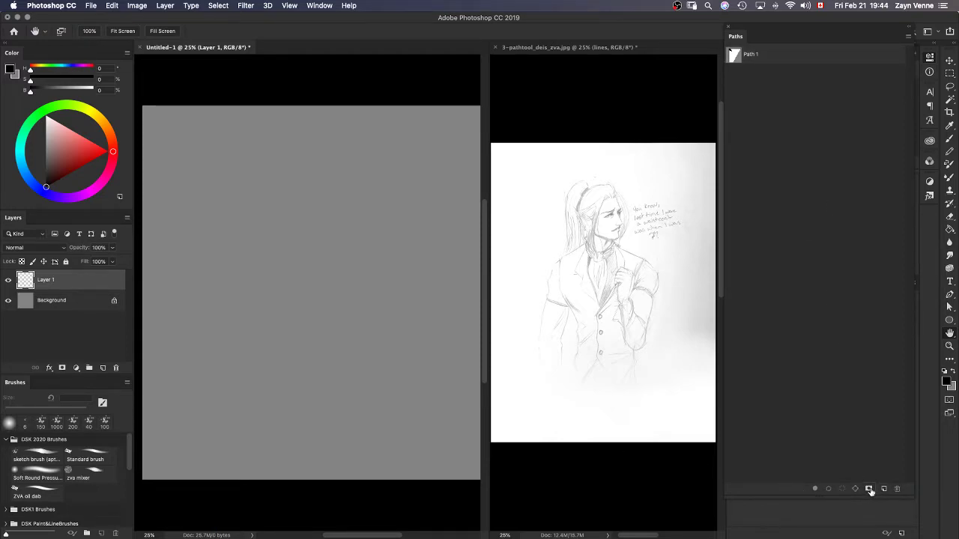
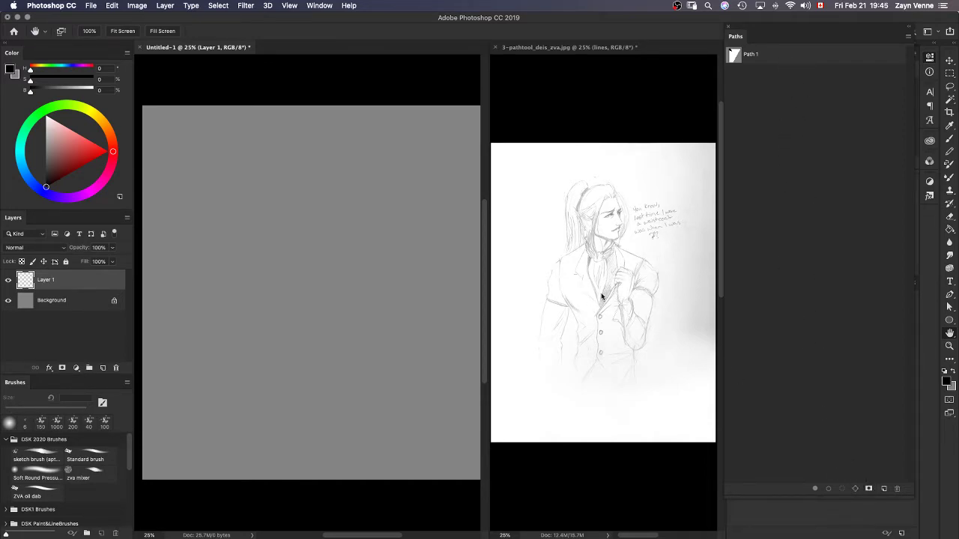
pyautogui.click(884, 488)
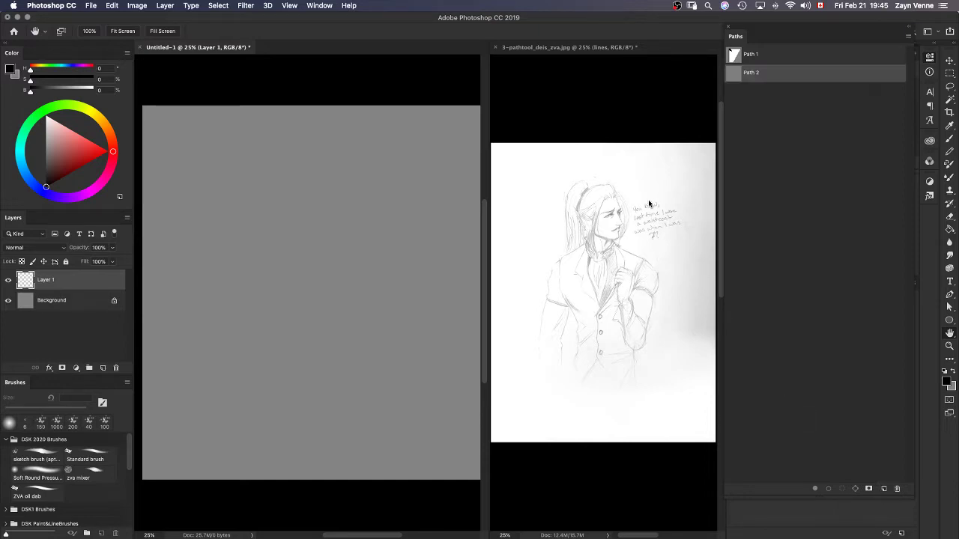
# Switch to the 3-pathtool_deis_zva.jpg document and save its work path as "edging".
pyautogui.click(659, 274)
pyautogui.moveTo(620, 271); pyautogui.dragTo(595, 274)
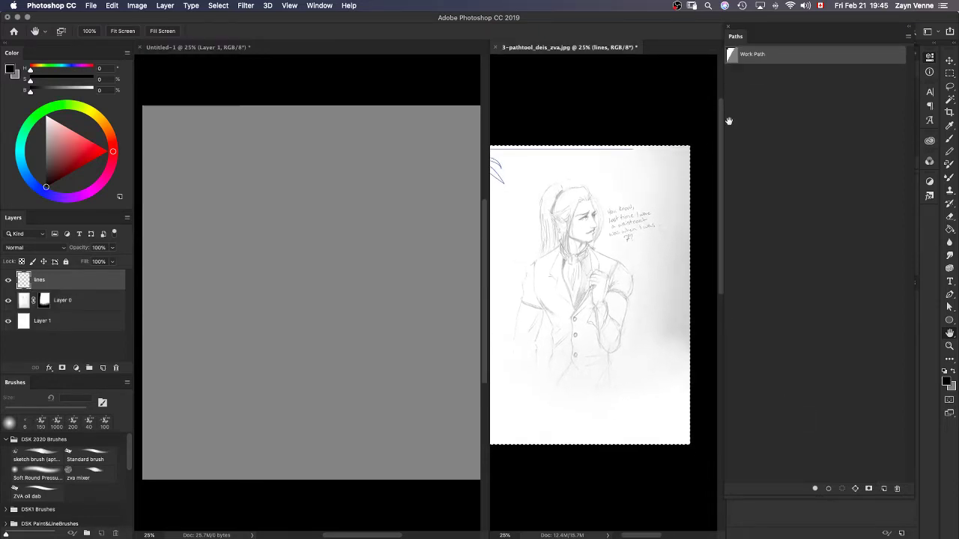
pyautogui.doubleClick(776, 59)
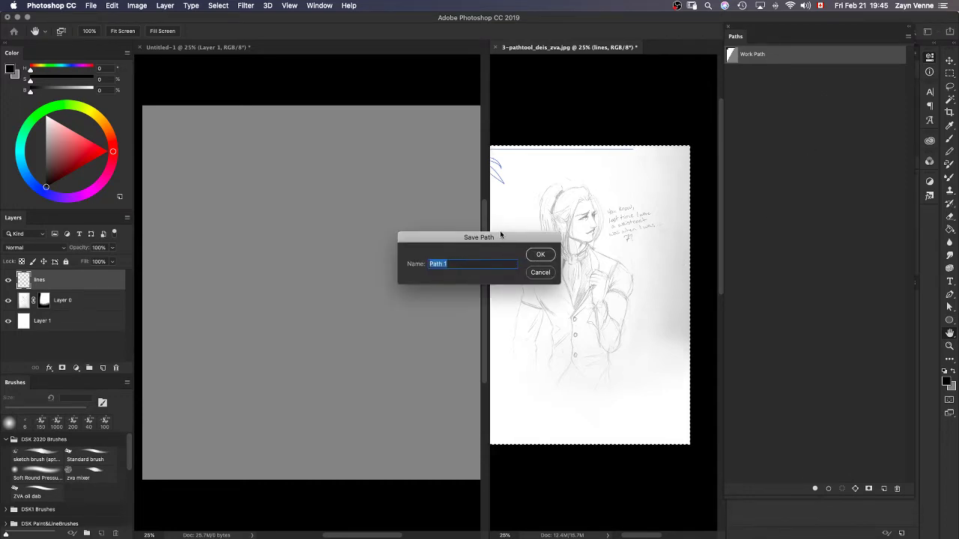
pyautogui.write('edging')
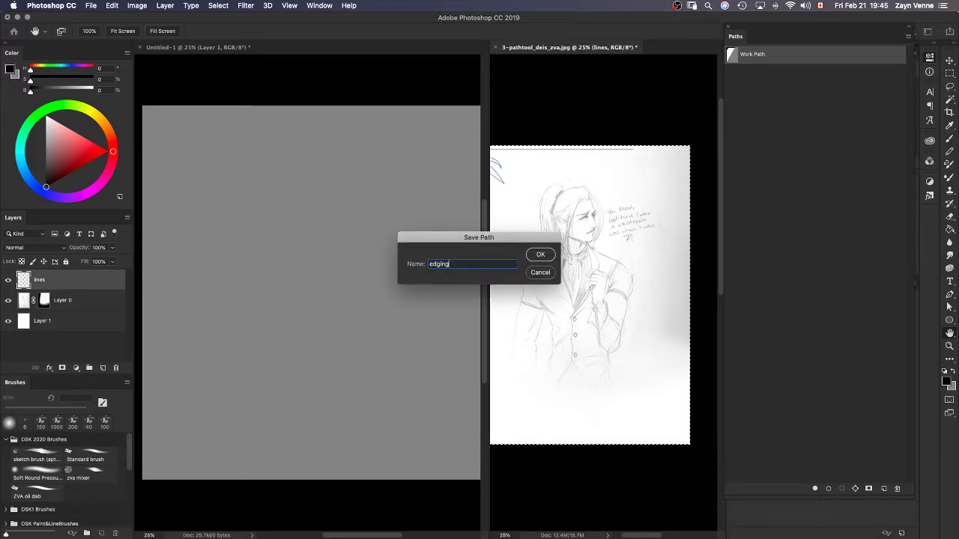
pyautogui.press('Return')
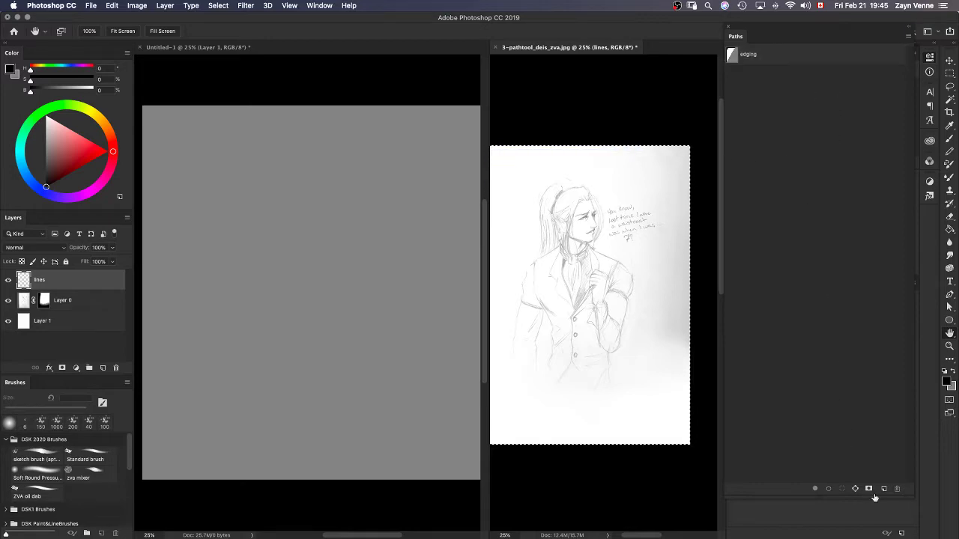
# Create a new empty path below the edging path in the sketch document and keep it as the active path.
pyautogui.click(884, 488)
pyautogui.hscroll(-2, 502, 251)
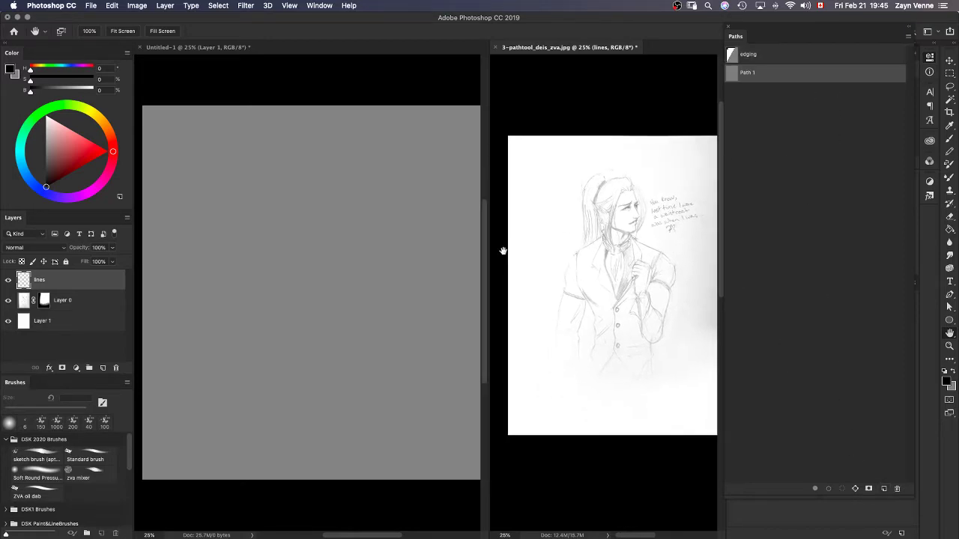
pyautogui.moveTo(489, 252); pyautogui.dragTo(139, 259)
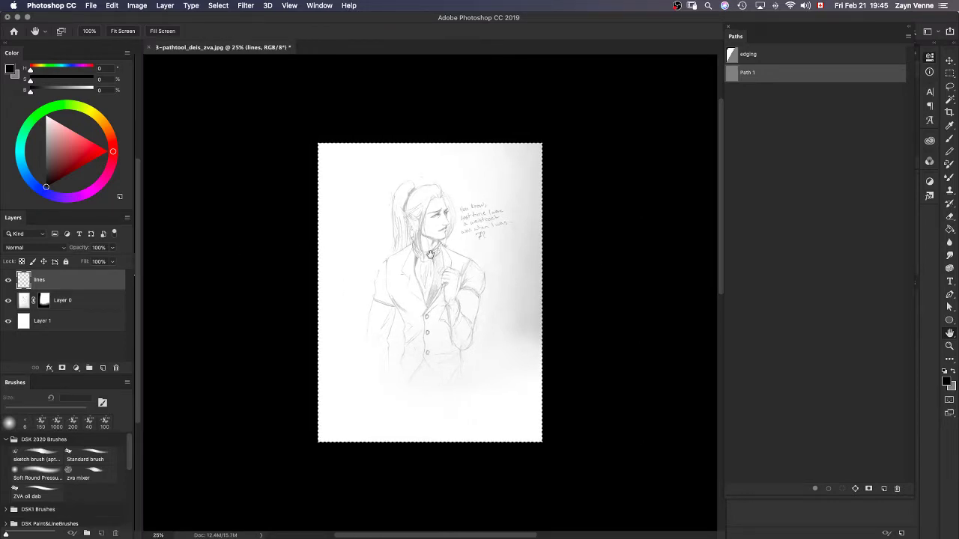
pyautogui.hscroll(-3, 368, 240)
pyautogui.press('super+plus')
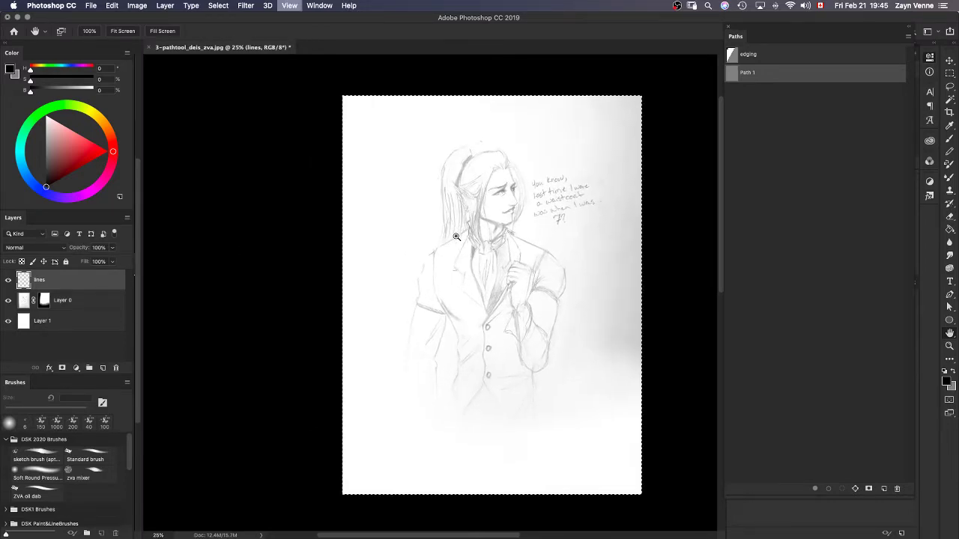
pyautogui.click(456, 237)
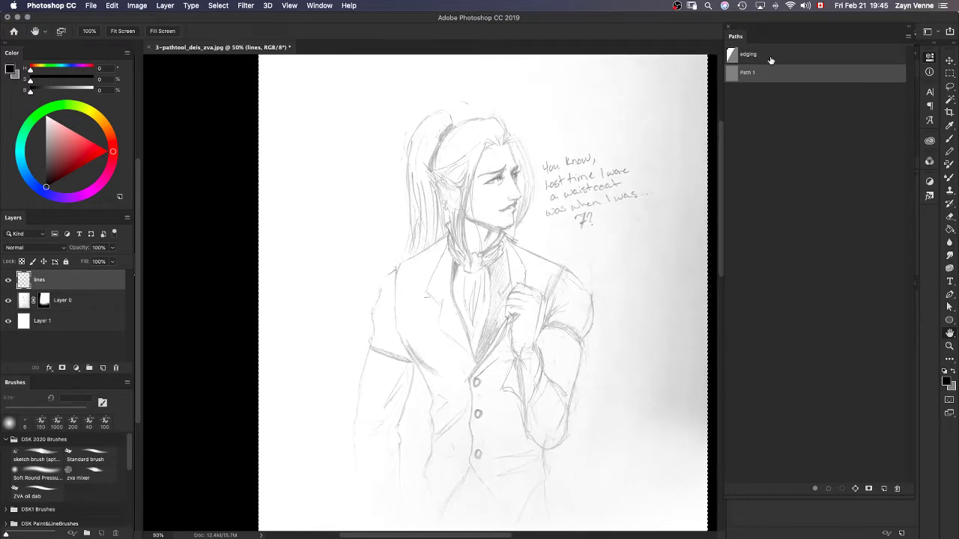
pyautogui.click(769, 58)
pyautogui.click(802, 72)
pyautogui.moveTo(517, 214)
pyautogui.mouseDown()
pyautogui.moveTo(494, 232)
pyautogui.moveTo(492, 223)
pyautogui.mouseUp()
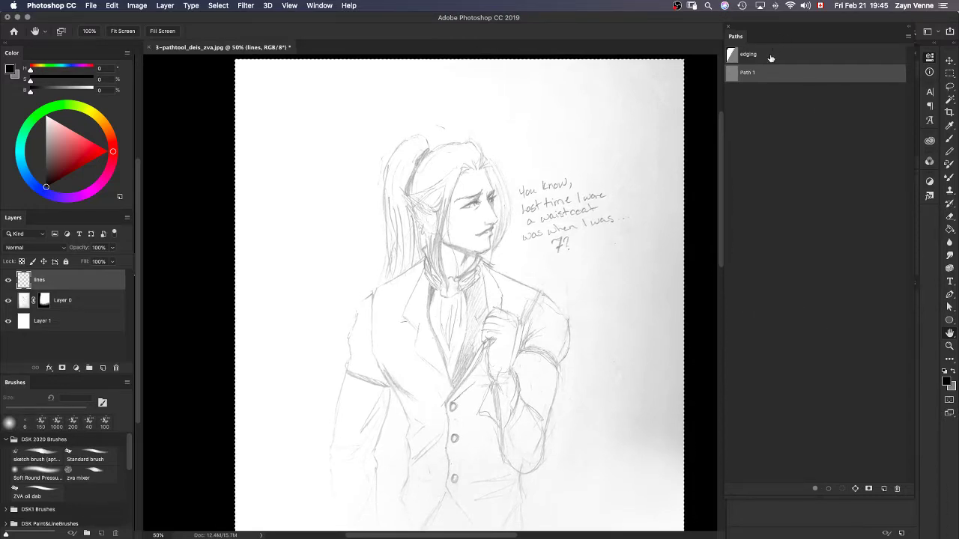
# Rename the new path "speech bubble", and undo the additional empty path.
pyautogui.doubleClick(748, 72)
pyautogui.write('speach bubble')
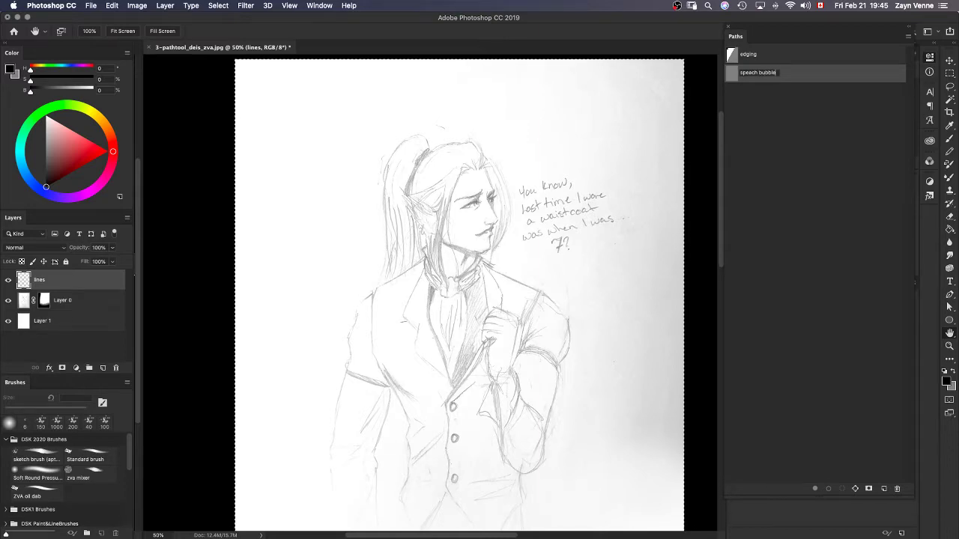
pyautogui.press('Return')
pyautogui.doubleClick(752, 75)
pyautogui.press('BackSpace')
pyautogui.write('e')
pyautogui.press('Return')
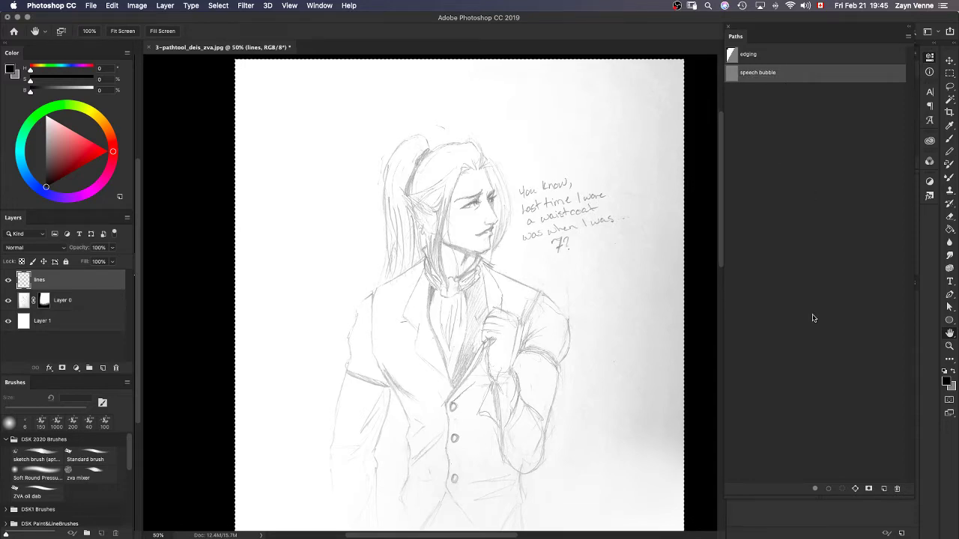
pyautogui.click(883, 489)
pyautogui.press('super+z')
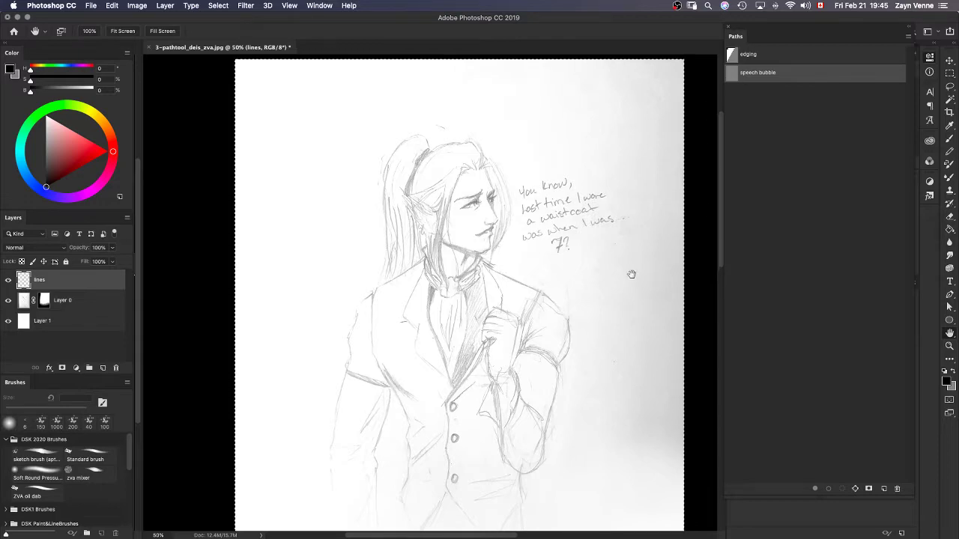
# Clear the active selection and switch to the Polygon tool in path mode.
pyautogui.press('m')
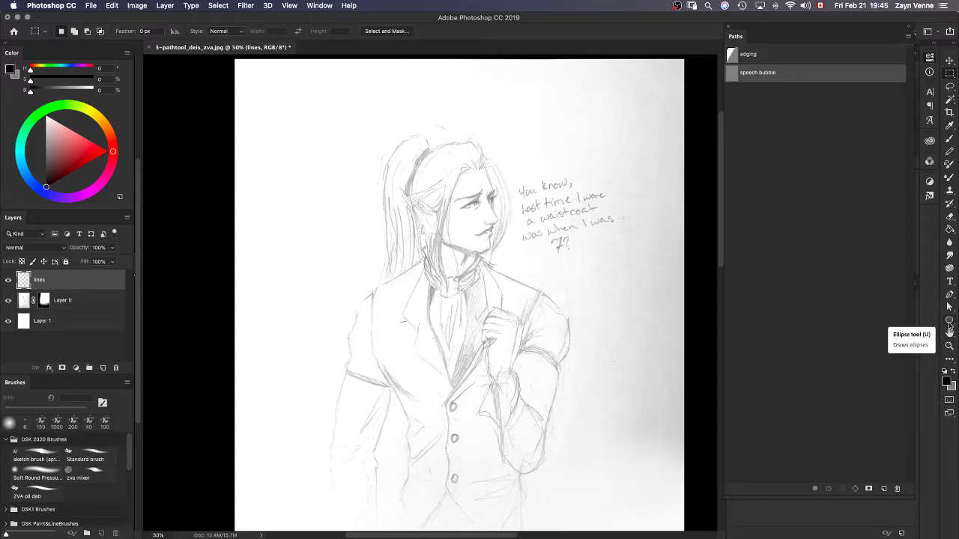
pyautogui.press('u')
pyautogui.hotkey('shift', 'u')
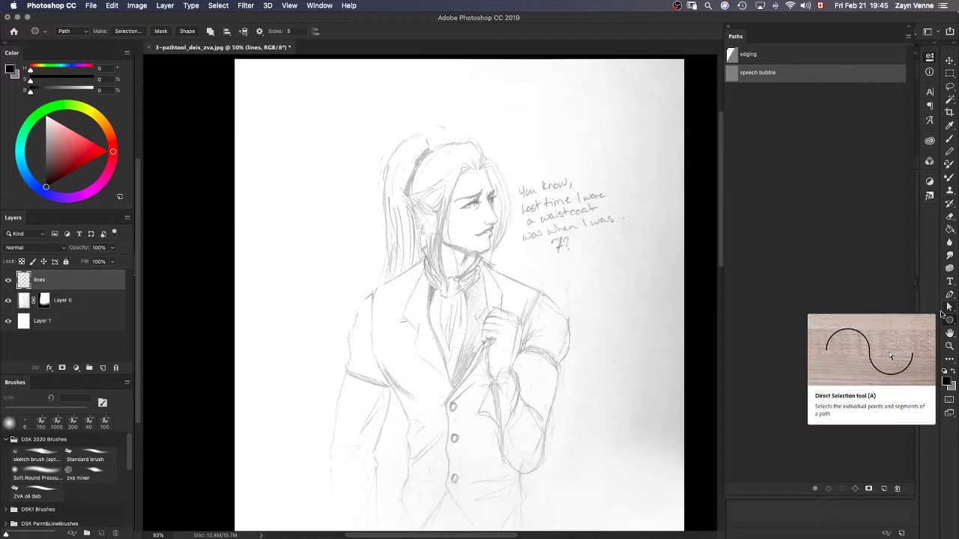
pyautogui.hotkey('shift', 'u')
pyautogui.hotkey('shift', 'u')
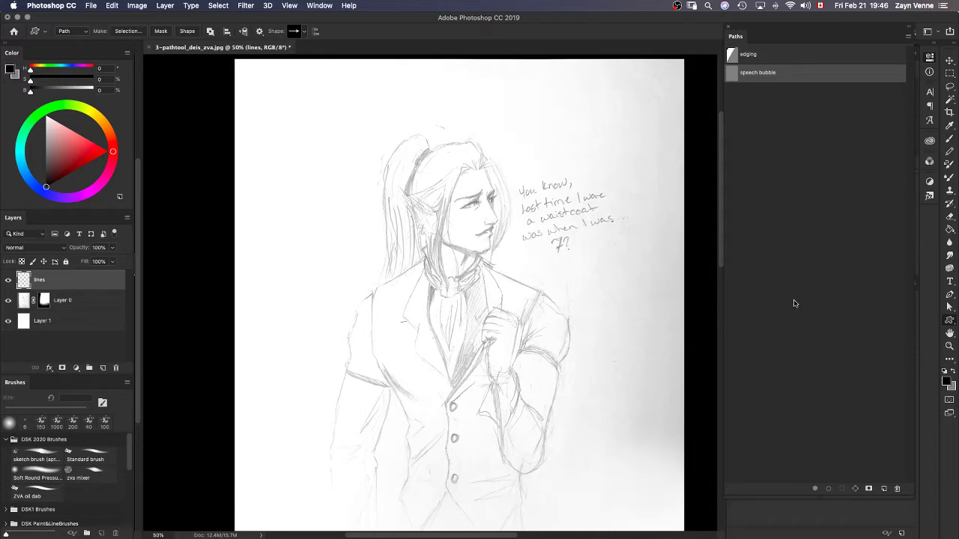
pyautogui.hotkey('shift', 'u')
pyautogui.hotkey('shift', 'u')
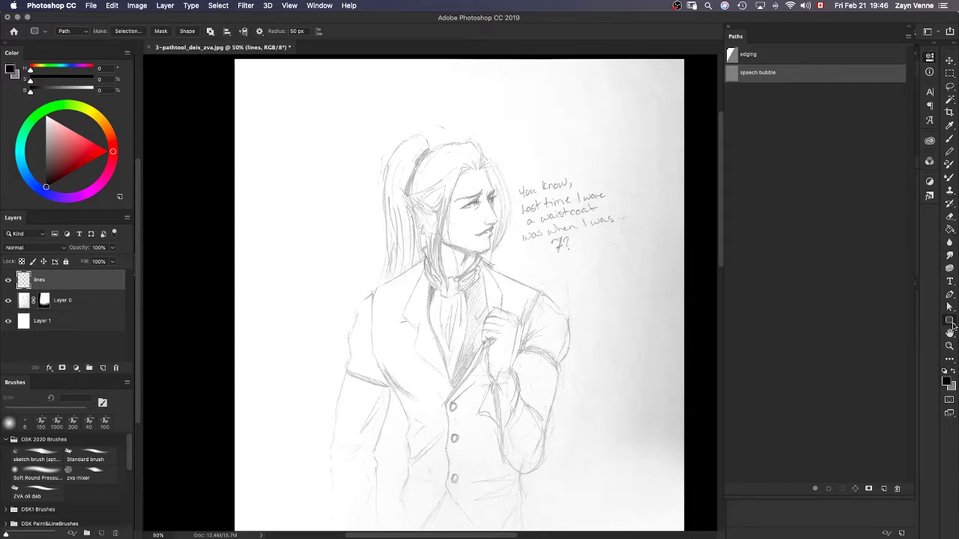
pyautogui.hotkey('shift', 'u')
pyautogui.hotkey('shift', 'u')
# Set the polygon to 100 sides with the Star option and add a 100 by 100 px star with 53% indent.
pyautogui.click(300, 31)
pyautogui.click(259, 31)
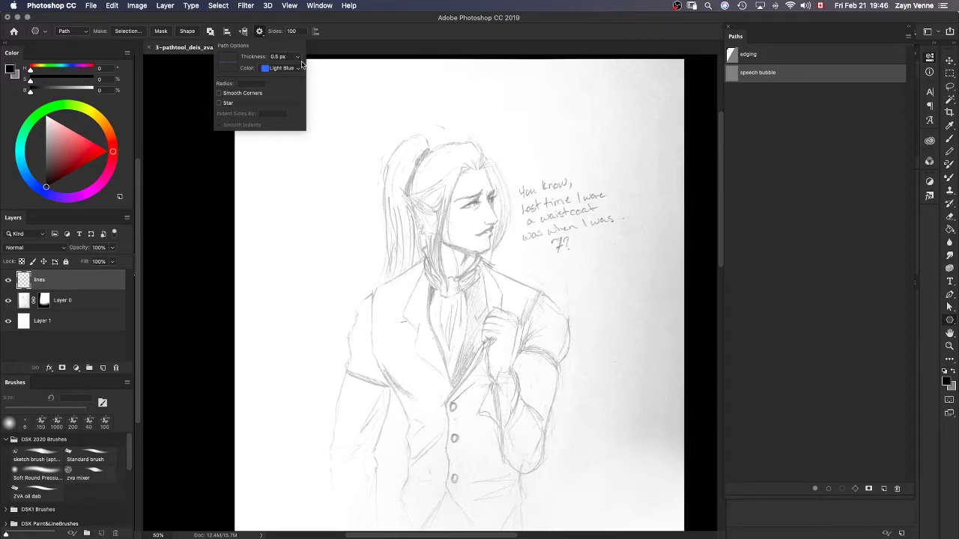
pyautogui.click(247, 84)
pyautogui.click(220, 103)
pyautogui.click(453, 268)
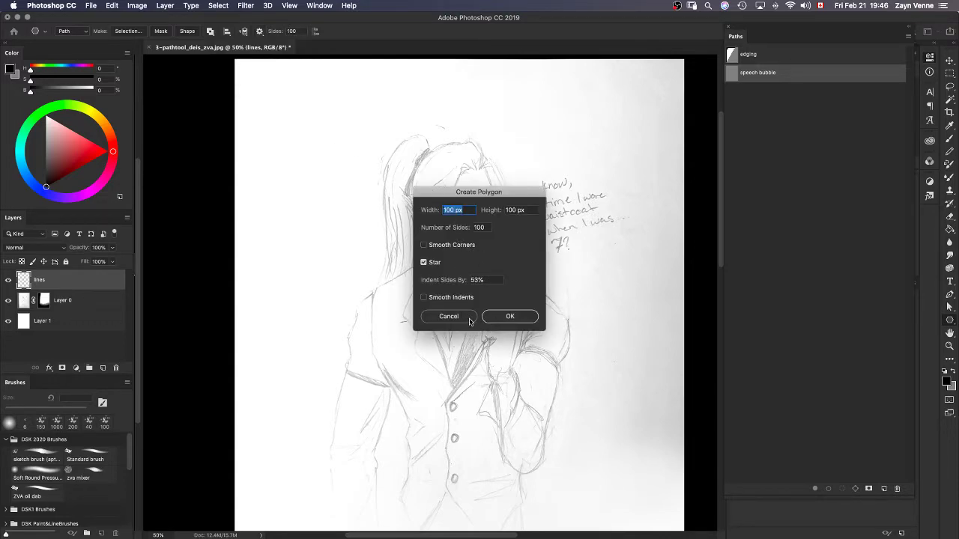
pyautogui.click(509, 317)
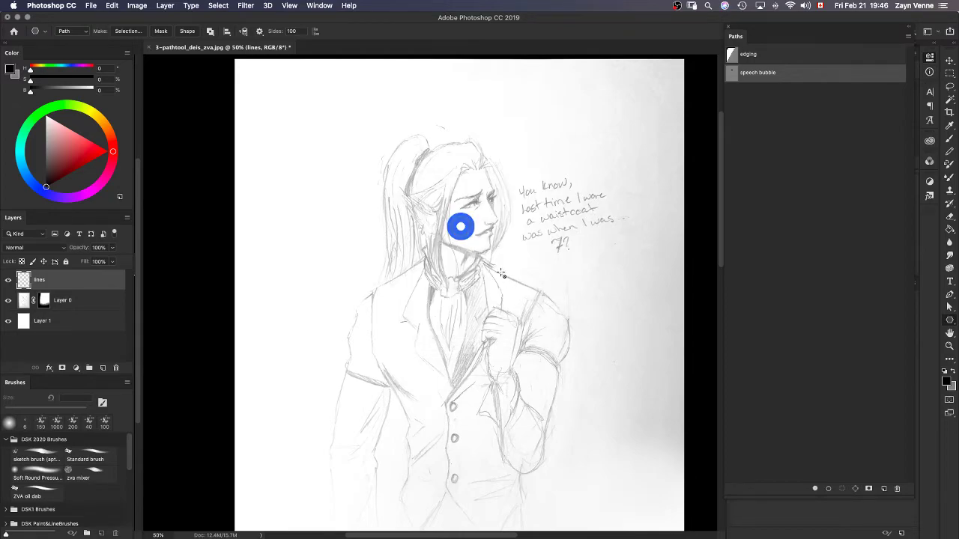
# Draw large trial stars with 100 points over the character's chest and undo each of them.
pyautogui.moveTo(442, 278)
pyautogui.mouseDown()
pyautogui.moveTo(540, 172)
pyautogui.moveTo(654, 101)
pyautogui.moveTo(634, 133)
pyautogui.moveTo(657, 167)
pyautogui.moveTo(695, 186)
pyautogui.moveTo(713, 211)
pyautogui.moveTo(594, 274)
pyautogui.moveTo(562, 322)
pyautogui.mouseUp()
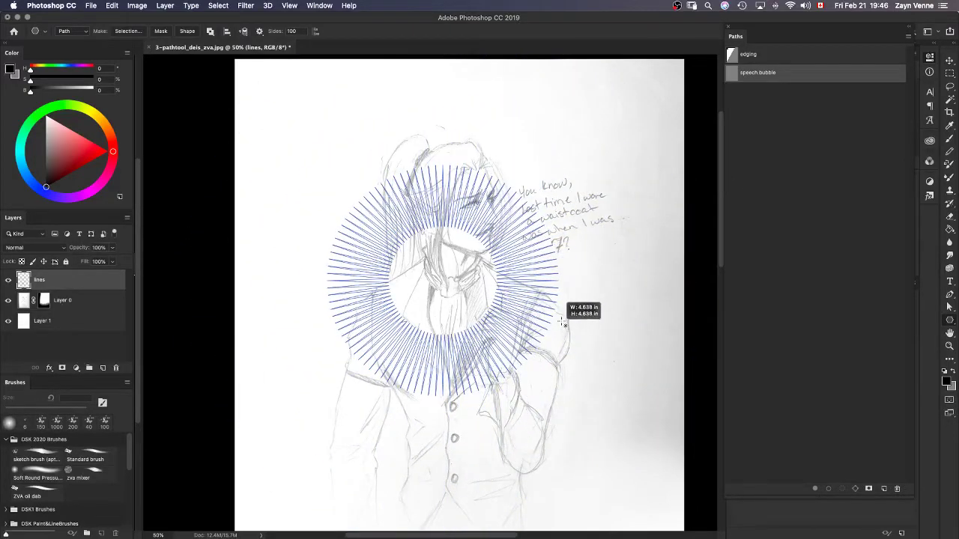
pyautogui.press('super+z')
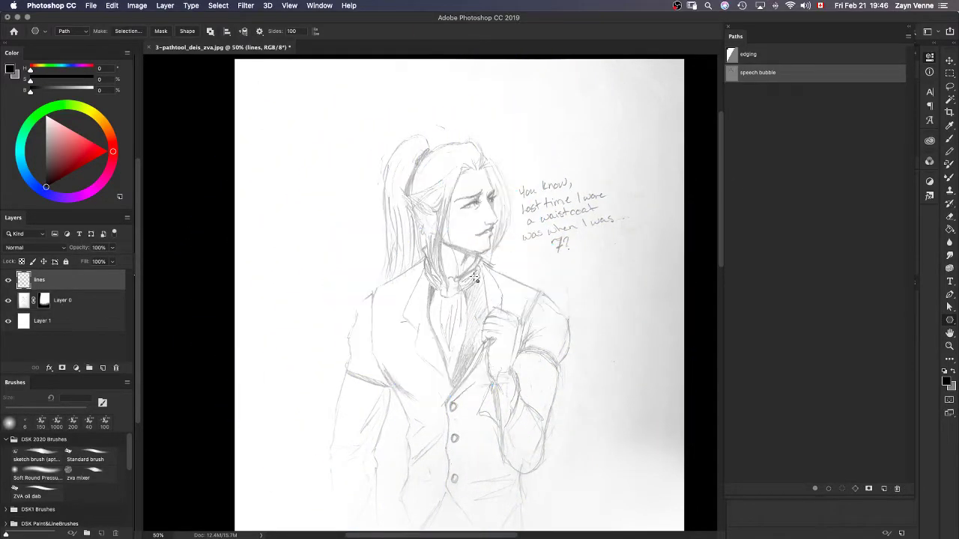
pyautogui.moveTo(448, 306); pyautogui.dragTo(637, 151)
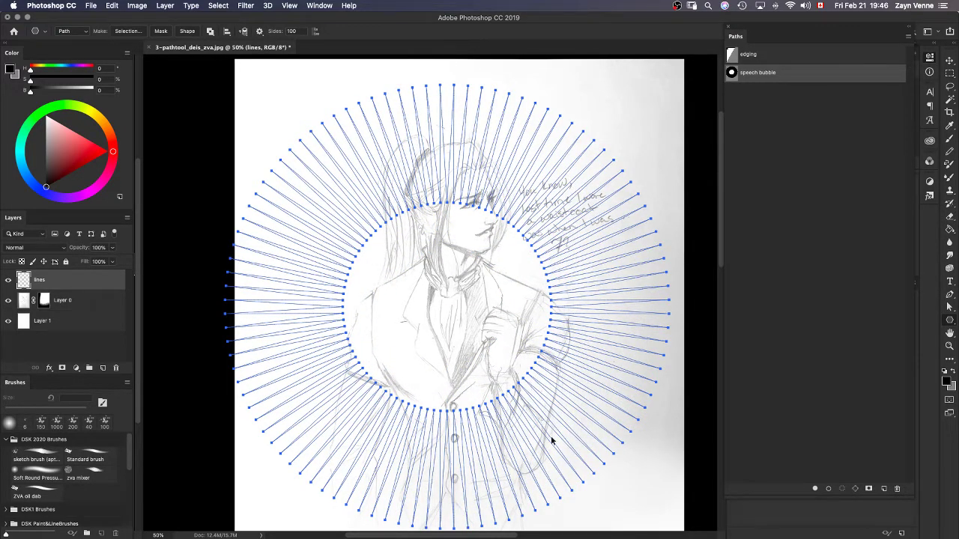
pyautogui.press('super+z')
pyautogui.moveTo(474, 382); pyautogui.dragTo(459, 176)
pyautogui.press('super+z')
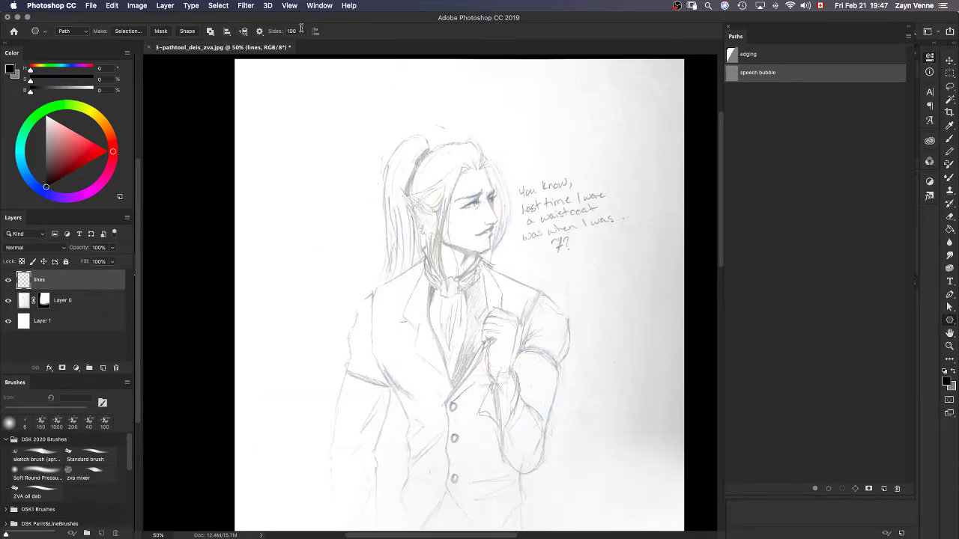
# Try to raise the polygon's number of sides to 360, then to 200.
pyautogui.click(298, 30)
pyautogui.write('360')
pyautogui.press('Return')
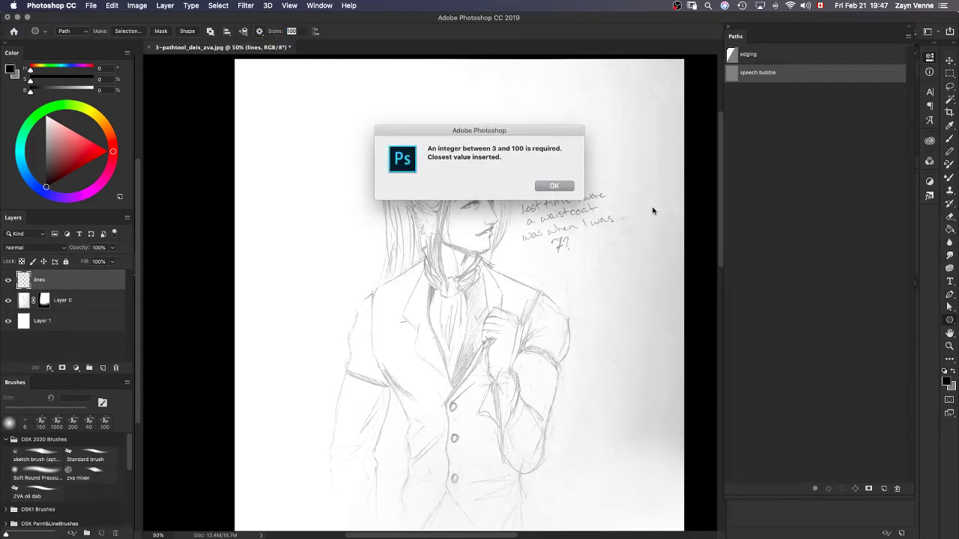
pyautogui.click(555, 188)
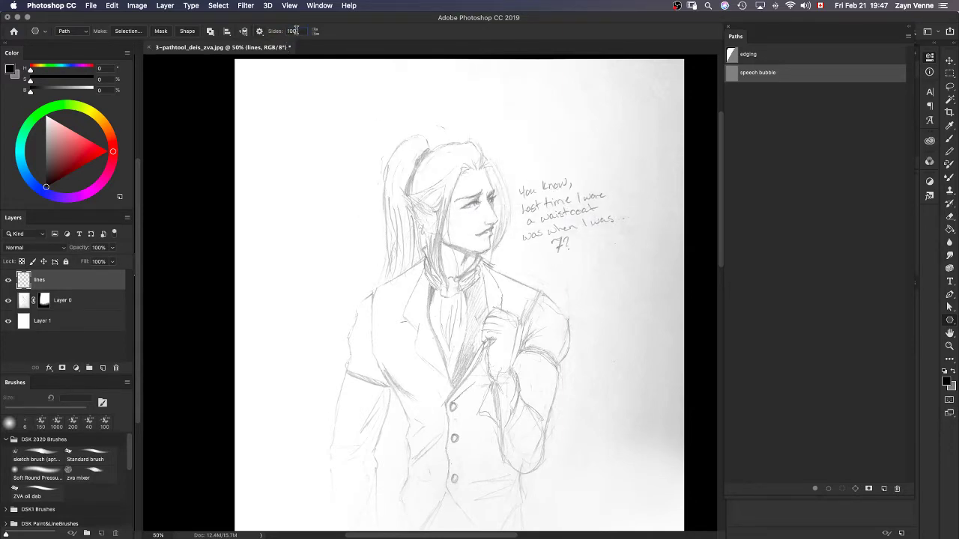
pyautogui.moveTo(298, 31); pyautogui.dragTo(256, 37)
pyautogui.write('200')
pyautogui.press('Return')
pyautogui.click(553, 186)
# Set the polygon to 90 sides and draw a star path centred on the chest, spanning about the canvas width.
pyautogui.doubleClick(296, 31)
pyautogui.write('5')
pyautogui.moveTo(455, 293); pyautogui.dragTo(617, 94)
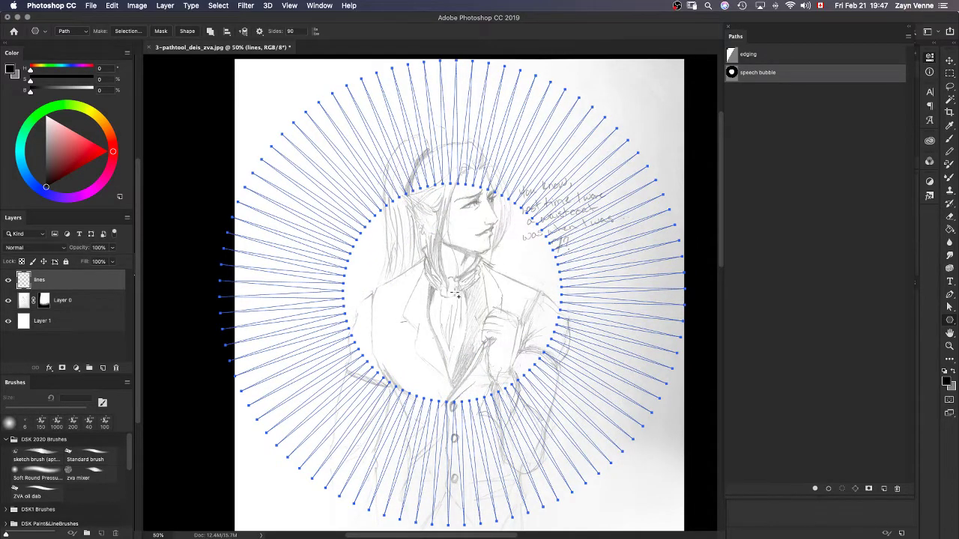
pyautogui.moveTo(456, 292); pyautogui.dragTo(688, 306)
# Move the whole star path slightly to the right and down over the sketch.
pyautogui.press('a')
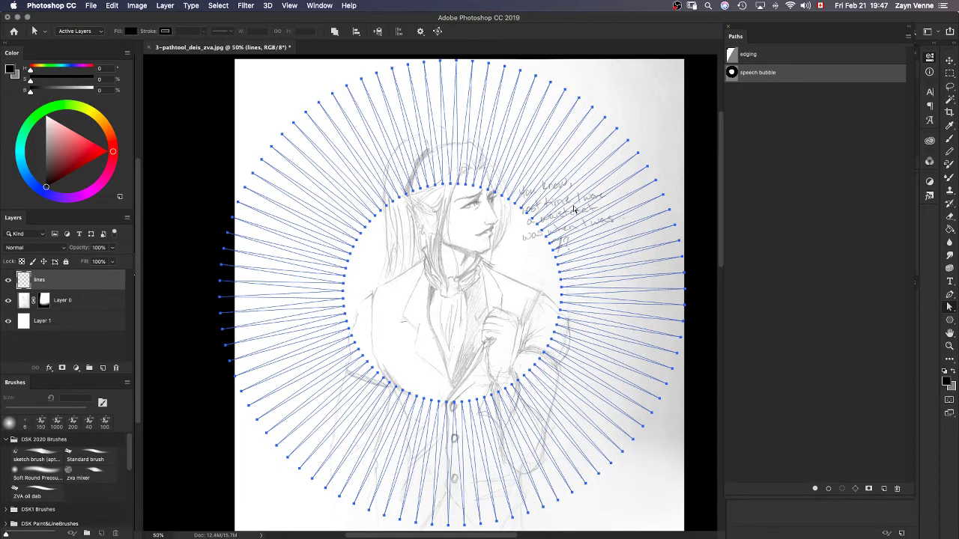
pyautogui.moveTo(575, 208); pyautogui.dragTo(571, 228)
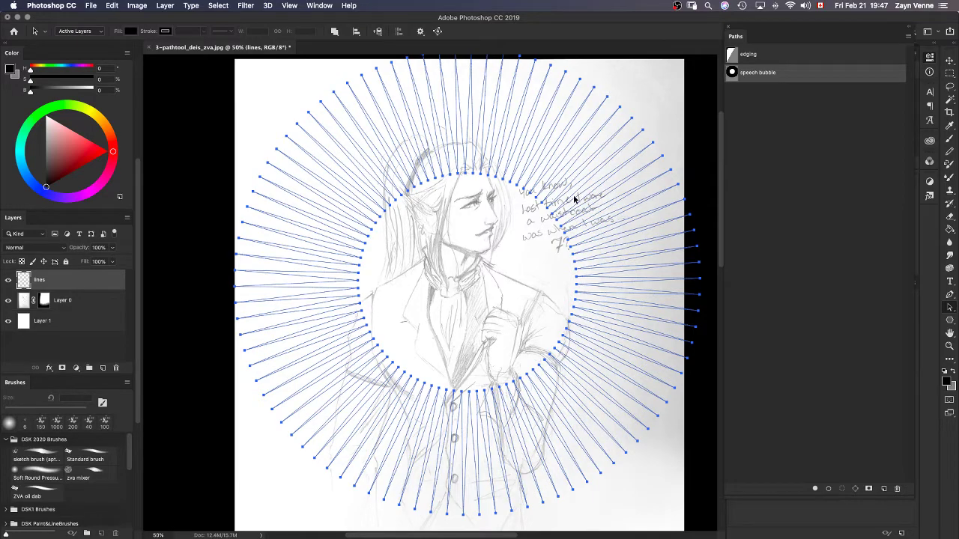
pyautogui.moveTo(580, 191); pyautogui.dragTo(531, 253)
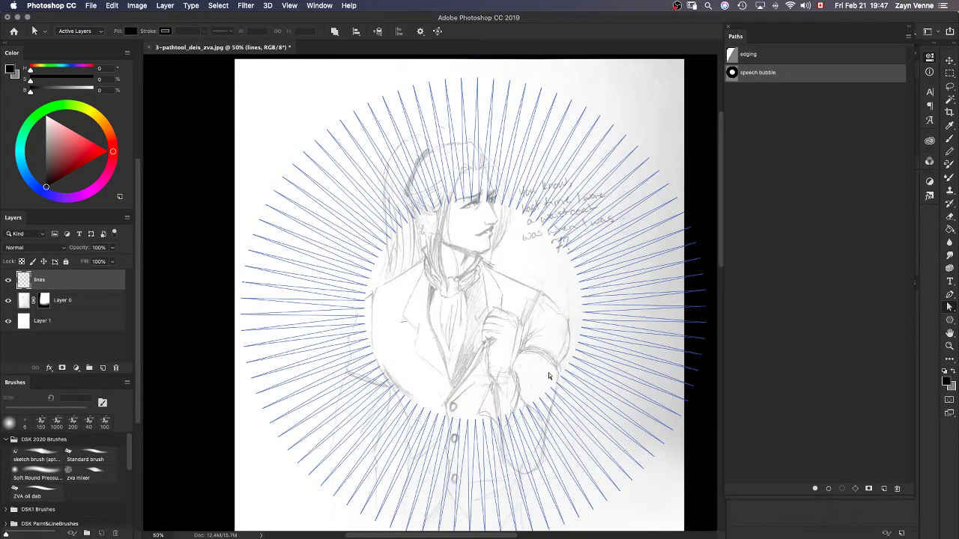
# Select the star's inner ring of anchor points and start Free Transform Points on them, undoing a trial freehand scaling.
pyautogui.moveTo(549, 375); pyautogui.dragTo(348, 191)
pyautogui.moveTo(386, 367); pyautogui.dragTo(546, 424)
pyautogui.press('super+t')
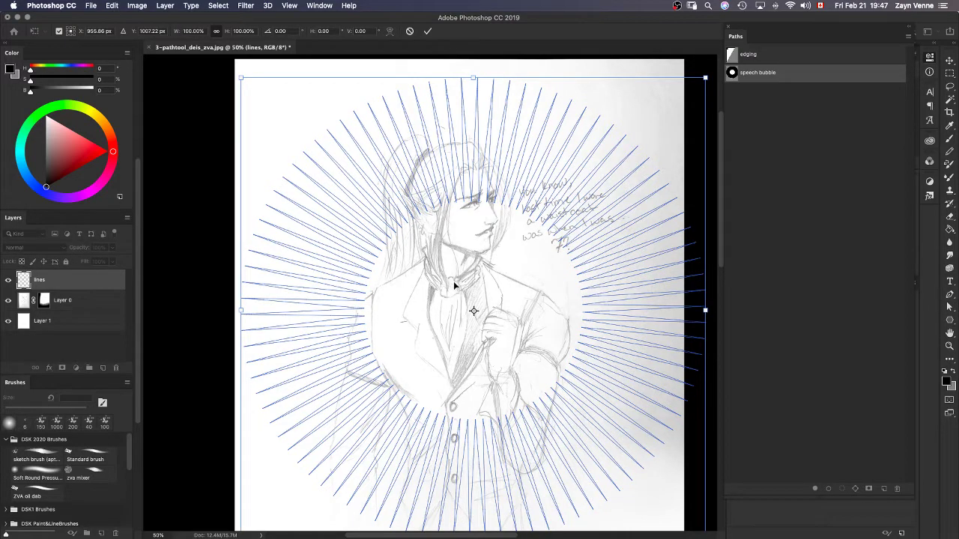
pyautogui.press('Escape')
pyautogui.rightClick(366, 275)
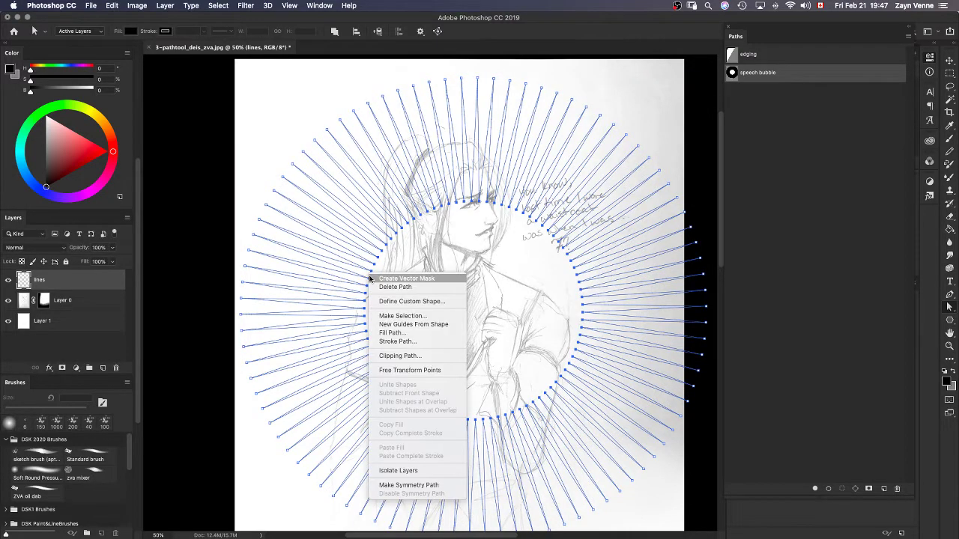
pyautogui.click(409, 370)
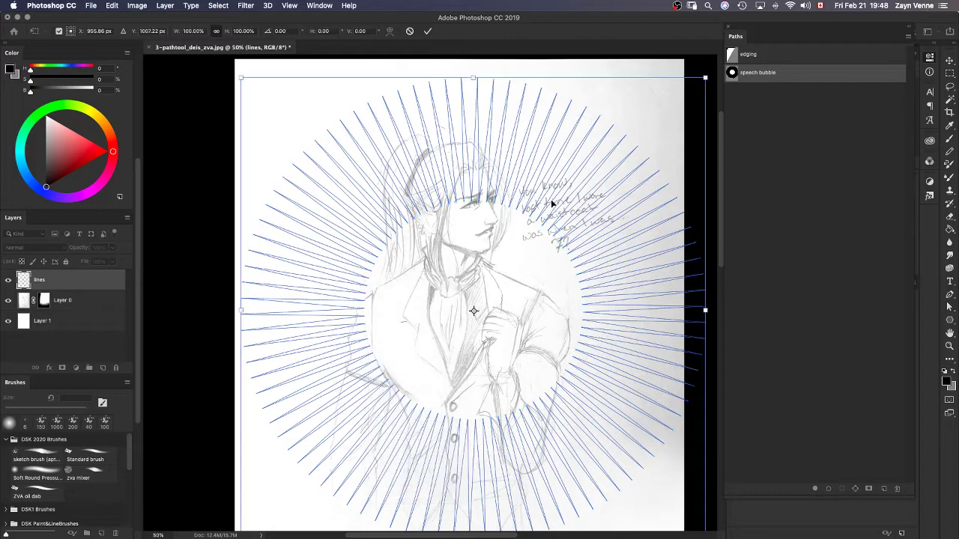
pyautogui.moveTo(705, 78); pyautogui.dragTo(673, 115)
pyautogui.press('super+z')
# Scale the inner anchor points to 1% width and height to form radial perspective lines, and keep the speech bubble path active.
pyautogui.click(196, 31)
pyautogui.write('1')
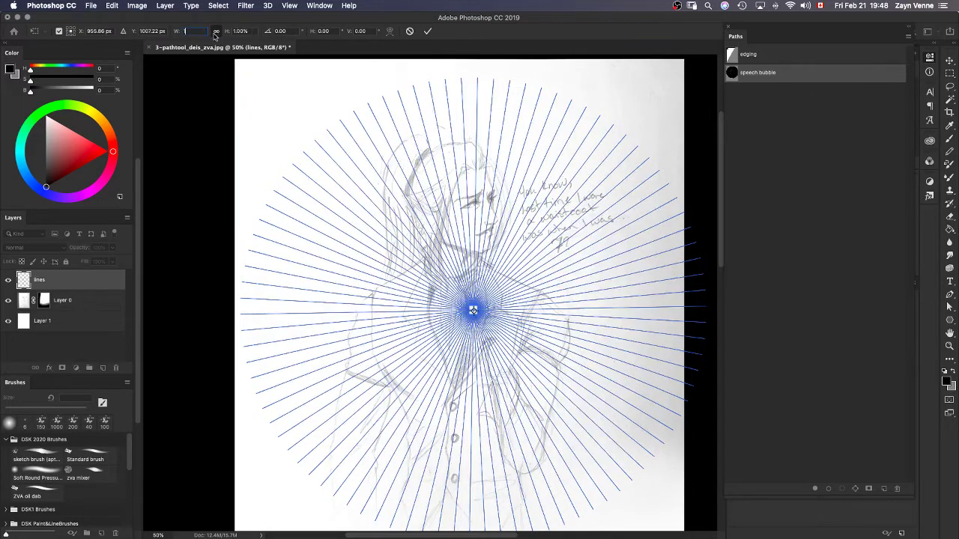
pyautogui.press('Tab')
pyautogui.write('0')
pyautogui.click(427, 31)
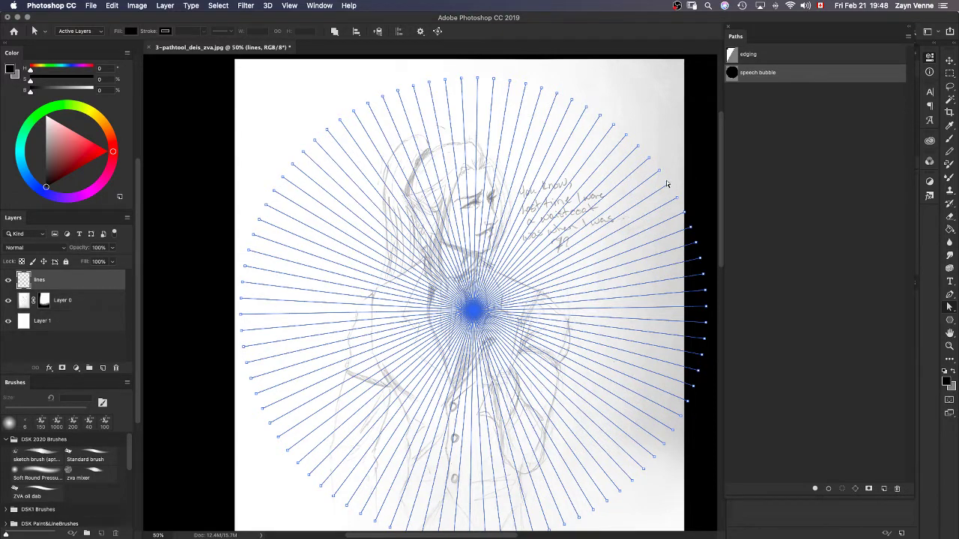
pyautogui.click(796, 121)
pyautogui.click(800, 73)
# Draw a straight horizontal horizon line across the canvas with the Pen tool and move it close to the rays' centre.
pyautogui.press('p')
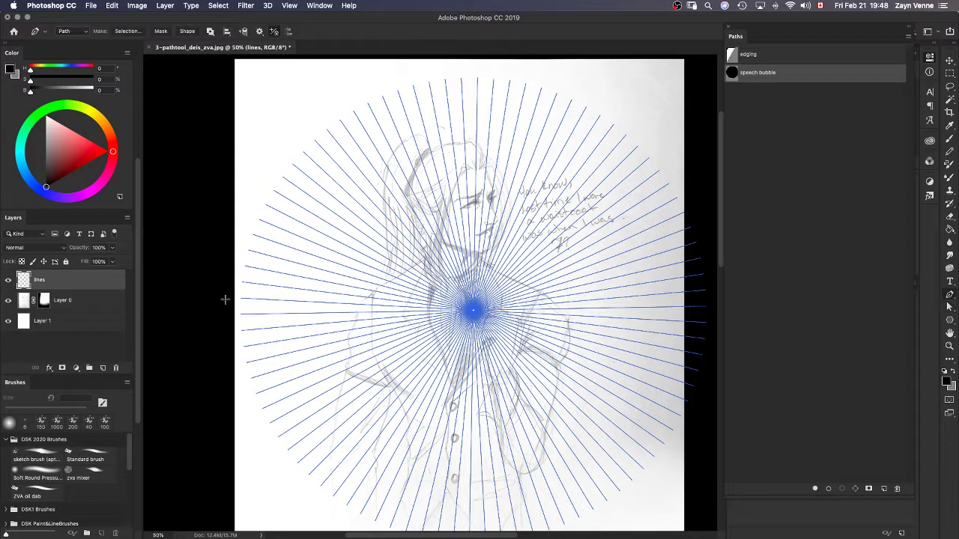
pyautogui.click(193, 272)
pyautogui.click(341, 271)
pyautogui.press('super+z')
pyautogui.press('super+z')
pyautogui.click(191, 278)
pyautogui.keyDown('shift'); pyautogui.click(714, 278); pyautogui.keyUp('shift')
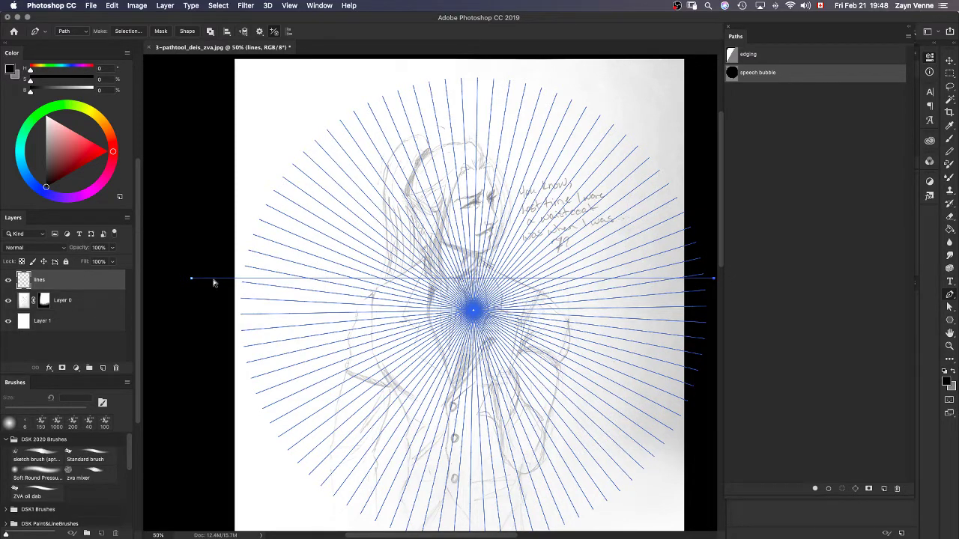
pyautogui.moveTo(214, 282); pyautogui.dragTo(228, 300)
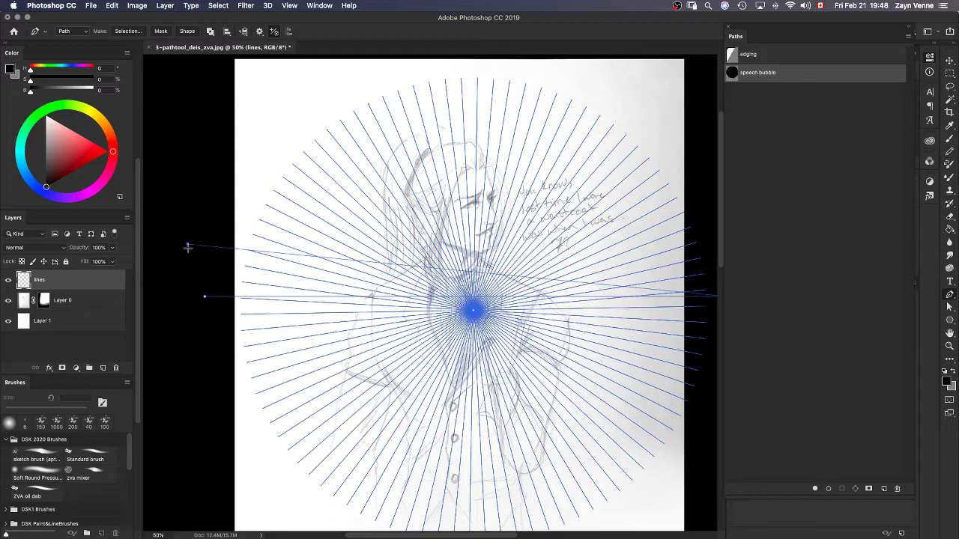
pyautogui.press('m')
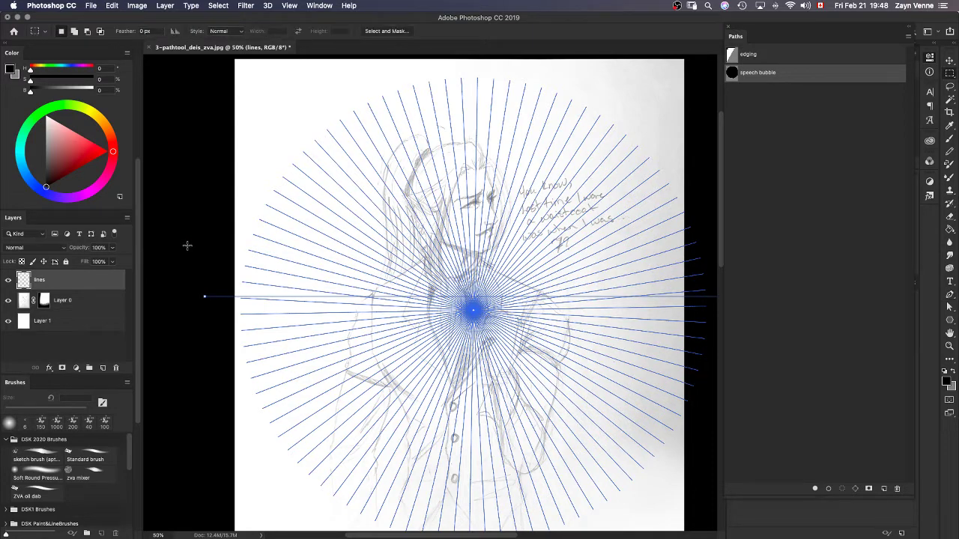
pyautogui.press('p')
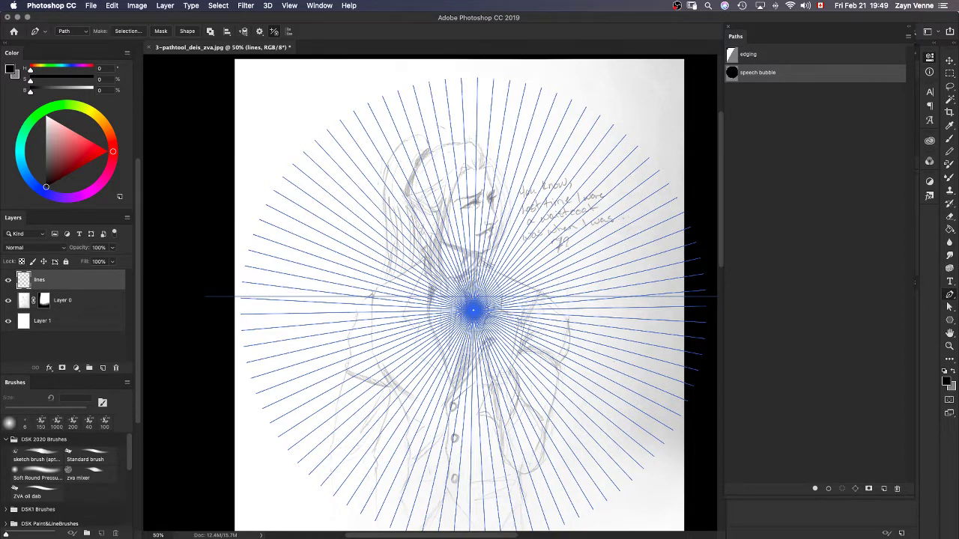
# Sketch a row of buildings in perspective beside the figure with the 14 px sketch brush, following the radial lines.
pyautogui.click(48, 458)
pyautogui.moveTo(298, 297)
pyautogui.mouseDown()
pyautogui.moveTo(333, 293)
pyautogui.moveTo(323, 297)
pyautogui.mouseUp()
pyautogui.press('super+z')
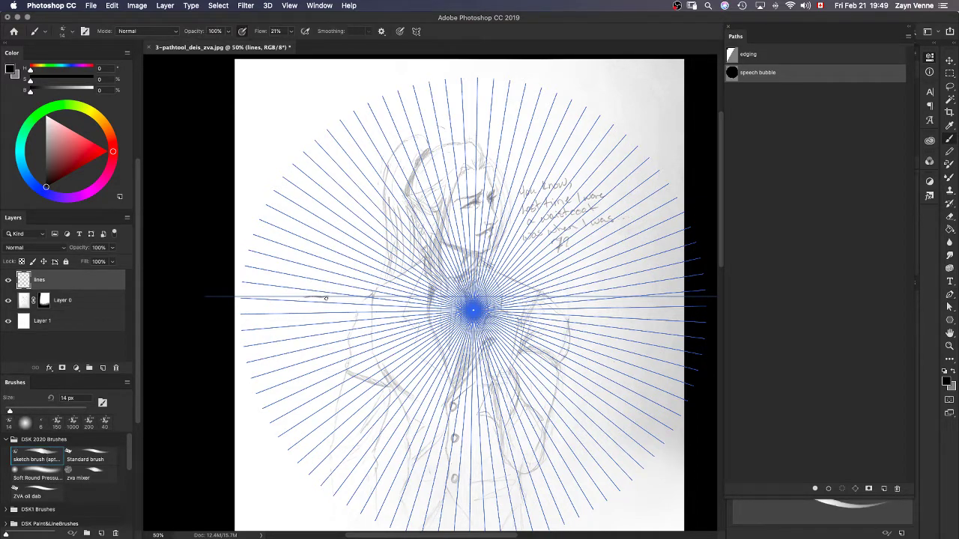
pyautogui.moveTo(325, 264); pyautogui.dragTo(328, 297)
pyautogui.moveTo(325, 258)
pyautogui.mouseDown()
pyautogui.moveTo(296, 249)
pyautogui.moveTo(307, 292)
pyautogui.mouseUp()
pyautogui.moveTo(336, 264)
pyautogui.mouseDown()
pyautogui.moveTo(339, 297)
pyautogui.moveTo(356, 271)
pyautogui.moveTo(355, 295)
pyautogui.moveTo(364, 273)
pyautogui.moveTo(366, 291)
pyautogui.moveTo(362, 273)
pyautogui.moveTo(365, 299)
pyautogui.moveTo(363, 273)
pyautogui.moveTo(380, 279)
pyautogui.moveTo(378, 295)
pyautogui.moveTo(375, 261)
pyautogui.moveTo(361, 249)
pyautogui.moveTo(374, 261)
pyautogui.moveTo(365, 254)
pyautogui.moveTo(365, 278)
pyautogui.mouseUp()
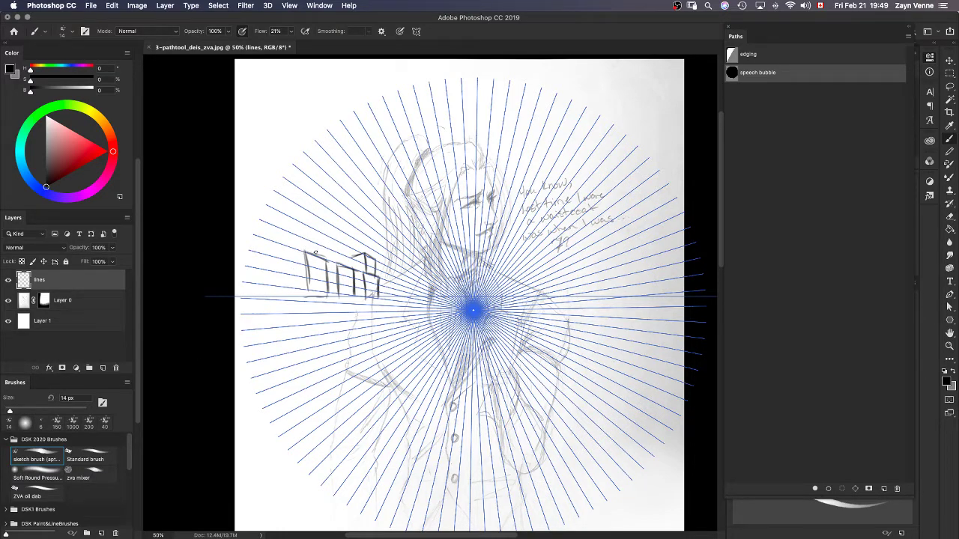
pyautogui.moveTo(306, 251); pyautogui.dragTo(287, 260)
pyautogui.moveTo(338, 263); pyautogui.dragTo(283, 258)
pyautogui.moveTo(311, 300)
pyautogui.mouseDown()
pyautogui.moveTo(288, 295)
pyautogui.moveTo(410, 297)
pyautogui.mouseUp()
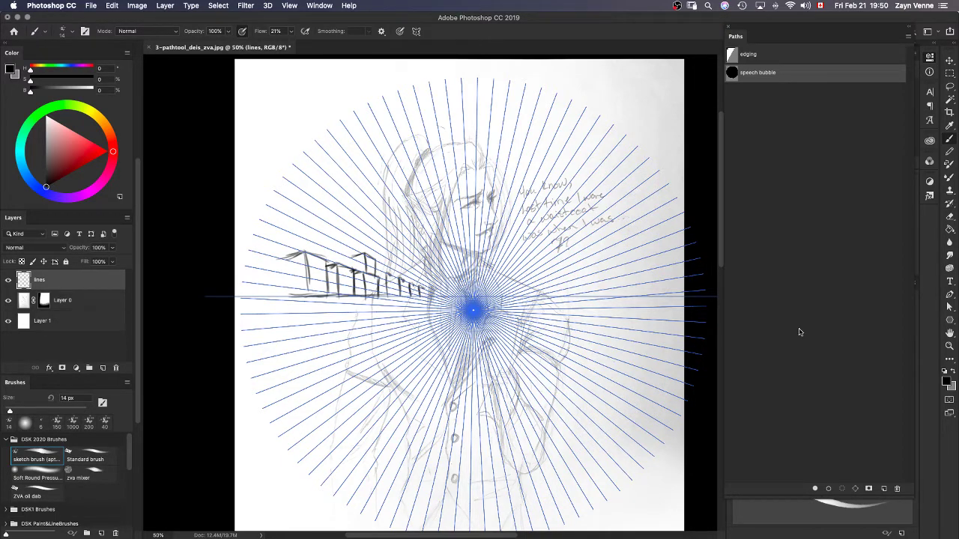
# Remove the radial speech bubble path and clear the building sketch from the lines layer.
pyautogui.click(820, 134)
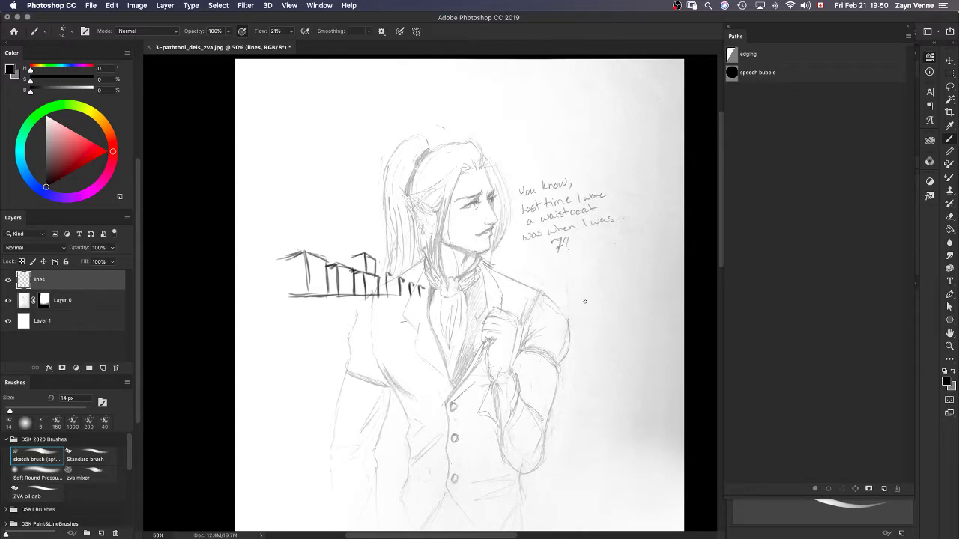
pyautogui.press('super+z')
pyautogui.press('super+z')
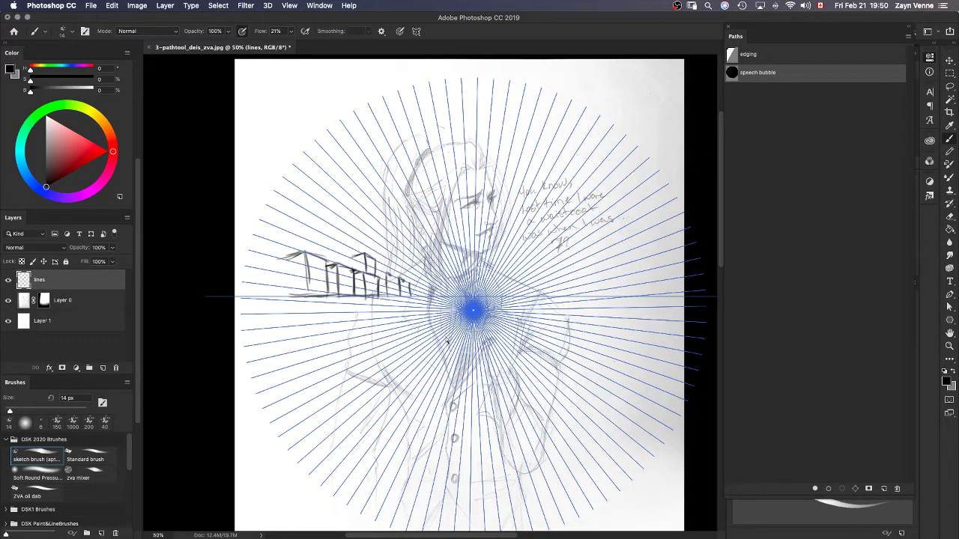
pyautogui.press('super+z')
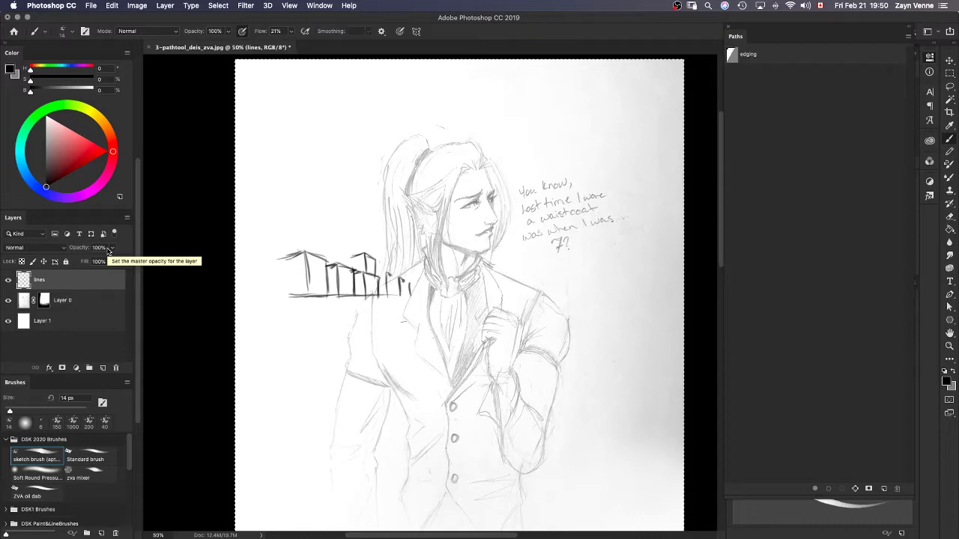
pyautogui.press('Delete')
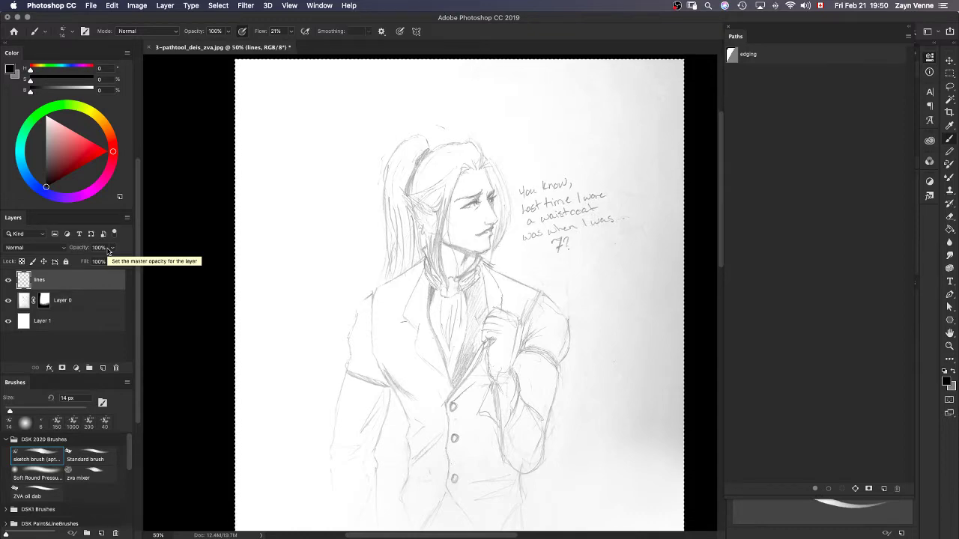
# Create a new path and name it "speechbubble".
pyautogui.click(884, 488)
pyautogui.doubleClick(748, 73)
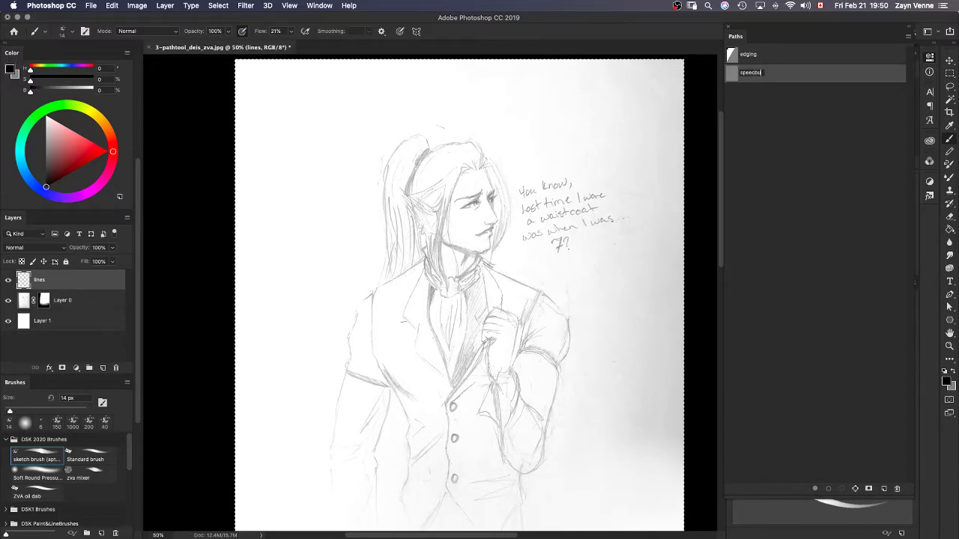
pyautogui.press('BackSpace')
pyautogui.press('BackSpace')
pyautogui.press('BackSpace')
pyautogui.press('BackSpace')
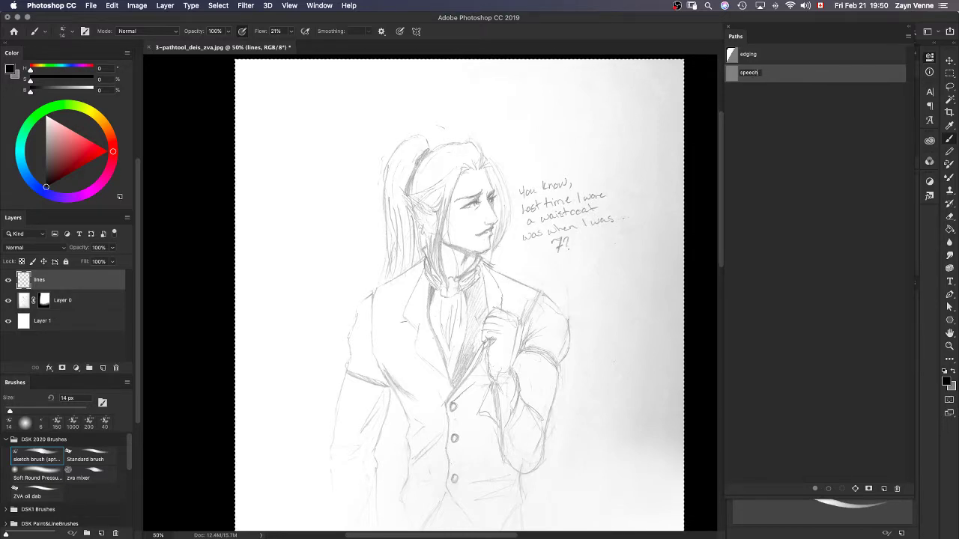
pyautogui.write('bubble')
pyautogui.press('Return')
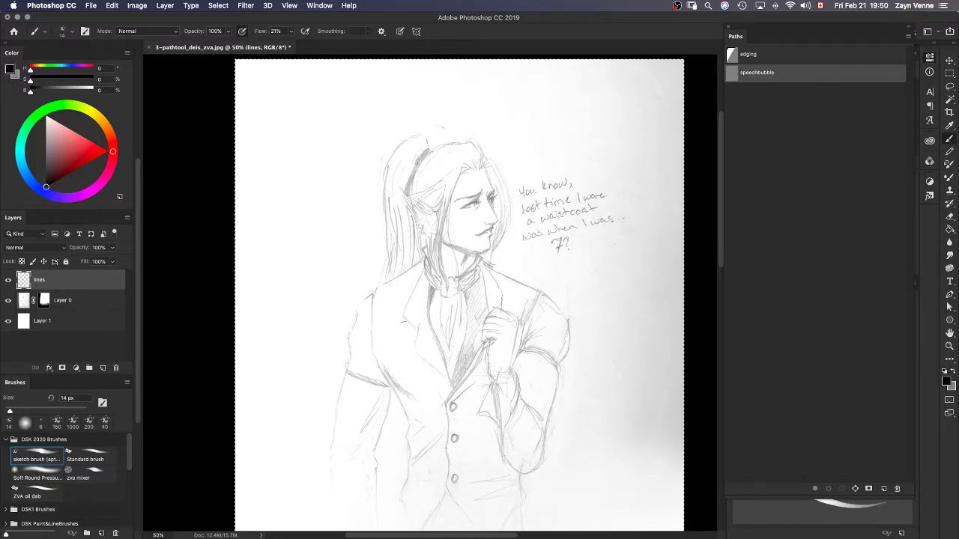
# Draw an ellipse path around the handwritten dialogue beside the character's face with the Ellipse tool.
pyautogui.moveTo(951, 326); pyautogui.dragTo(906, 317)
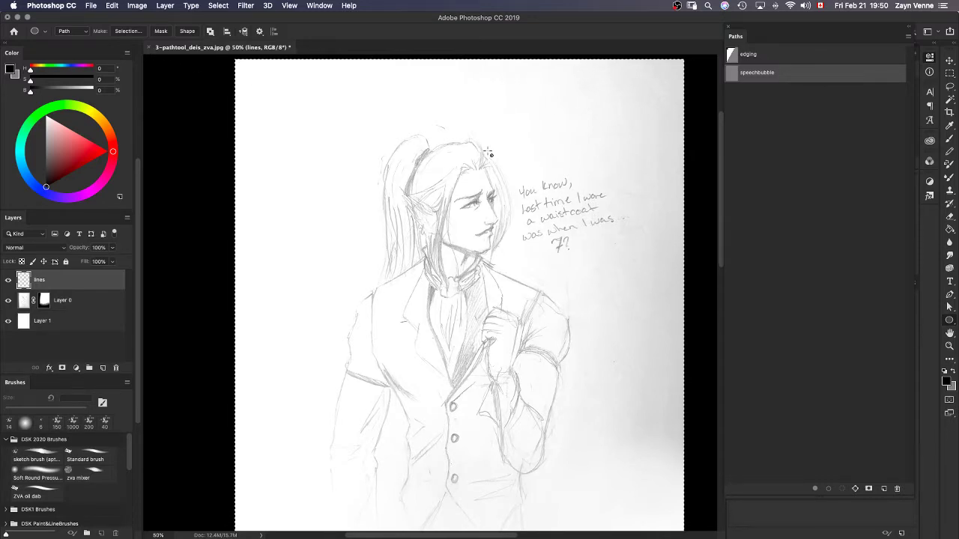
pyautogui.moveTo(488, 152); pyautogui.dragTo(645, 276)
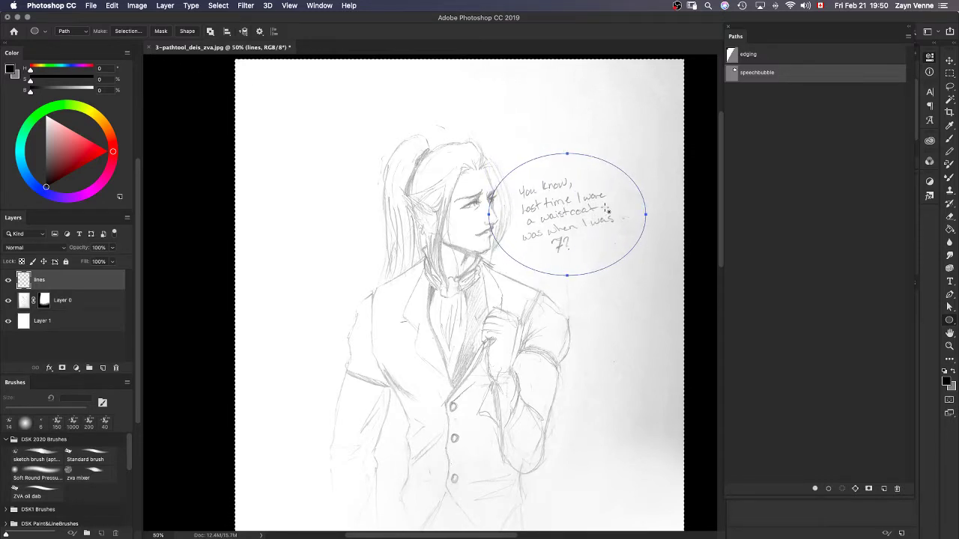
pyautogui.rightClick(592, 157)
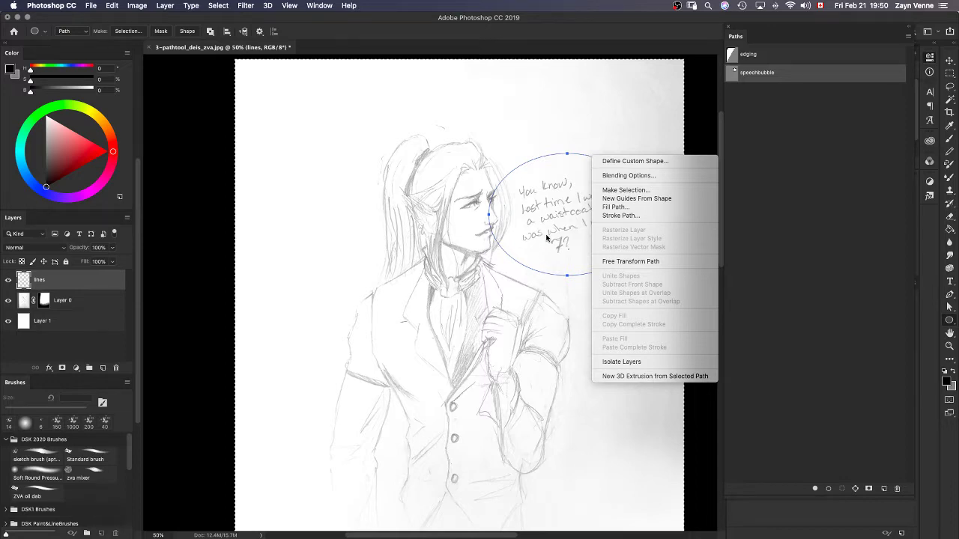
pyautogui.click(546, 238)
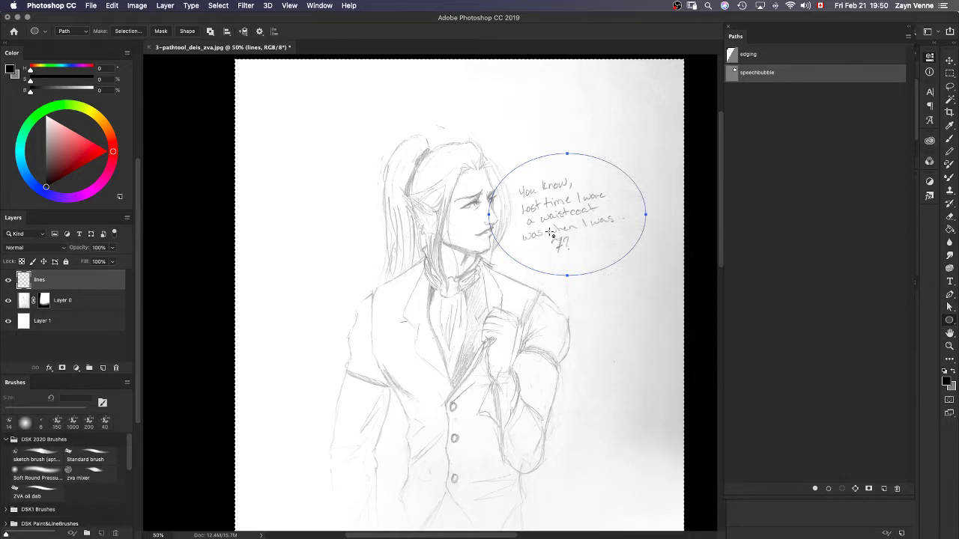
# Free-transform the ellipse path so it fits more tightly around the handwriting, clears the face and has slightly skewed corners.
pyautogui.rightClick(578, 157)
pyautogui.click(626, 259)
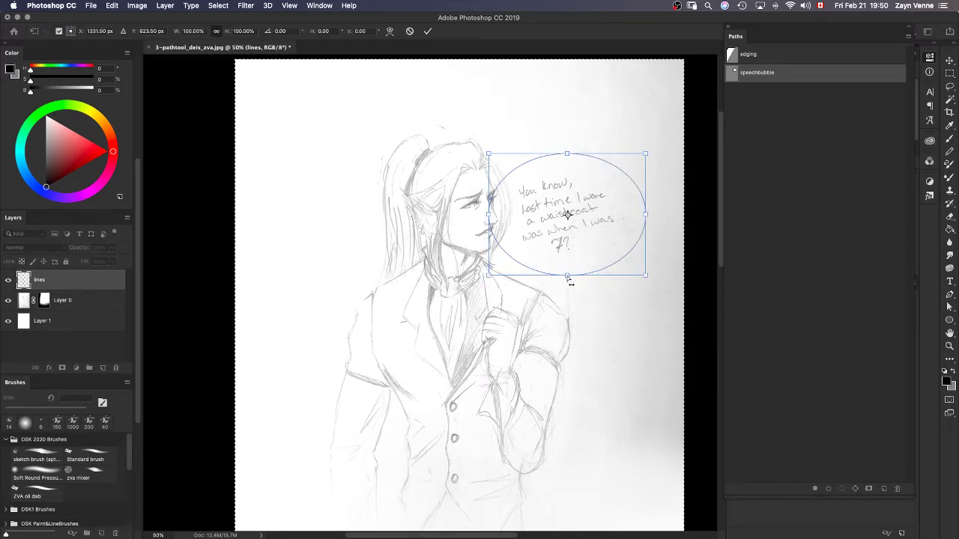
pyautogui.moveTo(568, 277); pyautogui.dragTo(568, 264)
pyautogui.moveTo(567, 153); pyautogui.dragTo(567, 172)
pyautogui.moveTo(489, 218); pyautogui.dragTo(501, 218)
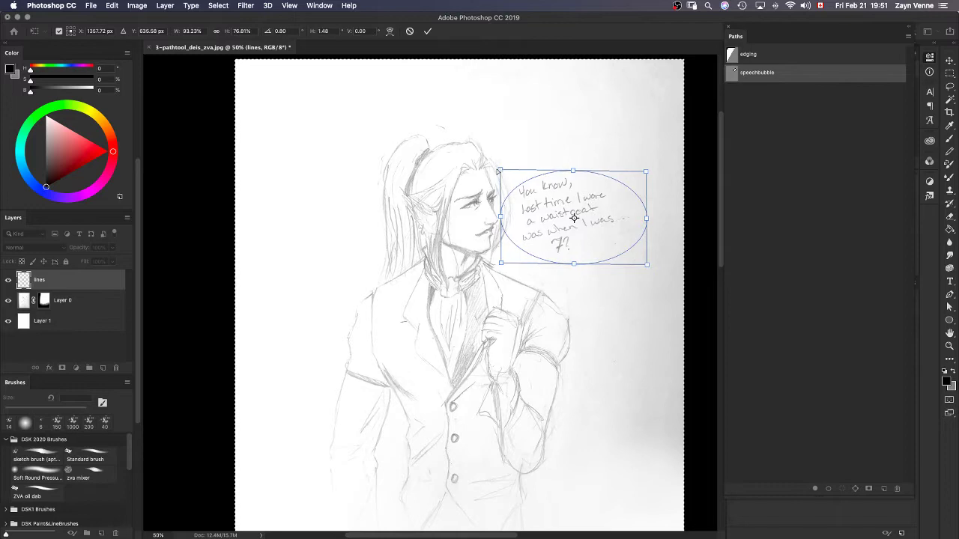
pyautogui.moveTo(497, 172)
pyautogui.mouseDown()
pyautogui.moveTo(487, 162)
pyautogui.moveTo(497, 167)
pyautogui.mouseUp()
pyautogui.press('super+z')
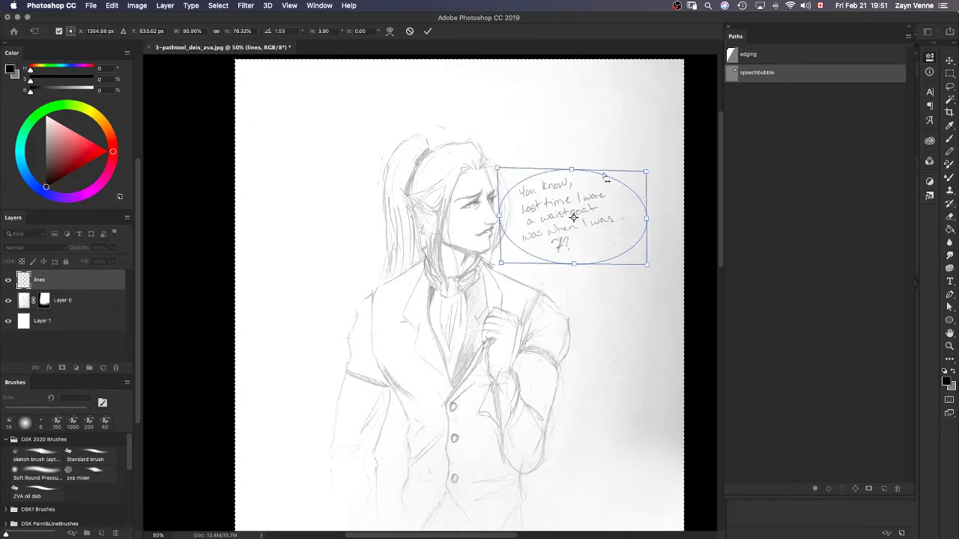
pyautogui.moveTo(647, 173); pyautogui.dragTo(650, 170)
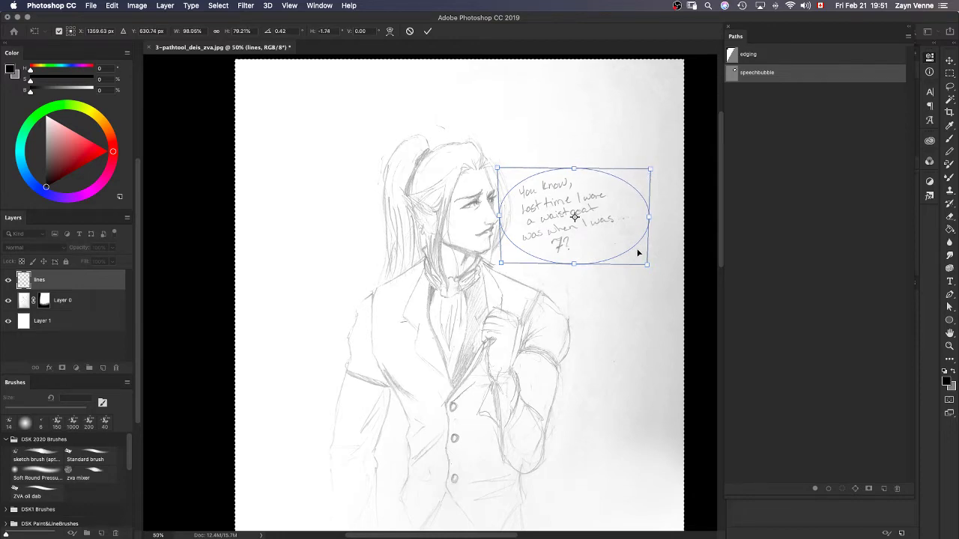
# Warp the ellipse into a boxier rounded bubble by pulling its corners outward and its sides inward, accepting conversion to a regular path.
pyautogui.click(389, 32)
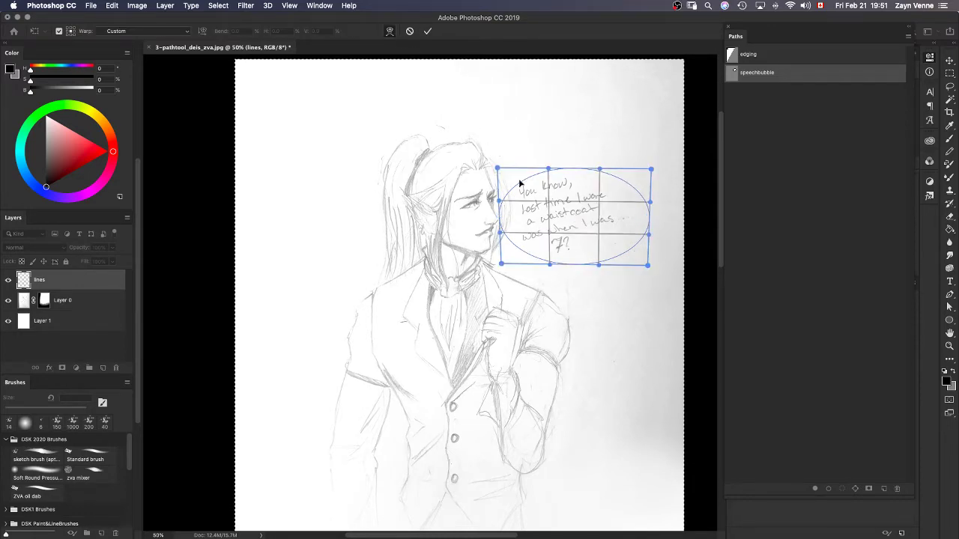
pyautogui.moveTo(519, 182)
pyautogui.mouseDown()
pyautogui.moveTo(501, 180)
pyautogui.moveTo(512, 169)
pyautogui.moveTo(504, 172)
pyautogui.mouseUp()
pyautogui.moveTo(574, 187); pyautogui.dragTo(574, 180)
pyautogui.moveTo(653, 175); pyautogui.dragTo(657, 163)
pyautogui.moveTo(503, 172); pyautogui.dragTo(500, 168)
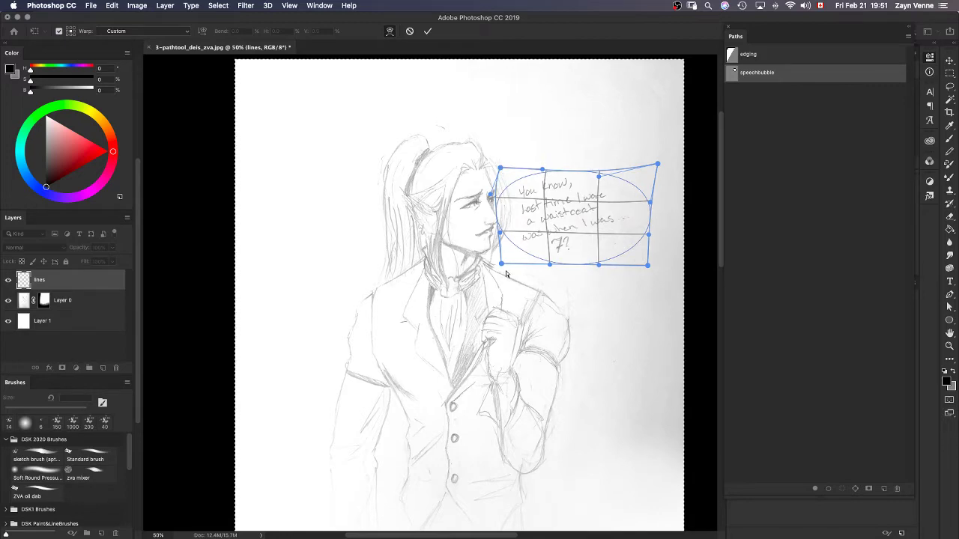
pyautogui.moveTo(501, 264); pyautogui.dragTo(494, 275)
pyautogui.moveTo(499, 232); pyautogui.dragTo(516, 237)
pyautogui.moveTo(635, 214); pyautogui.dragTo(630, 213)
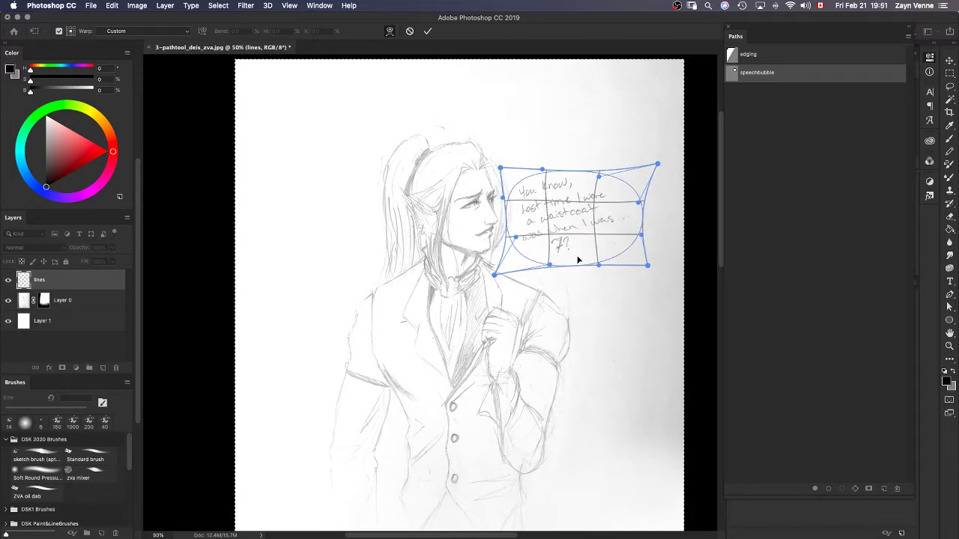
pyautogui.moveTo(576, 257); pyautogui.dragTo(574, 253)
pyautogui.moveTo(645, 265); pyautogui.dragTo(654, 276)
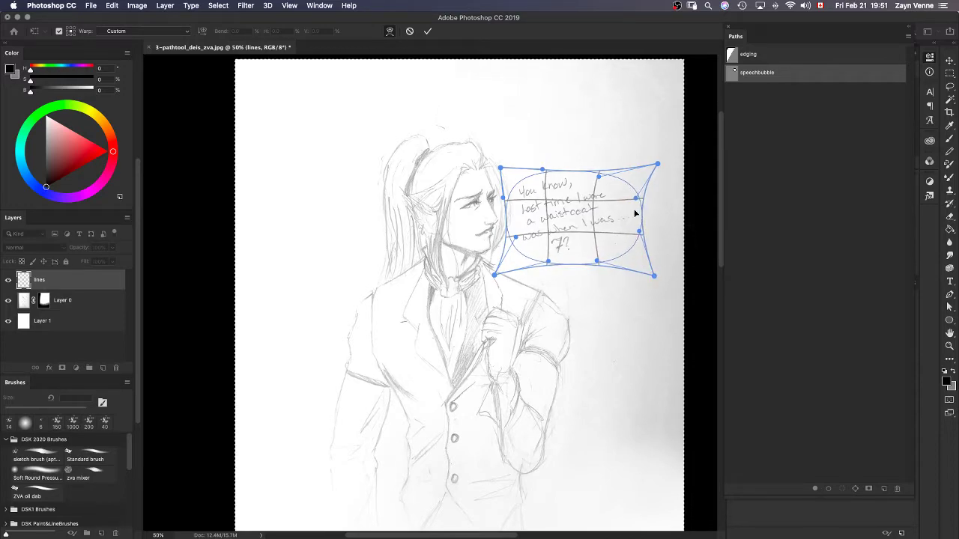
pyautogui.press('Return')
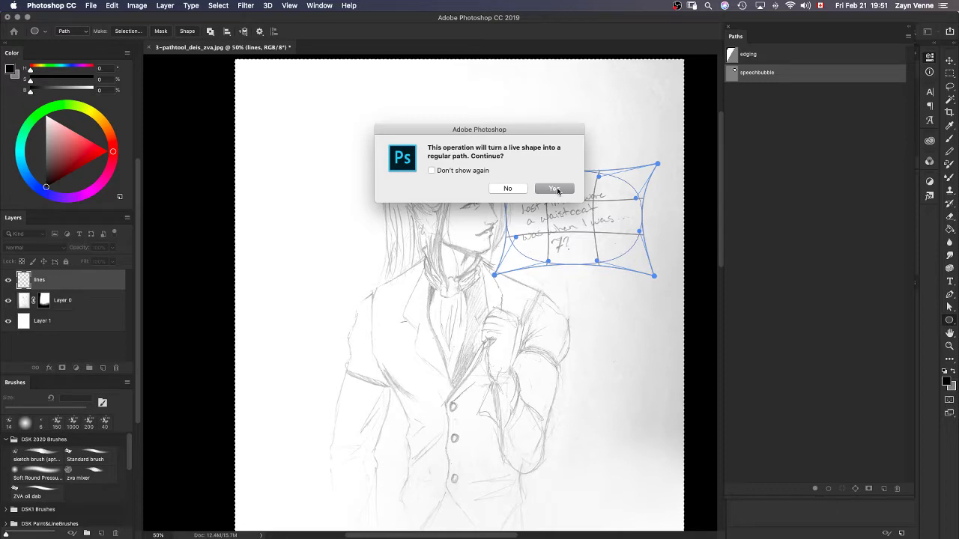
pyautogui.click(556, 191)
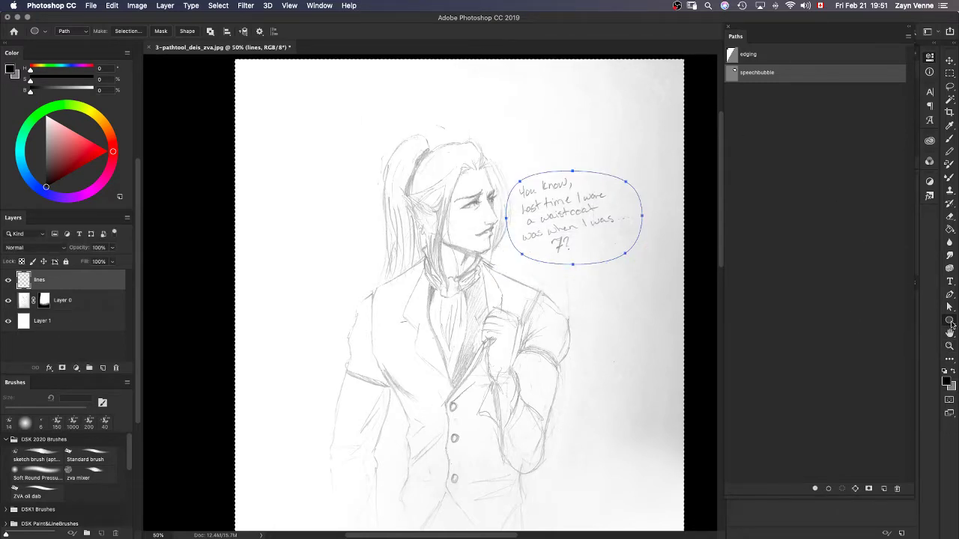
# Try to draw a straight tail line from the bubble's lower edge toward the mouth with the Line tool, and undo it.
pyautogui.rightClick(951, 323)
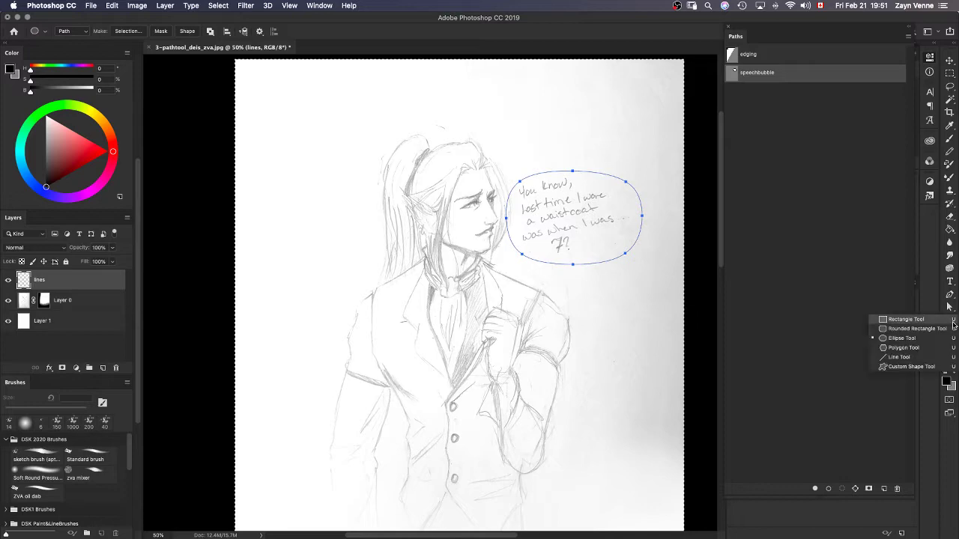
pyautogui.click(930, 361)
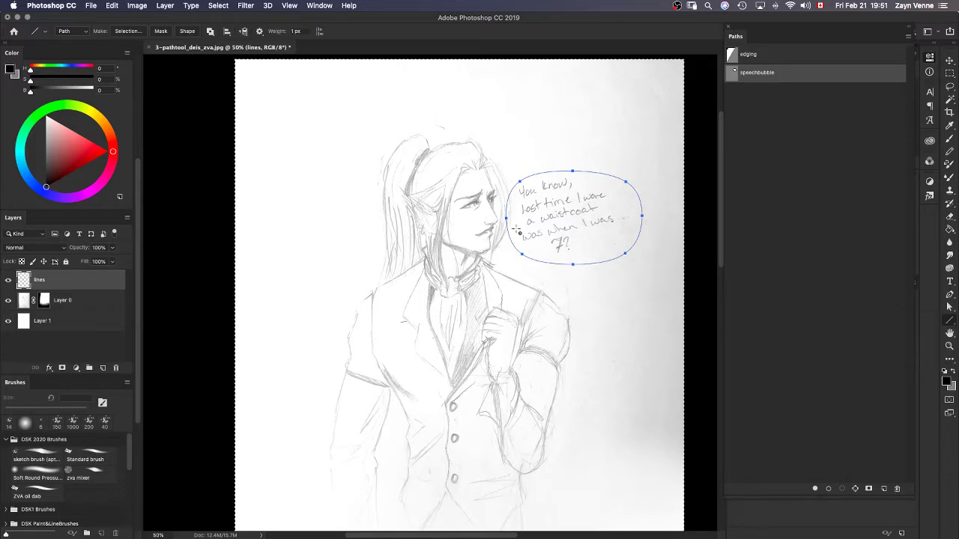
pyautogui.moveTo(516, 238); pyautogui.dragTo(500, 249)
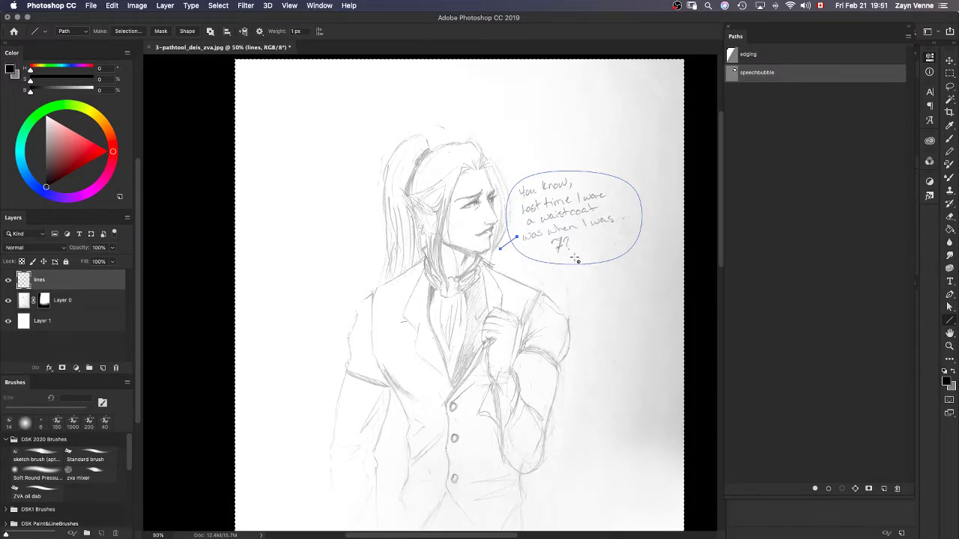
pyautogui.press('super+z')
pyautogui.press('p')
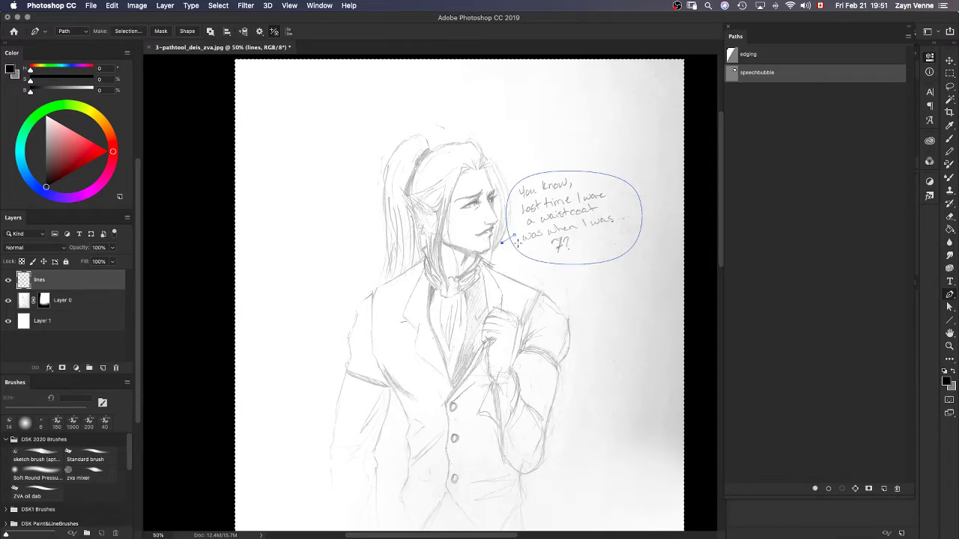
pyautogui.press('super+z')
pyautogui.press('super+z')
# Form a pointed tail from the bubble's lower edge toward the mouth with the Pen tool, and move the bubble up and away from the face.
pyautogui.press('a')
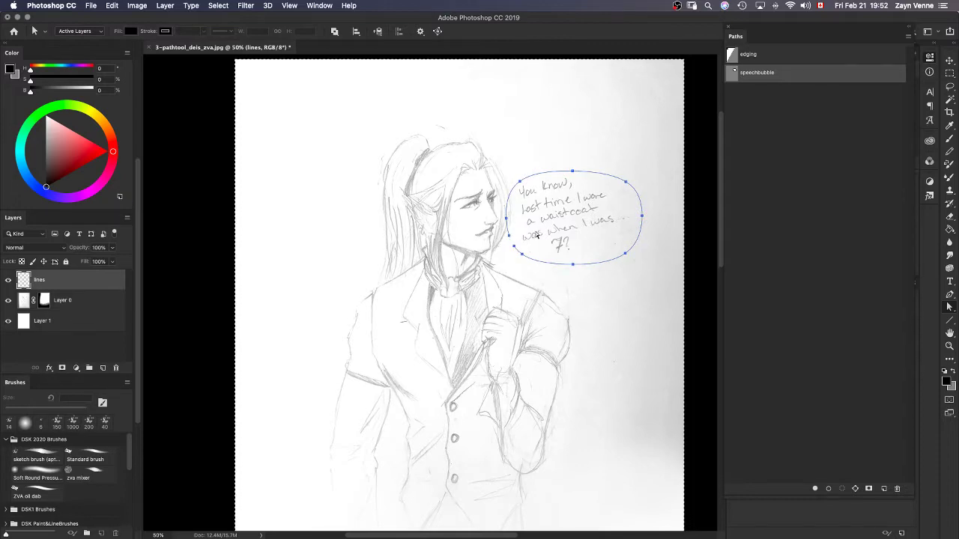
pyautogui.moveTo(950, 311); pyautogui.dragTo(942, 341)
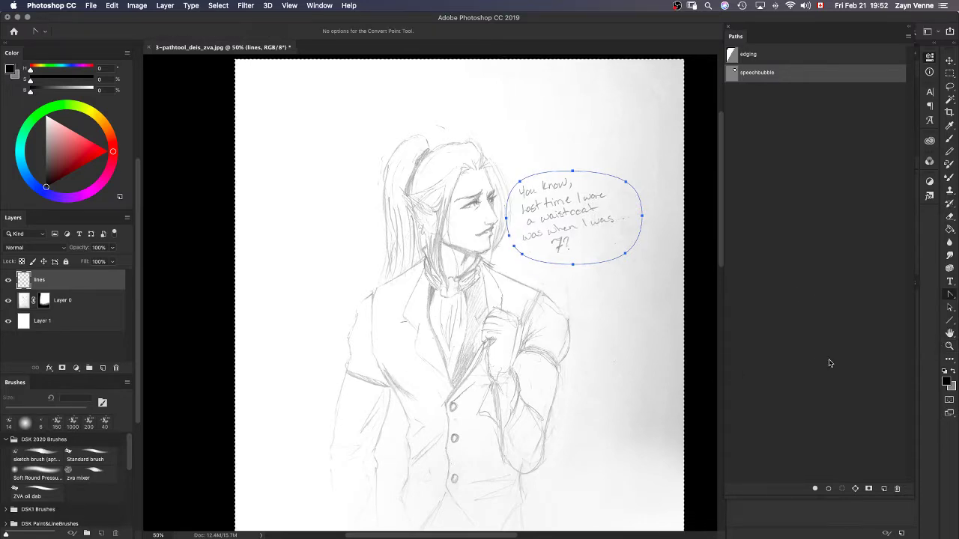
pyautogui.moveTo(951, 296); pyautogui.dragTo(941, 298)
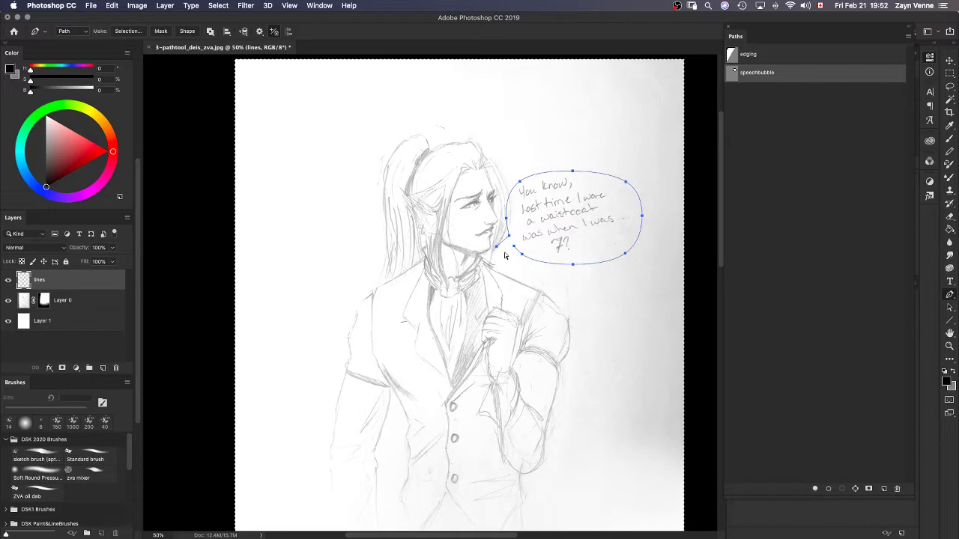
pyautogui.click(497, 247)
pyautogui.click(514, 246)
pyautogui.moveTo(496, 249); pyautogui.dragTo(531, 227)
# Duplicate the speechbubble path as "shoutting bubble" and move the copy to the other side of the character's head.
pyautogui.click(819, 120)
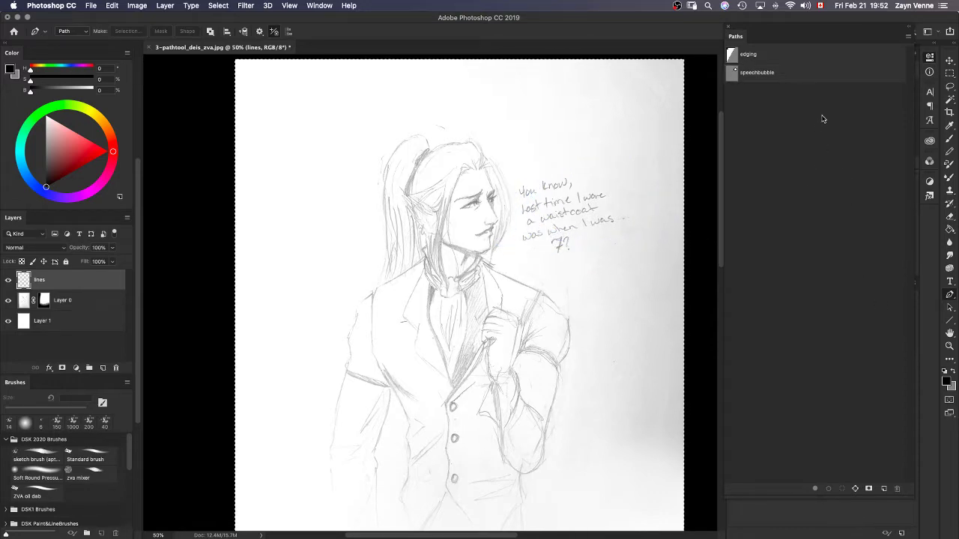
pyautogui.click(796, 76)
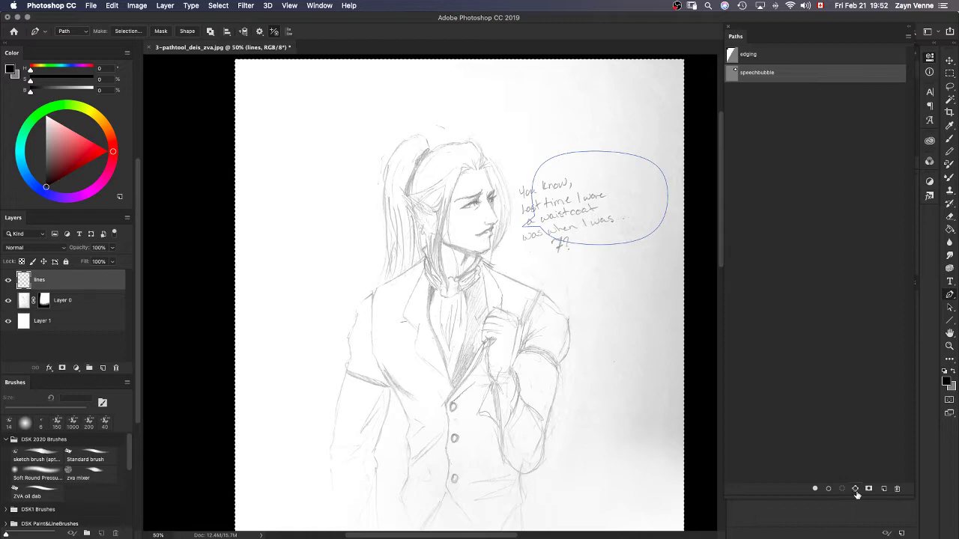
pyautogui.rightClick(785, 78)
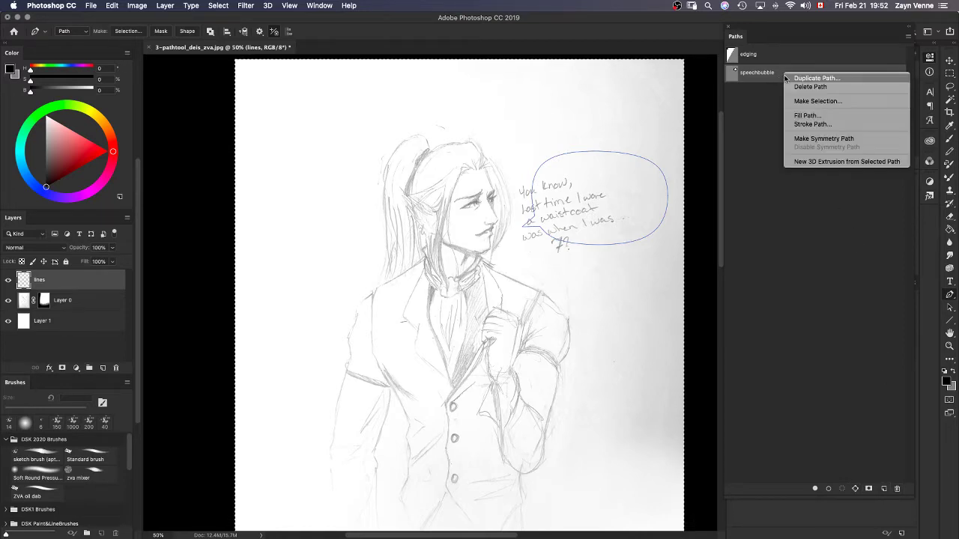
pyautogui.click(806, 79)
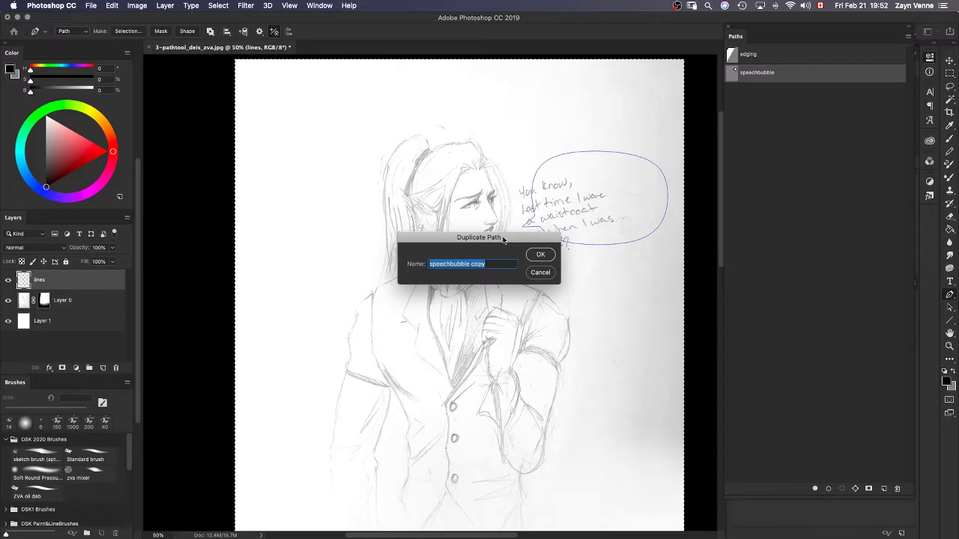
pyautogui.write('shoutting bubble')
pyautogui.press('Return')
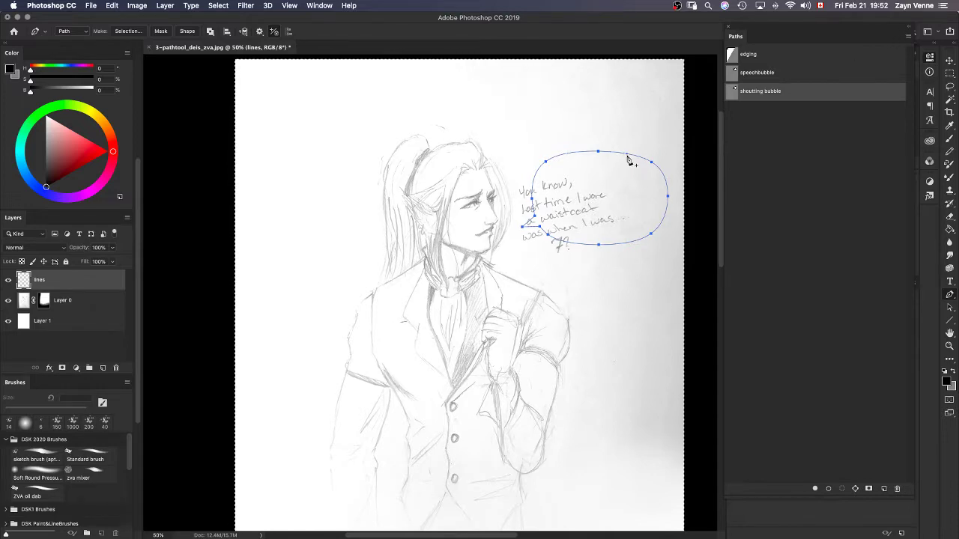
pyautogui.moveTo(629, 159); pyautogui.dragTo(360, 159)
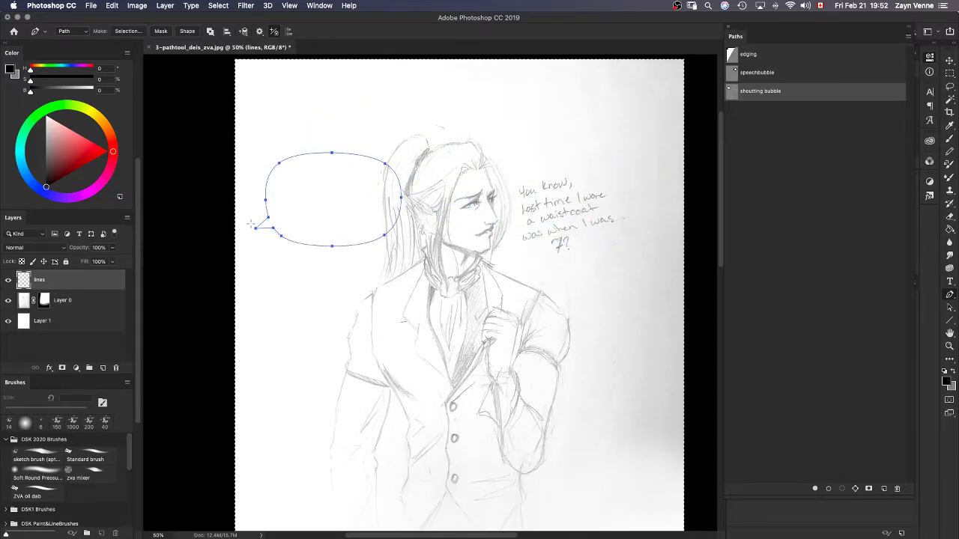
# With both bubble paths selected, draw a 15-sided star path with sides indented by 53% over the copied bubble using the Polygon tool.
pyautogui.keyDown('shift'); pyautogui.click(797, 73); pyautogui.keyUp('shift')
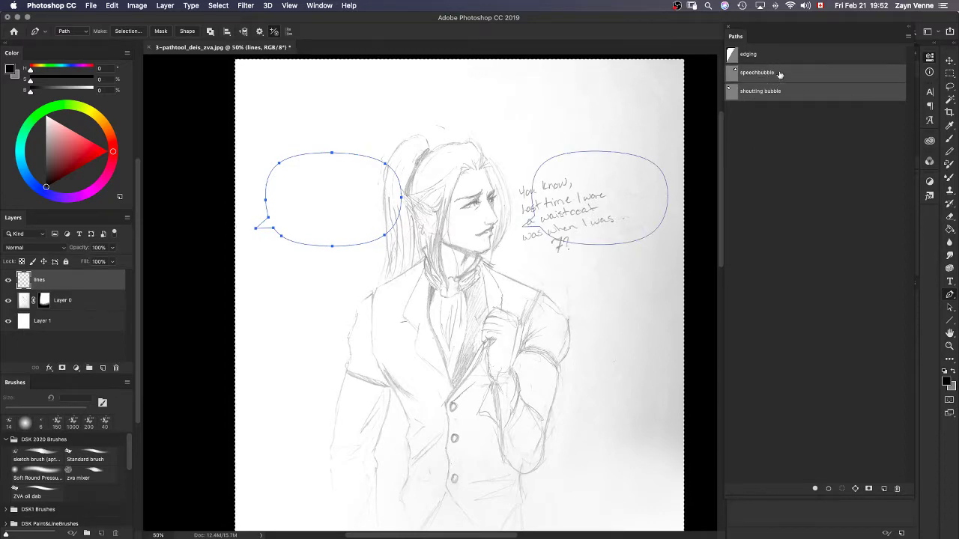
pyautogui.click(943, 320)
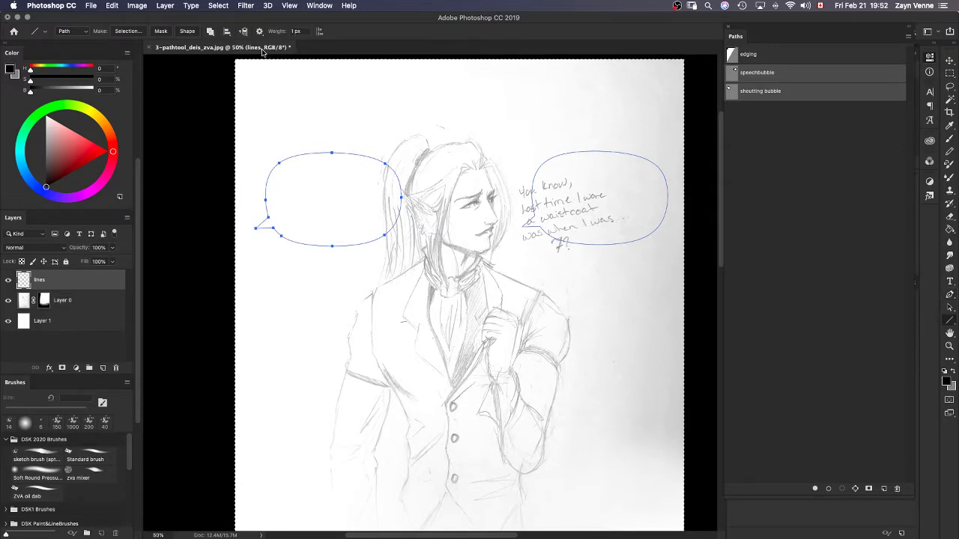
pyautogui.hotkey('shift', 'u')
pyautogui.hotkey('shift', 'u')
pyautogui.click(259, 31)
pyautogui.click(260, 32)
pyautogui.moveTo(330, 197); pyautogui.dragTo(344, 121)
pyautogui.press('super+z')
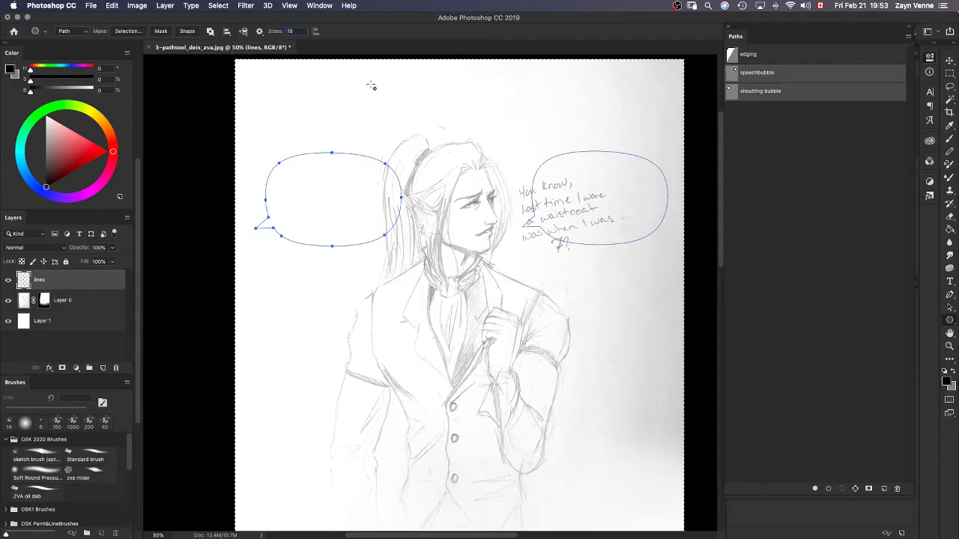
pyautogui.click(260, 31)
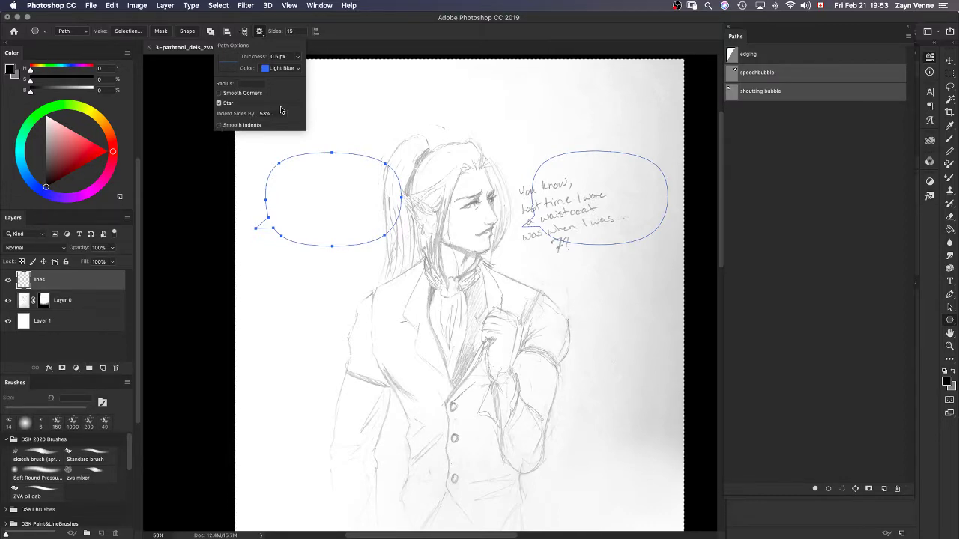
pyautogui.moveTo(328, 190); pyautogui.dragTo(362, 129)
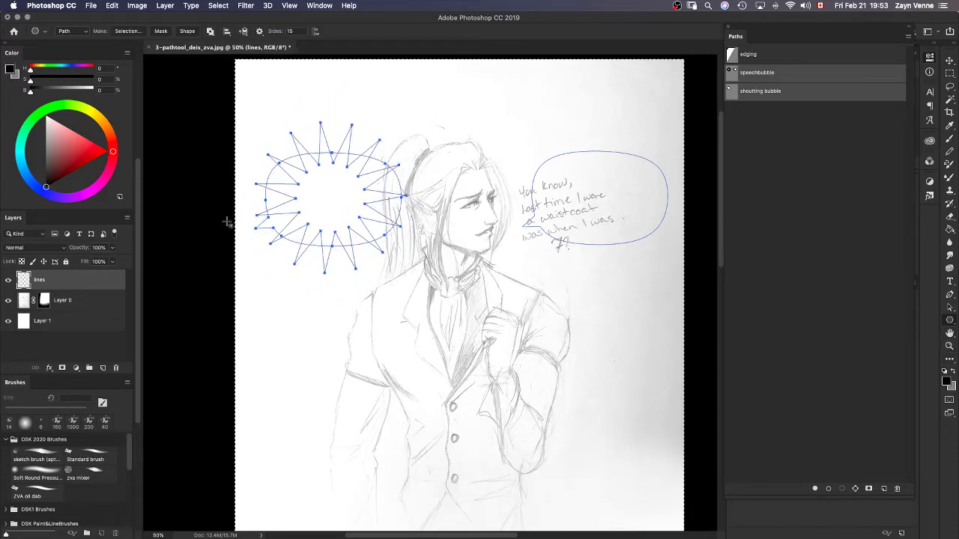
# Nudge the star and copied bubble together, and move the star's upper anchor points toward the bubble's top edge with Direct Selection.
pyautogui.moveTo(325, 122)
pyautogui.mouseDown()
pyautogui.moveTo(321, 111)
pyautogui.moveTo(329, 128)
pyautogui.mouseUp()
pyautogui.press('a')
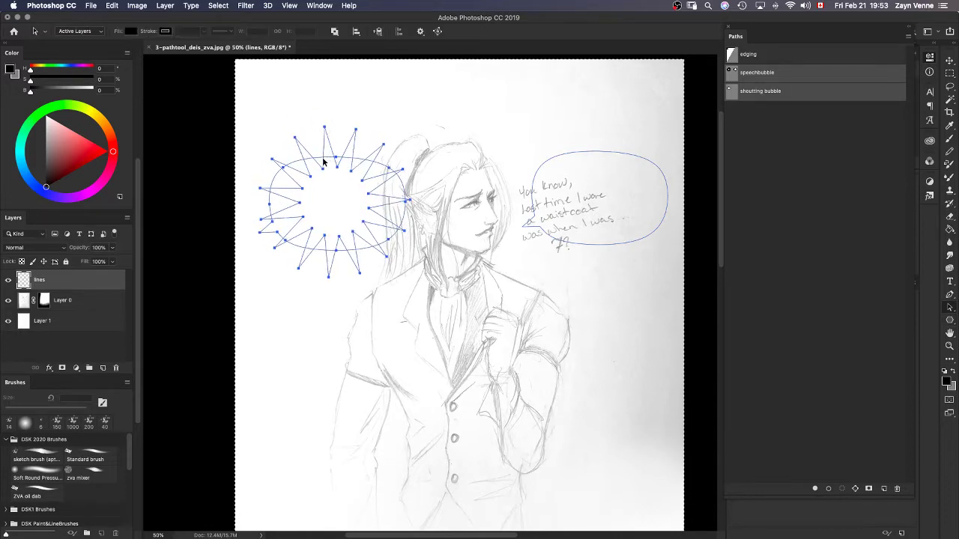
pyautogui.moveTo(334, 134); pyautogui.dragTo(321, 131)
pyautogui.moveTo(338, 170); pyautogui.dragTo(329, 164)
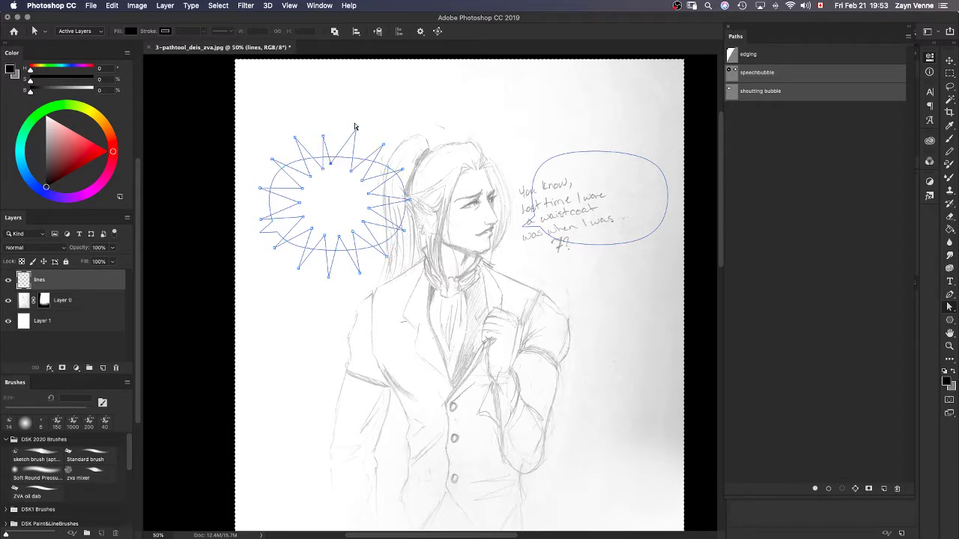
pyautogui.moveTo(355, 129); pyautogui.dragTo(342, 140)
pyautogui.moveTo(386, 130)
pyautogui.mouseDown()
pyautogui.moveTo(376, 122)
pyautogui.moveTo(386, 122)
pyautogui.mouseUp()
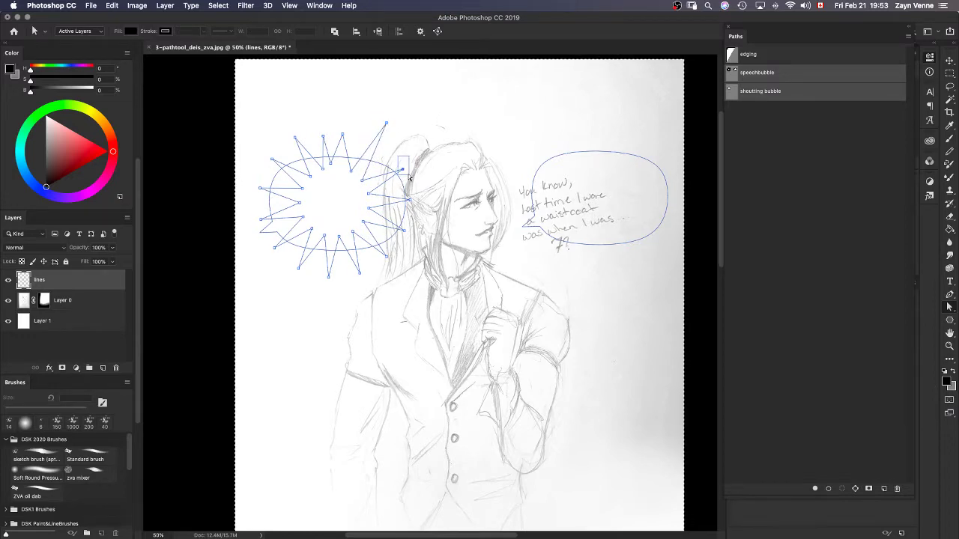
# Pull the star's upper-right spike tips and inner points outward around the copied bubble's upper-right corner.
pyautogui.moveTo(402, 168); pyautogui.dragTo(414, 122)
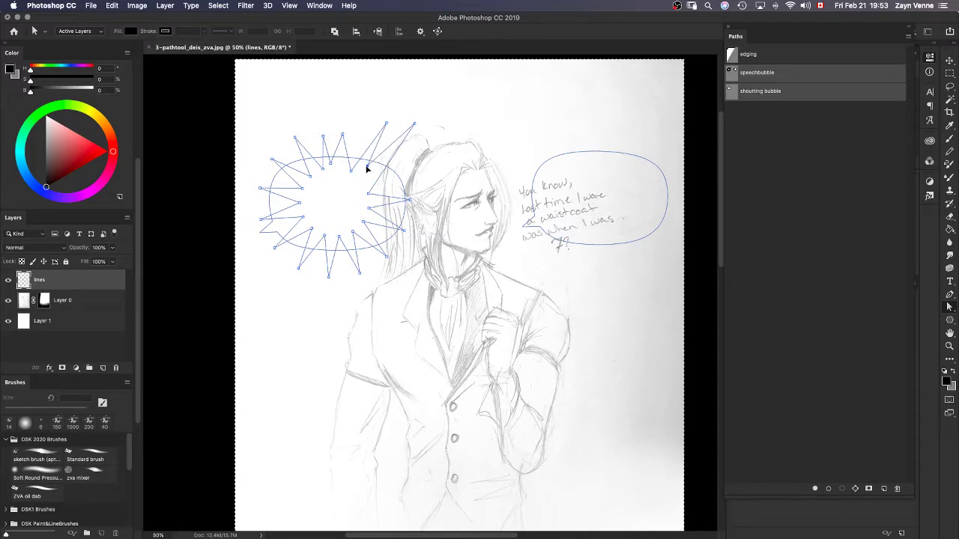
pyautogui.moveTo(368, 165); pyautogui.dragTo(431, 140)
pyautogui.moveTo(370, 208); pyautogui.dragTo(391, 175)
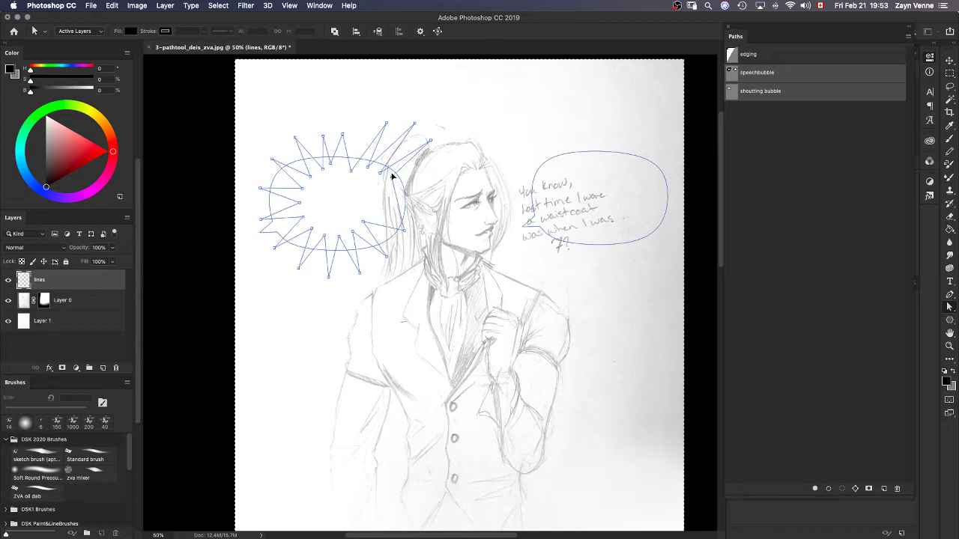
pyautogui.moveTo(431, 141); pyautogui.dragTo(432, 146)
# Vary the lengths and spacing of the spikes along the bubble's top edge and refine the upper-right tip.
pyautogui.moveTo(344, 137); pyautogui.dragTo(357, 123)
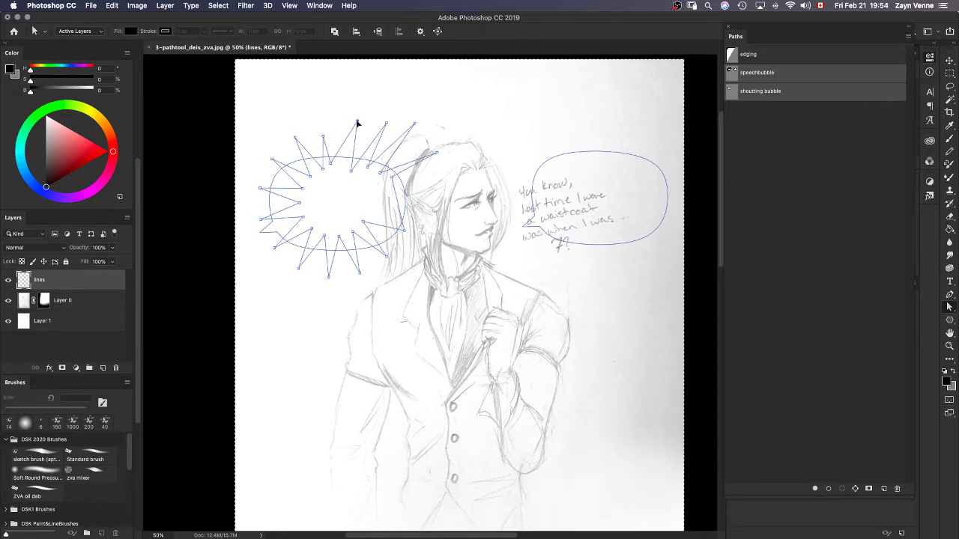
pyautogui.moveTo(350, 173); pyautogui.dragTo(356, 168)
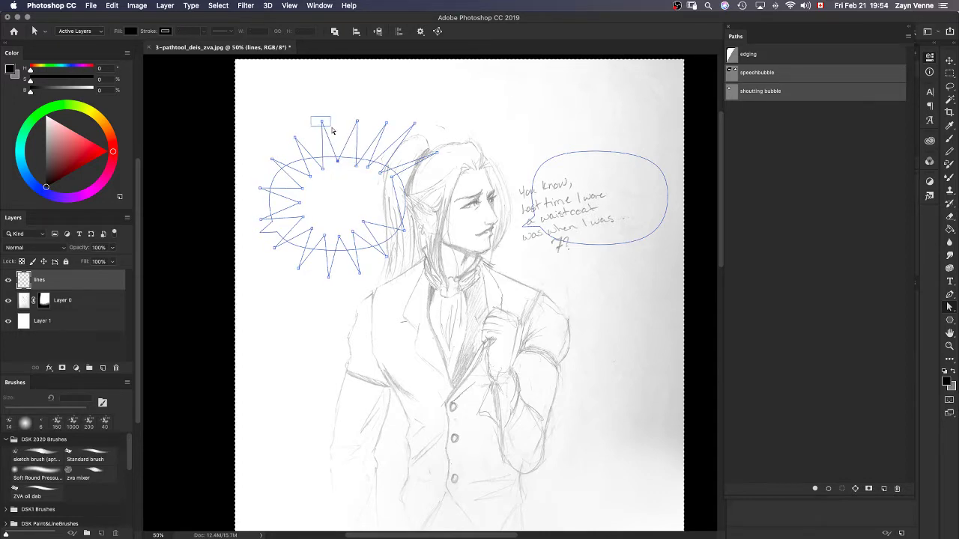
pyautogui.moveTo(321, 122); pyautogui.dragTo(330, 130)
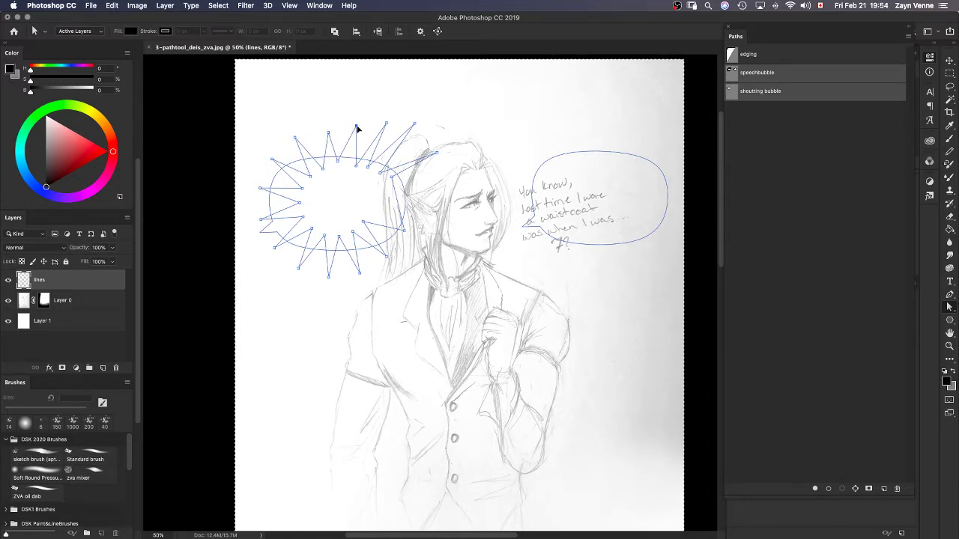
pyautogui.moveTo(387, 125); pyautogui.dragTo(385, 137)
pyautogui.moveTo(439, 156); pyautogui.dragTo(436, 151)
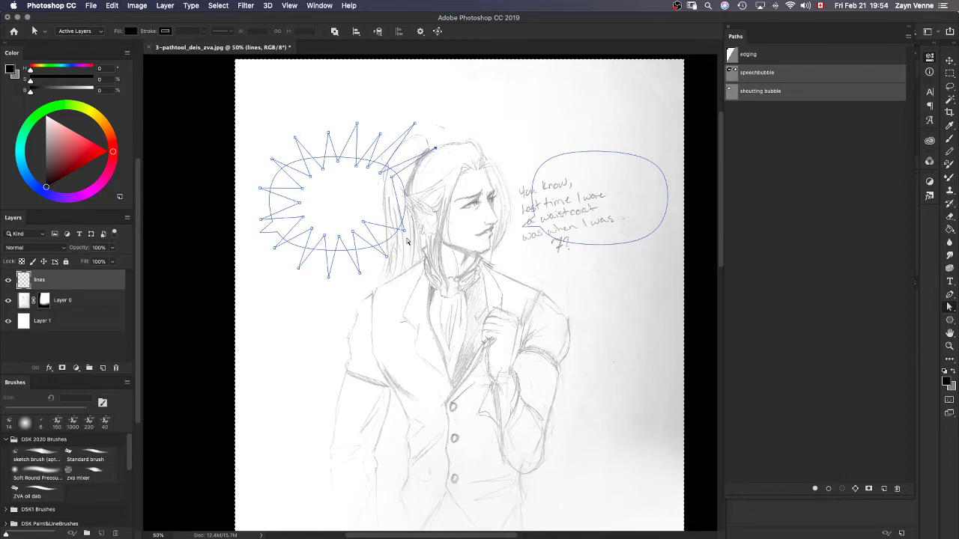
# Move the star's right-hand spike tips and inner points outward so they fan along the bubble's right edge.
pyautogui.moveTo(405, 234); pyautogui.dragTo(432, 179)
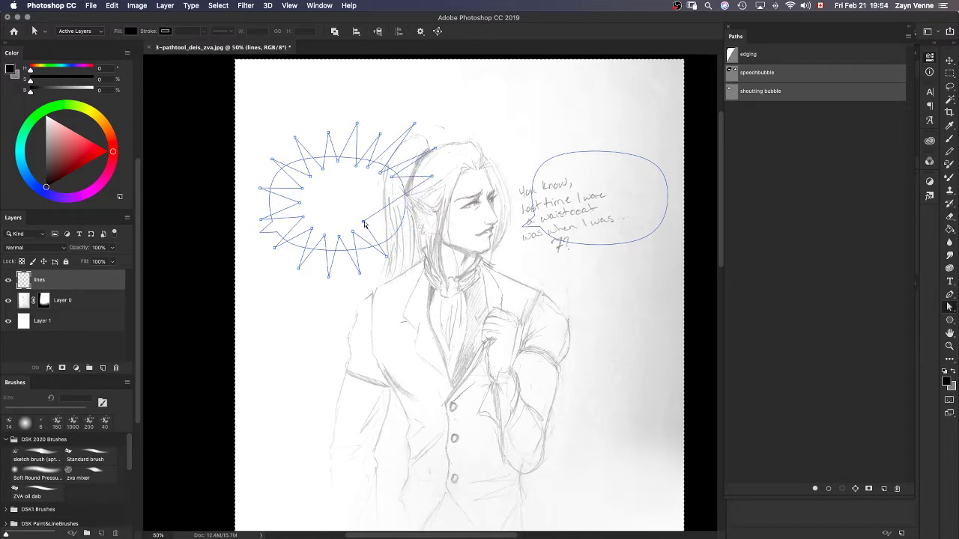
pyautogui.moveTo(364, 221); pyautogui.dragTo(396, 200)
pyautogui.moveTo(386, 257); pyautogui.dragTo(442, 220)
pyautogui.moveTo(353, 232); pyautogui.dragTo(401, 216)
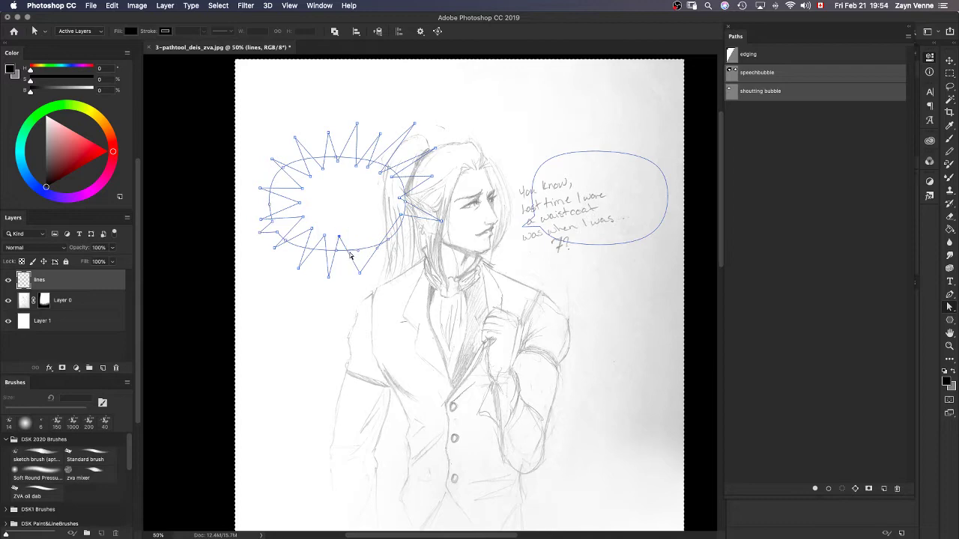
# Relocate the star's lower spikes around the bubble's lower-right corner, placing inner points on its edge and tips outside.
pyautogui.moveTo(357, 273); pyautogui.dragTo(435, 252)
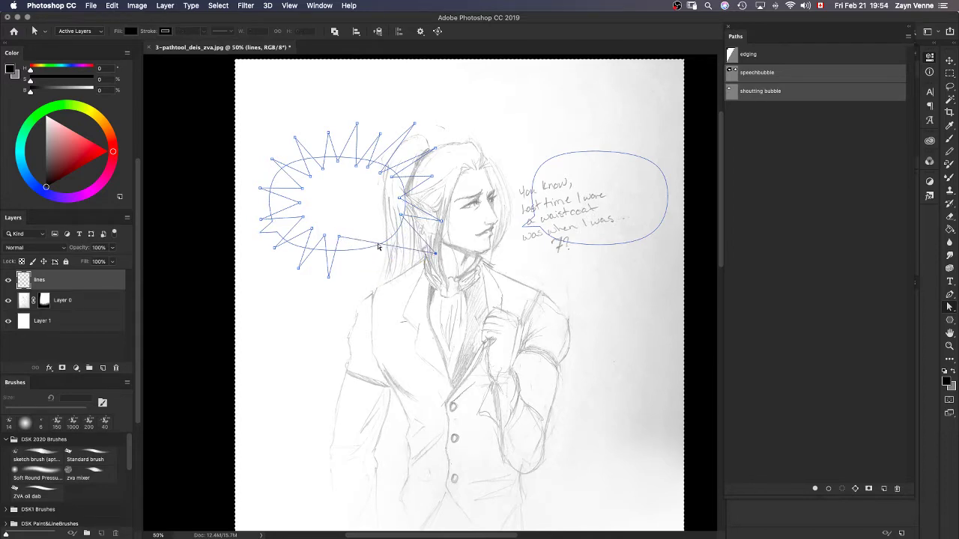
pyautogui.moveTo(339, 237); pyautogui.dragTo(389, 232)
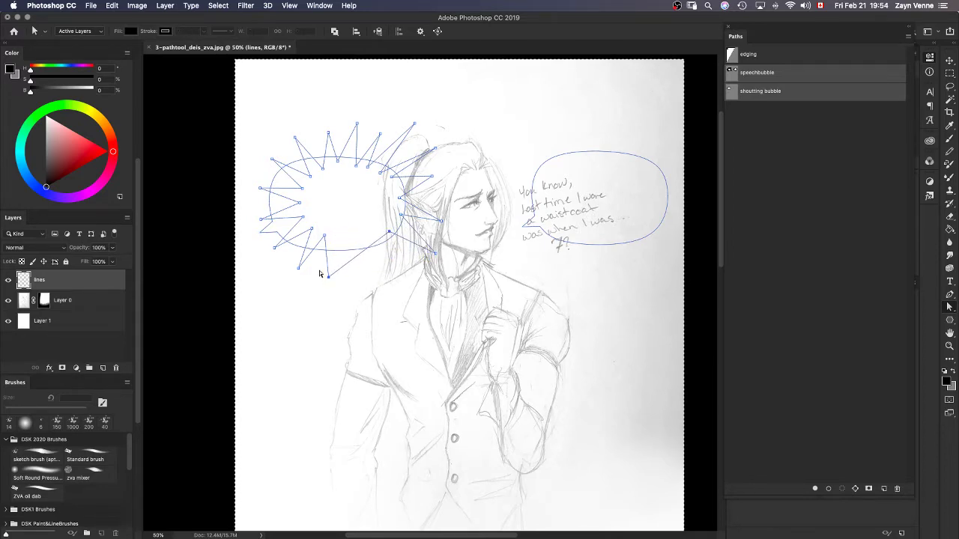
pyautogui.moveTo(328, 280); pyautogui.dragTo(417, 268)
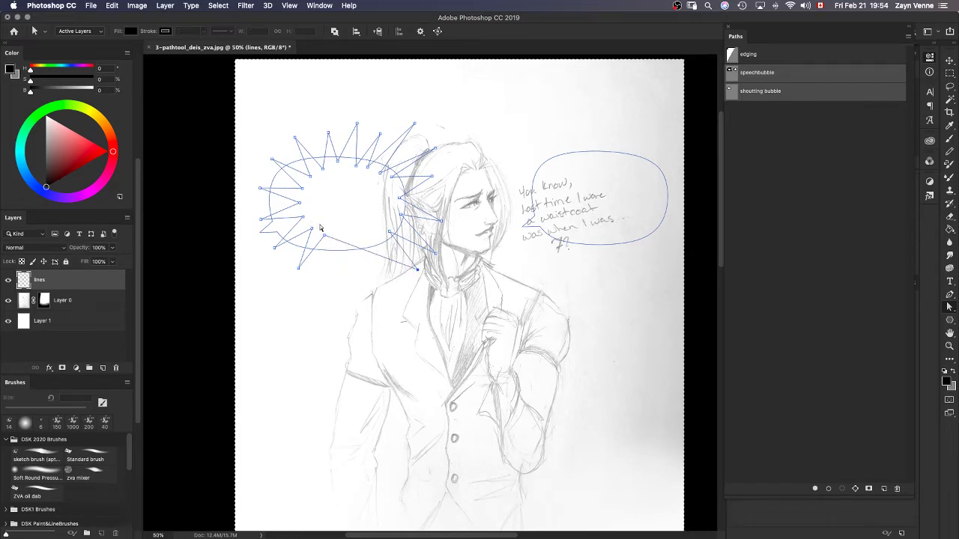
pyautogui.moveTo(325, 238); pyautogui.dragTo(370, 241)
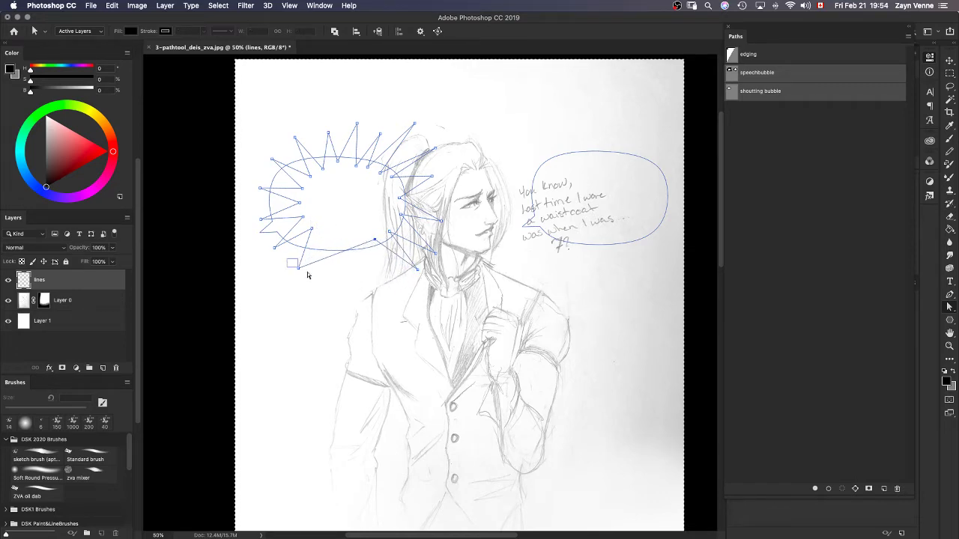
pyautogui.moveTo(298, 268); pyautogui.dragTo(390, 278)
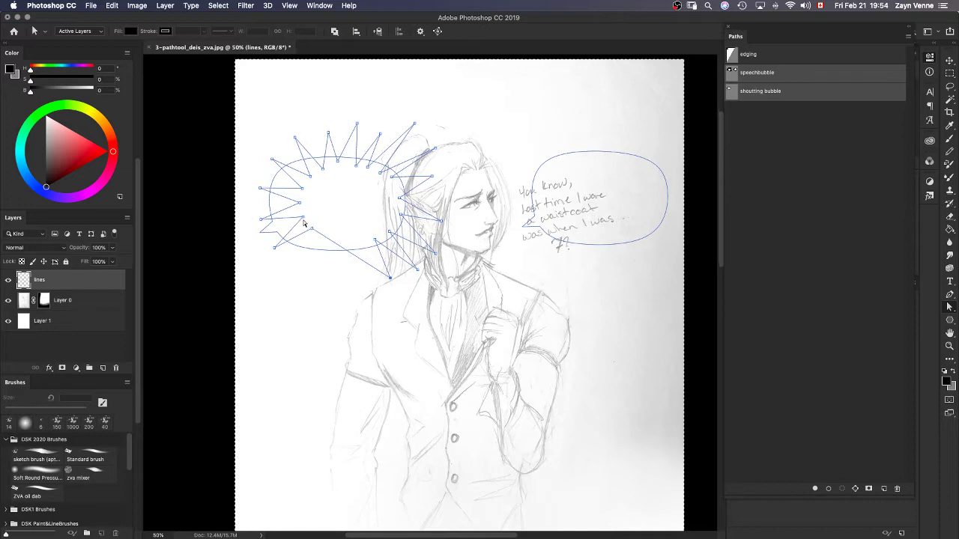
pyautogui.moveTo(303, 221); pyautogui.dragTo(365, 242)
pyautogui.moveTo(275, 247); pyautogui.dragTo(372, 275)
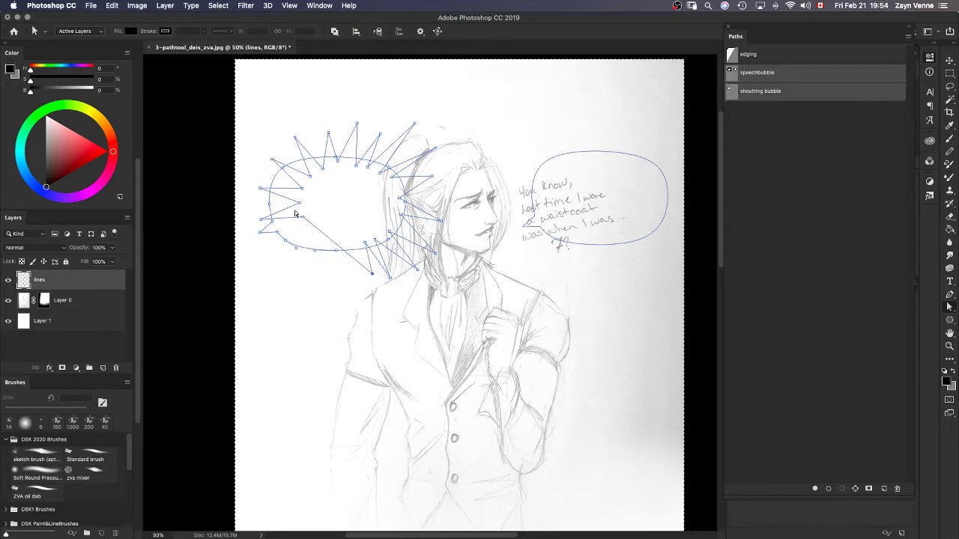
pyautogui.moveTo(303, 218); pyautogui.dragTo(351, 249)
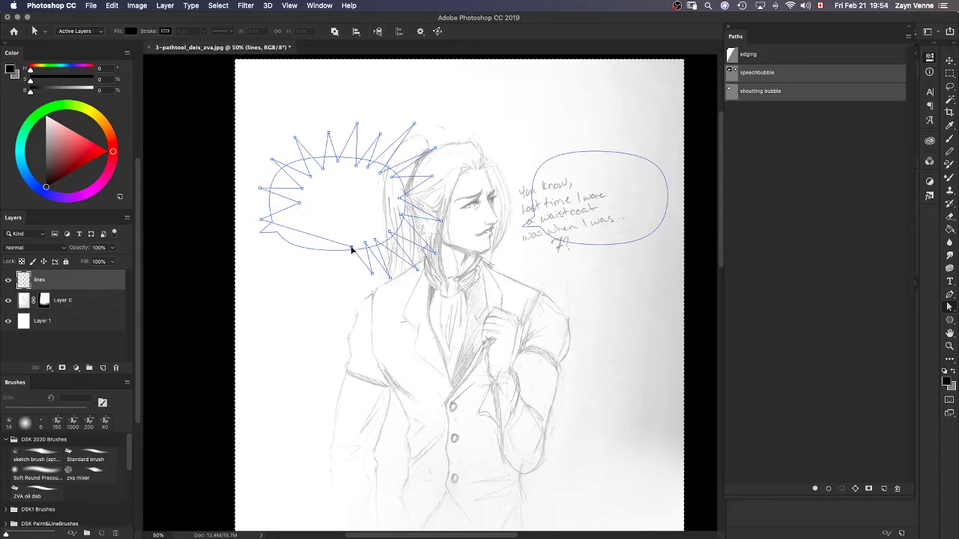
# Try to delete the long segment across the bubble's lower left with both paths selected, undo it, and deselect the paths.
pyautogui.moveTo(318, 207); pyautogui.dragTo(306, 236)
pyautogui.press('Delete')
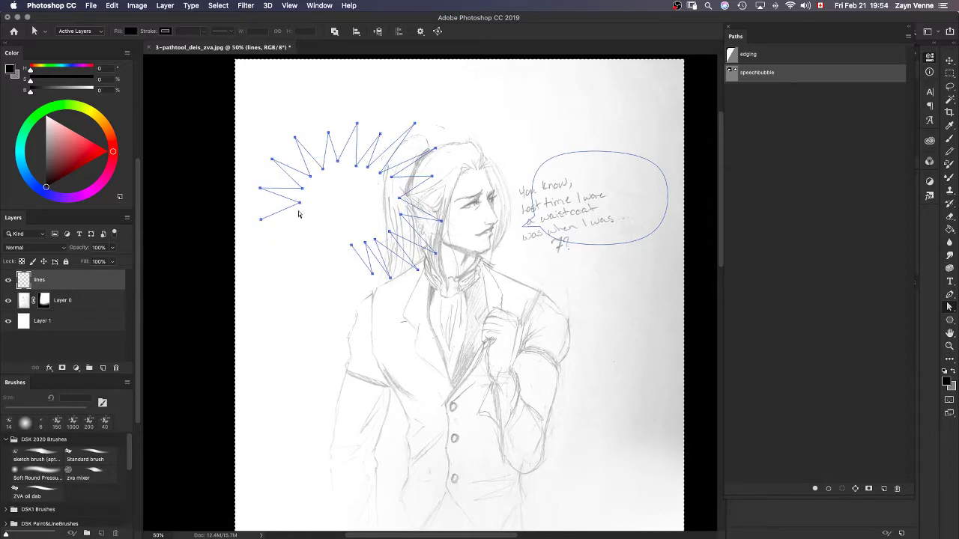
pyautogui.press('super+z')
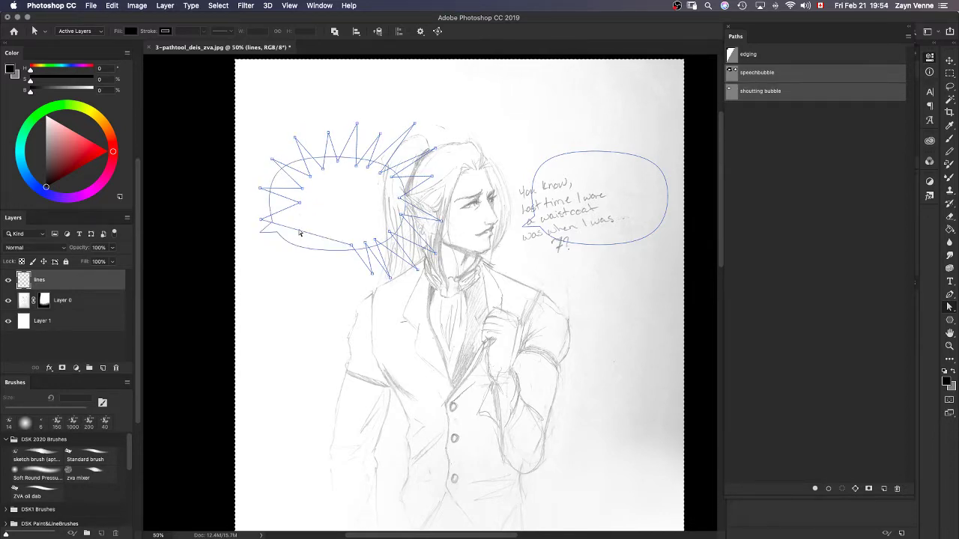
pyautogui.press('Delete')
pyautogui.press('super+z')
pyautogui.click(762, 149)
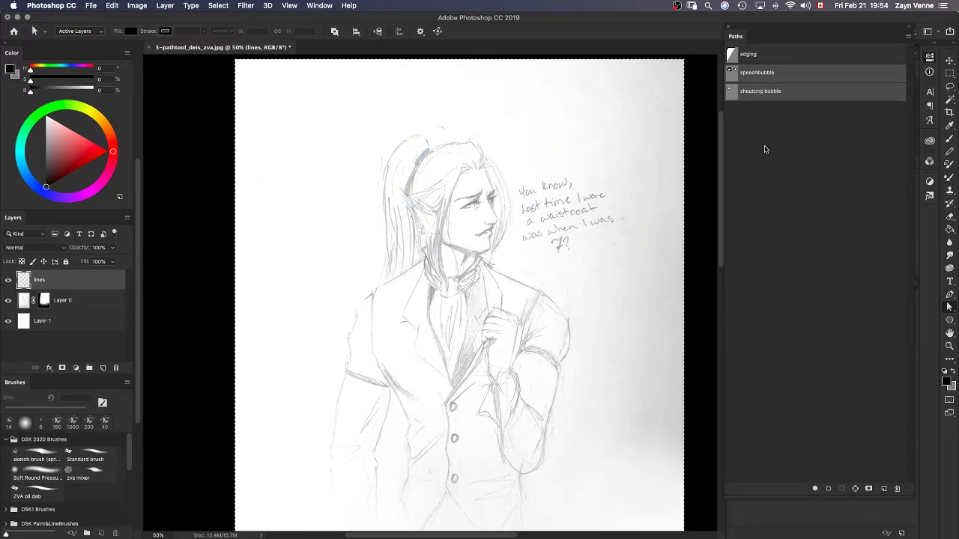
# Select only the speechbubble path and delete the long segment joining the star's left tip to its lower spikes.
pyautogui.click(747, 73)
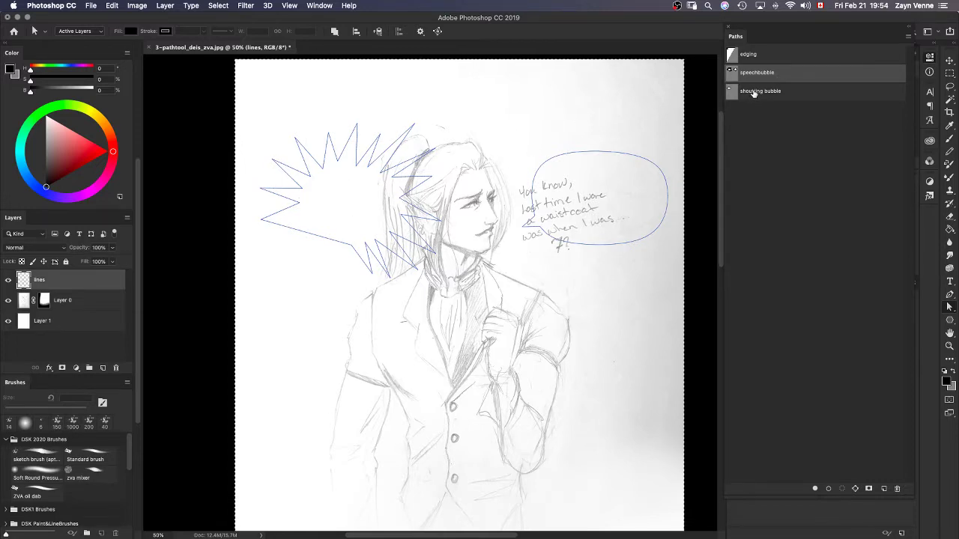
pyautogui.keyDown('shift'); pyautogui.click(750, 93); pyautogui.keyUp('shift')
pyautogui.click(302, 233)
pyautogui.click(808, 117)
pyautogui.click(764, 73)
pyautogui.click(297, 234)
pyautogui.press('BackSpace')
pyautogui.press('super+z')
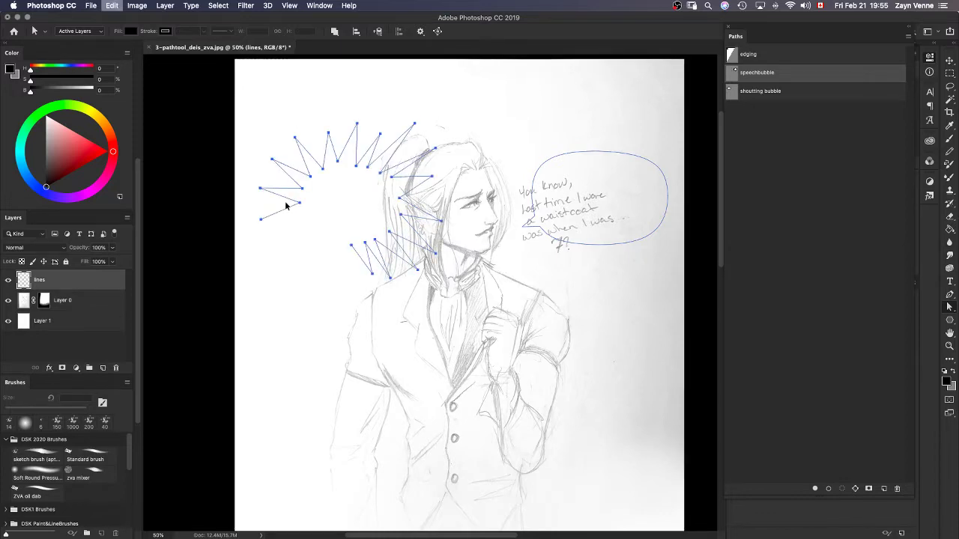
# Delete the star's remaining left and upper-left spikes, keeping only the reshaped spikes around the bubble's right half.
pyautogui.keyDown('shift'); pyautogui.click(280, 211); pyautogui.keyUp('shift')
pyautogui.press('BackSpace')
pyautogui.moveTo(310, 209); pyautogui.dragTo(280, 184)
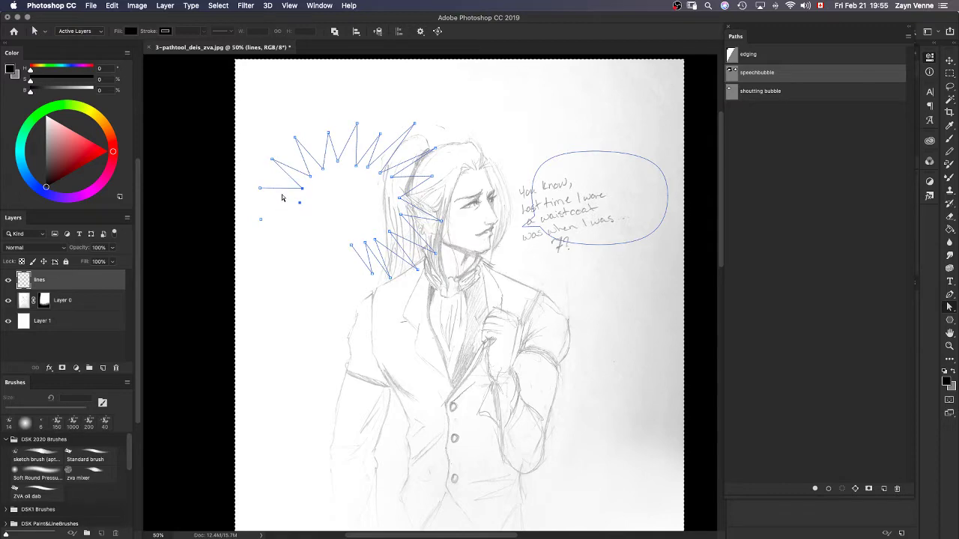
pyautogui.press('BackSpace')
pyautogui.moveTo(261, 222); pyautogui.dragTo(330, 128)
pyautogui.press('BackSpace')
pyautogui.press('BackSpace')
pyautogui.press('BackSpace')
pyautogui.press('BackSpace')
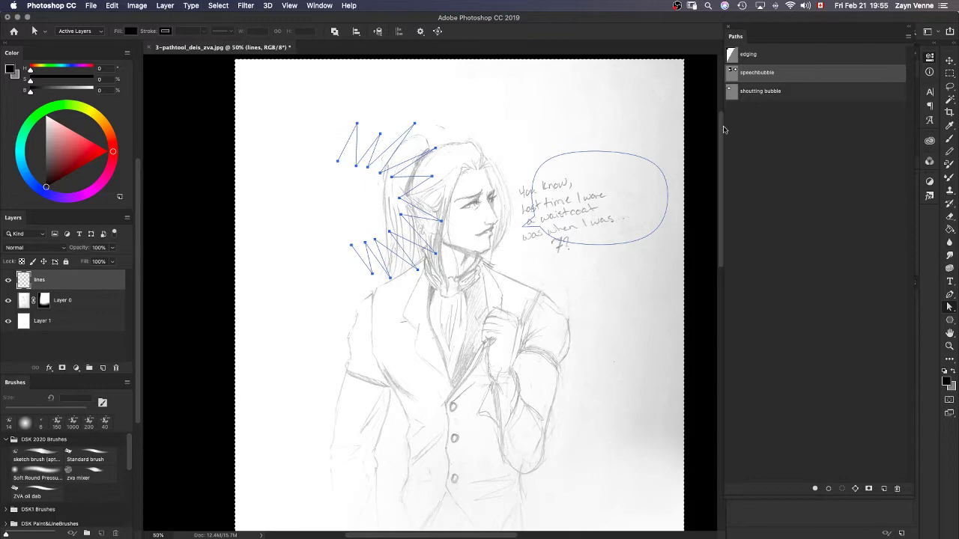
# Cut the remaining spikes from the speechbubble path and paste them into the shoutting bubble path.
pyautogui.moveTo(301, 99); pyautogui.dragTo(478, 313)
pyautogui.press('BackSpace')
pyautogui.click(759, 93)
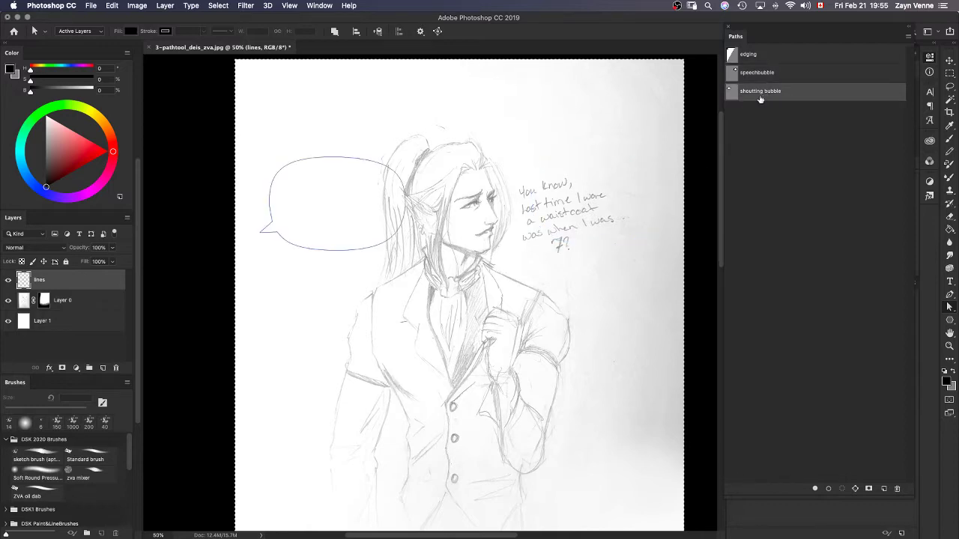
pyautogui.press('super+v')
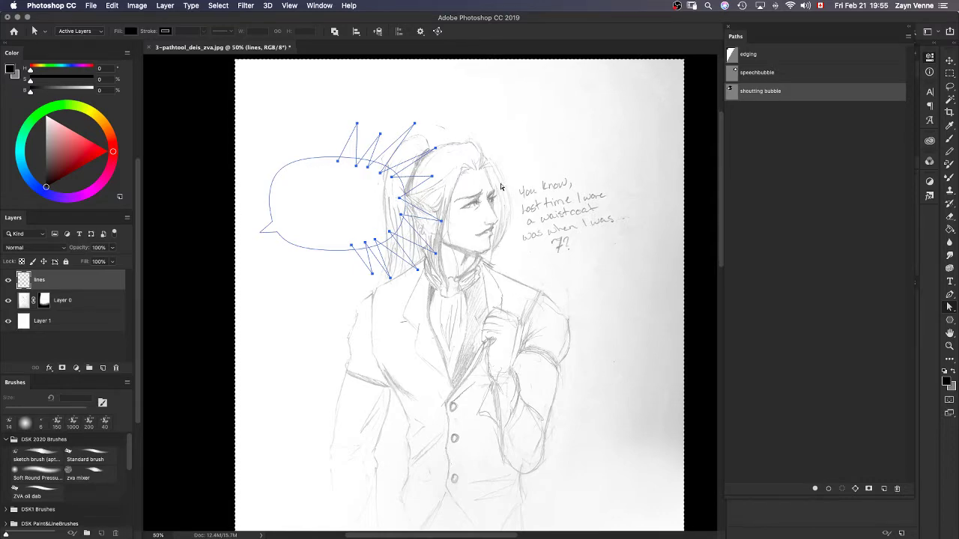
# Select the half-ring of spikes and duplicate it to the right, over the character's face and handwritten text.
pyautogui.click(328, 116)
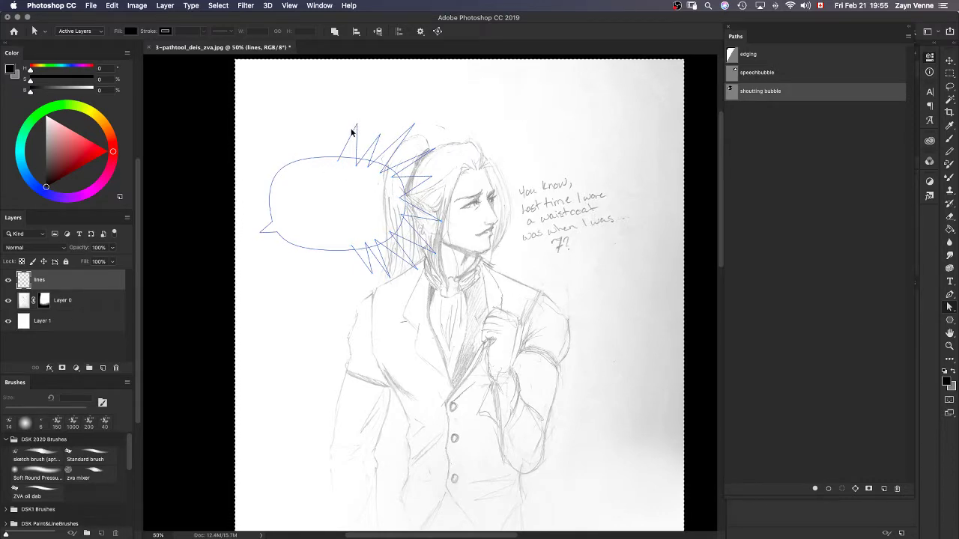
pyautogui.click(352, 132)
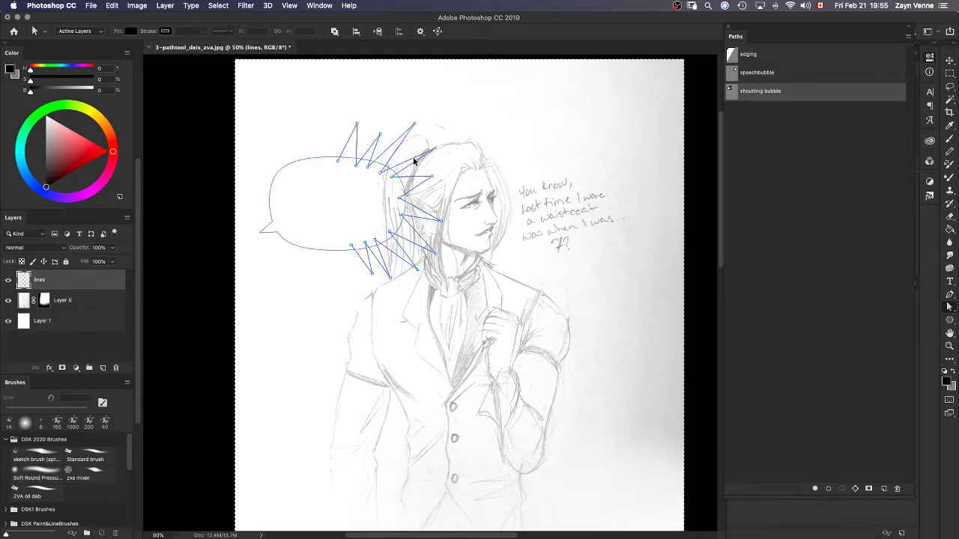
pyautogui.click(633, 159)
pyautogui.moveTo(408, 161); pyautogui.dragTo(553, 149)
# Try rotating the copied spikes to about -152.7° around the bubble's left side with Free Transform Path, and undo it.
pyautogui.rightClick(535, 167)
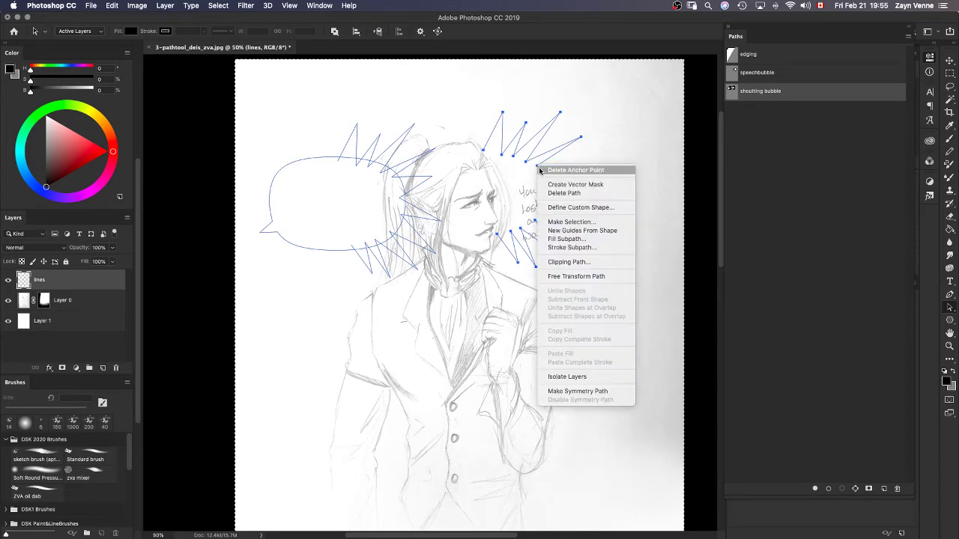
pyautogui.click(595, 280)
pyautogui.moveTo(561, 90); pyautogui.dragTo(299, 254)
pyautogui.moveTo(366, 219); pyautogui.dragTo(372, 244)
pyautogui.moveTo(315, 227); pyautogui.dragTo(298, 220)
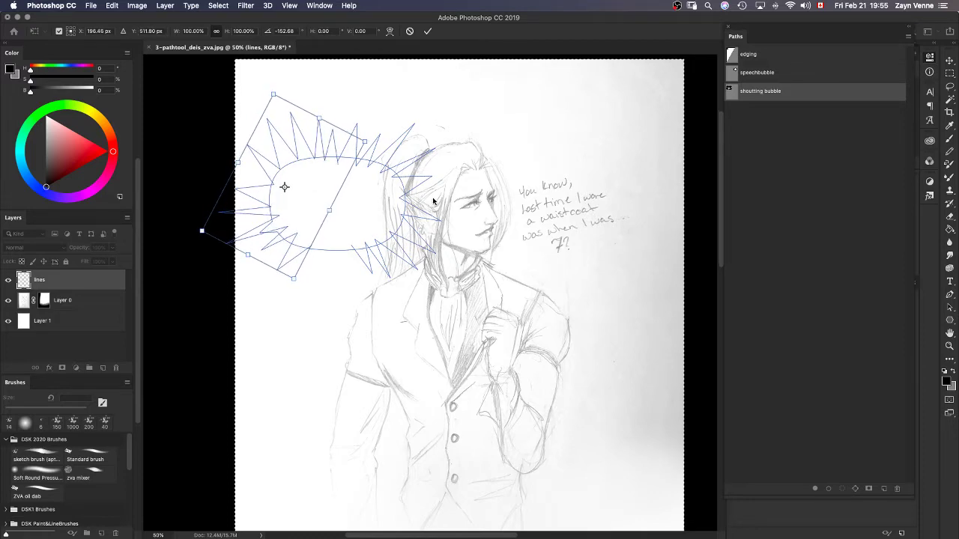
pyautogui.press('Return')
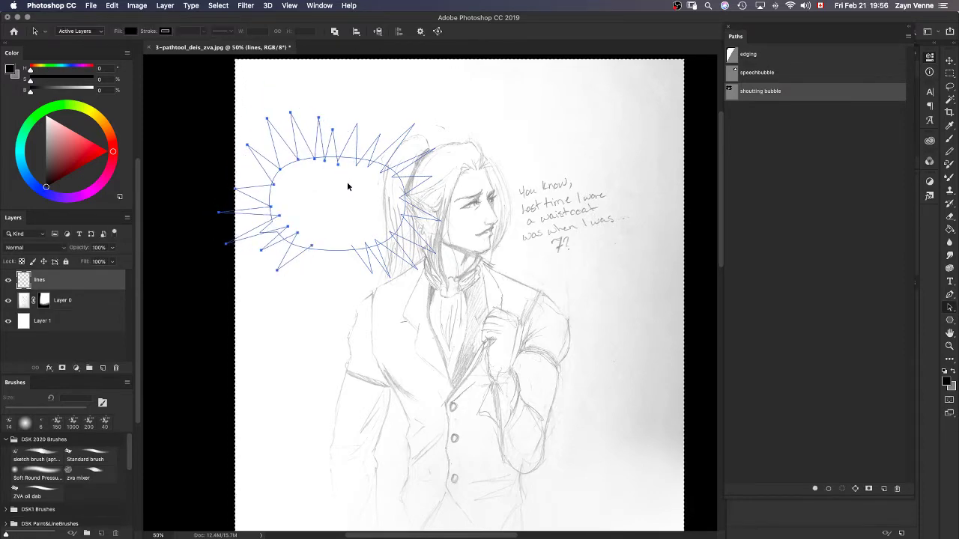
pyautogui.moveTo(345, 182); pyautogui.dragTo(565, 143)
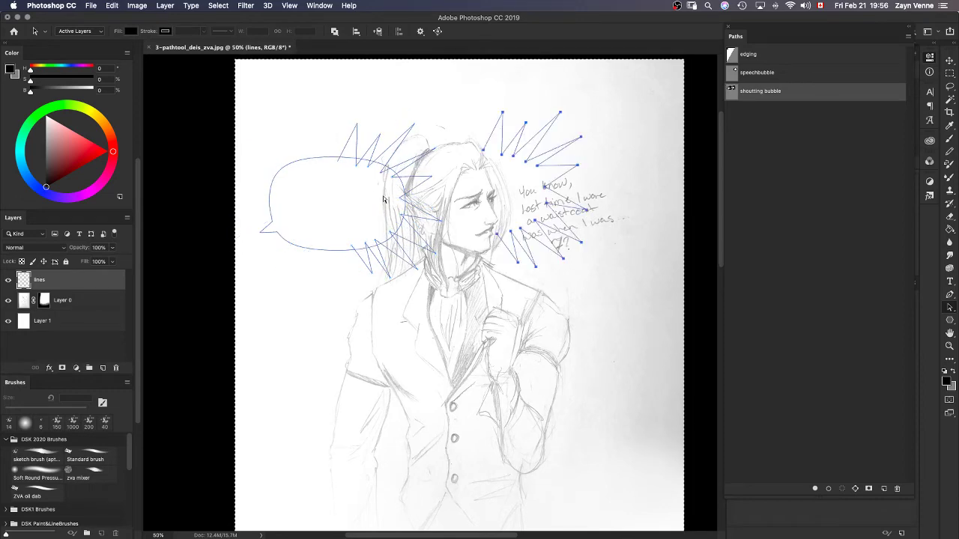
# Mirror the copied half-ring of spikes horizontally with Free Transform Path.
pyautogui.rightClick(565, 144)
pyautogui.click(549, 164)
pyautogui.rightClick(549, 164)
pyautogui.click(594, 296)
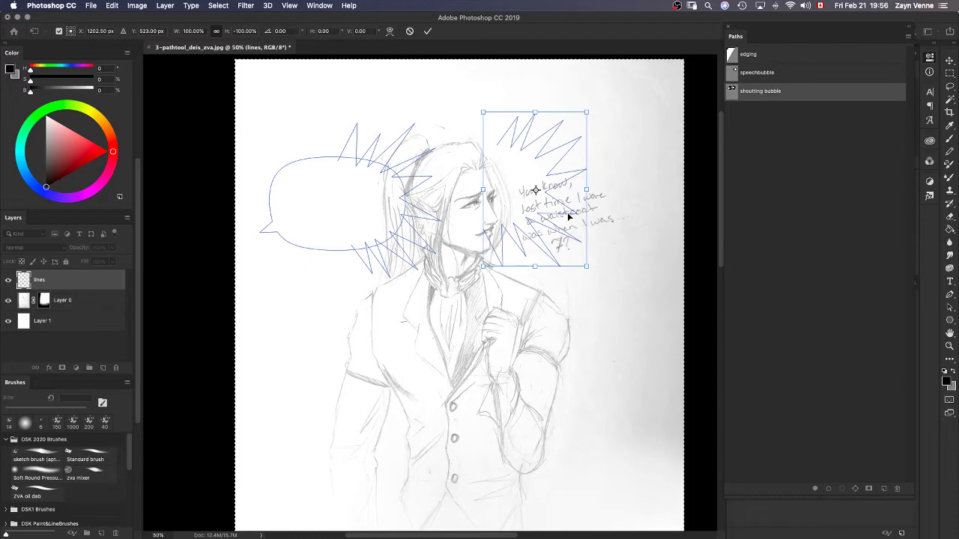
pyautogui.rightClick(563, 210)
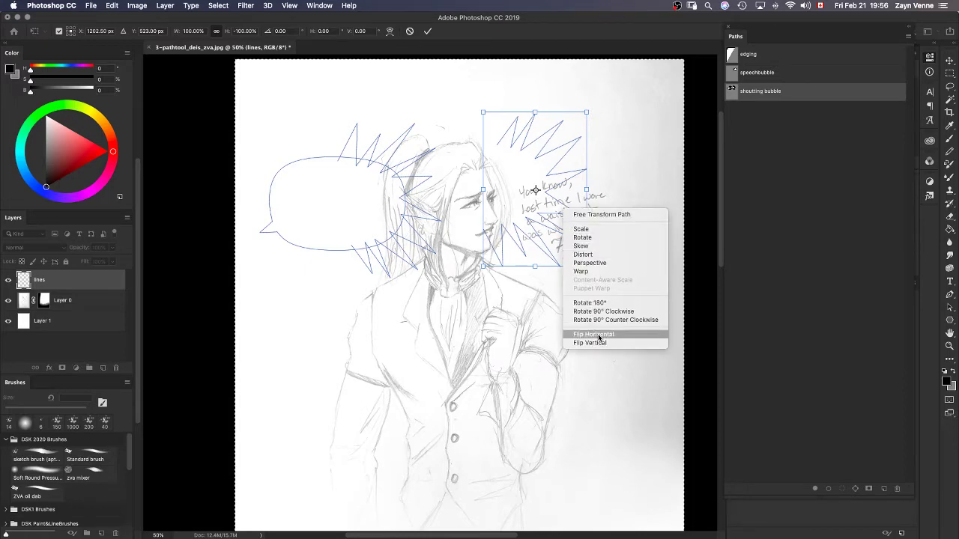
pyautogui.click(593, 334)
pyautogui.rightClick(560, 200)
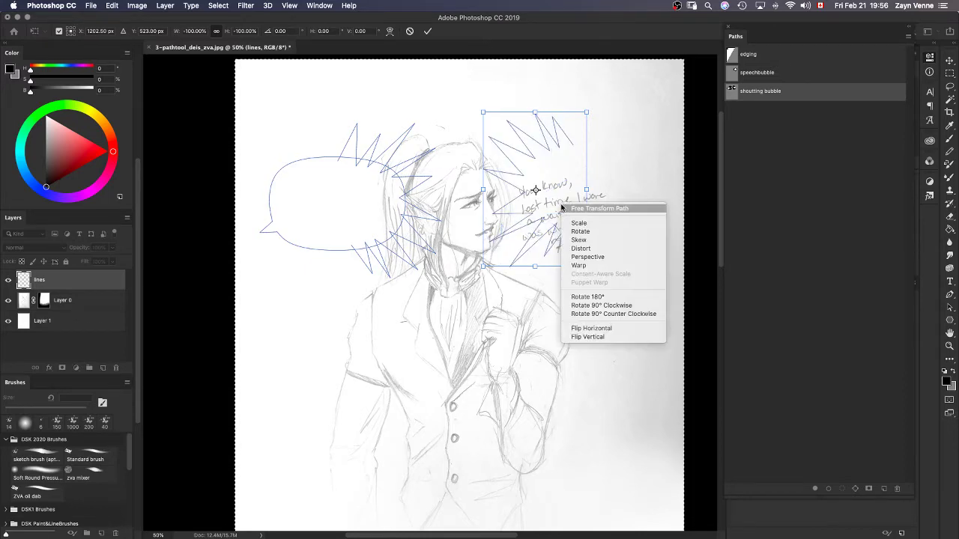
pyautogui.click(591, 337)
# Move the mirrored spikes around the bubble's left side, flip them vertically, and apply the transform with a slight nudge into alignment.
pyautogui.moveTo(554, 234); pyautogui.dragTo(300, 244)
pyautogui.rightClick(309, 239)
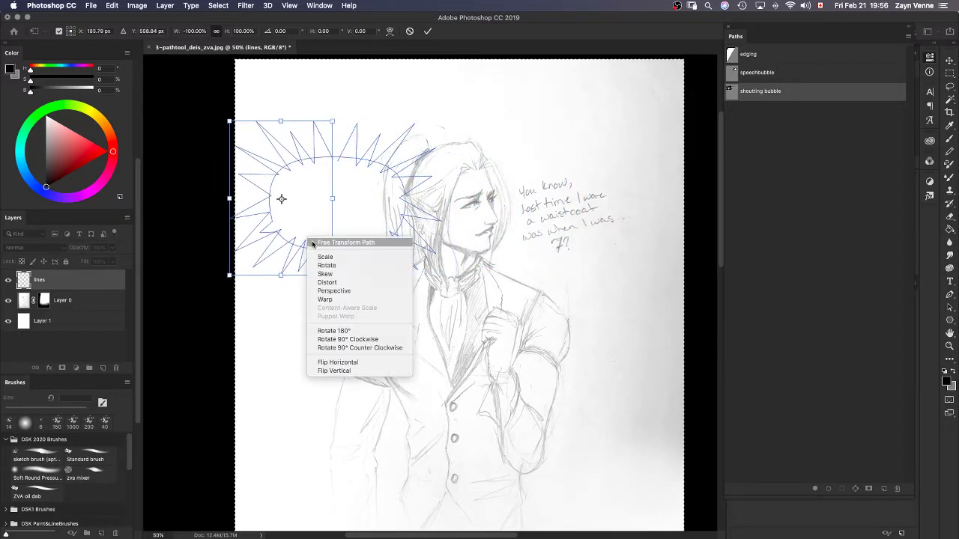
pyautogui.click(344, 367)
pyautogui.moveTo(307, 252); pyautogui.dragTo(323, 260)
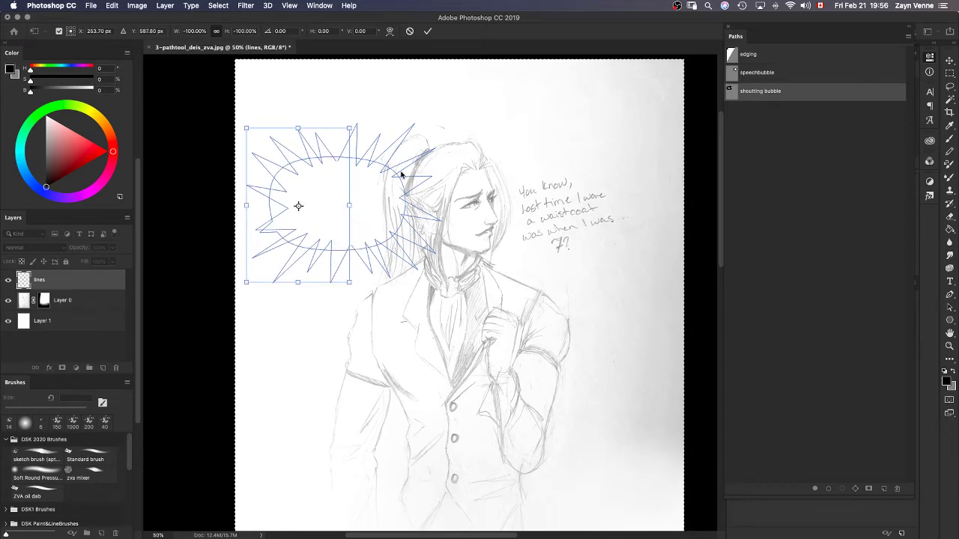
pyautogui.press('Return')
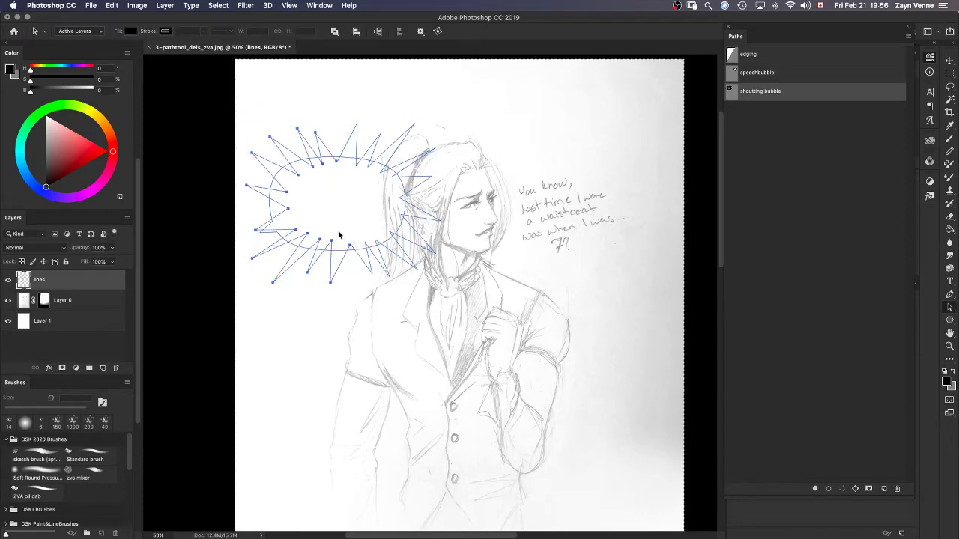
pyautogui.moveTo(346, 241); pyautogui.dragTo(341, 245)
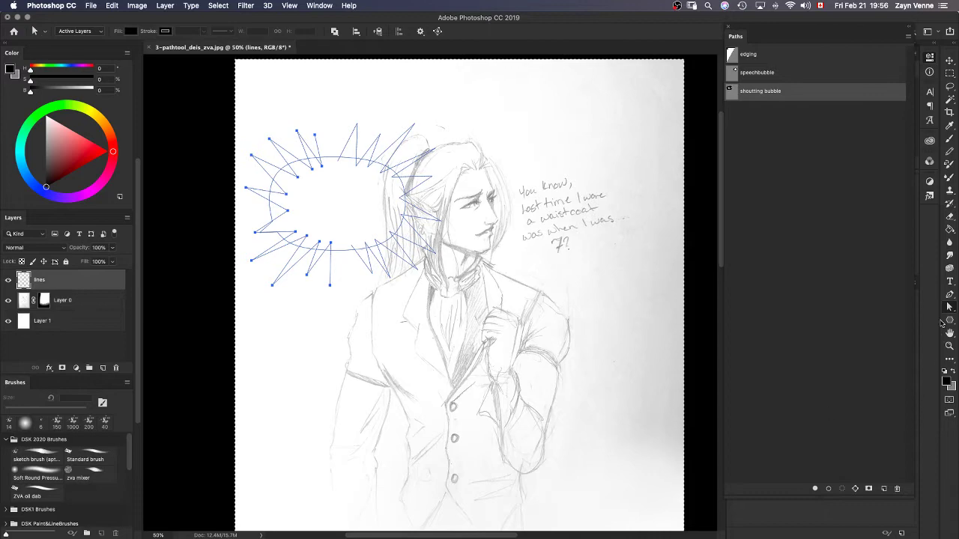
# Join the two spike halves into one closed outline with the Pen tool and delete the rounded bubble inside it.
pyautogui.click(949, 299)
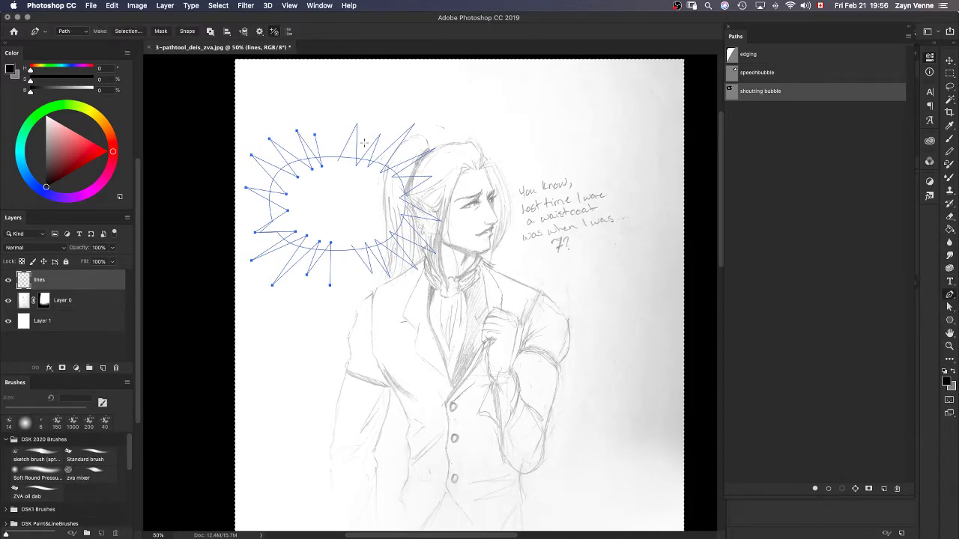
pyautogui.click(351, 246)
pyautogui.press('Delete')
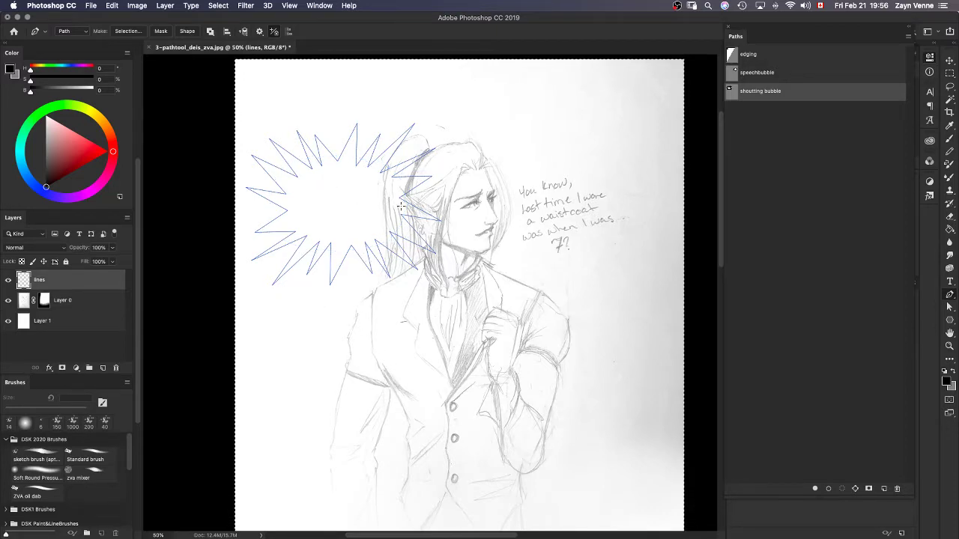
# Select the speechbubble and shoutting bubble paths together and switch to the Brush tool.
pyautogui.moveTo(414, 189); pyautogui.dragTo(443, 188)
pyautogui.press('super+z')
pyautogui.click(790, 73)
pyautogui.keyDown('shift'); pyautogui.click(795, 94); pyautogui.keyUp('shift')
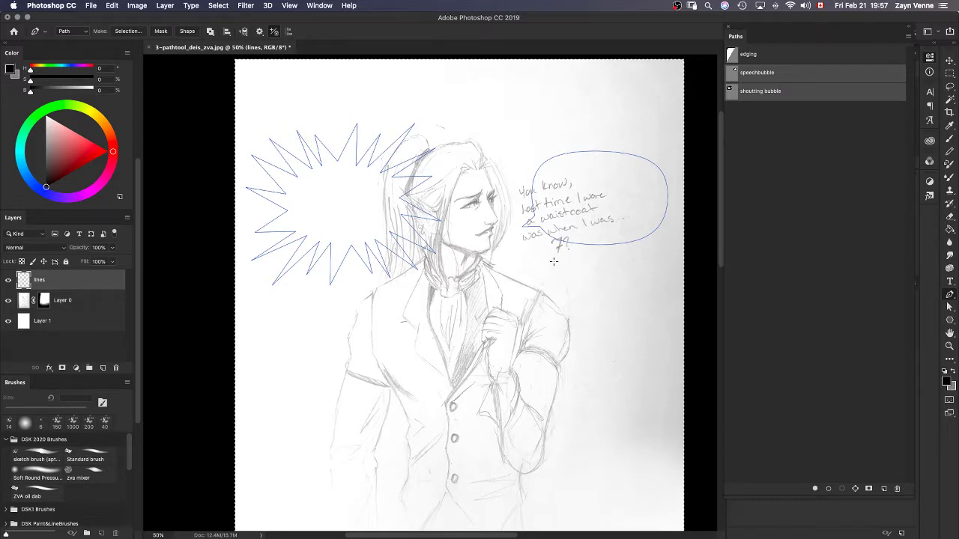
pyautogui.press('b')
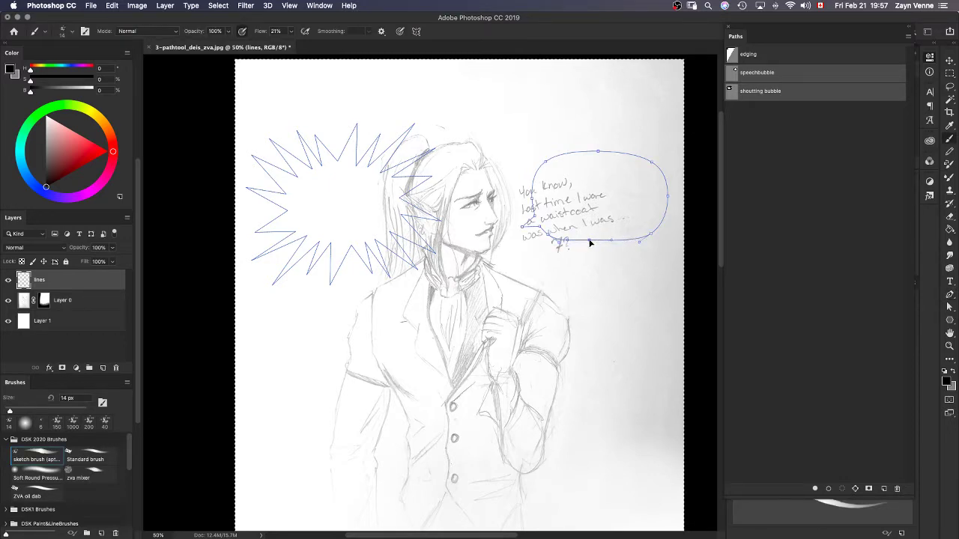
pyautogui.press('super+z')
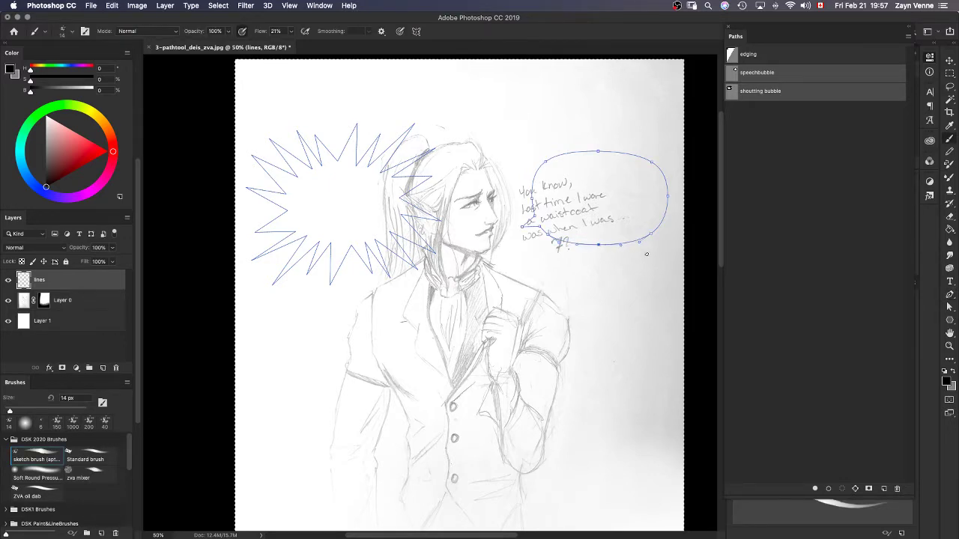
pyautogui.click(788, 90)
pyautogui.rightClick(800, 91)
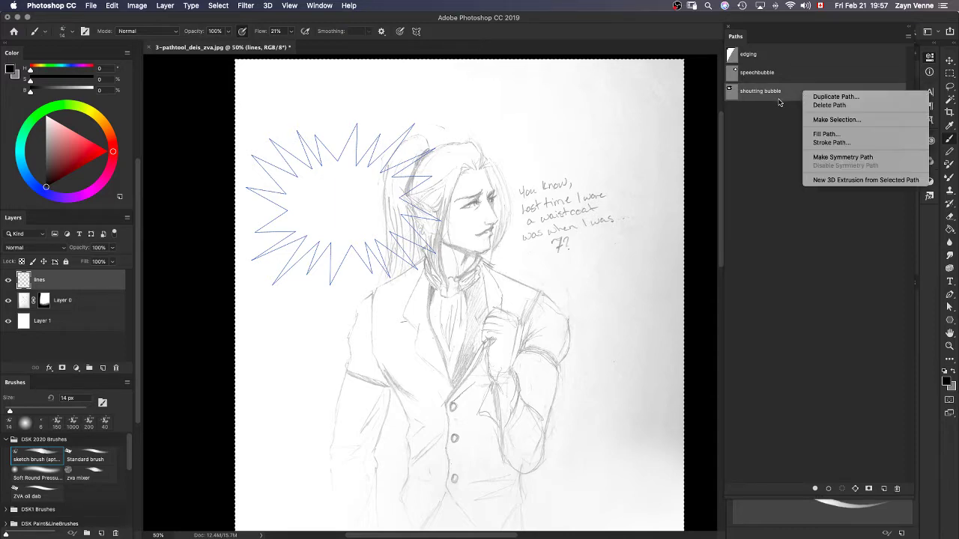
pyautogui.click(758, 139)
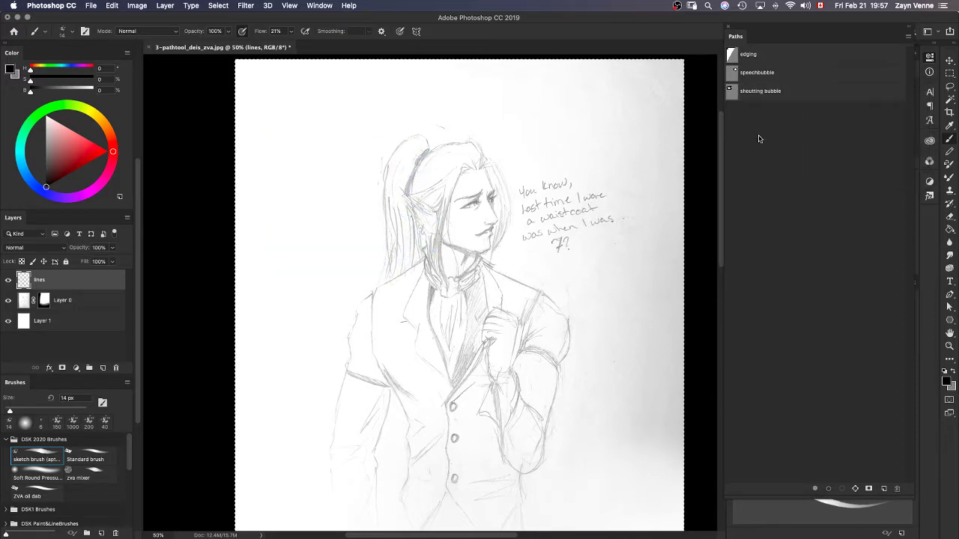
pyautogui.click(815, 93)
pyautogui.click(778, 72)
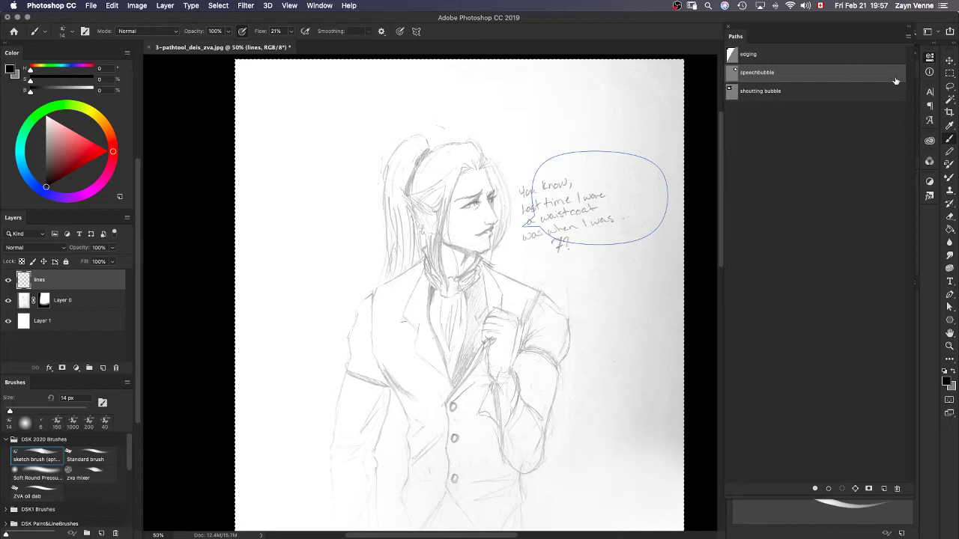
pyautogui.keyDown('shift'); pyautogui.click(772, 94); pyautogui.keyUp('shift')
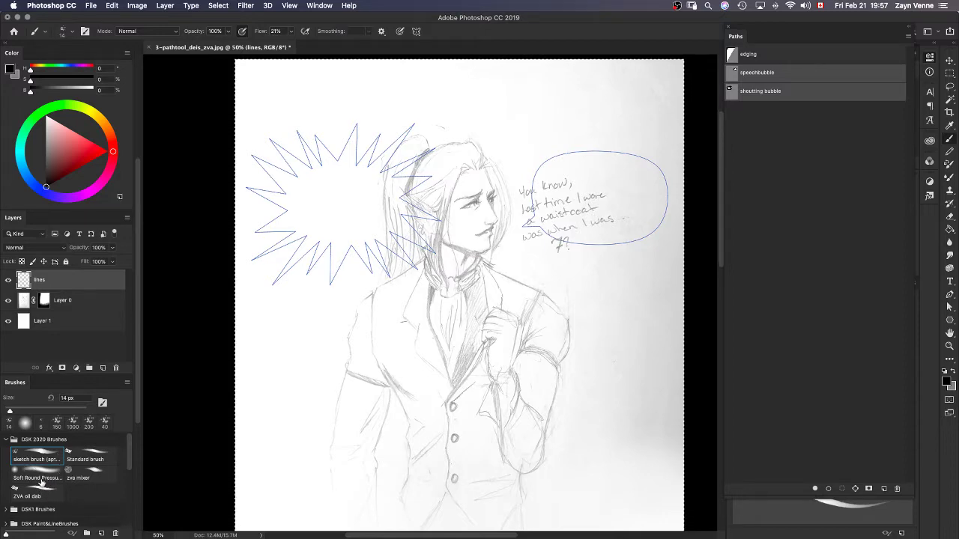
# Choose a Hard Round Pressure brush from General Brushes, set its size to 10 px, and deselect the paths.
pyautogui.moveTo(127, 464); pyautogui.dragTo(131, 500)
pyautogui.click(90, 487)
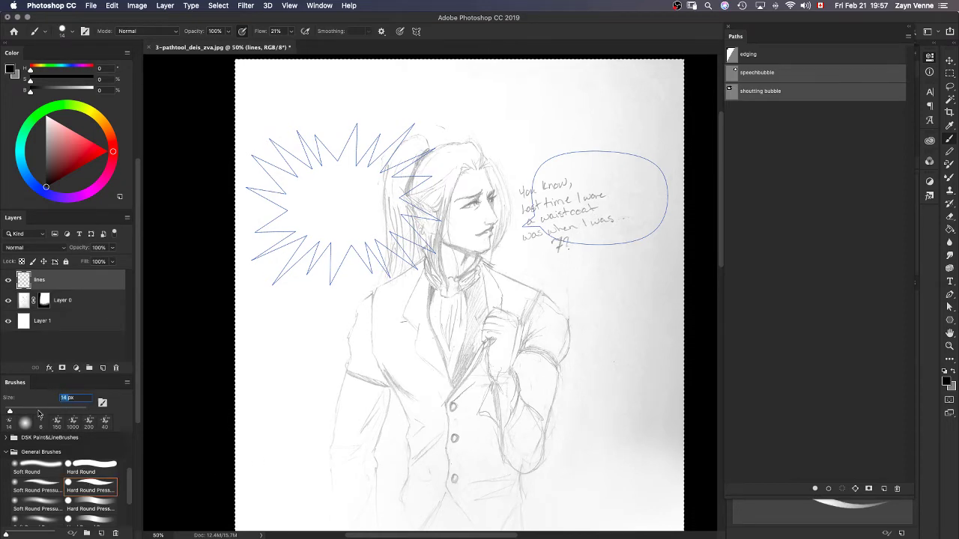
pyautogui.write('6')
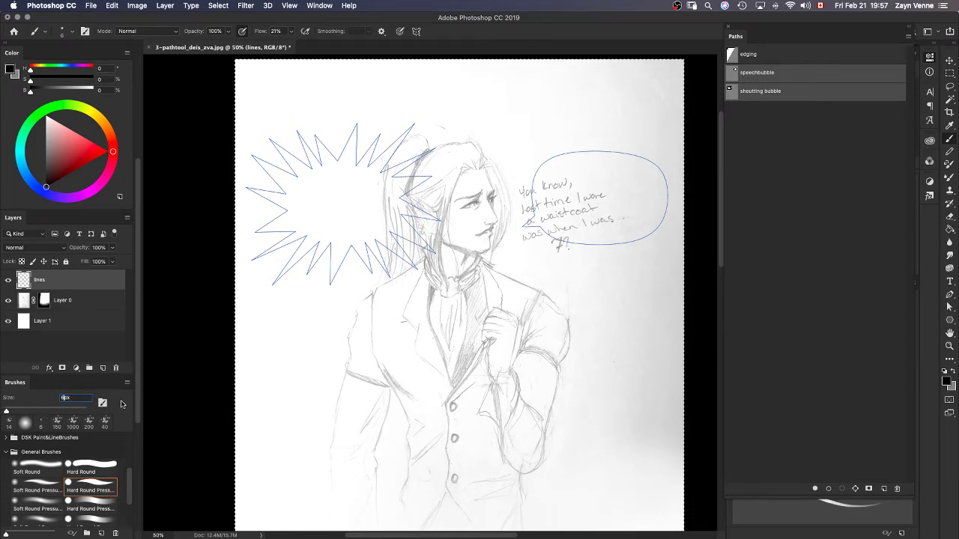
pyautogui.write('10')
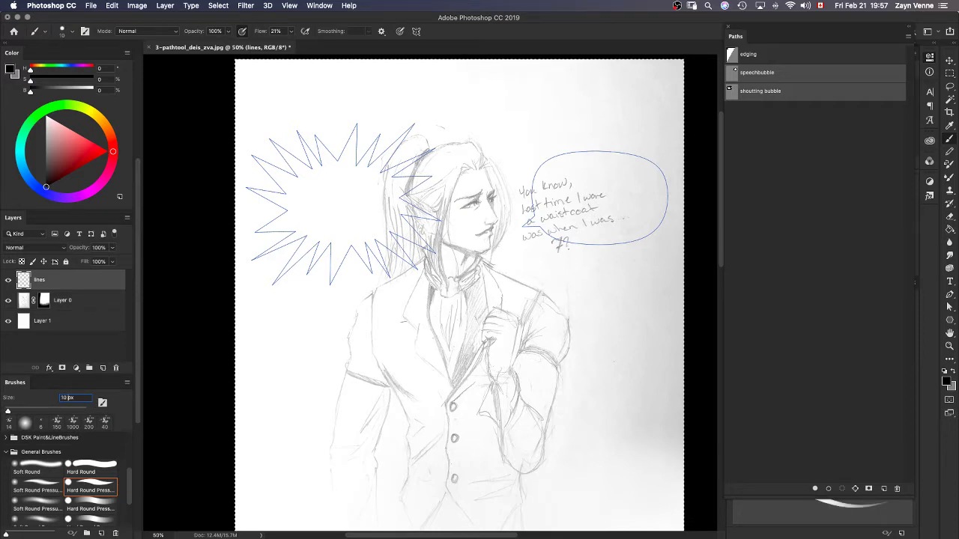
pyautogui.click(860, 352)
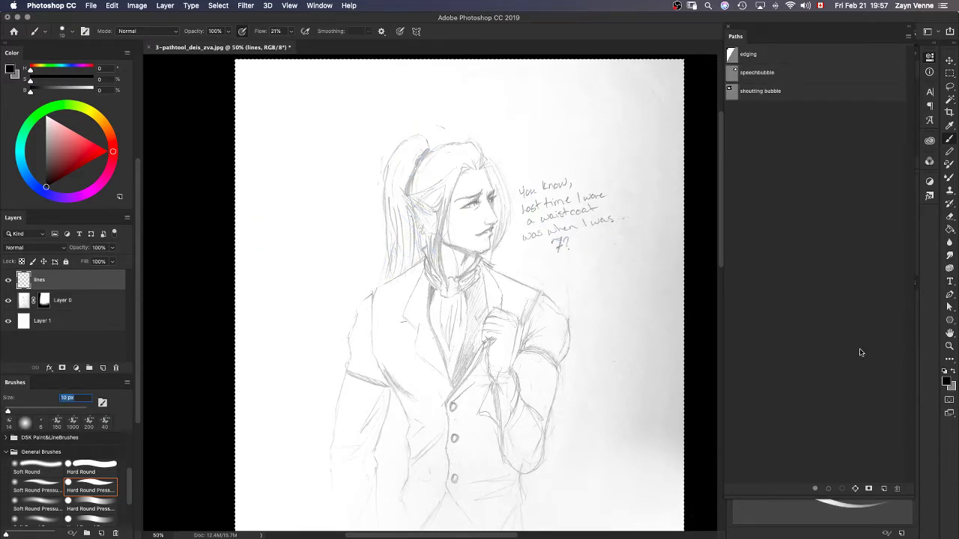
# Try stroking the speechbubble path with the 10 px brush, and undo the stroke.
pyautogui.click(801, 72)
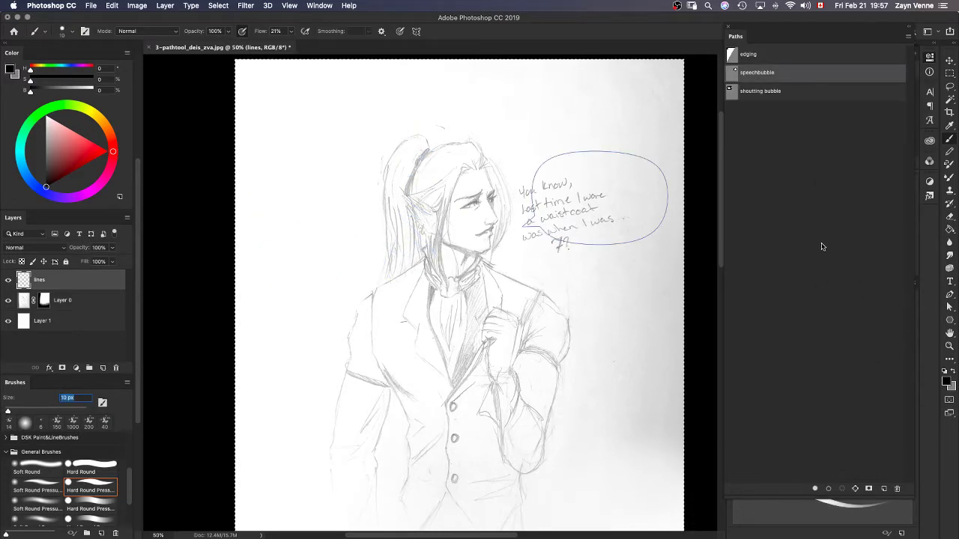
pyautogui.click(829, 491)
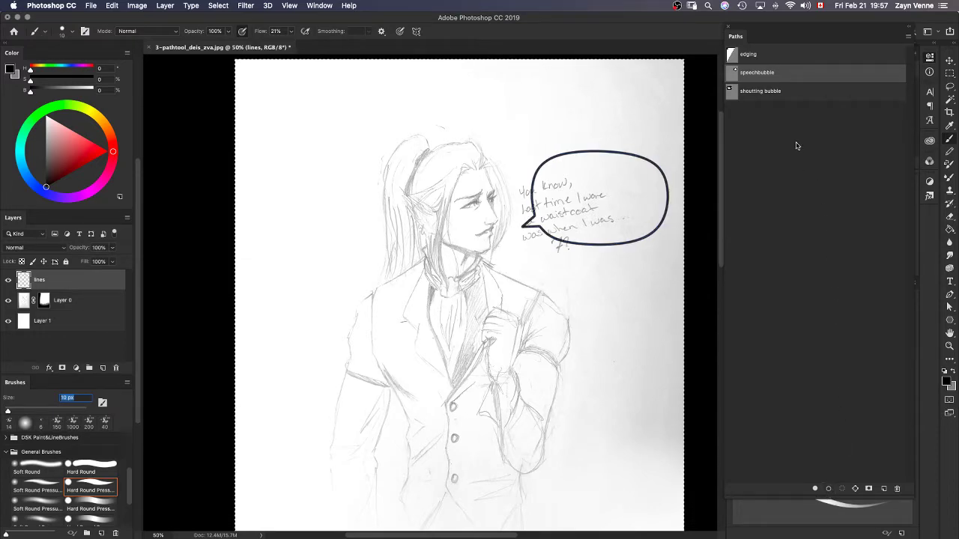
pyautogui.press('super+z')
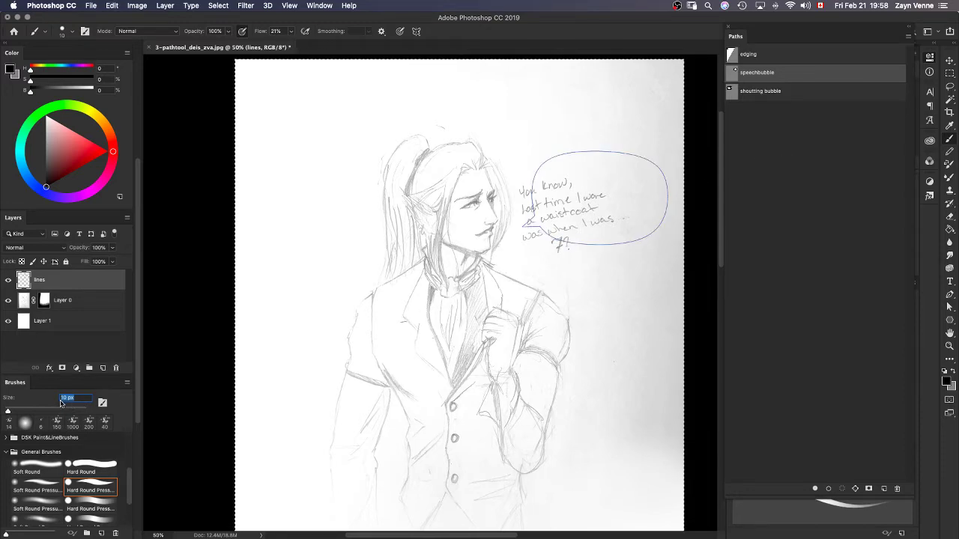
# Set the brush size to 6 px, stroke the speechbubble path on the lines layer, and deselect the path.
pyautogui.write('6')
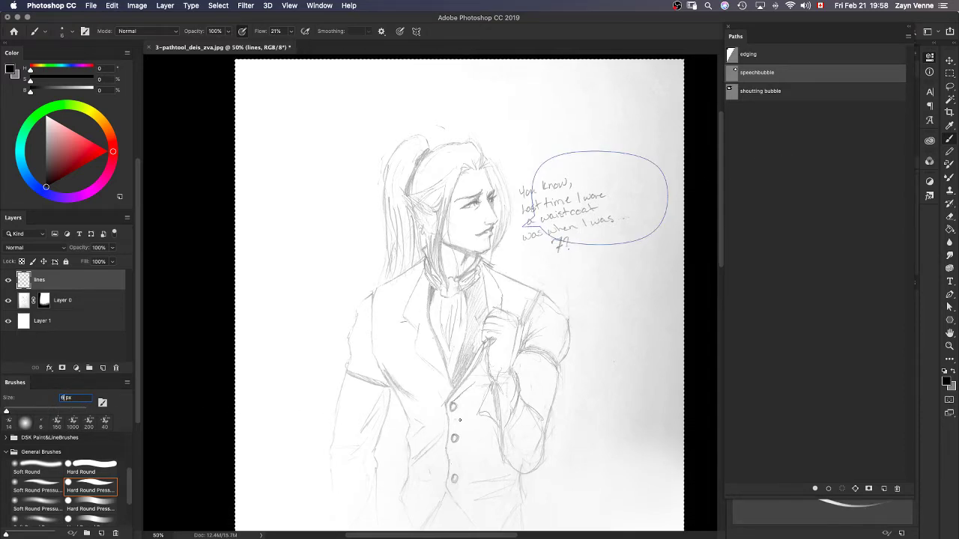
pyautogui.click(827, 488)
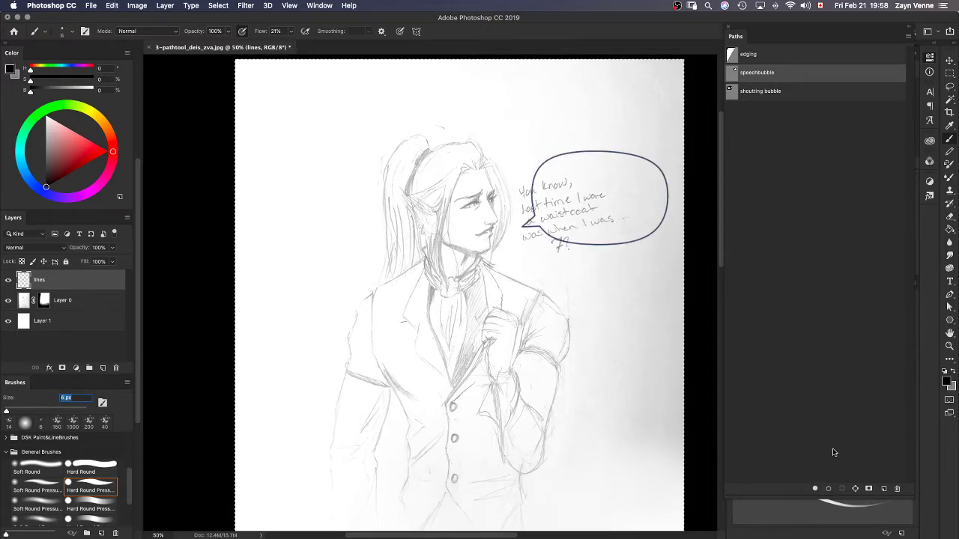
pyautogui.click(802, 193)
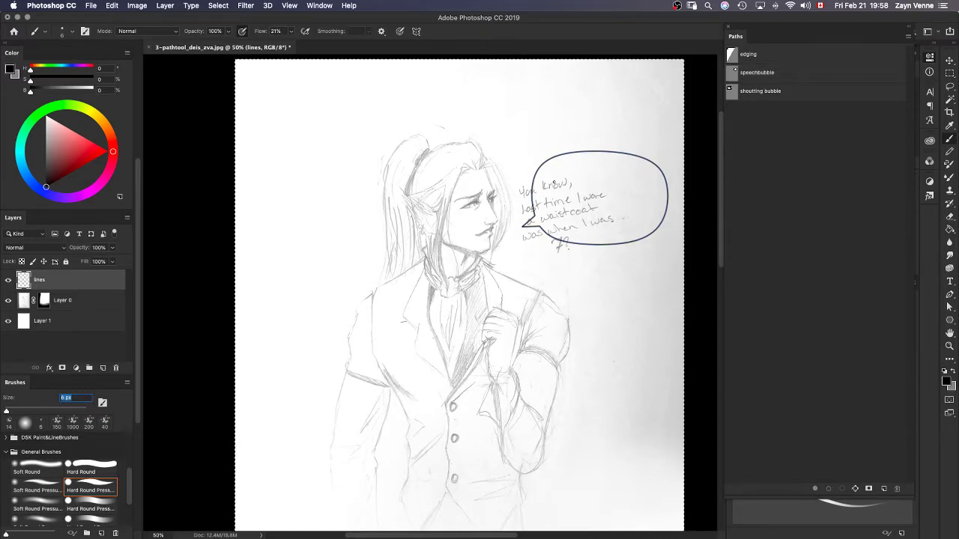
# Try moving the stroked speech bubble slightly down and clearing the selection, and undo these changes.
pyautogui.click(9, 280)
pyautogui.click(8, 281)
pyautogui.moveTo(602, 247)
pyautogui.mouseDown()
pyautogui.moveTo(573, 191)
pyautogui.moveTo(599, 258)
pyautogui.mouseUp()
pyautogui.press('m')
pyautogui.click(662, 281)
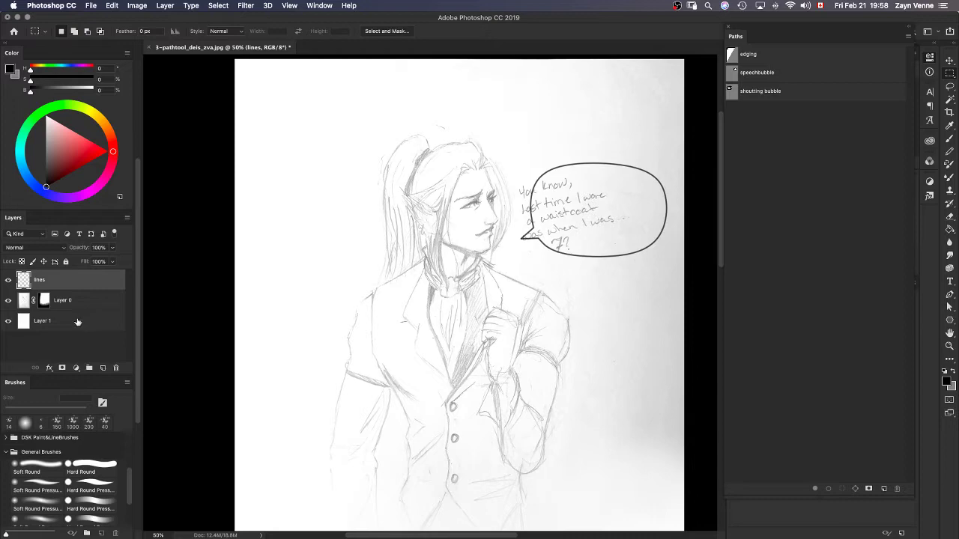
pyautogui.press('super+z')
pyautogui.press('super+z')
pyautogui.press('super+z')
# Scale the speechbubble path down to roughly half size toward its upper-left corner with Free Transform Path.
pyautogui.click(791, 78)
pyautogui.press('super+t')
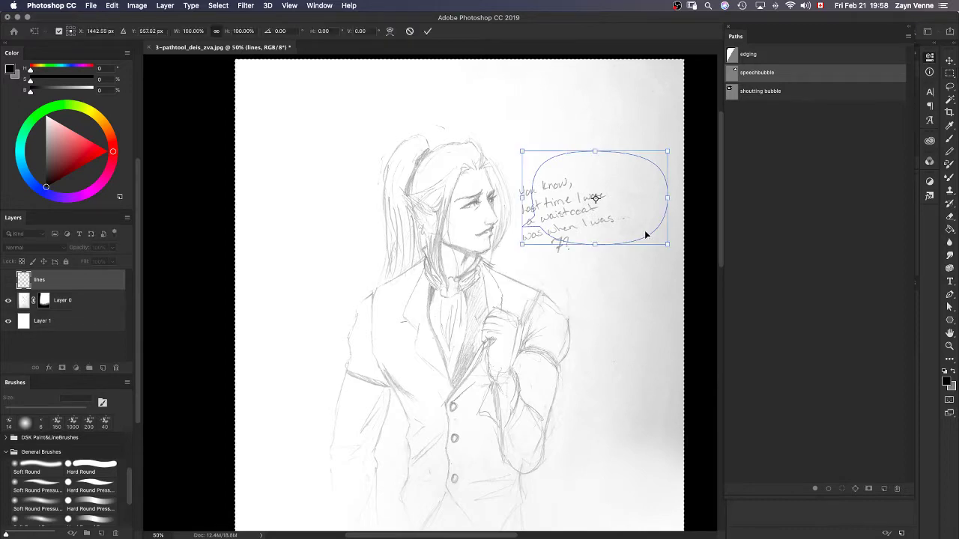
pyautogui.moveTo(667, 243); pyautogui.dragTo(590, 194)
pyautogui.press('Return')
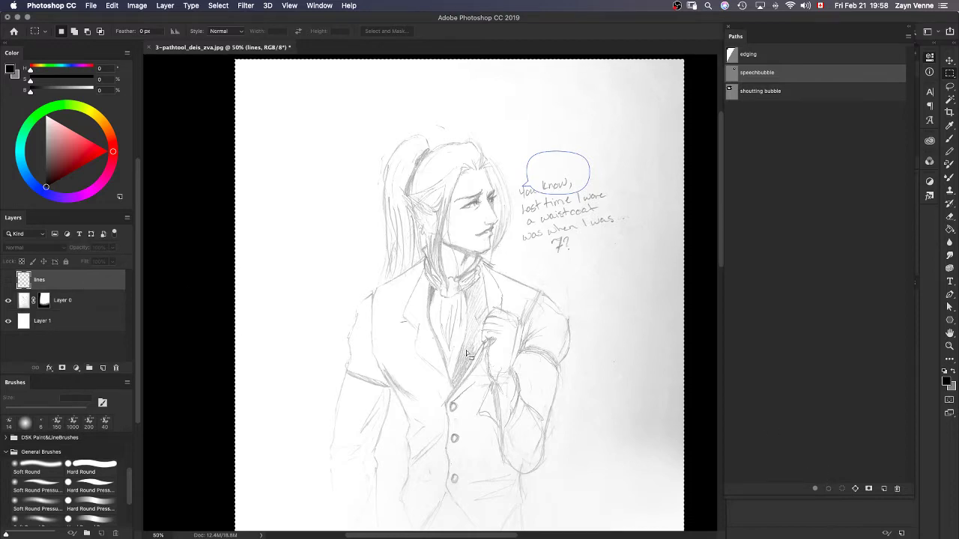
# Show the lines layer and delete the speechbubble path, keeping the stroked bubble.
pyautogui.click(9, 279)
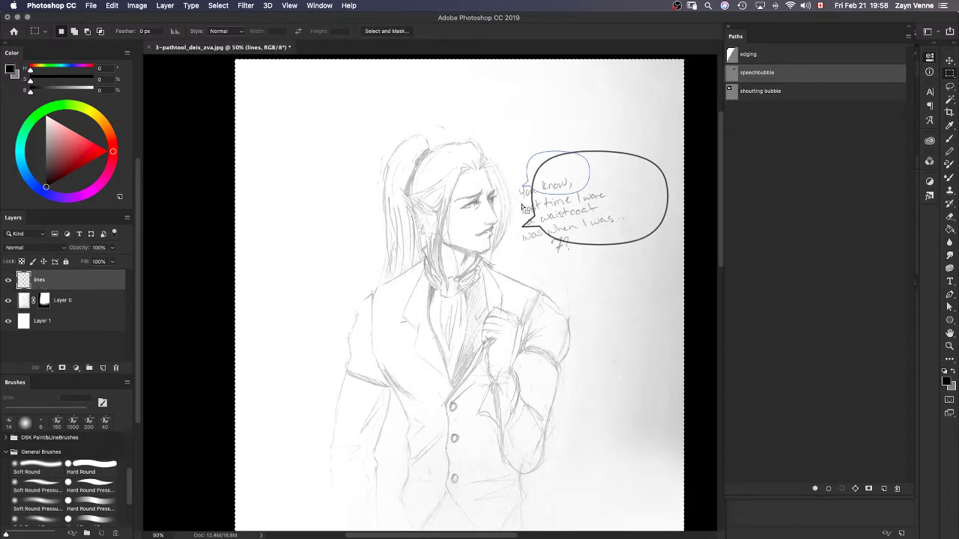
pyautogui.press('BackSpace')
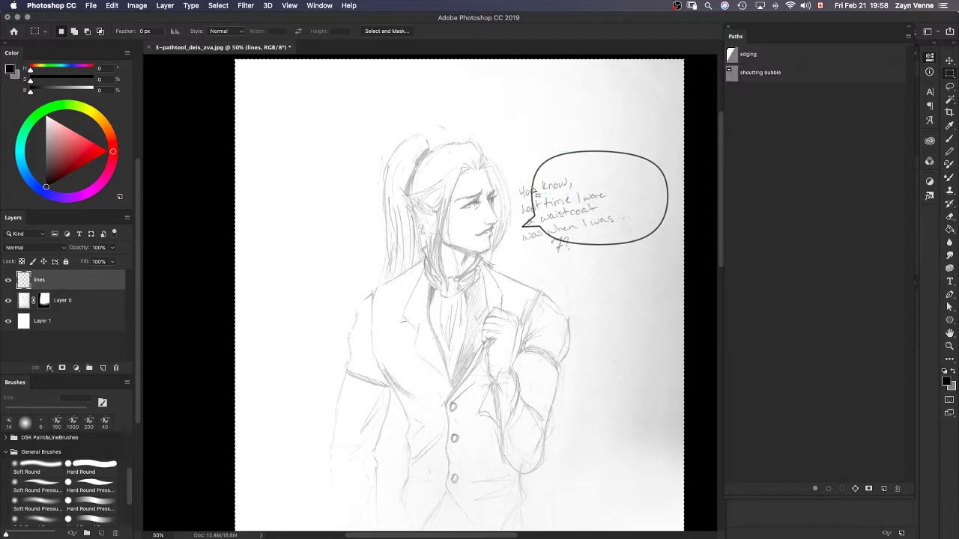
# Undo the deletion of the speechbubble path, deselect it, and clear the large bubble outline from the lines layer.
pyautogui.press('super+z')
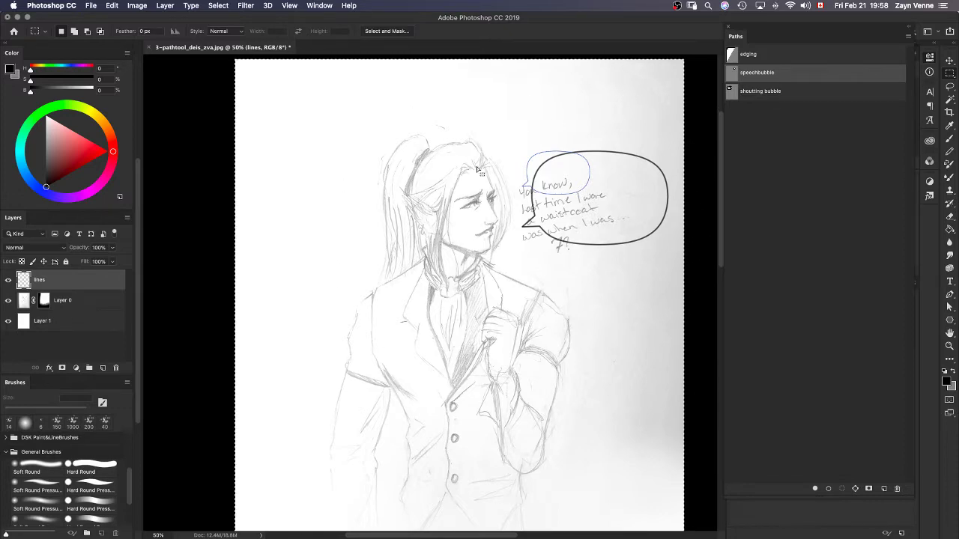
pyautogui.click(815, 152)
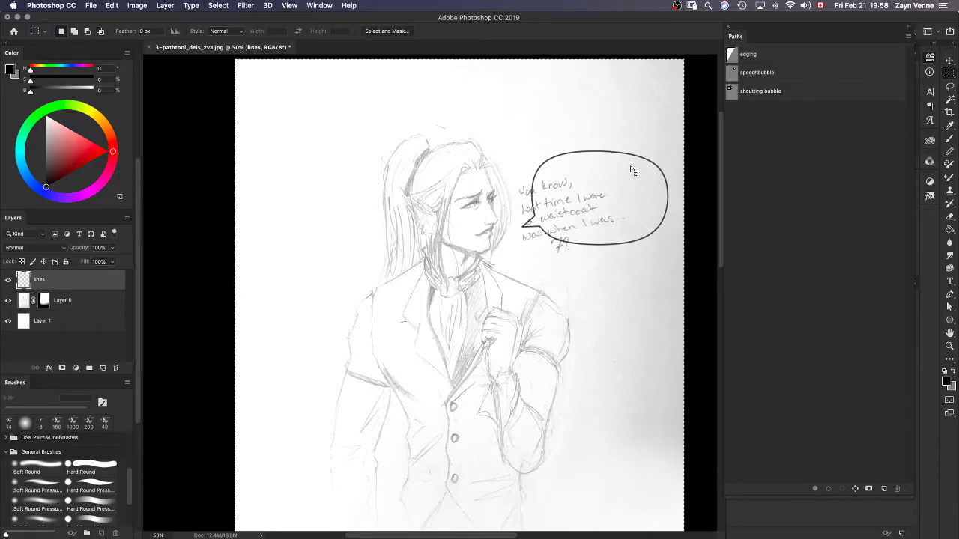
pyautogui.press('Delete')
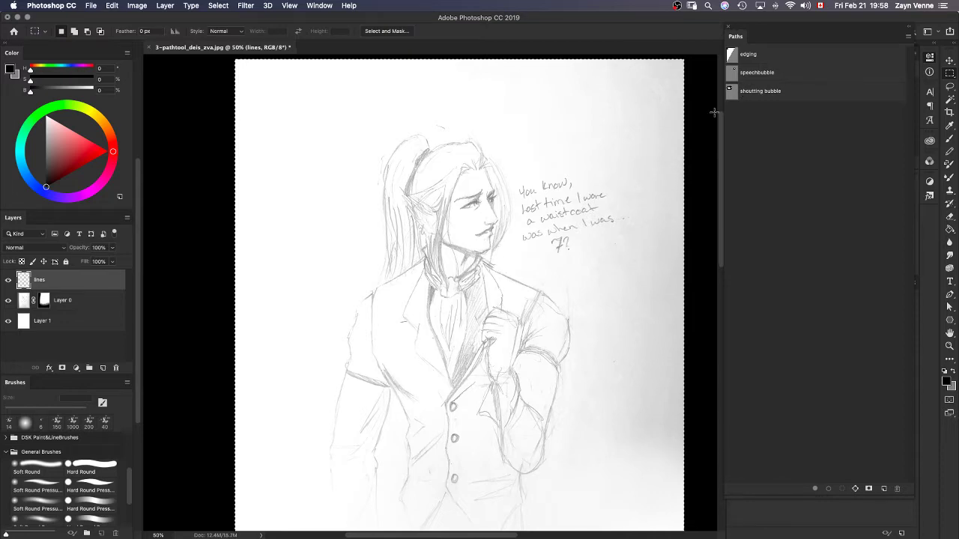
# Stroke the small speechbubble path on the lines layer with the 6 px Hard Round Pressure brush.
pyautogui.click(768, 73)
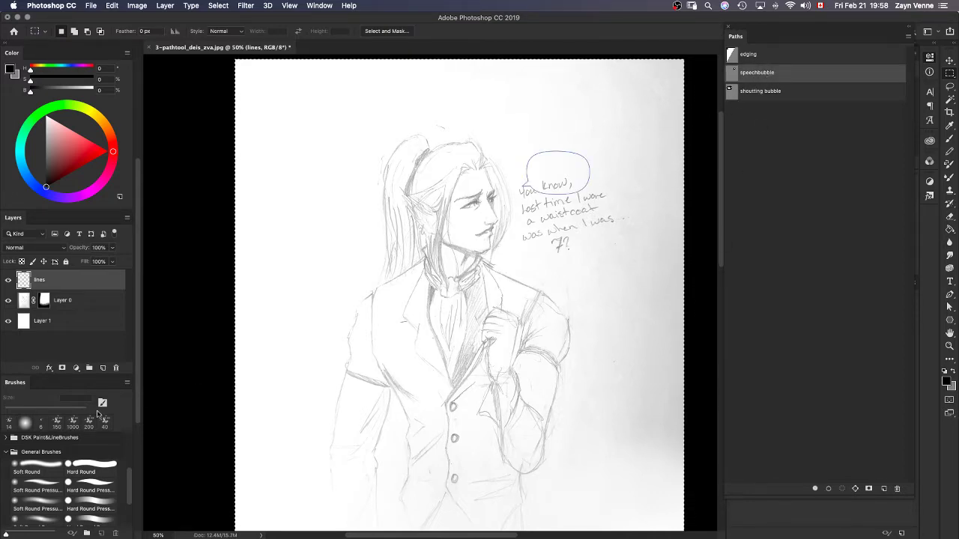
pyautogui.click(828, 489)
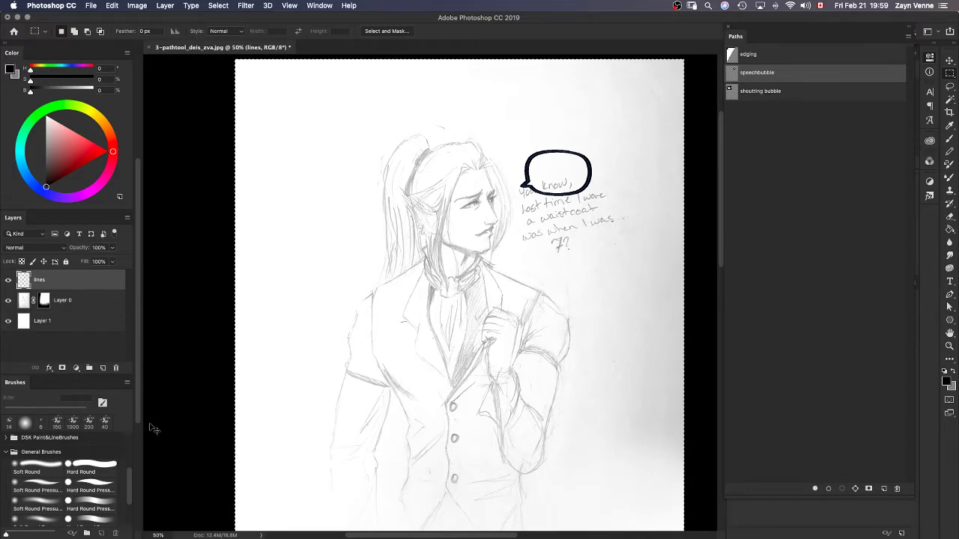
pyautogui.press('super+z')
pyautogui.press('b')
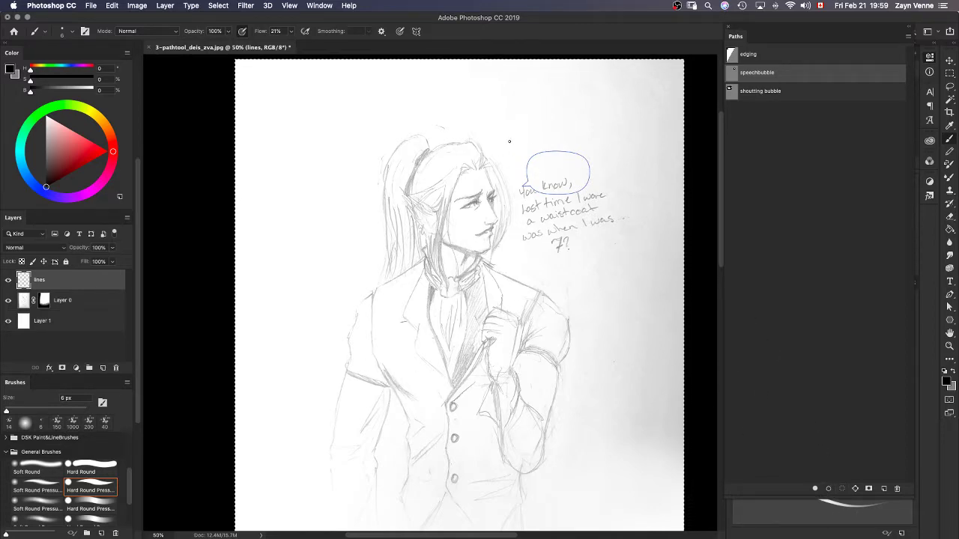
pyautogui.click(829, 490)
# Enlarge the speechbubble path, move it below the handwritten text, and stroke it with the 6 px brush.
pyautogui.press('super+t')
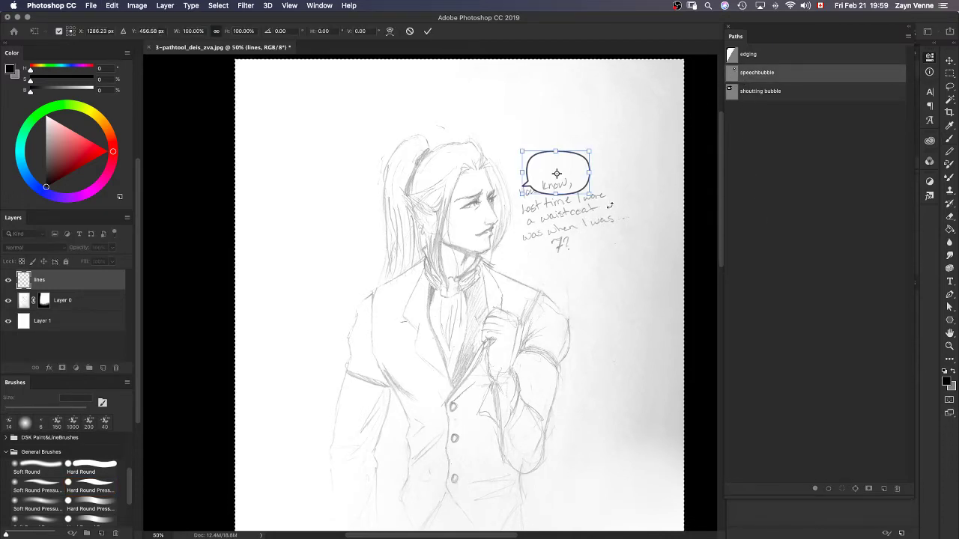
pyautogui.moveTo(591, 196); pyautogui.dragTo(686, 260)
pyautogui.moveTo(628, 227); pyautogui.dragTo(616, 315)
pyautogui.press('Return')
pyautogui.press('b')
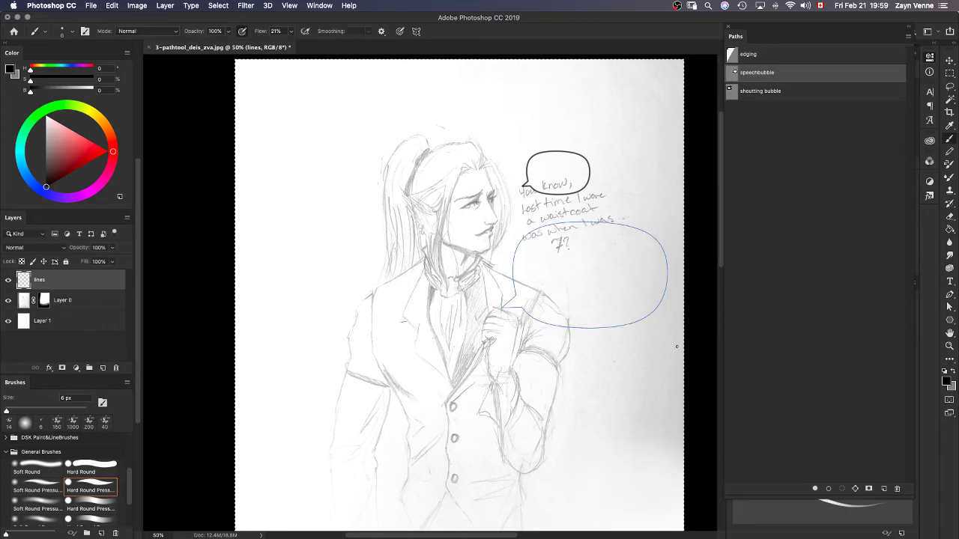
pyautogui.click(828, 489)
# Scale the speechbubble path to about 161% over the figure's torso and stroke it with the brush.
pyautogui.press('super+t')
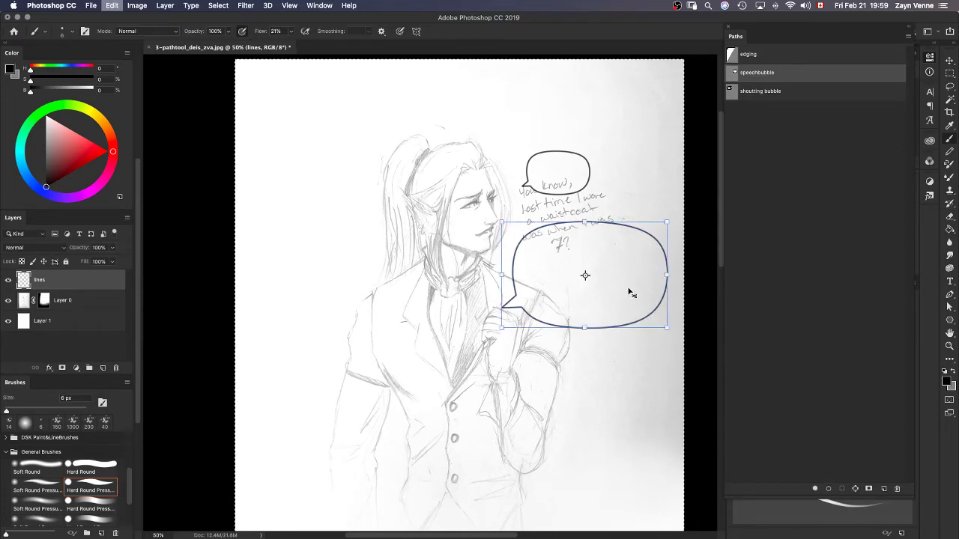
pyautogui.moveTo(666, 331)
pyautogui.mouseDown()
pyautogui.moveTo(839, 393)
pyautogui.moveTo(567, 385)
pyautogui.moveTo(375, 434)
pyautogui.moveTo(373, 476)
pyautogui.mouseUp()
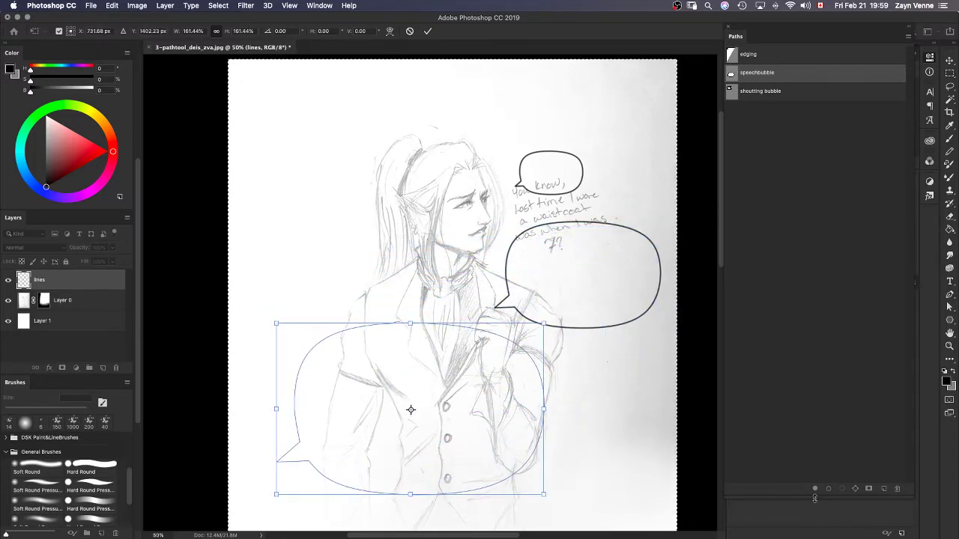
pyautogui.press('Return')
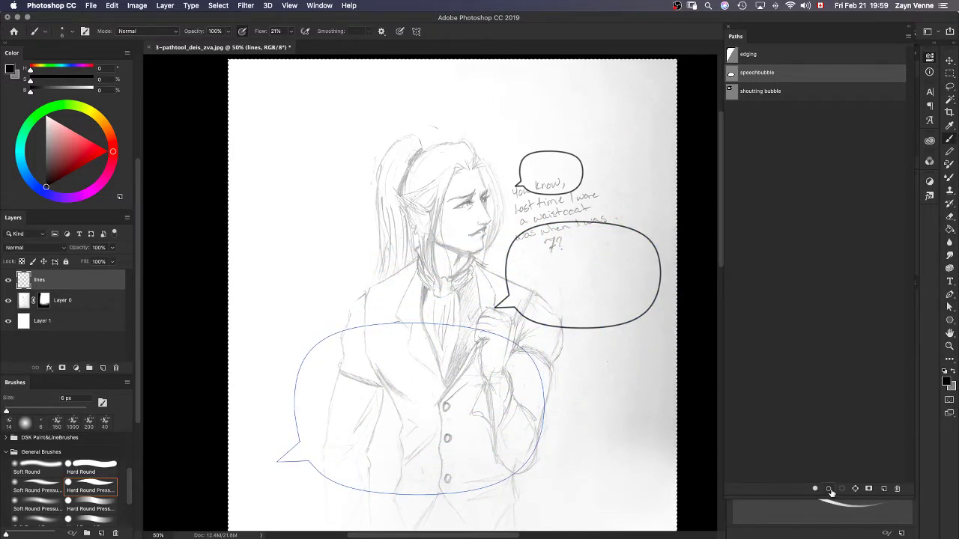
pyautogui.click(829, 490)
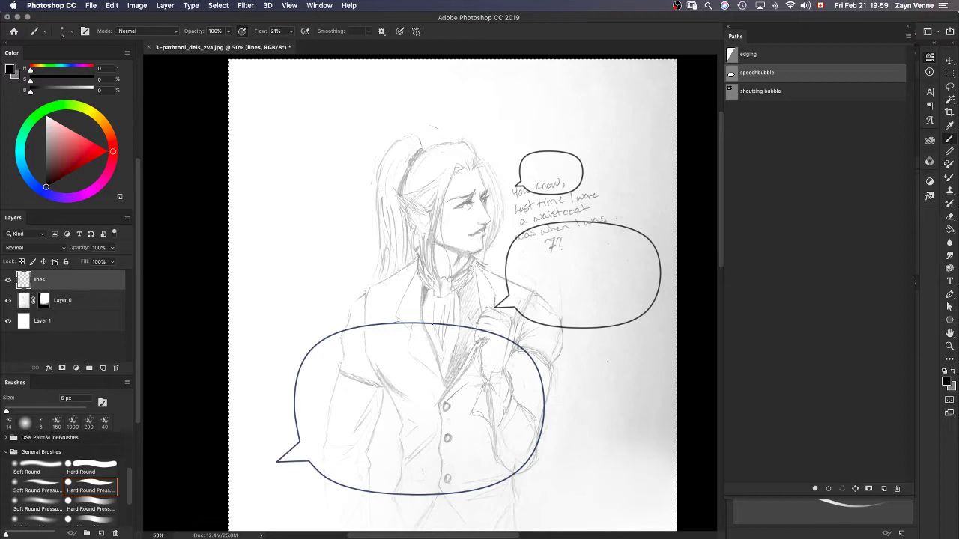
# Load the largest bubble path as a selection and add a new layer directly beneath the lines layer.
pyautogui.click(842, 489)
pyautogui.press('super+shift+n')
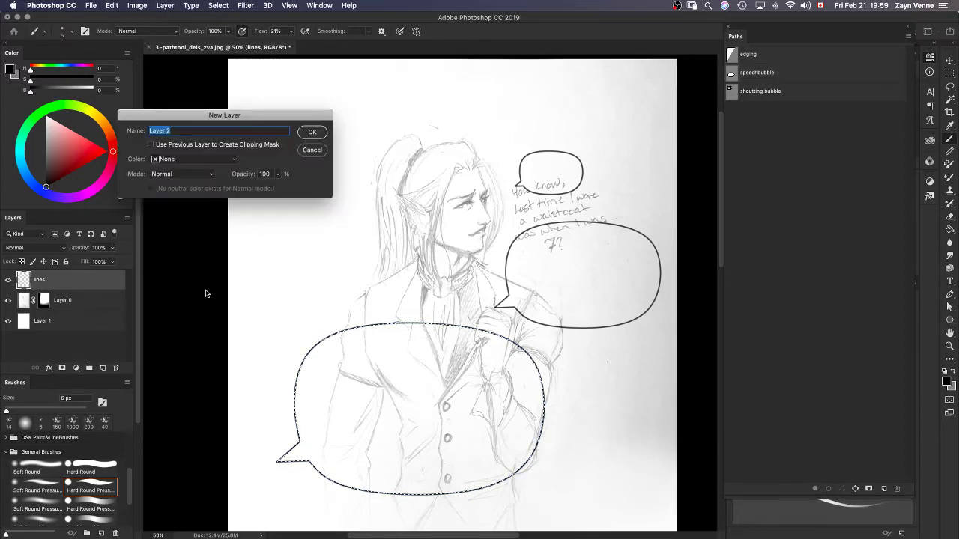
pyautogui.press('Return')
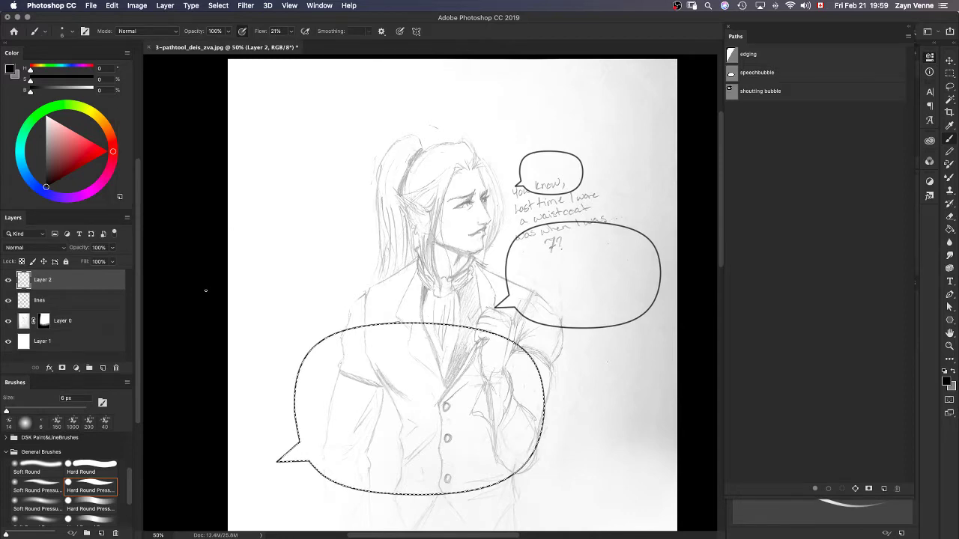
pyautogui.moveTo(71, 280); pyautogui.dragTo(71, 313)
# Fill the bubble selection on the new layer with gray at 48% brightness, and deselect.
pyautogui.press('g')
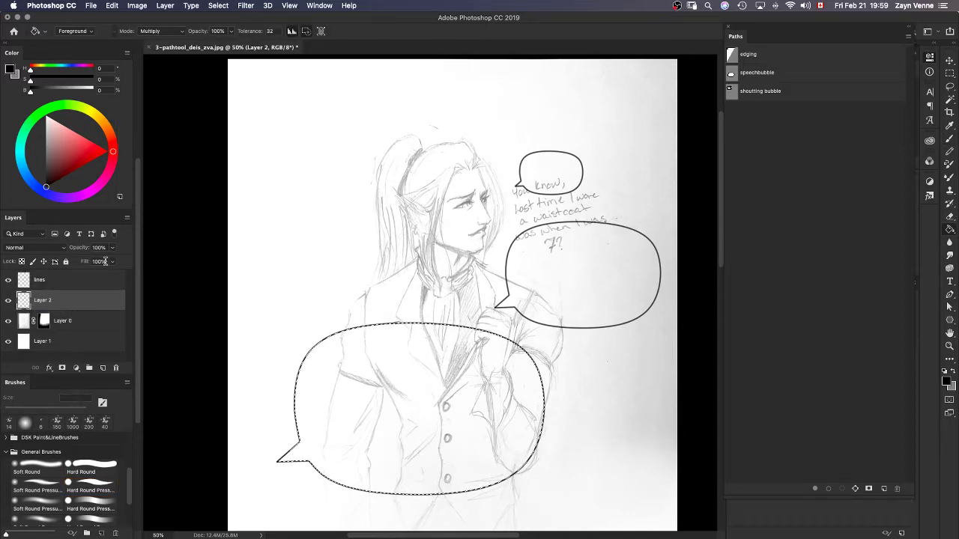
pyautogui.click(60, 91)
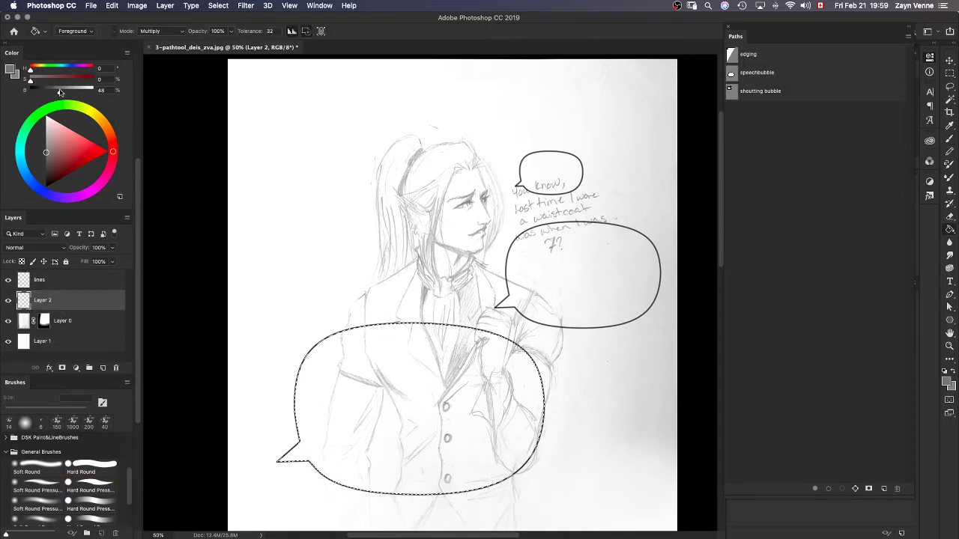
pyautogui.click(404, 379)
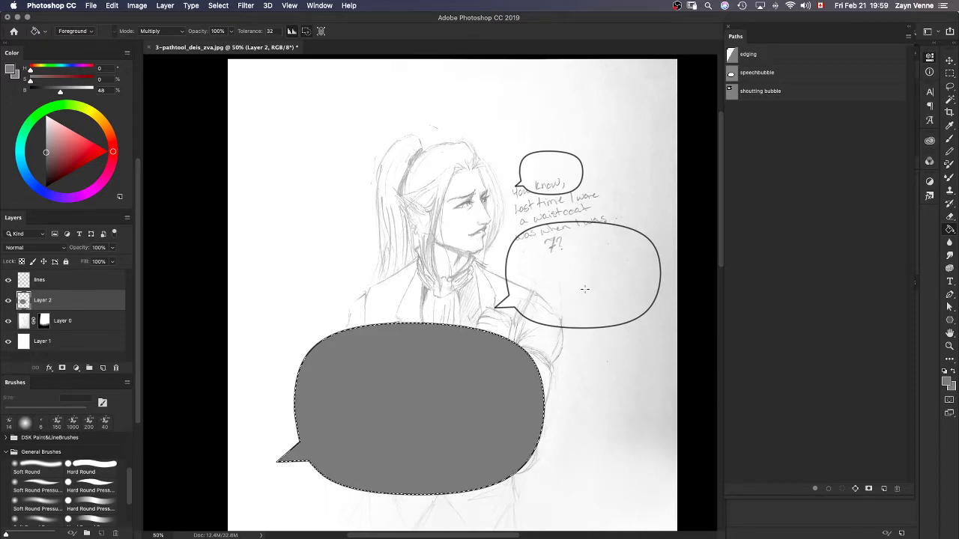
pyautogui.click(949, 73)
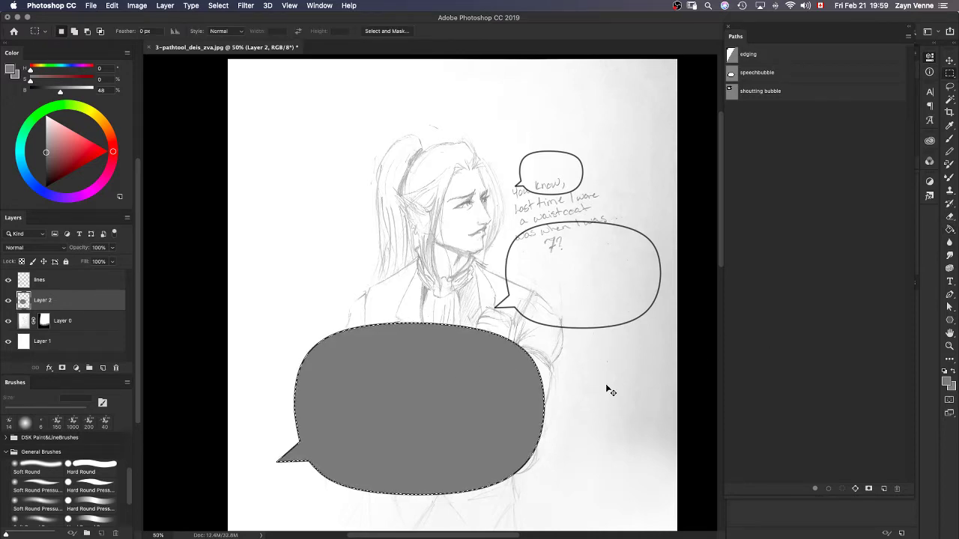
pyautogui.click(652, 370)
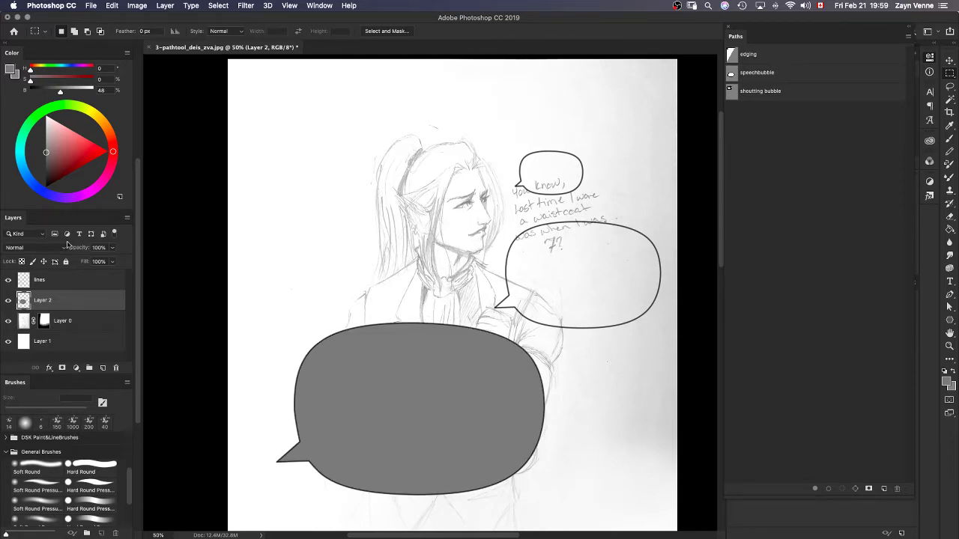
# Try the gray bubble fill at 54% opacity, and at 100% with the lines layer hidden.
pyautogui.click(112, 247)
pyautogui.moveTo(87, 263); pyautogui.dragTo(89, 261)
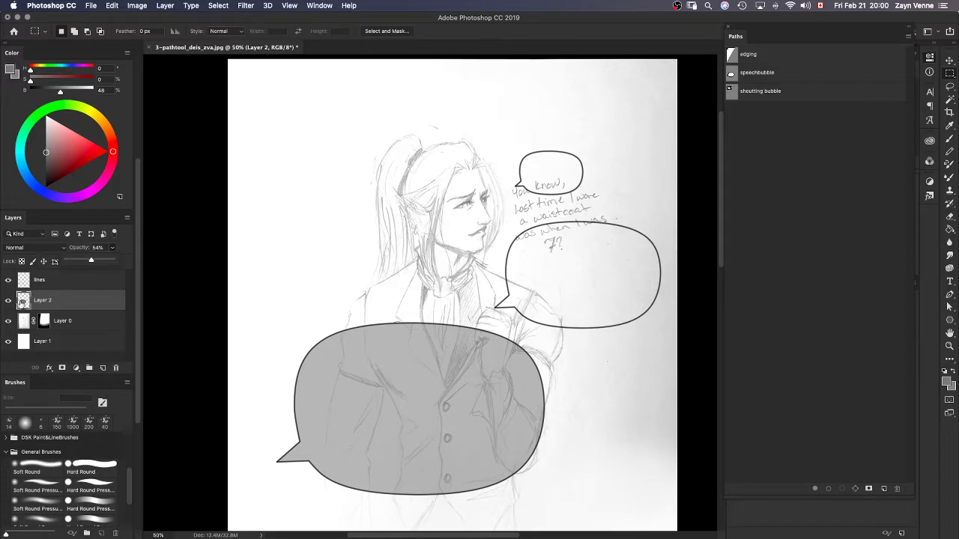
pyautogui.click(8, 280)
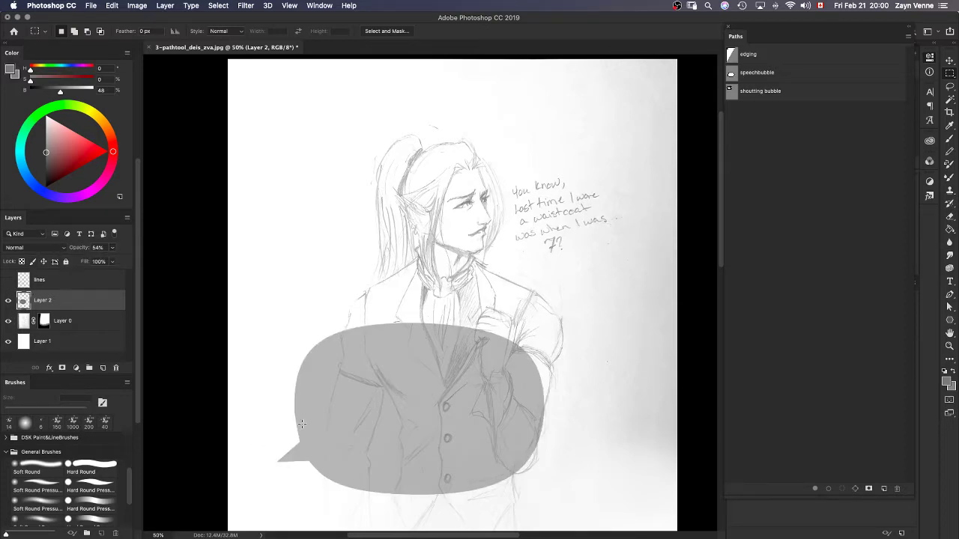
pyautogui.click(111, 248)
pyautogui.moveTo(106, 260); pyautogui.dragTo(241, 290)
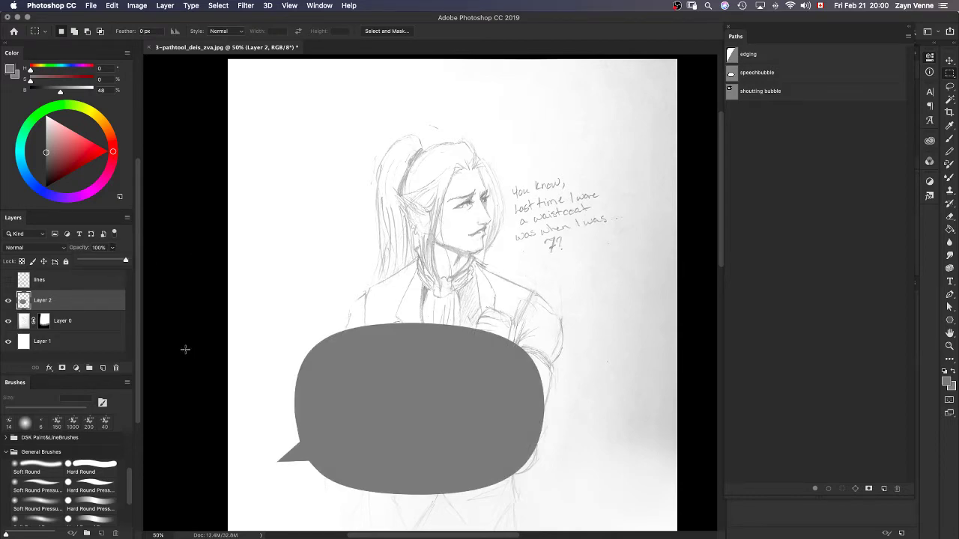
# Undo the opacity changes, the gray bubble fill and the added layer.
pyautogui.press('super+z')
pyautogui.press('super+z')
pyautogui.press('super+z')
pyautogui.press('super+z')
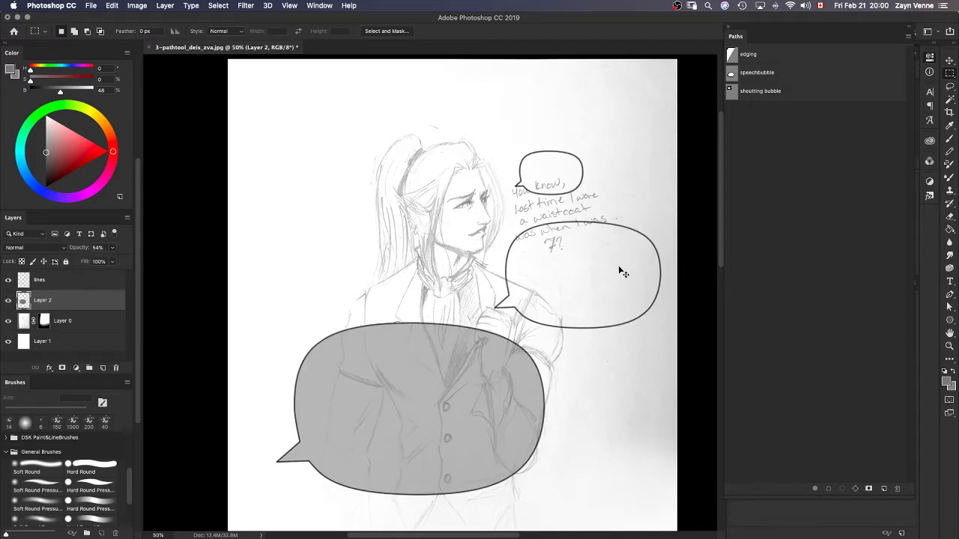
pyautogui.press('super+alt+z')
pyautogui.press('super+alt+z')
pyautogui.press('super+alt+z')
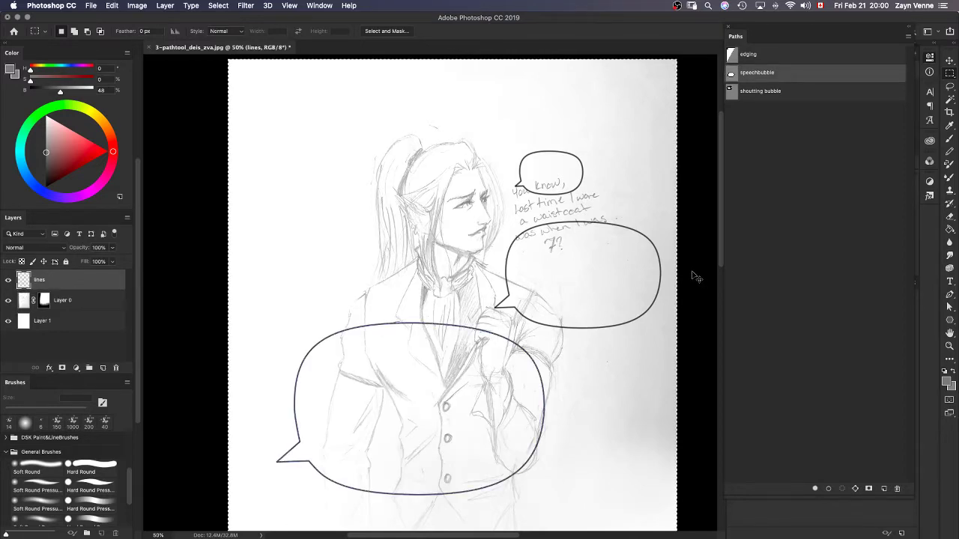
# Undo the repeated bubble strokes and the resizing of the speechbubble path.
pyautogui.press('super+z')
pyautogui.press('super+z')
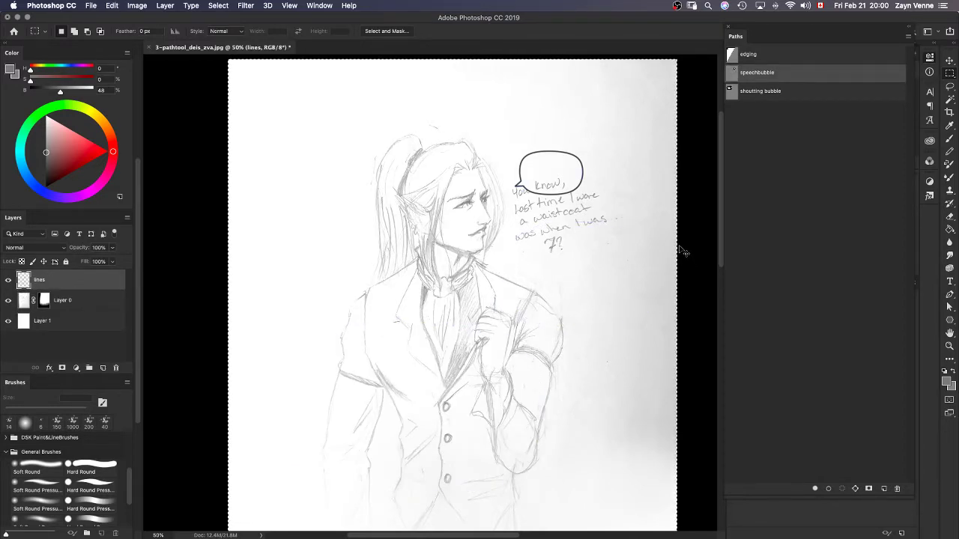
pyautogui.click(747, 79)
pyautogui.press('super+t')
pyautogui.press('super+z')
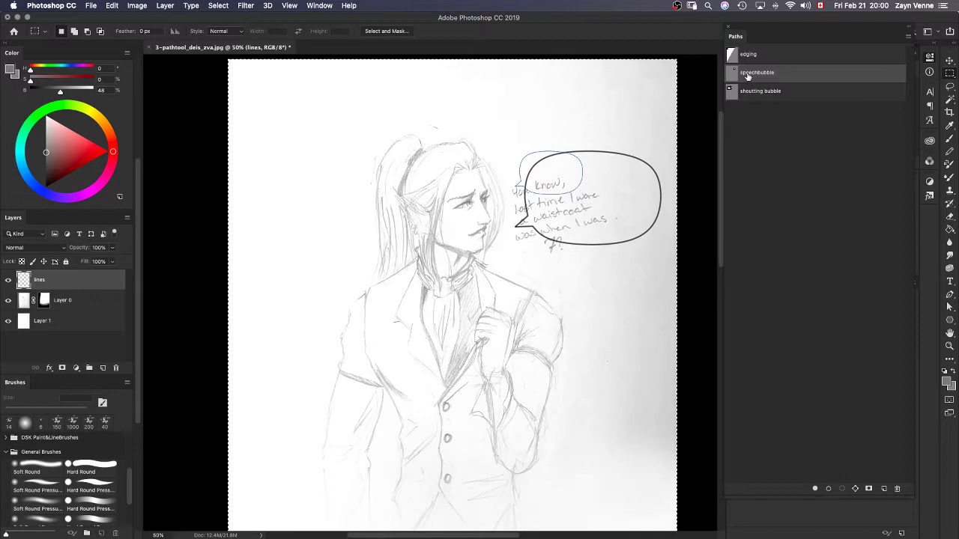
pyautogui.press('super+z')
pyautogui.press('super+z')
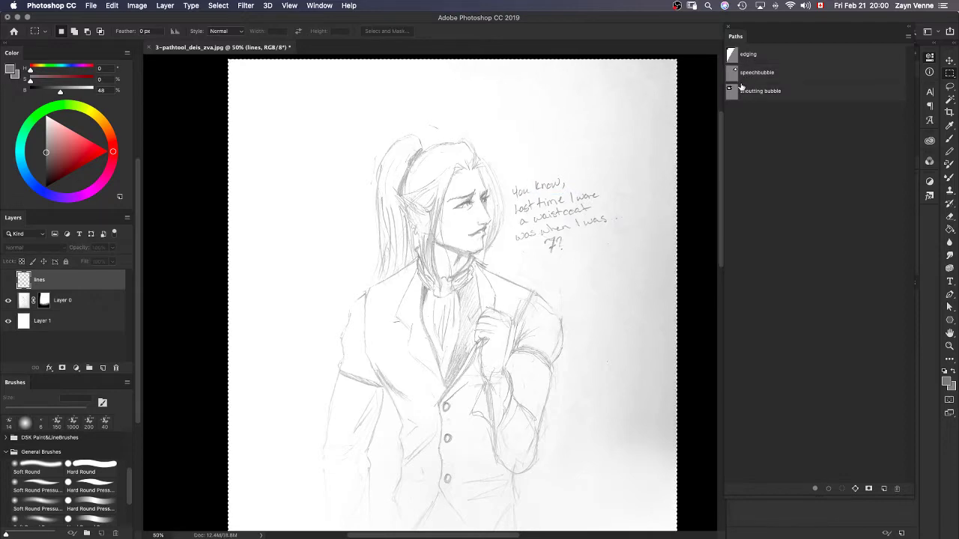
# Undo the remaining large bubble outline on the lines layer, keeping the speechbubble path at its larger size.
pyautogui.press('super+z')
pyautogui.click(742, 81)
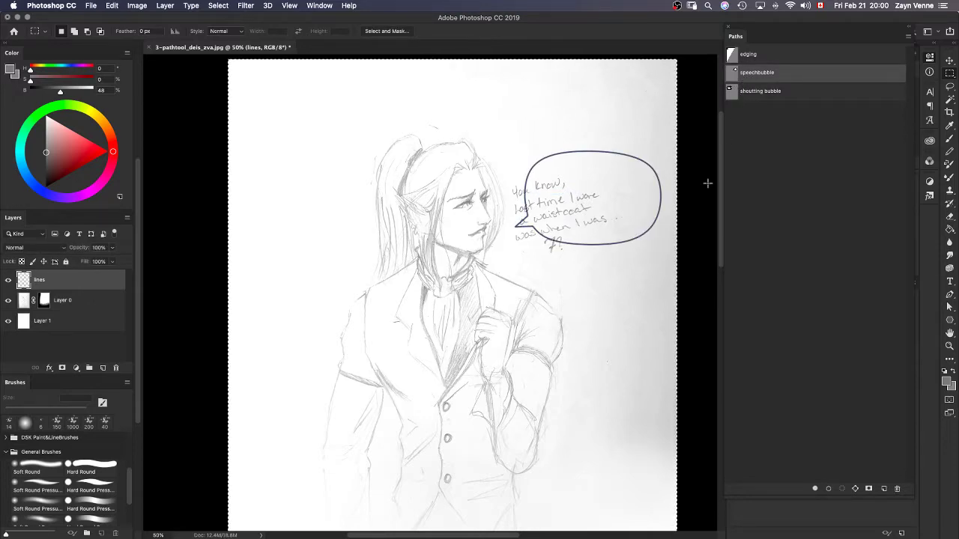
pyautogui.click(774, 146)
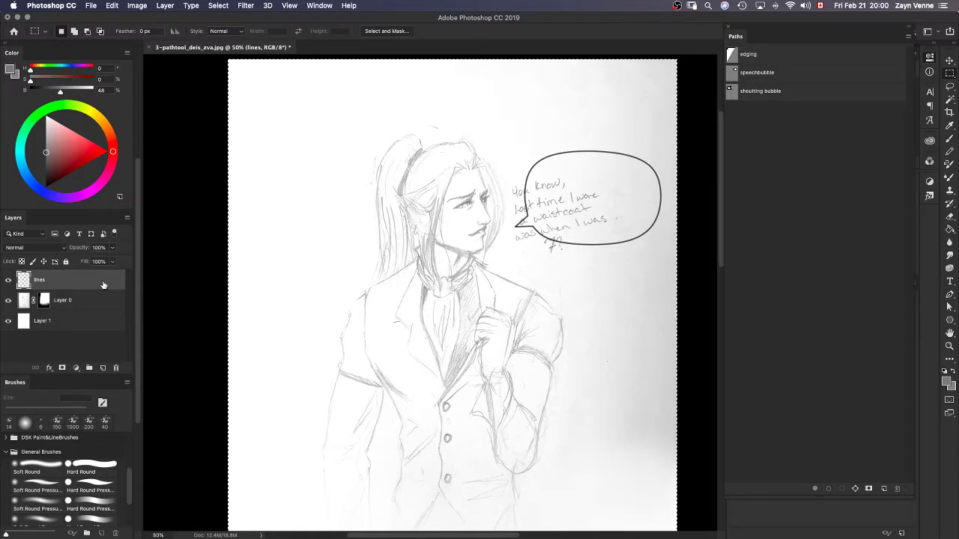
pyautogui.press('super+z')
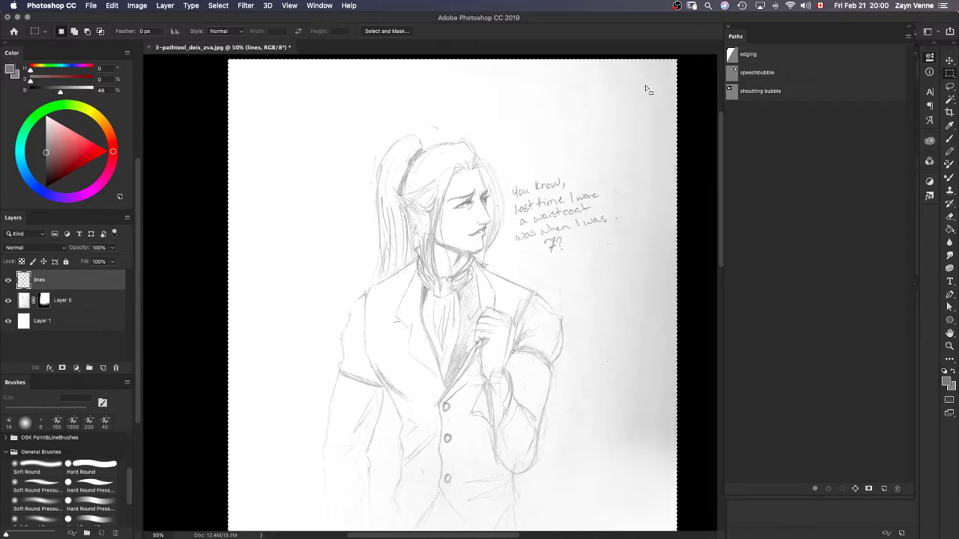
# Activate the speechbubble path and try to move it with the Move tool.
pyautogui.click(763, 75)
pyautogui.press('v')
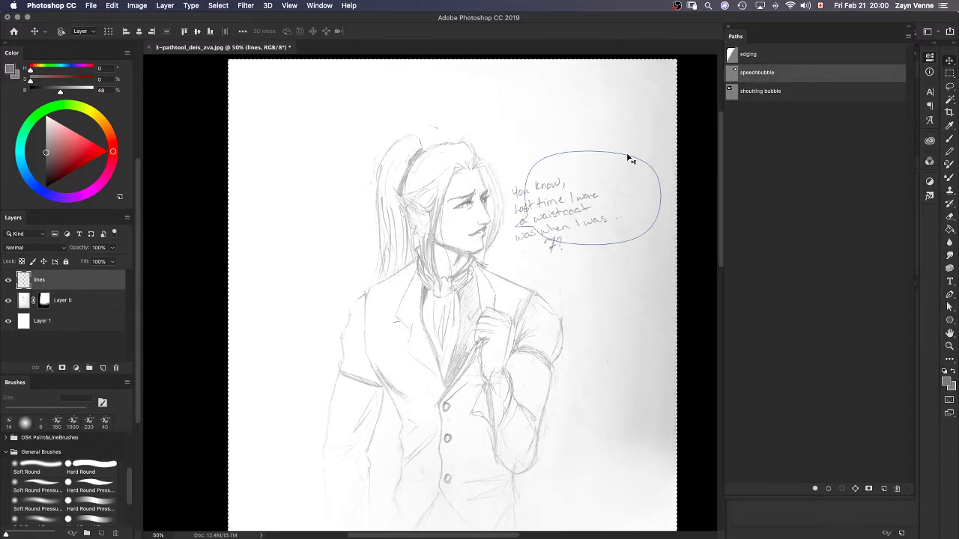
pyautogui.click(623, 143)
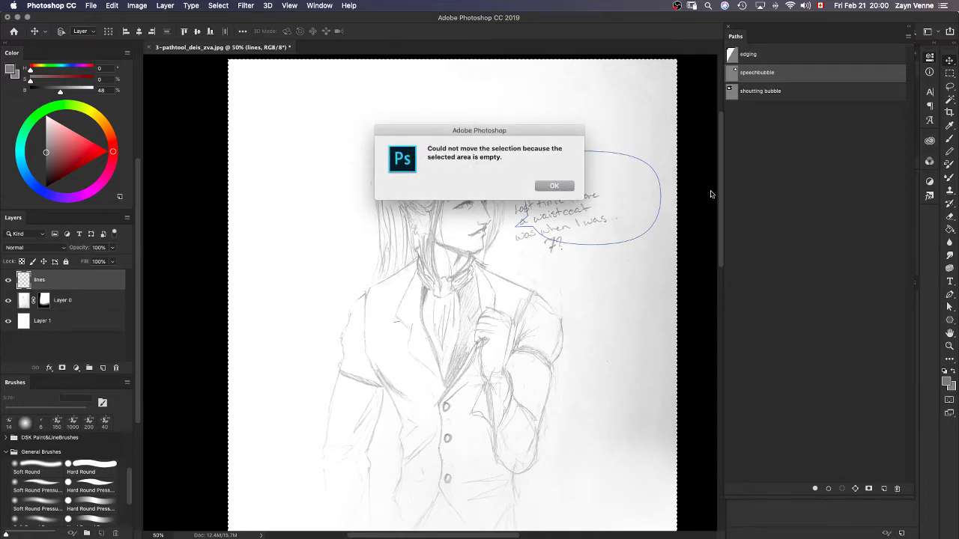
pyautogui.click(554, 186)
# Clear the full-canvas selection and select the upper segment of the speechbubble path for editing.
pyautogui.press('m')
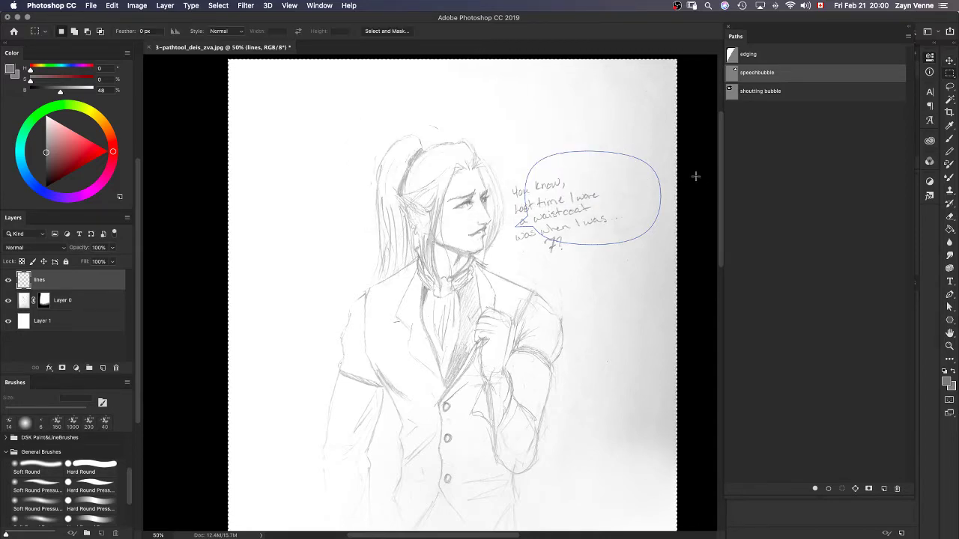
pyautogui.click(695, 176)
pyautogui.press('v')
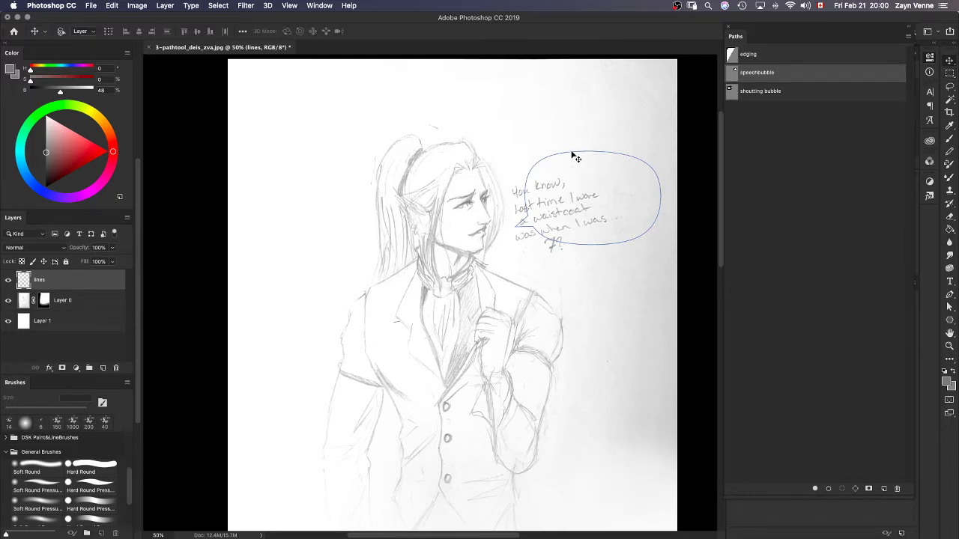
pyautogui.press('a')
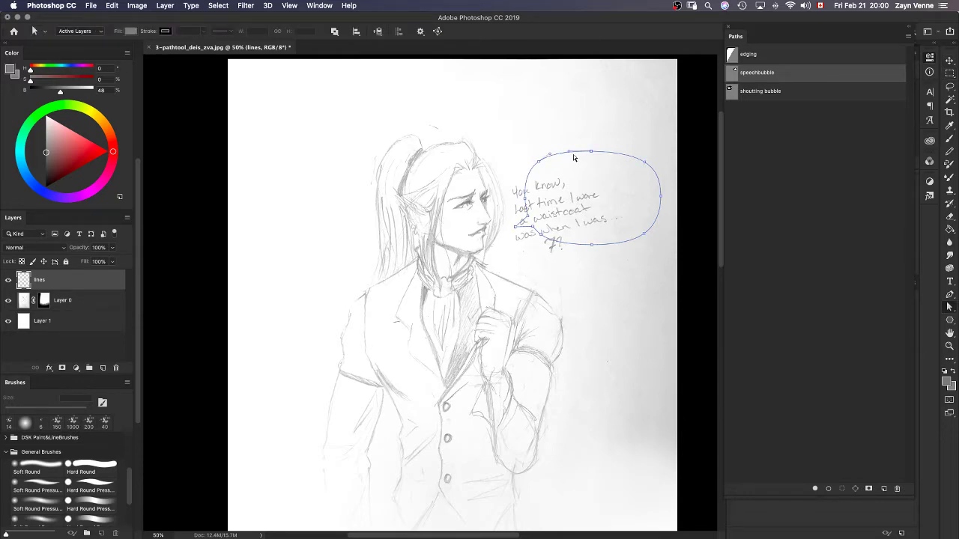
# Reposition the speechbubble path around the handwritten dialogue and stretch its tail toward the character's mouth with a curved lower edge.
pyautogui.moveTo(574, 150)
pyautogui.mouseDown()
pyautogui.moveTo(562, 153)
pyautogui.moveTo(556, 183)
pyautogui.moveTo(561, 166)
pyautogui.moveTo(574, 169)
pyautogui.moveTo(563, 163)
pyautogui.moveTo(571, 148)
pyautogui.mouseUp()
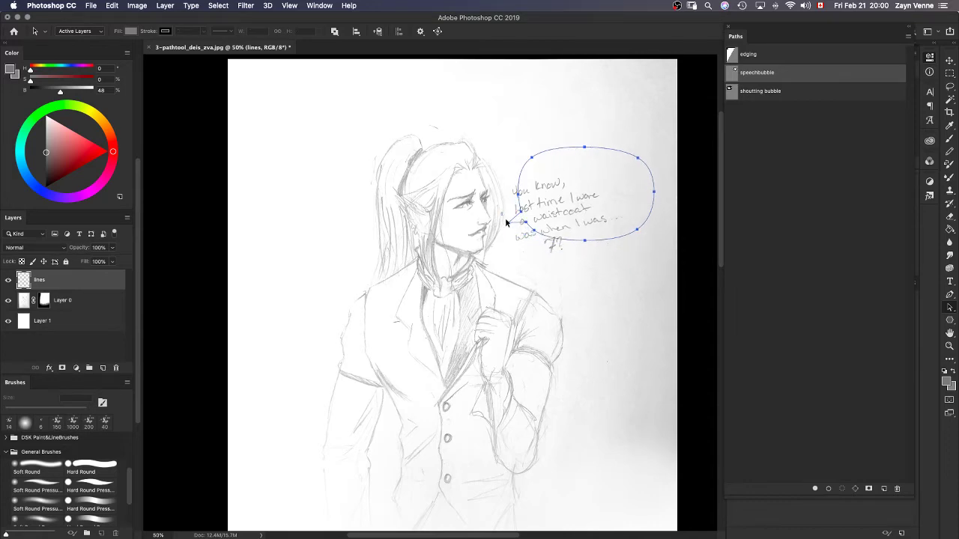
pyautogui.moveTo(509, 226)
pyautogui.mouseDown()
pyautogui.moveTo(514, 240)
pyautogui.moveTo(502, 242)
pyautogui.mouseUp()
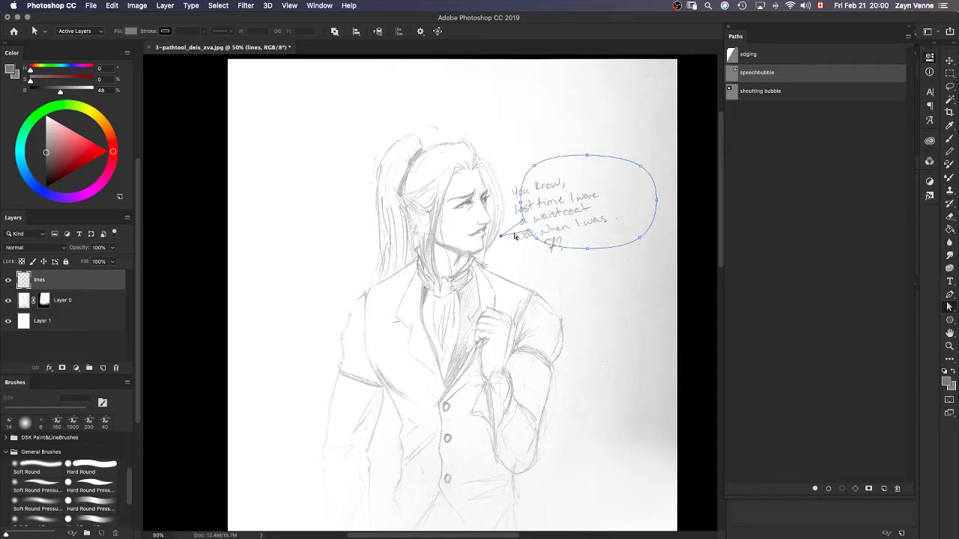
pyautogui.hotkey('shift', 'a')
pyautogui.press('p')
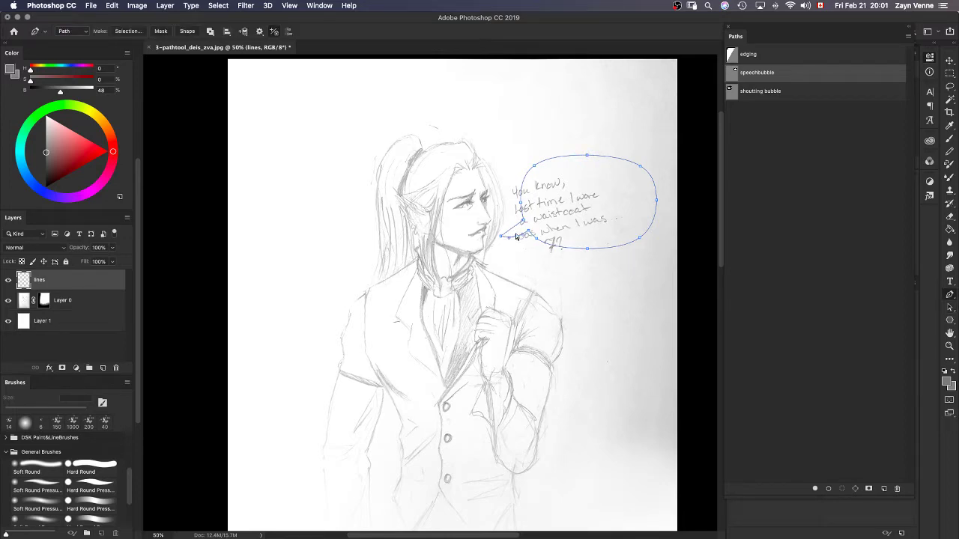
pyautogui.click(516, 231)
pyautogui.keyDown('super'); pyautogui.click(563, 277); pyautogui.keyUp('super')
pyautogui.click(797, 159)
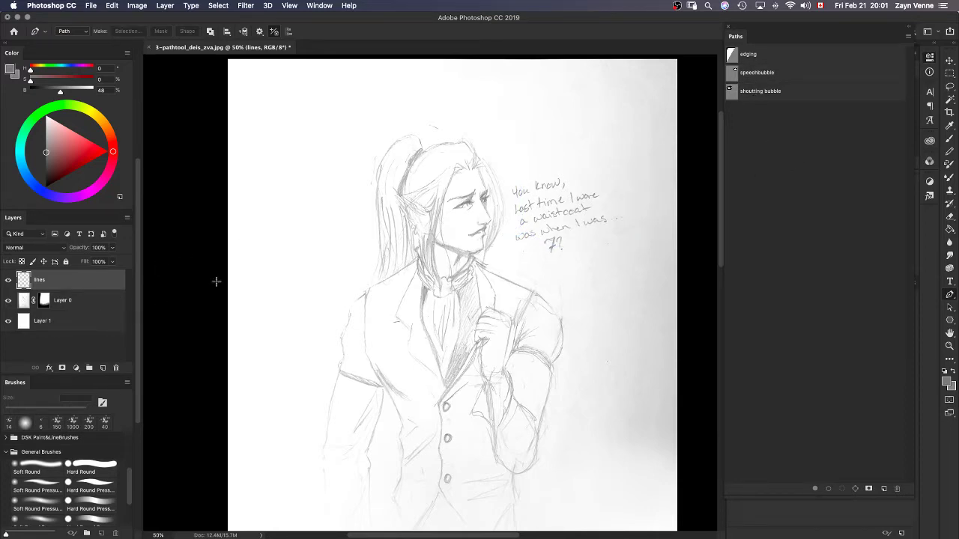
# Reactivate the speechbubble path and display the Character settings for the Type tool.
pyautogui.click(781, 73)
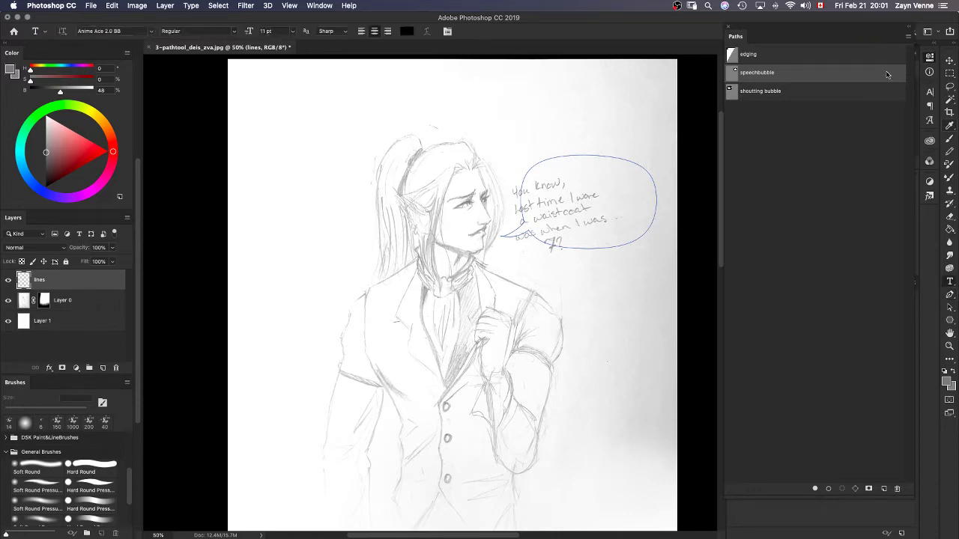
pyautogui.click(910, 31)
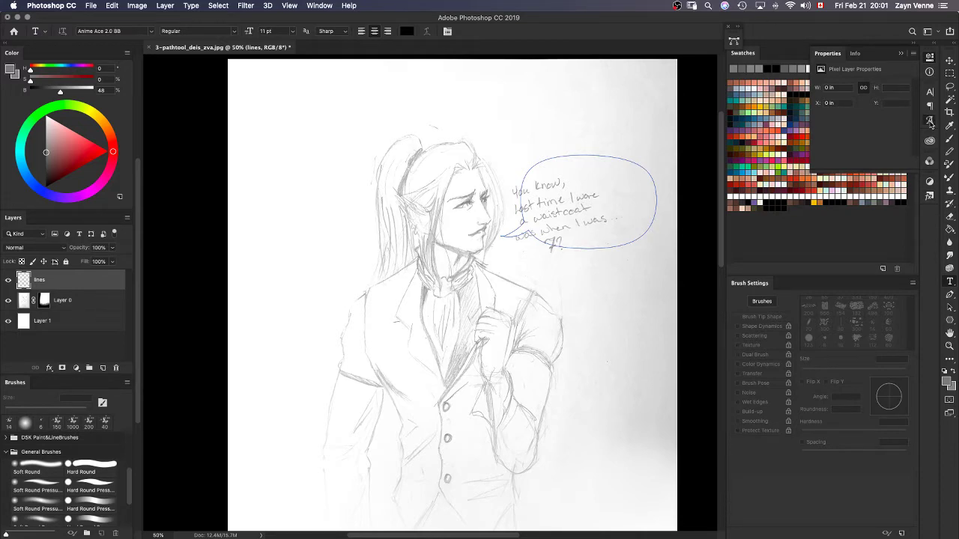
pyautogui.click(736, 47)
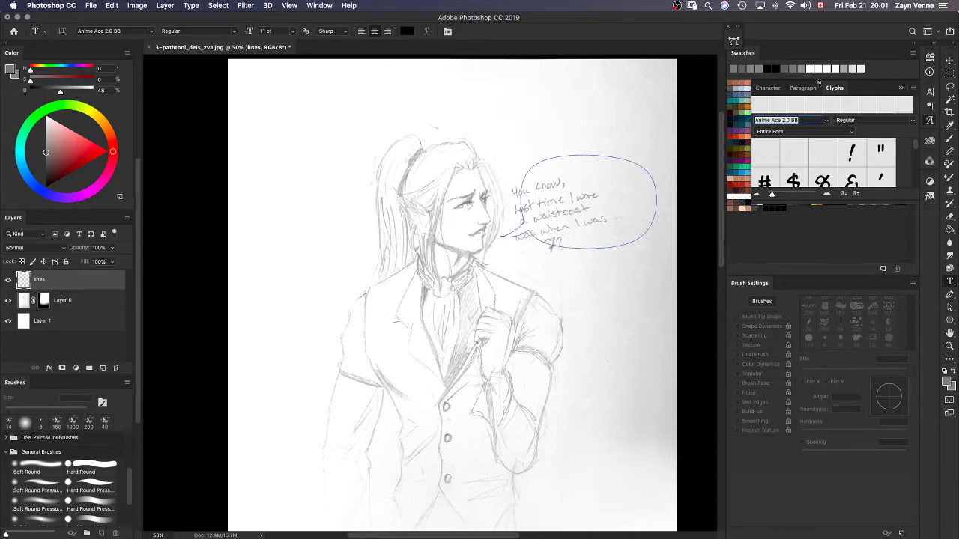
pyautogui.click(929, 93)
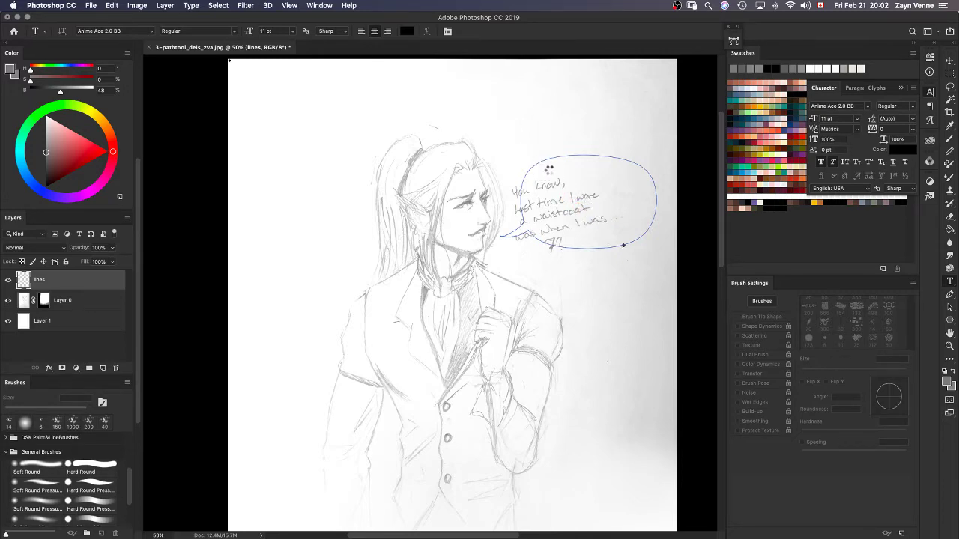
# Try placing placeholder text inside the speechbubble path and undo it.
pyautogui.click(550, 173)
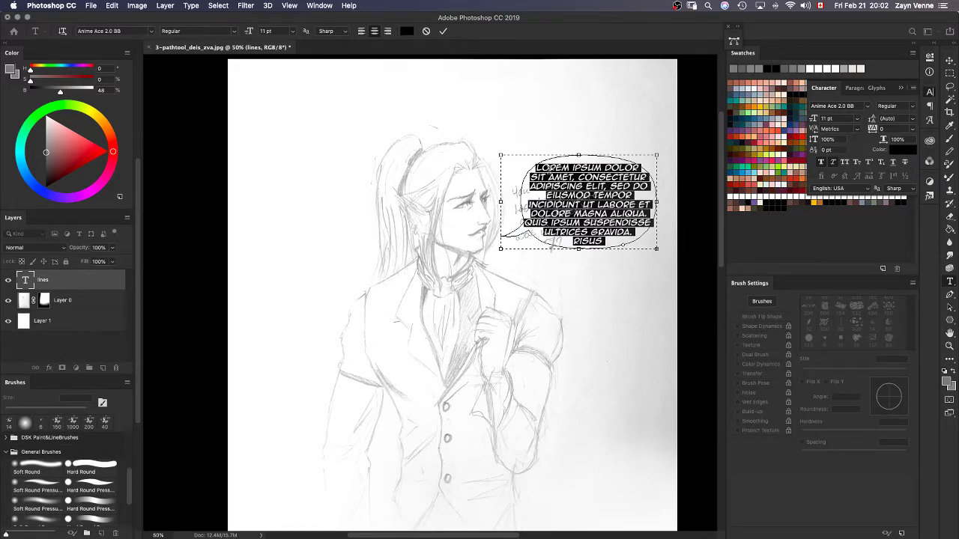
pyautogui.click(563, 173)
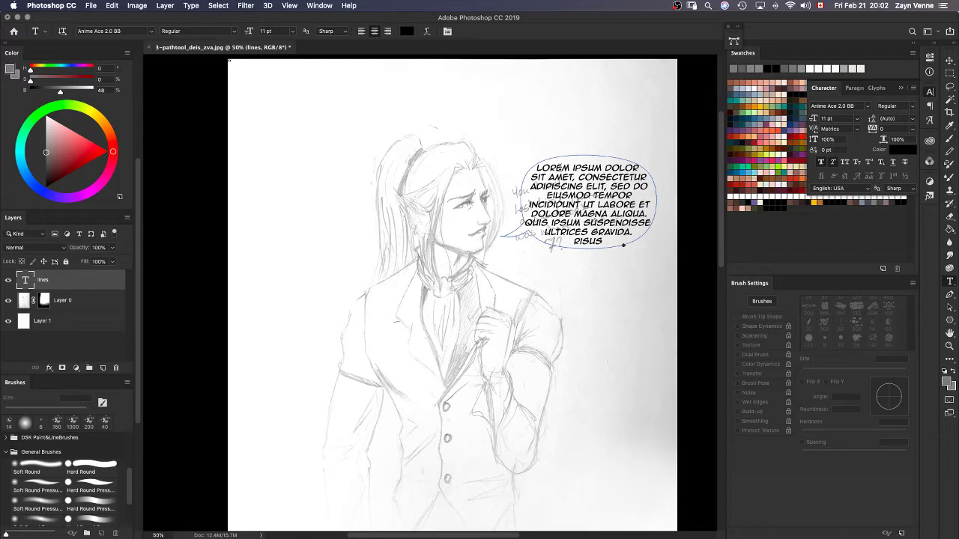
pyautogui.press('super+z')
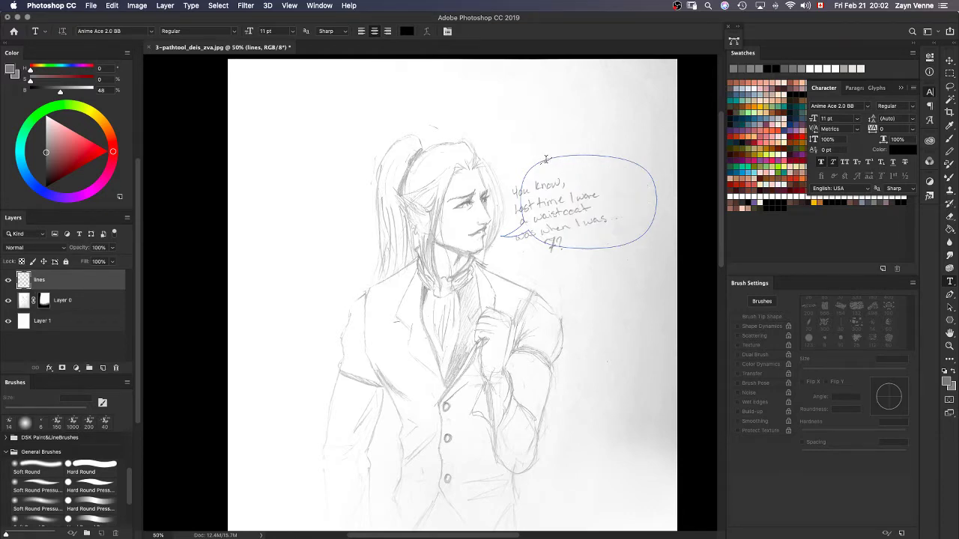
# Try running placeholder text along the speechbubble outline and undo it.
pyautogui.click(550, 180)
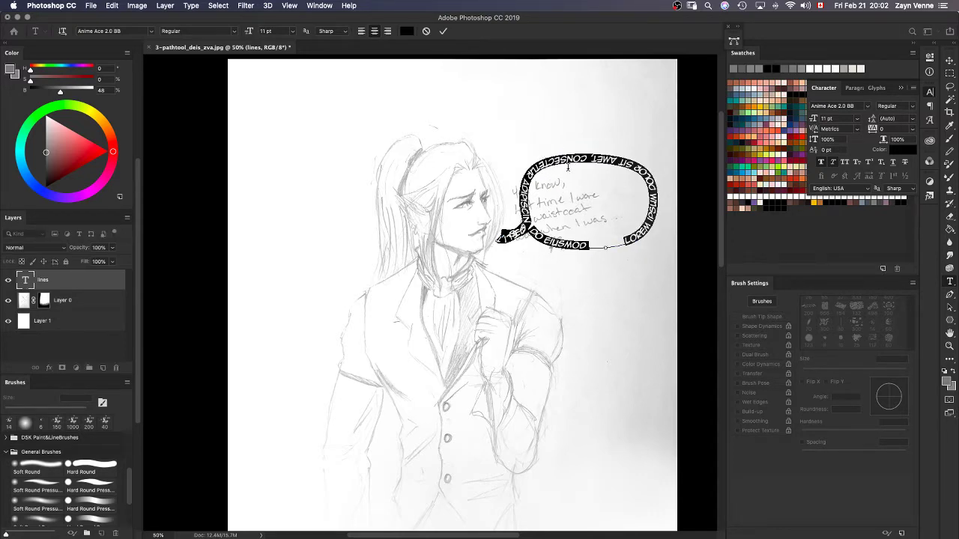
pyautogui.press('super+Return')
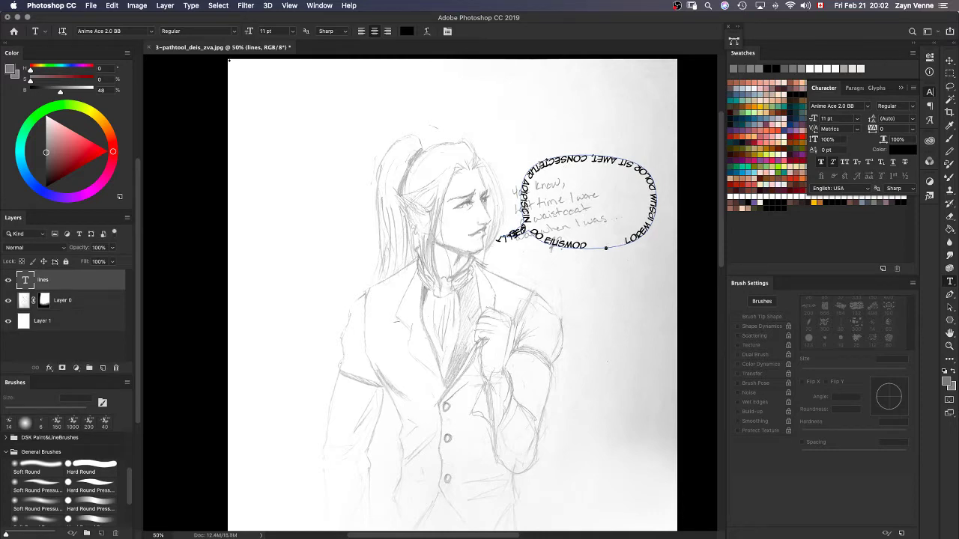
pyautogui.press('super+z')
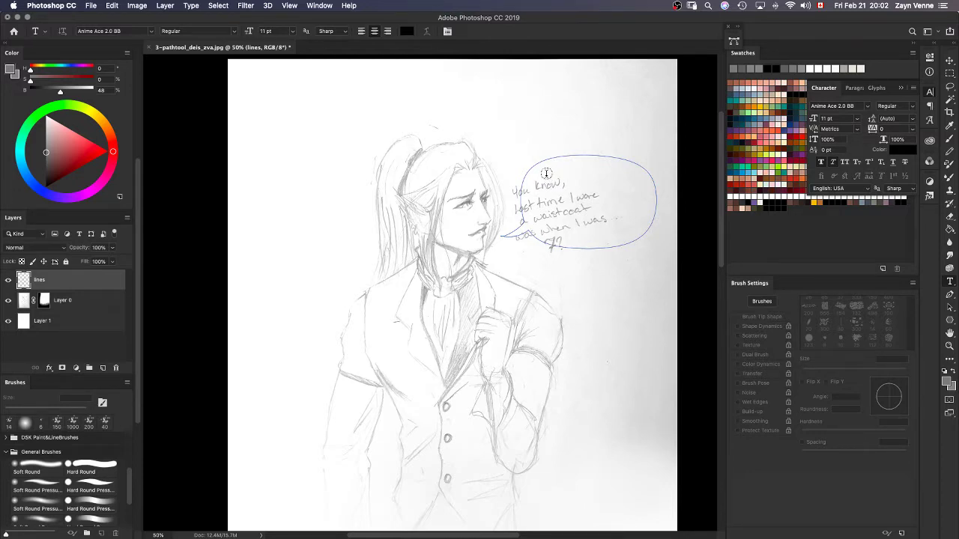
# Try placeholder text inside a slightly enlarged speech bubble frame and along the bubble's outline, undoing both.
pyautogui.click(600, 251)
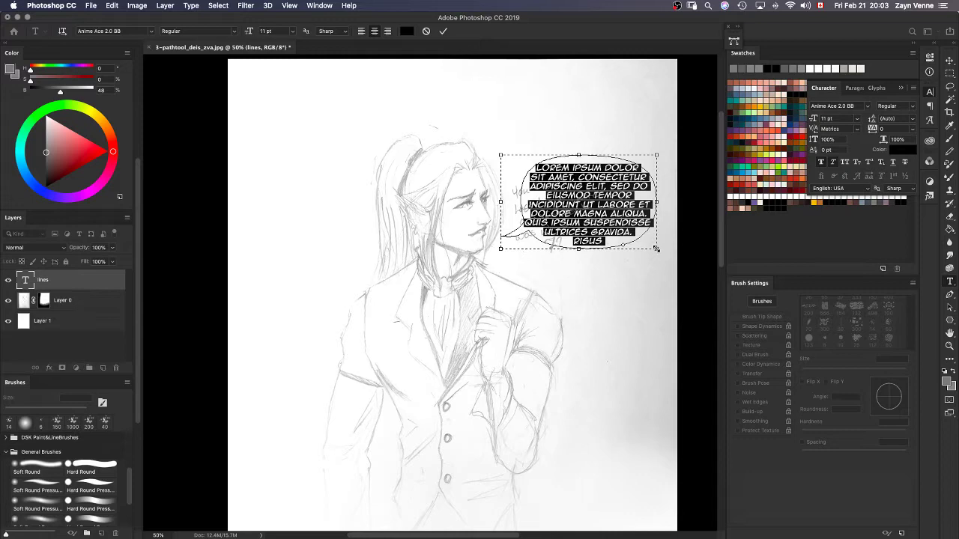
pyautogui.moveTo(656, 248)
pyautogui.mouseDown()
pyautogui.moveTo(659, 221)
pyautogui.moveTo(648, 219)
pyautogui.moveTo(648, 241)
pyautogui.moveTo(678, 259)
pyautogui.moveTo(658, 282)
pyautogui.moveTo(667, 271)
pyautogui.moveTo(632, 265)
pyautogui.moveTo(669, 247)
pyautogui.moveTo(666, 259)
pyautogui.moveTo(582, 260)
pyautogui.moveTo(653, 224)
pyautogui.moveTo(656, 258)
pyautogui.moveTo(657, 248)
pyautogui.mouseUp()
pyautogui.press('super+Return')
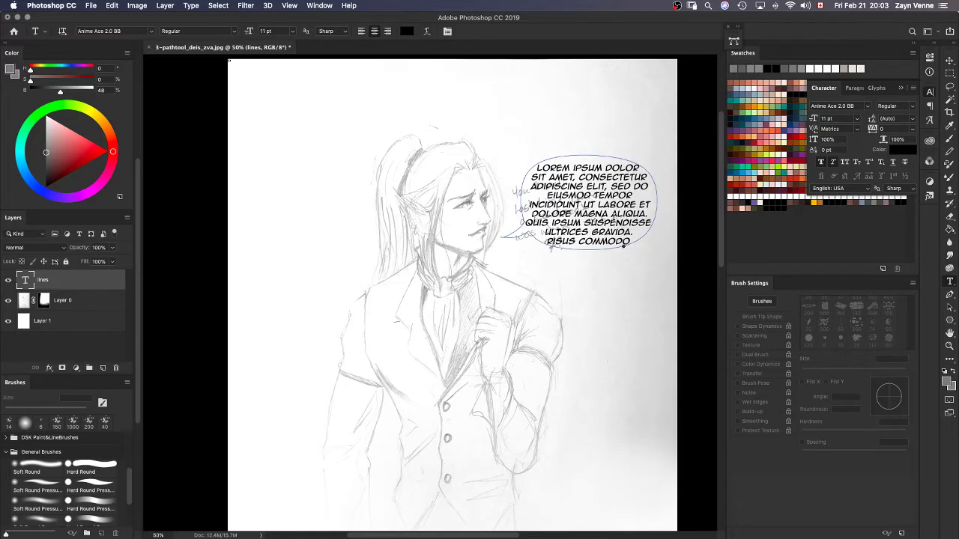
pyautogui.press('super+z')
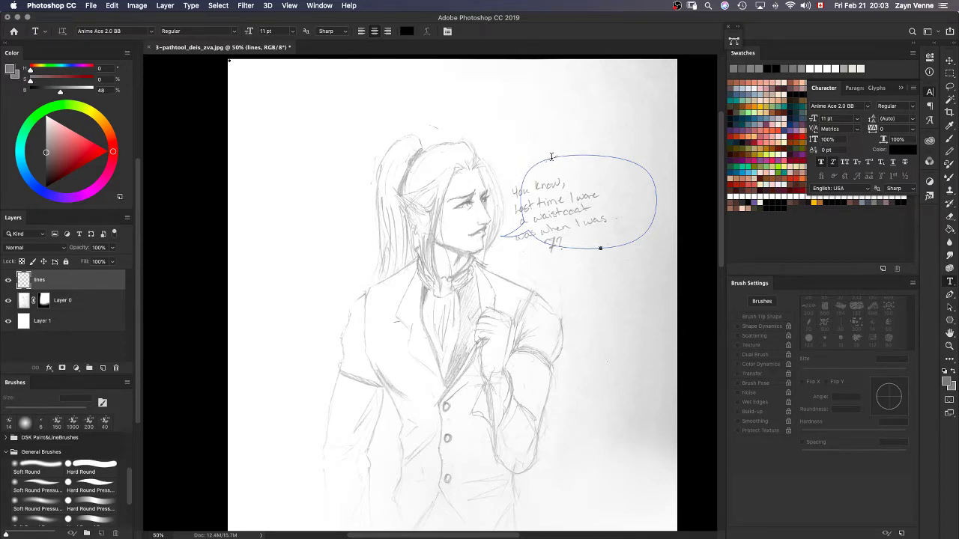
pyautogui.click(552, 156)
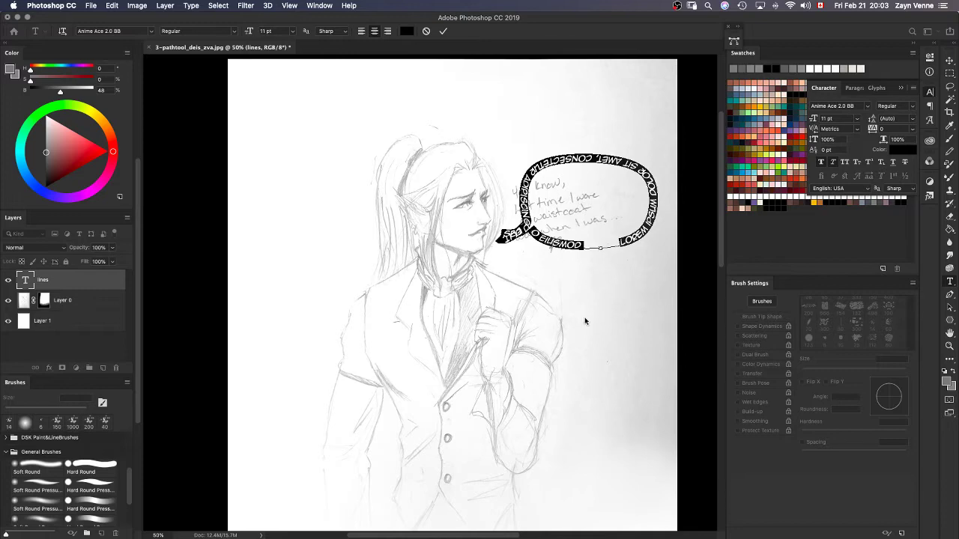
pyautogui.press('super+z')
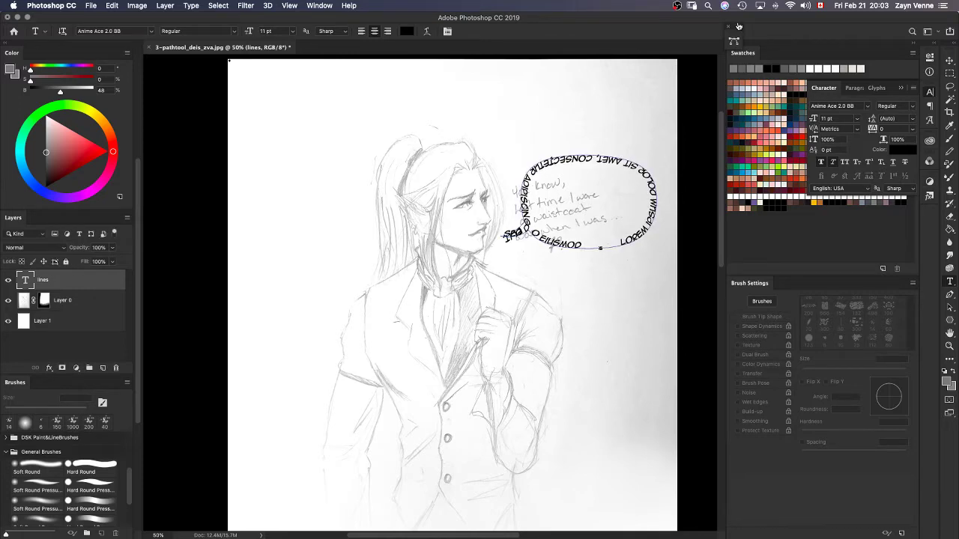
# Try running placeholder text along the spiky shouting bubble path and undo it.
pyautogui.click(738, 27)
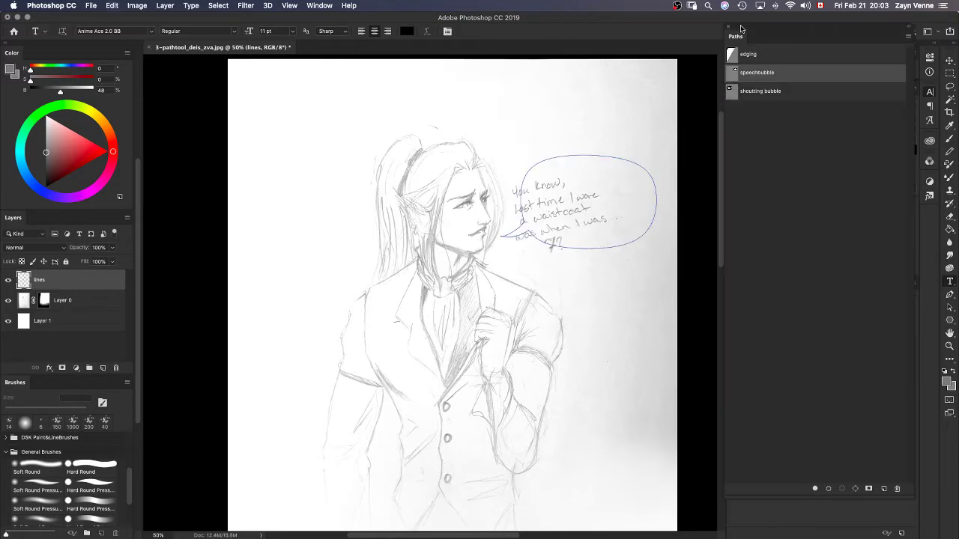
pyautogui.click(779, 92)
pyautogui.click(358, 152)
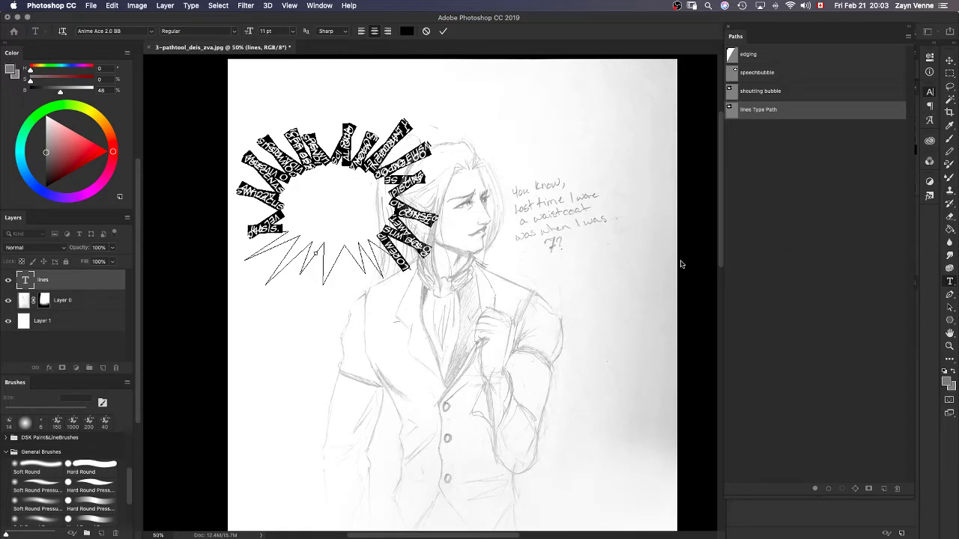
pyautogui.click(777, 252)
pyautogui.press('super+z')
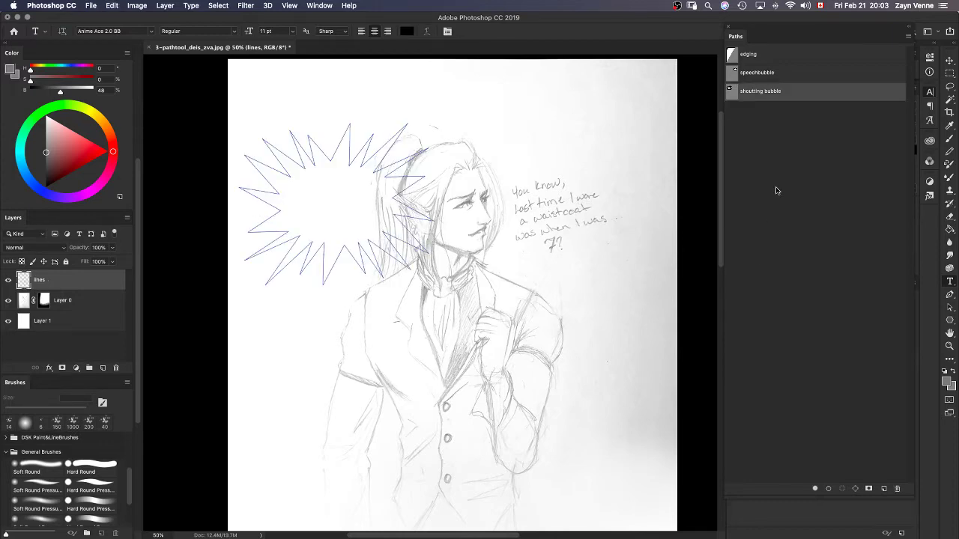
# Place text inside the speechbubble path reading "YOU KNOW, LAST TIME I WORE A WAISTCOAT WAS WHEN I WAS...7?".
pyautogui.click(768, 73)
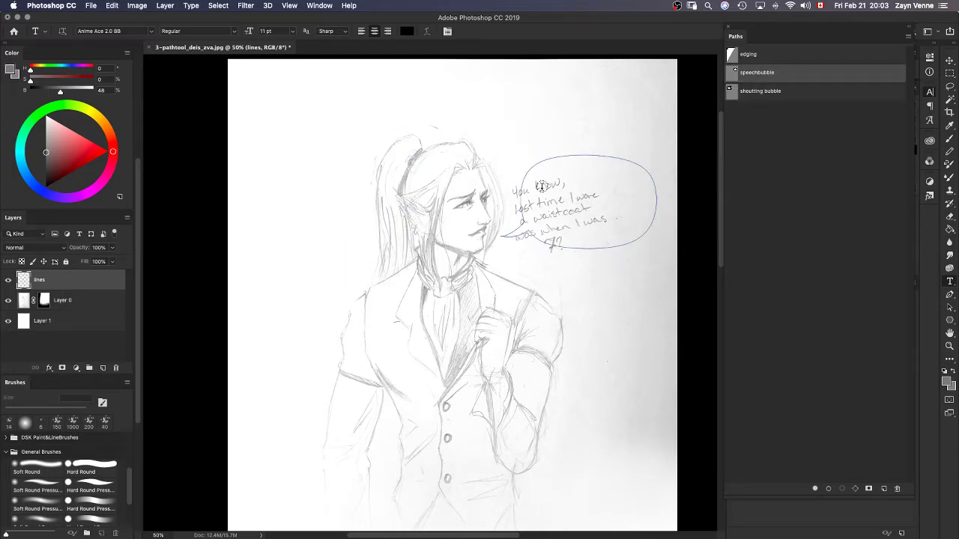
pyautogui.click(614, 179)
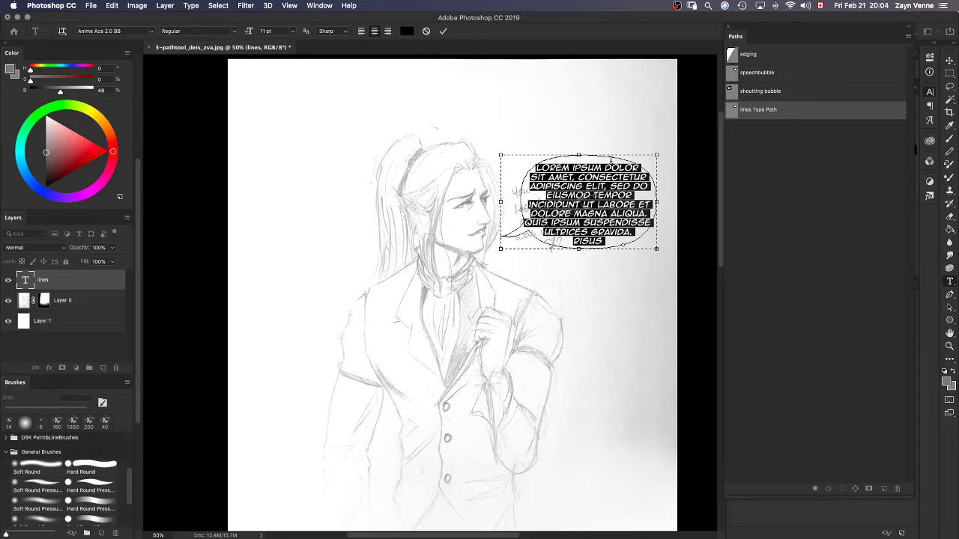
pyautogui.click(577, 204)
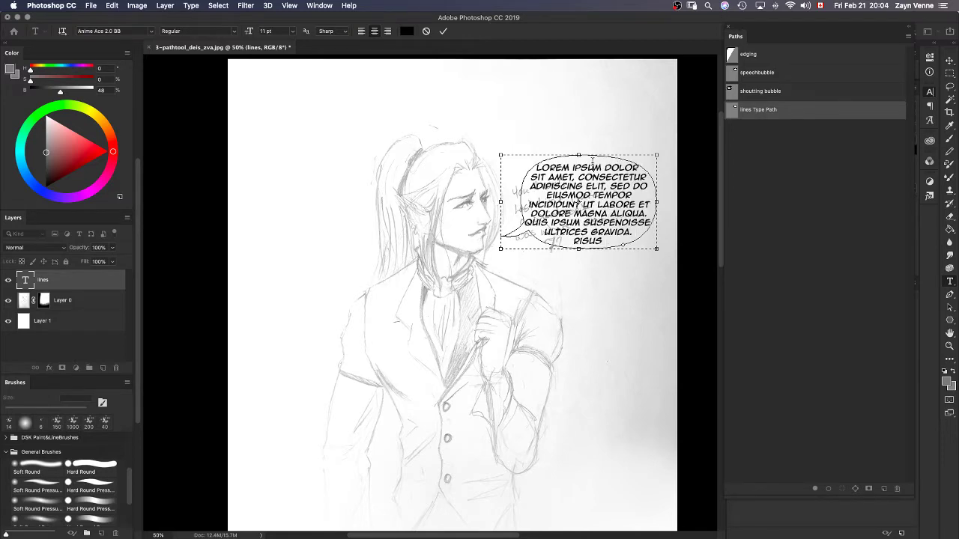
pyautogui.press('super+a')
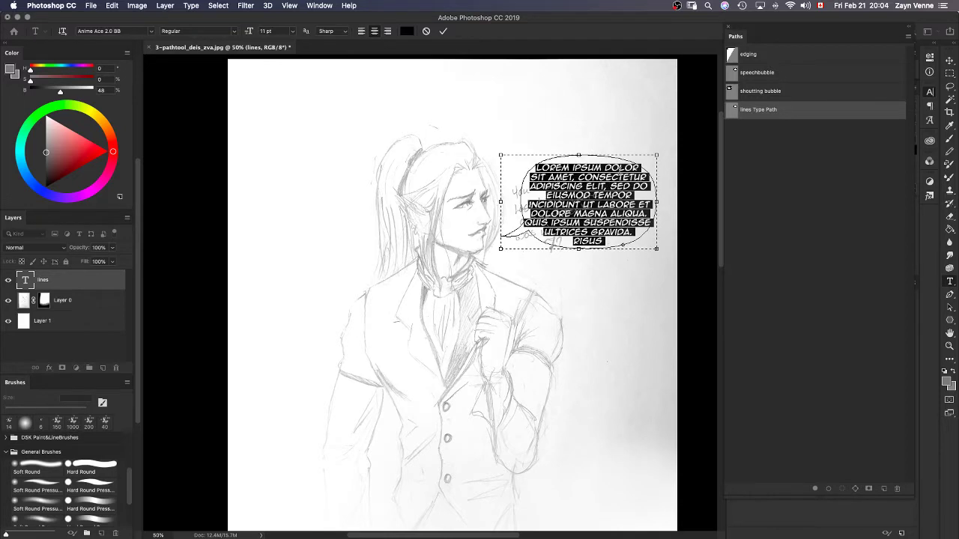
pyautogui.write('YOU K')
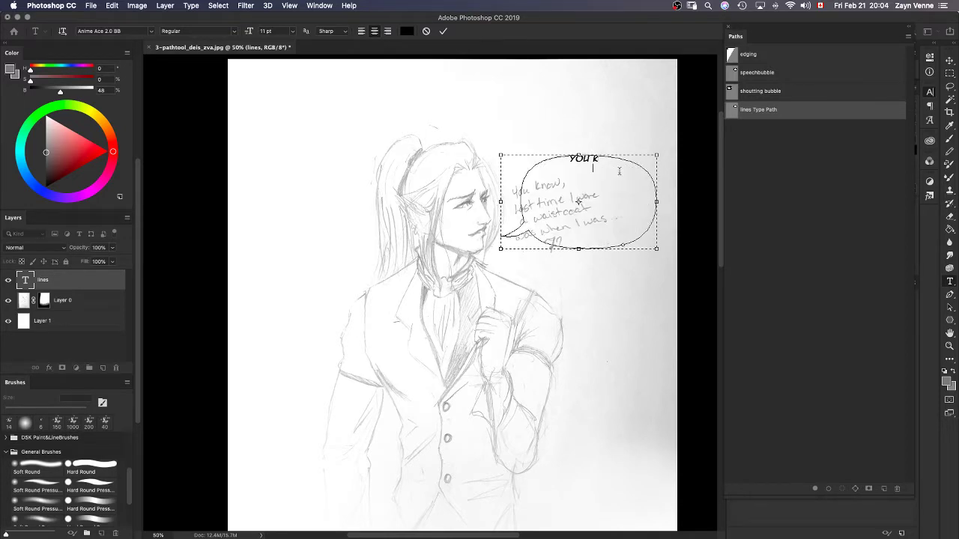
pyautogui.write('NOW, LAST T')
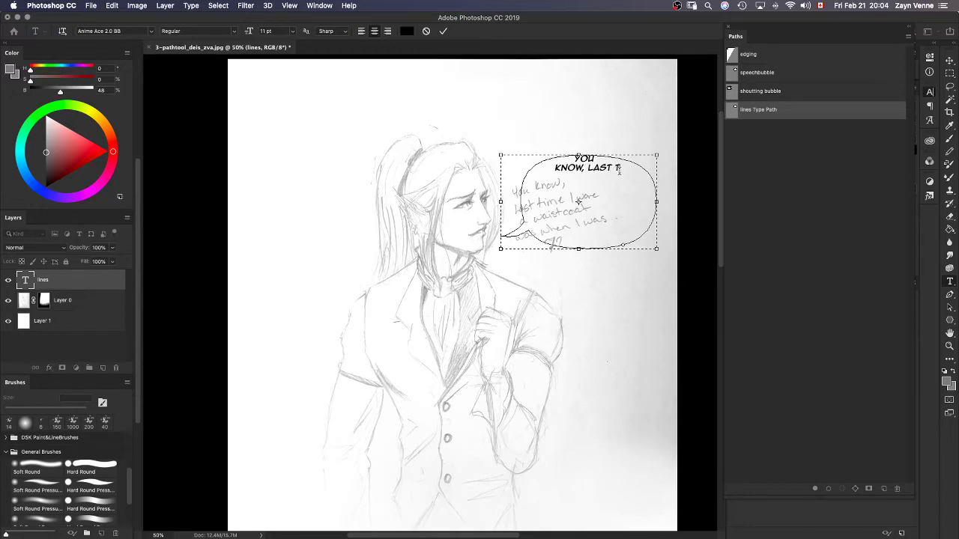
pyautogui.write('IME I WORE')
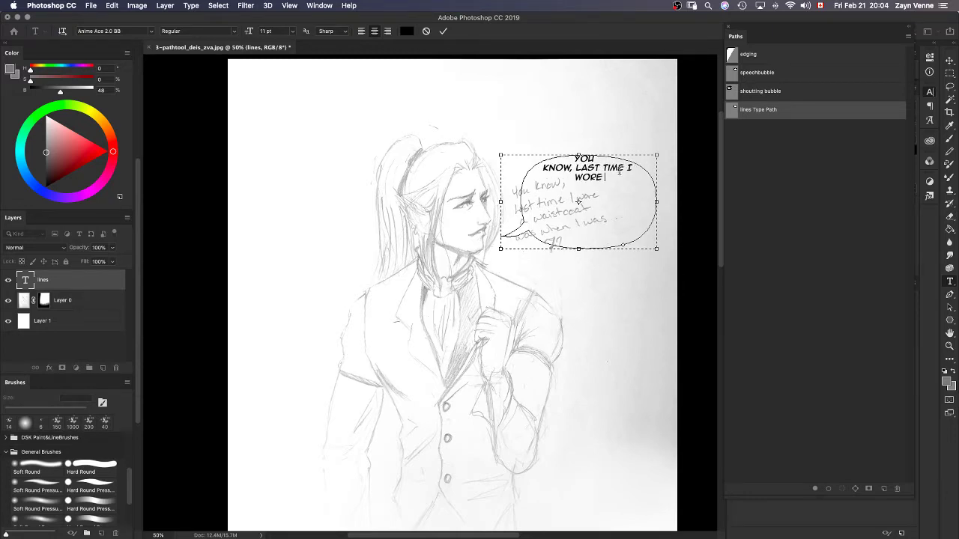
pyautogui.write(' A WAISTCOAT WAS')
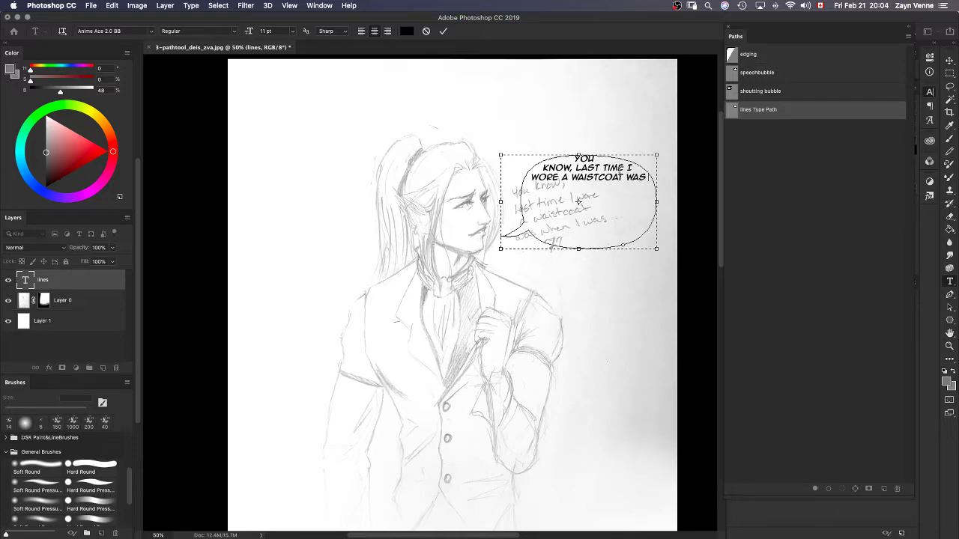
pyautogui.write(' WHEN I WAS 7??')
pyautogui.press('BackSpace')
pyautogui.write('...')
# Replace the comma and space after "KNOW" with "..." and commit the bubble text.
pyautogui.click(573, 167)
pyautogui.press('BackSpace')
pyautogui.write('...')
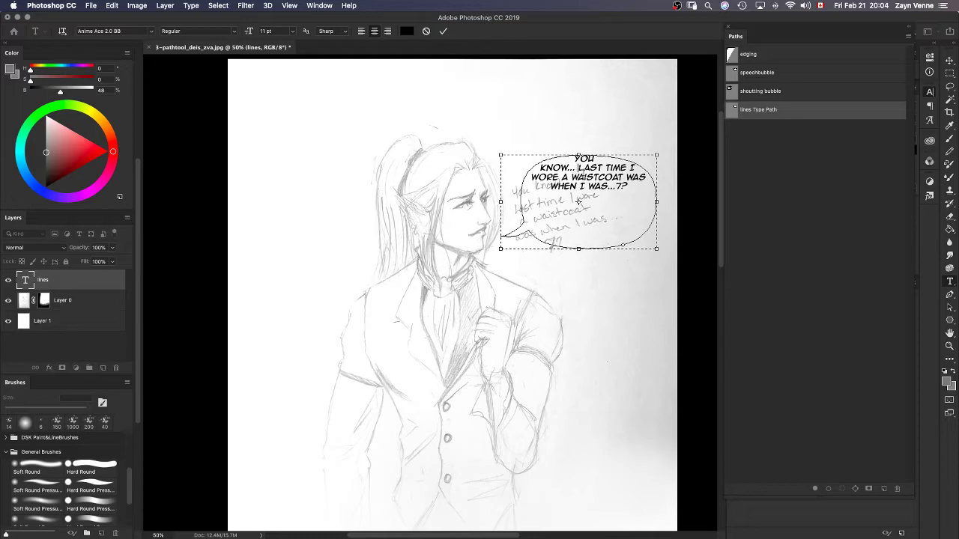
pyautogui.press('Delete')
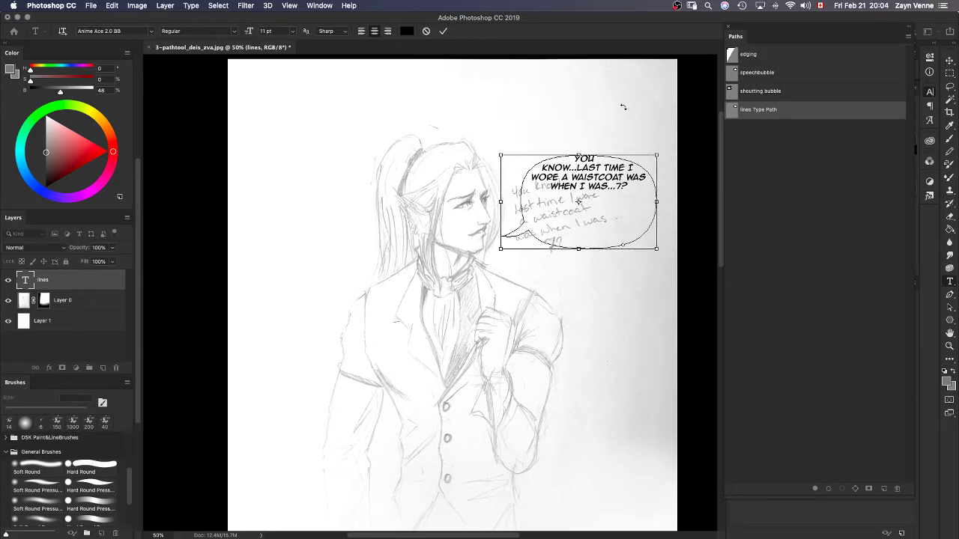
pyautogui.press('super+Return')
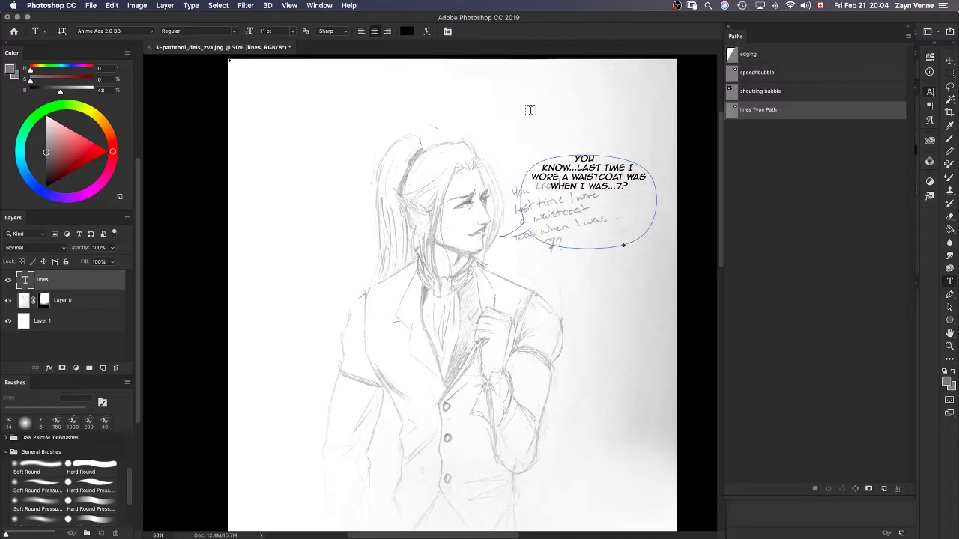
pyautogui.press('b')
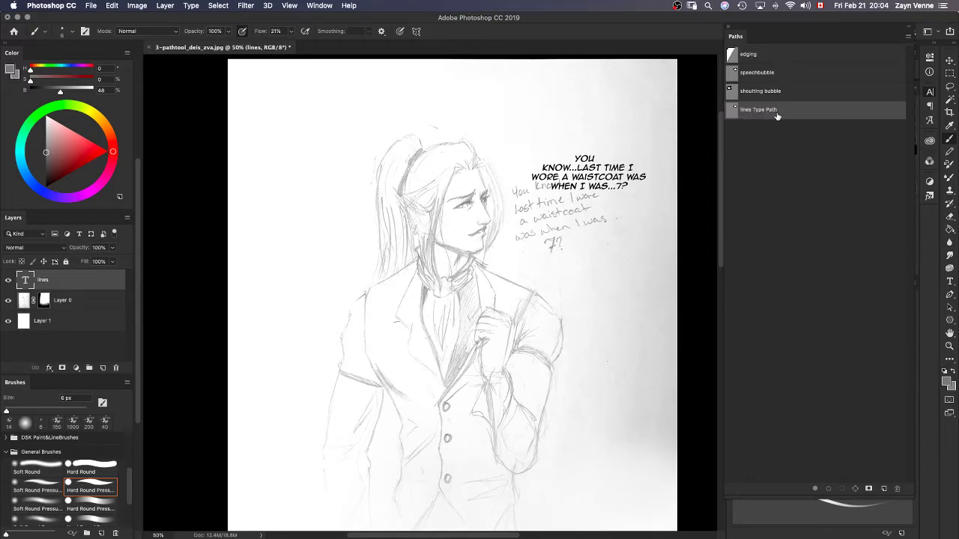
pyautogui.click(735, 75)
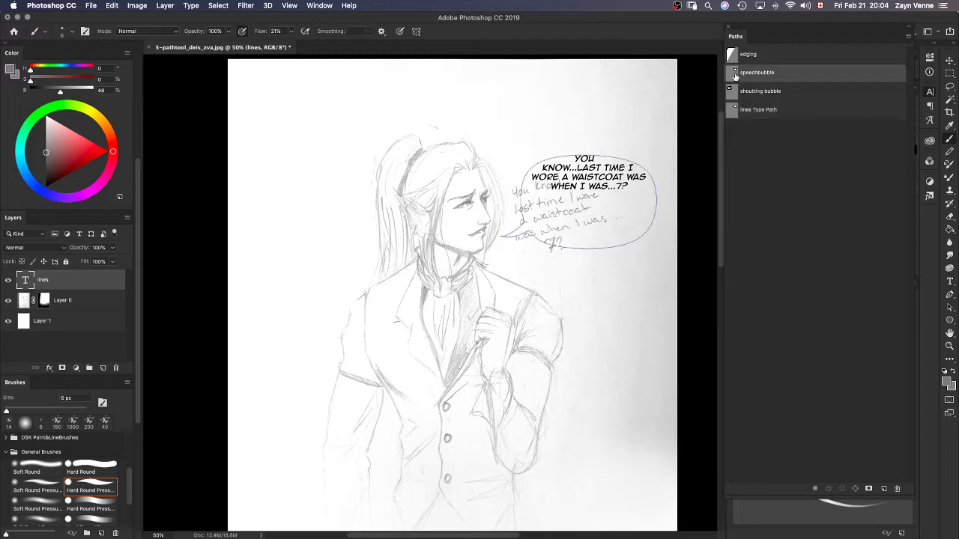
pyautogui.click(732, 110)
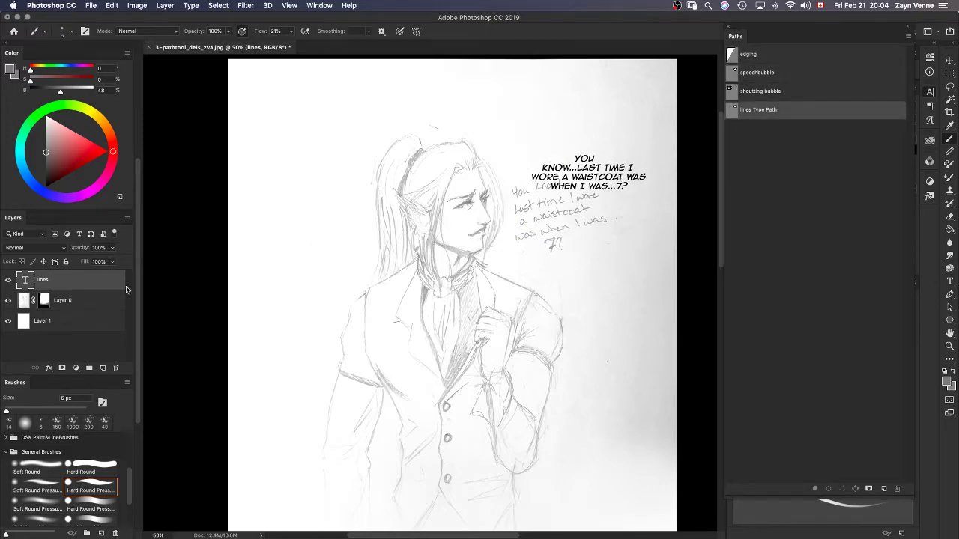
pyautogui.press('Return')
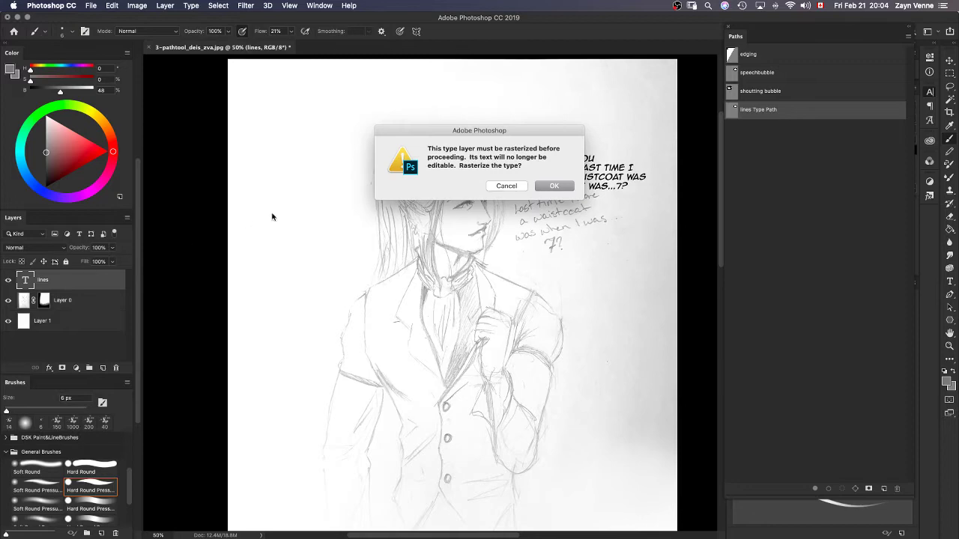
pyautogui.click(513, 187)
pyautogui.doubleClick(25, 282)
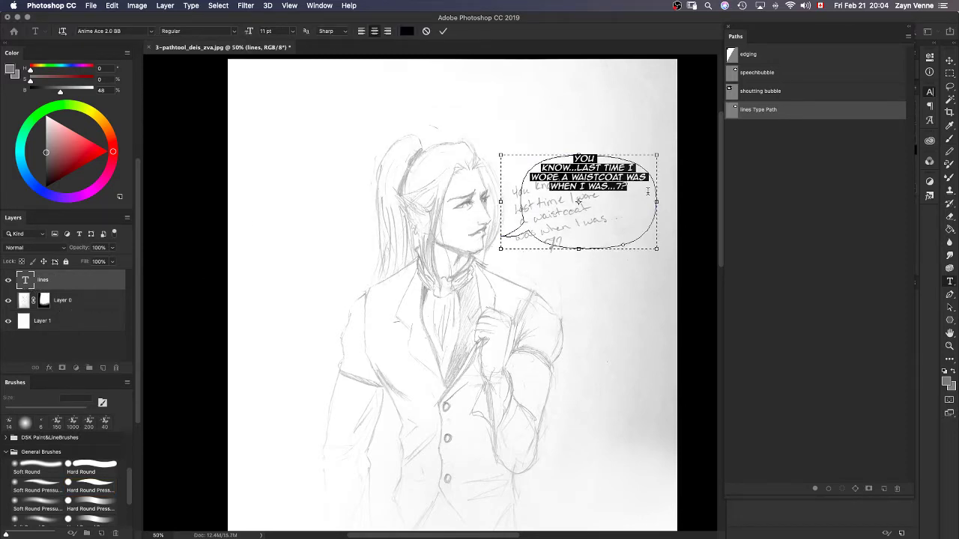
pyautogui.click(294, 187)
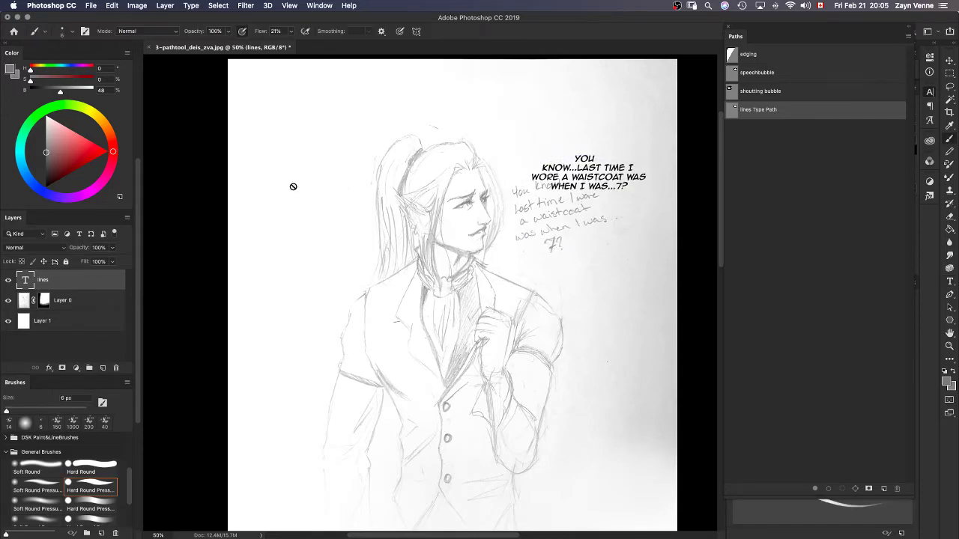
# Change the blend mode of the sketch layer, Layer 0, to Multiply.
pyautogui.click(25, 322)
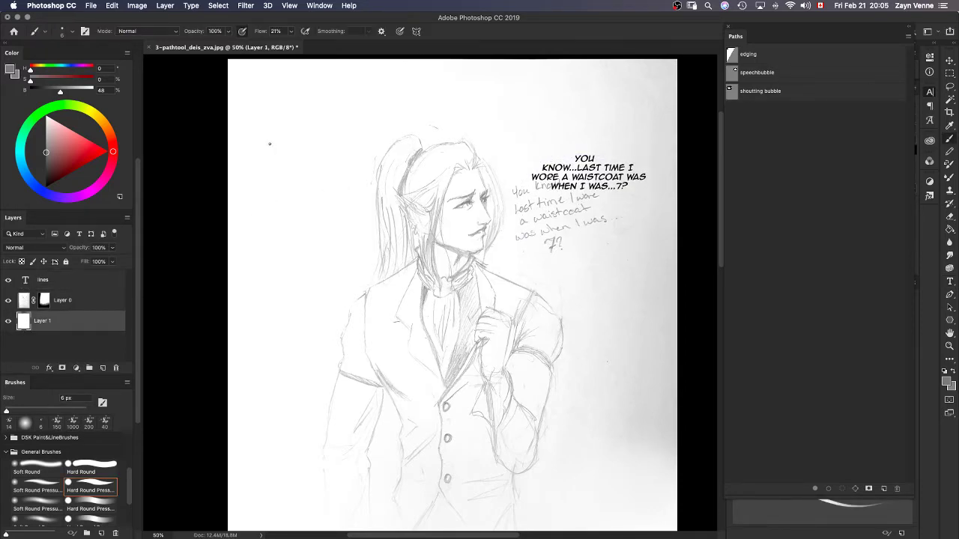
pyautogui.click(27, 303)
pyautogui.click(40, 247)
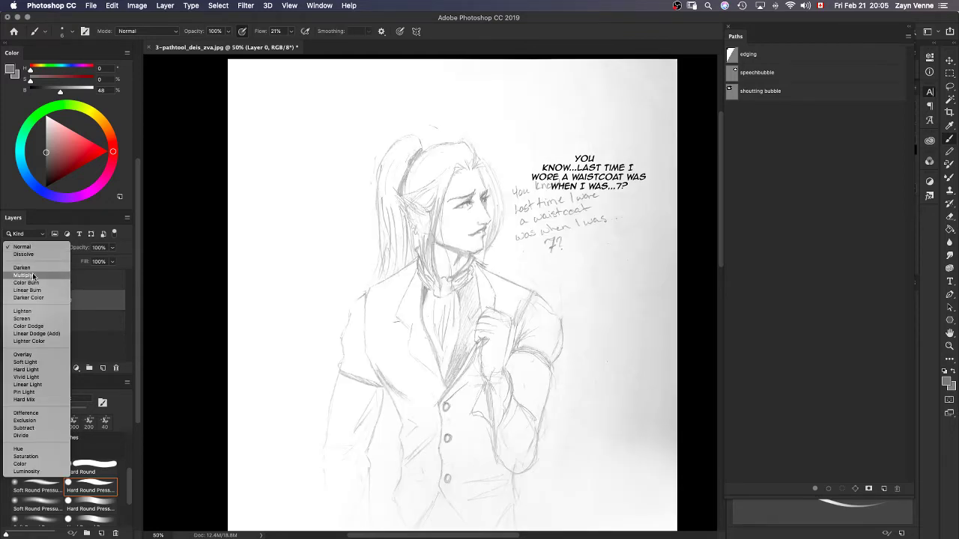
pyautogui.click(31, 275)
# Handwrite an underlined "BRB" on Layer 1 in the empty area beside the character's ponytail.
pyautogui.click(25, 325)
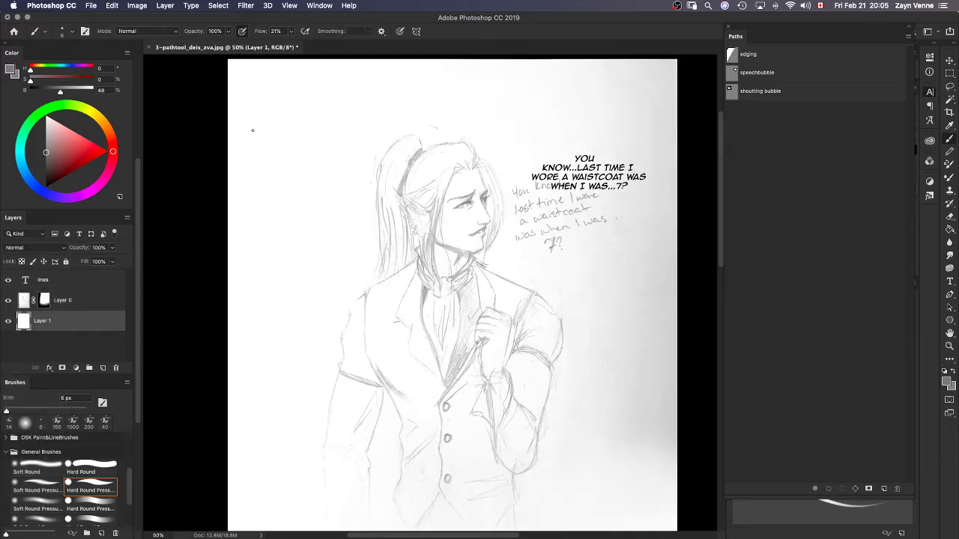
pyautogui.moveTo(253, 130)
pyautogui.mouseDown()
pyautogui.moveTo(268, 160)
pyautogui.moveTo(260, 147)
pyautogui.moveTo(258, 166)
pyautogui.moveTo(336, 105)
pyautogui.moveTo(364, 114)
pyautogui.moveTo(322, 139)
pyautogui.mouseUp()
pyautogui.moveTo(261, 204); pyautogui.dragTo(342, 146)
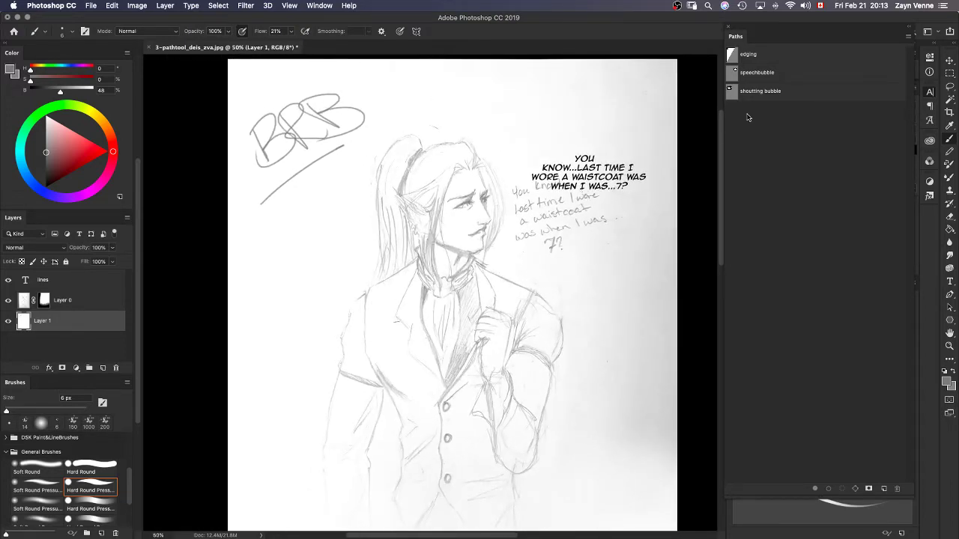
# Show the speechbubble path and compare the listed paths with the lines text layer active and with Layer 0 active.
pyautogui.click(737, 75)
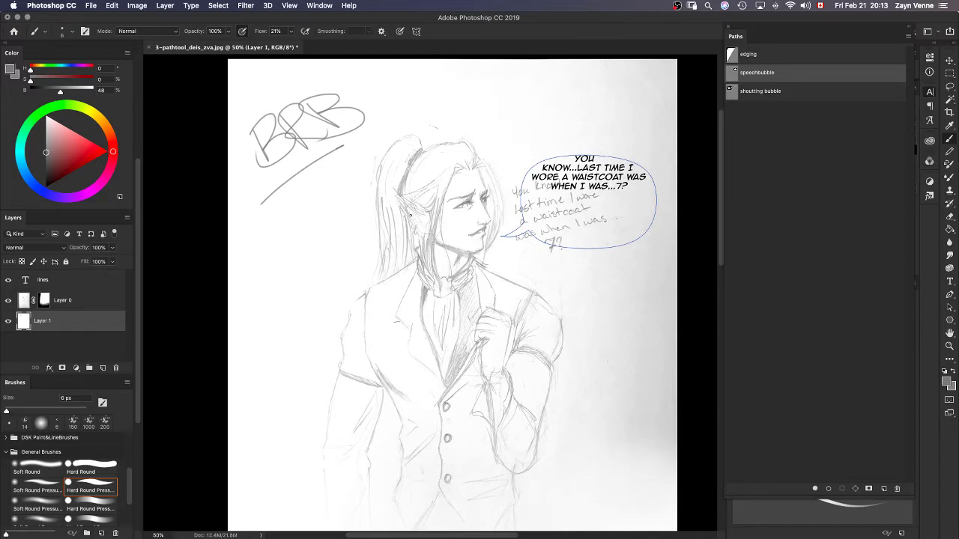
pyautogui.click(26, 283)
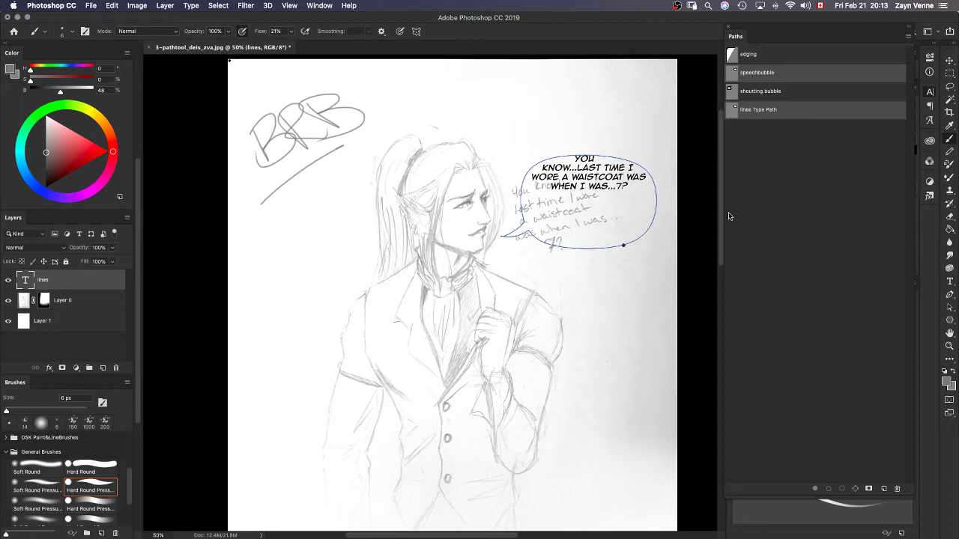
pyautogui.click(97, 302)
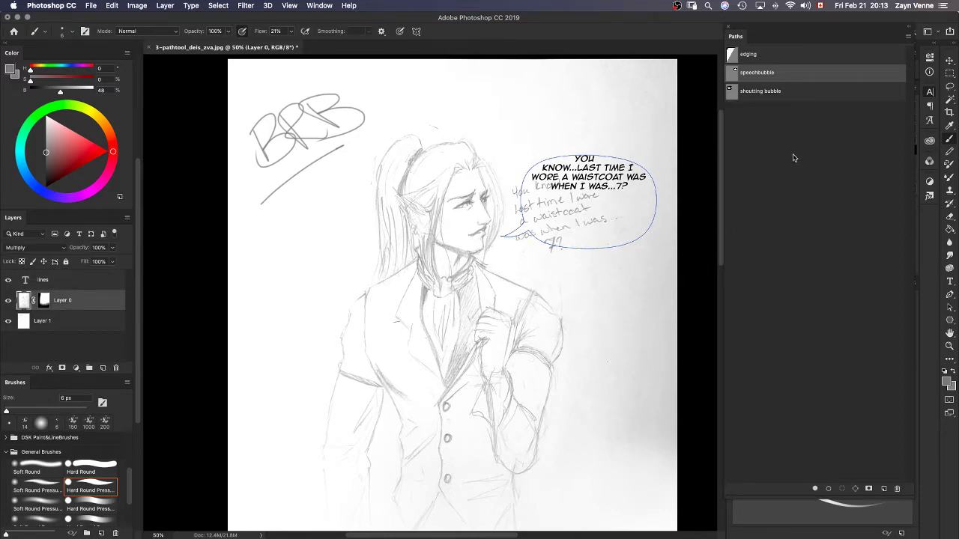
pyautogui.click(75, 280)
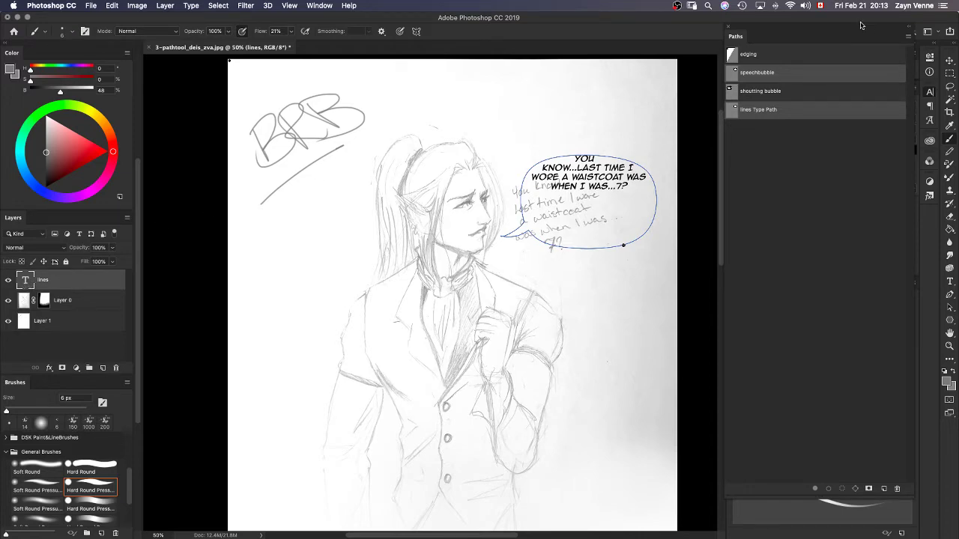
# Open the character settings and preview typefaces on the bubble dialogue, choosing Anime Ace 2.0 BB.
pyautogui.moveTo(885, 29)
pyautogui.mouseDown()
pyautogui.moveTo(821, 28)
pyautogui.moveTo(835, 67)
pyautogui.moveTo(779, 144)
pyautogui.moveTo(809, 39)
pyautogui.moveTo(814, 47)
pyautogui.mouseUp()
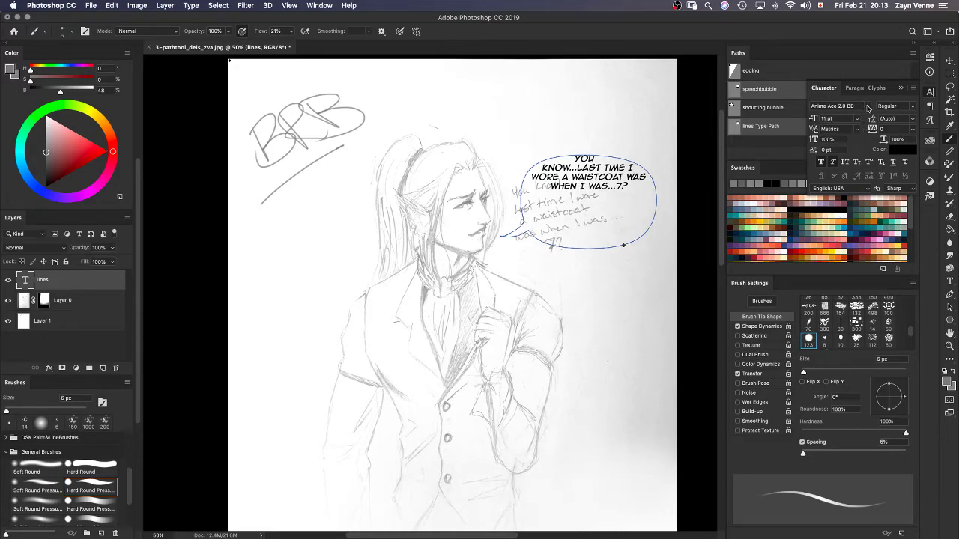
pyautogui.click(834, 110)
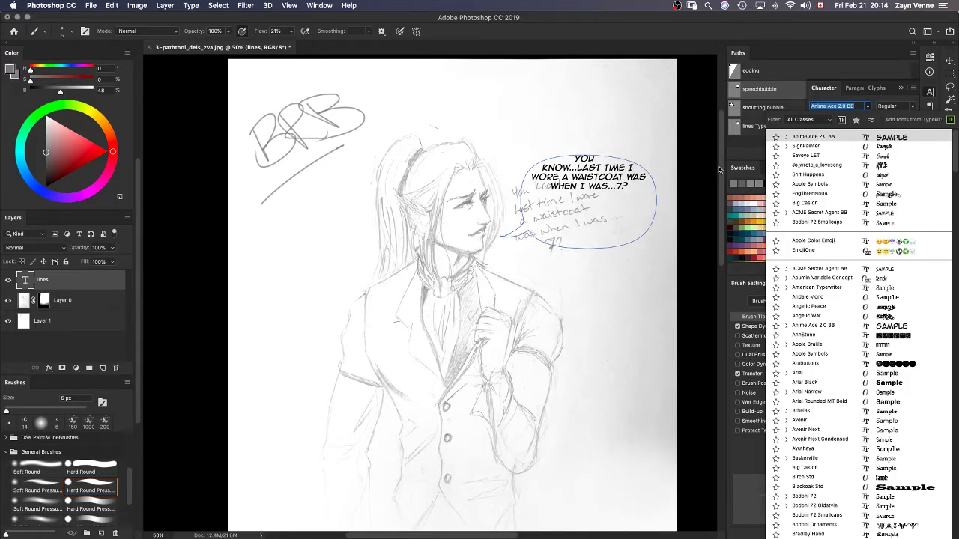
pyautogui.click(719, 170)
pyautogui.moveTo(720, 169); pyautogui.dragTo(719, 249)
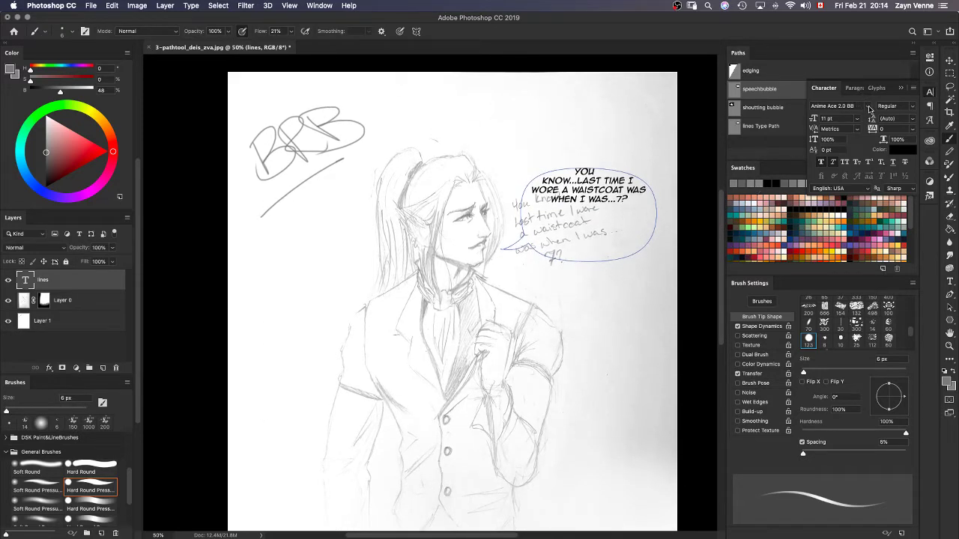
pyautogui.click(868, 106)
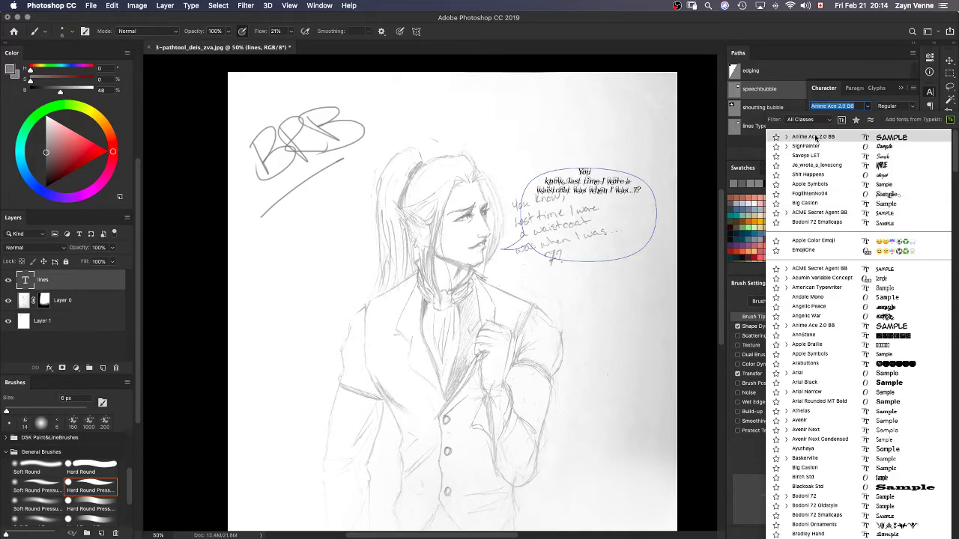
pyautogui.click(836, 139)
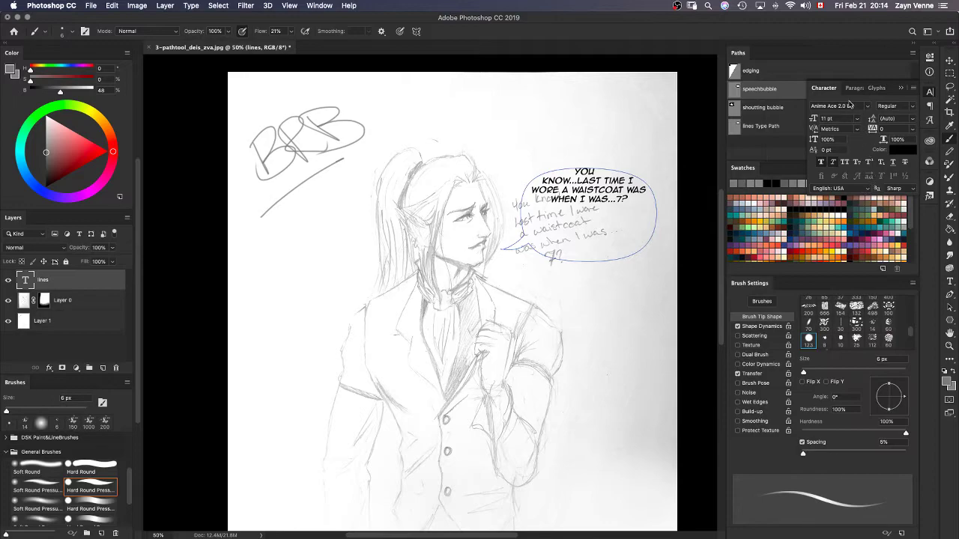
pyautogui.click(866, 107)
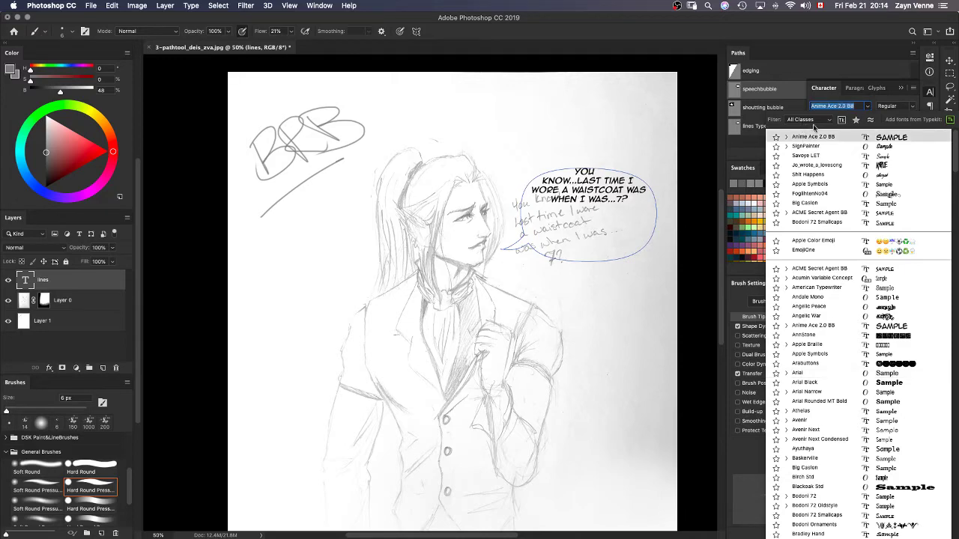
pyautogui.click(818, 139)
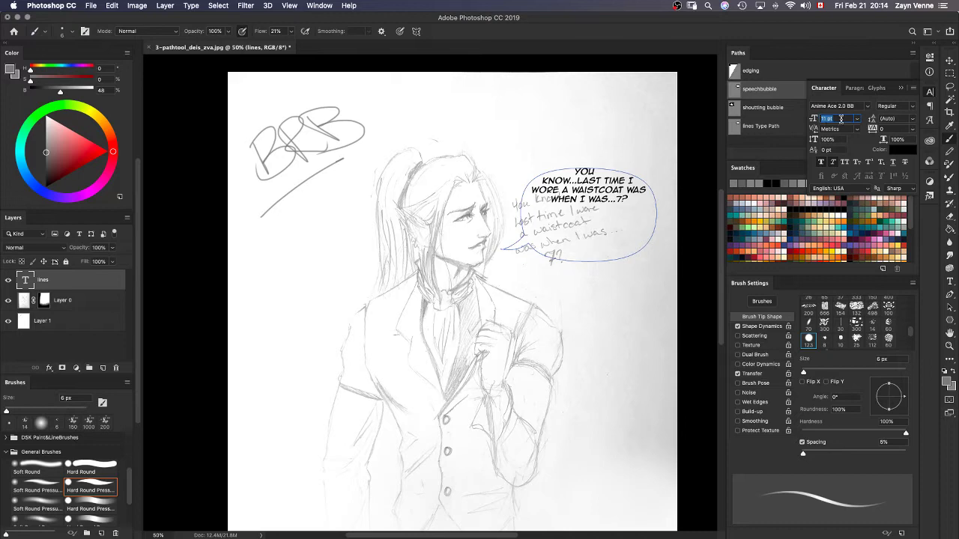
# Try the bubble dialogue at 15 pt and settle on a font size of 14 pt.
pyautogui.moveTo(839, 120); pyautogui.dragTo(822, 118)
pyautogui.write('15')
pyautogui.press('Return')
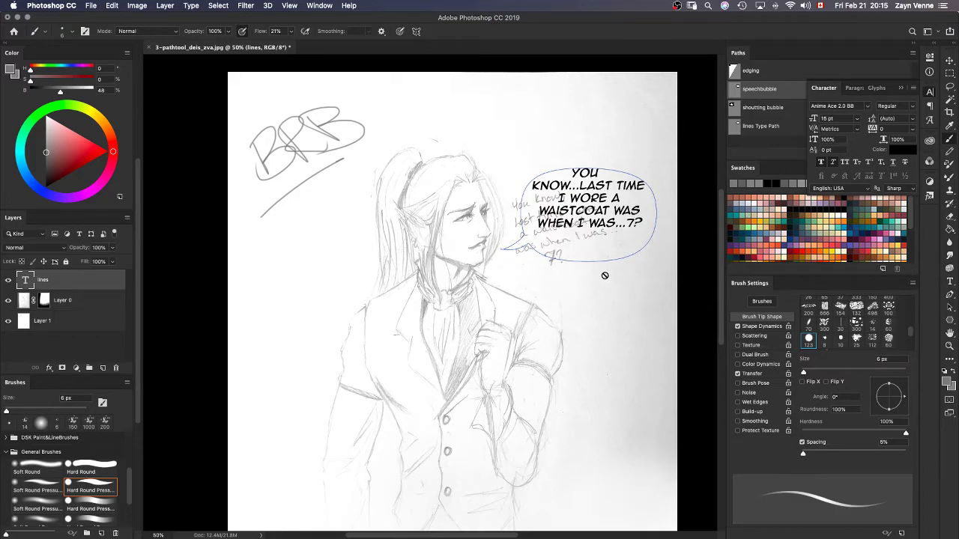
pyautogui.click(858, 121)
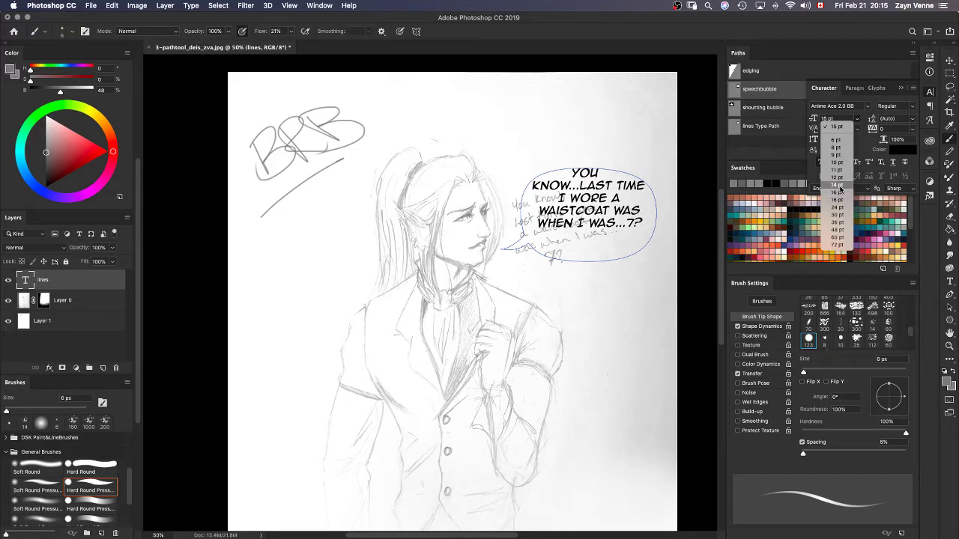
pyautogui.click(837, 184)
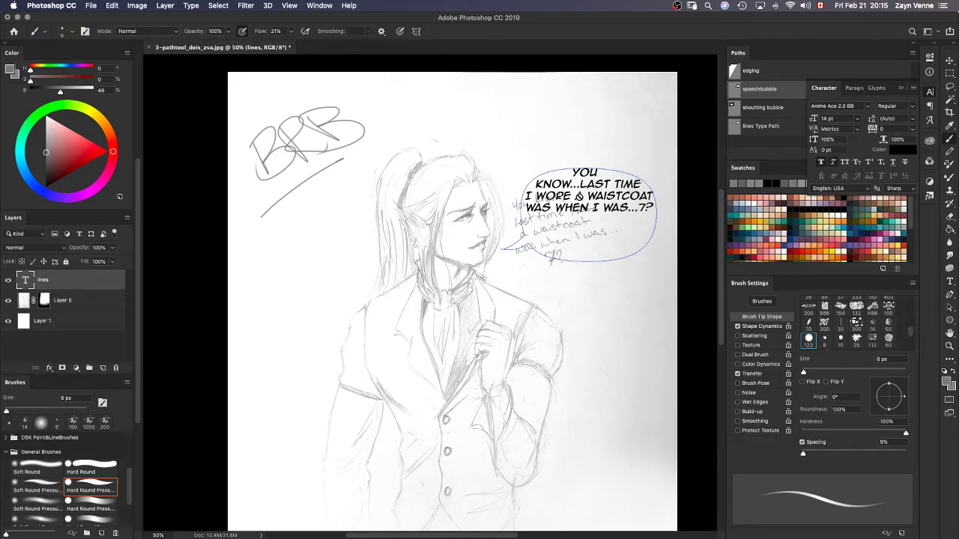
# Rasterize the lines text layer holding the bubble dialogue.
pyautogui.click(579, 198)
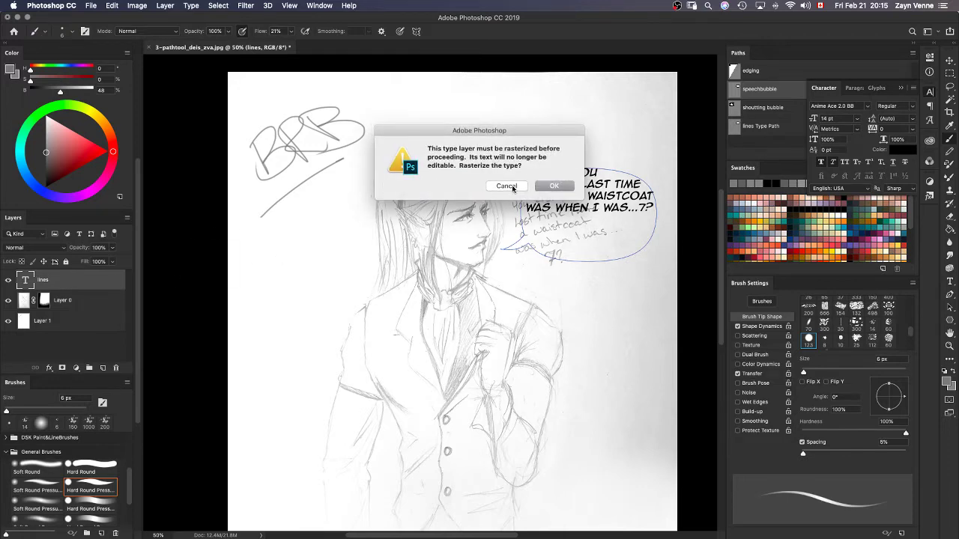
pyautogui.click(506, 186)
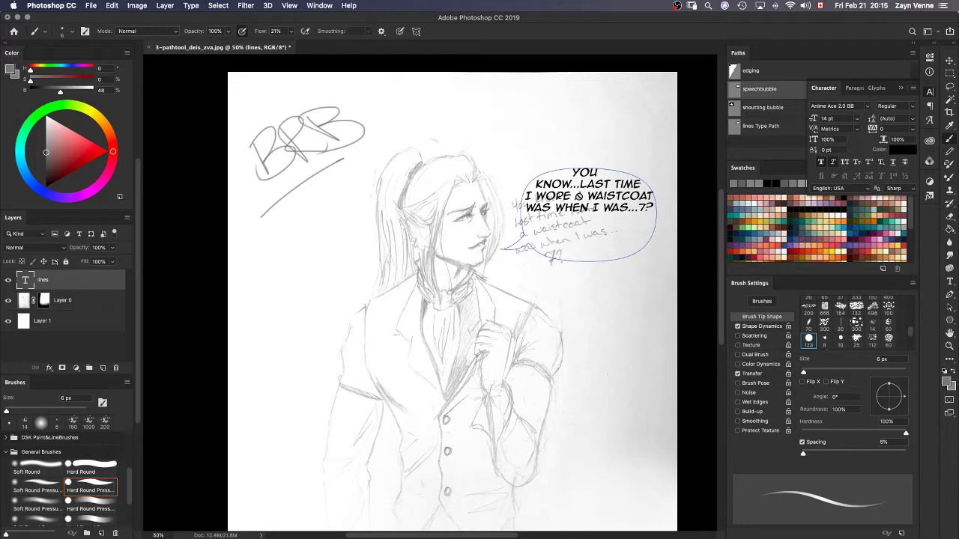
pyautogui.click(593, 229)
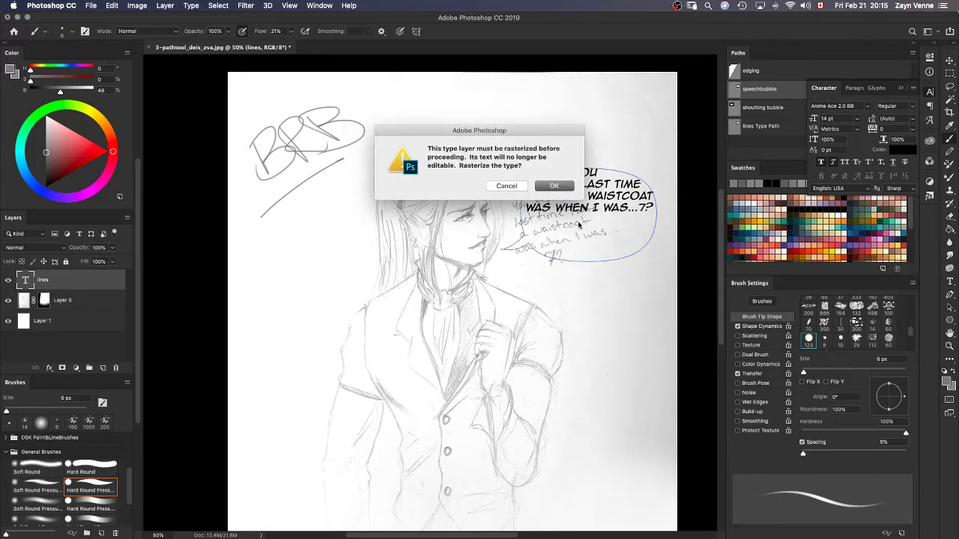
pyautogui.click(554, 186)
pyautogui.press('super+t')
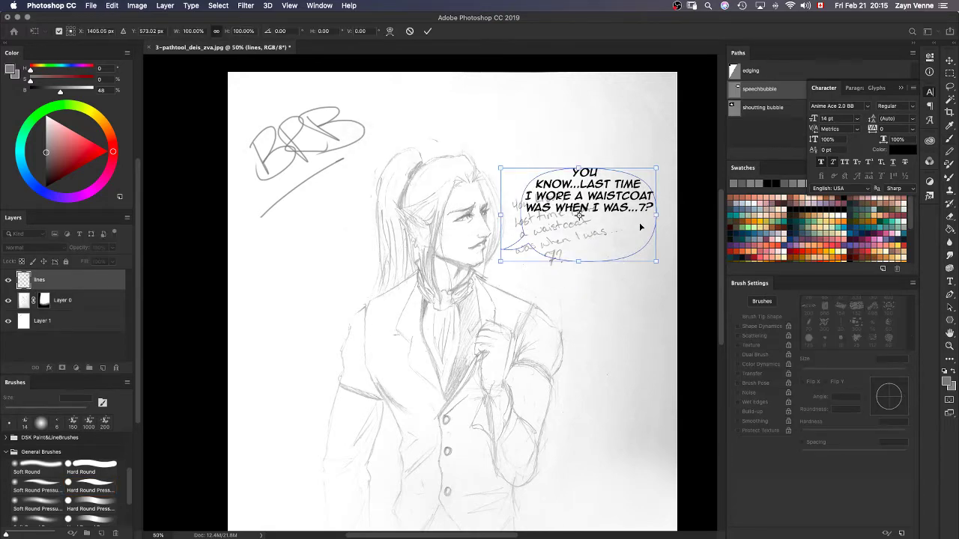
pyautogui.moveTo(655, 261); pyautogui.dragTo(682, 327)
pyautogui.press('Escape')
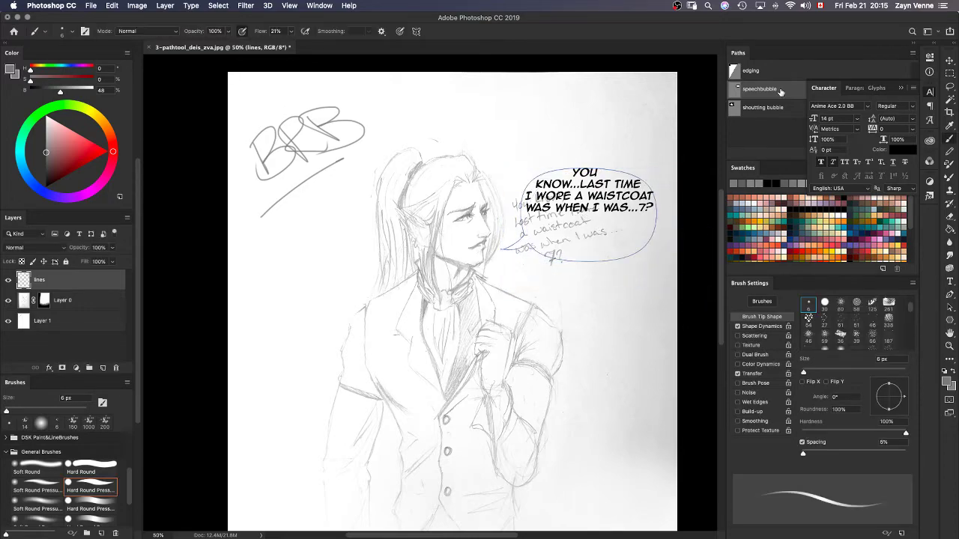
# Deselect the speechbubble path and scale the rasterized dialogue up until it spans the character's face and the canvas's right edge.
pyautogui.click(756, 135)
pyautogui.press('super+t')
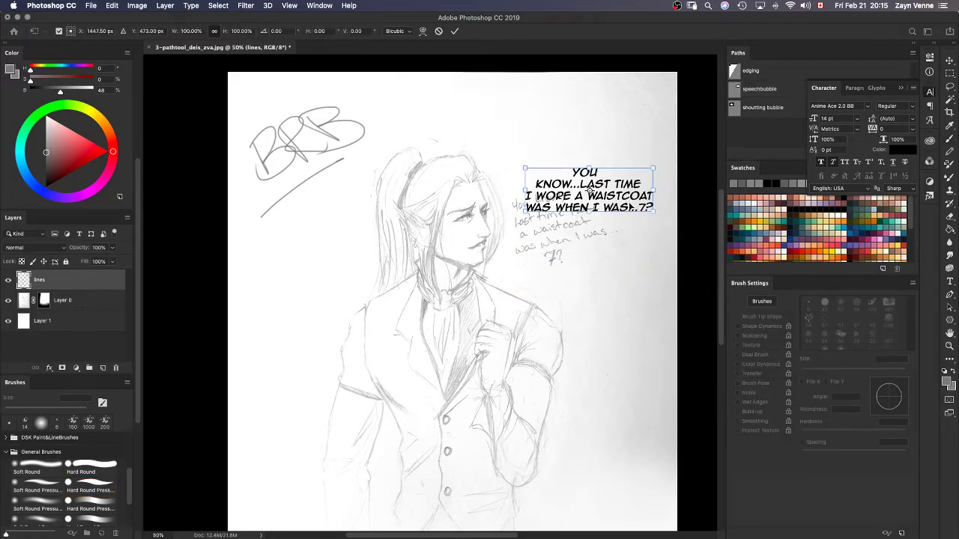
pyautogui.moveTo(654, 211); pyautogui.dragTo(743, 352)
pyautogui.moveTo(555, 225); pyautogui.dragTo(432, 210)
pyautogui.moveTo(650, 265); pyautogui.dragTo(690, 281)
pyautogui.press('Return')
pyautogui.press('b')
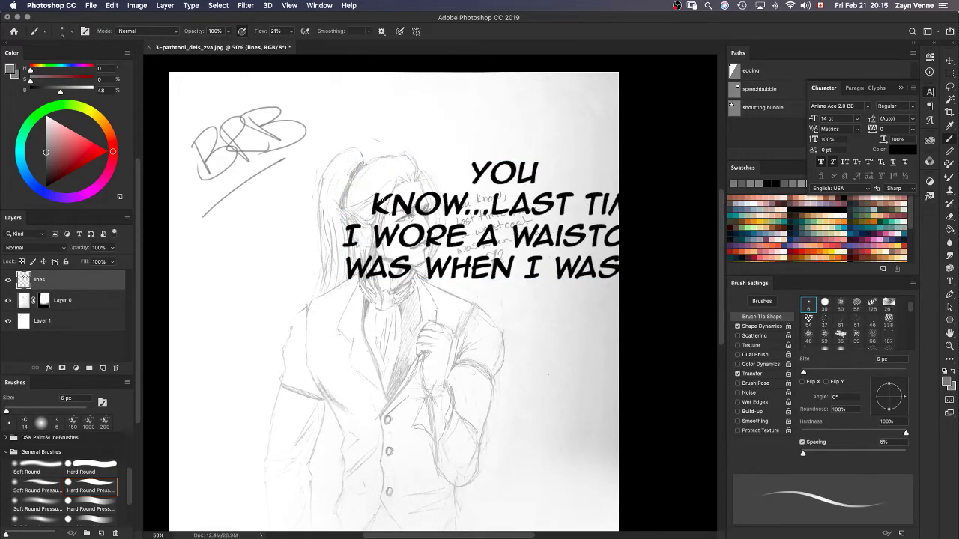
# Scale the rasterized dialogue up a second time so it covers the character's face and chest.
pyautogui.press('super+t')
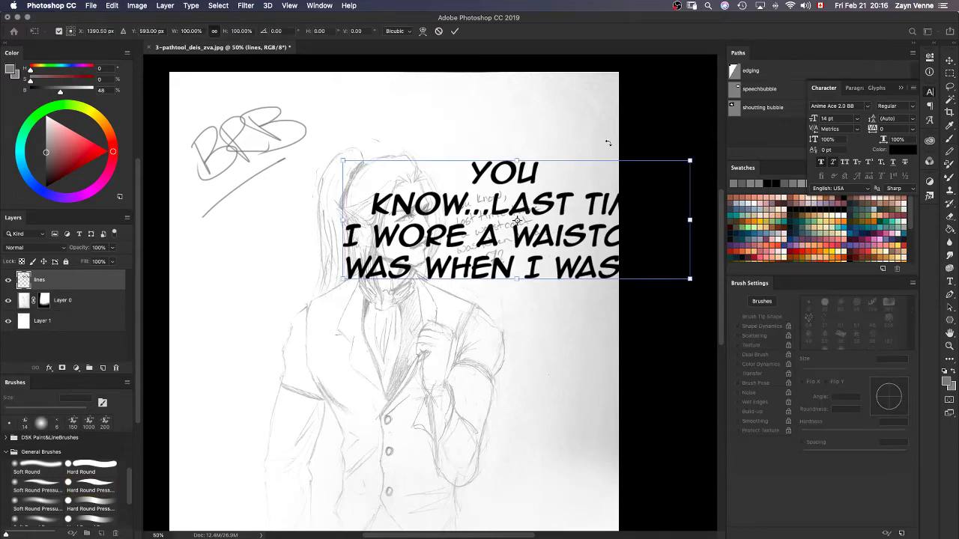
pyautogui.moveTo(691, 158)
pyautogui.mouseDown()
pyautogui.moveTo(718, 113)
pyautogui.moveTo(765, 102)
pyautogui.mouseUp()
pyautogui.moveTo(493, 210)
pyautogui.mouseDown()
pyautogui.moveTo(369, 323)
pyautogui.moveTo(343, 331)
pyautogui.mouseUp()
pyautogui.moveTo(619, 246); pyautogui.dragTo(541, 277)
pyautogui.press('Return')
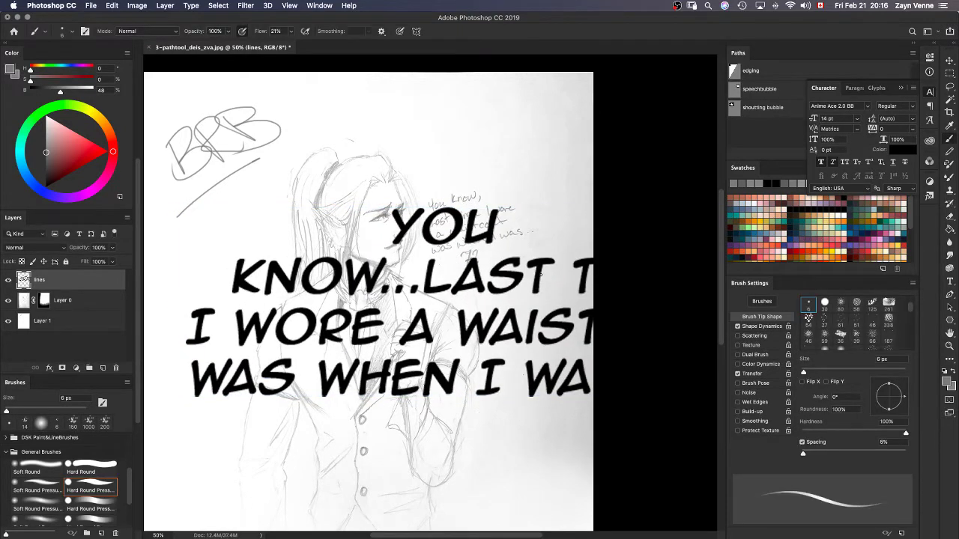
# Lasso the BRB scribble on Layer 1, clear the selected area, and fill it with grey.
pyautogui.click(56, 325)
pyautogui.press('l')
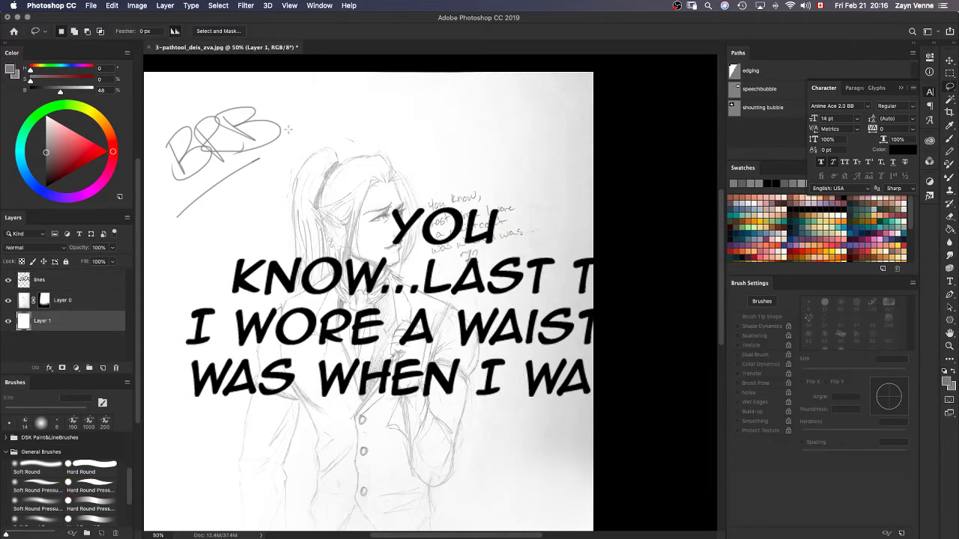
pyautogui.moveTo(289, 98)
pyautogui.mouseDown()
pyautogui.moveTo(227, 80)
pyautogui.moveTo(90, 187)
pyautogui.moveTo(122, 249)
pyautogui.moveTo(242, 225)
pyautogui.moveTo(295, 155)
pyautogui.moveTo(283, 98)
pyautogui.mouseUp()
pyautogui.press('g')
pyautogui.press('x')
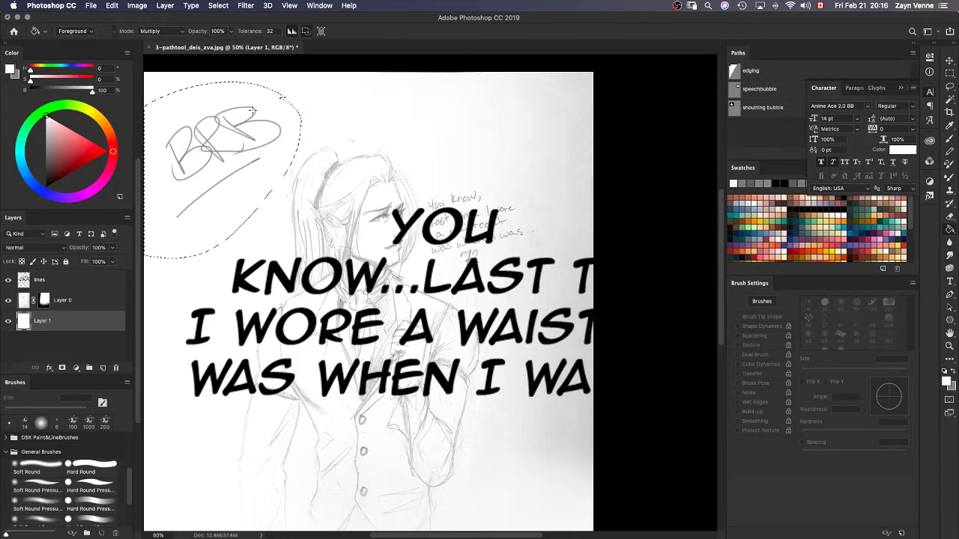
pyautogui.press('Delete')
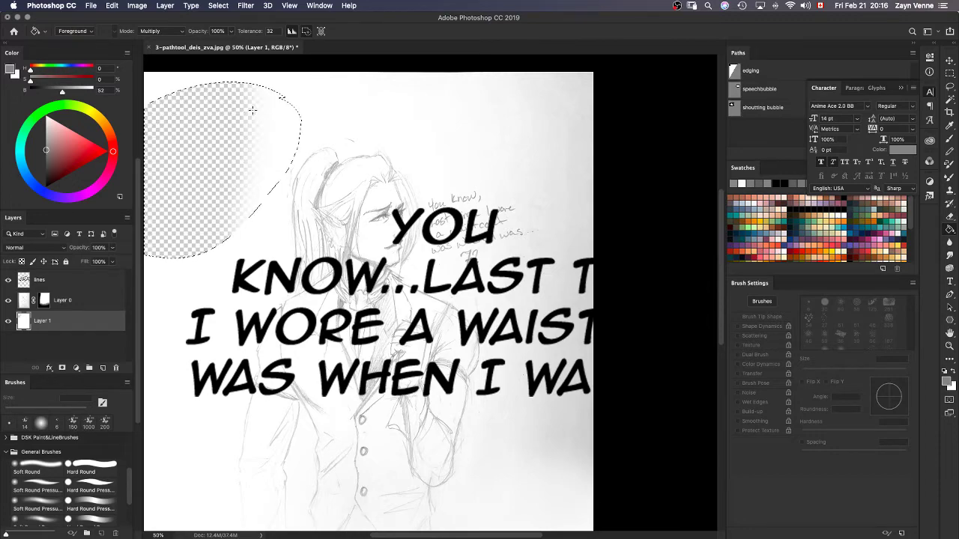
pyautogui.click(227, 187)
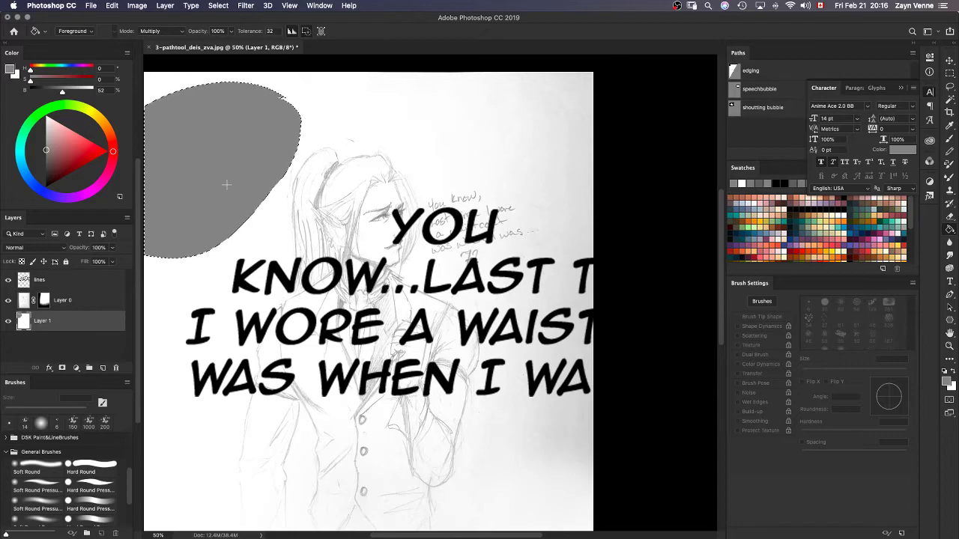
# Clear the grey patch on Layer 1, refill the area with white, and deselect it.
pyautogui.press('x')
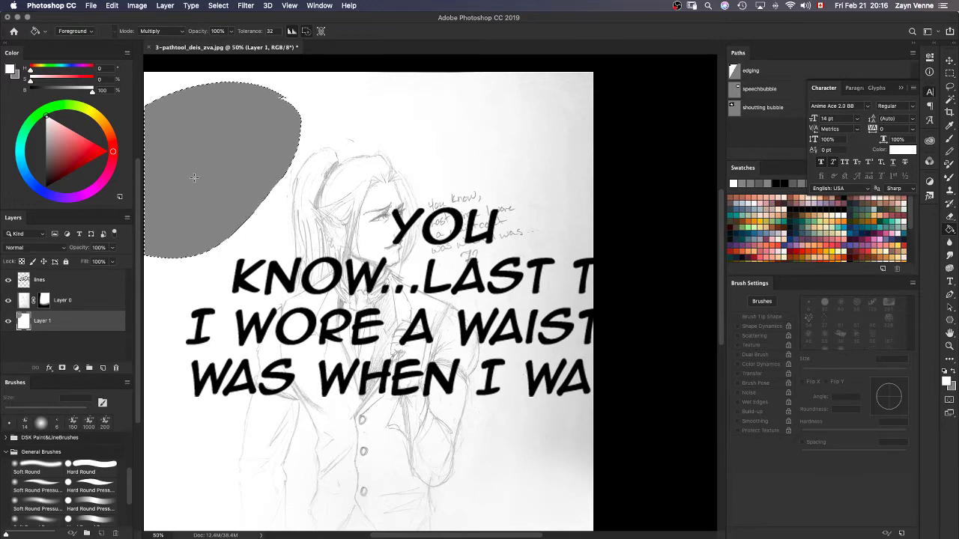
pyautogui.press('Delete')
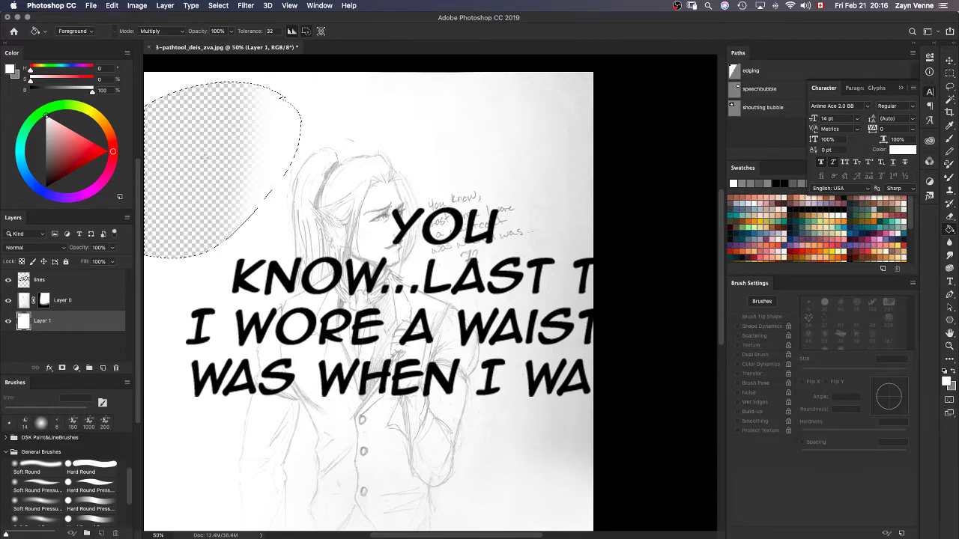
pyautogui.click(196, 196)
pyautogui.press('m')
pyautogui.click(334, 125)
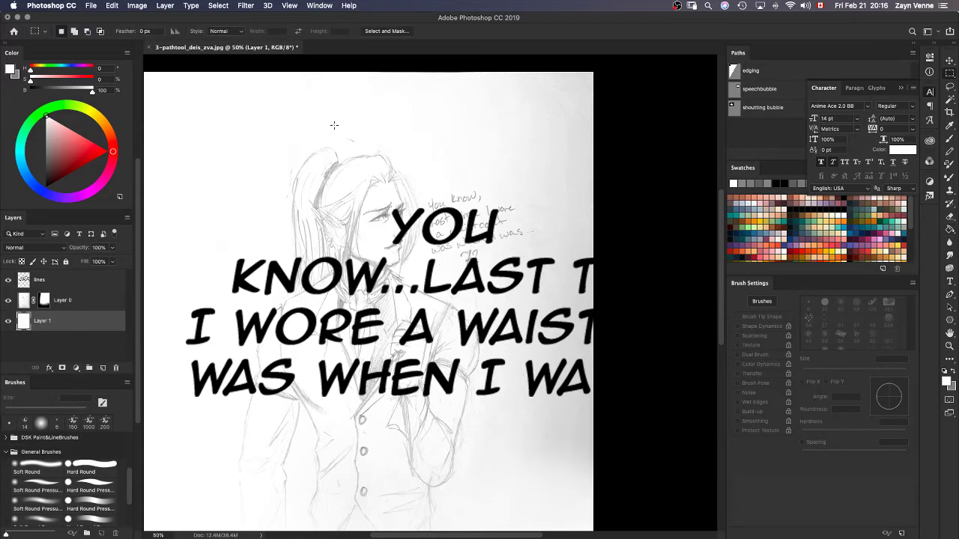
# Reselect and clear the former BRB area on Layer 1, deselect it, and fill the gap with white.
pyautogui.press('g')
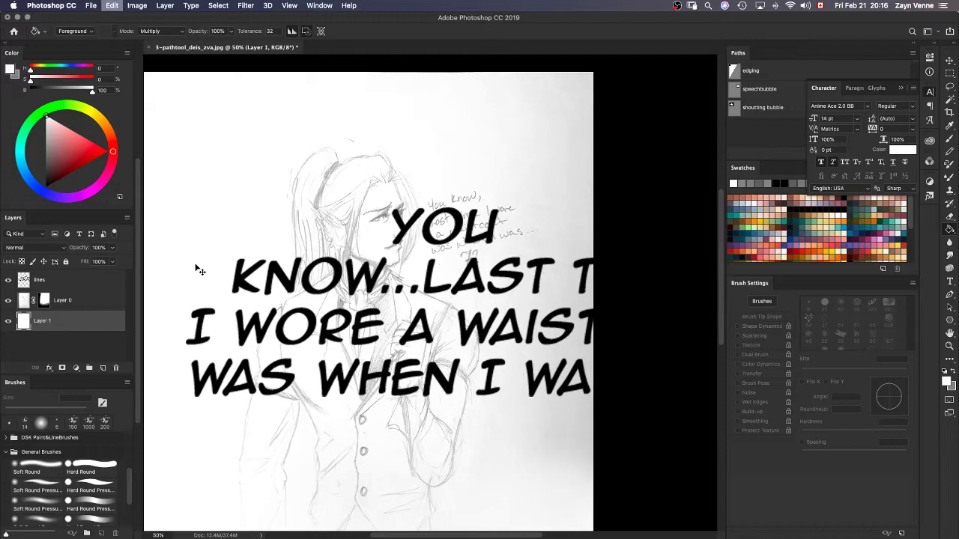
pyautogui.press('super+shift+d')
pyautogui.press('Delete')
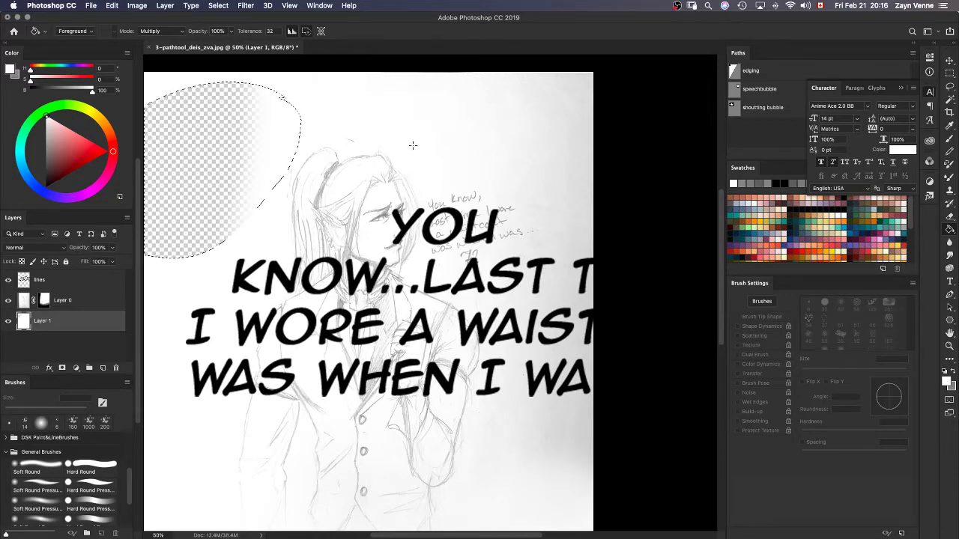
pyautogui.press('m')
pyautogui.press('super+d')
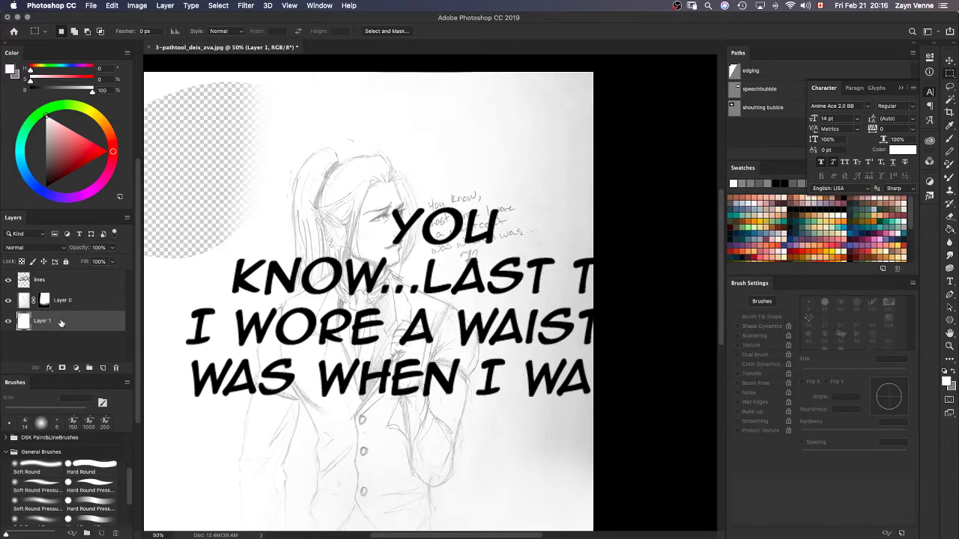
pyautogui.press('g')
pyautogui.click(200, 238)
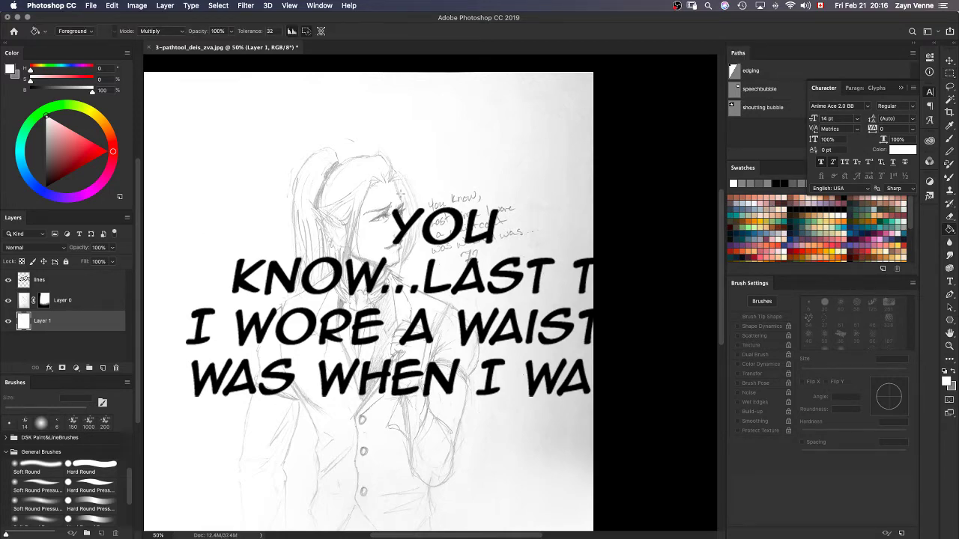
pyautogui.press('k')
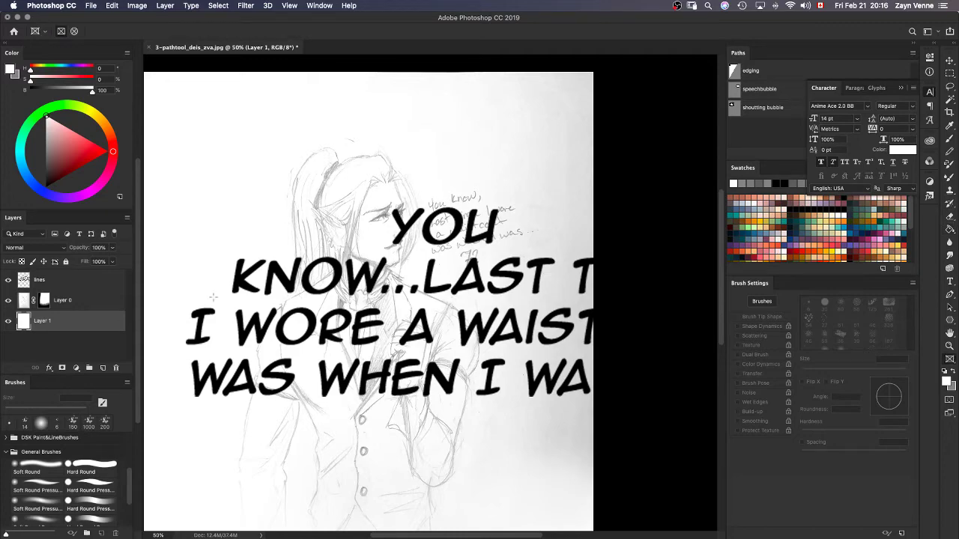
pyautogui.click(60, 283)
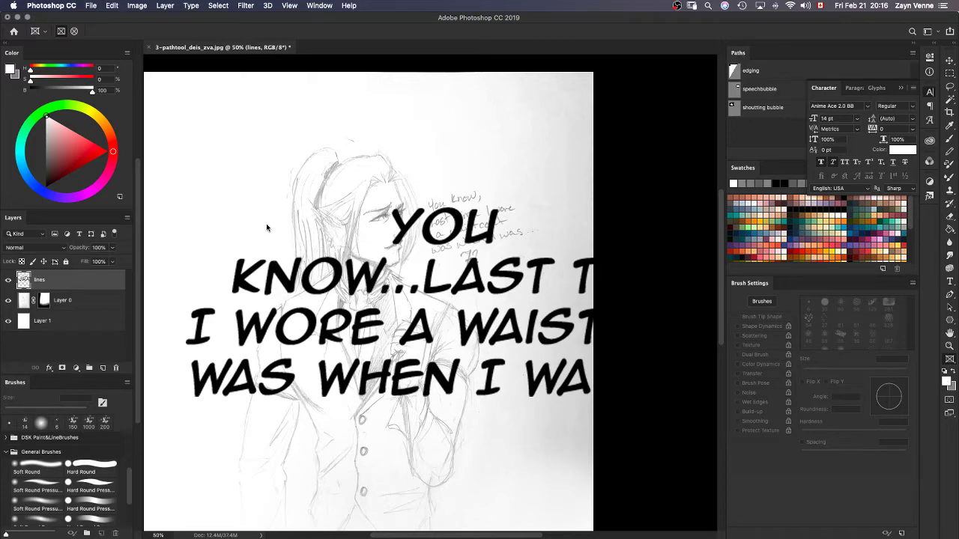
# Undo the scribble cleanup, the dialogue scaling and the rasterizing, back to the editable 14 pt text in the speech bubble.
pyautogui.press('super+z')
pyautogui.press('super+z')
pyautogui.press('super+z')
pyautogui.press('super+z')
pyautogui.press('super+z')
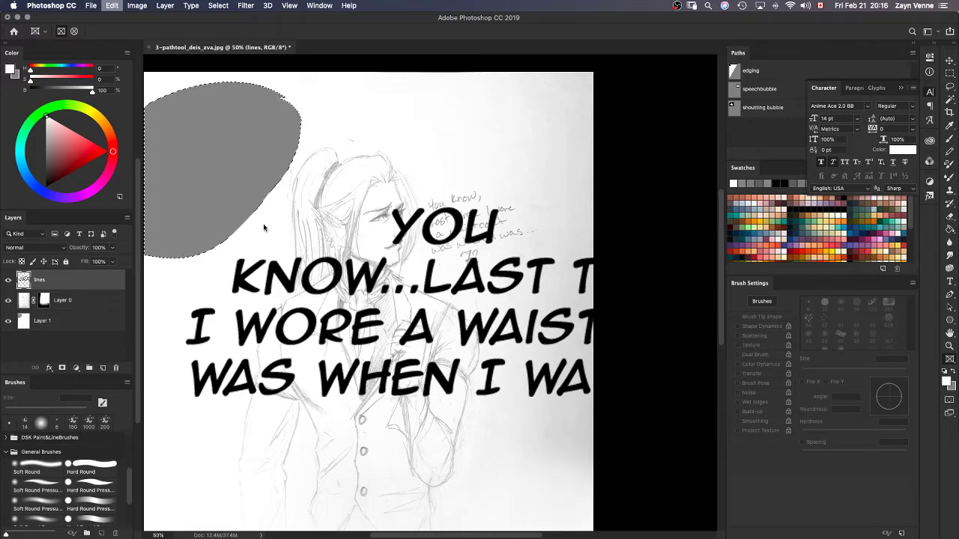
pyautogui.press('super+z')
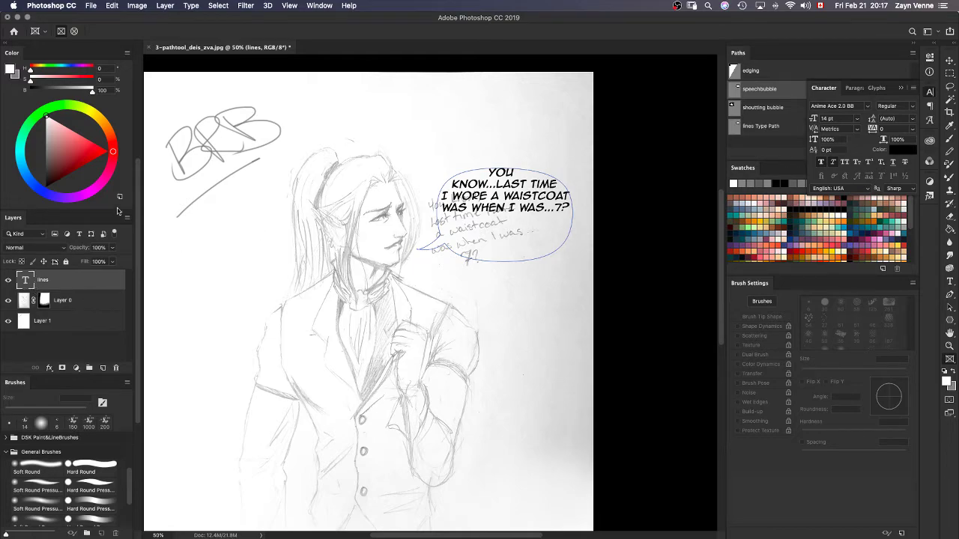
# Lasso the BRB scribble on Layer 1.
pyautogui.click(46, 327)
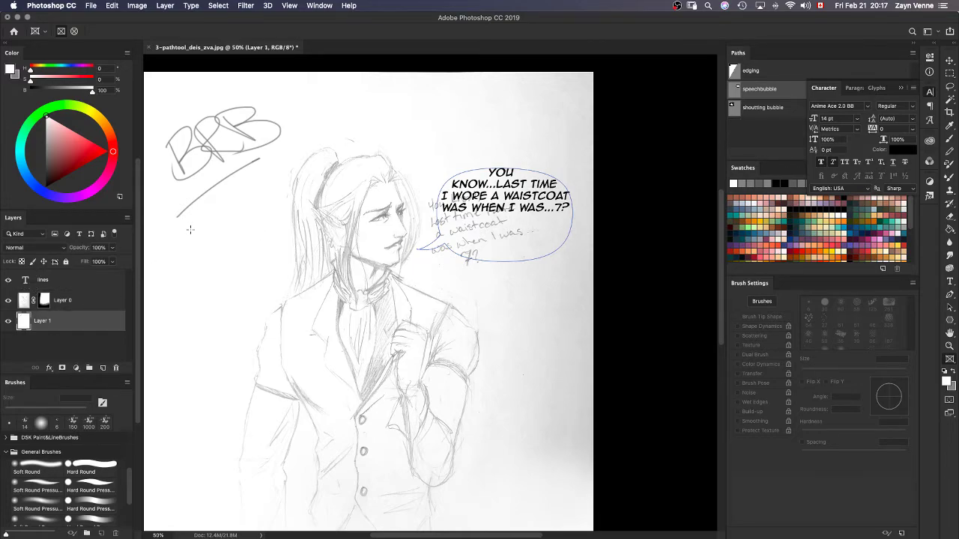
pyautogui.press('l')
pyautogui.moveTo(180, 238)
pyautogui.mouseDown()
pyautogui.moveTo(332, 75)
pyautogui.moveTo(142, 236)
pyautogui.mouseUp()
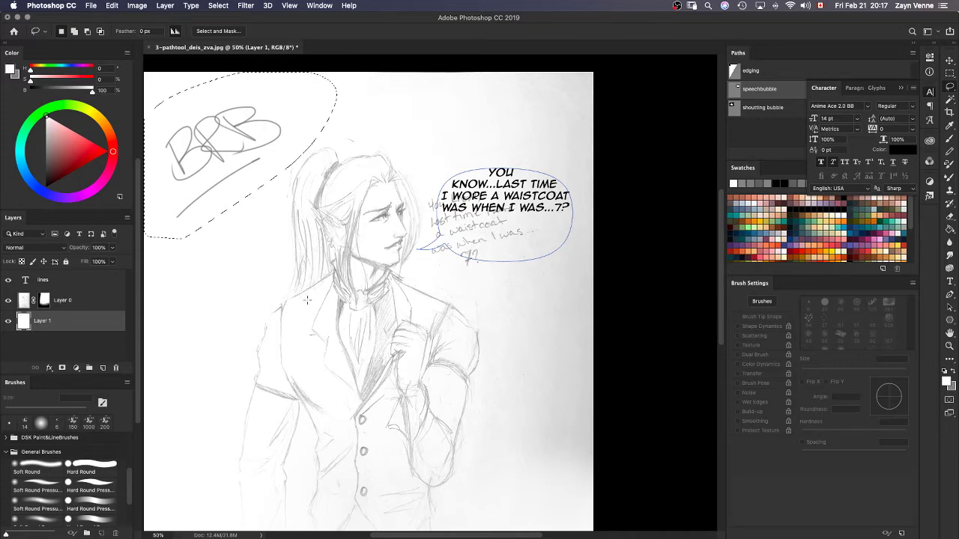
pyautogui.press('BackSpace')
pyautogui.press('super+d')
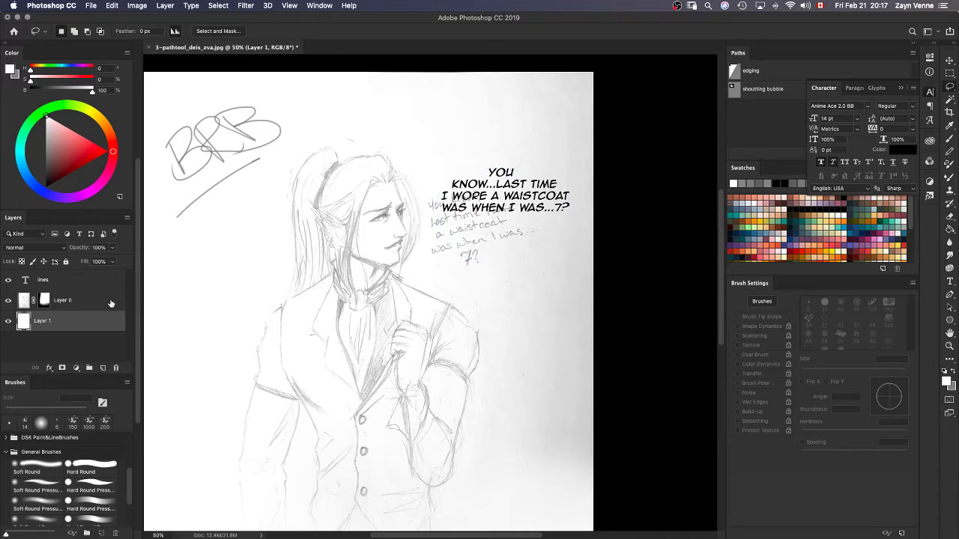
pyautogui.press('super+z')
pyautogui.press('super+z')
# Deselect the speechbubble path, clear the lassoed BRB scribble from Layer 1, and fill the gap with white.
pyautogui.click(759, 133)
pyautogui.press('BackSpace')
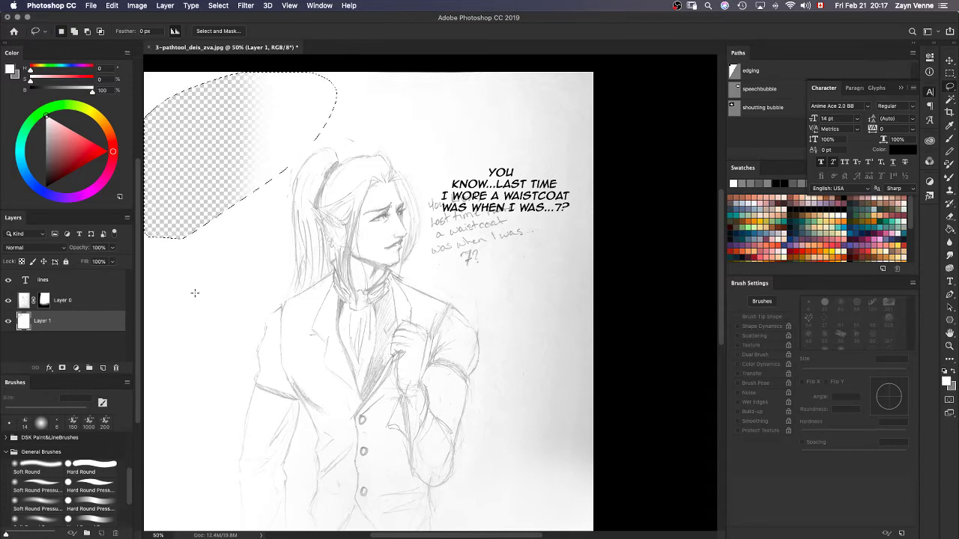
pyautogui.press('m')
pyautogui.click(197, 288)
pyautogui.press('g')
pyautogui.click(221, 173)
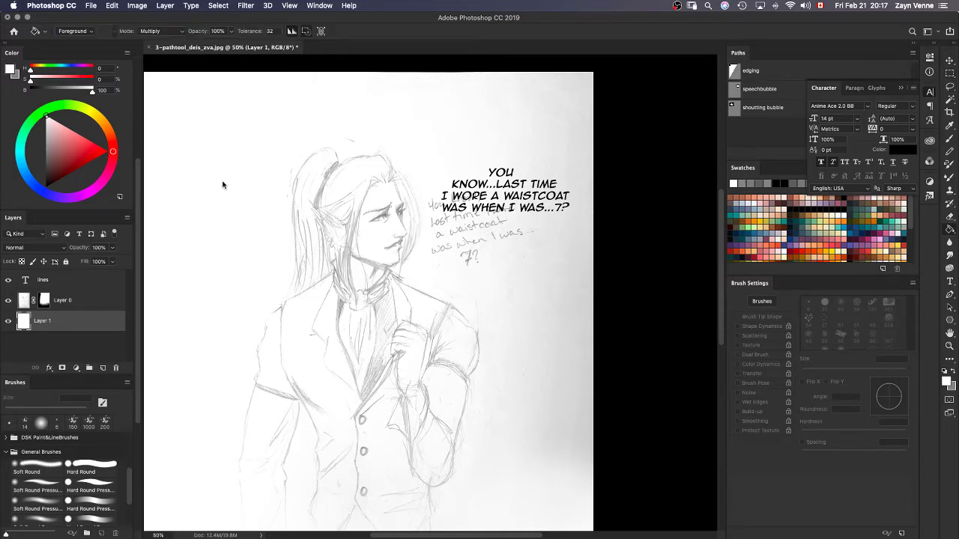
# Try scaling the editable lines text up across the character's face and chest to 52.56 pt, and undo the scaling.
pyautogui.press('l')
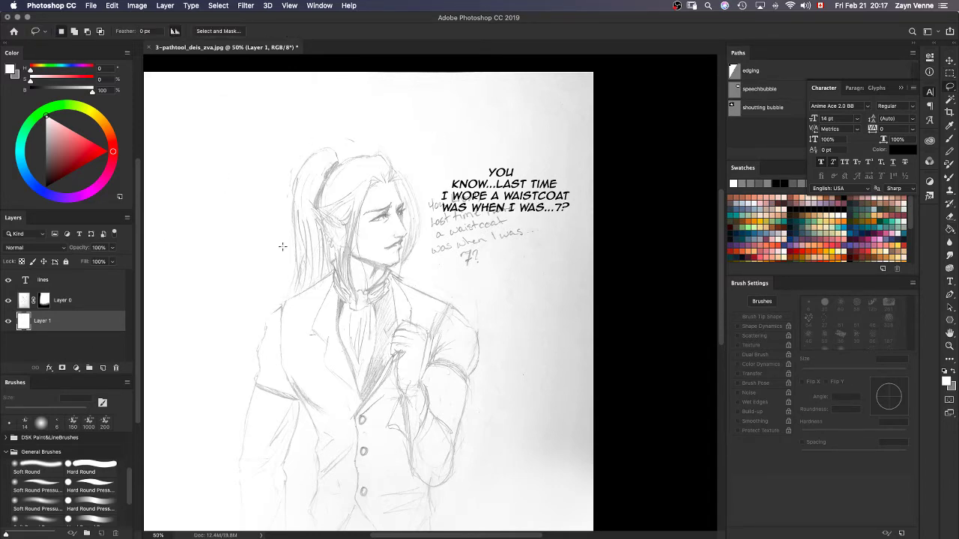
pyautogui.click(26, 283)
pyautogui.hotkey('ctrl', 'v')
pyautogui.hotkey('ctrl', 't')
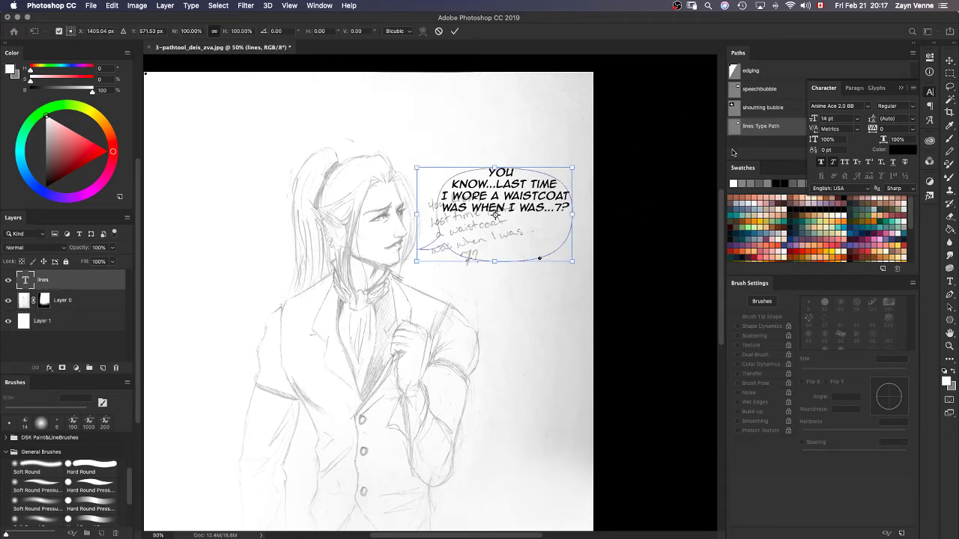
pyautogui.moveTo(572, 261); pyautogui.dragTo(358, 299)
pyautogui.moveTo(507, 207); pyautogui.dragTo(690, 95)
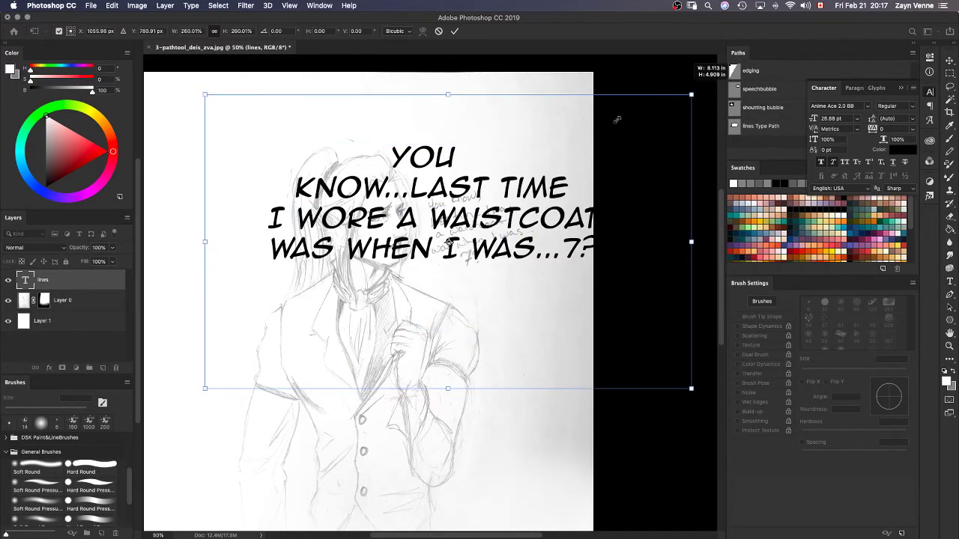
pyautogui.moveTo(548, 185); pyautogui.dragTo(466, 352)
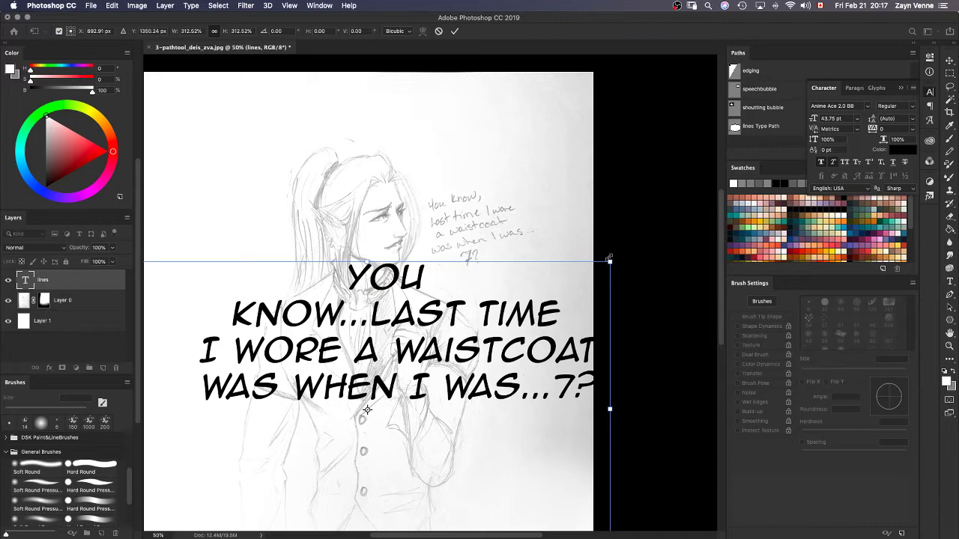
pyautogui.moveTo(614, 249); pyautogui.dragTo(663, 155)
pyautogui.press('Return')
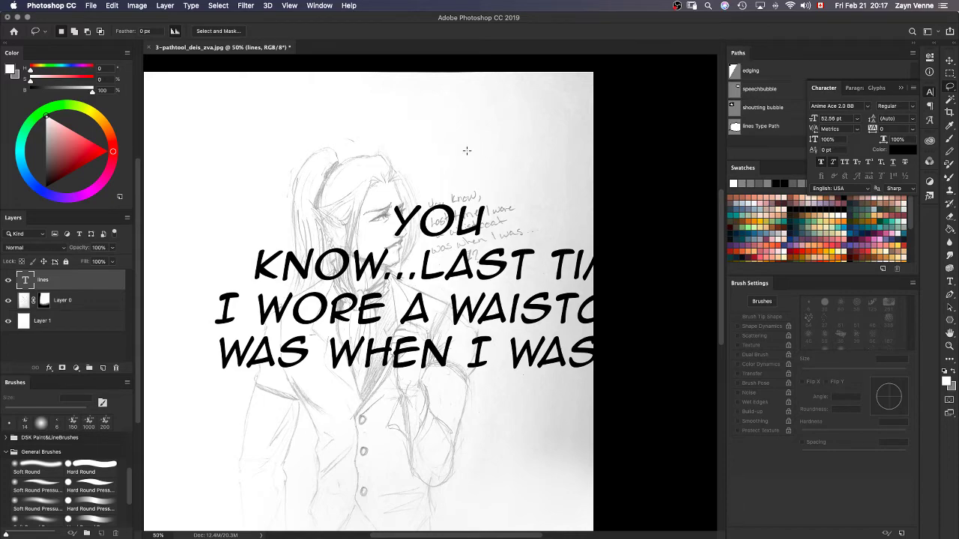
pyautogui.press('super+z')
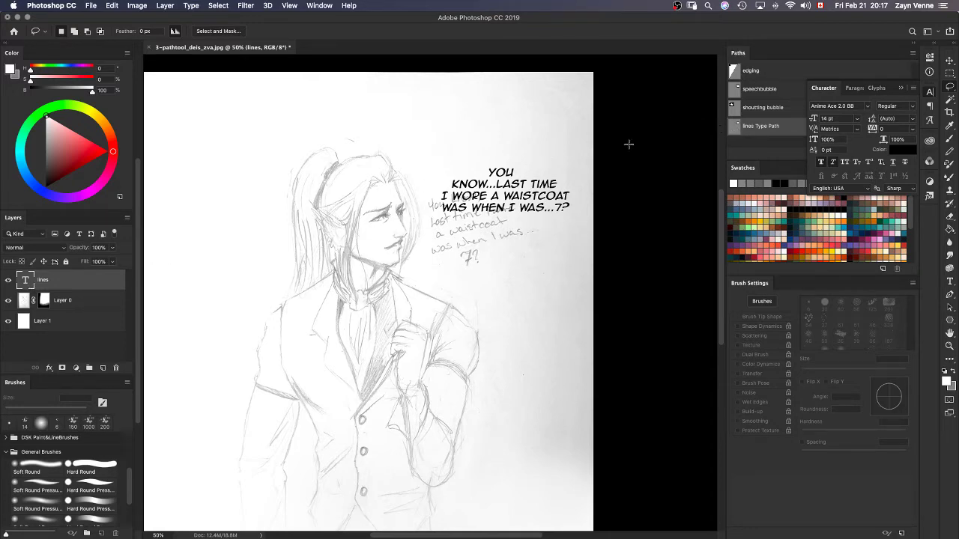
# Select all the bubble dialogue, try leading values of 11 pt and 14 pt, and set the leading to 15 pt.
pyautogui.doubleClick(24, 282)
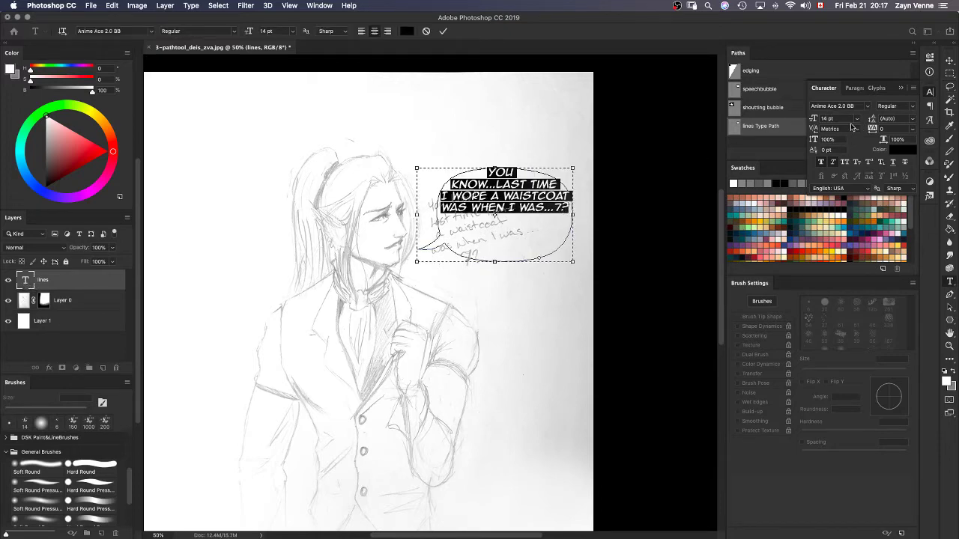
pyautogui.click(912, 118)
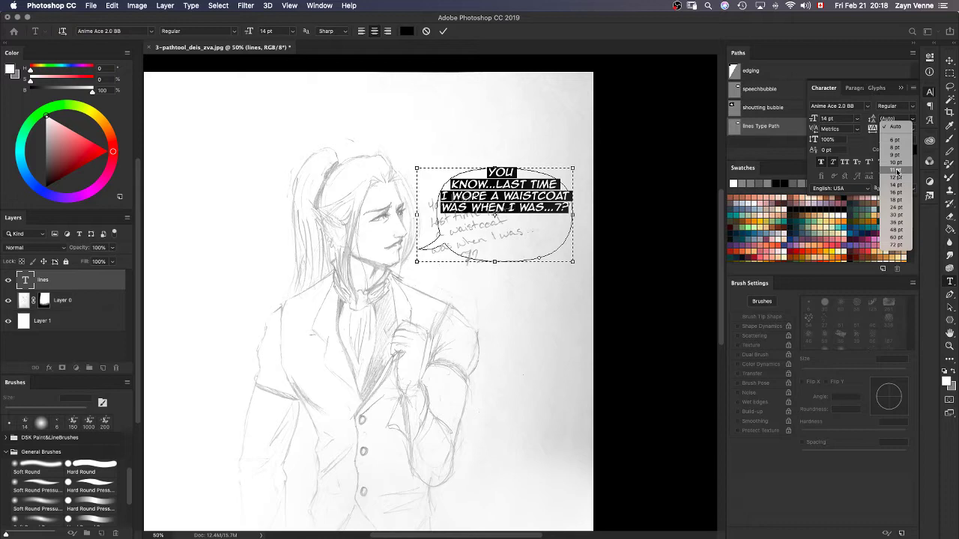
pyautogui.click(896, 170)
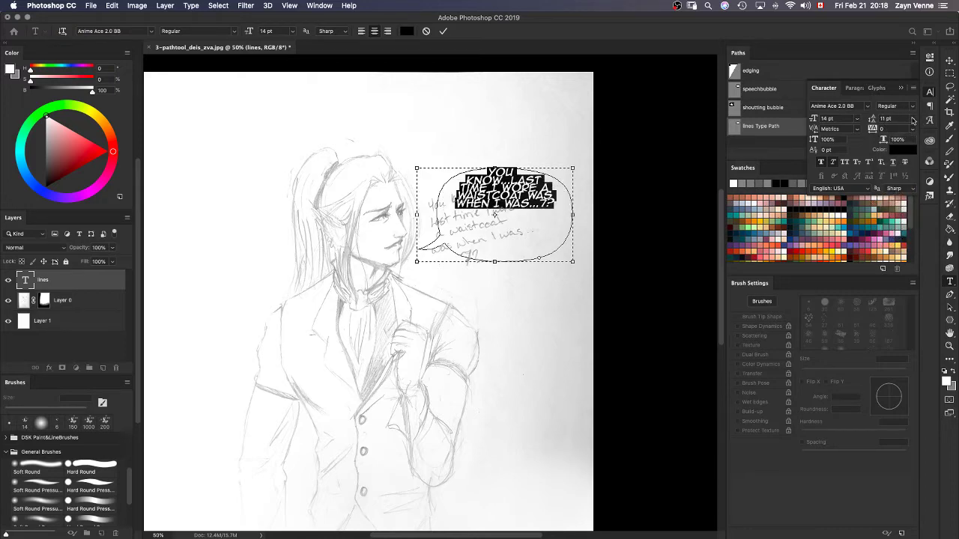
pyautogui.click(911, 120)
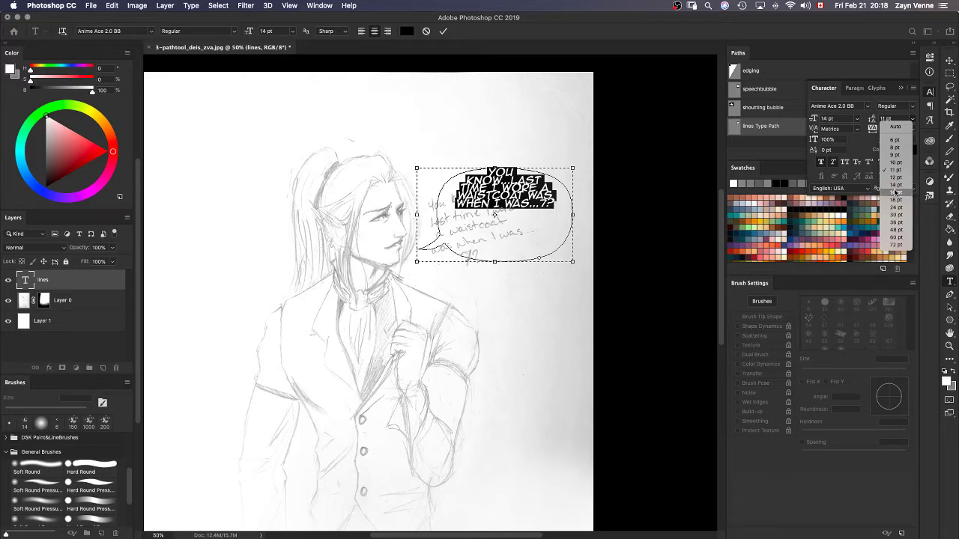
pyautogui.click(896, 187)
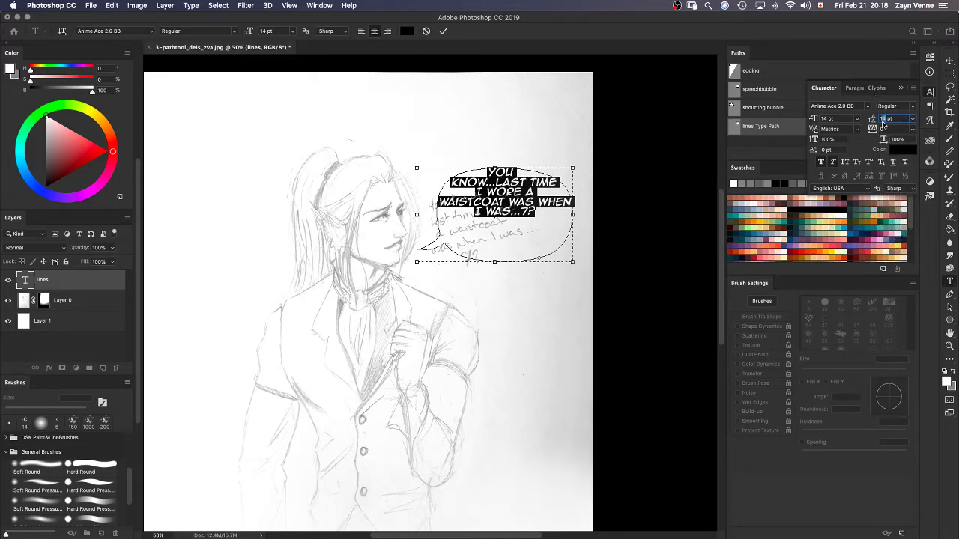
pyautogui.write('15')
pyautogui.press('Return')
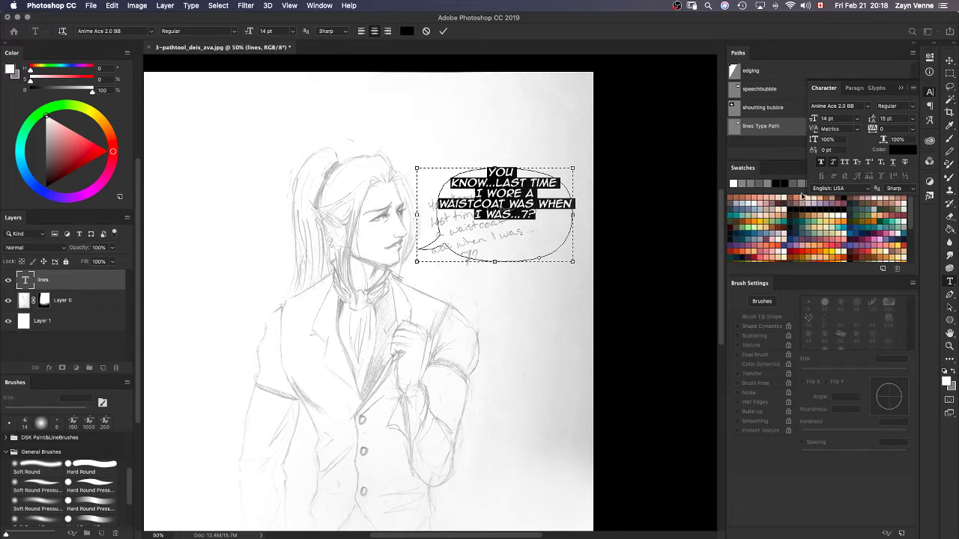
pyautogui.click(859, 131)
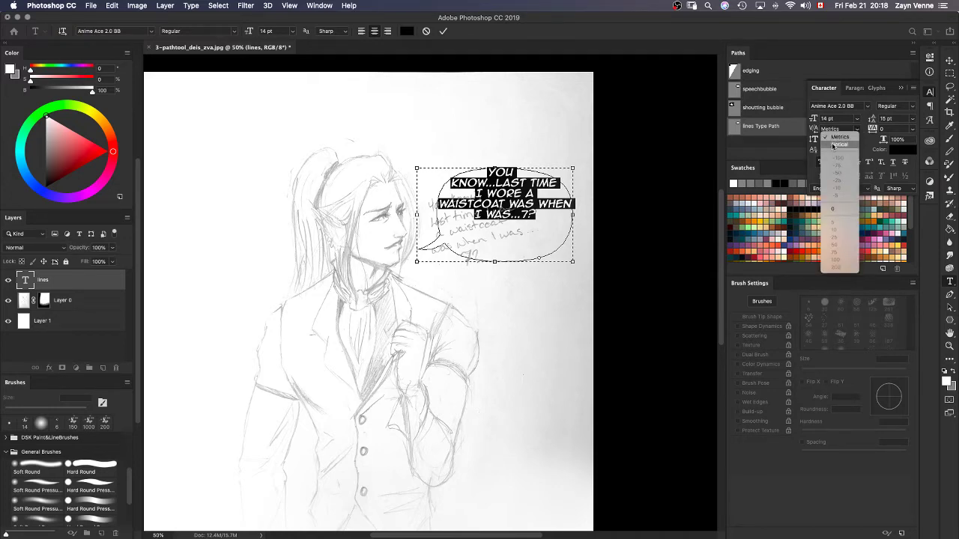
pyautogui.click(914, 132)
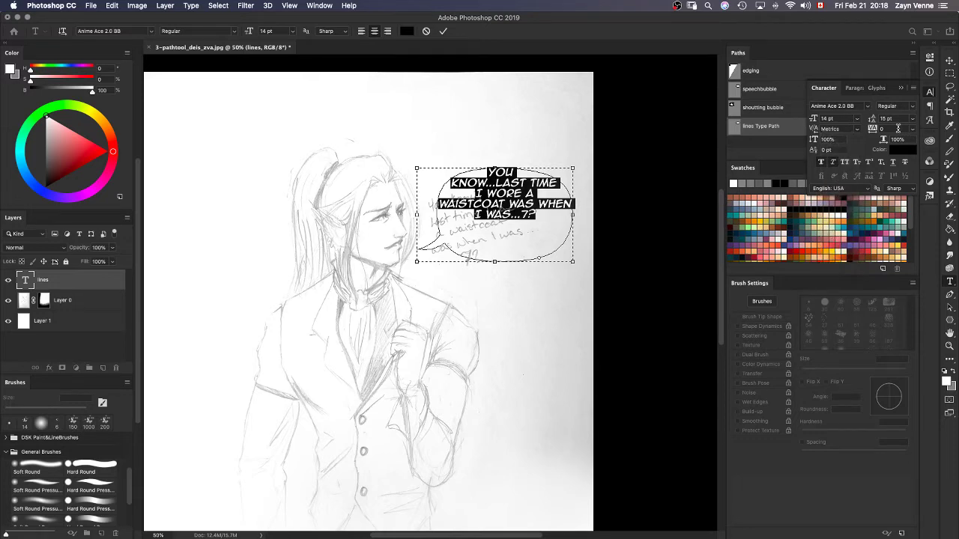
pyautogui.click(858, 131)
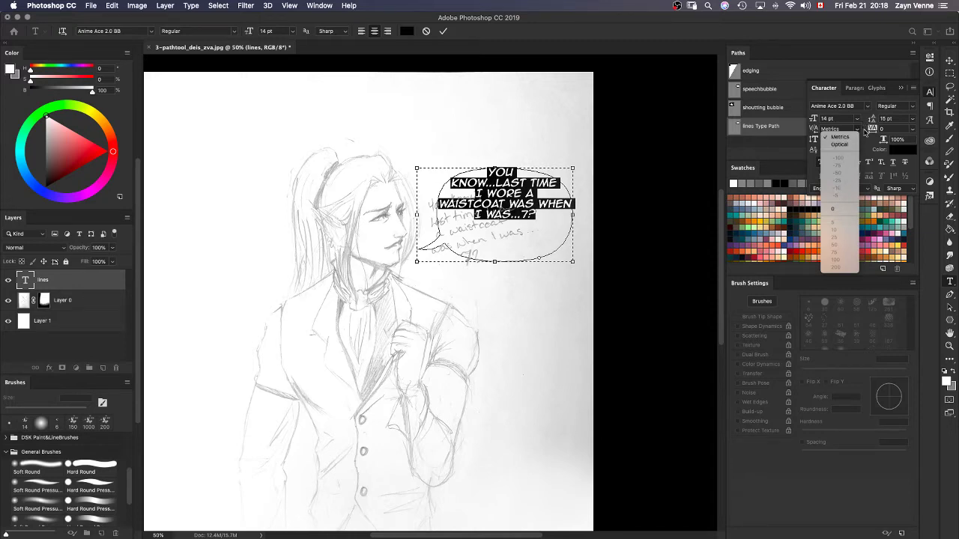
pyautogui.click(862, 132)
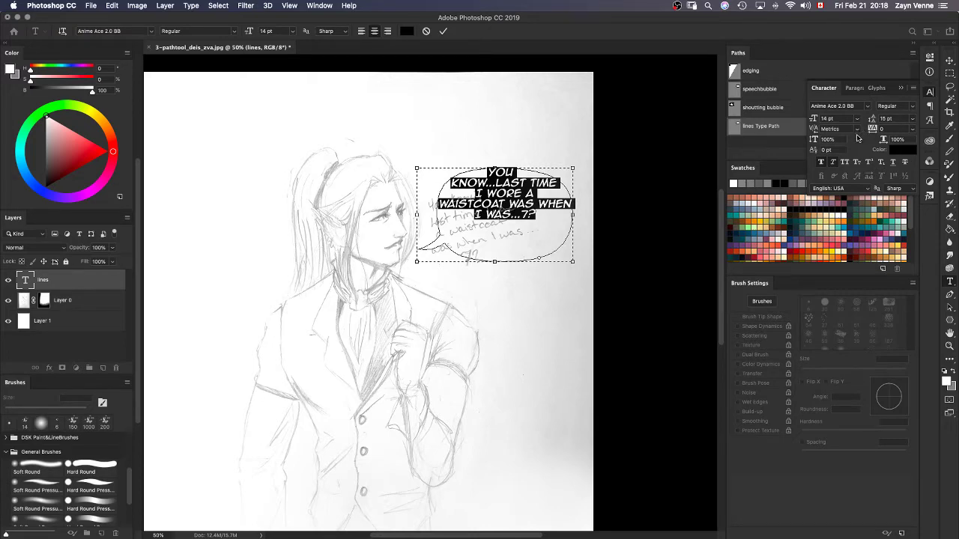
# Try vertical and horizontal scales of 50% on the selected dialogue, and restore both to 100%.
pyautogui.click(824, 140)
pyautogui.write('50')
pyautogui.press('Tab')
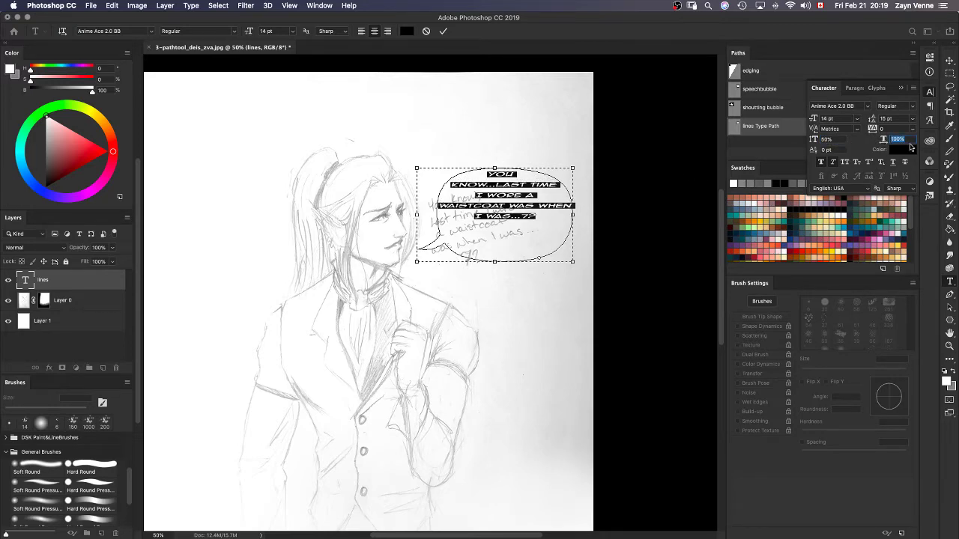
pyautogui.write('50')
pyautogui.press('Return')
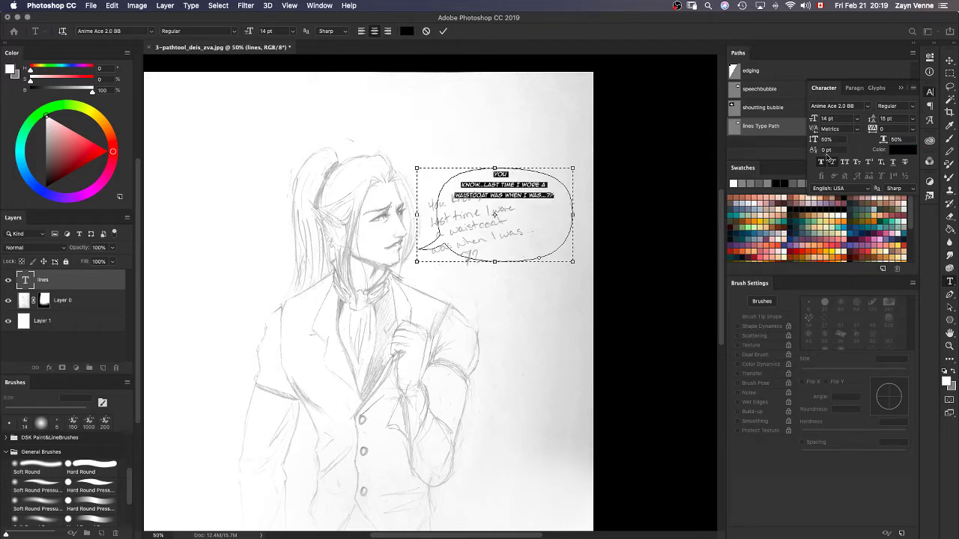
pyautogui.hotkey('ctrl', 'z')
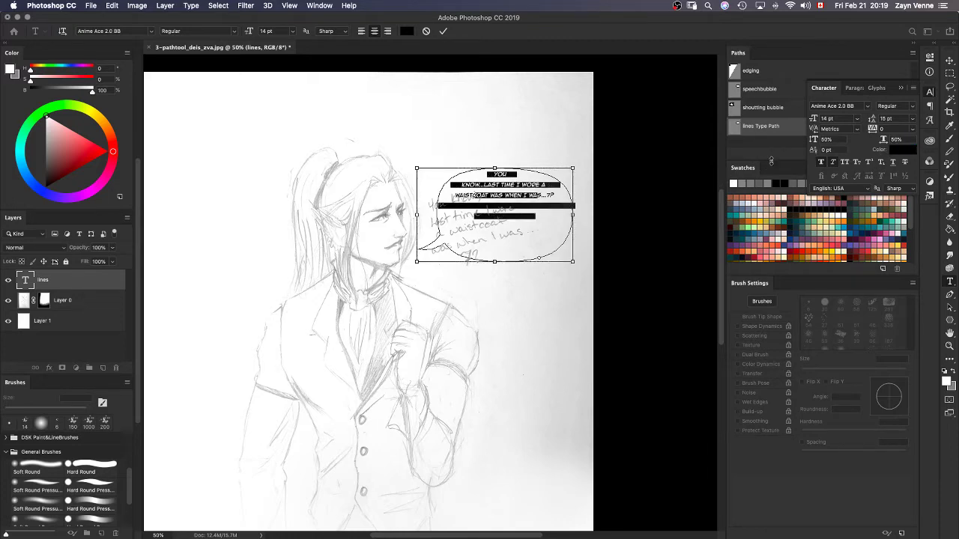
pyautogui.click(831, 140)
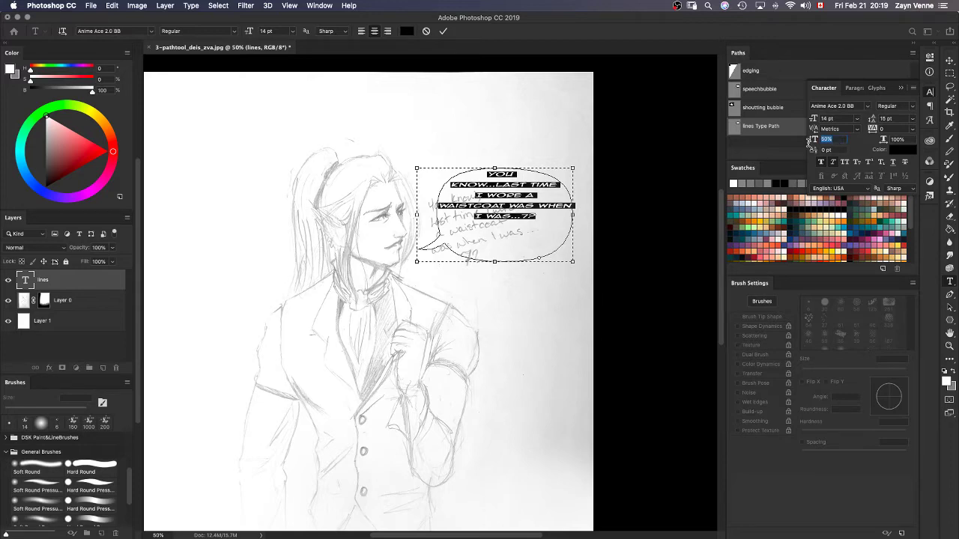
pyautogui.write('100')
pyautogui.press('Return')
# Set the dialogue's baseline shift to 10 pt, try the superscript style on it, and undo the superscript.
pyautogui.click(824, 150)
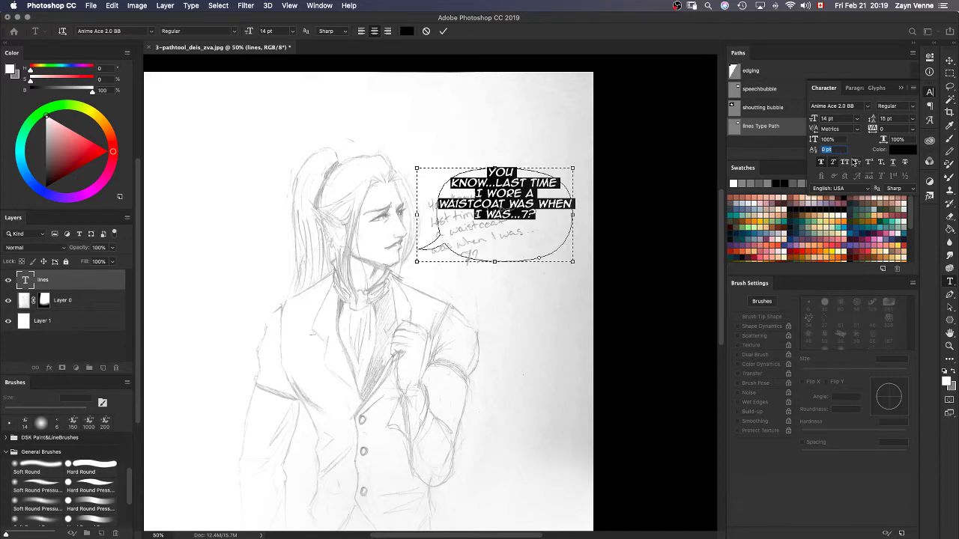
pyautogui.press('BackSpace')
pyautogui.write('1')
pyautogui.press('BackSpace')
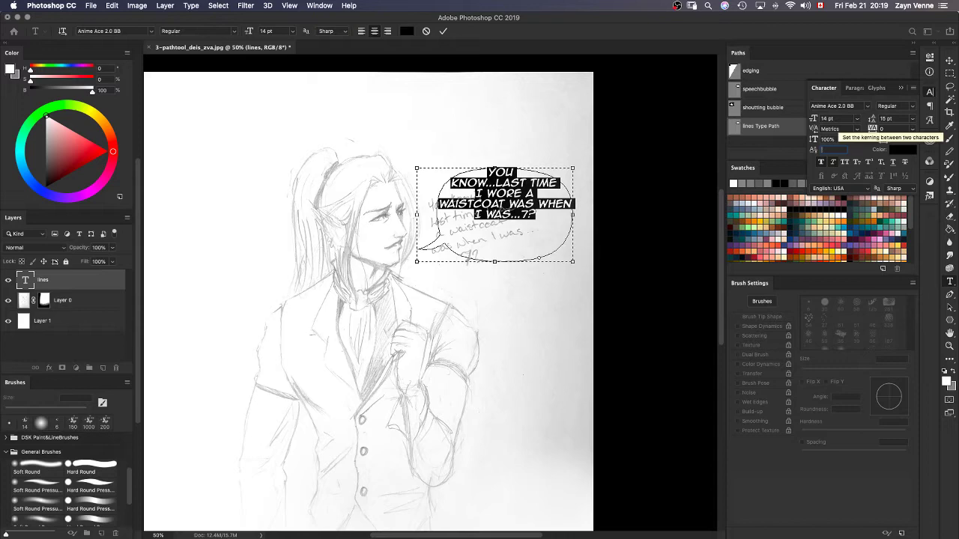
pyautogui.write('10')
pyautogui.press('Return')
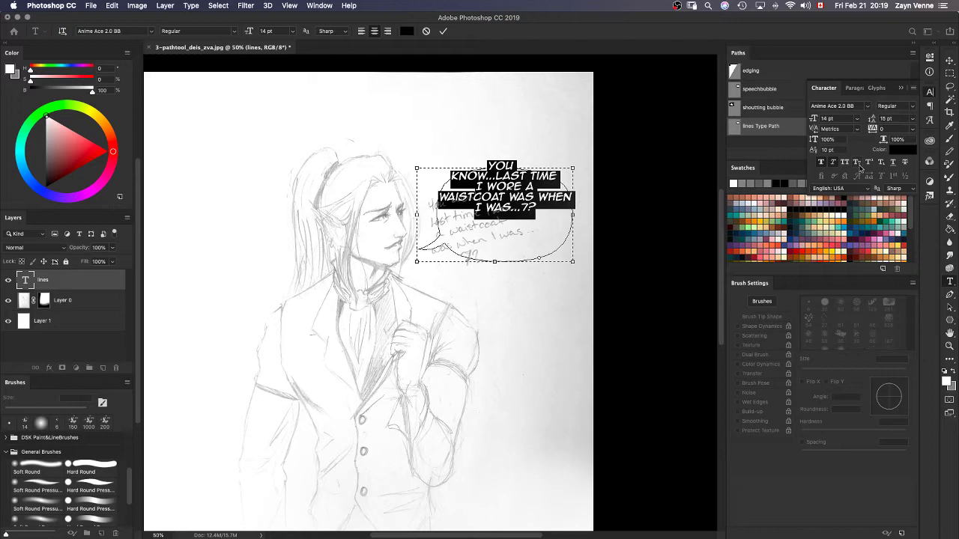
pyautogui.click(869, 163)
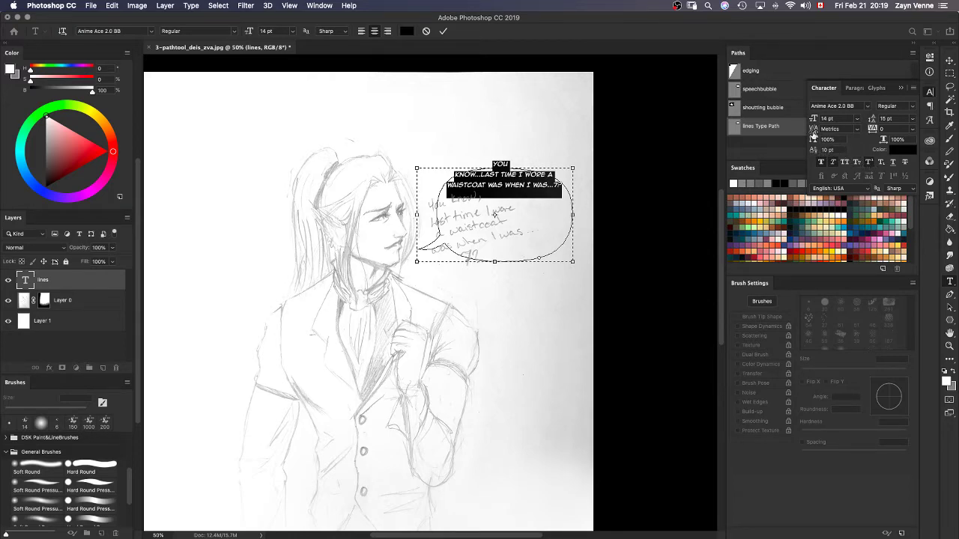
pyautogui.press('super+shift+equal')
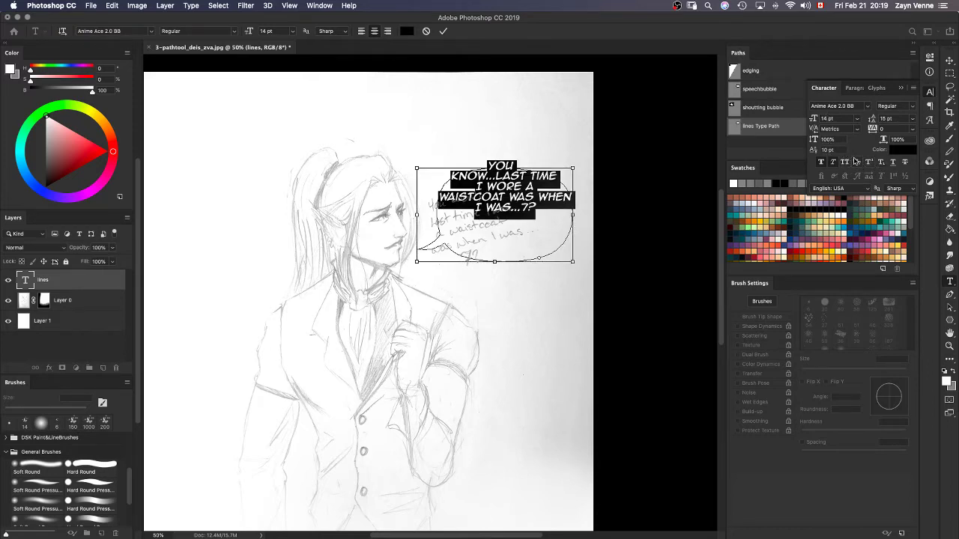
# Try a baseline shift of about -37 pt on the dialogue, and reset the shift to 0 pt.
pyautogui.click(817, 153)
pyautogui.moveTo(815, 153); pyautogui.dragTo(779, 156)
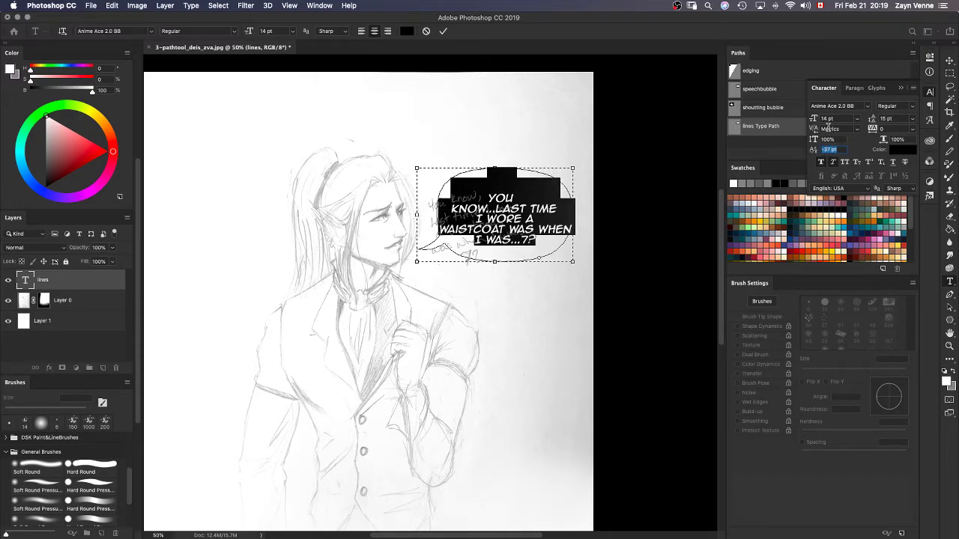
pyautogui.write('0')
pyautogui.press('Return')
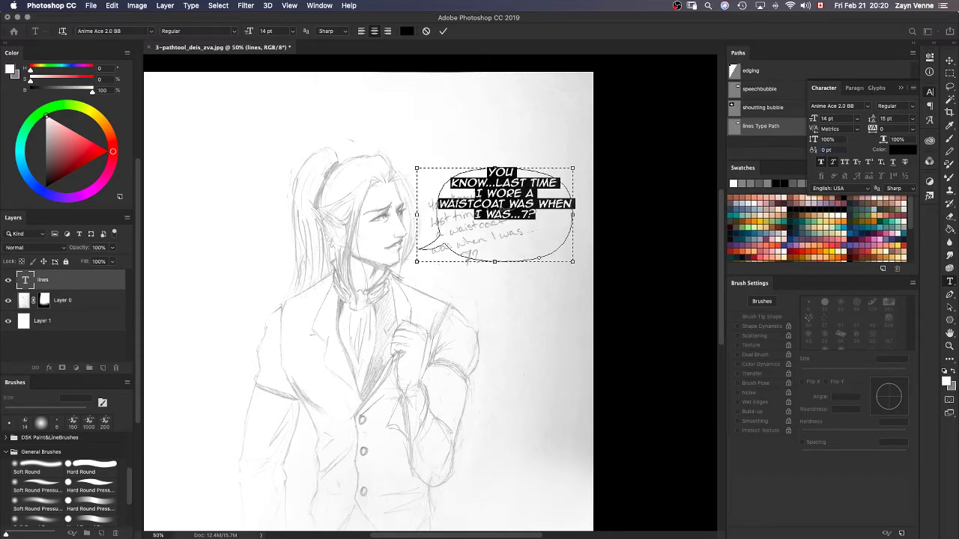
# Try the Bradley Hand and Shit Happens fonts on the selected dialogue.
pyautogui.click(913, 109)
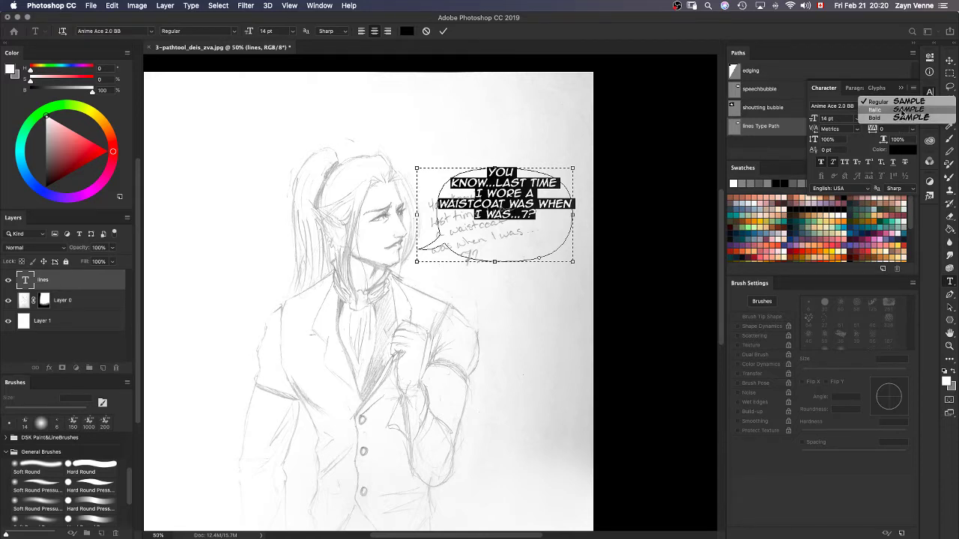
pyautogui.click(864, 144)
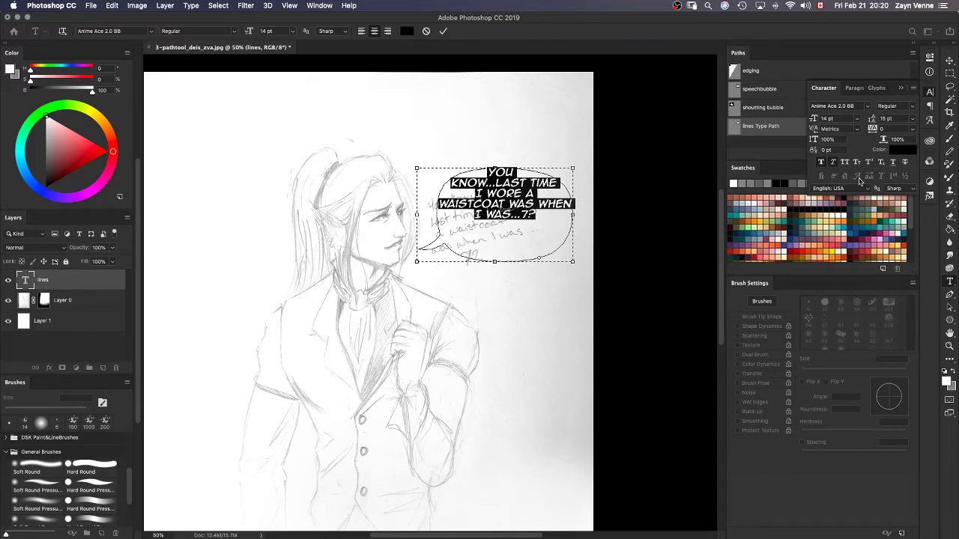
pyautogui.click(839, 105)
pyautogui.click(868, 106)
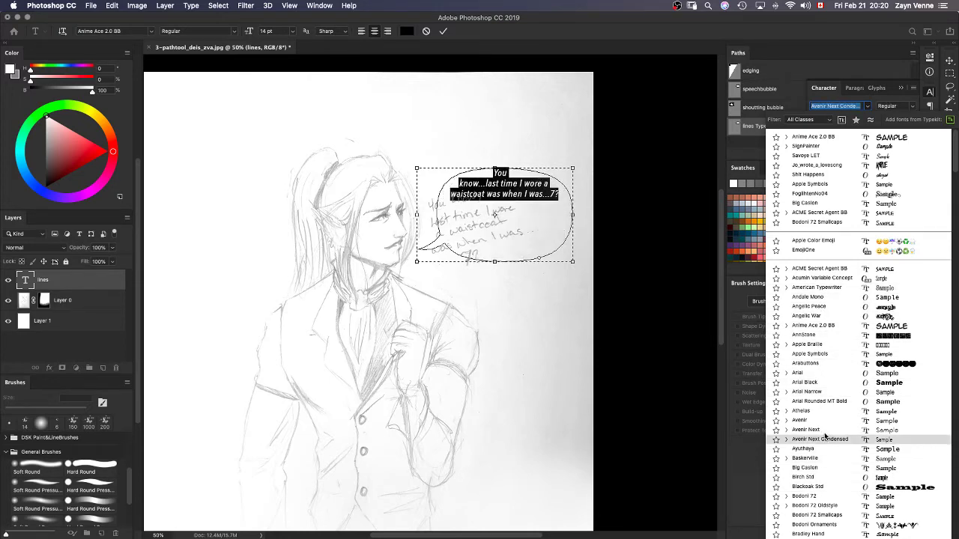
pyautogui.click(808, 533)
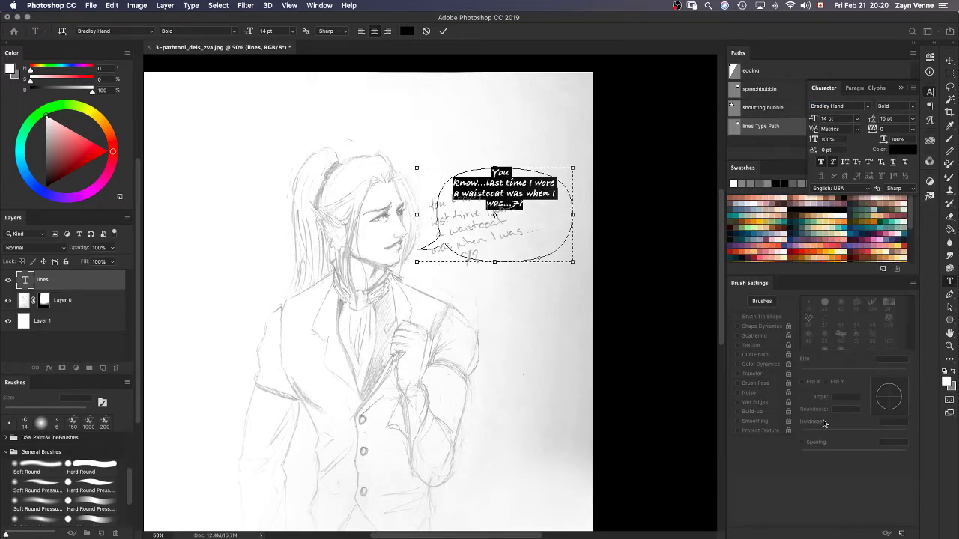
pyautogui.click(868, 107)
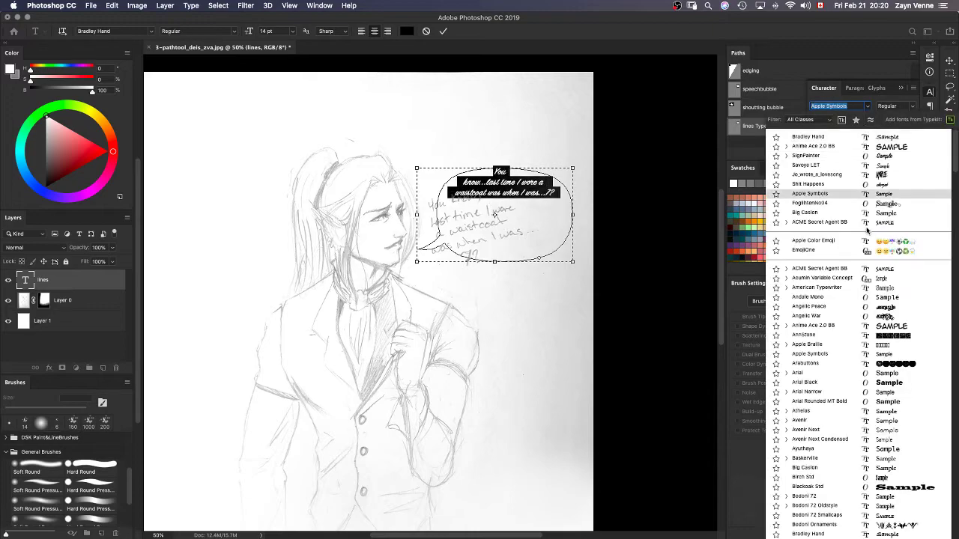
pyautogui.click(865, 184)
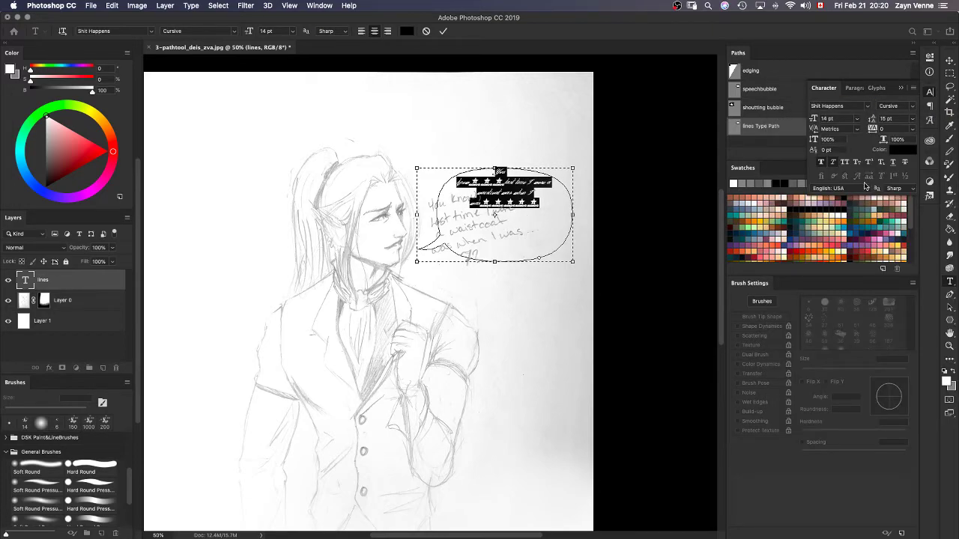
# Preview the installed fonts one after another on the dialogue, then search the fonts for "za" and apply Zapfino Regular.
pyautogui.click(867, 108)
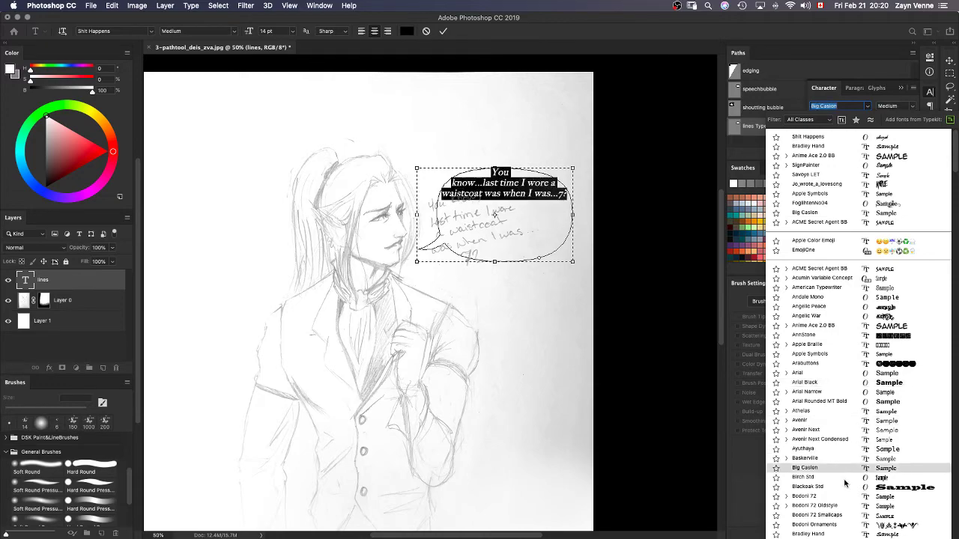
pyautogui.press('Down')
pyautogui.press('Down')
pyautogui.press('Down')
pyautogui.press('Down')
pyautogui.press('Down')
pyautogui.press('Down')
pyautogui.press('Down')
pyautogui.press('Down')
pyautogui.press('Down')
pyautogui.press('Down')
pyautogui.press('Down')
pyautogui.press('Down')
pyautogui.press('Down')
pyautogui.press('Down')
pyautogui.press('Down')
pyautogui.press('Down')
pyautogui.press('Down')
pyautogui.press('Down')
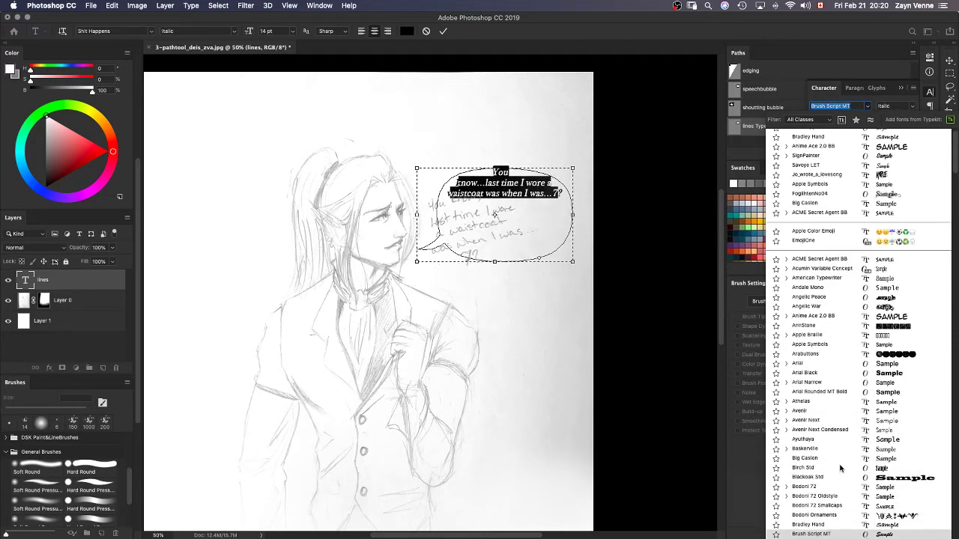
pyautogui.press('Down')
pyautogui.press('Down')
pyautogui.press('Down')
pyautogui.press('Down')
pyautogui.press('Down')
pyautogui.press('Down')
pyautogui.press('Down')
pyautogui.press('Down')
pyautogui.press('Down')
pyautogui.press('Down')
pyautogui.press('Down')
pyautogui.press('Down')
pyautogui.press('Down')
pyautogui.press('Down')
pyautogui.press('Down')
pyautogui.press('Down')
pyautogui.press('Down')
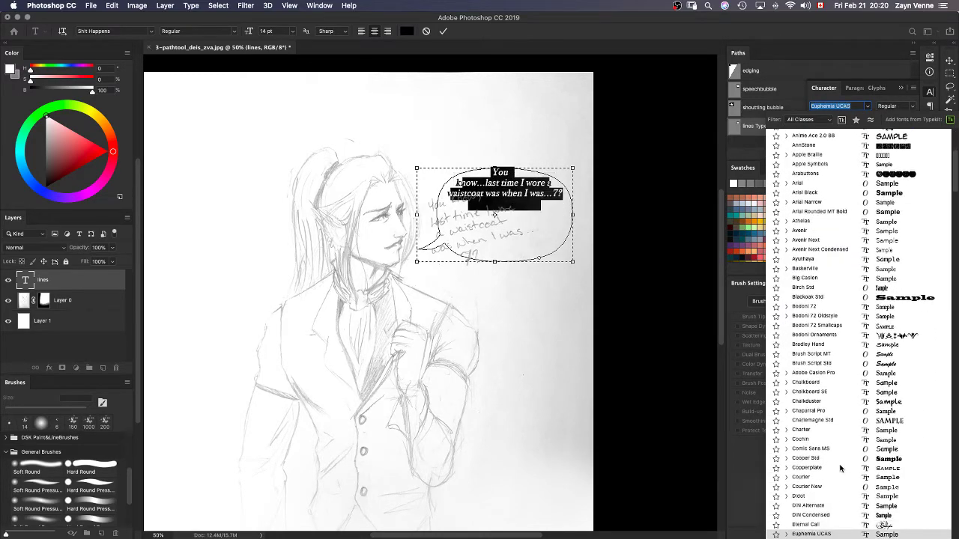
pyautogui.press('Down')
pyautogui.press('Down')
pyautogui.press('Down')
pyautogui.press('Down')
pyautogui.press('Down')
pyautogui.press('Down')
pyautogui.press('Down')
pyautogui.press('Down')
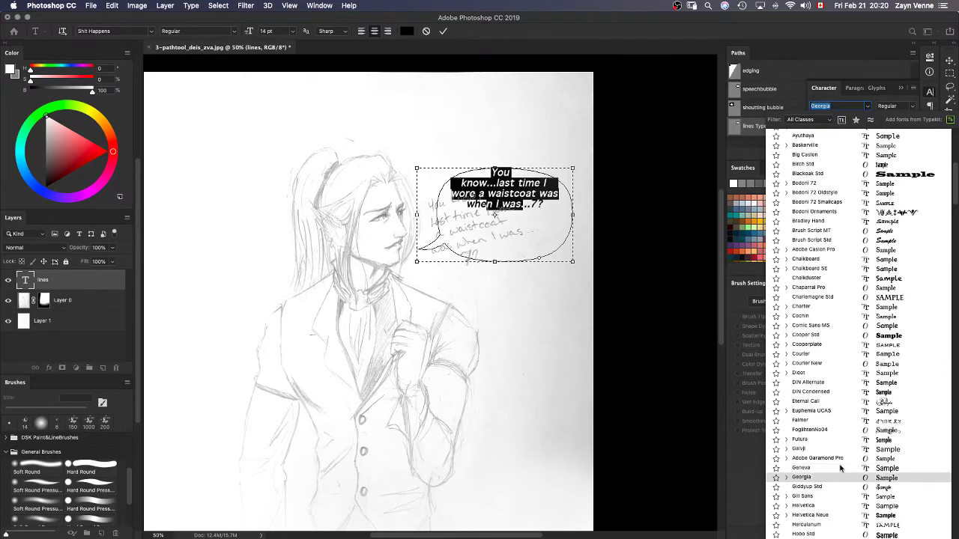
pyautogui.press('Down')
pyautogui.press('Down')
pyautogui.press('Down')
pyautogui.press('Down')
pyautogui.press('Down')
pyautogui.press('Down')
pyautogui.press('Down')
pyautogui.press('Down')
pyautogui.press('Down')
pyautogui.press('Down')
pyautogui.press('Down')
pyautogui.press('Down')
pyautogui.press('Down')
pyautogui.press('Down')
pyautogui.press('Down')
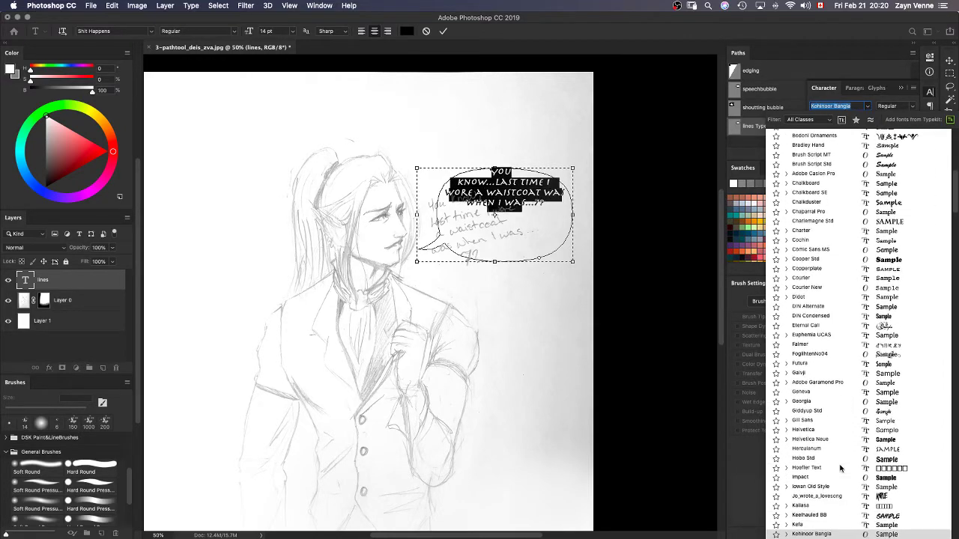
pyautogui.press('Down')
pyautogui.press('Down')
pyautogui.press('Down')
pyautogui.press('Down')
pyautogui.press('Down')
pyautogui.press('Down')
pyautogui.press('Down')
pyautogui.press('Down')
pyautogui.press('Down')
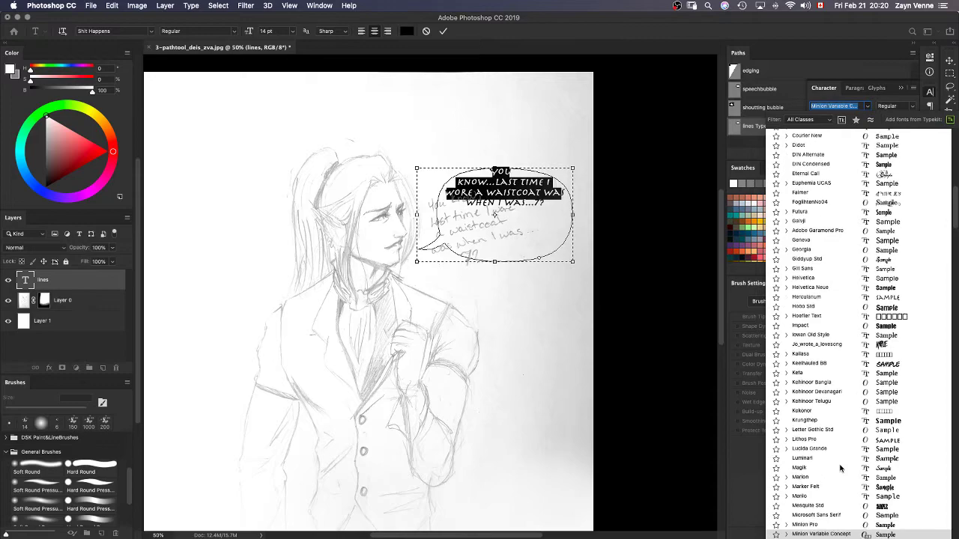
pyautogui.press('Down')
pyautogui.press('Down')
pyautogui.press('Down')
pyautogui.press('Down')
pyautogui.press('Down')
pyautogui.press('Down')
pyautogui.press('Down')
pyautogui.press('Down')
pyautogui.press('Down')
pyautogui.press('Down')
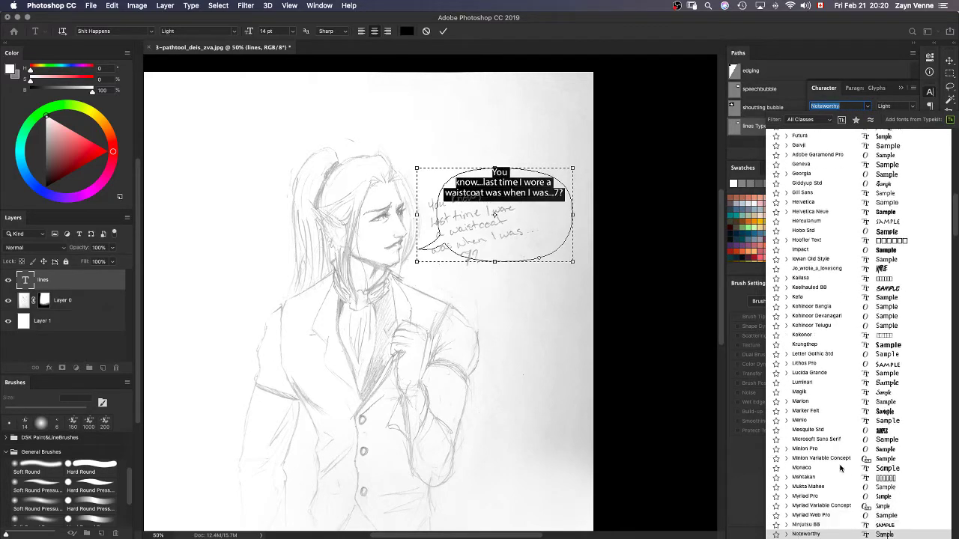
pyautogui.press('Down')
pyautogui.press('Down')
pyautogui.press('Down')
pyautogui.press('Down')
pyautogui.press('Down')
pyautogui.press('Down')
pyautogui.press('Down')
pyautogui.press('Down')
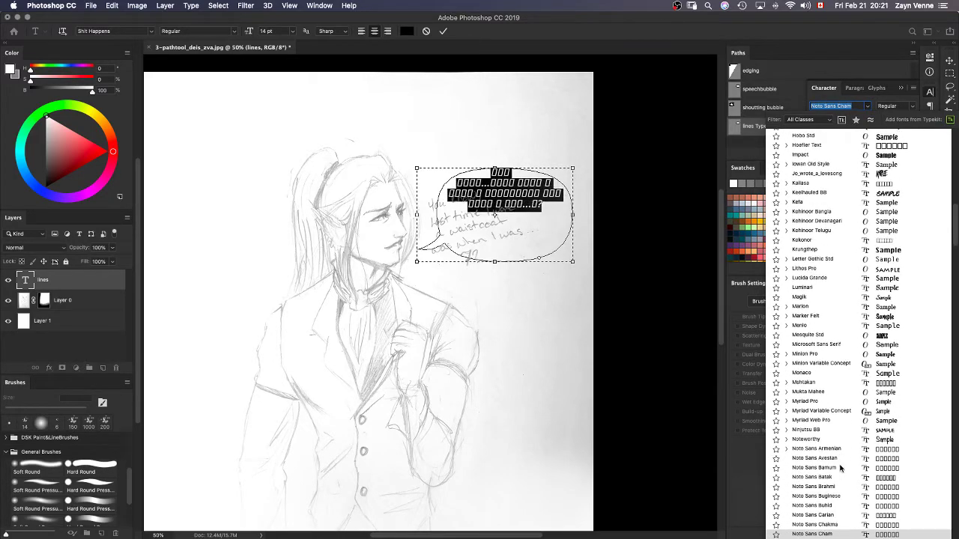
pyautogui.press('Down')
pyautogui.press('Down')
pyautogui.press('Down')
pyautogui.press('Down')
pyautogui.press('Down')
pyautogui.press('Down')
pyautogui.press('Down')
pyautogui.press('Down')
pyautogui.press('Down')
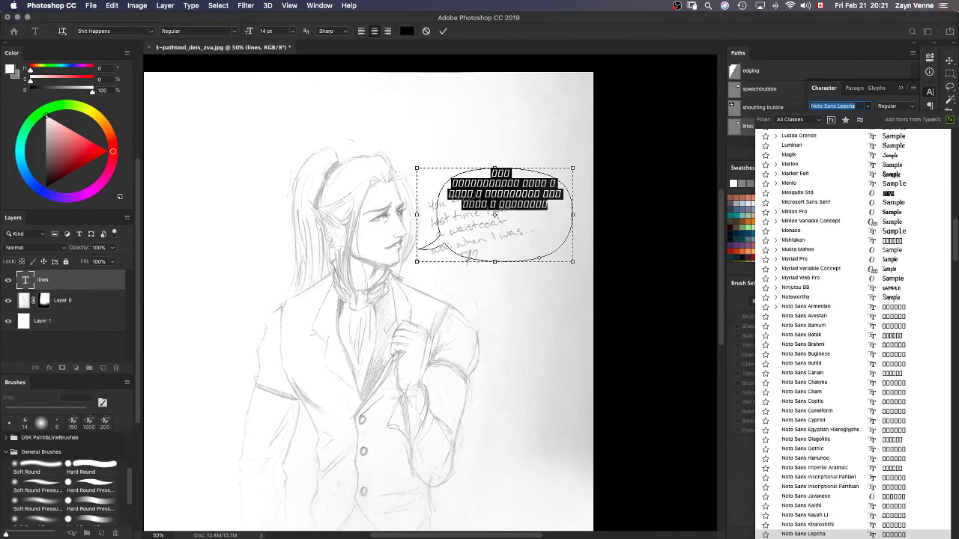
pyautogui.write('za')
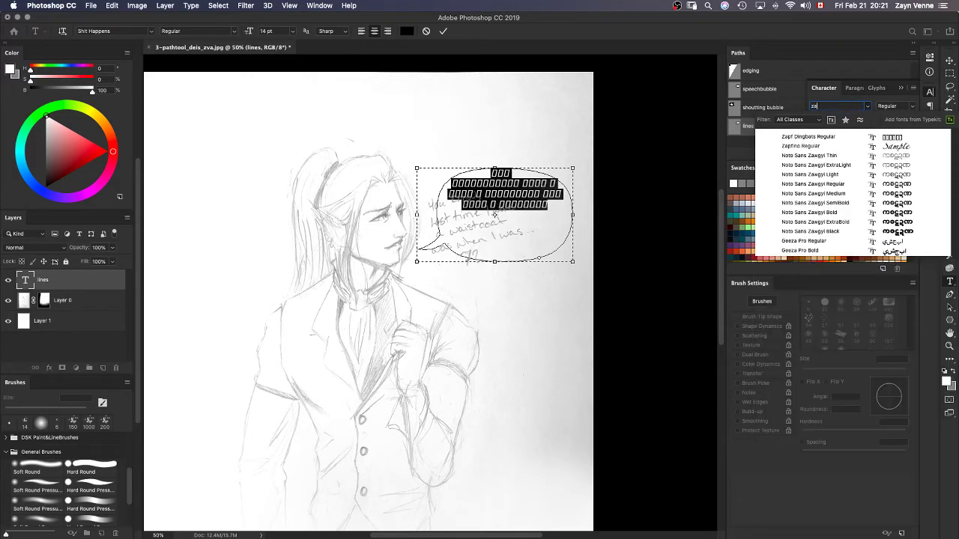
pyautogui.click(850, 147)
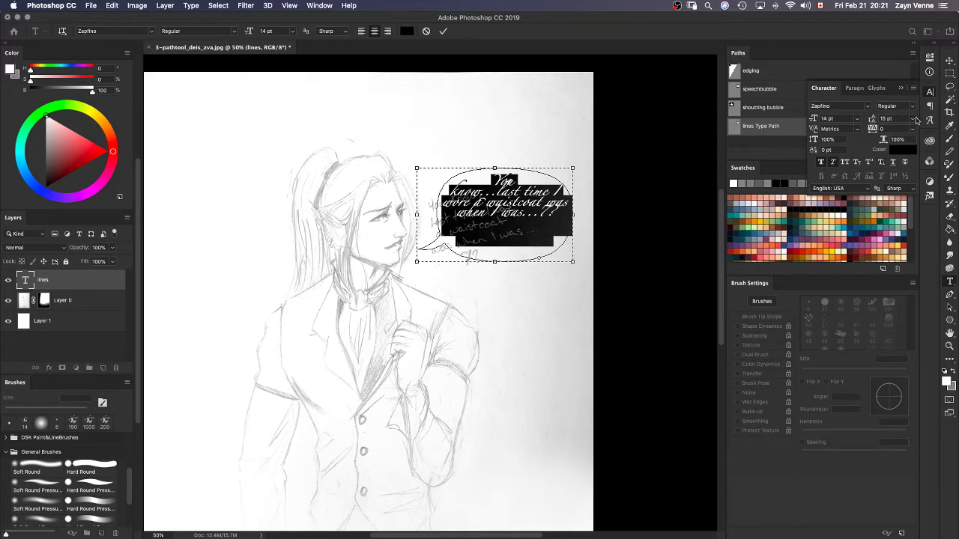
# Set the dialogue's leading to Auto and change its font back to Anime Ace 2.0 BB.
pyautogui.click(914, 121)
pyautogui.click(893, 129)
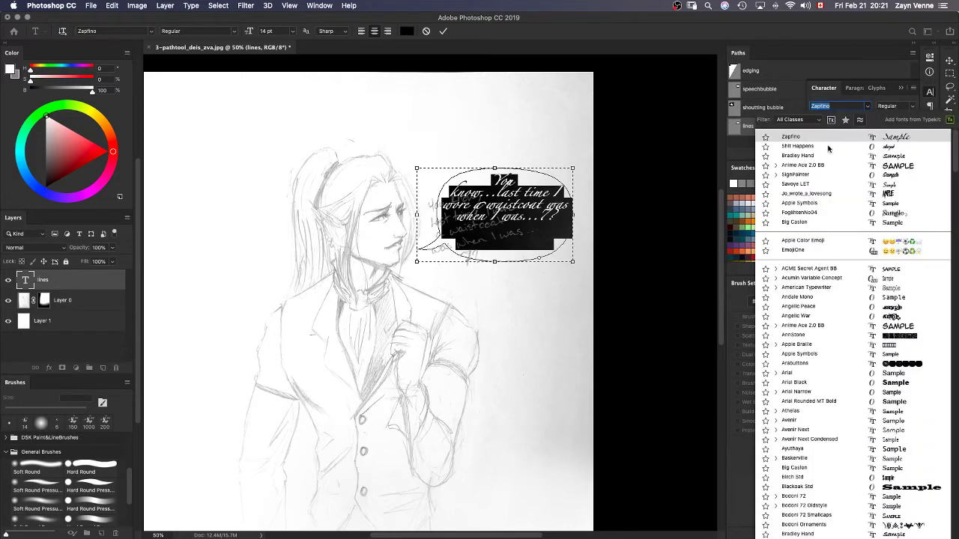
pyautogui.click(869, 107)
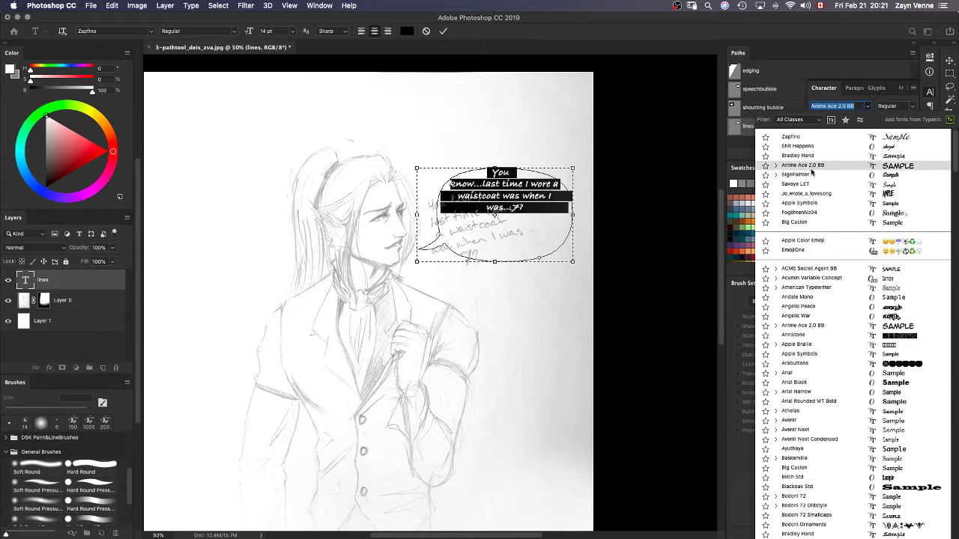
pyautogui.click(813, 166)
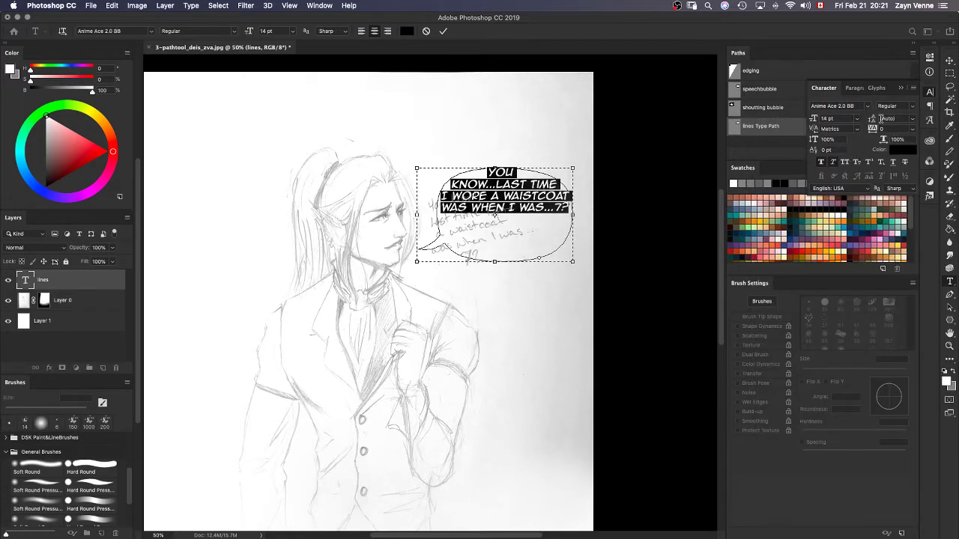
# Set the leading of the selected dialogue text to 15 pt.
pyautogui.click(903, 118)
pyautogui.write('15')
pyautogui.press('Return')
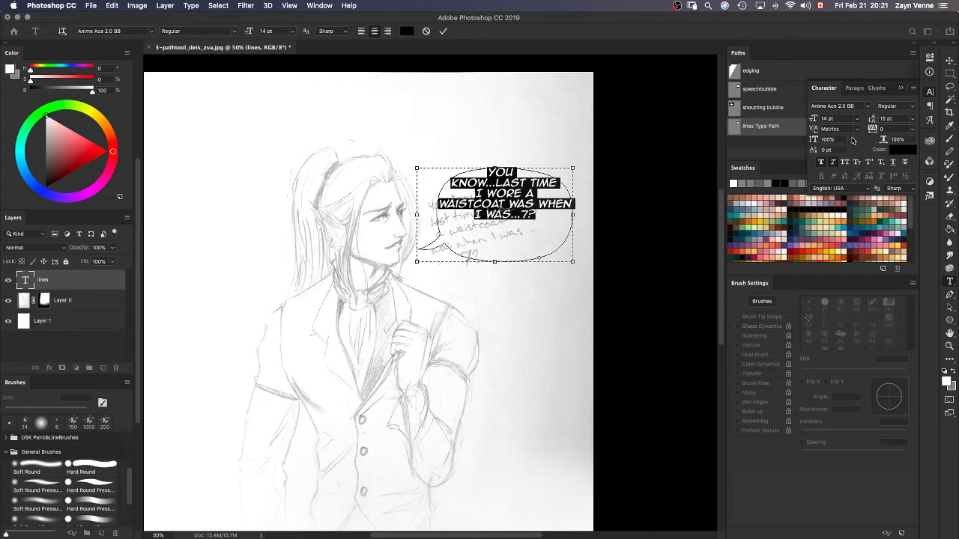
# Try the space before paragraph on the dialogue, reset it to 0 pt, and turn hyphenation on and off again.
pyautogui.click(855, 89)
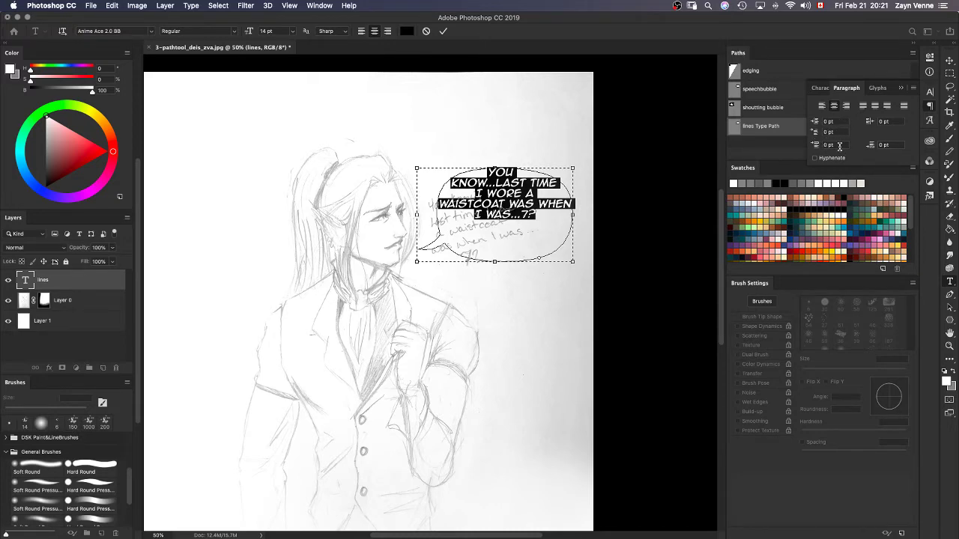
pyautogui.click(839, 146)
pyautogui.moveTo(816, 144); pyautogui.dragTo(761, 155)
pyautogui.write('0')
pyautogui.press('Return')
pyautogui.click(814, 157)
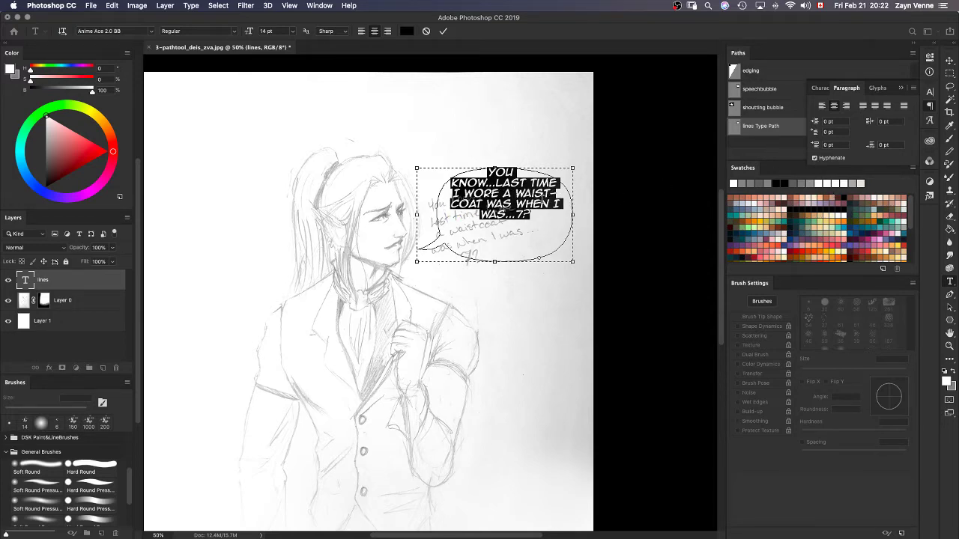
pyautogui.click(814, 157)
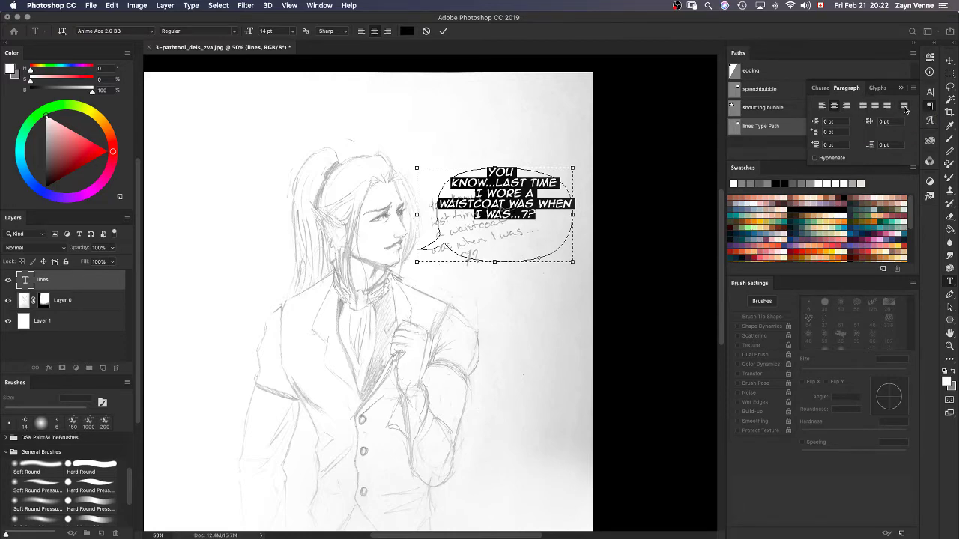
# Look through all the glyphs of Anime Ace 2.0 BB in an enlarged glyph list, and return to the character settings.
pyautogui.click(929, 122)
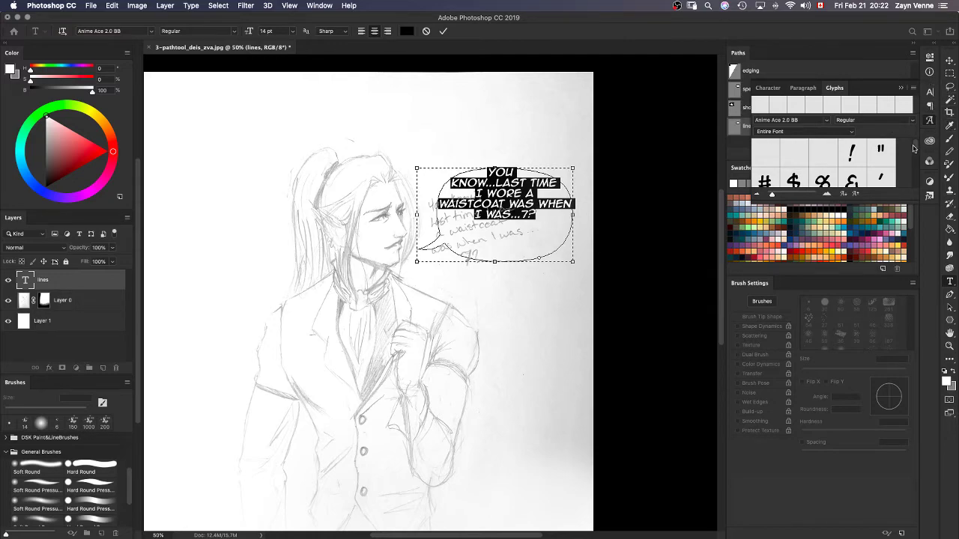
pyautogui.scroll(-2, 915, 149)
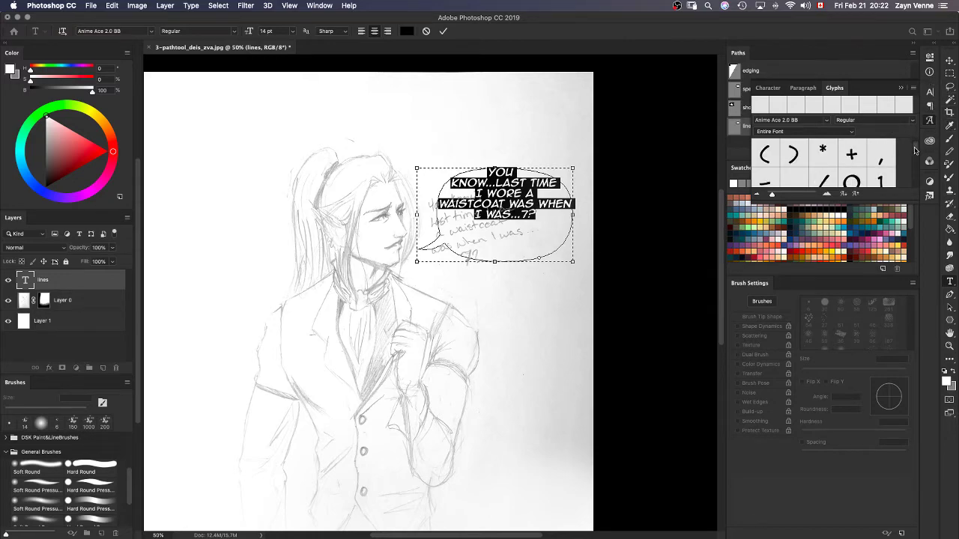
pyautogui.scroll(-4, 917, 153)
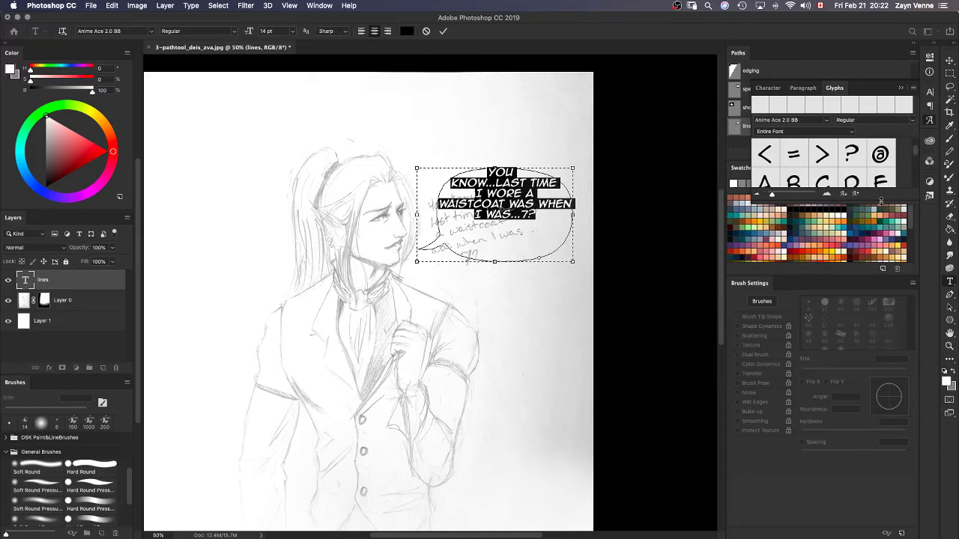
pyautogui.moveTo(880, 199); pyautogui.dragTo(890, 365)
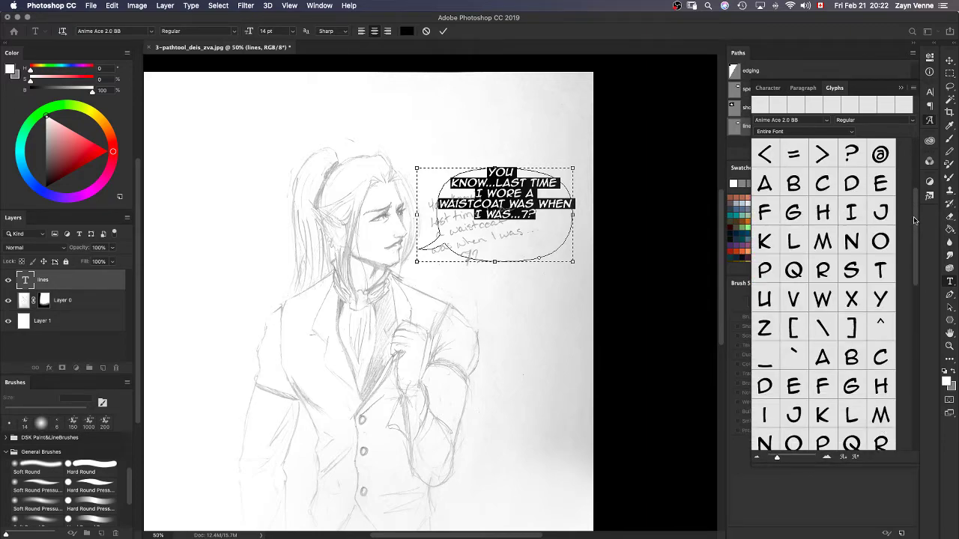
pyautogui.moveTo(912, 219); pyautogui.dragTo(904, 372)
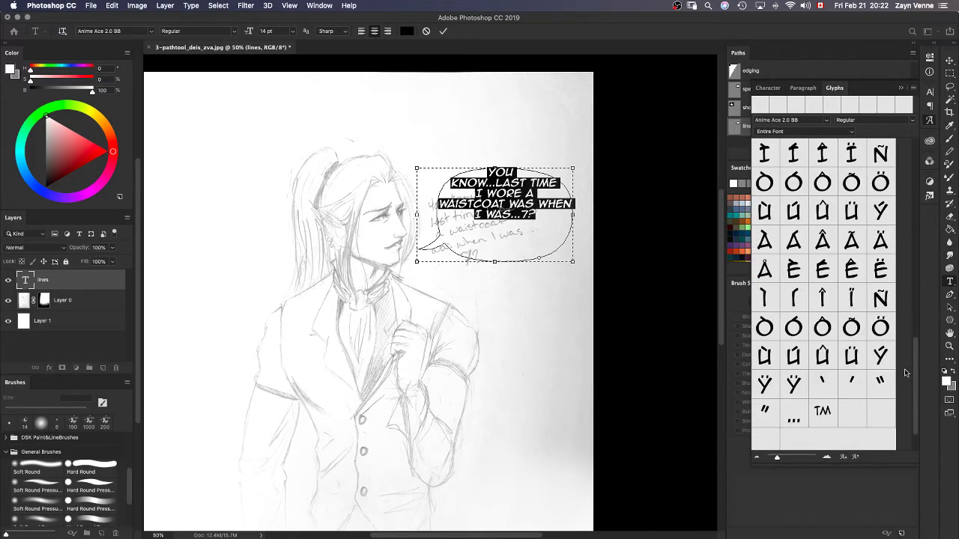
pyautogui.scroll(-1, 904, 371)
pyautogui.scroll(3, 904, 363)
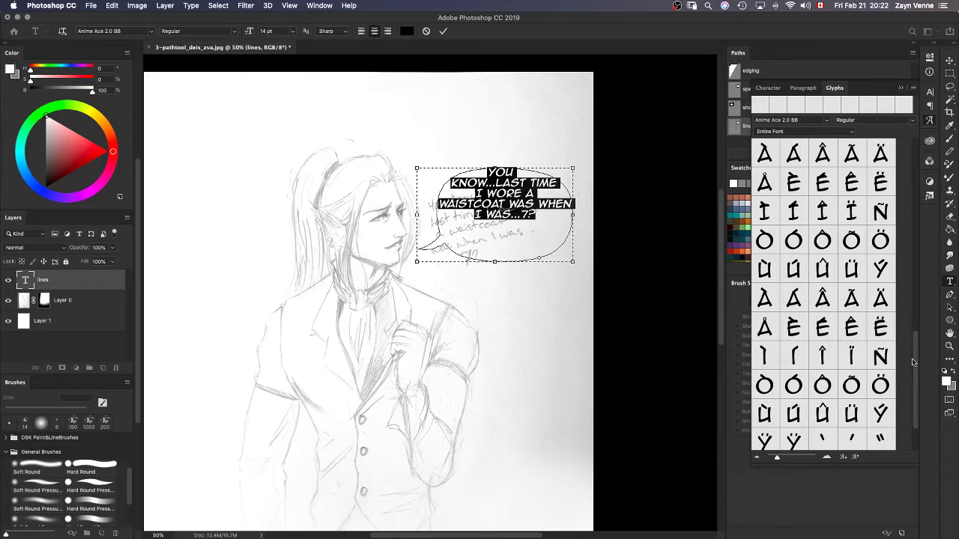
pyautogui.moveTo(913, 363); pyautogui.dragTo(905, 122)
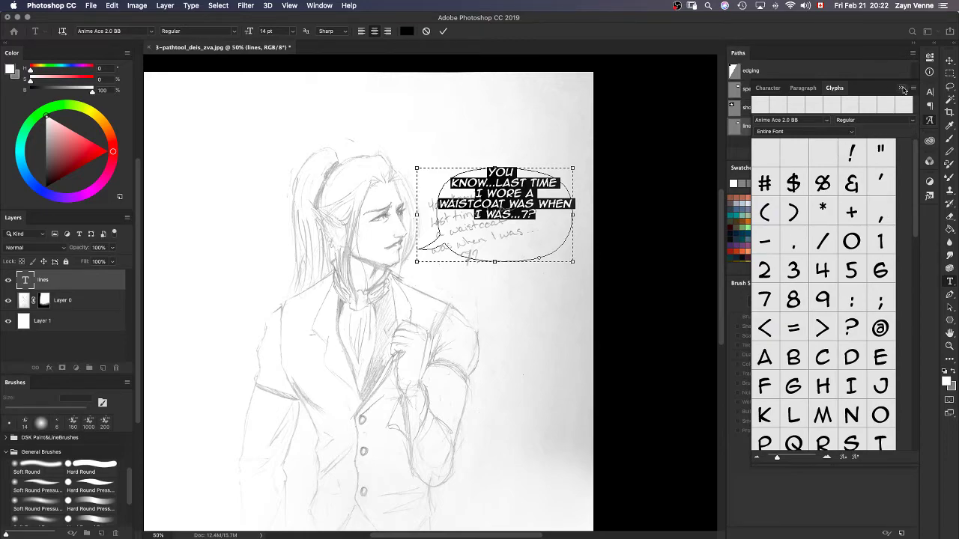
pyautogui.click(902, 88)
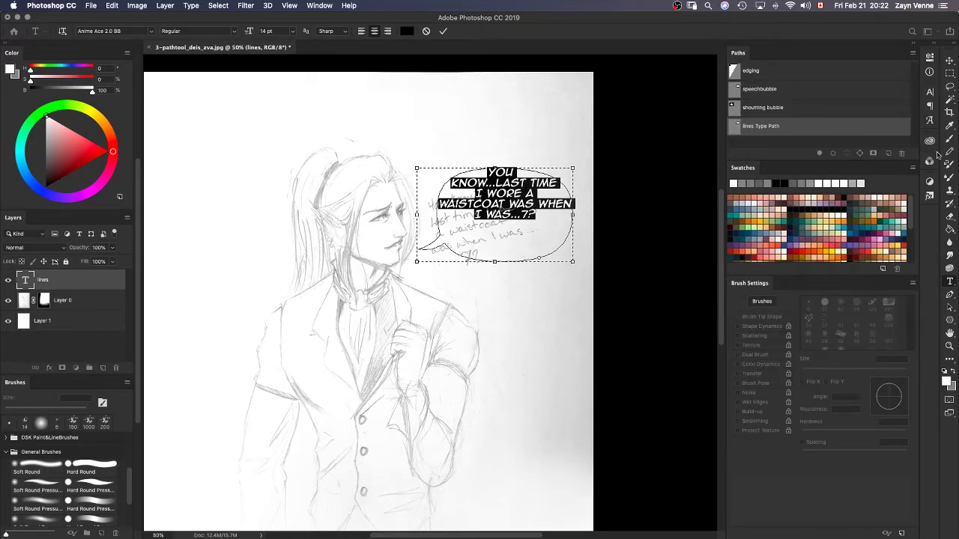
pyautogui.click(931, 120)
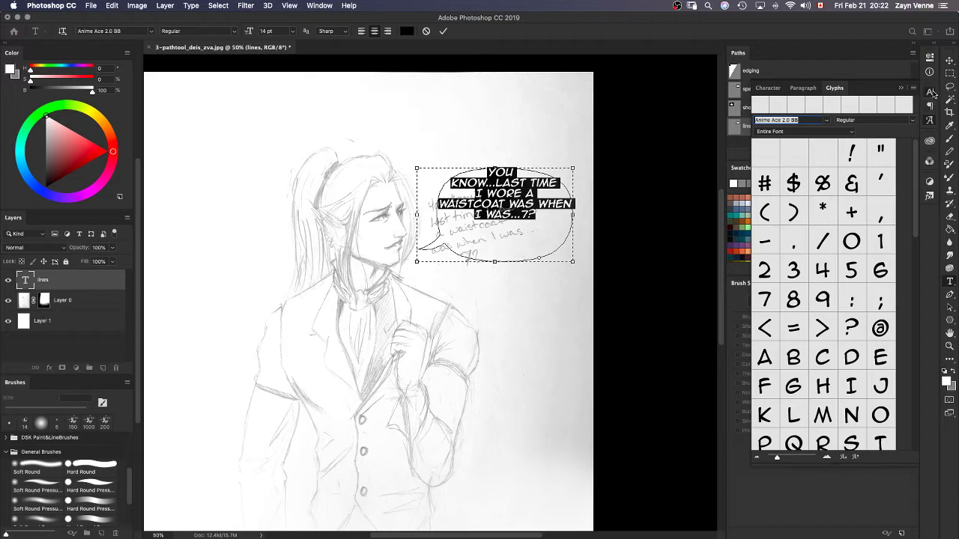
pyautogui.click(930, 93)
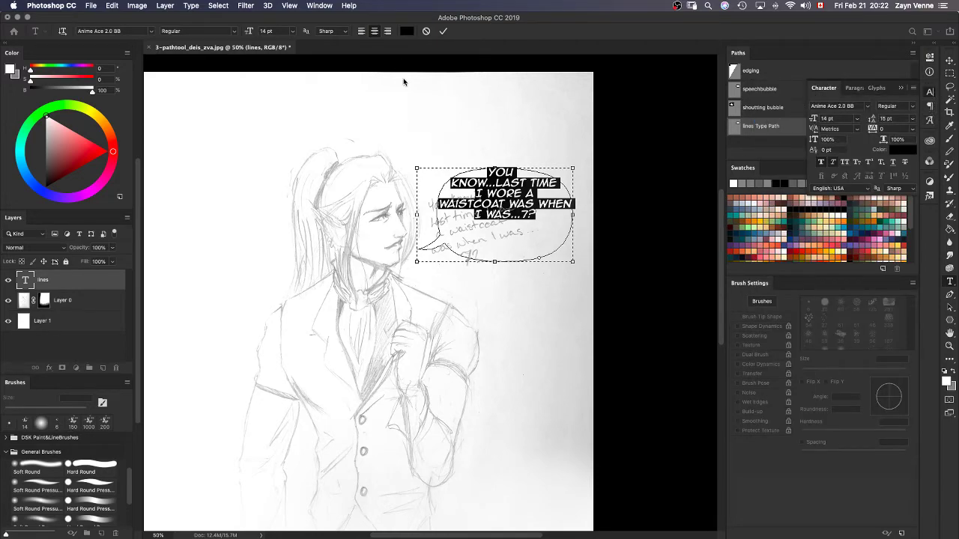
# Try the Mac LCD and Mac anti-aliasing on the dialogue, restore Sharp, and commit the text edit.
pyautogui.click(336, 34)
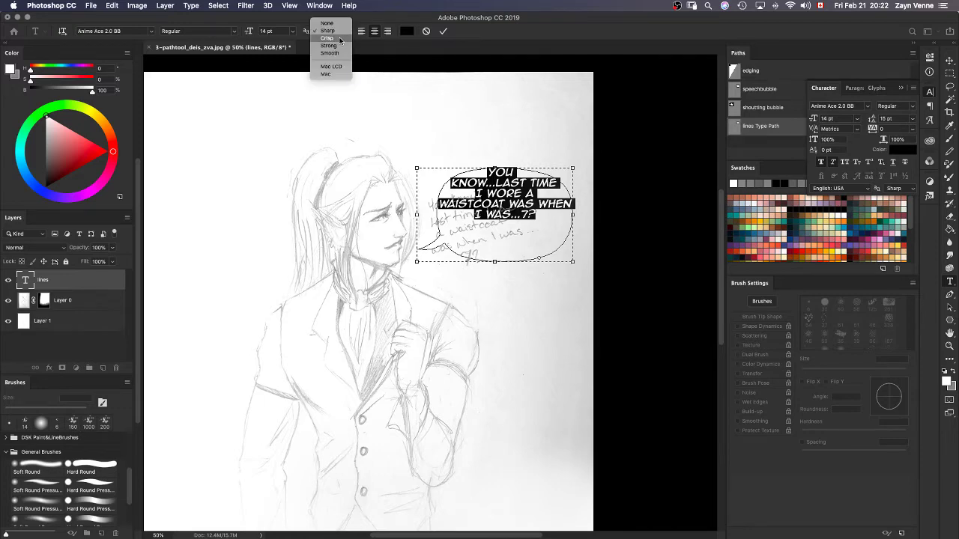
pyautogui.click(302, 33)
pyautogui.click(303, 33)
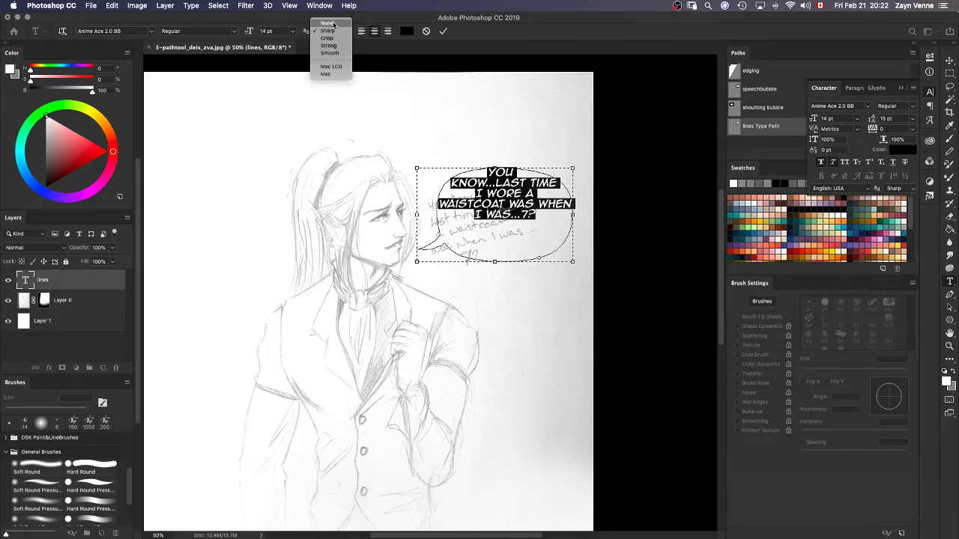
pyautogui.click(331, 67)
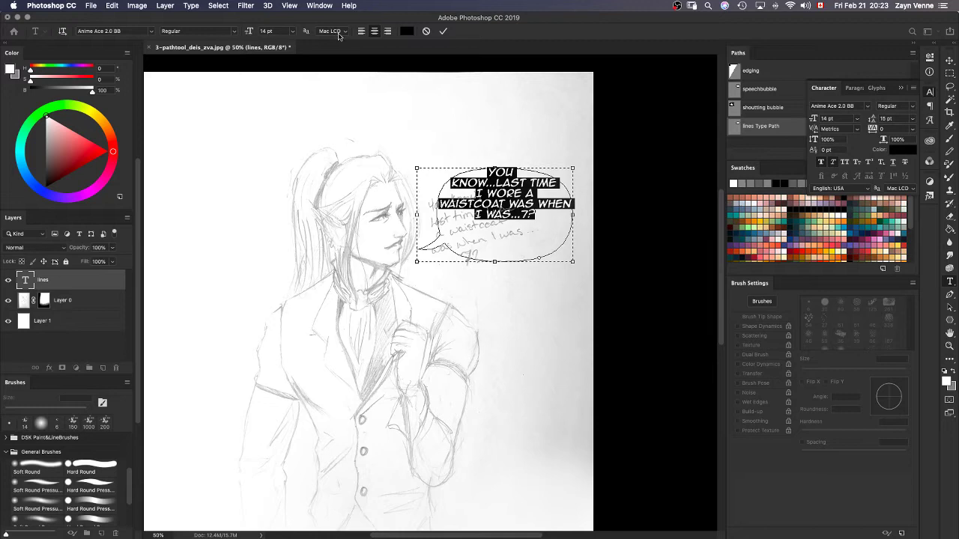
pyautogui.click(339, 35)
pyautogui.click(339, 40)
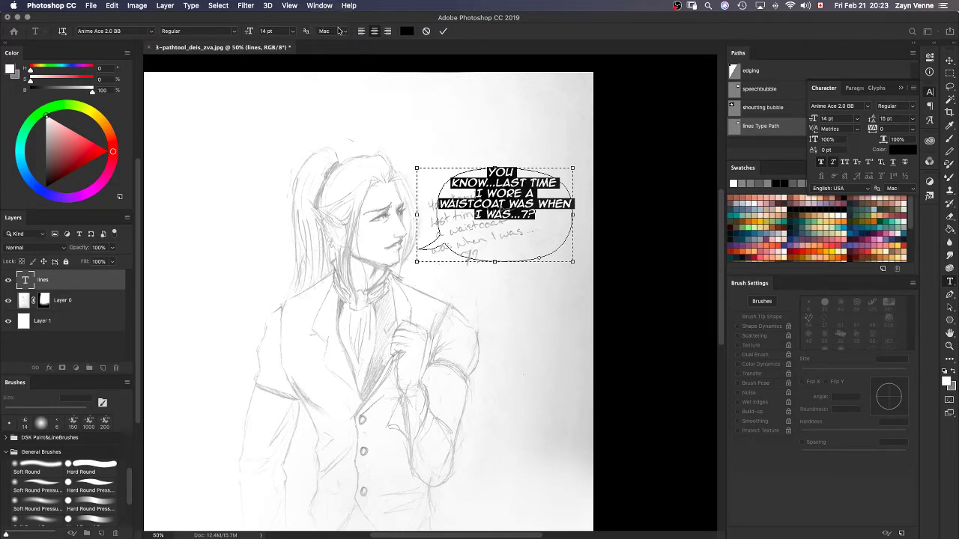
pyautogui.click(339, 30)
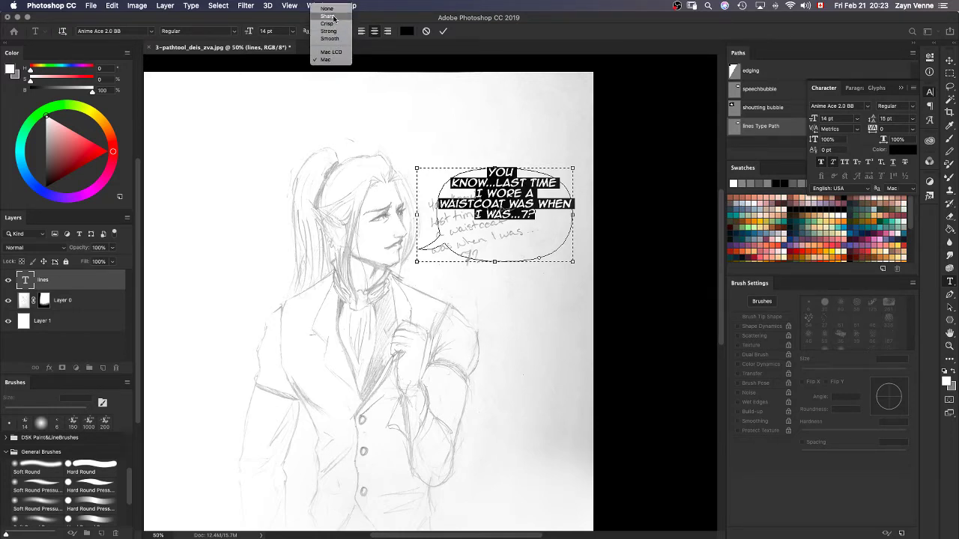
pyautogui.click(333, 16)
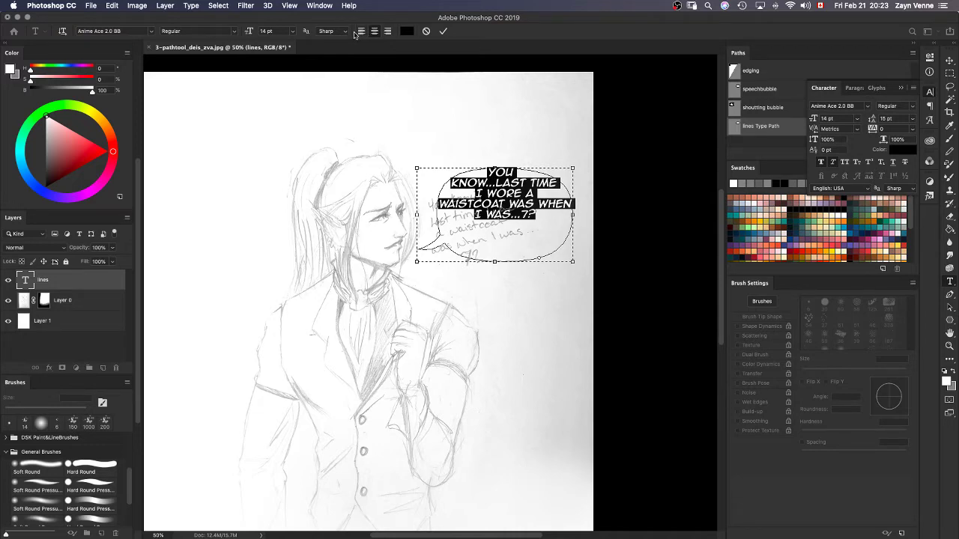
pyautogui.click(444, 33)
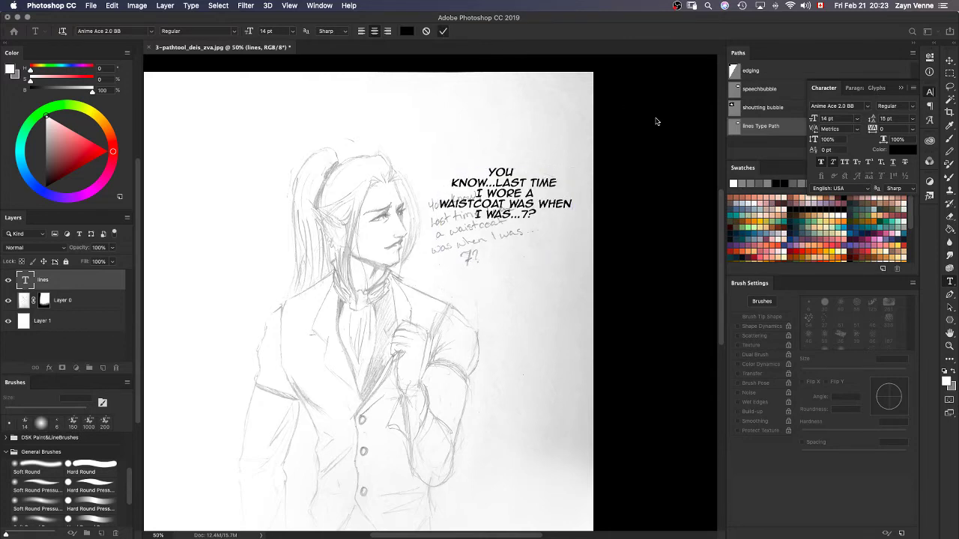
# Display the speechbubble path and move the dialogue down toward the middle of the bubble.
pyautogui.press('l')
pyautogui.click(777, 95)
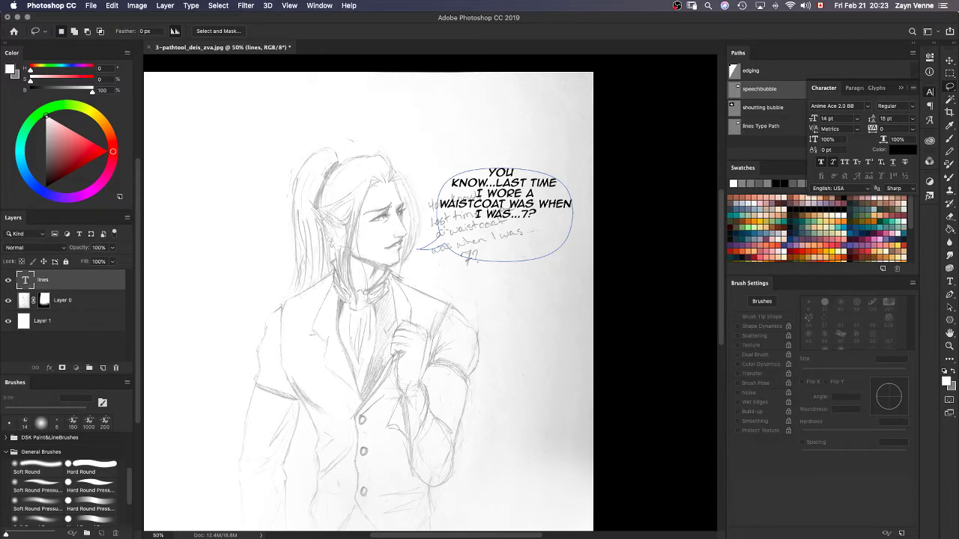
pyautogui.press('v')
pyautogui.moveTo(498, 197); pyautogui.dragTo(498, 229)
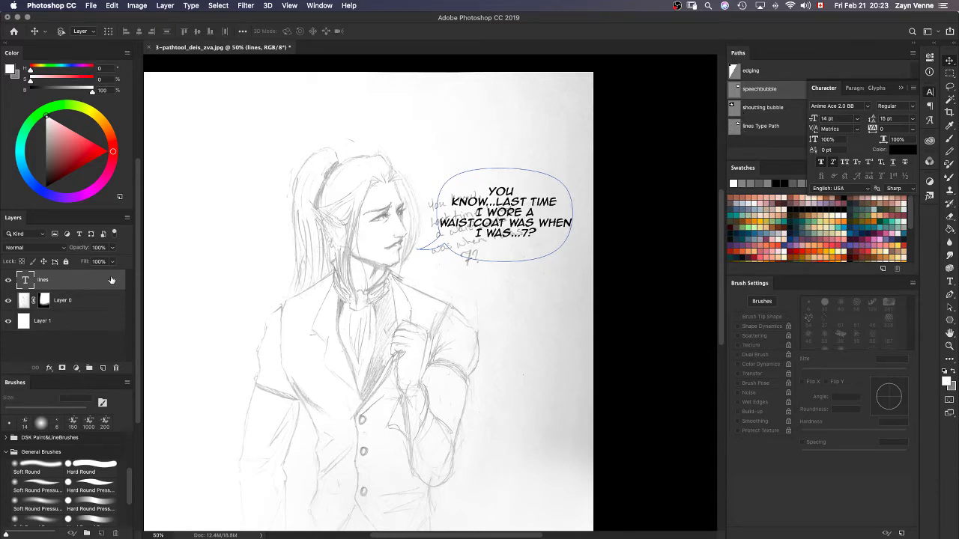
pyautogui.click(736, 129)
pyautogui.doubleClick(736, 129)
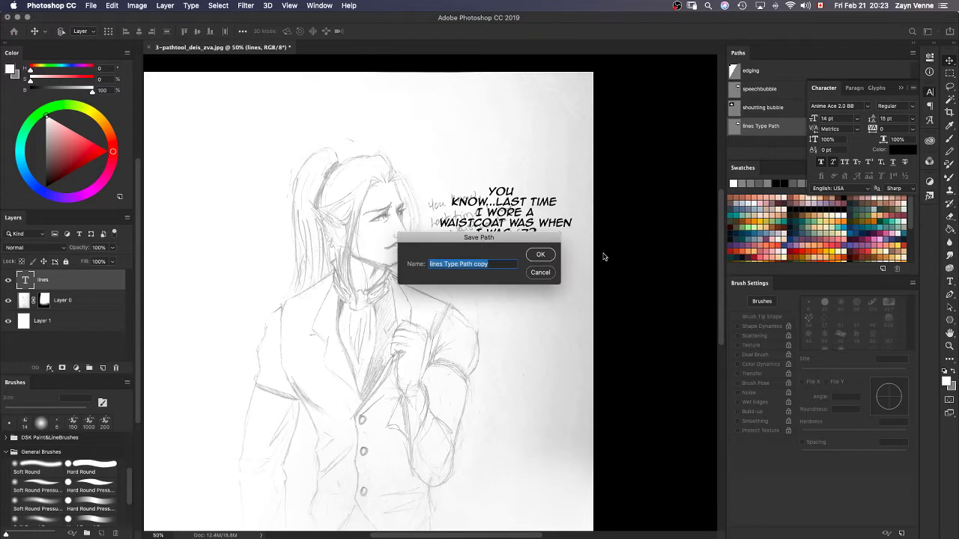
pyautogui.click(546, 275)
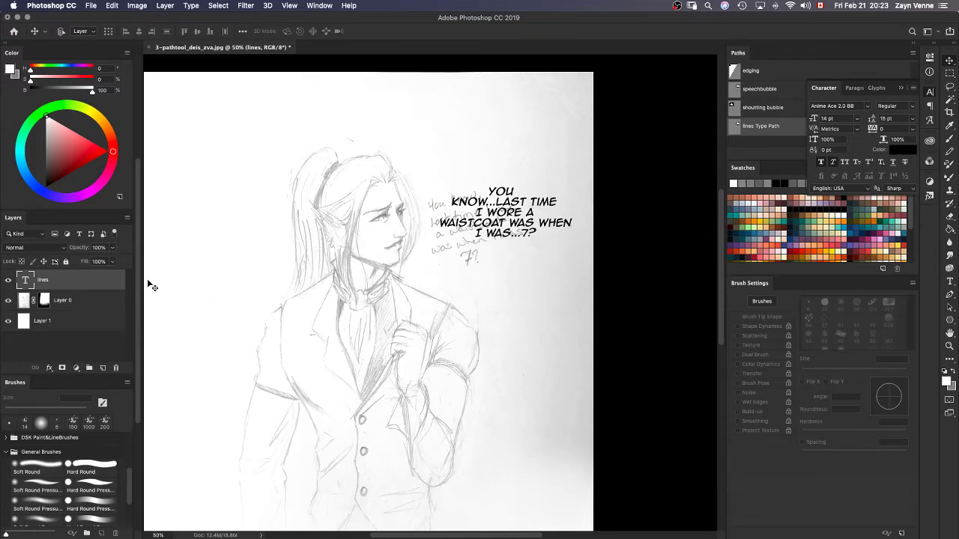
# Try shrinking the dialogue's bubble-shaped text frame, and undo the deletion of the text.
pyautogui.doubleClick(25, 281)
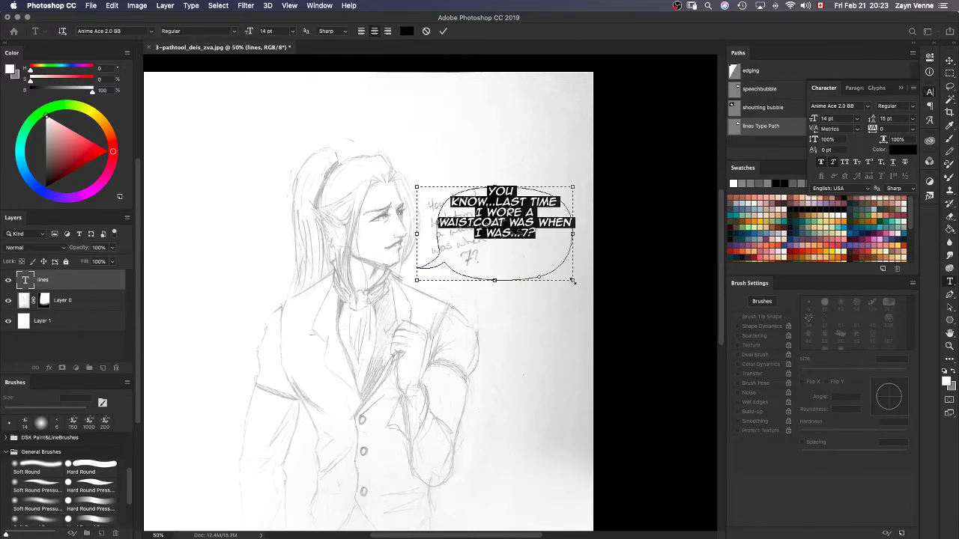
pyautogui.moveTo(573, 281); pyautogui.dragTo(557, 271)
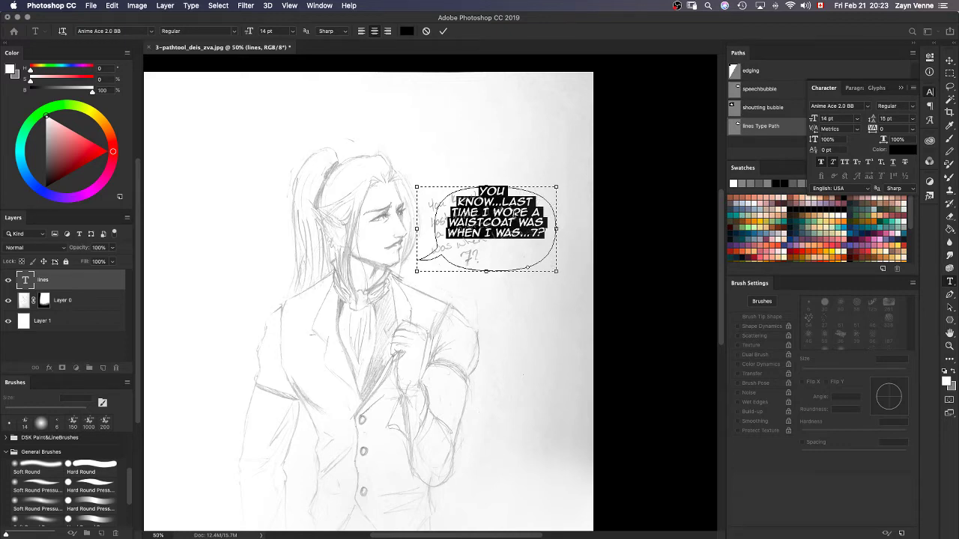
pyautogui.press('BackSpace')
pyautogui.press('super+Return')
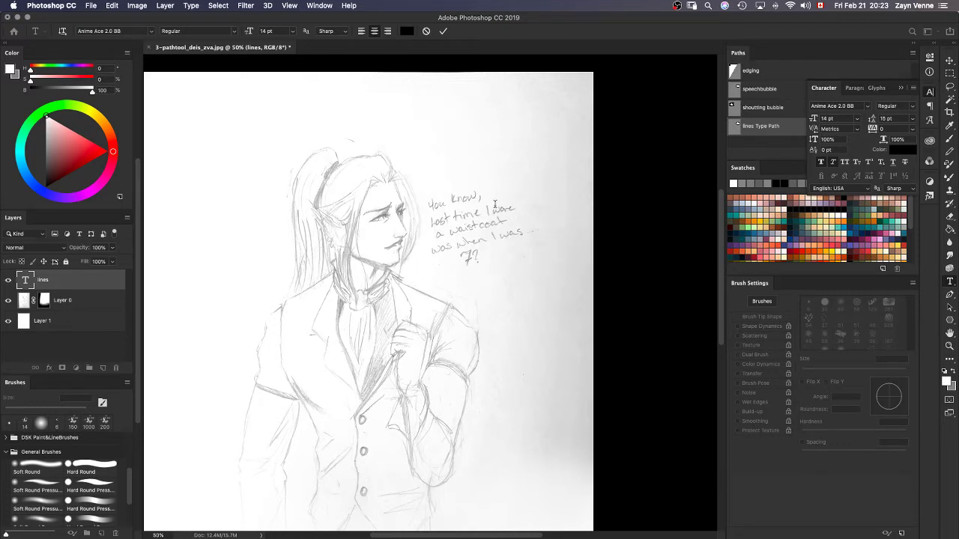
pyautogui.press('v')
pyautogui.press('super+z')
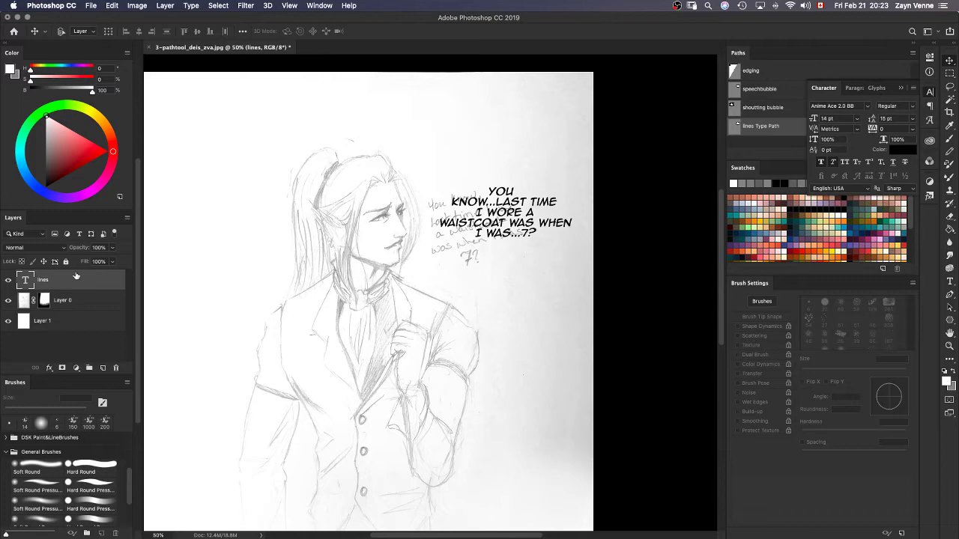
# Shrink the dialogue's text frame from its lower corner so the lines wrap more narrowly, and finish the text edit.
pyautogui.doubleClick(26, 282)
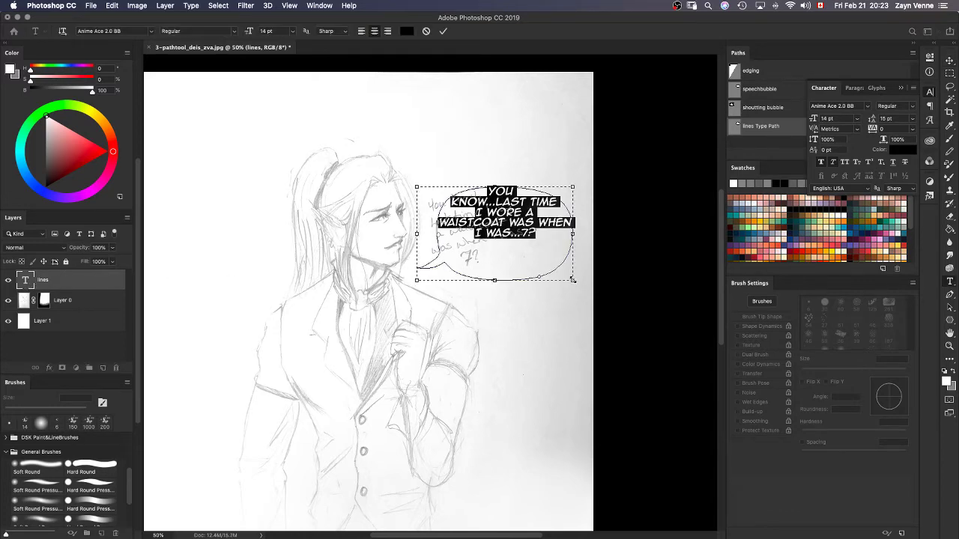
pyautogui.moveTo(572, 280); pyautogui.dragTo(542, 268)
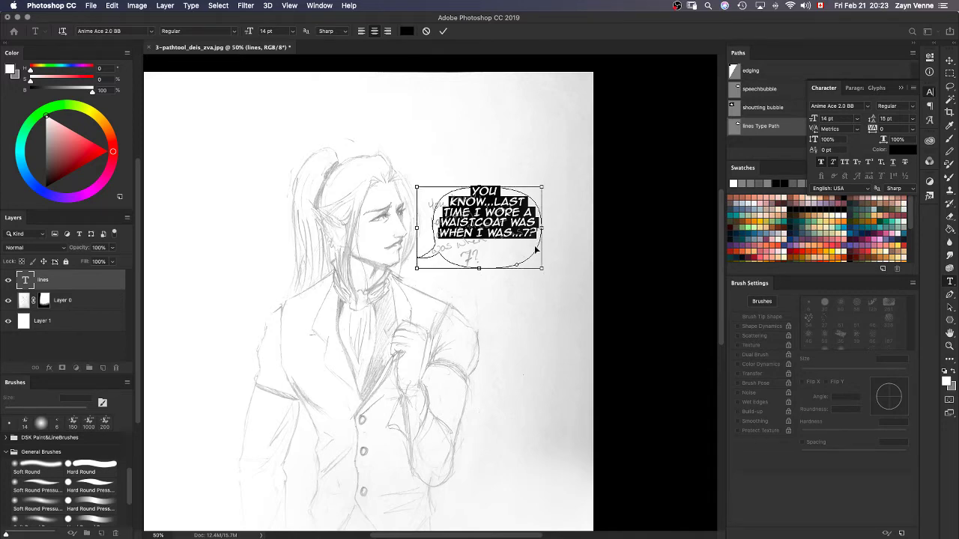
pyautogui.press('Escape')
pyautogui.press('v')
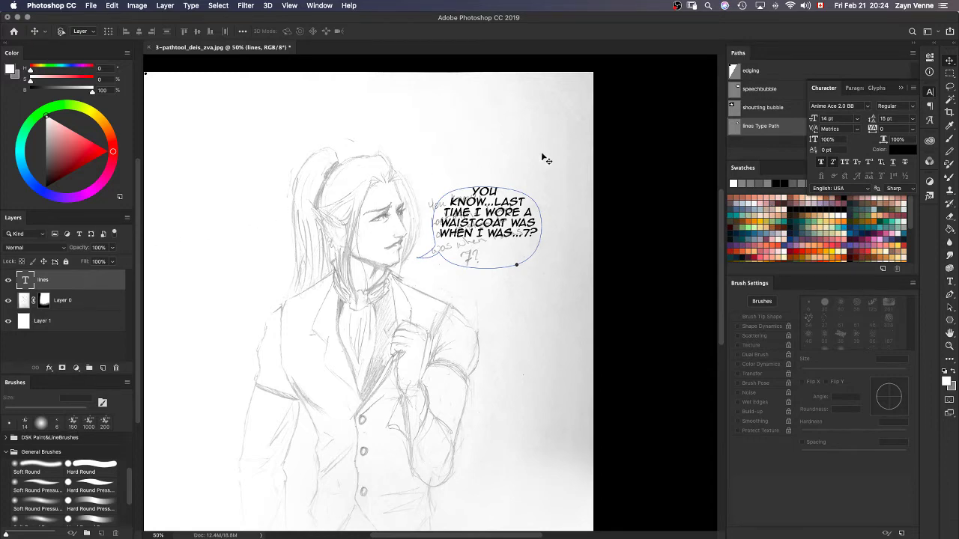
# Display the speechbubble path, move the dialogue to its center, and activate the Brush tool.
pyautogui.click(763, 93)
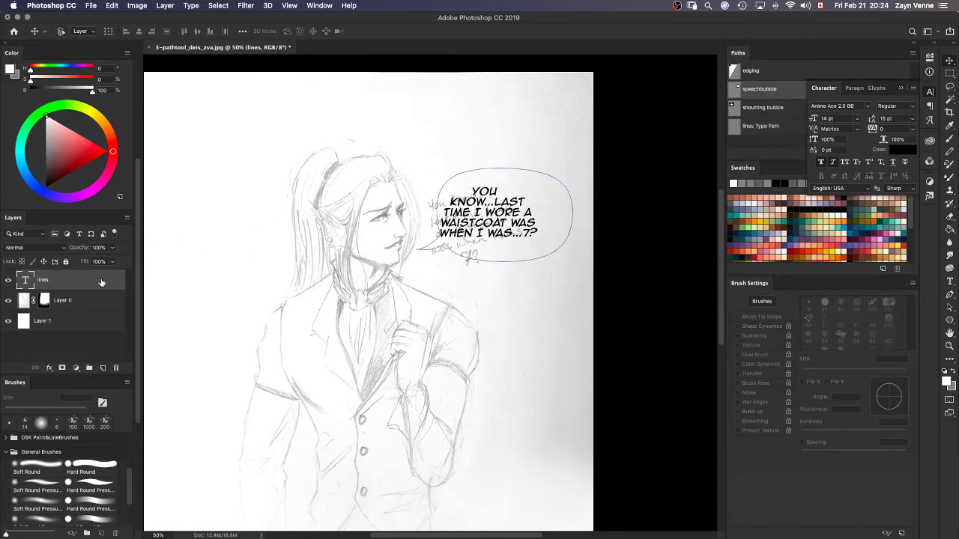
pyautogui.moveTo(512, 224)
pyautogui.mouseDown()
pyautogui.moveTo(533, 225)
pyautogui.moveTo(524, 218)
pyautogui.mouseUp()
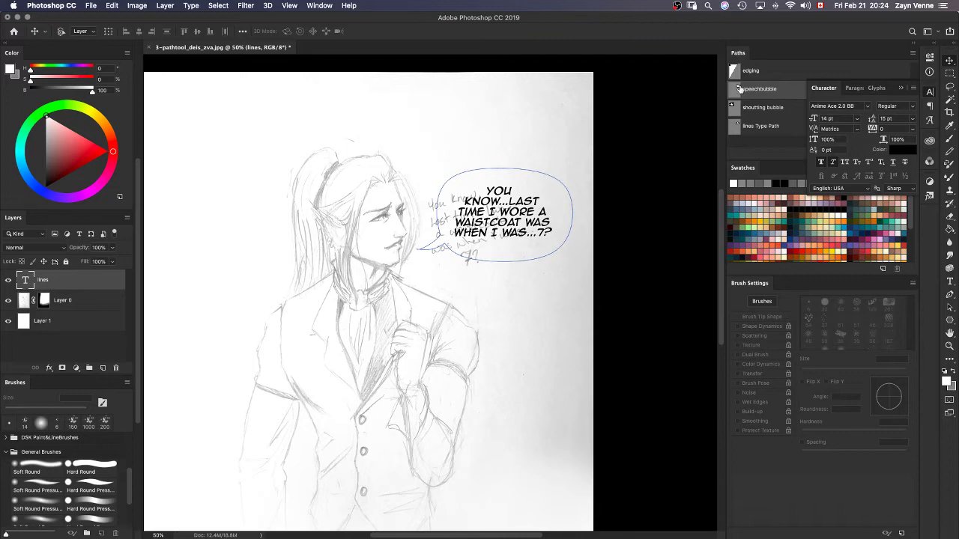
pyautogui.press('b')
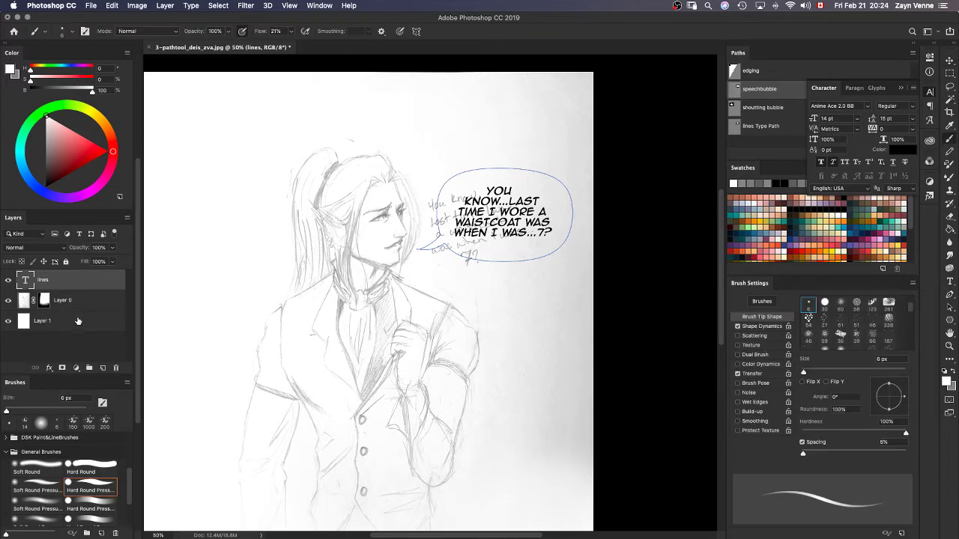
# Create a layer named "speech bubble" beneath the lines text layer and set the foreground colour to black.
pyautogui.press('super+shift+n')
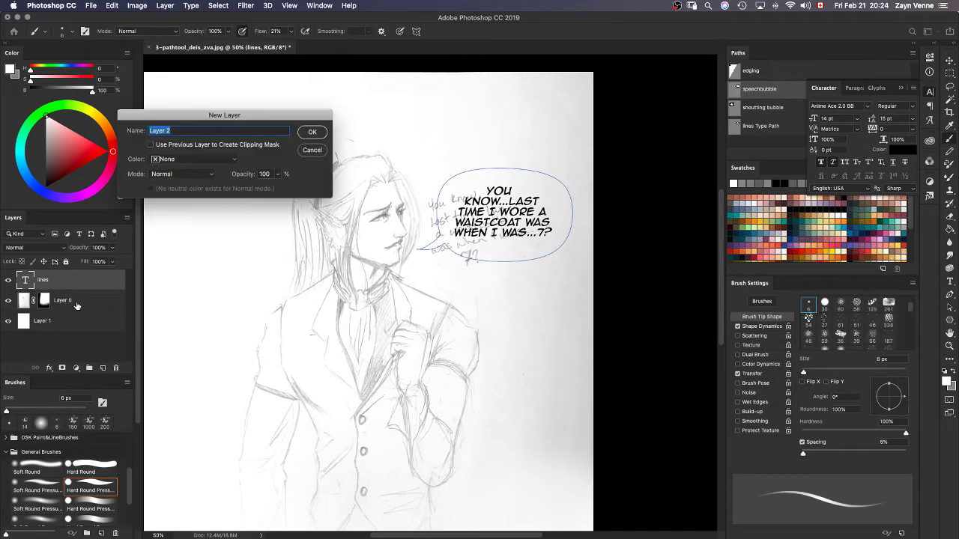
pyautogui.press('Return')
pyautogui.moveTo(71, 288); pyautogui.dragTo(76, 315)
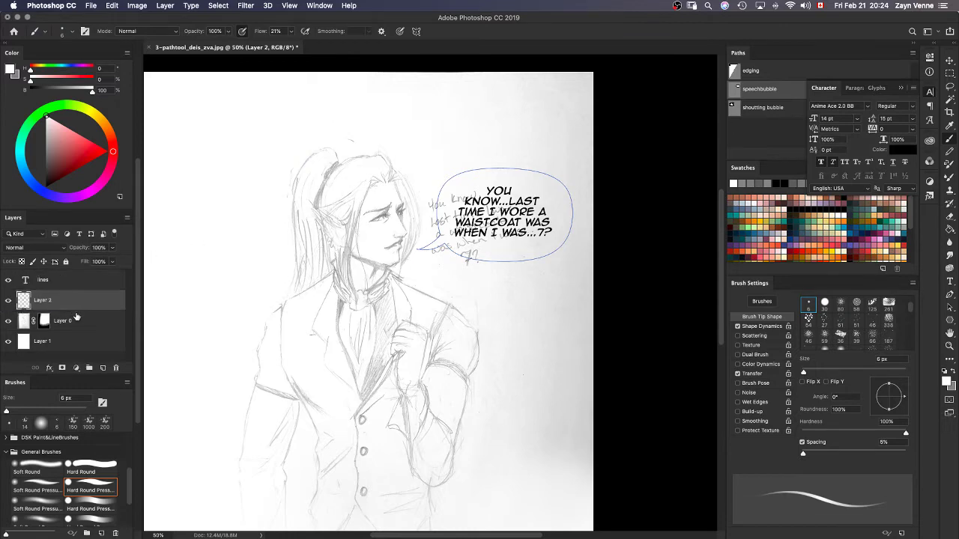
pyautogui.doubleClick(43, 300)
pyautogui.write('speech buble')
pyautogui.press('Return')
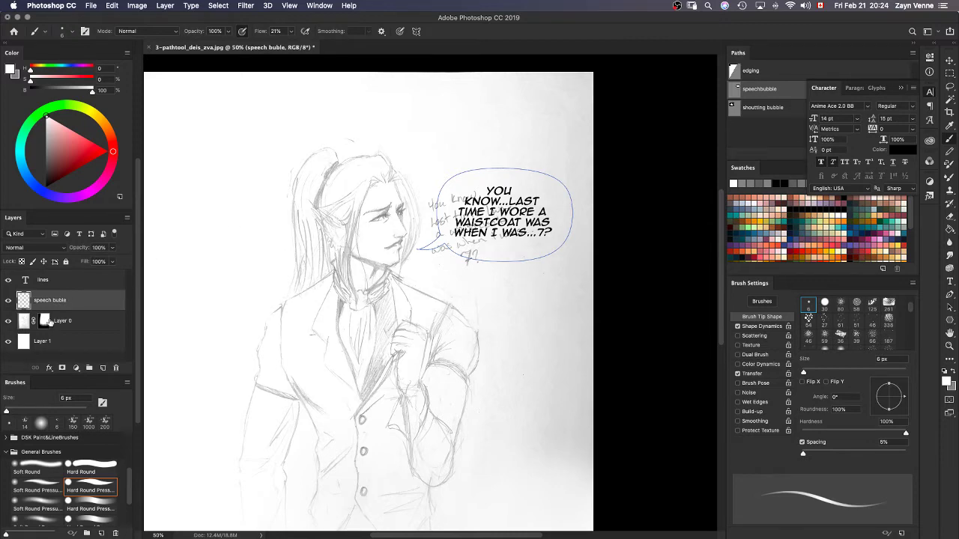
pyautogui.doubleClick(50, 299)
pyautogui.press('Return')
pyautogui.click(930, 93)
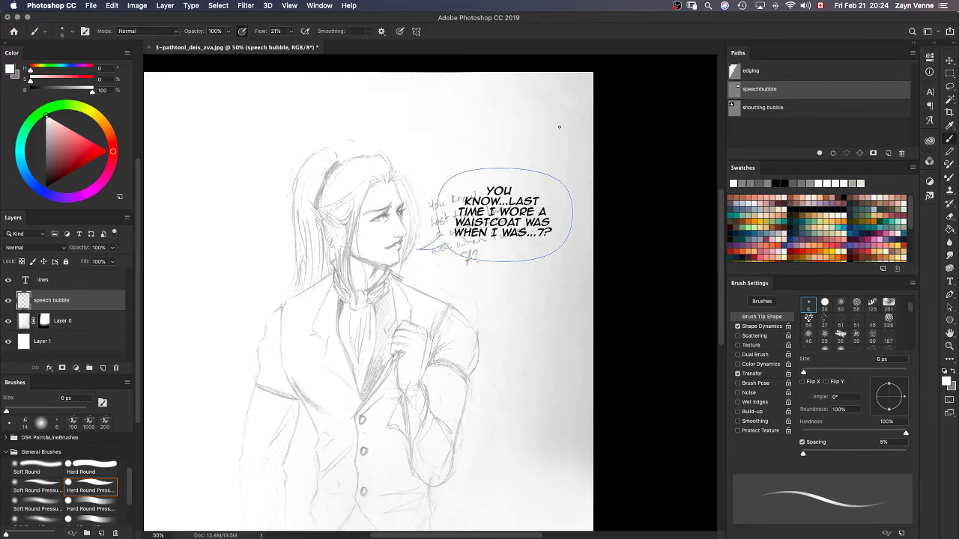
pyautogui.click(30, 91)
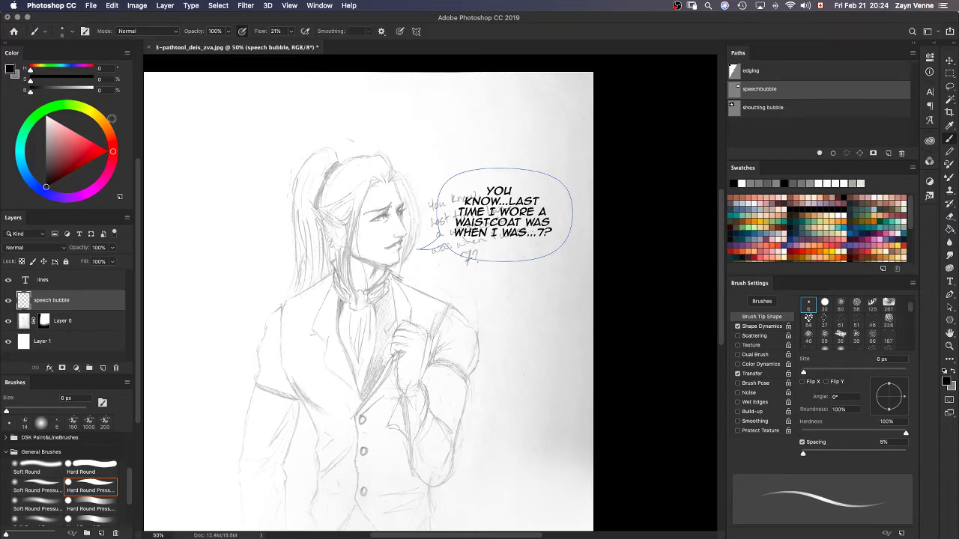
# Try stroking the speechbubble path with the brush, and undo the stroke.
pyautogui.click(833, 154)
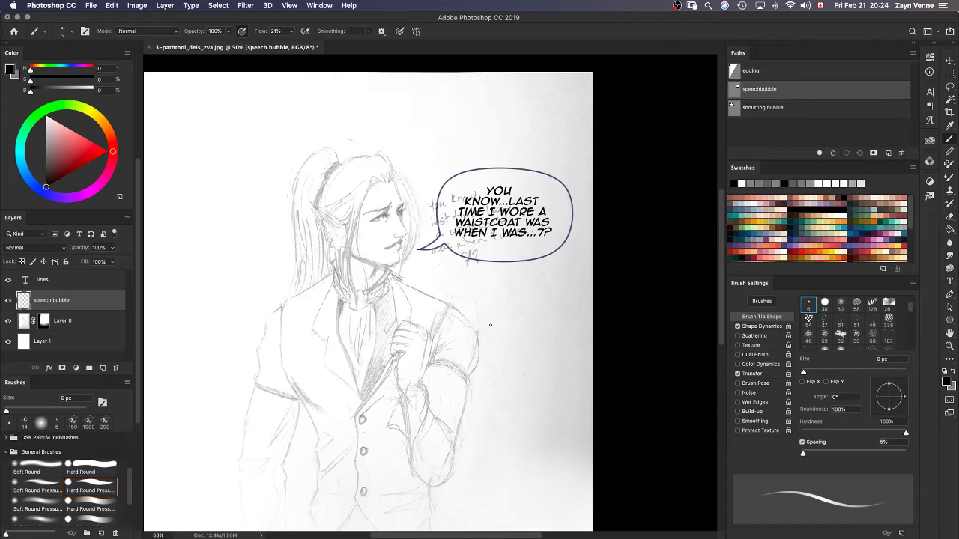
pyautogui.click(785, 137)
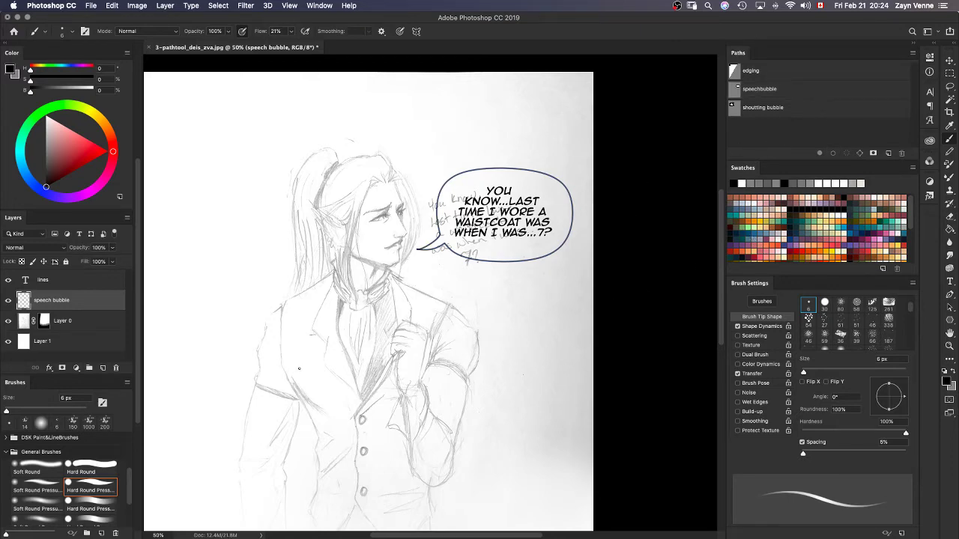
pyautogui.press('super+z')
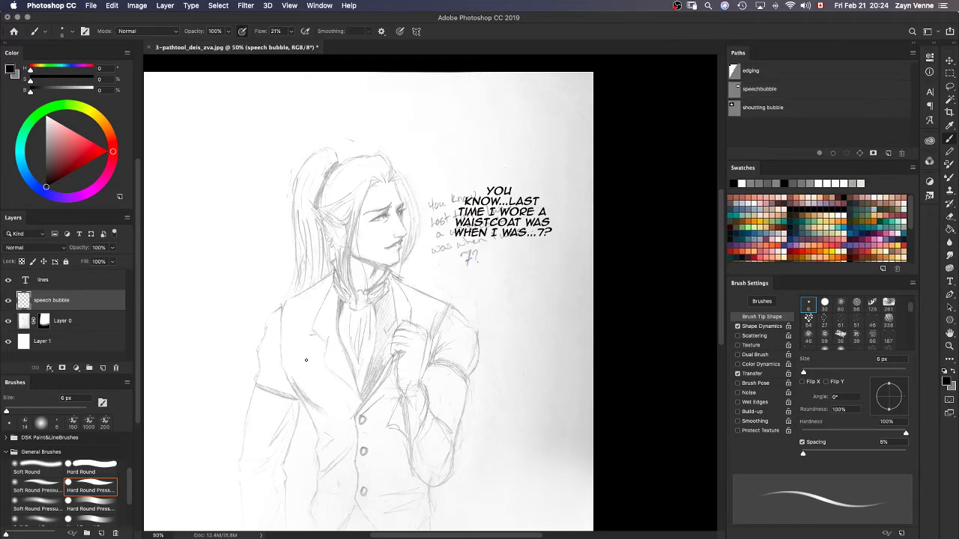
# Stroke the speechbubble path in black with the 6 px brush on the speech bubble layer and hide the path.
pyautogui.click(769, 91)
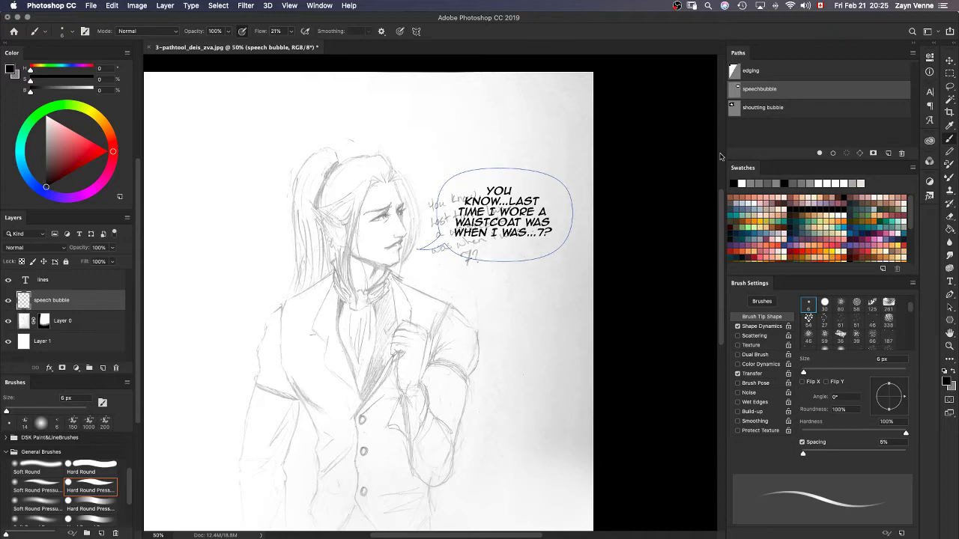
pyautogui.click(832, 153)
pyautogui.click(832, 153)
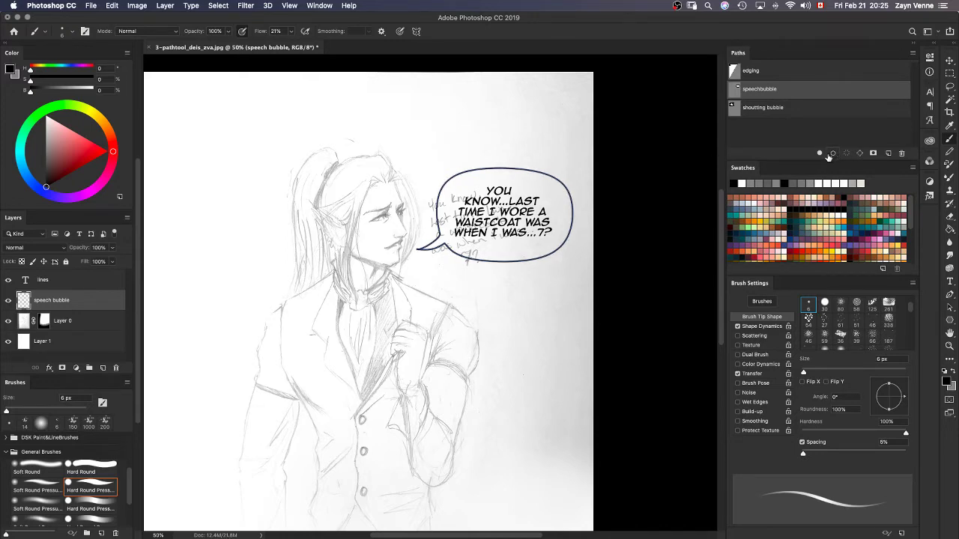
pyautogui.click(816, 134)
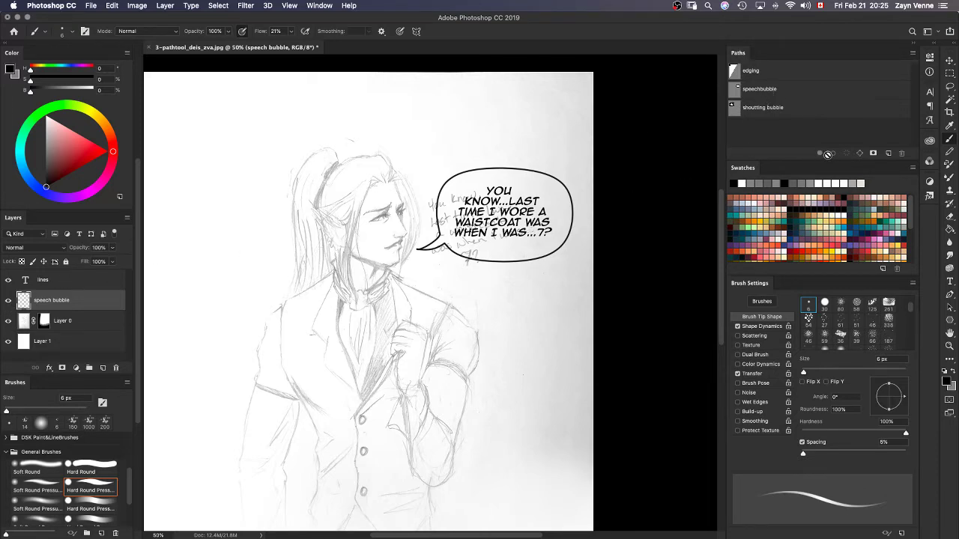
# Load the speechbubble path as a selection and add a new layer beneath the speech bubble layer.
pyautogui.click(788, 91)
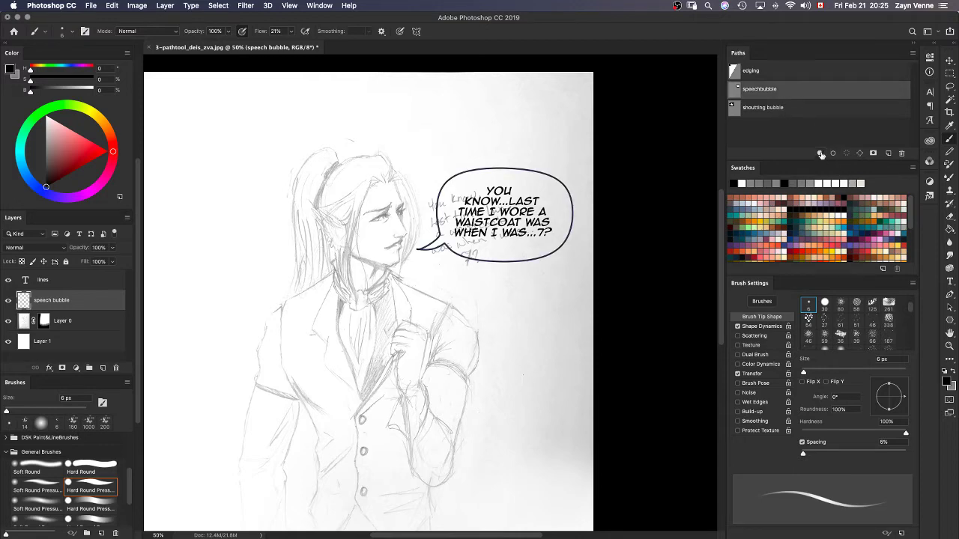
pyautogui.click(833, 154)
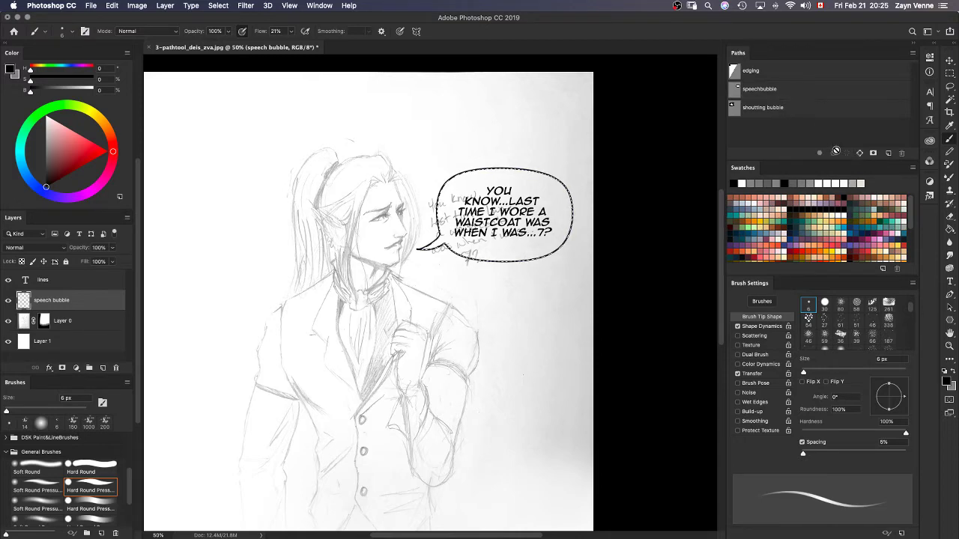
pyautogui.click(843, 140)
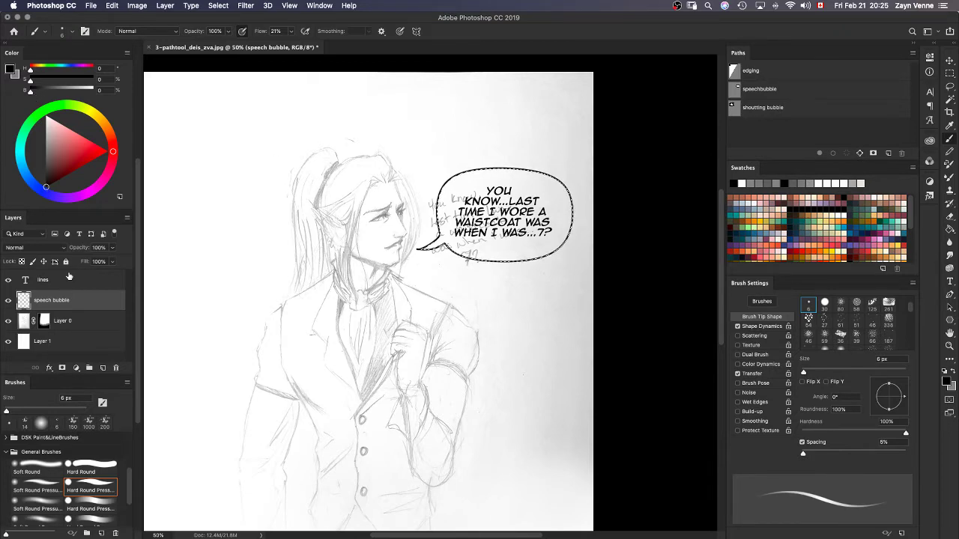
pyautogui.press('super+shift+n')
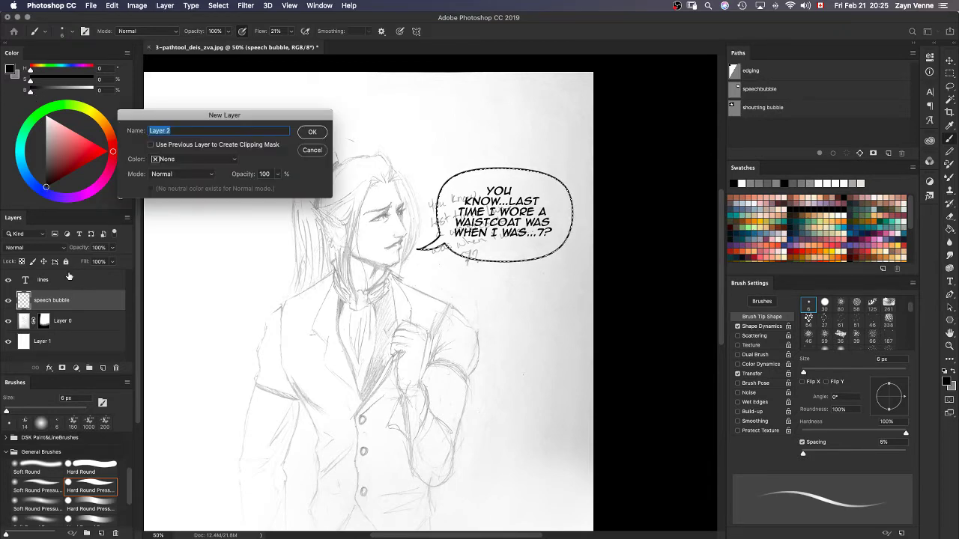
pyautogui.press('Return')
pyautogui.moveTo(97, 298); pyautogui.dragTo(84, 330)
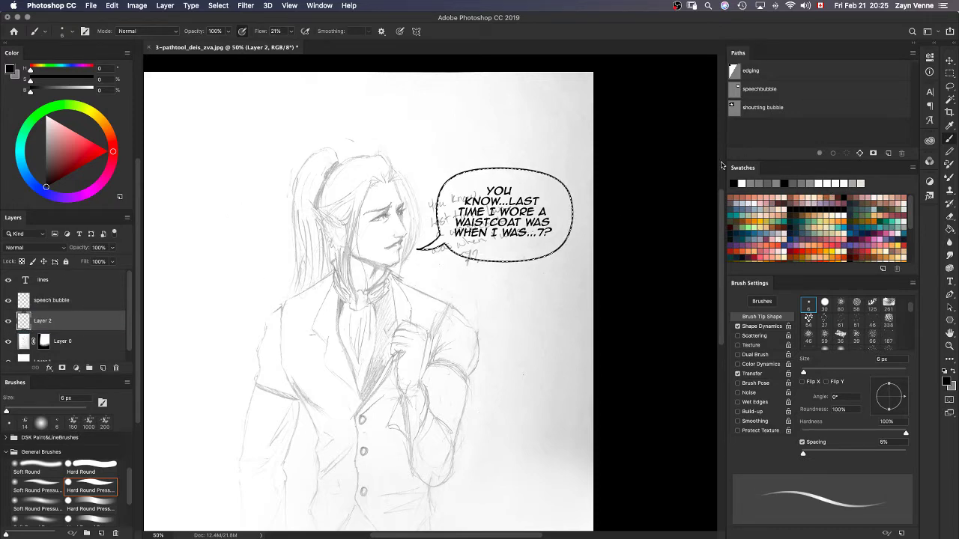
# Fill the bubble selection with light gray at 82% brightness on the new layer and deselect.
pyautogui.moveTo(43, 91); pyautogui.dragTo(81, 91)
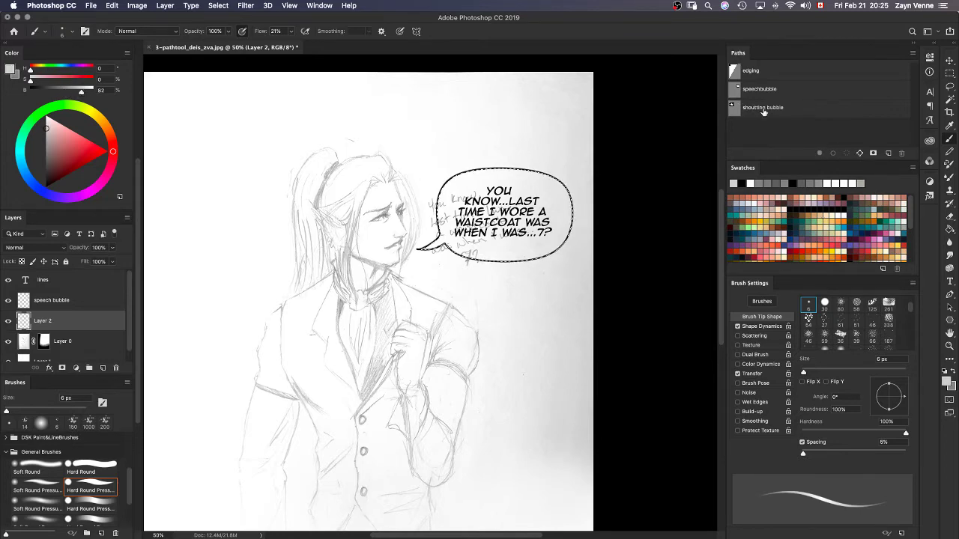
pyautogui.press('g')
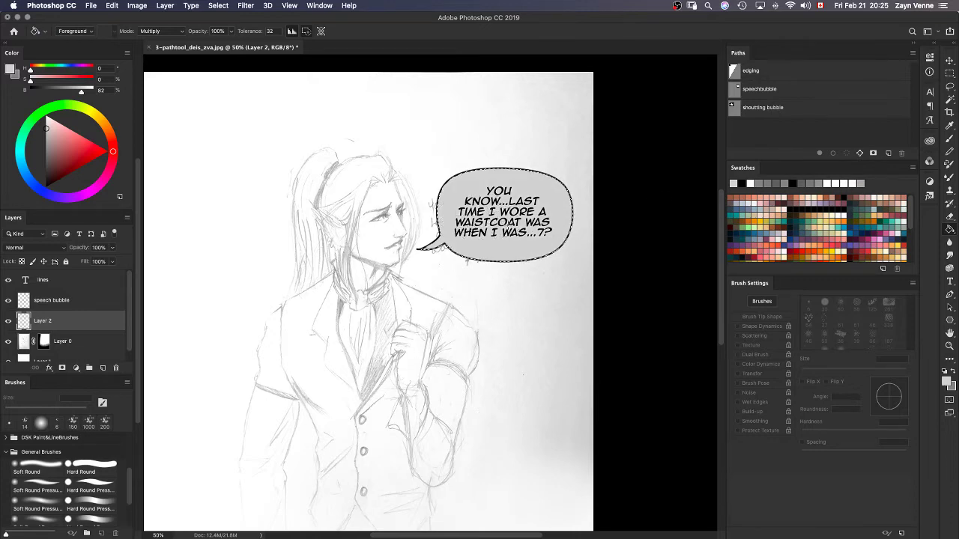
pyautogui.press('m')
pyautogui.hotkey('ctrl', 'd')
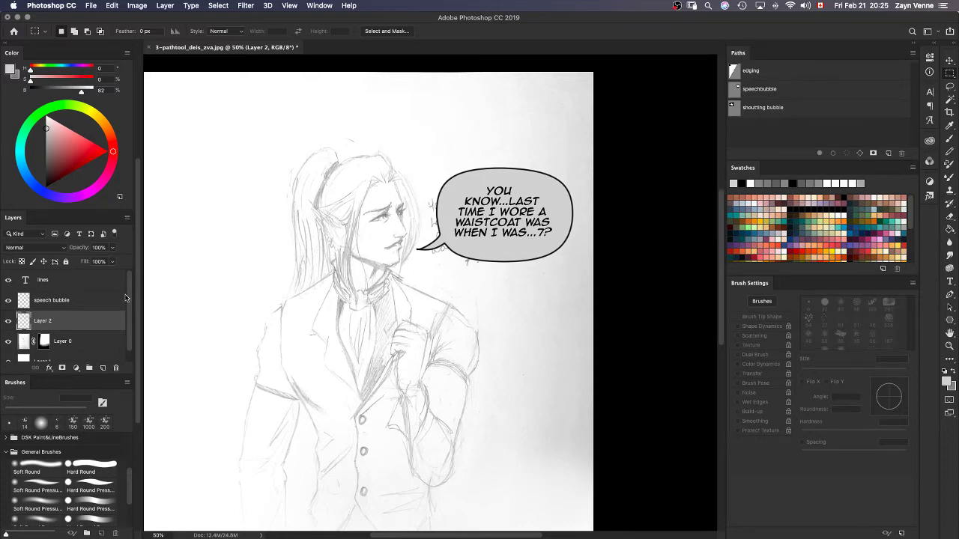
# On Layer 0's mask, lasso the area around the speech bubble, fill it with 100% black to hide the handwriting, and deselect.
pyautogui.scroll(-1, 130, 277)
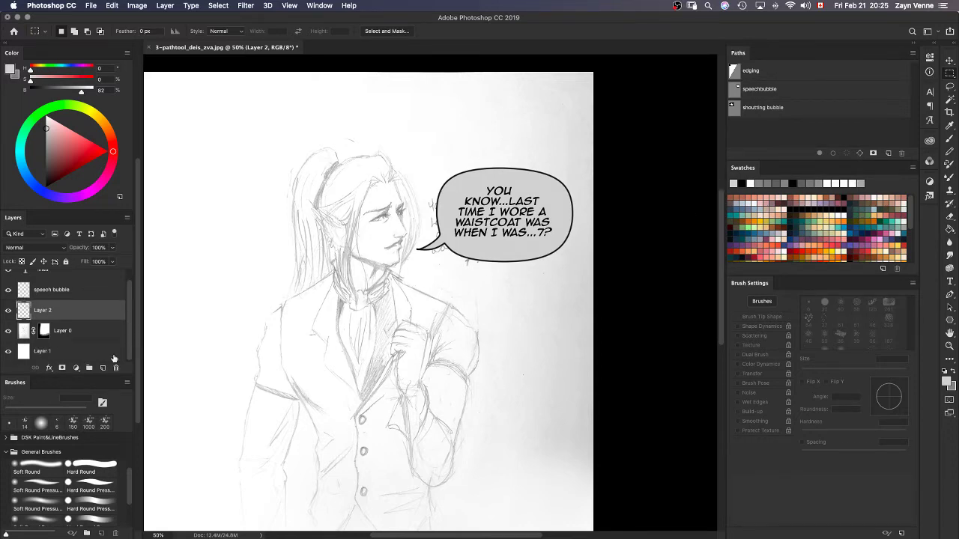
pyautogui.click(22, 334)
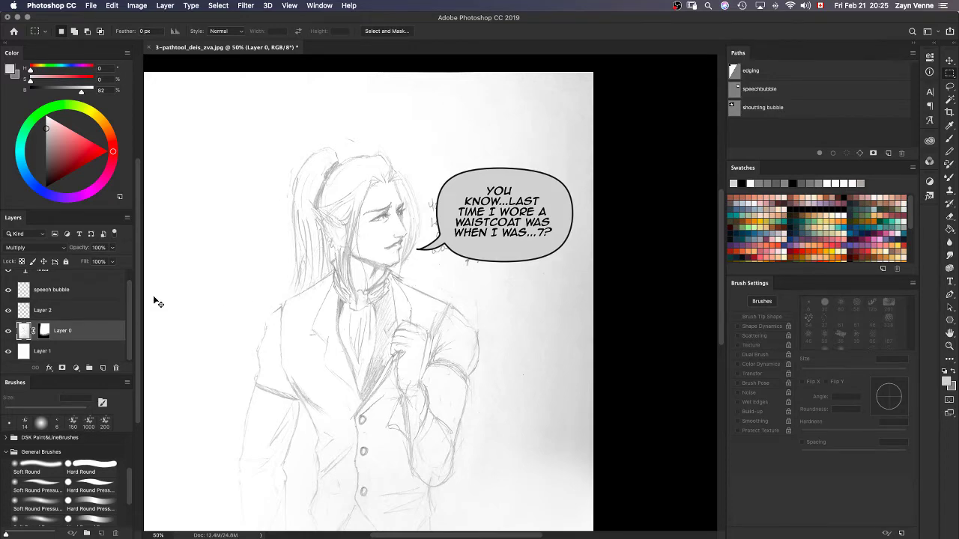
pyautogui.hotkey('ctrl', '-')
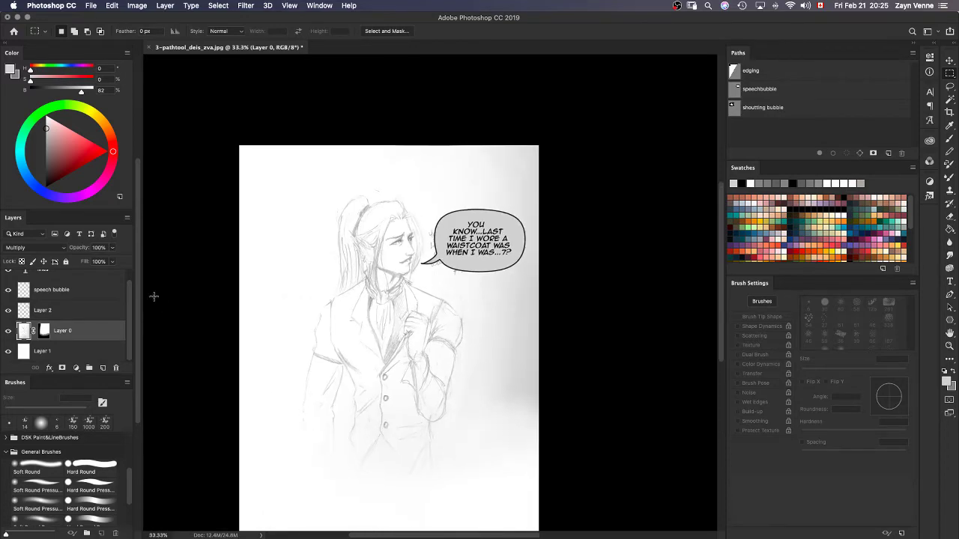
pyautogui.click(45, 332)
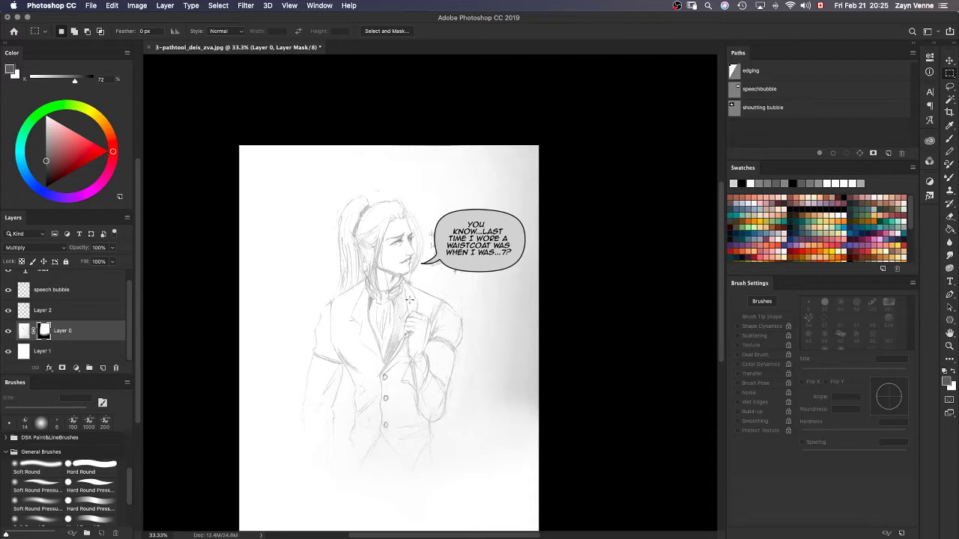
pyautogui.moveTo(75, 80); pyautogui.dragTo(96, 81)
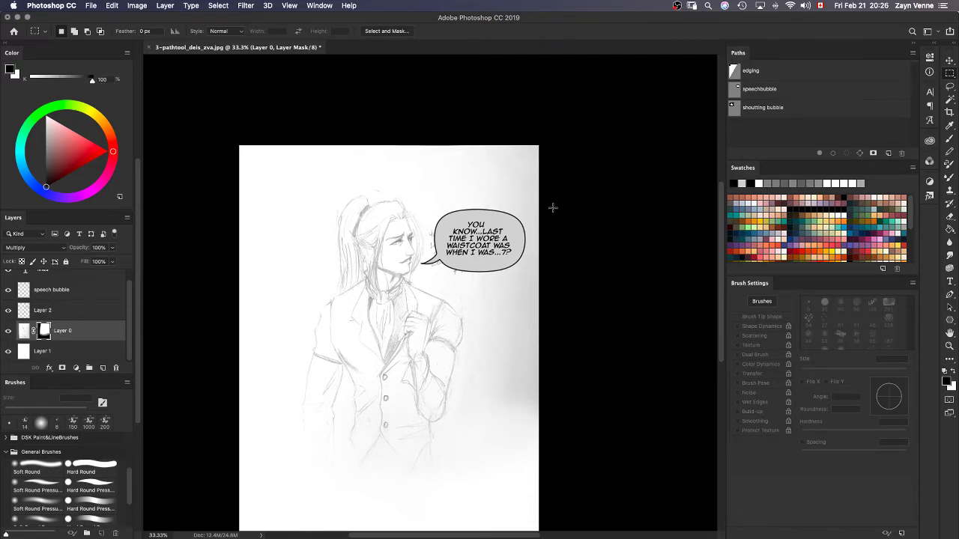
pyautogui.press('l')
pyautogui.moveTo(519, 187)
pyautogui.mouseDown()
pyautogui.moveTo(443, 198)
pyautogui.moveTo(425, 223)
pyautogui.mouseUp()
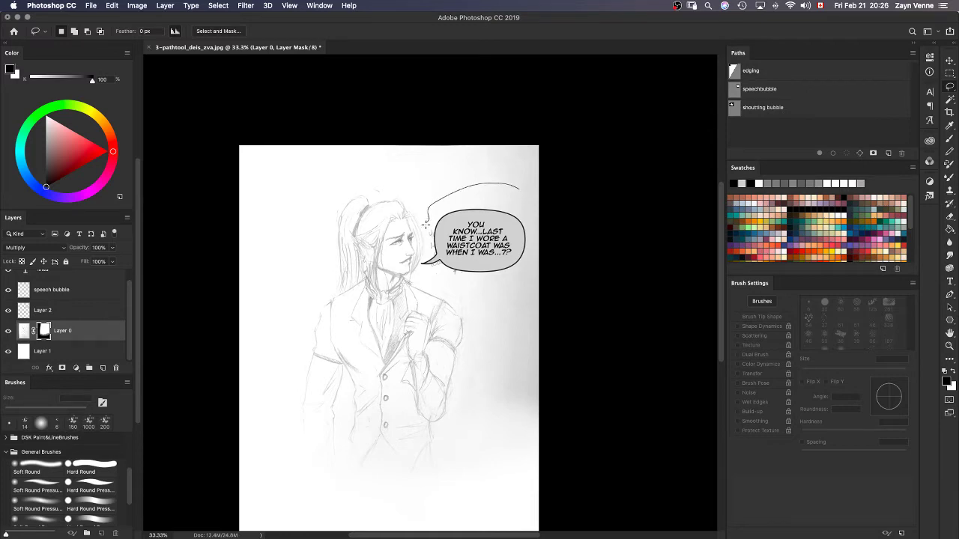
pyautogui.moveTo(426, 275)
pyautogui.mouseDown()
pyautogui.moveTo(504, 295)
pyautogui.moveTo(537, 260)
pyautogui.moveTo(494, 181)
pyautogui.mouseUp()
pyautogui.moveTo(431, 277)
pyautogui.mouseDown()
pyautogui.moveTo(493, 322)
pyautogui.moveTo(532, 267)
pyautogui.mouseUp()
pyautogui.press('g')
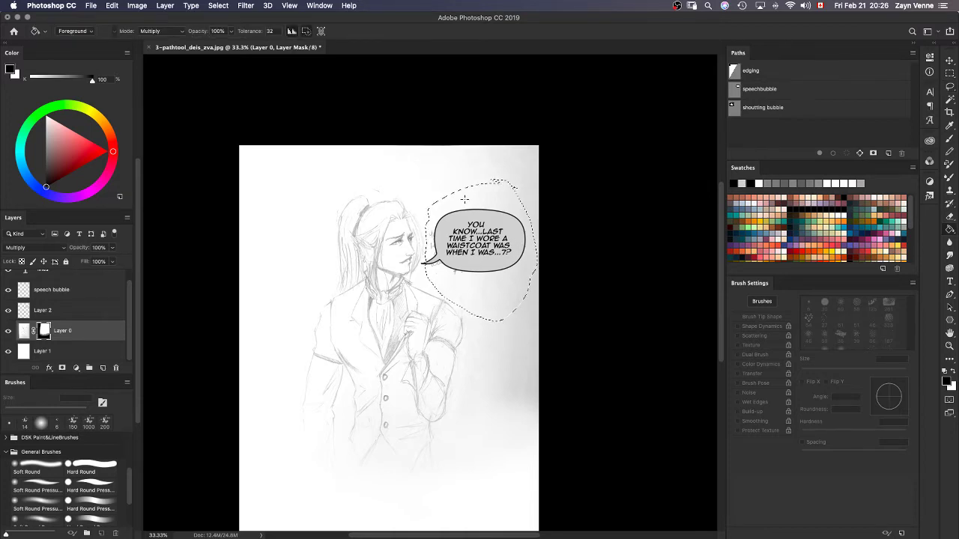
pyautogui.click(494, 271)
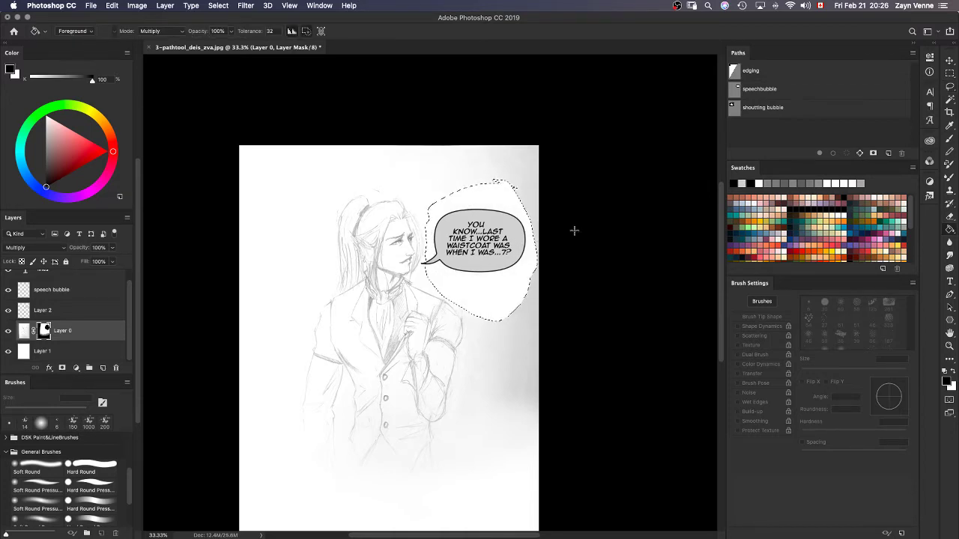
pyautogui.press('m')
pyautogui.hotkey('ctrl', 'd')
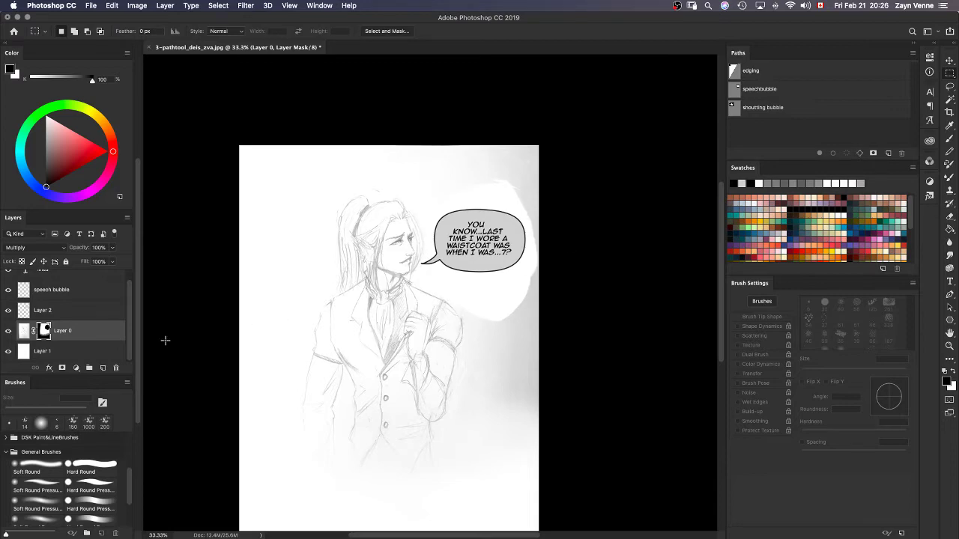
# Lasso the gray background along the page's right side, fill it with black on Layer 0's mask until it is hidden, and deselect.
pyautogui.press('l')
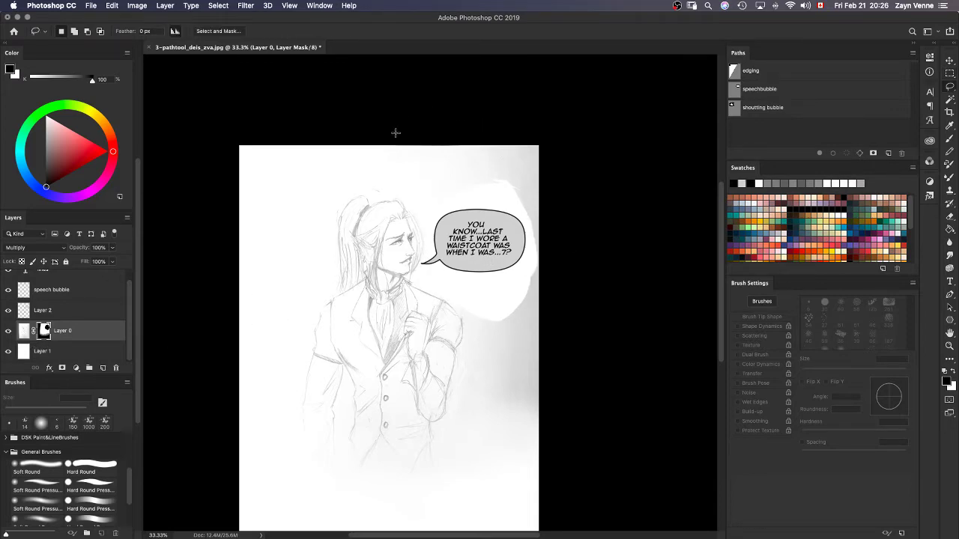
pyautogui.moveTo(376, 129)
pyautogui.mouseDown()
pyautogui.moveTo(424, 170)
pyautogui.moveTo(463, 223)
pyautogui.moveTo(486, 261)
pyautogui.moveTo(477, 286)
pyautogui.mouseUp()
pyautogui.moveTo(468, 320)
pyautogui.mouseDown()
pyautogui.moveTo(459, 409)
pyautogui.moveTo(548, 520)
pyautogui.moveTo(594, 167)
pyautogui.moveTo(412, 138)
pyautogui.mouseUp()
pyautogui.press('g')
pyautogui.click(516, 342)
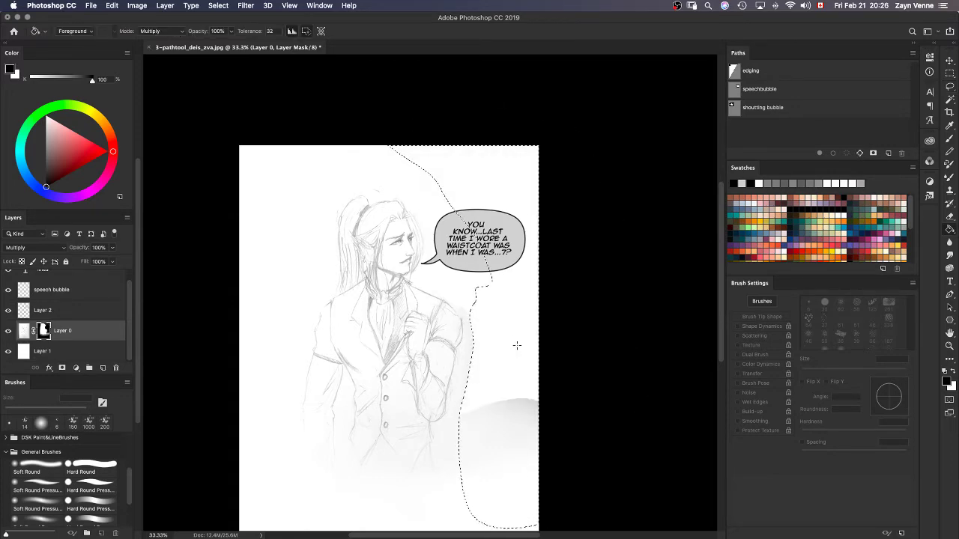
pyautogui.click(522, 450)
pyautogui.click(513, 408)
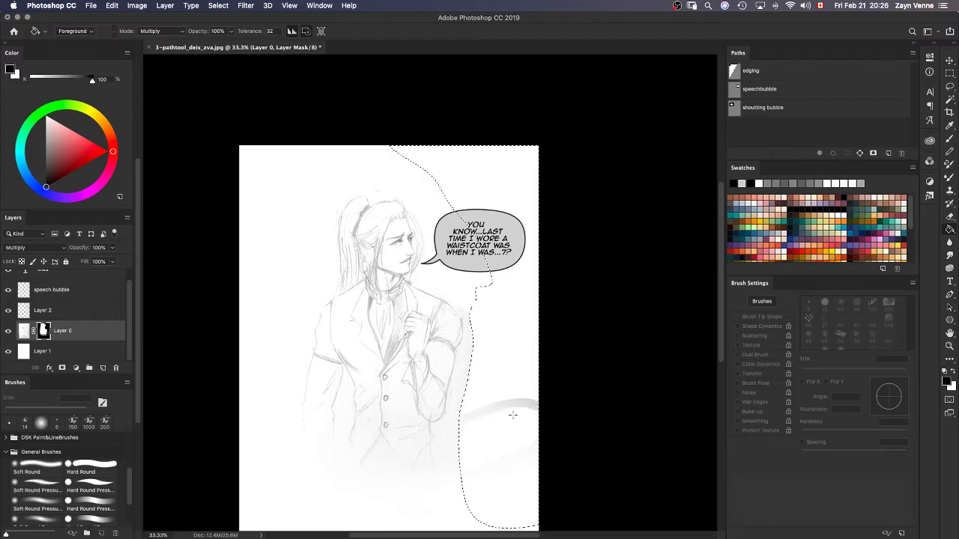
pyautogui.click(512, 412)
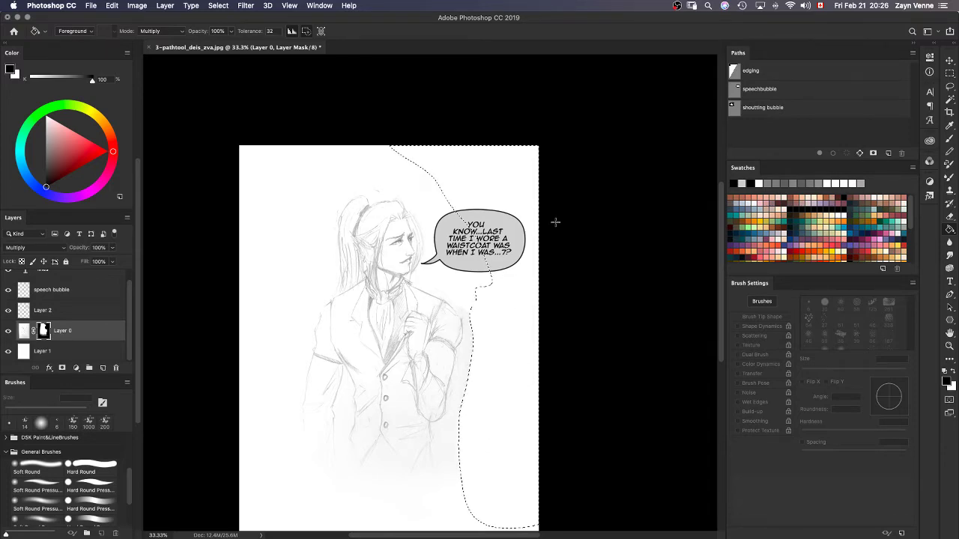
pyautogui.press('m')
pyautogui.click(582, 251)
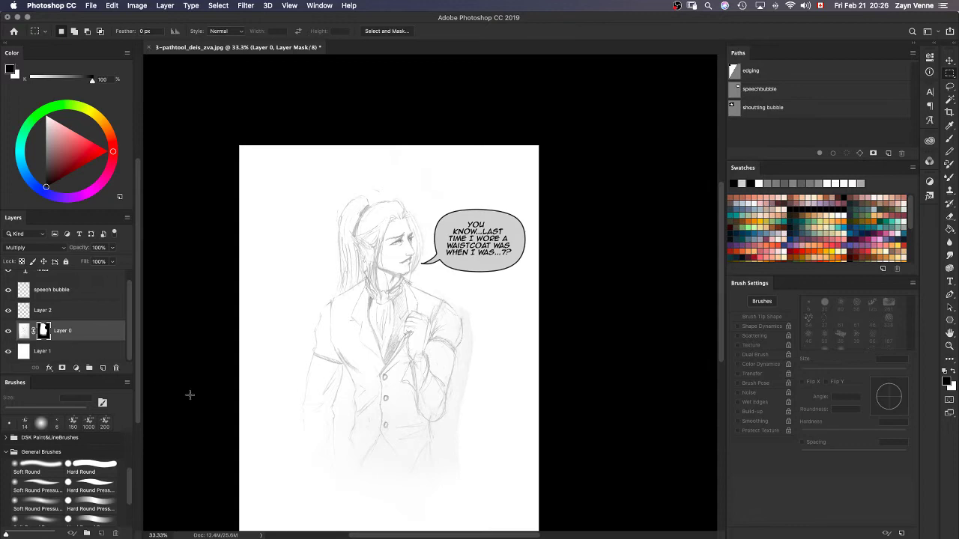
# Paint black with a Soft Round brush, enlarged to 60 px, on Layer 0's mask to hide the gray beside the figure's bent arm.
pyautogui.press('b')
pyautogui.click(32, 468)
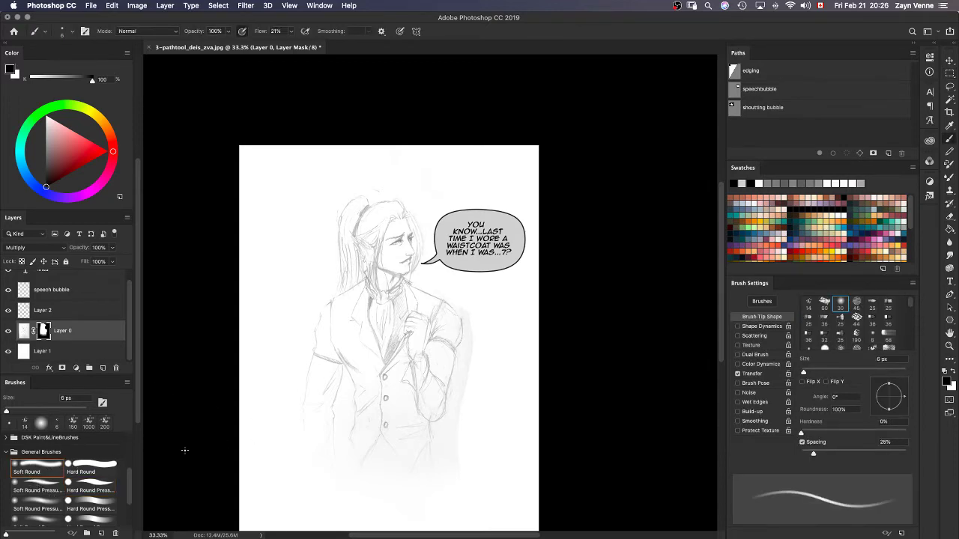
pyautogui.scroll(5, 130, 498)
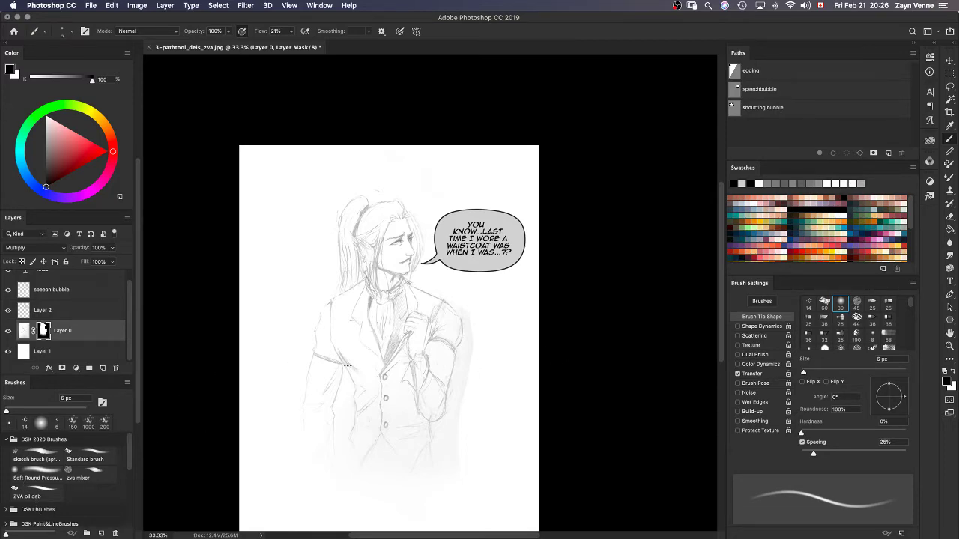
pyautogui.press(']')
pyautogui.press(']')
pyautogui.press(']')
pyautogui.press(']')
pyautogui.press(']')
pyautogui.press(']')
pyautogui.press(']')
pyautogui.press(']')
pyautogui.press(']')
pyautogui.press(']')
pyautogui.press(']')
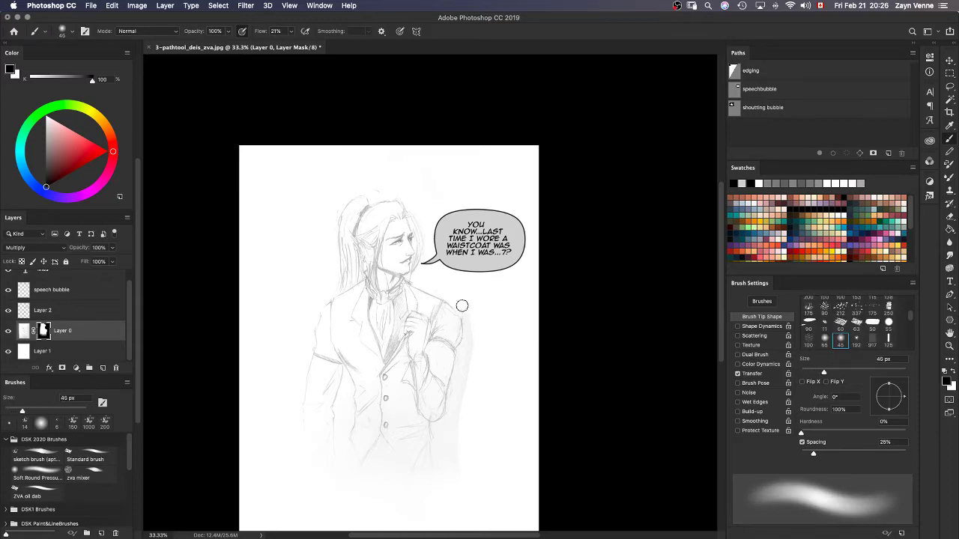
pyautogui.moveTo(462, 306); pyautogui.dragTo(470, 351)
pyautogui.press(']')
pyautogui.press(']')
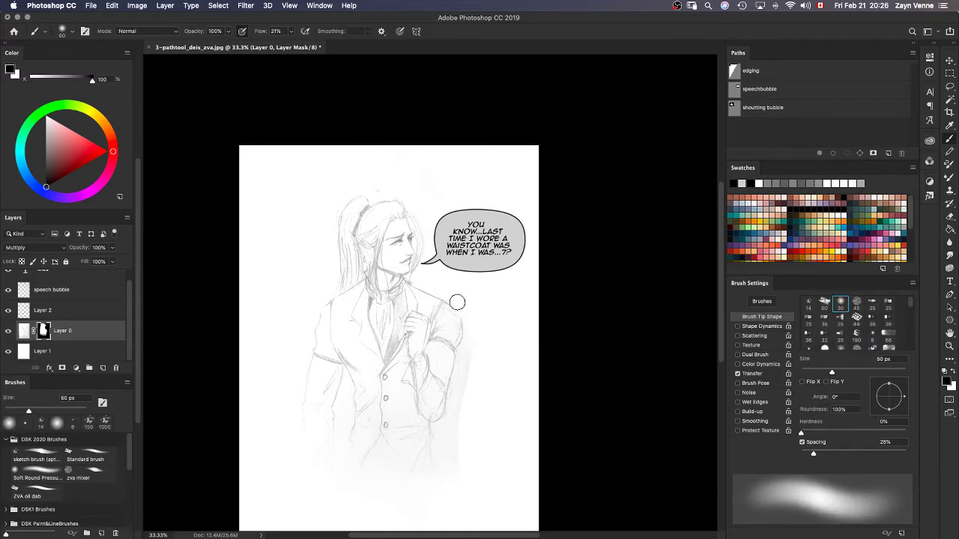
pyautogui.moveTo(456, 302)
pyautogui.mouseDown()
pyautogui.moveTo(469, 370)
pyautogui.moveTo(456, 440)
pyautogui.mouseUp()
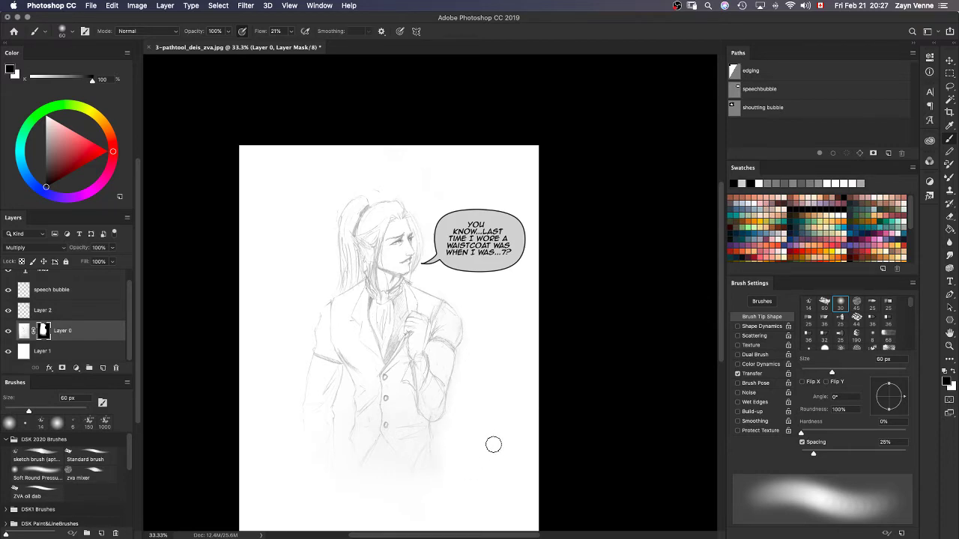
pyautogui.press(']')
pyautogui.press(']')
pyautogui.press(']')
pyautogui.press(']')
# Hide the speech bubble outline layer and select Layer 2 containing the gray bubble fill.
pyautogui.click(98, 294)
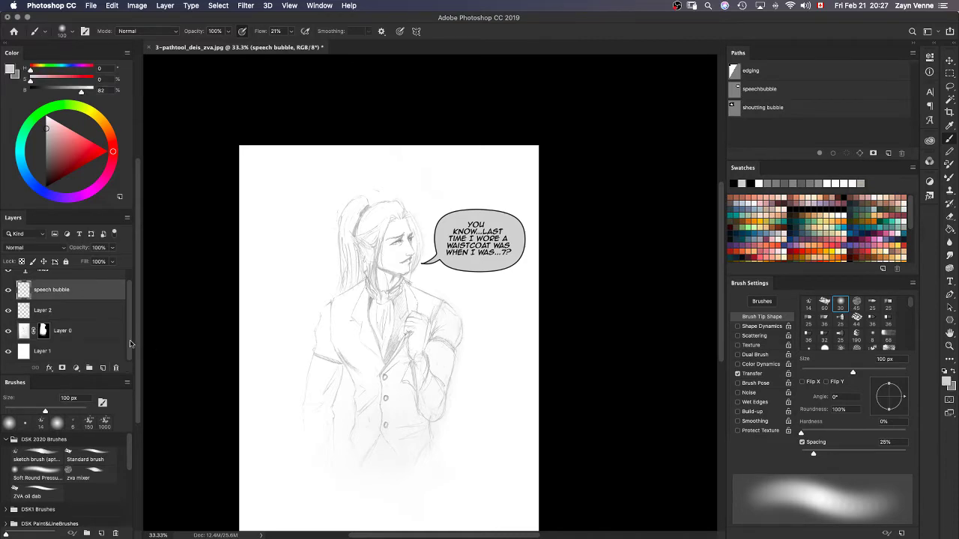
pyautogui.moveTo(129, 343); pyautogui.dragTo(130, 332)
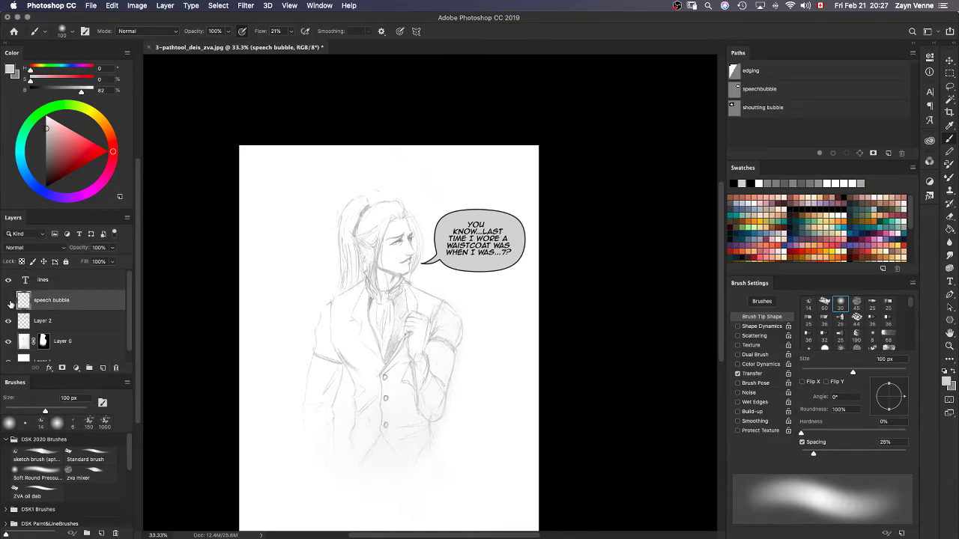
pyautogui.click(10, 300)
pyautogui.click(9, 300)
pyautogui.click(9, 301)
pyautogui.click(122, 326)
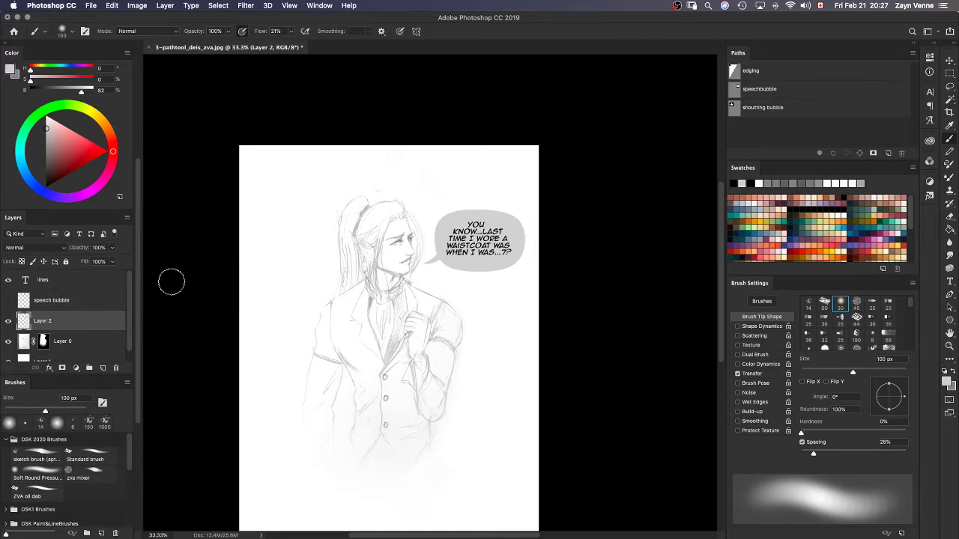
# Enable a Stroke effect in Layer 2's layer style and open the stroke settings.
pyautogui.rightClick(58, 320)
pyautogui.click(32, 325)
pyautogui.rightClick(59, 322)
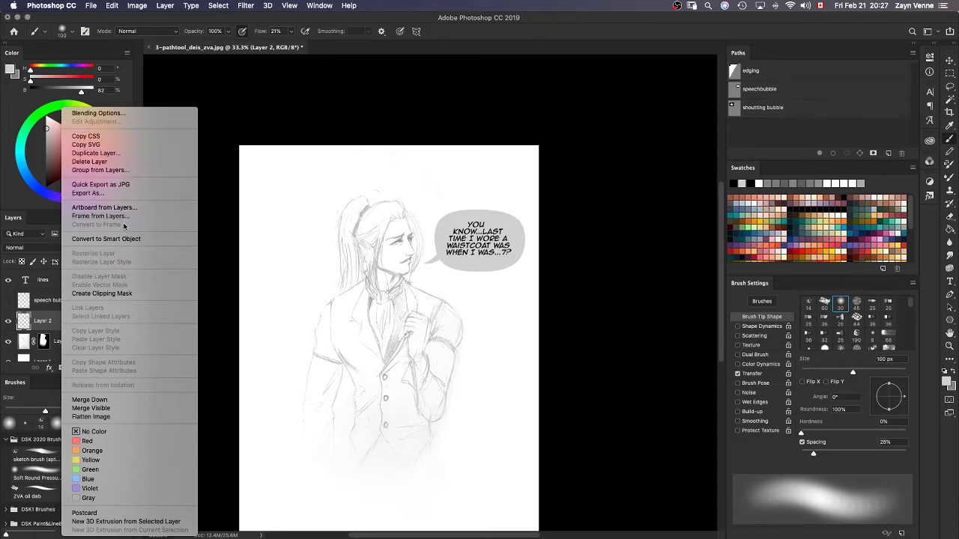
pyautogui.click(141, 118)
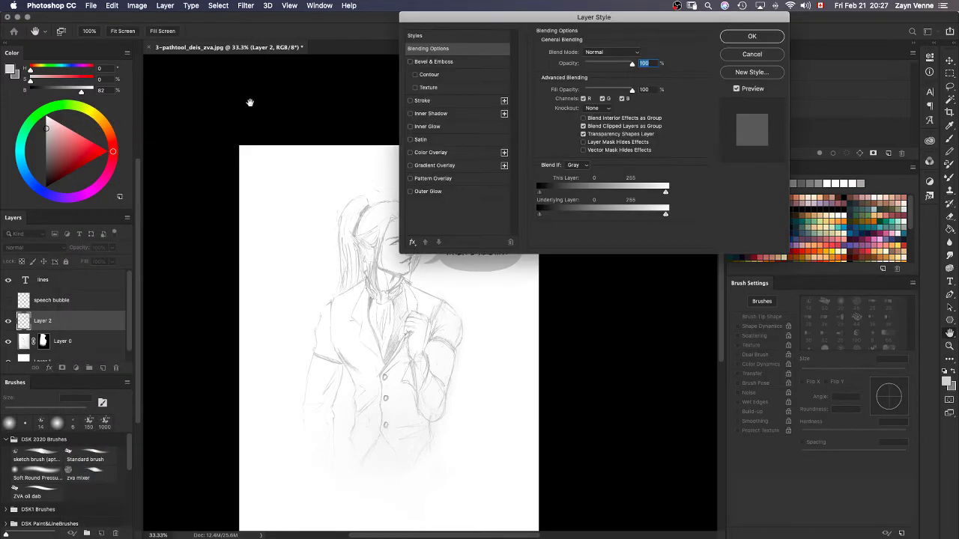
pyautogui.click(409, 101)
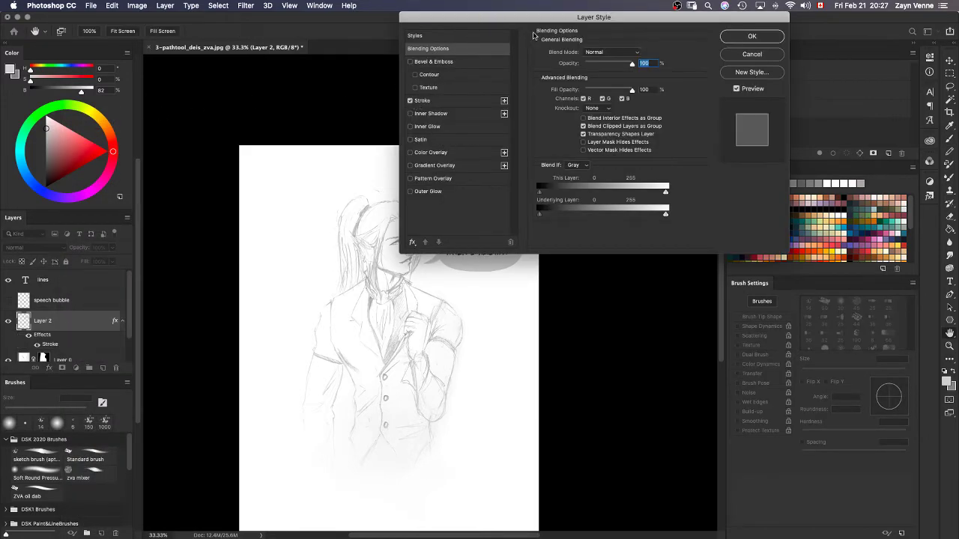
pyautogui.moveTo(547, 20); pyautogui.dragTo(669, 34)
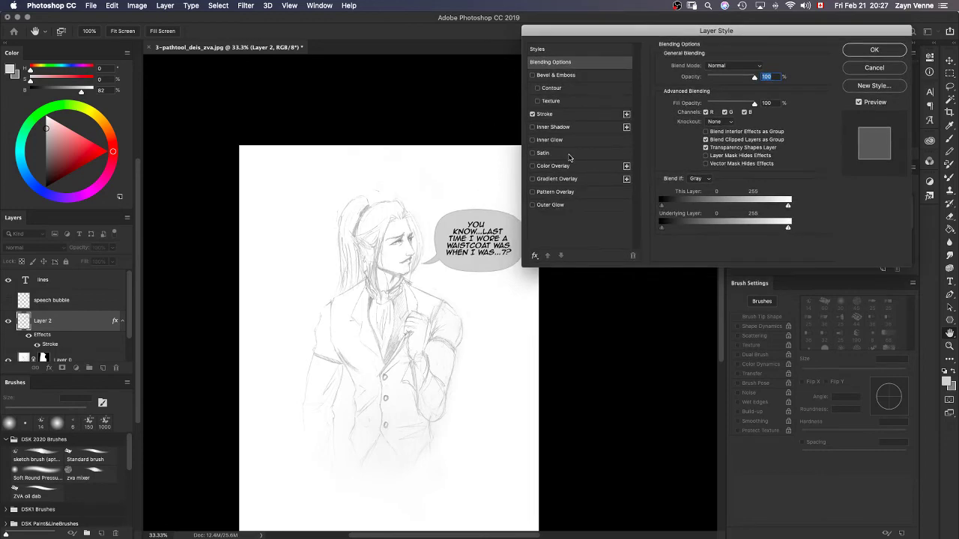
pyautogui.click(561, 116)
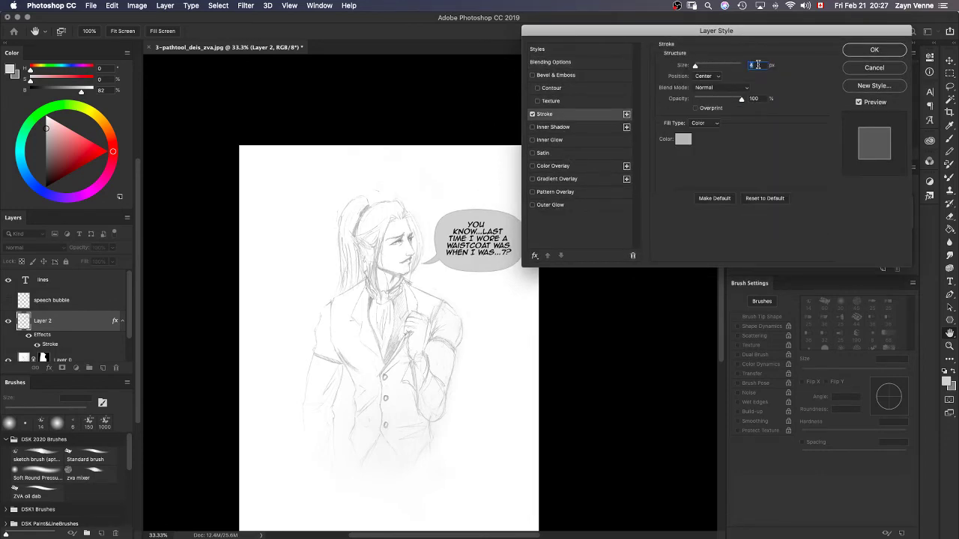
# Set the stroke's size to 5 px and its color to black, and apply the layer style.
pyautogui.write('5')
pyautogui.click(682, 139)
pyautogui.moveTo(635, 182); pyautogui.dragTo(589, 212)
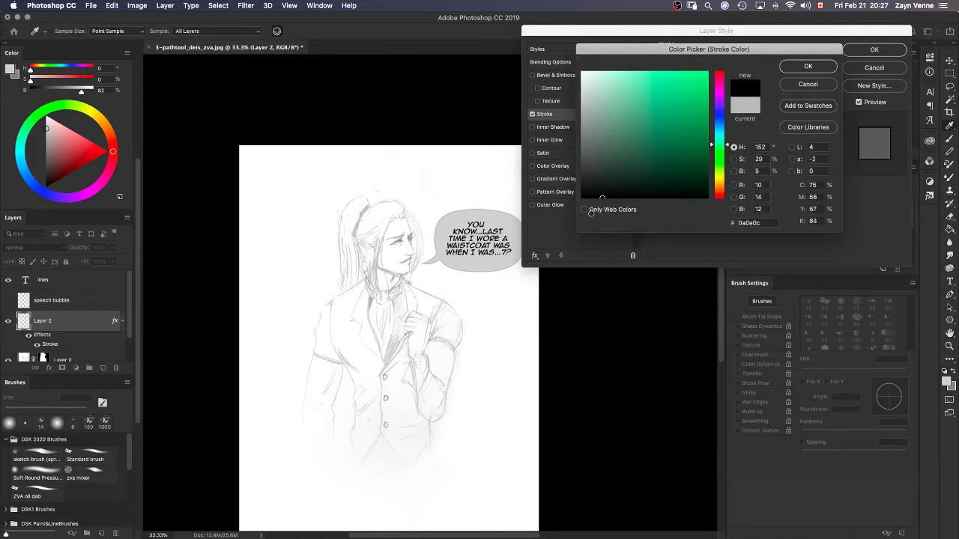
pyautogui.click(808, 66)
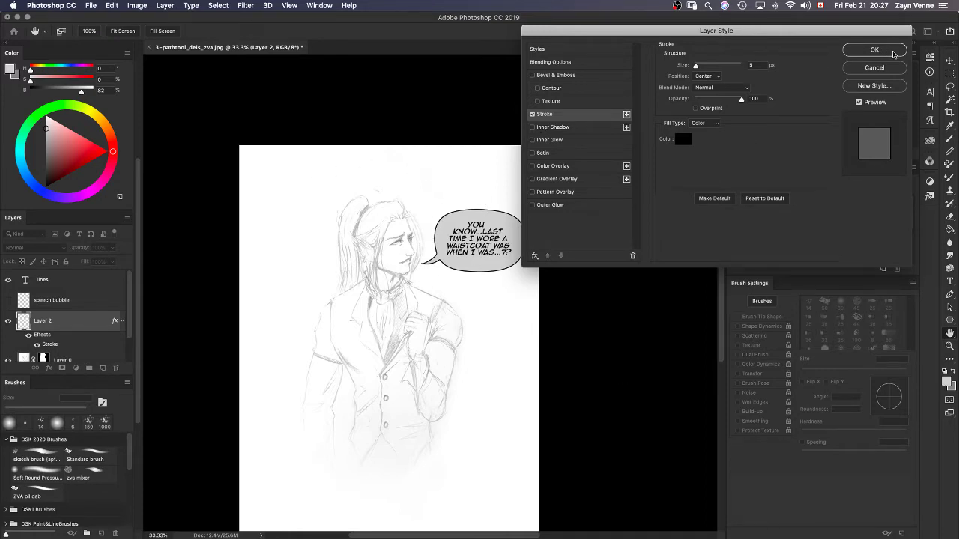
pyautogui.press('Return')
# Try scaling the gray bubble up to about 159% from its upper corner, and undo the transformation.
pyautogui.press('super+t')
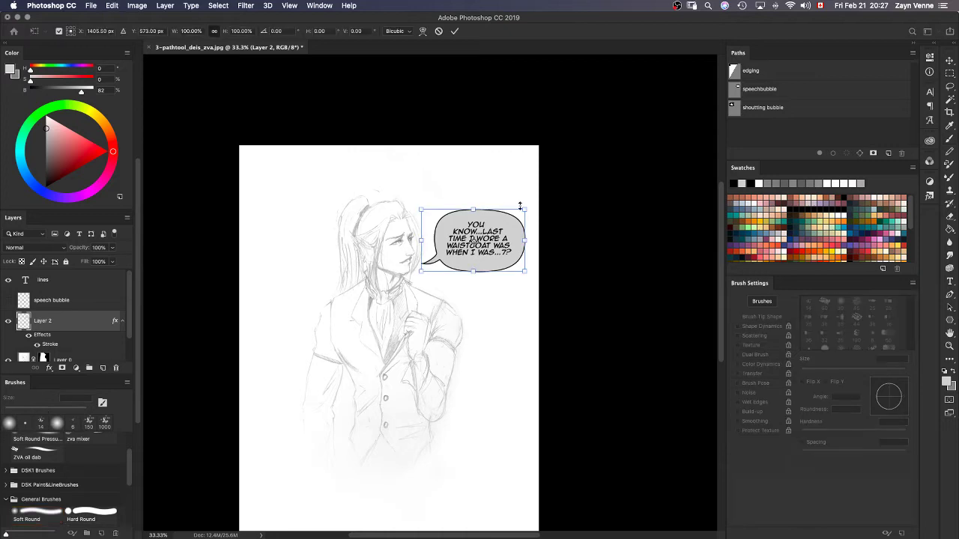
pyautogui.moveTo(525, 210); pyautogui.dragTo(582, 170)
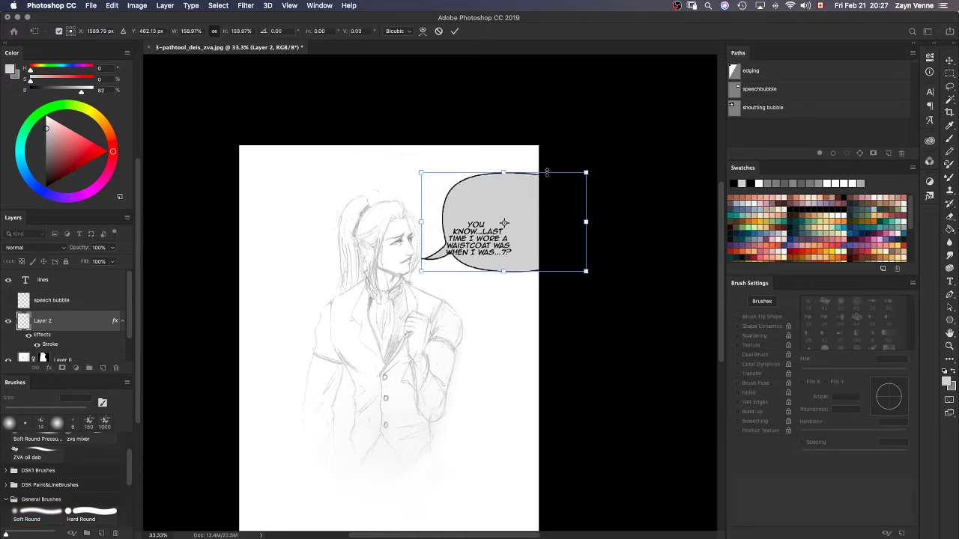
pyautogui.press('Return')
pyautogui.press('b')
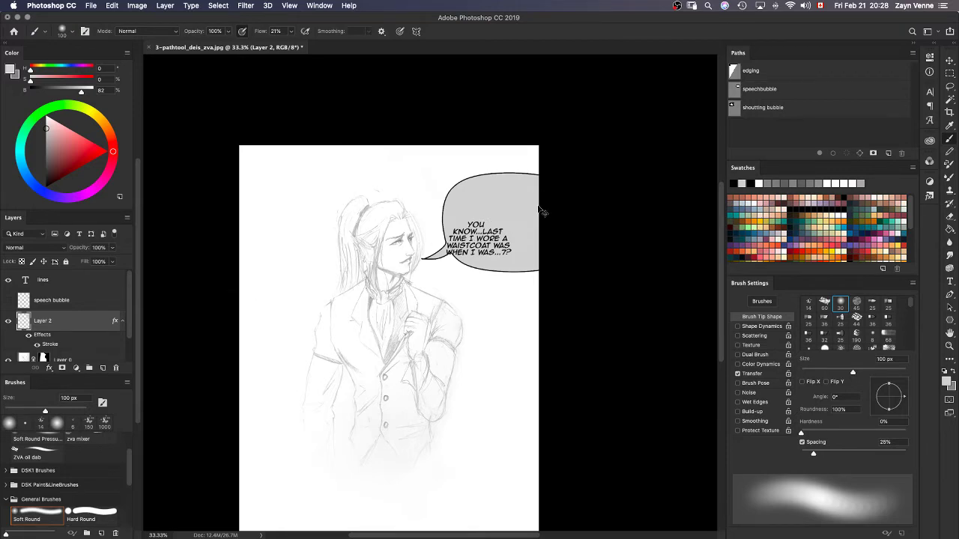
pyautogui.press('super+z')
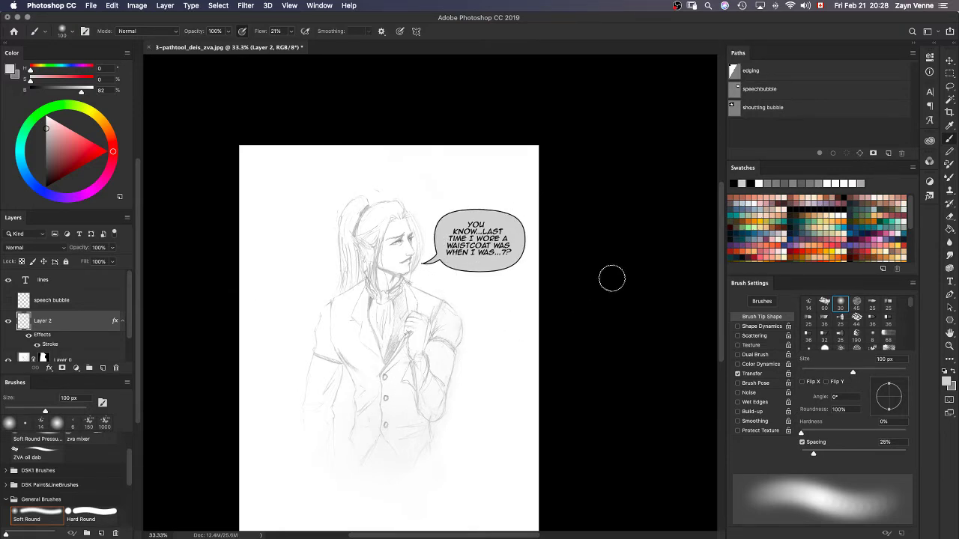
# Compare with the original outline by toggling the speech bubble layer, and set Layer 2's stroke size to 4 px.
pyautogui.click(9, 302)
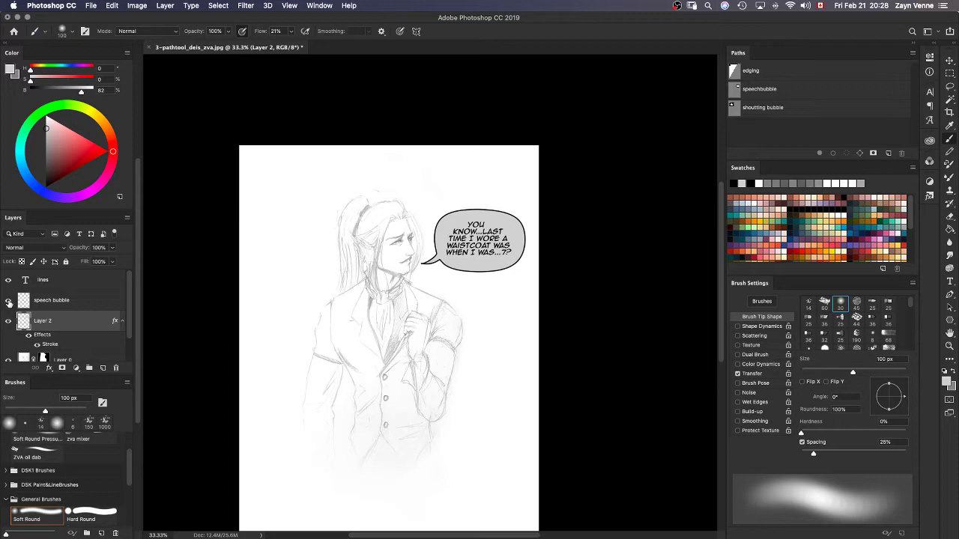
pyautogui.click(9, 301)
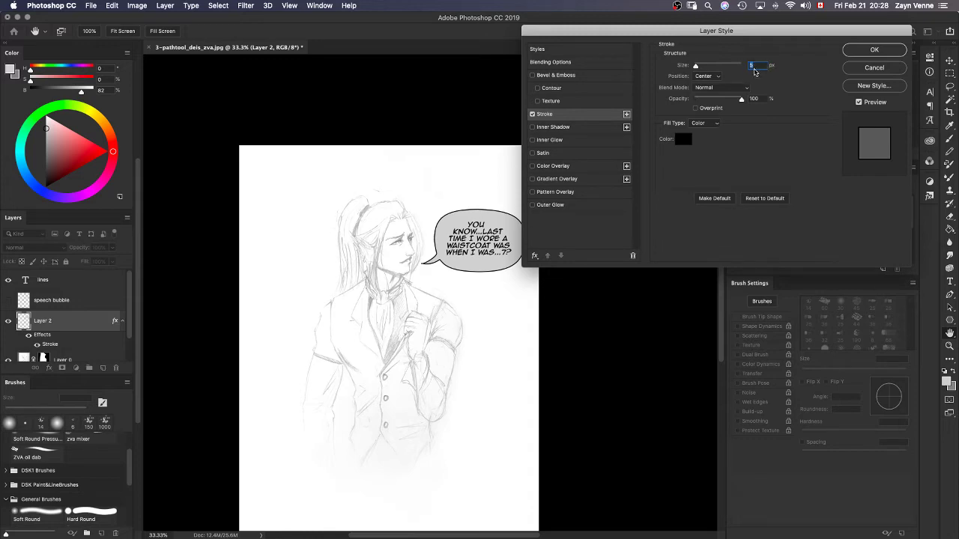
pyautogui.press('Down')
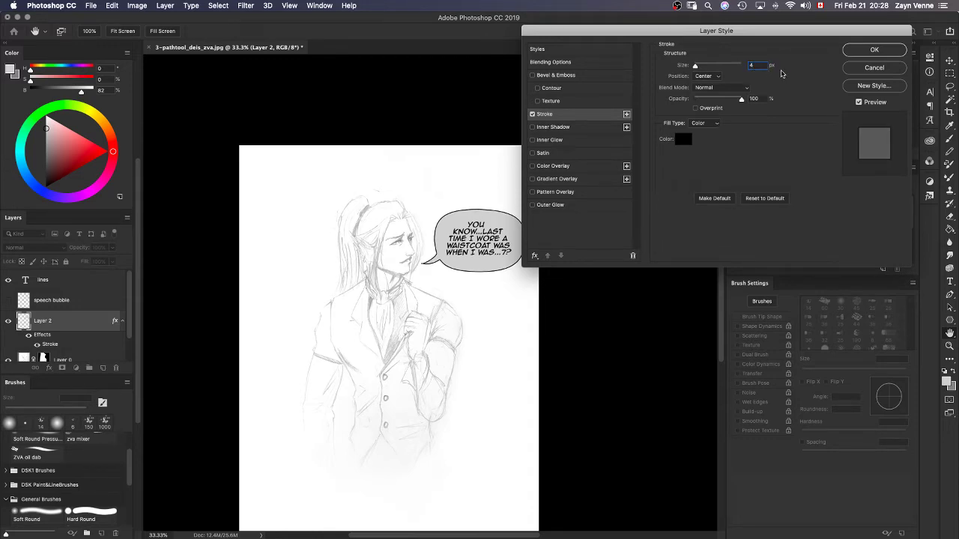
pyautogui.click(876, 51)
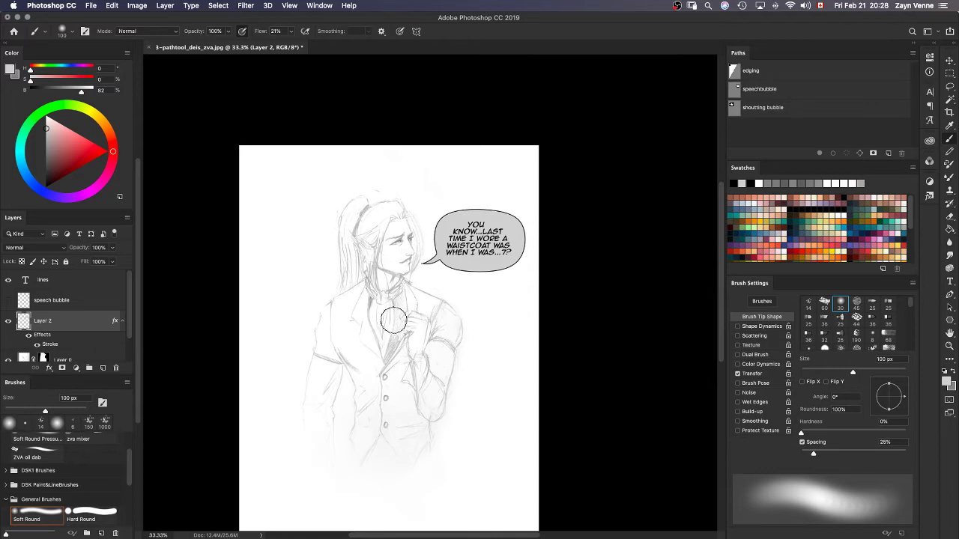
# Lasso a small area around the tip of the bubble's tail, leaving Layer 2 without a mask.
pyautogui.press('super+equal')
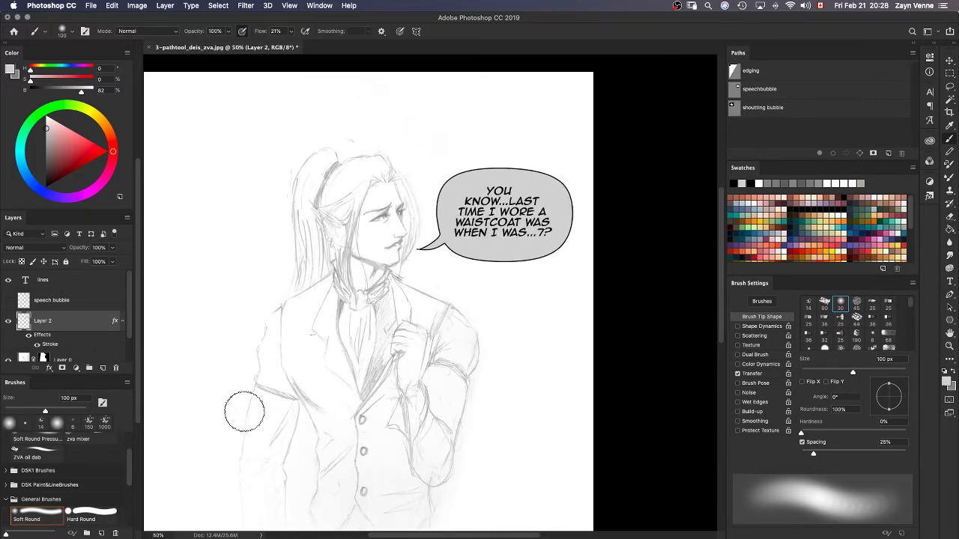
pyautogui.scroll(-2, 127, 328)
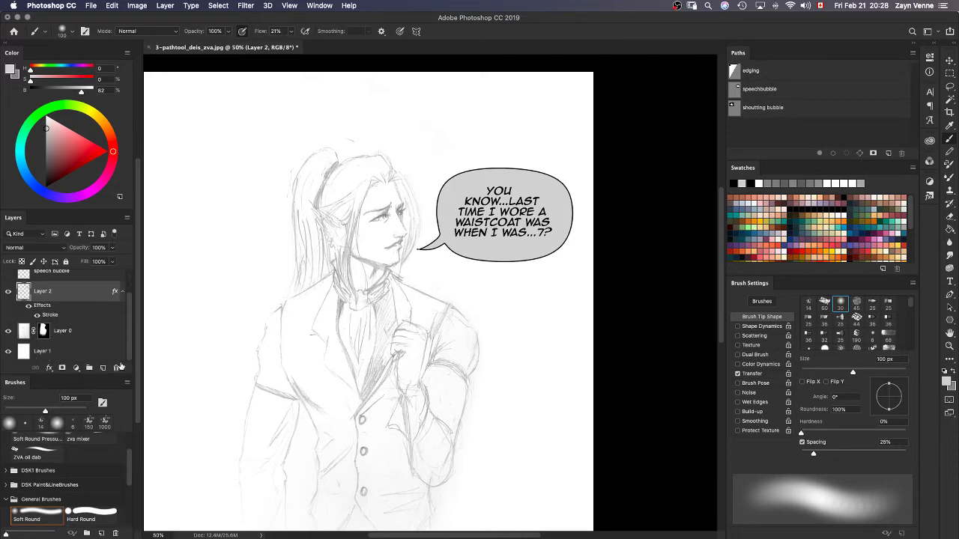
pyautogui.click(63, 370)
pyautogui.press('l')
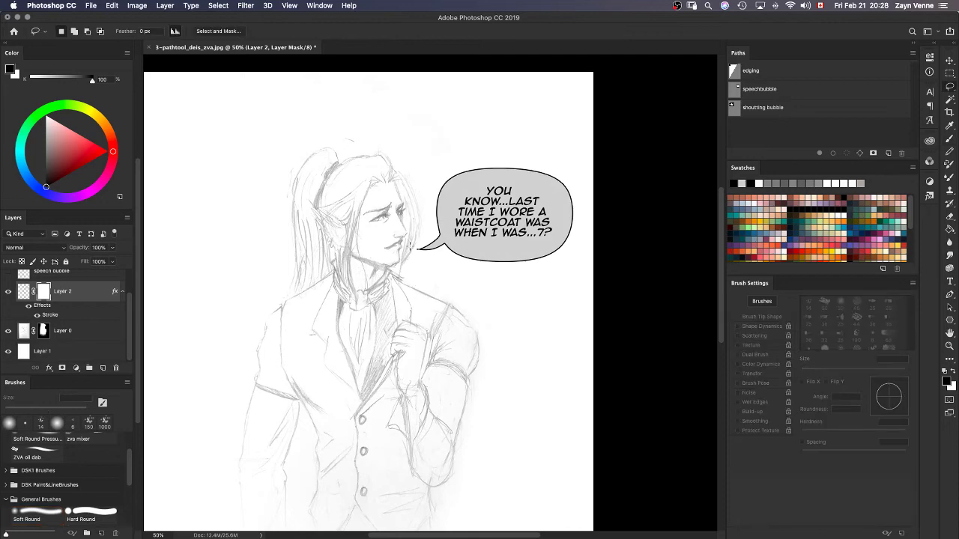
pyautogui.press('super+z')
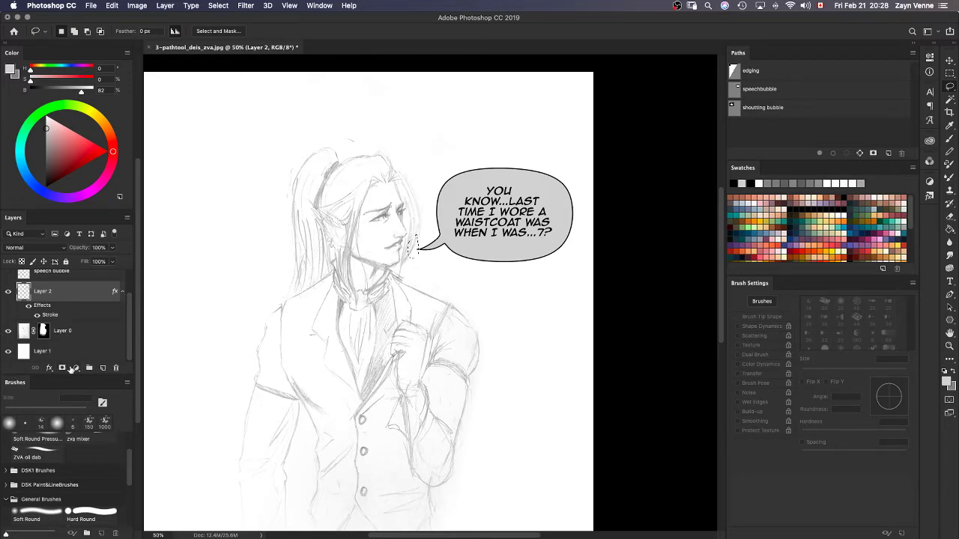
# Add a layer mask to Layer 2 from the lasso selection and invert it to hide the tip of the tail.
pyautogui.click(62, 368)
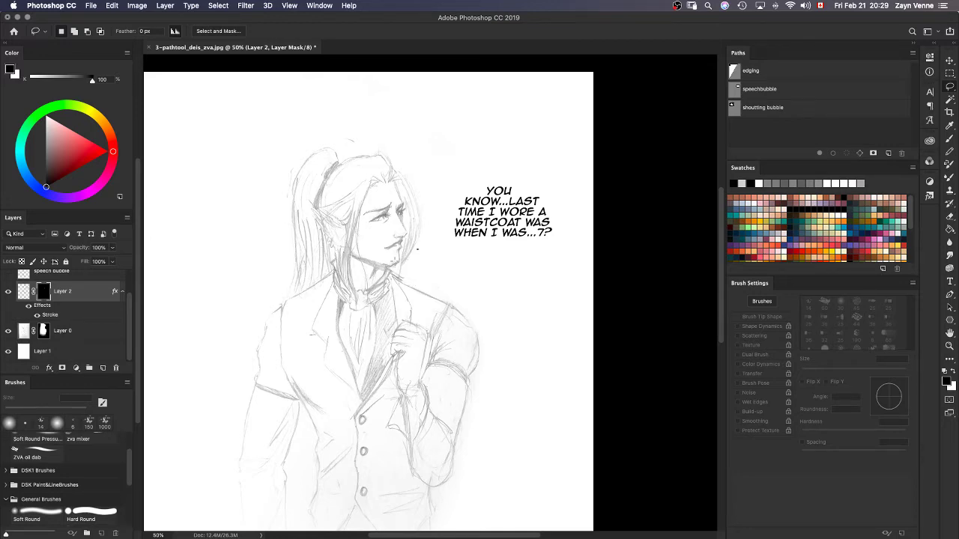
pyautogui.press('super+i')
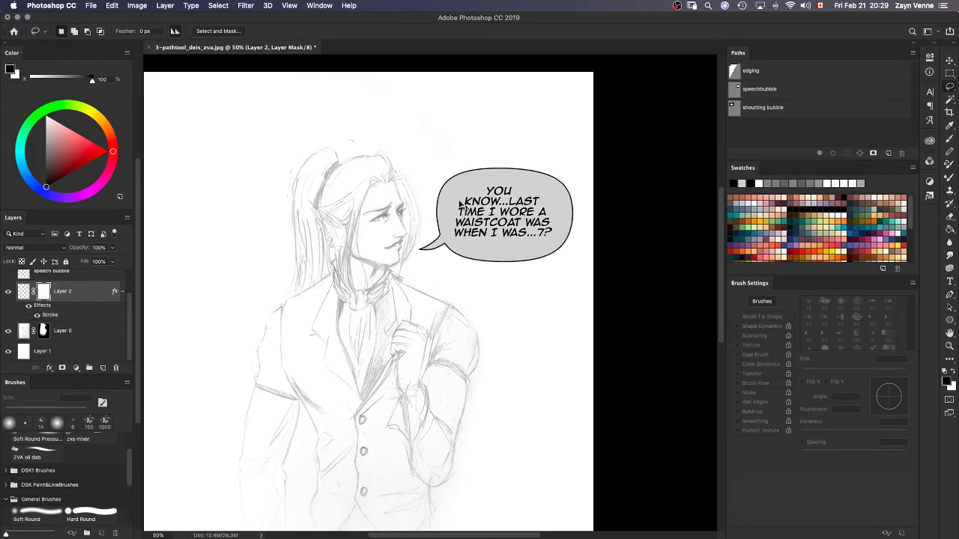
pyautogui.press('super+i')
pyautogui.press('super+i')
pyautogui.scroll(1, 131, 323)
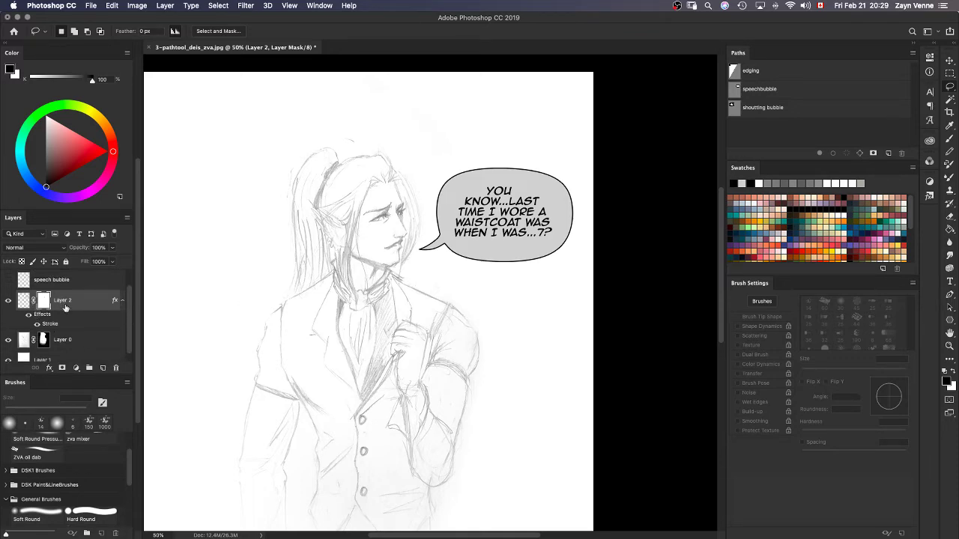
pyautogui.scroll(-1, 130, 323)
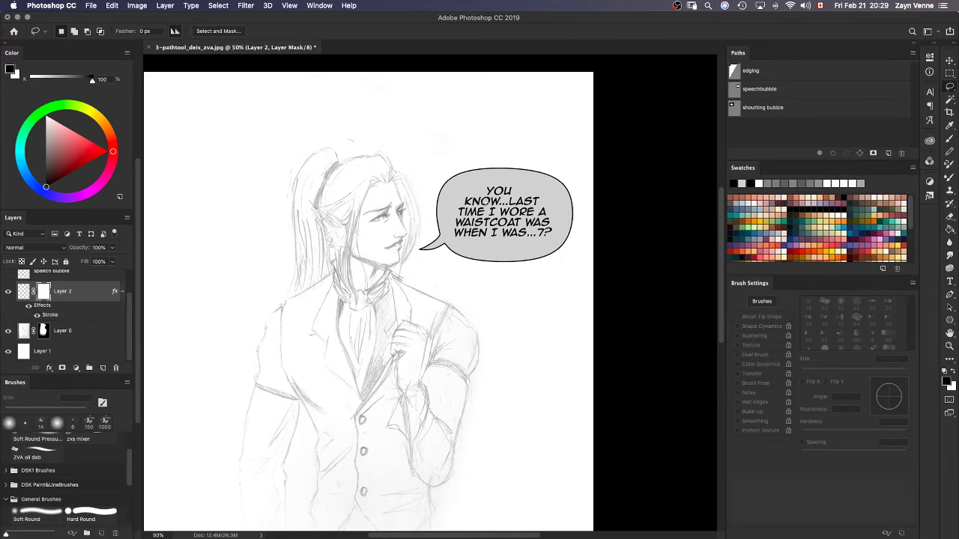
# Try moving the bubble with its mask linked and with it unlinked, undo the moves, and collapse Layer 2's effects list.
pyautogui.press('v')
pyautogui.moveTo(461, 235)
pyautogui.mouseDown()
pyautogui.moveTo(326, 238)
pyautogui.moveTo(347, 174)
pyautogui.moveTo(497, 229)
pyautogui.mouseUp()
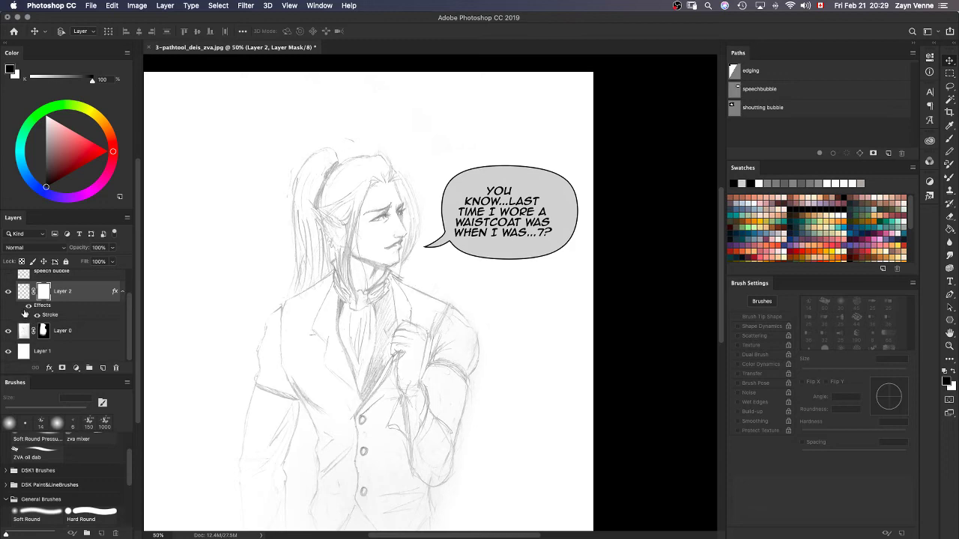
pyautogui.click(33, 294)
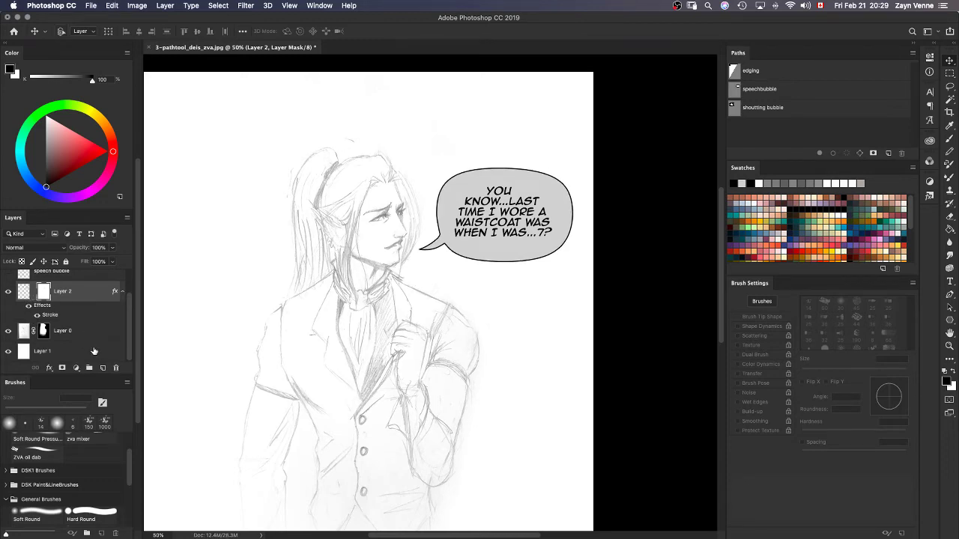
pyautogui.click(24, 294)
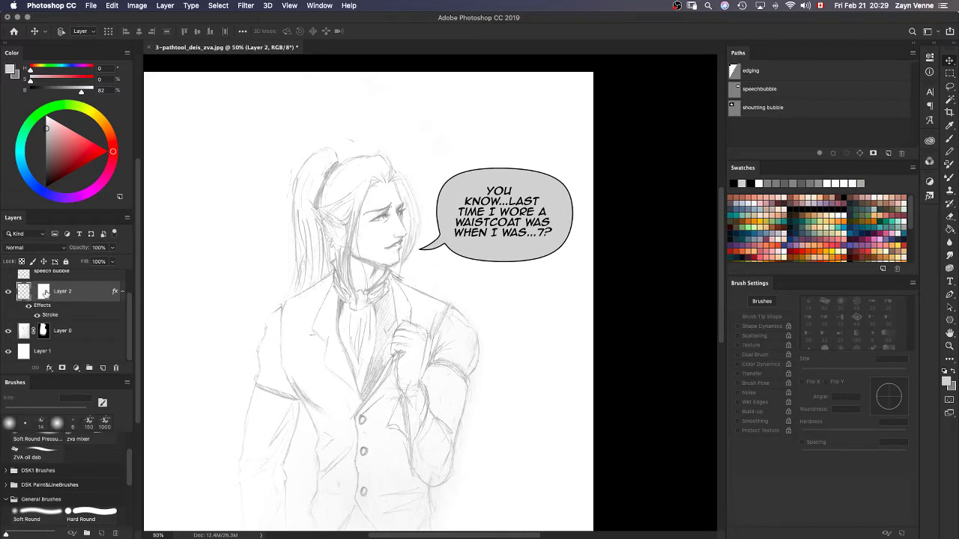
pyautogui.moveTo(484, 224); pyautogui.dragTo(402, 256)
pyautogui.press('super+z')
pyautogui.click(121, 293)
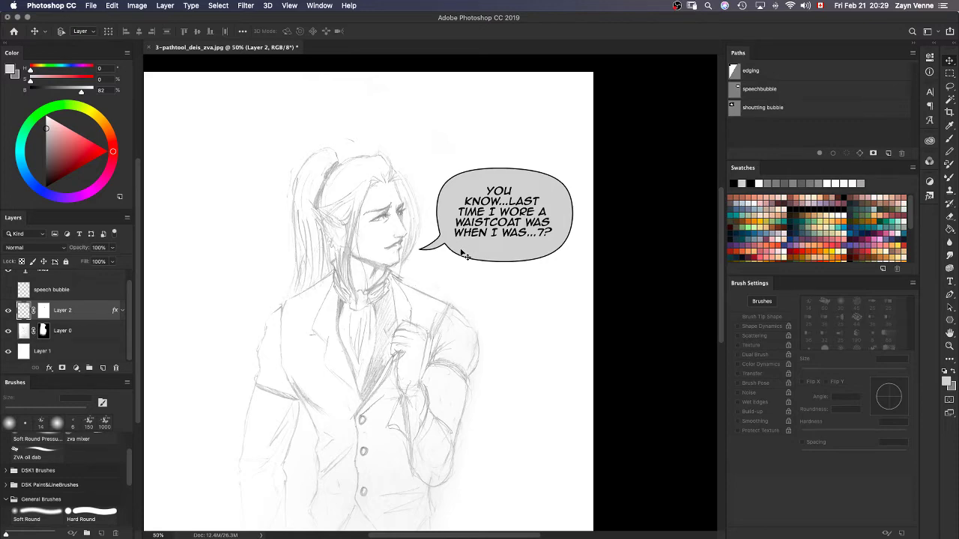
# Rename Layer 0 as sketch and apply its layer mask permanently.
pyautogui.click(23, 334)
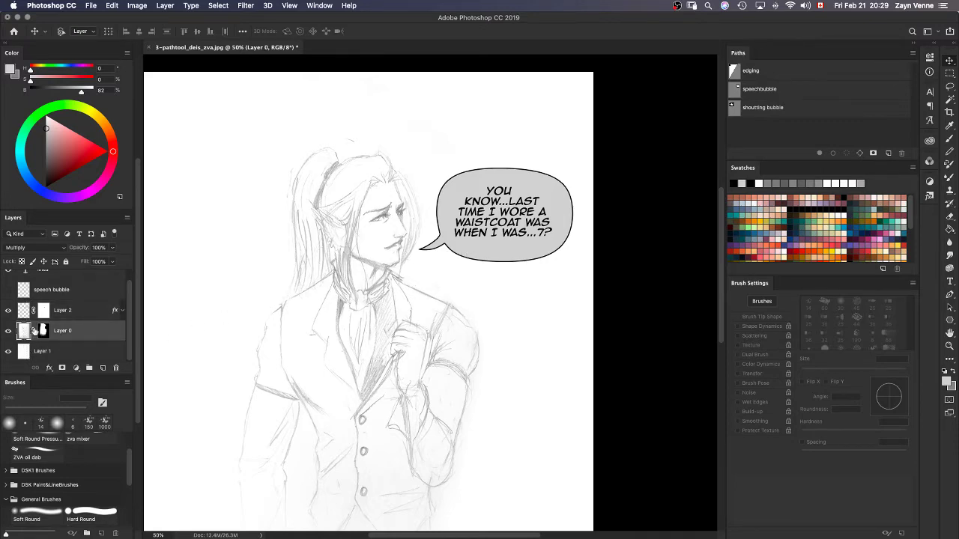
pyautogui.doubleClick(64, 331)
pyautogui.write('sketch')
pyautogui.press('Return')
pyautogui.press('super+minus')
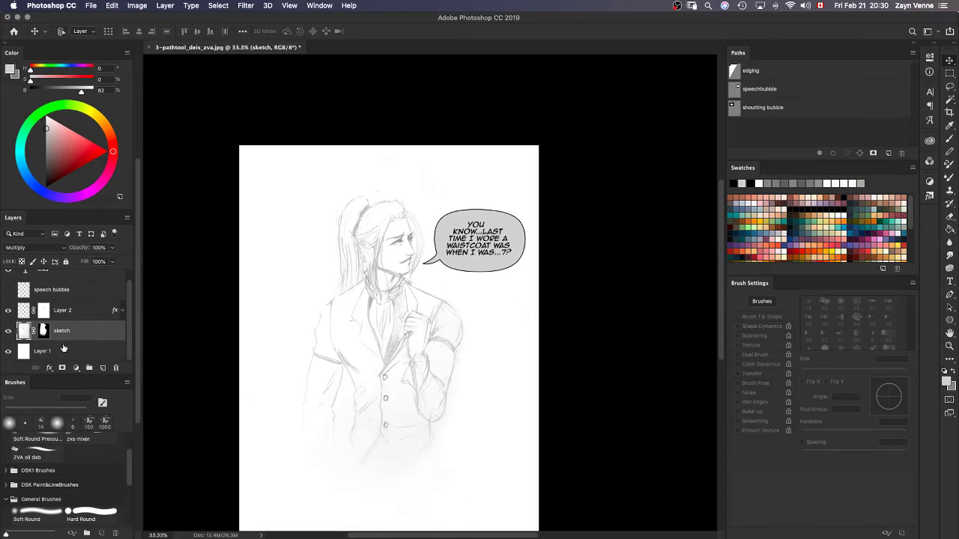
pyautogui.rightClick(43, 332)
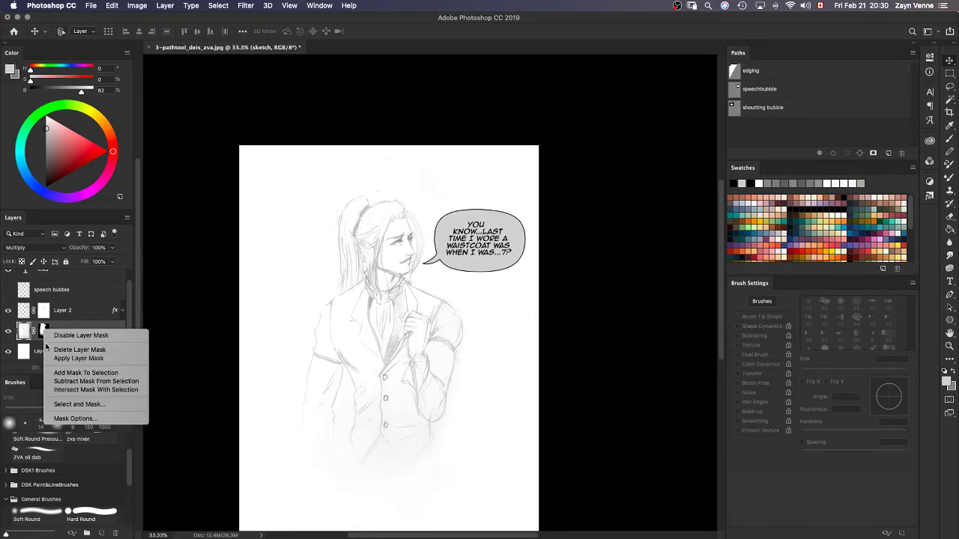
pyautogui.click(68, 358)
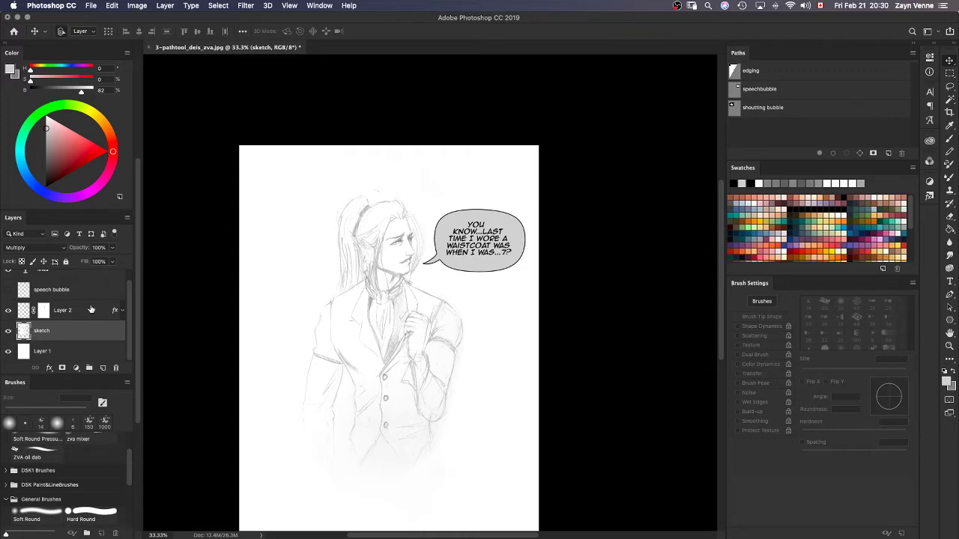
# Darken the sketch lines by duplicating the sketch layer once and merging the copy down into the original.
pyautogui.press('super+j')
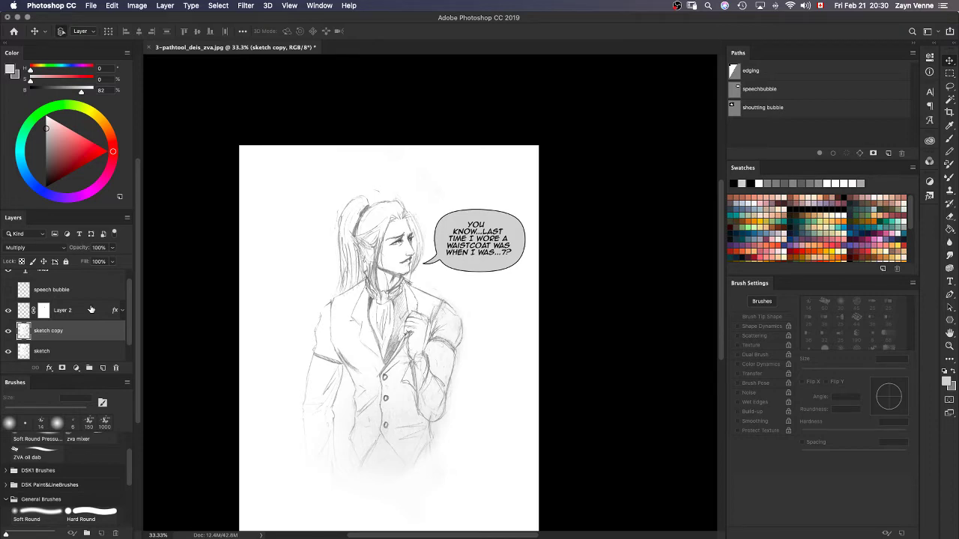
pyautogui.press('super+j')
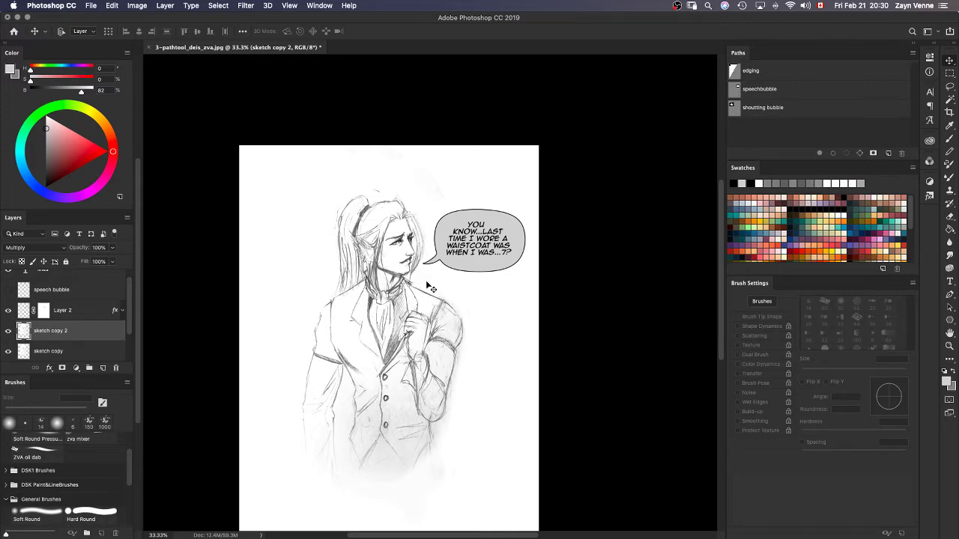
pyautogui.press('super+z')
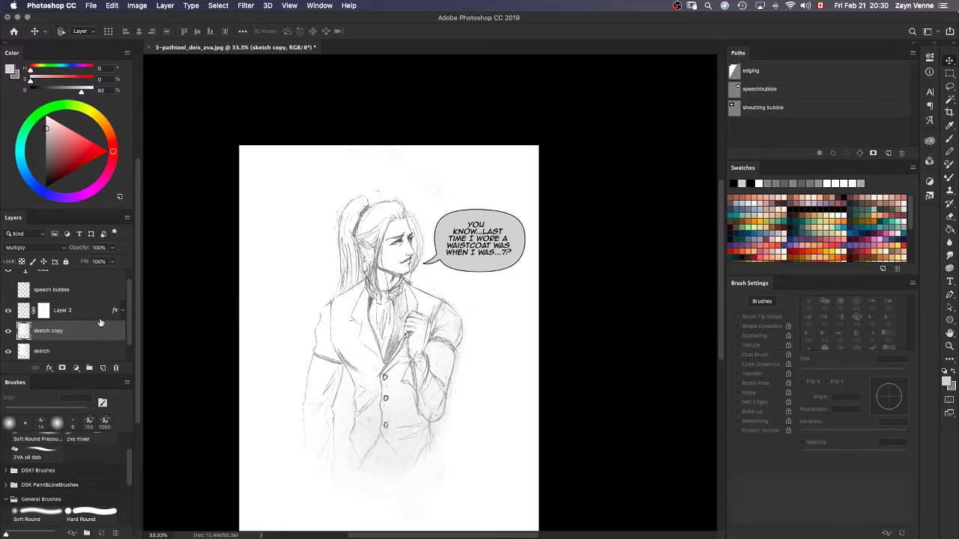
pyautogui.rightClick(80, 336)
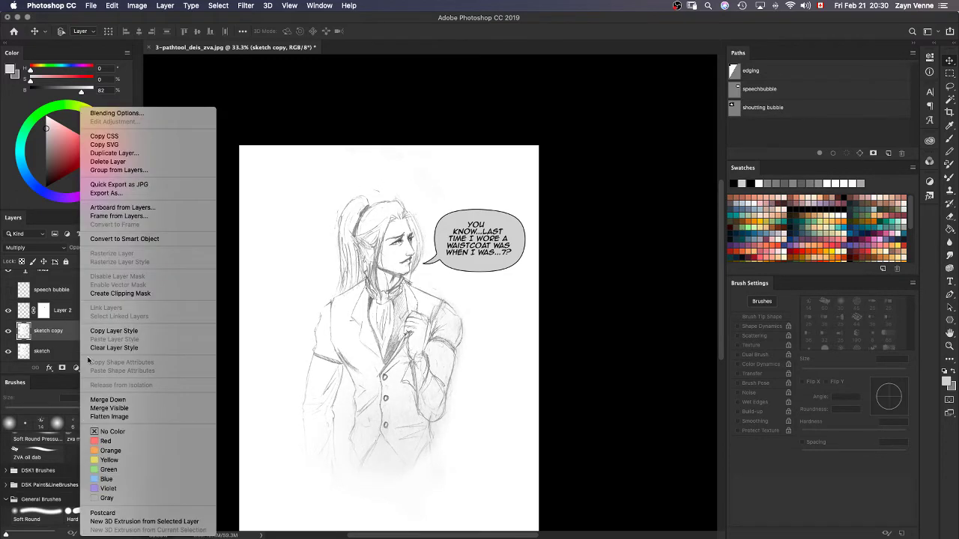
pyautogui.click(120, 399)
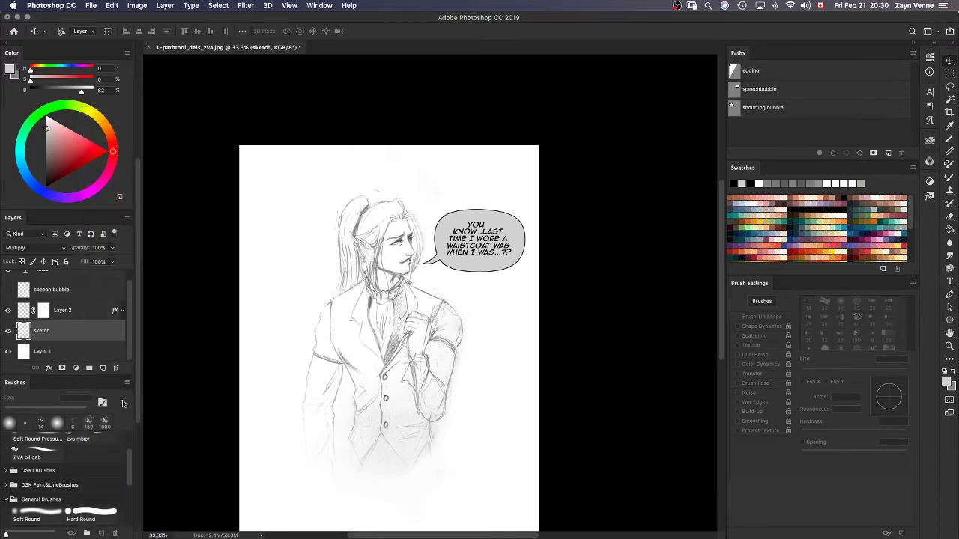
# Try darkening the sketch further with another duplicate of the layer, and undo the duplication.
pyautogui.press('super')
pyautogui.press('super+j')
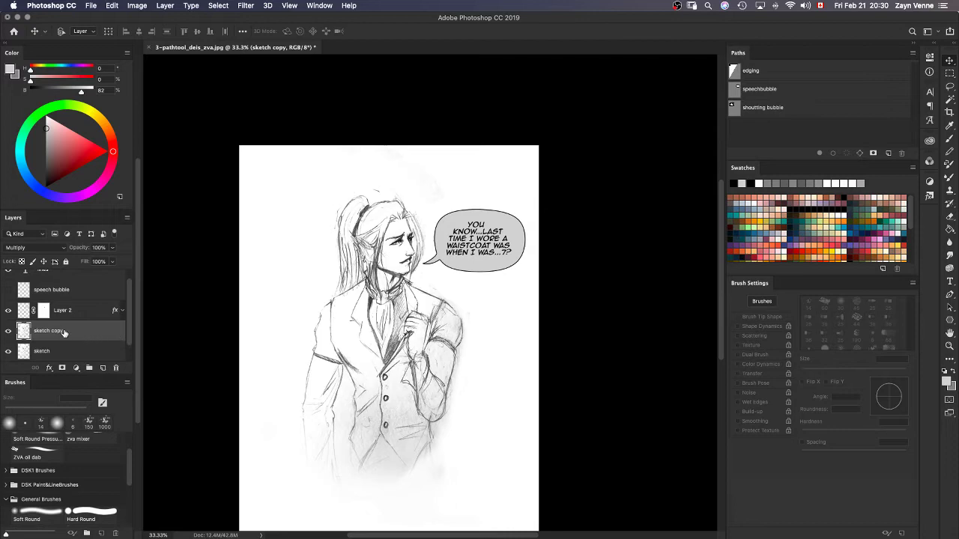
pyautogui.rightClick(70, 339)
pyautogui.click(47, 351)
pyautogui.rightClick(77, 336)
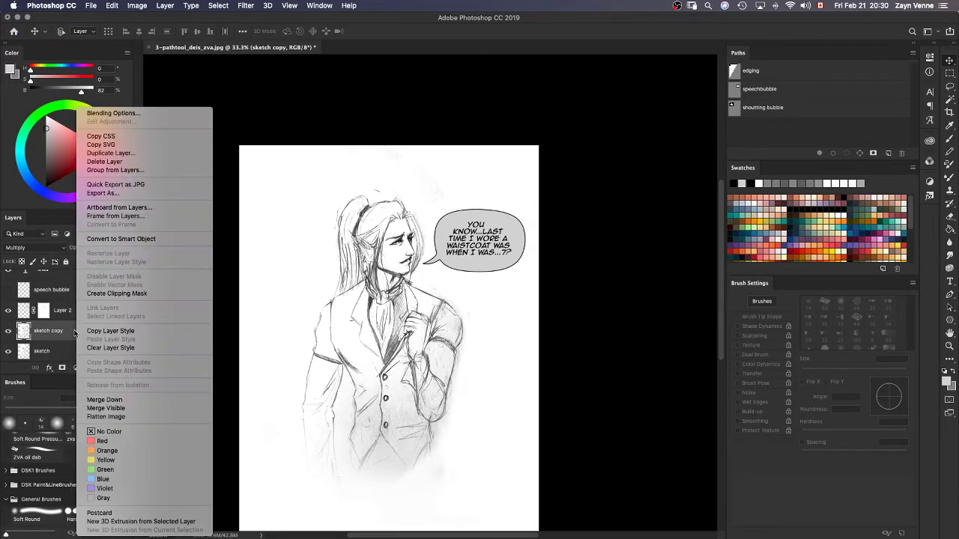
pyautogui.click(55, 342)
pyautogui.press('super+c')
pyautogui.press('super+z')
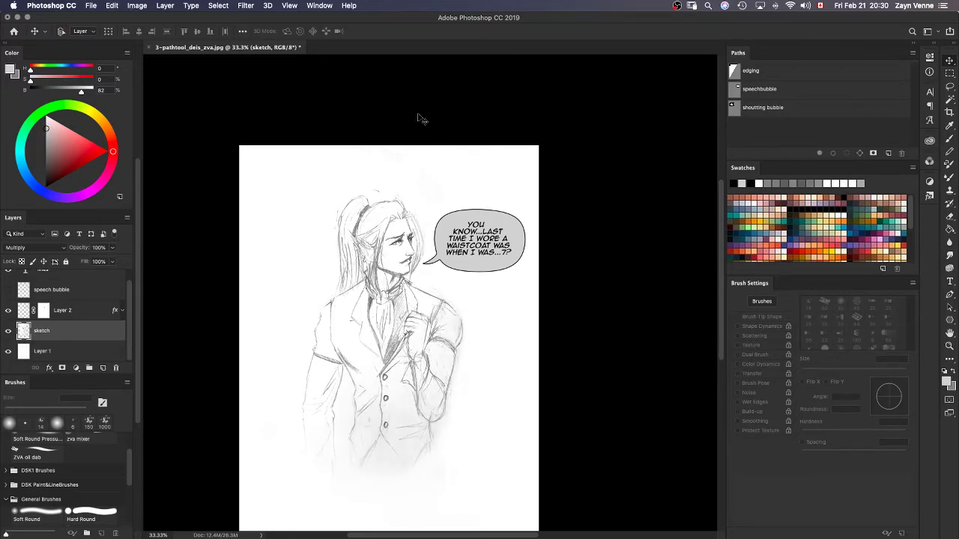
# Add a new normal-mode layer between Layer 1 and the sketch layer, keeping the default name.
pyautogui.click(79, 350)
pyautogui.press('super+shift+n')
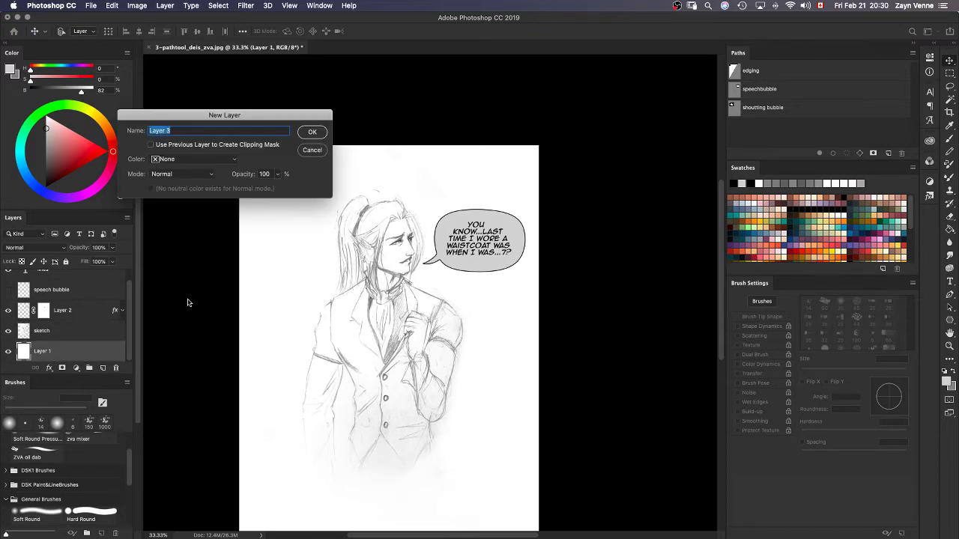
pyautogui.press('Return')
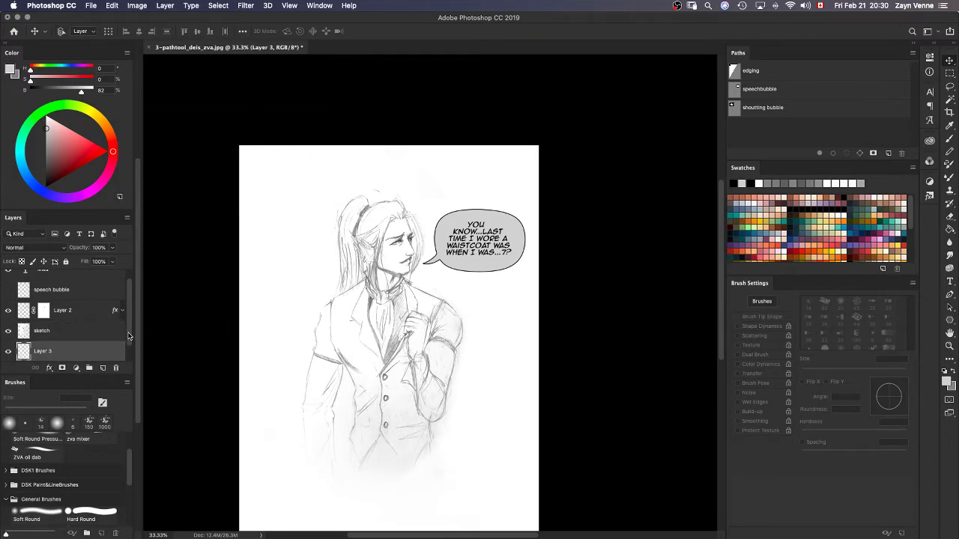
pyautogui.scroll(-1, 129, 336)
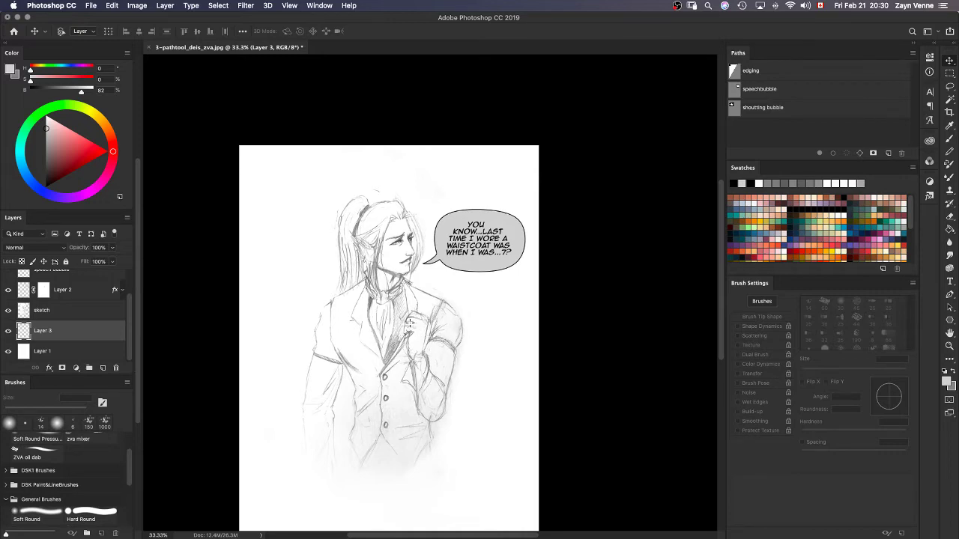
# Fill the new layer with a dark brown swatch (H 9, S 34, B 30) using the Paint Bucket.
pyautogui.press('g')
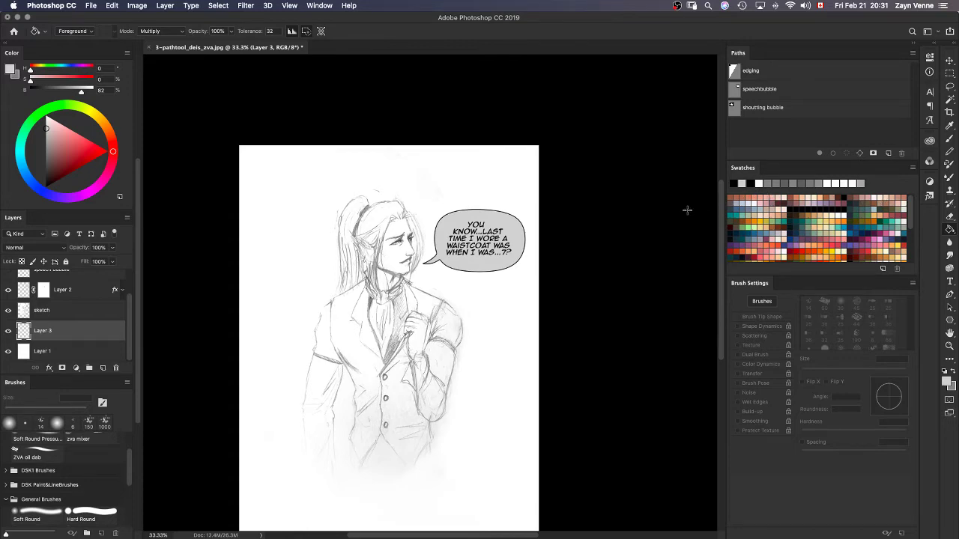
pyautogui.click(754, 197)
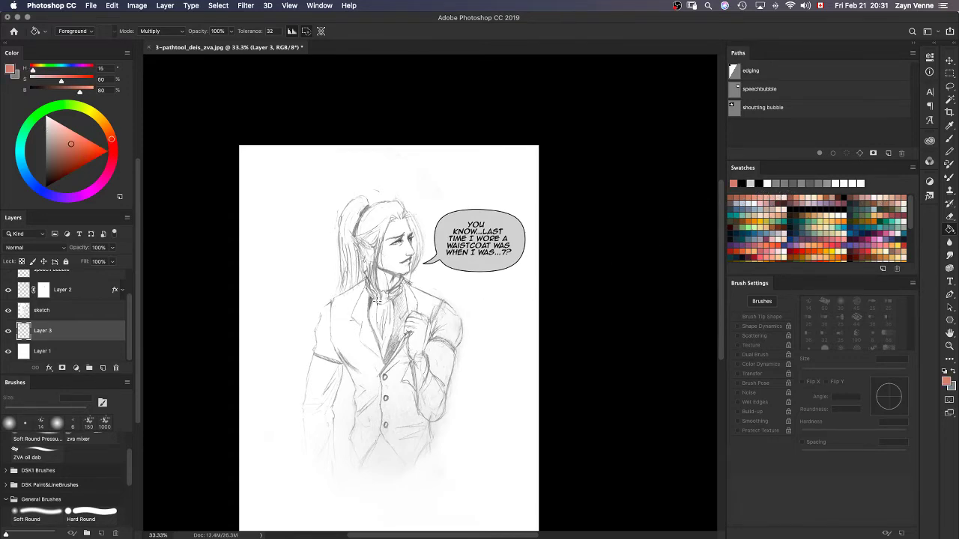
pyautogui.moveTo(909, 218); pyautogui.dragTo(903, 270)
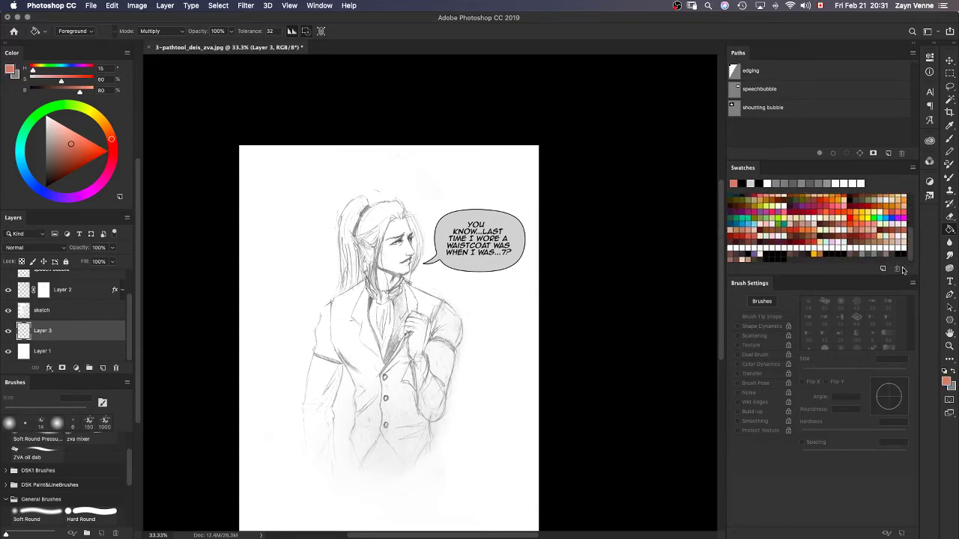
pyautogui.click(858, 247)
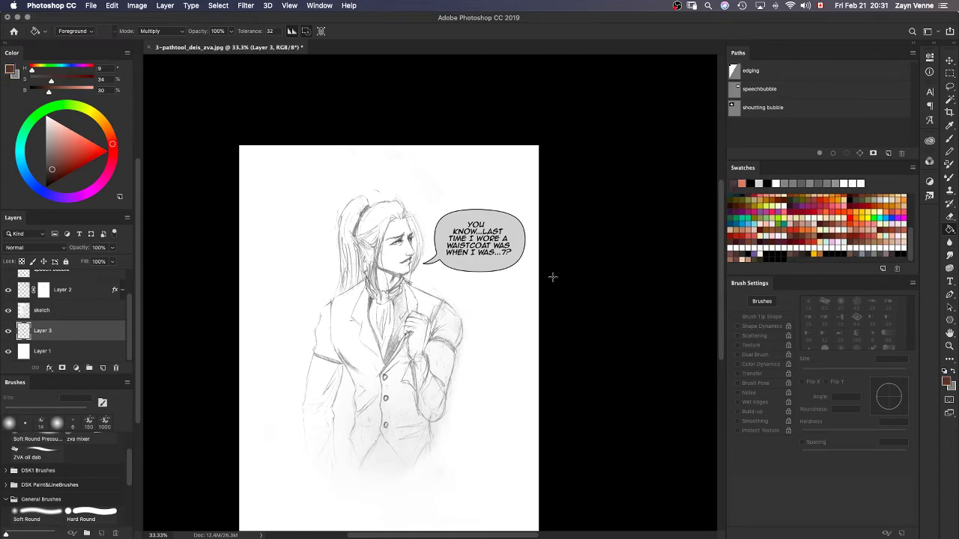
pyautogui.click(437, 441)
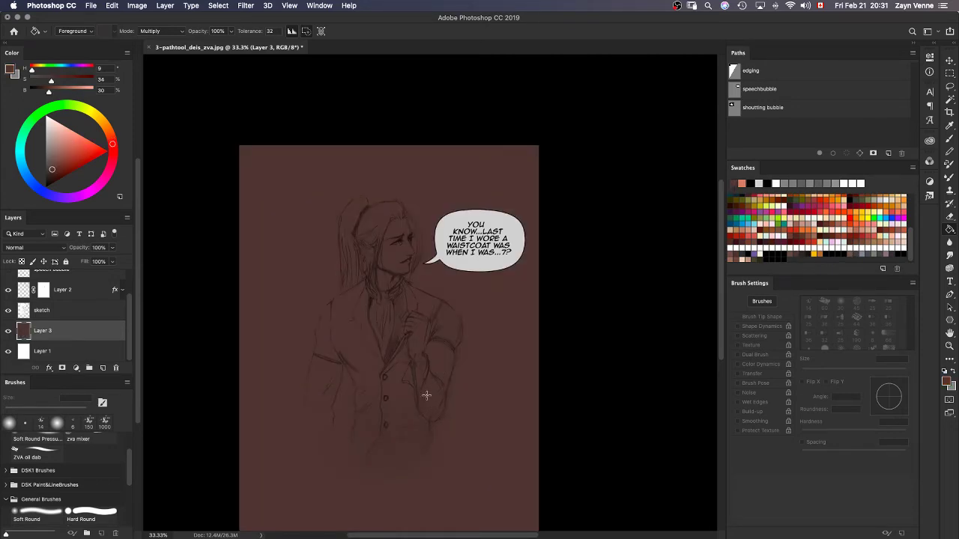
# Rename the brown-filled layer as skin.
pyautogui.press('l')
pyautogui.press('super+equal')
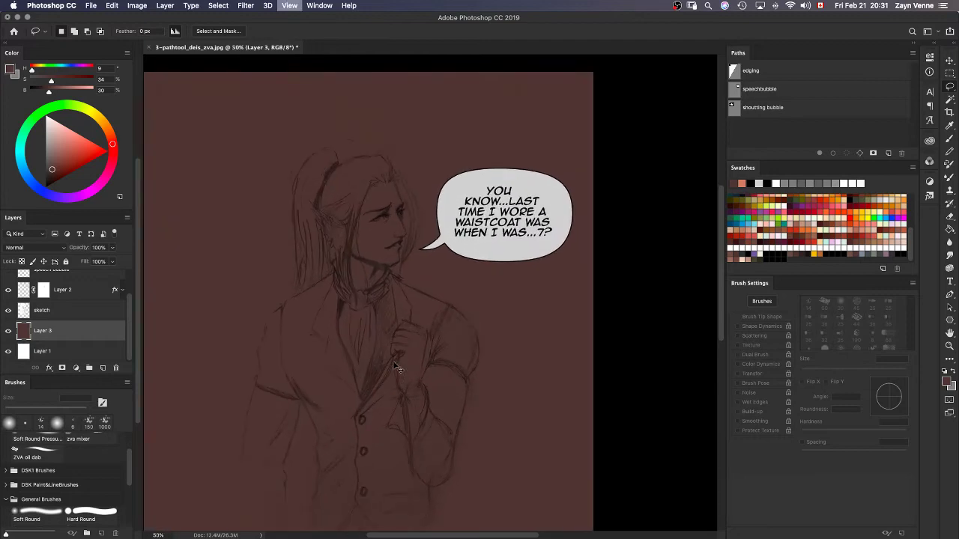
pyautogui.doubleClick(44, 330)
pyautogui.write('skin')
pyautogui.press('Return')
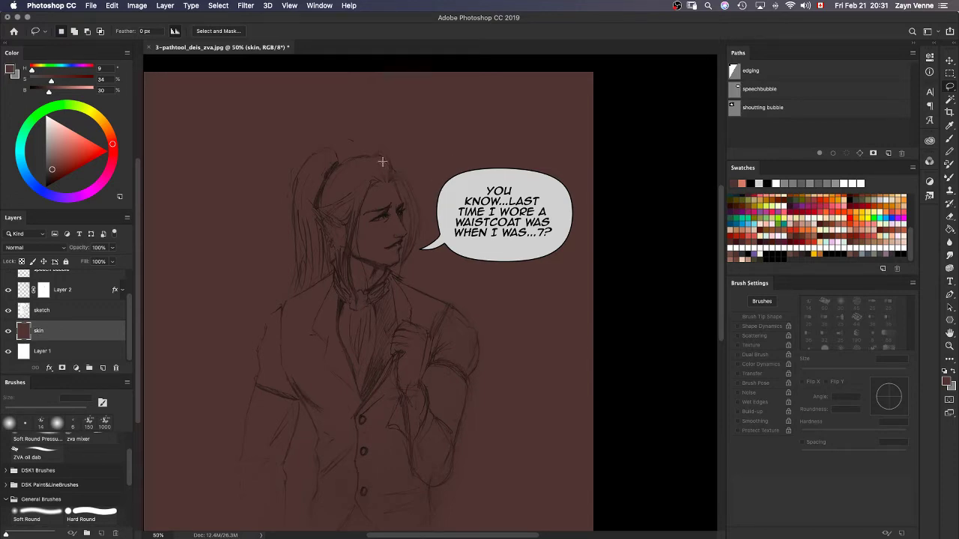
# Lasso the face and neck plus the raised hand and forearm, and mask the skin layer to that selection.
pyautogui.moveTo(382, 161); pyautogui.dragTo(401, 192)
pyautogui.moveTo(385, 275)
pyautogui.mouseDown()
pyautogui.moveTo(342, 284)
pyautogui.moveTo(332, 216)
pyautogui.moveTo(333, 186)
pyautogui.moveTo(352, 164)
pyautogui.moveTo(384, 161)
pyautogui.mouseUp()
pyautogui.moveTo(430, 325)
pyautogui.mouseDown()
pyautogui.moveTo(383, 347)
pyautogui.moveTo(388, 433)
pyautogui.moveTo(432, 433)
pyautogui.moveTo(430, 327)
pyautogui.mouseUp()
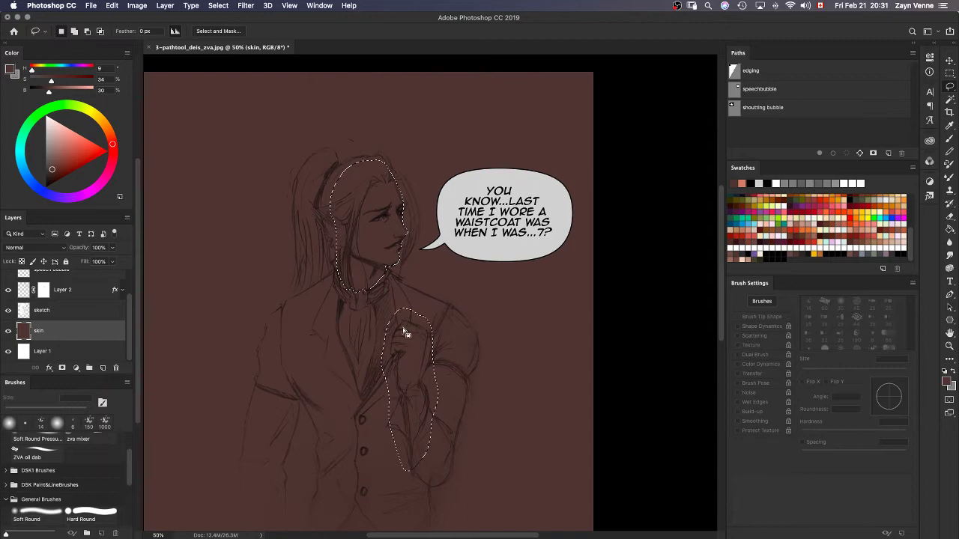
pyautogui.click(63, 368)
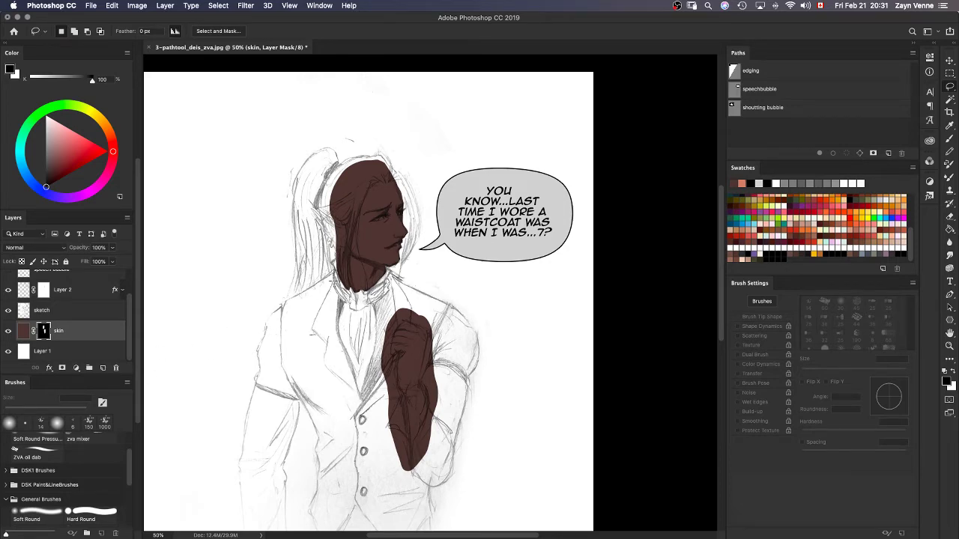
# Add a new layer above skin and fill it with a dark blue-grey swatch (H 214, S 17, B 33).
pyautogui.press('super+shift+n')
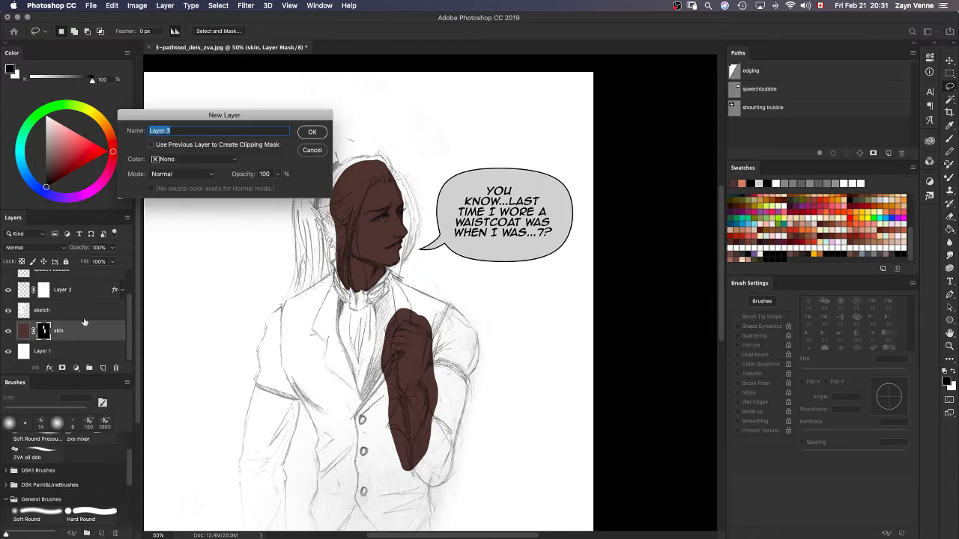
pyautogui.press('Return')
pyautogui.press('g')
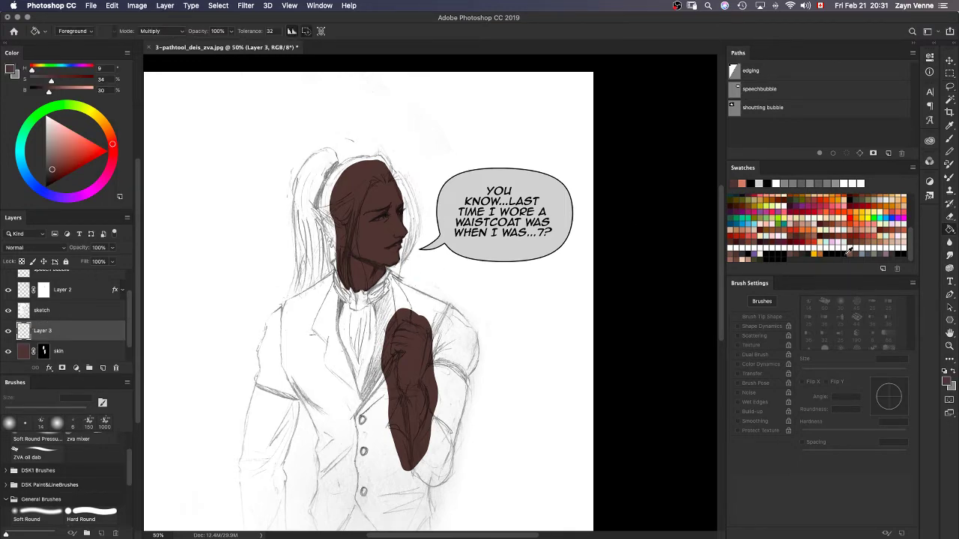
pyautogui.click(733, 254)
pyautogui.click(363, 220)
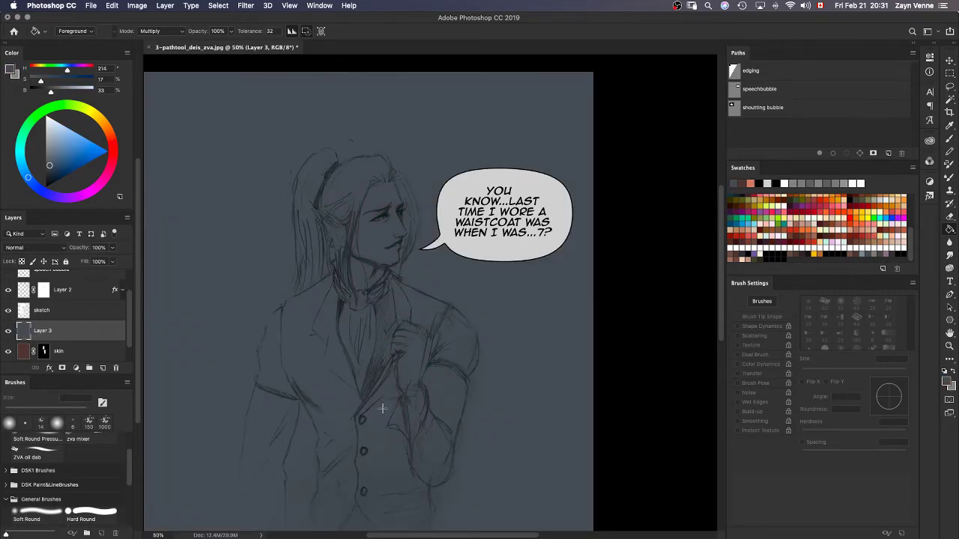
# Lasso around the character's hair and ponytail, leaving out the face, and mask the blue-grey layer to that selection.
pyautogui.press('l')
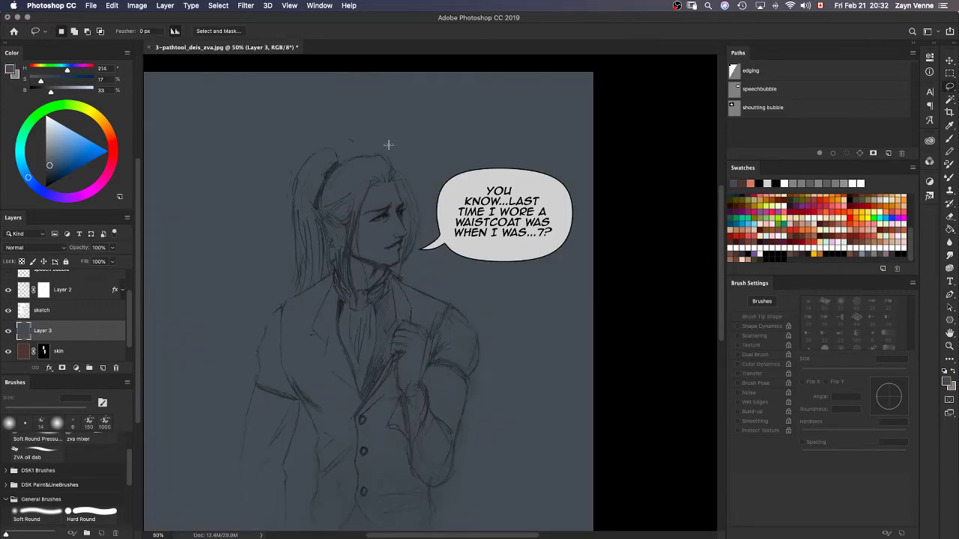
pyautogui.moveTo(388, 145)
pyautogui.mouseDown()
pyautogui.moveTo(340, 152)
pyautogui.moveTo(332, 139)
pyautogui.moveTo(291, 170)
pyautogui.moveTo(279, 293)
pyautogui.moveTo(290, 305)
pyautogui.moveTo(337, 285)
pyautogui.moveTo(351, 300)
pyautogui.moveTo(382, 186)
pyautogui.moveTo(400, 197)
pyautogui.moveTo(400, 281)
pyautogui.moveTo(428, 239)
pyautogui.moveTo(422, 167)
pyautogui.moveTo(387, 138)
pyautogui.mouseUp()
pyautogui.click(62, 368)
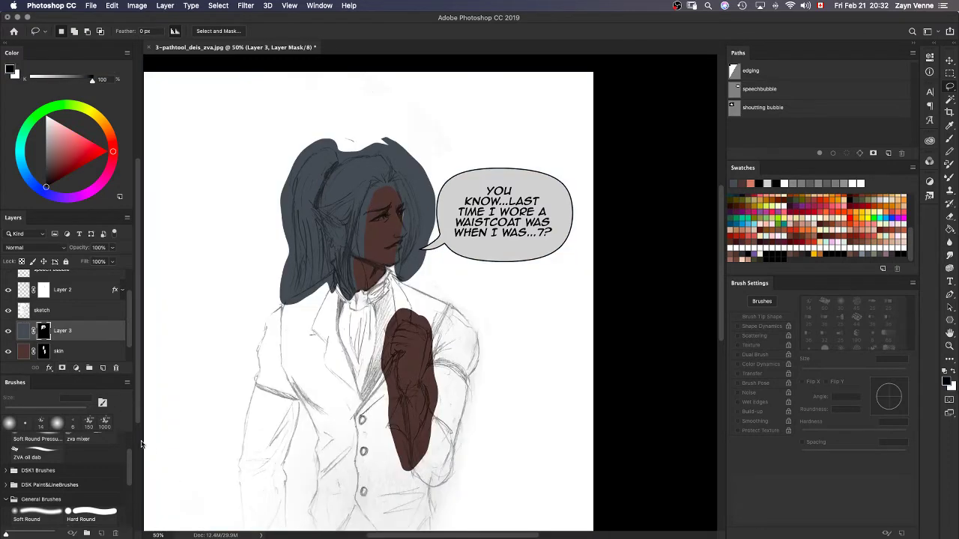
# Rename the blue-grey masked layer as hair.
pyautogui.doubleClick(64, 331)
pyautogui.write('hair')
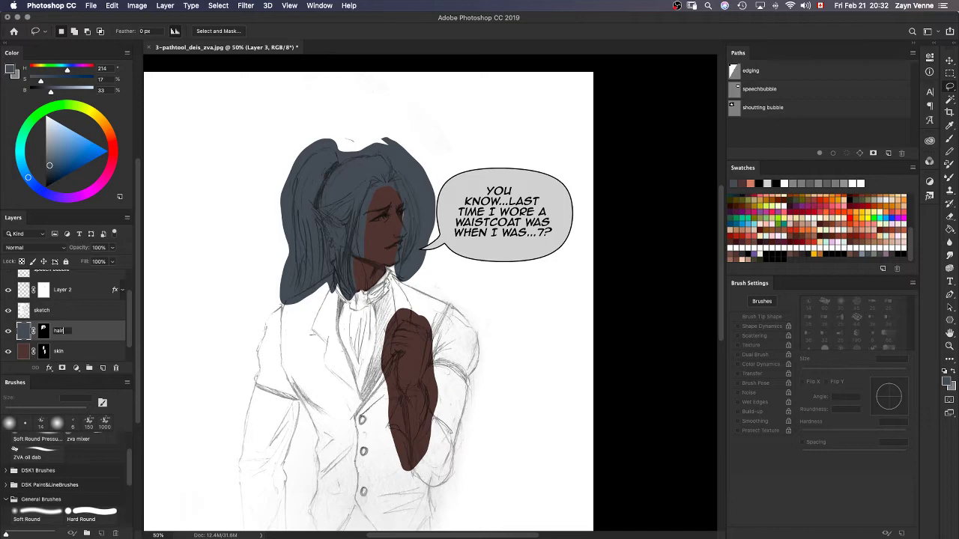
pyautogui.press('Return')
# Add a new layer above hair and lasso the clothing outline from the collar over the shoulder and down the bent arm.
pyautogui.press('super+shift+n')
pyautogui.press('Return')
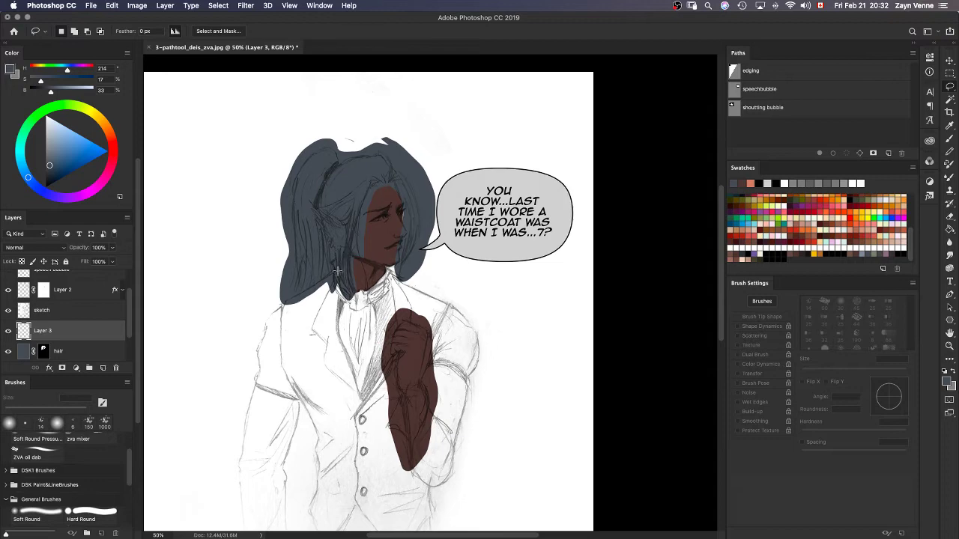
pyautogui.moveTo(336, 256)
pyautogui.mouseDown()
pyautogui.moveTo(353, 290)
pyautogui.moveTo(386, 268)
pyautogui.mouseUp()
pyautogui.moveTo(454, 303)
pyautogui.mouseDown()
pyautogui.moveTo(478, 321)
pyautogui.moveTo(476, 376)
pyautogui.moveTo(454, 464)
pyautogui.mouseUp()
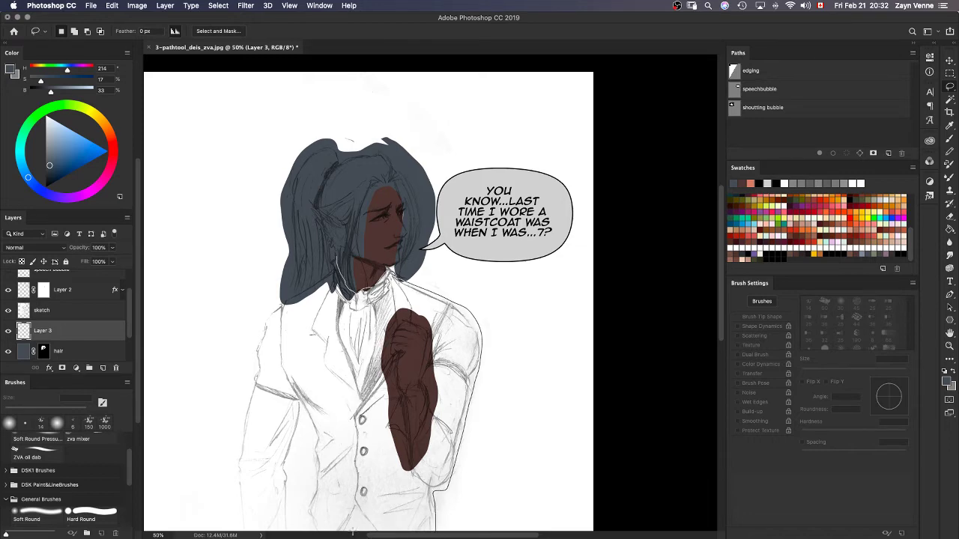
# Lasso a freehand selection around the jacket, waistcoat and both sleeves, extending it below the sleeve end and waistcoat hem.
pyautogui.moveTo(307, 480)
pyautogui.mouseDown()
pyautogui.moveTo(301, 424)
pyautogui.moveTo(294, 533)
pyautogui.mouseUp()
pyautogui.moveTo(227, 522)
pyautogui.mouseDown()
pyautogui.moveTo(244, 367)
pyautogui.moveTo(268, 304)
pyautogui.moveTo(360, 311)
pyautogui.mouseUp()
pyautogui.moveTo(332, 383); pyautogui.dragTo(359, 273)
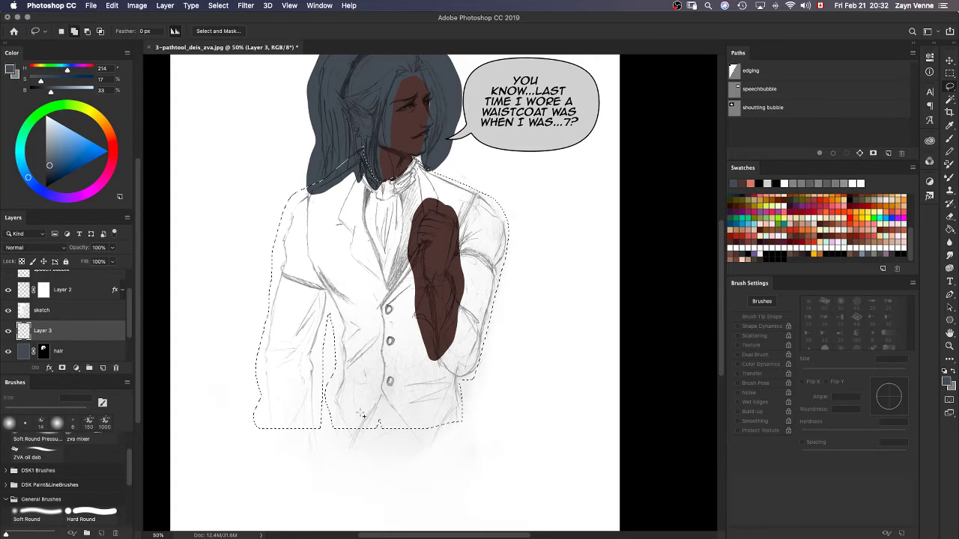
pyautogui.press('shift')
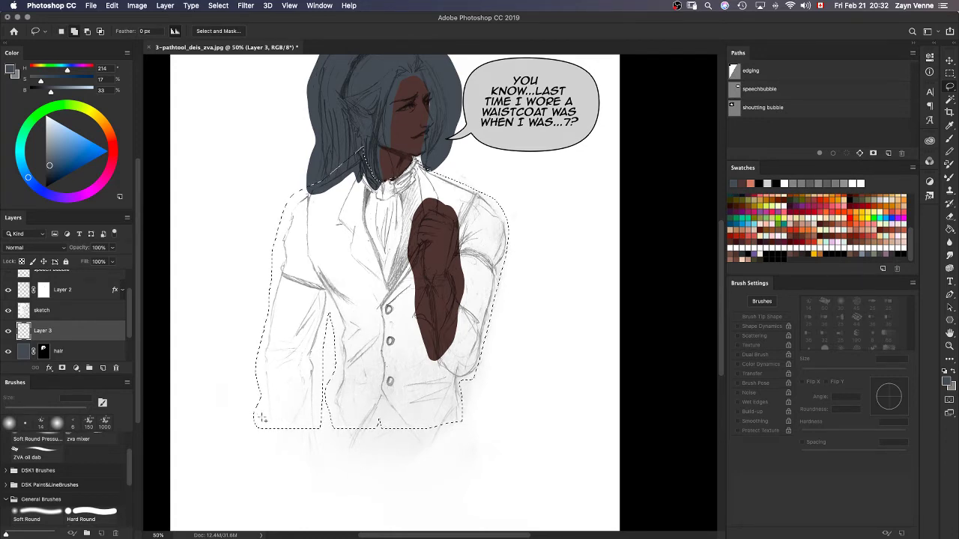
pyautogui.moveTo(262, 418)
pyautogui.mouseDown()
pyautogui.moveTo(298, 487)
pyautogui.moveTo(344, 423)
pyautogui.mouseUp()
pyautogui.moveTo(359, 478); pyautogui.dragTo(457, 468)
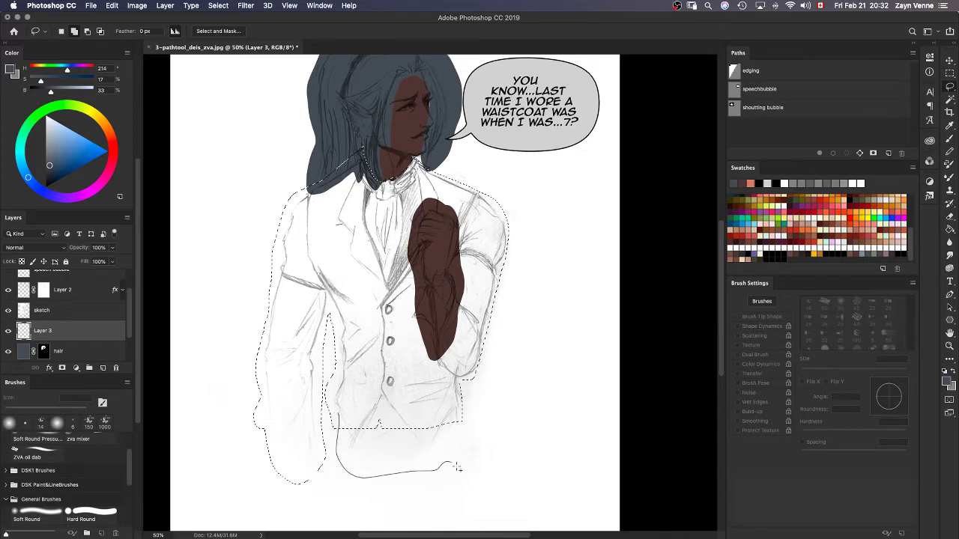
pyautogui.moveTo(458, 407); pyautogui.dragTo(459, 403)
# Set the foreground colour to a muted brown with H 22, S 33 and B 43.
pyautogui.press('g')
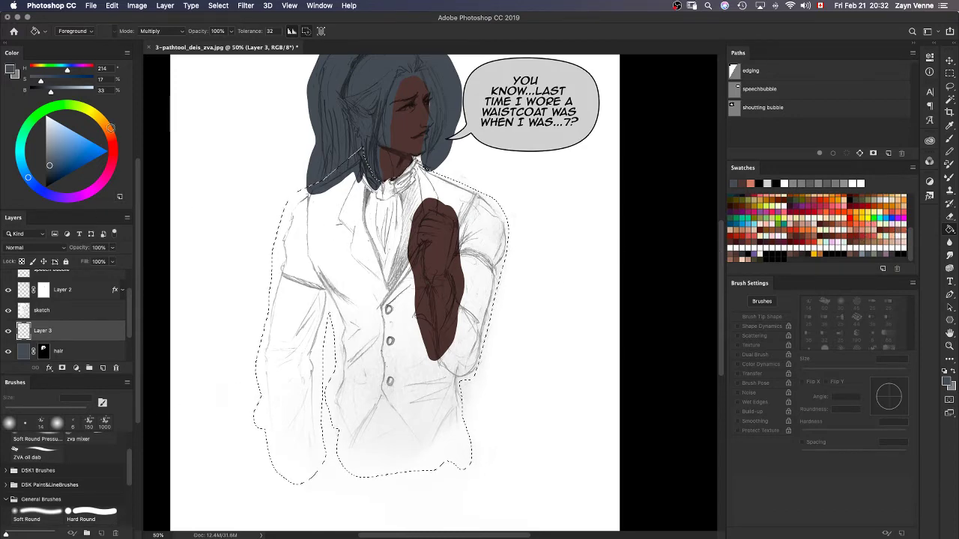
pyautogui.click(111, 130)
pyautogui.click(54, 161)
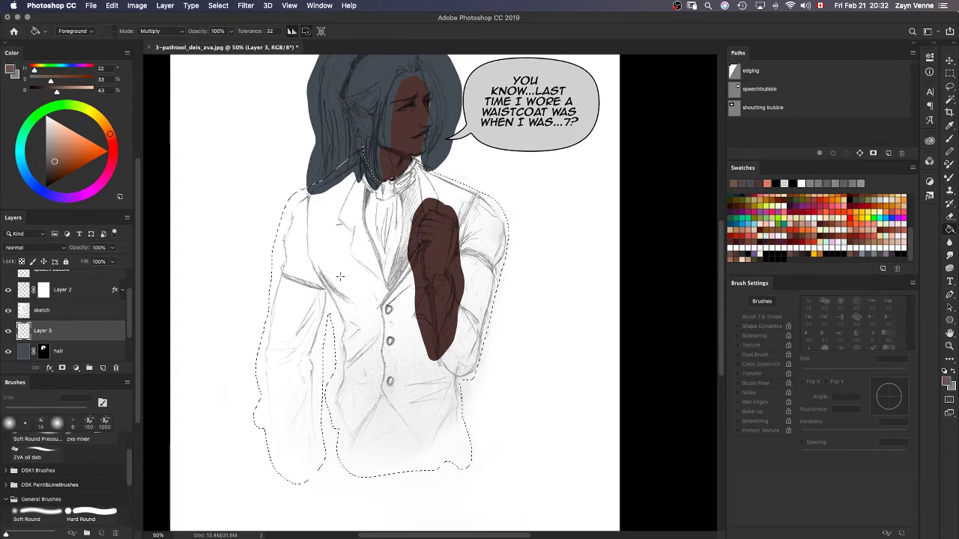
pyautogui.hotkey('alt', 'BackSpace')
pyautogui.press('l')
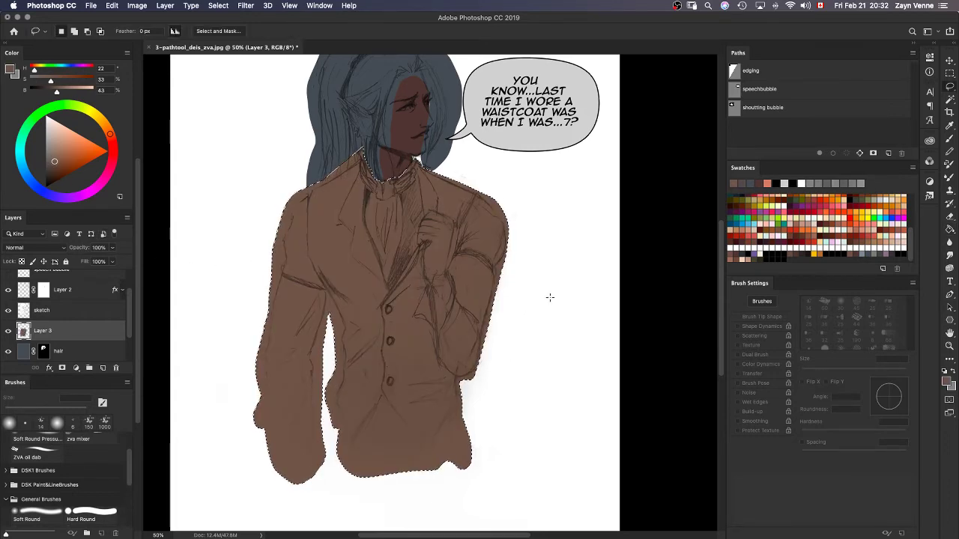
pyautogui.press('super+z')
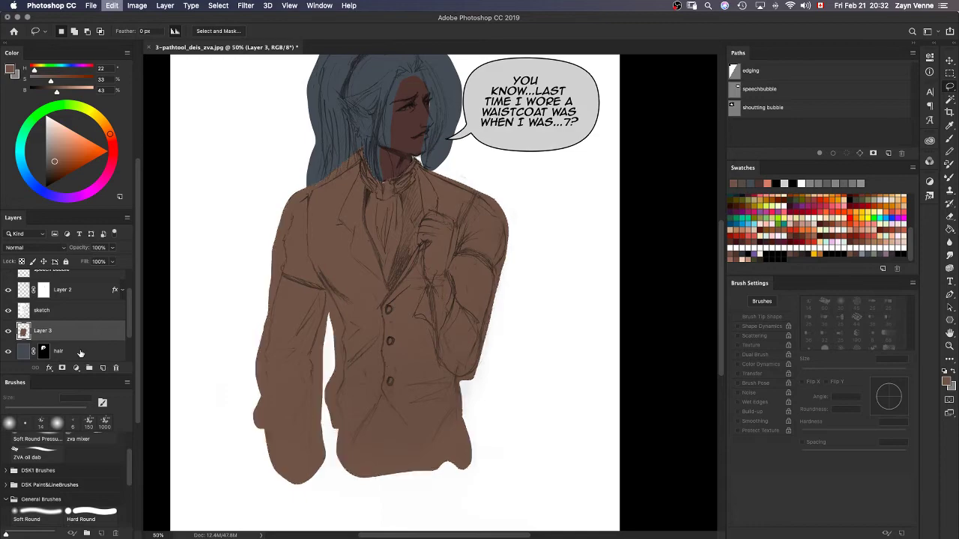
pyautogui.press('super+z')
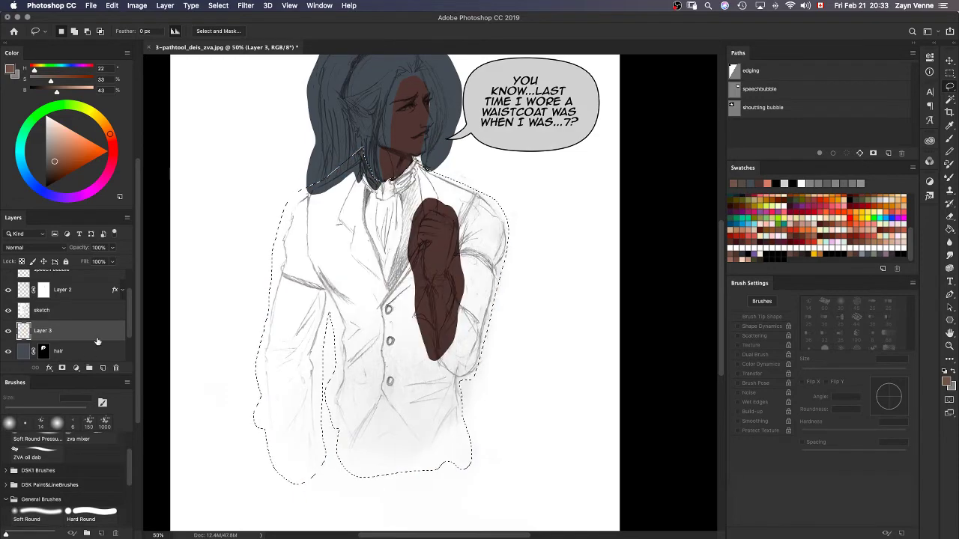
# Turn the clothing selection into a layer mask on Layer 3 and fill the layer itself with the brown.
pyautogui.click(64, 367)
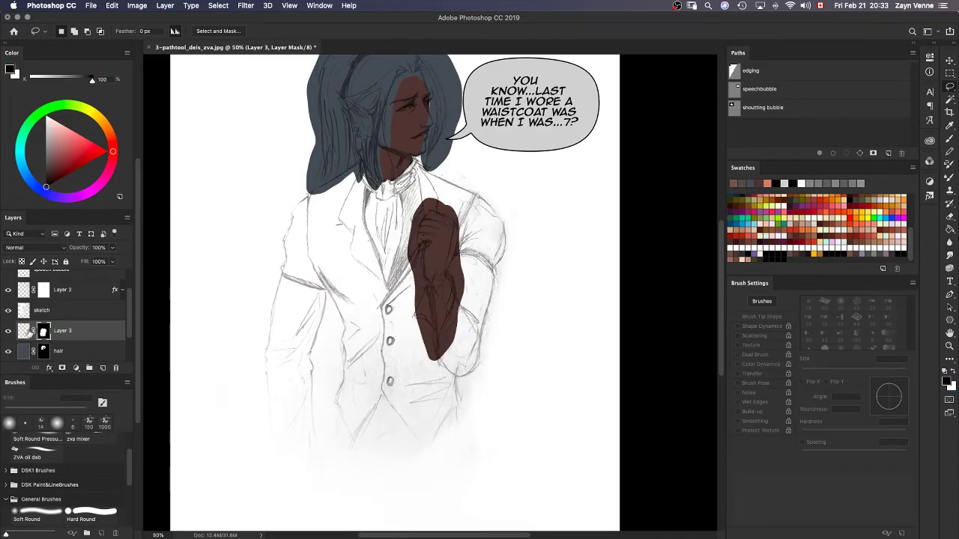
pyautogui.click(25, 331)
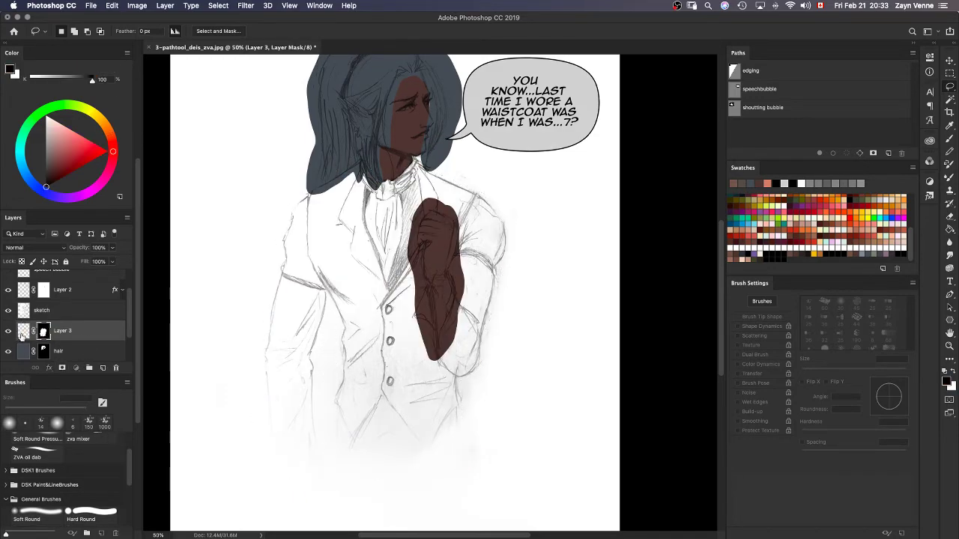
pyautogui.press('g')
pyautogui.click(283, 419)
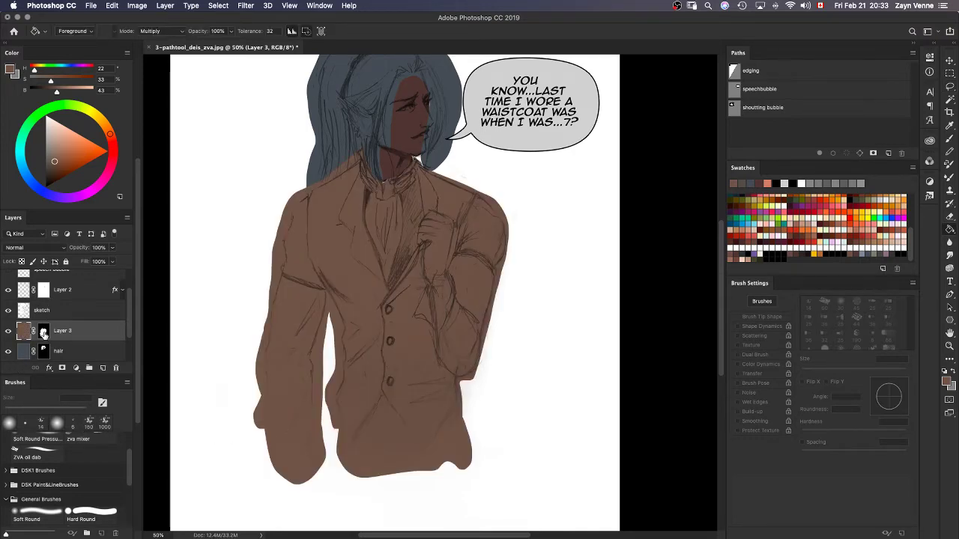
# Paint black on Layer 3's mask with the Soft Round brush enlarged to 300 px to fade out the sleeve end and hem.
pyautogui.click(42, 332)
pyautogui.press('b')
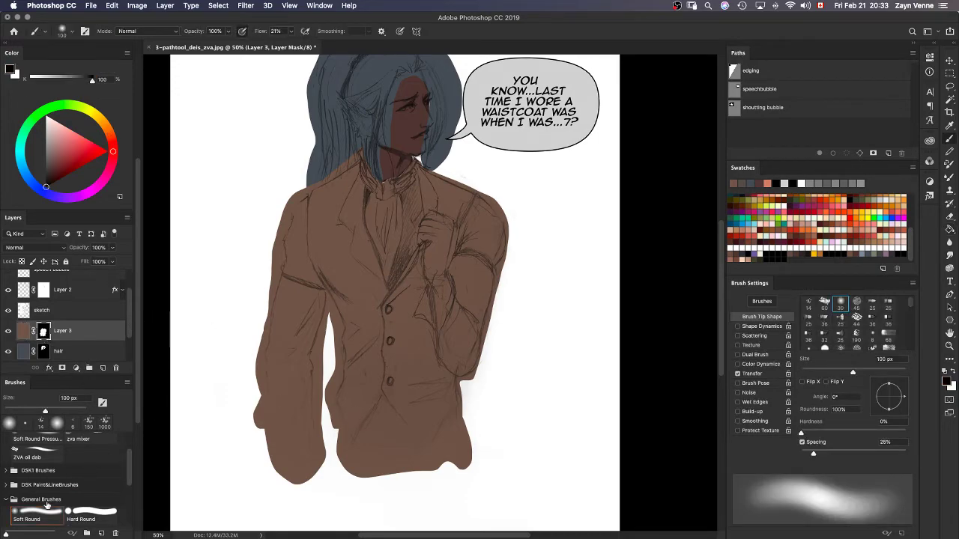
pyautogui.press(']')
pyautogui.press(']')
pyautogui.press(']')
pyautogui.press(']')
pyautogui.press(']')
pyautogui.press(']')
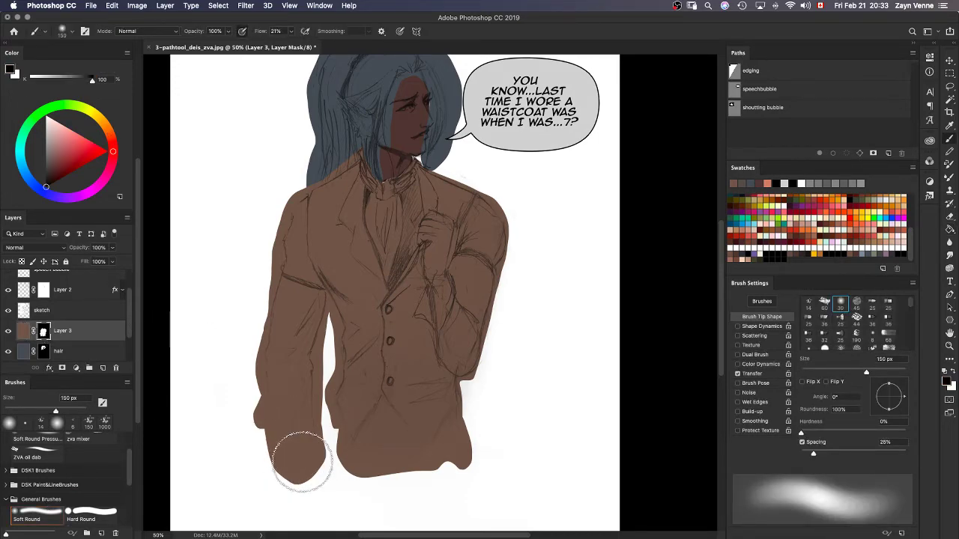
pyautogui.moveTo(283, 473)
pyautogui.mouseDown()
pyautogui.moveTo(284, 482)
pyautogui.moveTo(220, 496)
pyautogui.mouseUp()
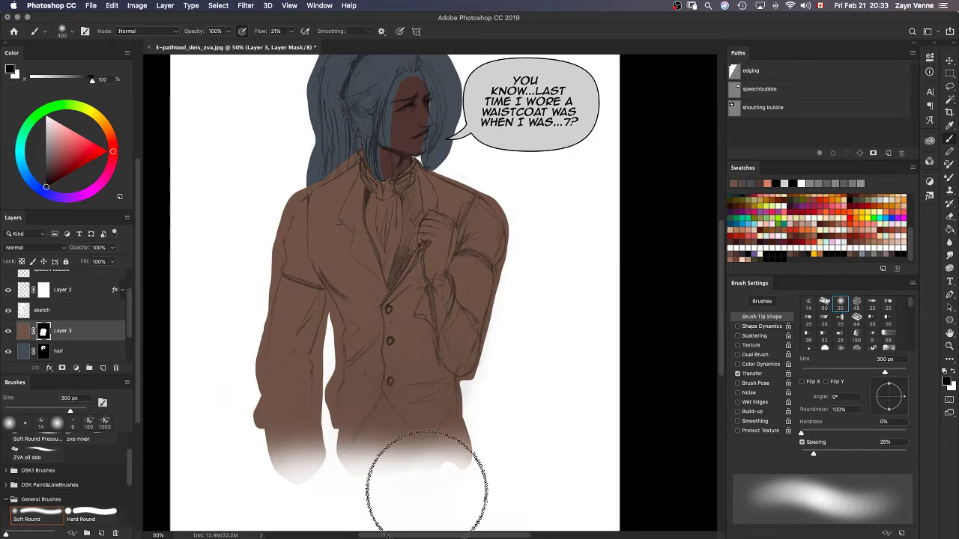
pyautogui.moveTo(495, 459)
pyautogui.mouseDown()
pyautogui.moveTo(511, 421)
pyautogui.moveTo(505, 437)
pyautogui.moveTo(409, 502)
pyautogui.mouseUp()
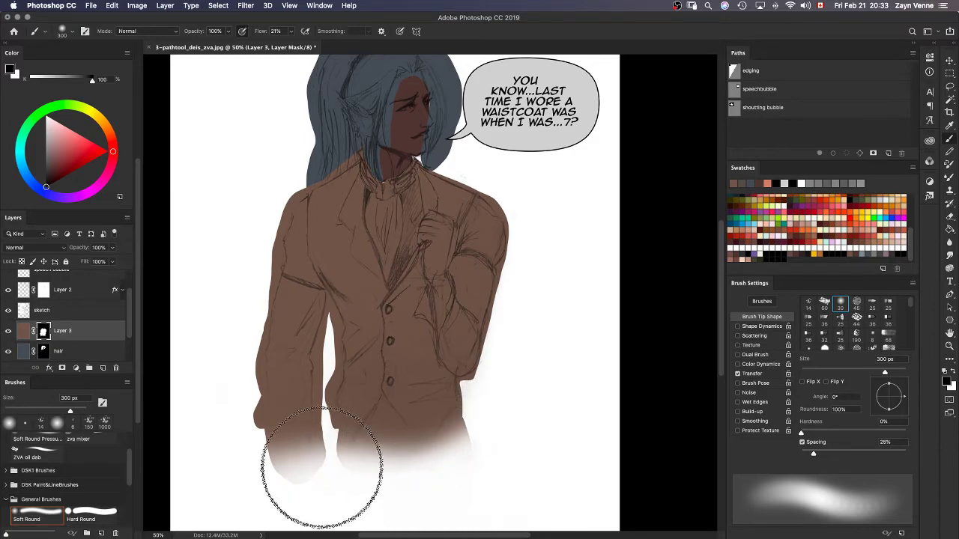
pyautogui.moveTo(322, 466)
pyautogui.mouseDown()
pyautogui.moveTo(405, 475)
pyautogui.moveTo(277, 498)
pyautogui.moveTo(249, 447)
pyautogui.moveTo(245, 473)
pyautogui.moveTo(225, 379)
pyautogui.moveTo(218, 389)
pyautogui.moveTo(239, 496)
pyautogui.moveTo(213, 336)
pyautogui.moveTo(250, 499)
pyautogui.moveTo(226, 425)
pyautogui.moveTo(270, 505)
pyautogui.moveTo(376, 508)
pyautogui.moveTo(325, 495)
pyautogui.moveTo(522, 464)
pyautogui.moveTo(532, 434)
pyautogui.moveTo(444, 483)
pyautogui.moveTo(323, 501)
pyautogui.moveTo(428, 298)
pyautogui.moveTo(408, 180)
pyautogui.moveTo(413, 297)
pyautogui.moveTo(318, 375)
pyautogui.moveTo(390, 359)
pyautogui.mouseUp()
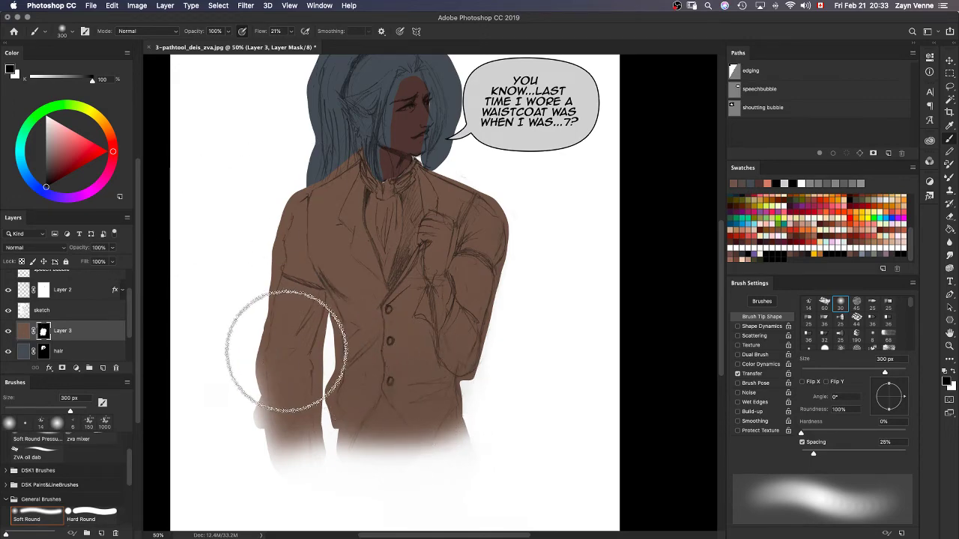
# Target Layer 3's colour content and choose a pale greenish-white with the 74 px maple leaf brush tip.
pyautogui.press('space')
pyautogui.moveTo(299, 264)
pyautogui.mouseDown()
pyautogui.moveTo(282, 249)
pyautogui.moveTo(294, 271)
pyautogui.mouseUp()
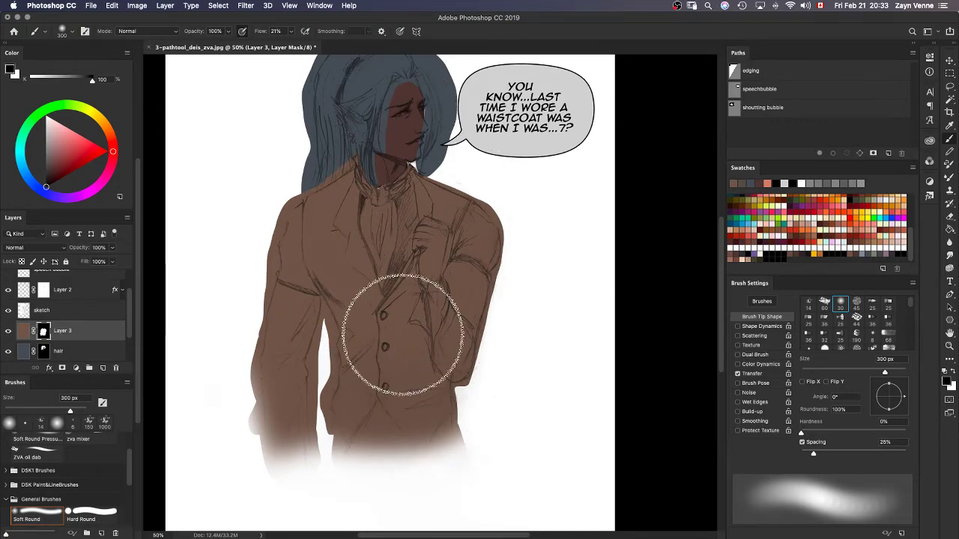
pyautogui.press('h')
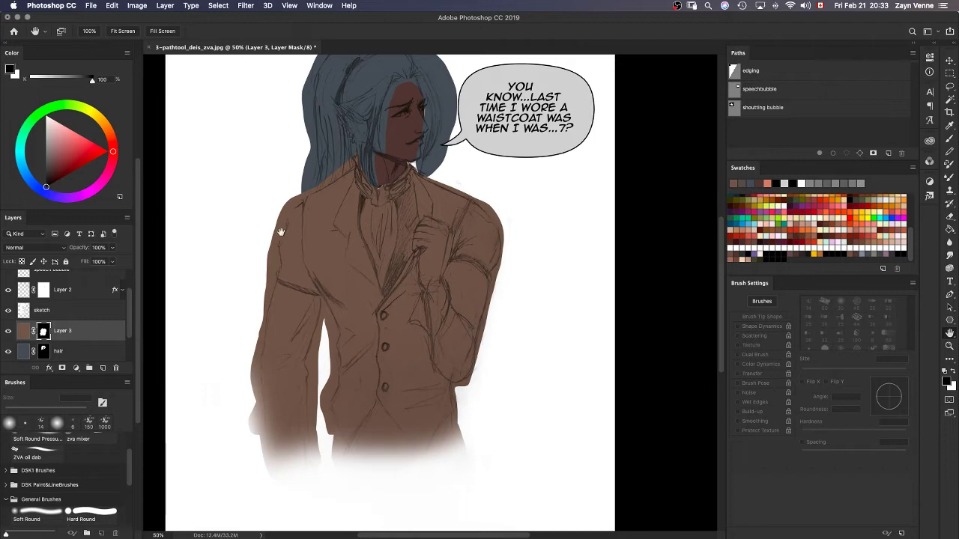
pyautogui.click(24, 330)
pyautogui.press('b')
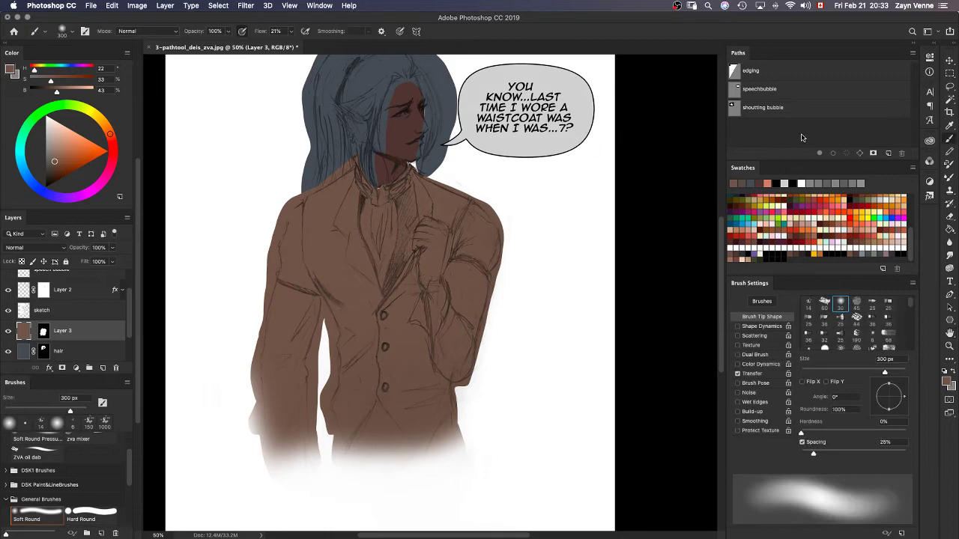
pyautogui.click(817, 213)
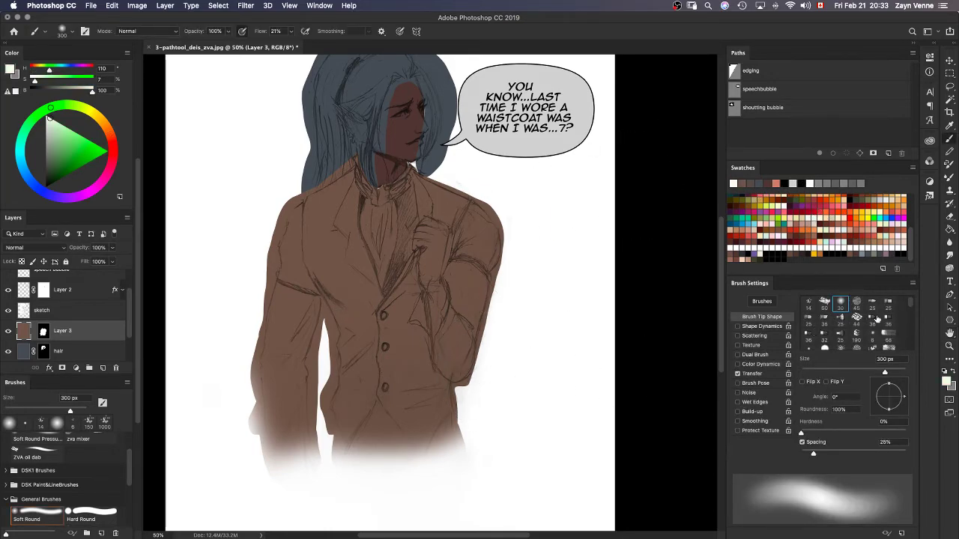
pyautogui.click(840, 347)
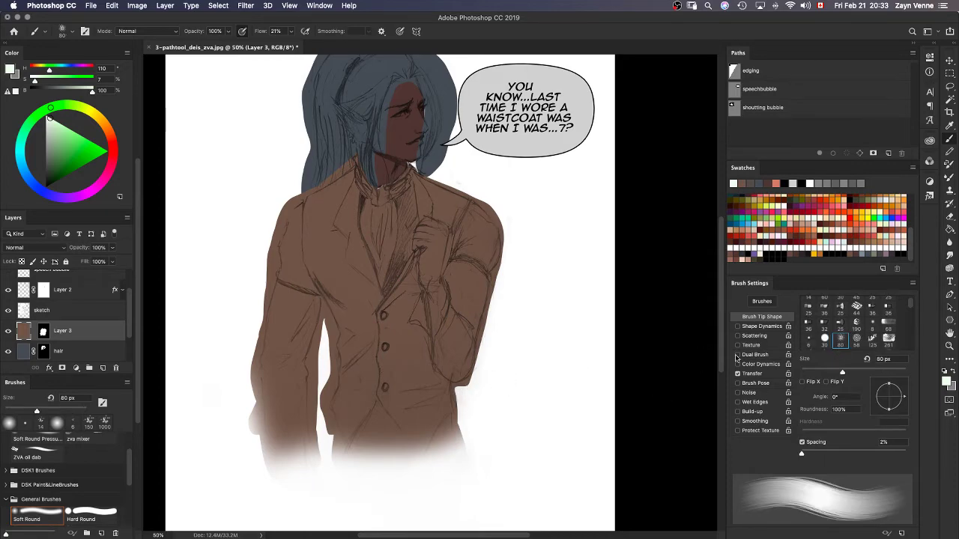
pyautogui.moveTo(913, 304); pyautogui.dragTo(913, 331)
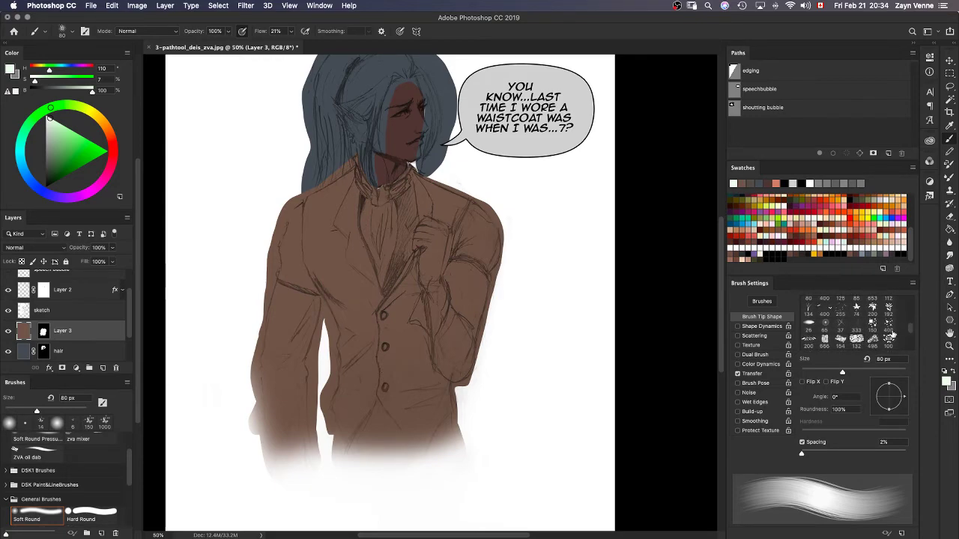
pyautogui.click(857, 310)
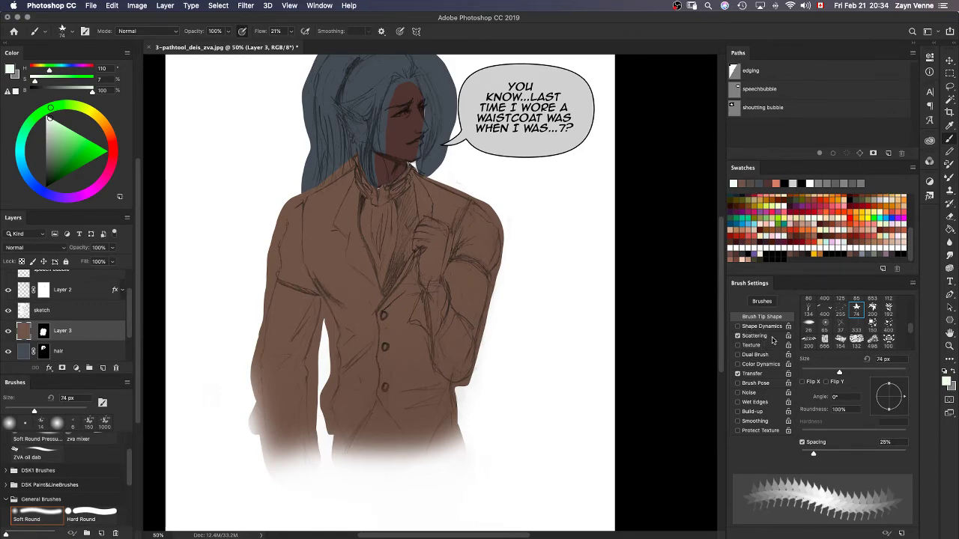
# Set the leaf brush's scattering to both axes at 538%.
pyautogui.click(773, 337)
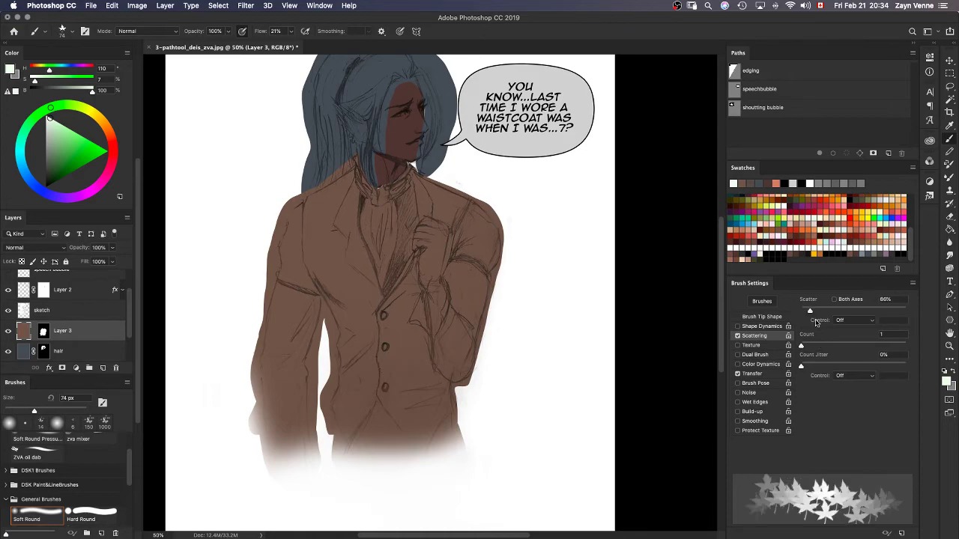
pyautogui.moveTo(817, 312)
pyautogui.mouseDown()
pyautogui.moveTo(830, 312)
pyautogui.moveTo(821, 310)
pyautogui.mouseUp()
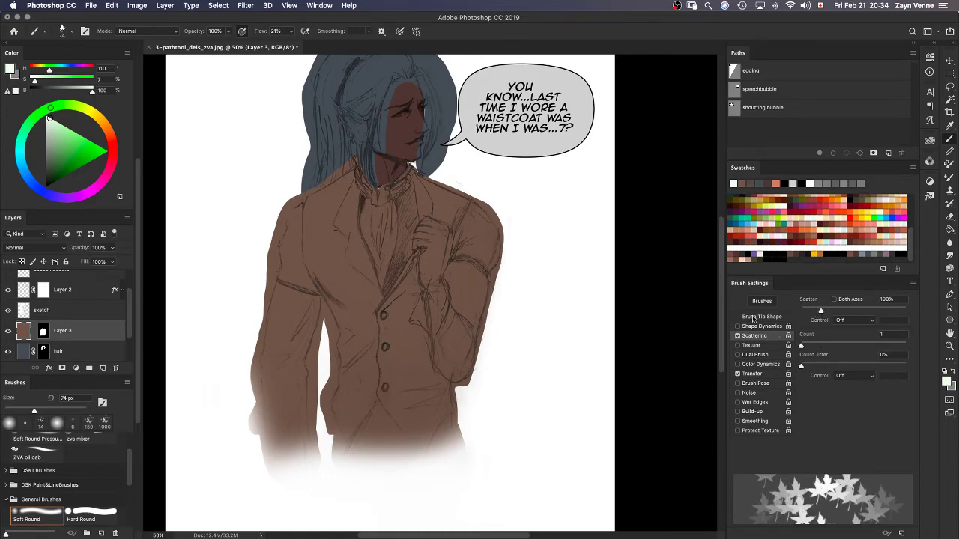
pyautogui.click(835, 300)
pyautogui.moveTo(822, 312); pyautogui.dragTo(857, 310)
# Paint scattered leaves across the brown clothes and shift the pattern up over the torso inside the unlinked mask.
pyautogui.moveTo(282, 258)
pyautogui.mouseDown()
pyautogui.moveTo(307, 364)
pyautogui.moveTo(460, 433)
pyautogui.moveTo(328, 301)
pyautogui.moveTo(292, 239)
pyautogui.moveTo(460, 285)
pyautogui.mouseUp()
pyautogui.press('v')
pyautogui.moveTo(406, 425)
pyautogui.mouseDown()
pyautogui.moveTo(364, 420)
pyautogui.moveTo(365, 341)
pyautogui.moveTo(424, 287)
pyautogui.moveTo(463, 344)
pyautogui.moveTo(468, 375)
pyautogui.moveTo(398, 417)
pyautogui.moveTo(387, 488)
pyautogui.moveTo(409, 489)
pyautogui.moveTo(372, 475)
pyautogui.mouseUp()
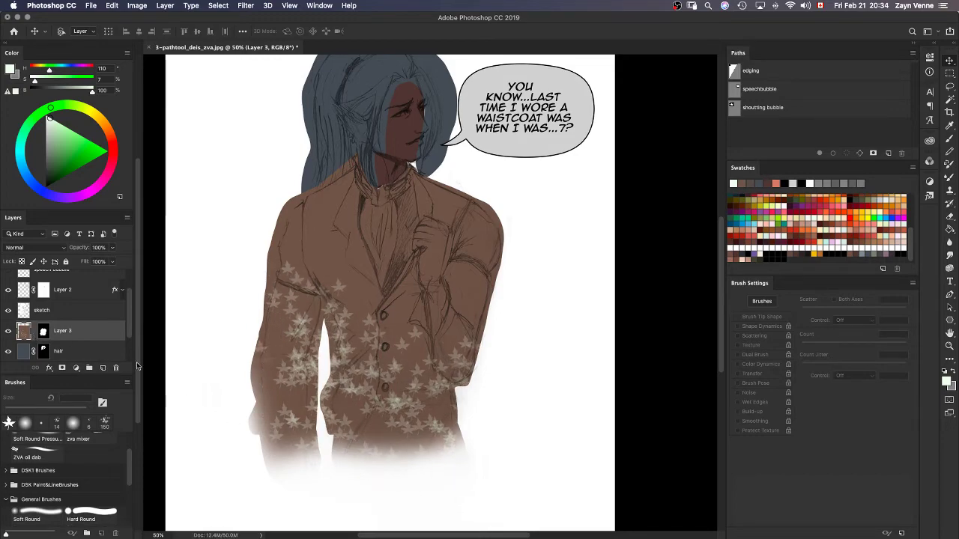
pyautogui.moveTo(439, 437); pyautogui.dragTo(453, 310)
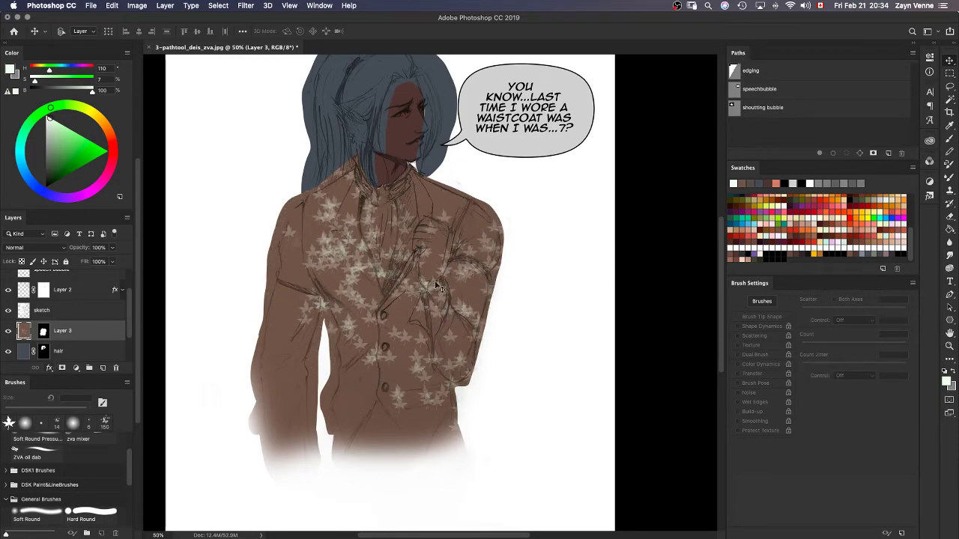
# Load the skin layer's mask as a selection while keeping Layer 3 active.
pyautogui.press('l')
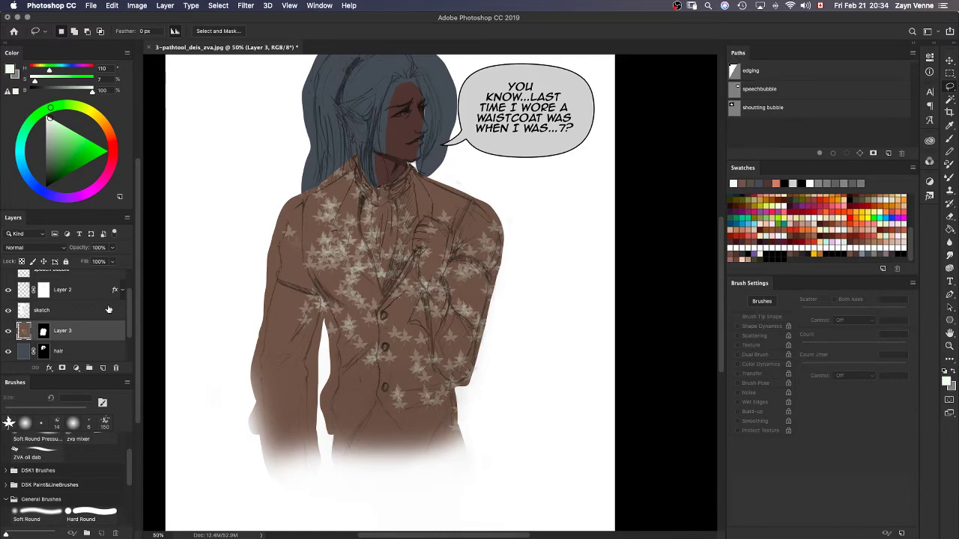
pyautogui.moveTo(129, 316); pyautogui.dragTo(130, 339)
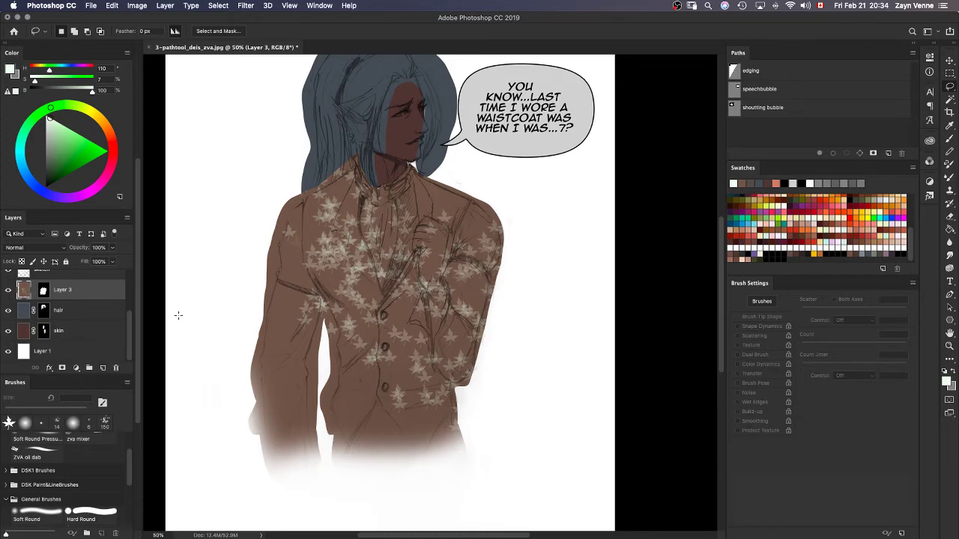
pyautogui.keyDown('super'); pyautogui.click(44, 336); pyautogui.keyUp('super')
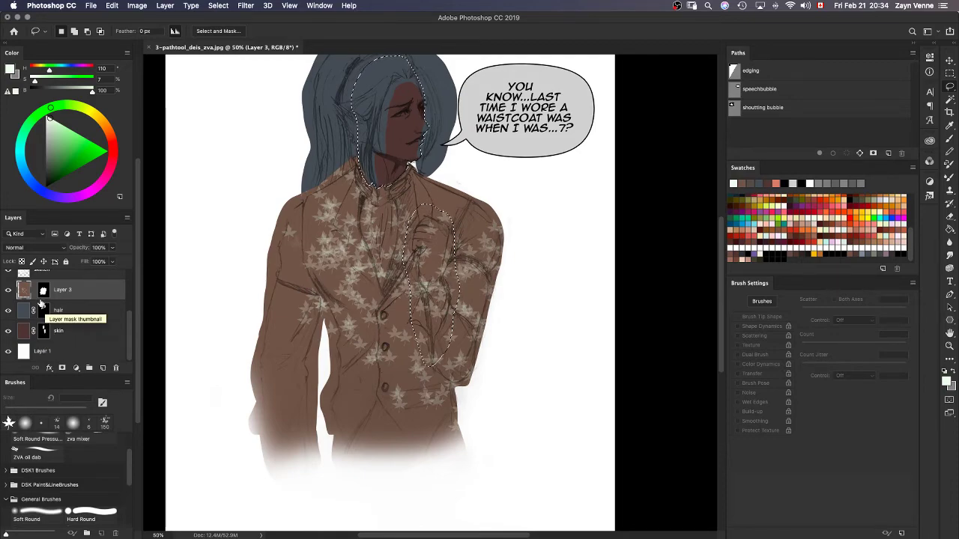
# Paint black with the Standard brush on Layer 3's mask inside the selection to clear the clothing off the raised hand and forearm.
pyautogui.press('b')
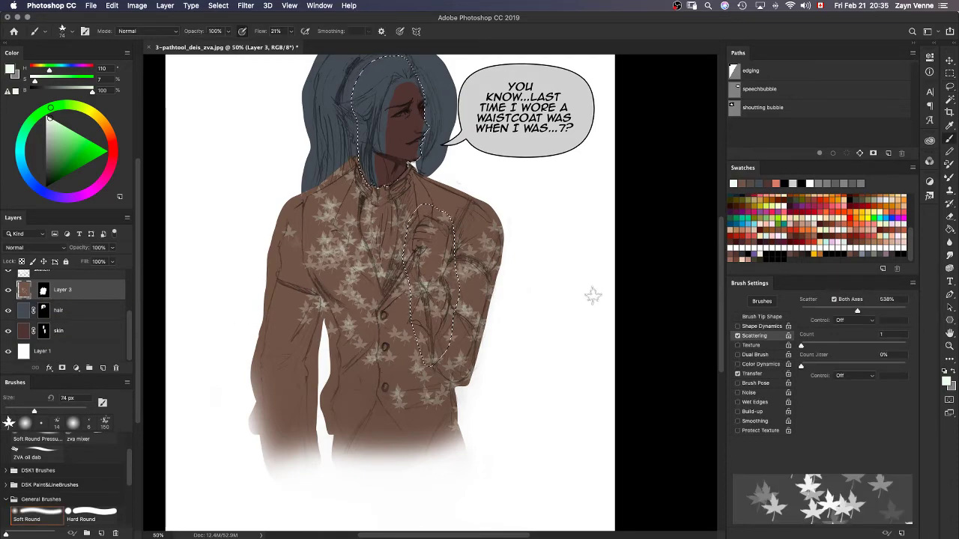
pyautogui.scroll(2, 128, 428)
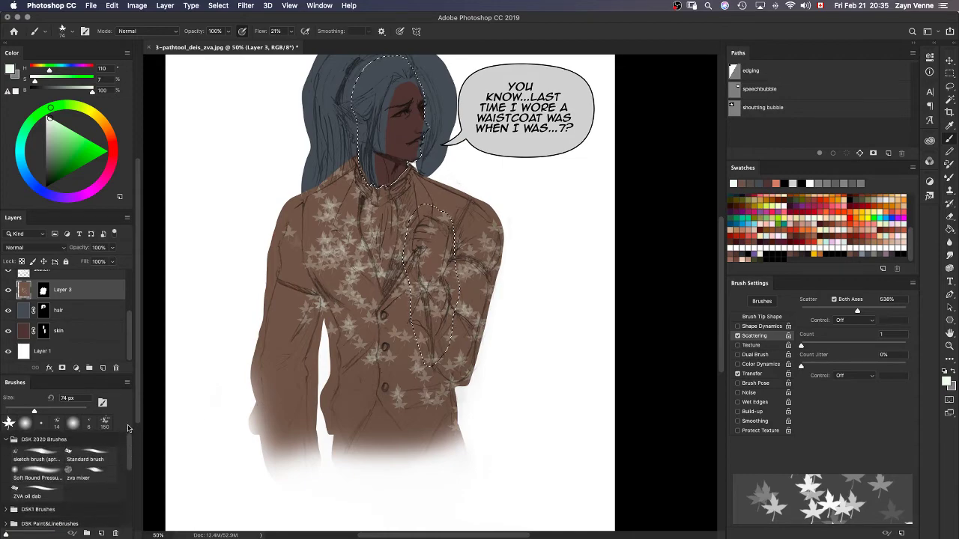
pyautogui.click(34, 475)
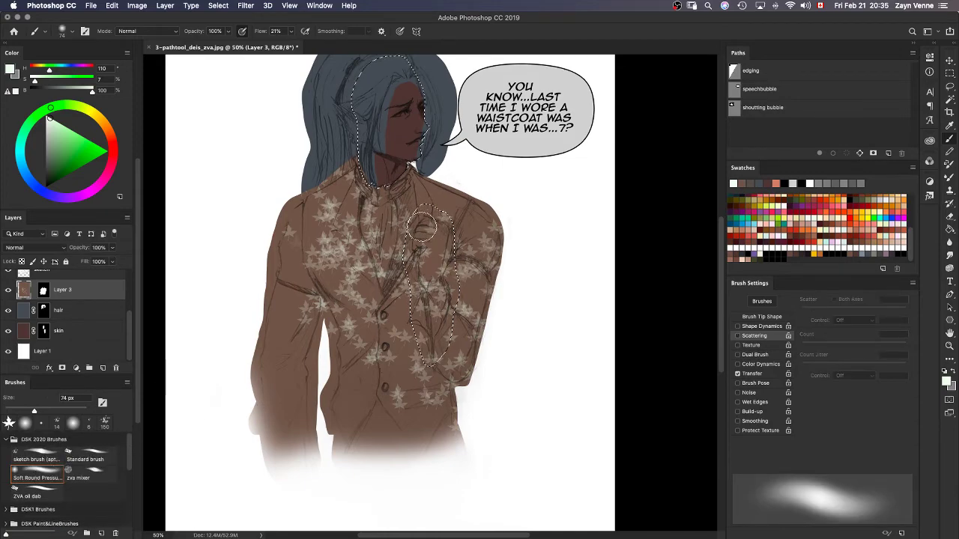
pyautogui.click(82, 455)
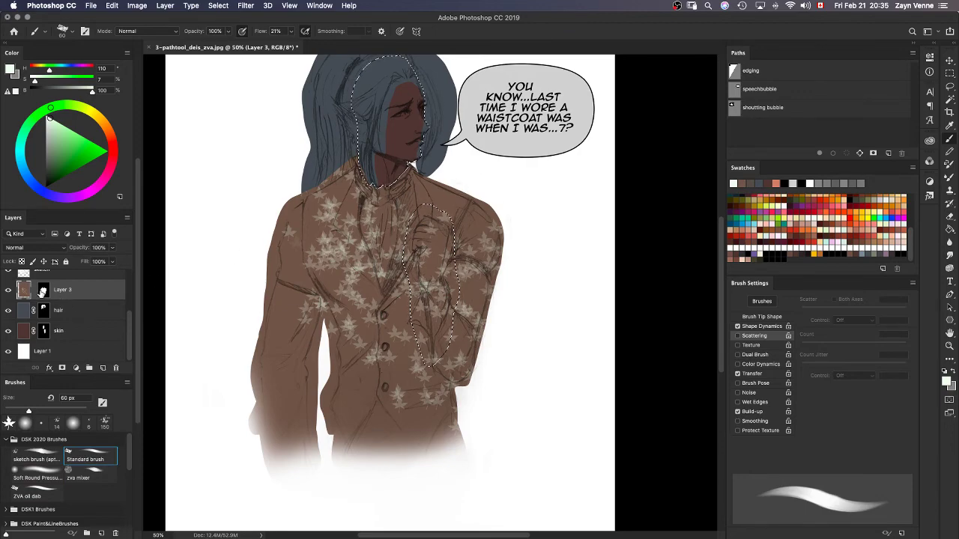
pyautogui.click(43, 290)
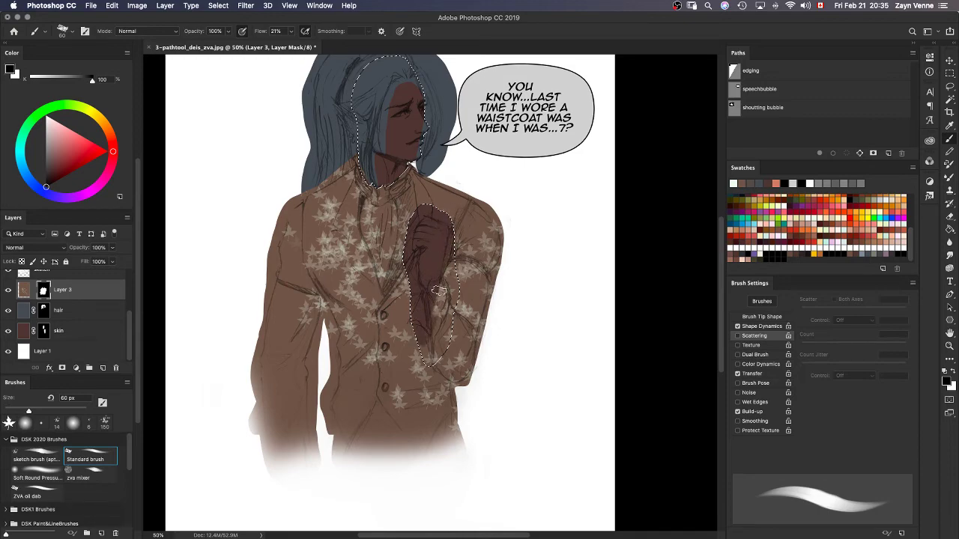
pyautogui.moveTo(432, 361); pyautogui.dragTo(429, 355)
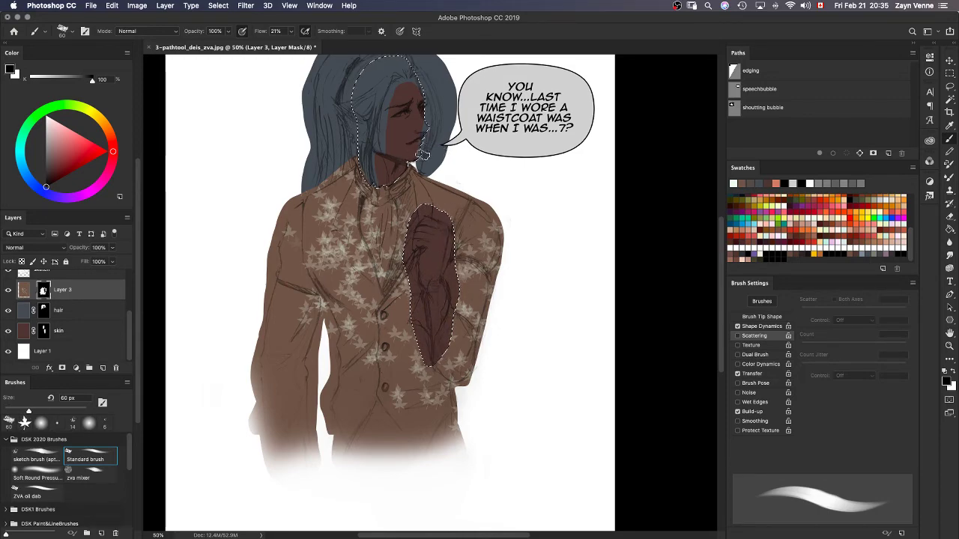
# Paint black on the hair layer's mask to remove hair colour from the face and neck, and drop the selection.
pyautogui.click(19, 311)
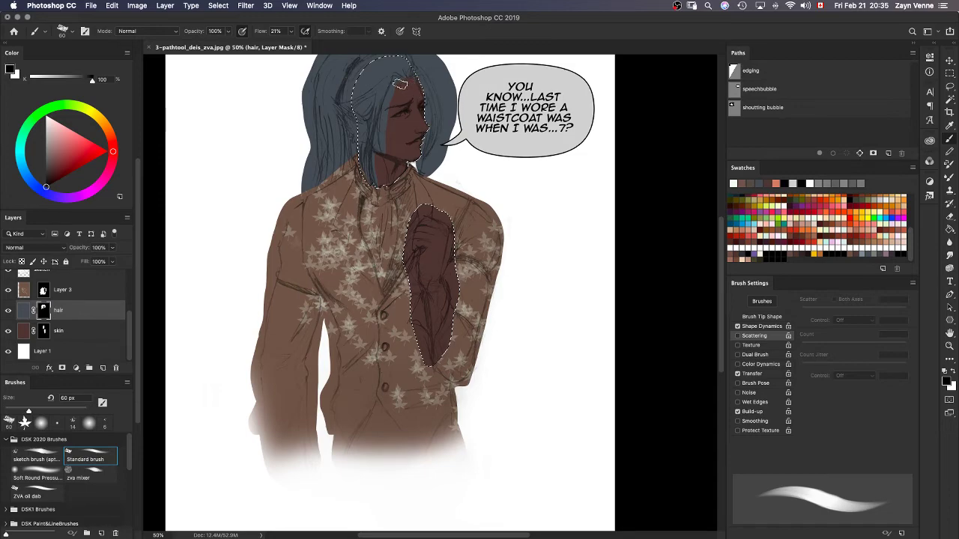
pyautogui.moveTo(400, 84); pyautogui.dragTo(377, 166)
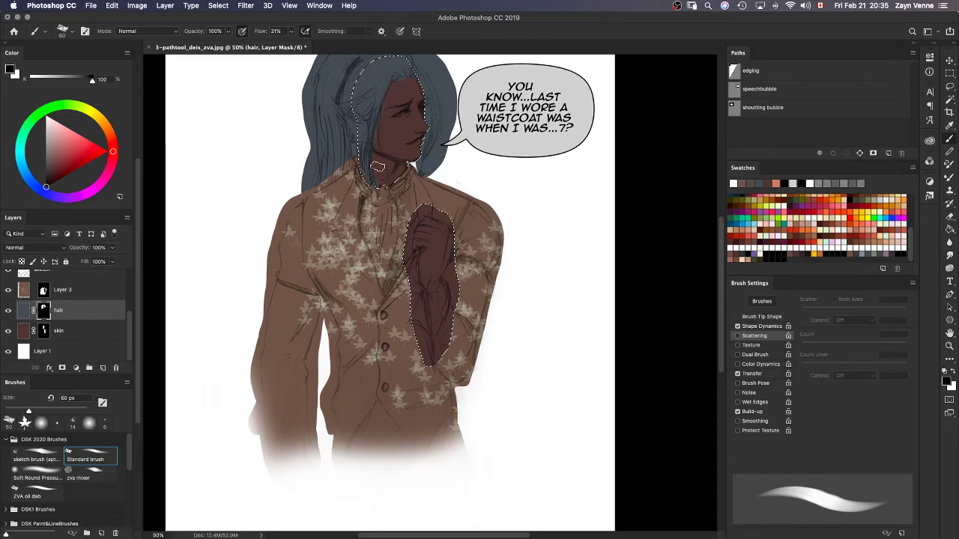
pyautogui.hotkey('ctrl', 'd')
# Brush black on the hair mask to trim the excess colour along the ponytail's outer edge.
pyautogui.press('m')
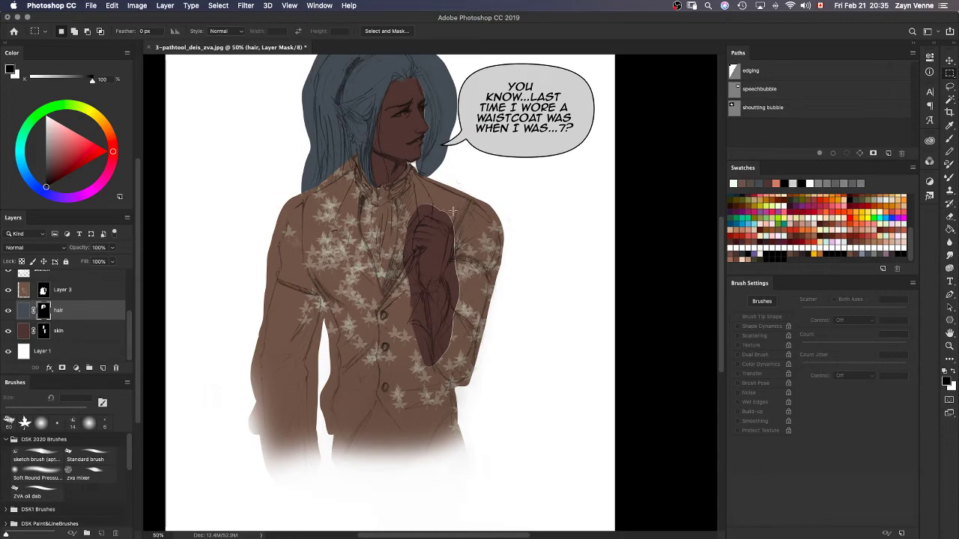
pyautogui.moveTo(447, 212); pyautogui.dragTo(449, 265)
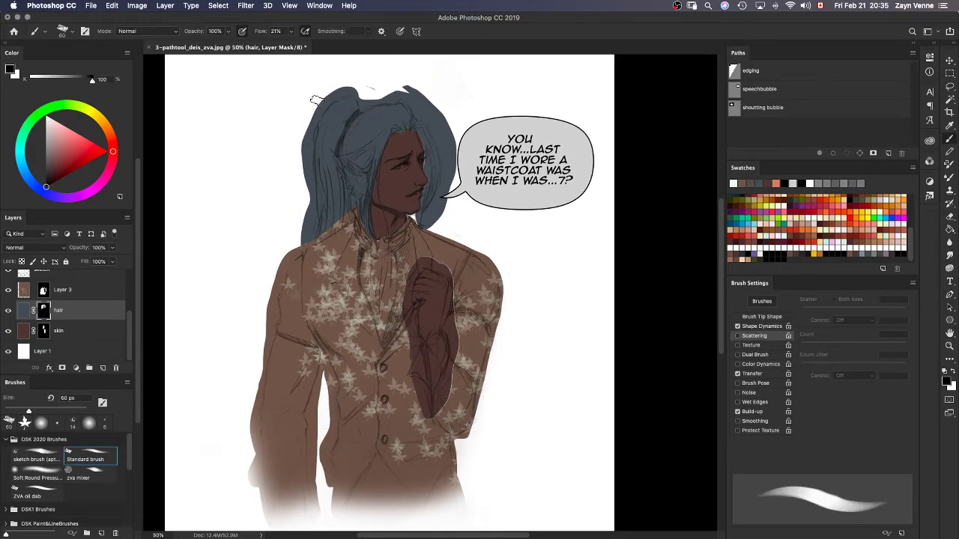
pyautogui.moveTo(320, 100)
pyautogui.mouseDown()
pyautogui.moveTo(302, 154)
pyautogui.moveTo(304, 178)
pyautogui.moveTo(305, 138)
pyautogui.moveTo(304, 238)
pyautogui.moveTo(305, 229)
pyautogui.mouseUp()
# Lasso the excess hair colour beyond the front strands beside the speech bubble, fill it black on the hair mask, and deselect.
pyautogui.press('l')
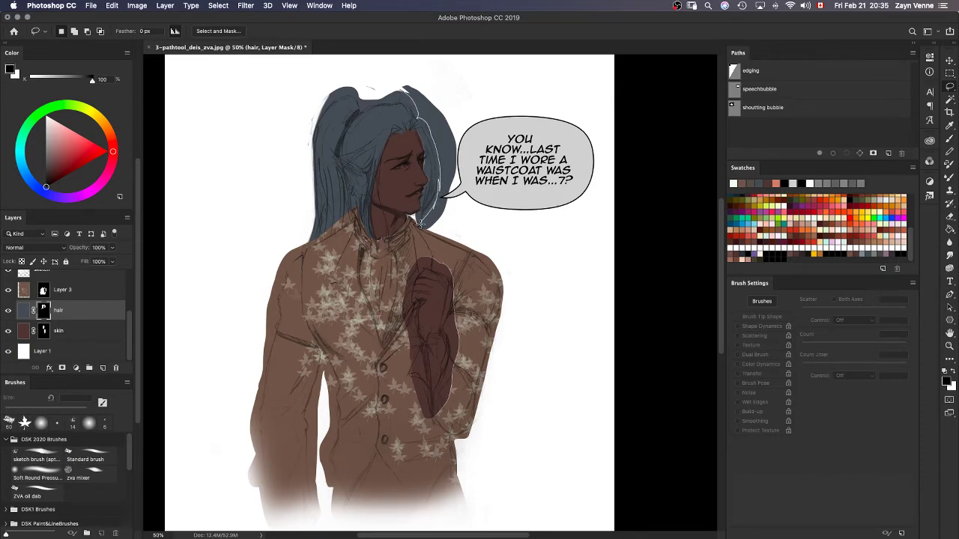
pyautogui.moveTo(421, 224)
pyautogui.mouseDown()
pyautogui.moveTo(483, 161)
pyautogui.moveTo(397, 74)
pyautogui.moveTo(421, 224)
pyautogui.mouseUp()
pyautogui.press('g')
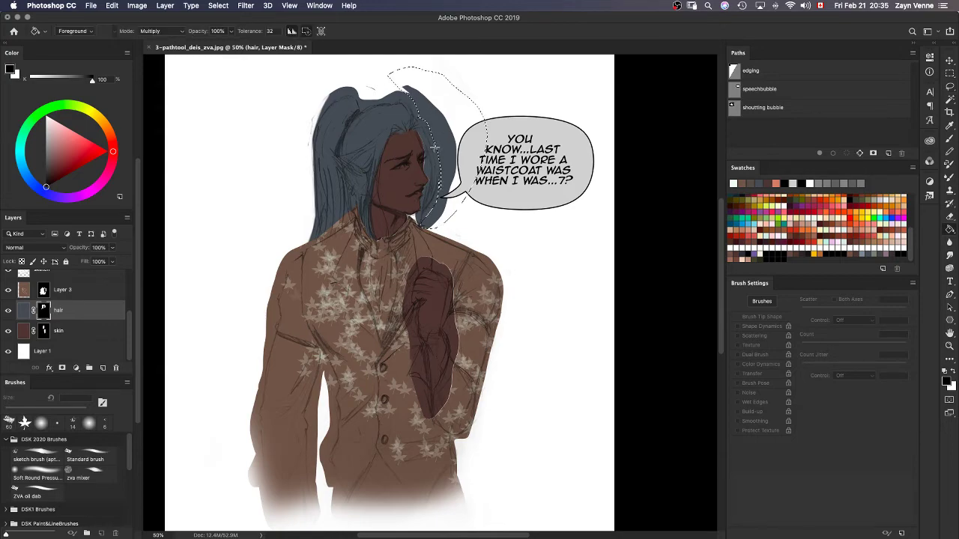
pyautogui.click(435, 147)
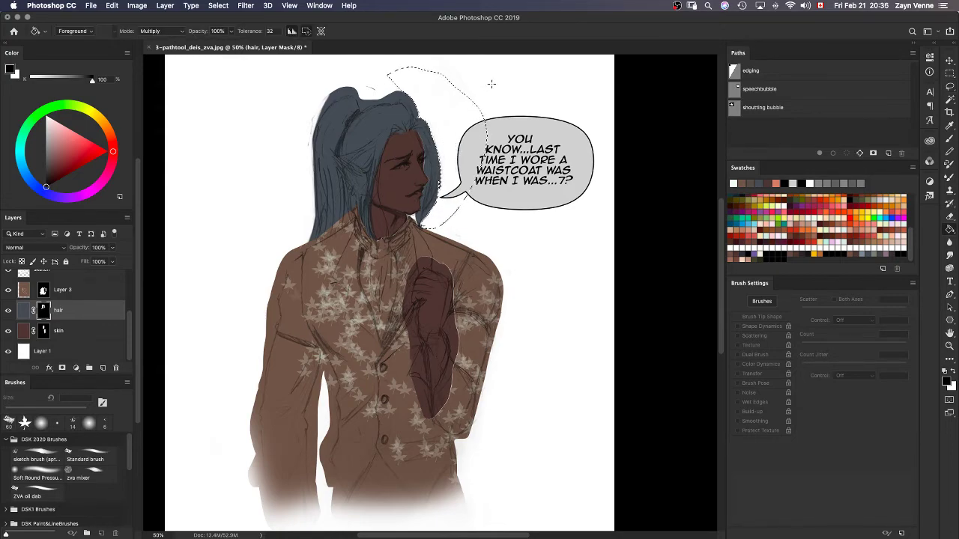
pyautogui.press('super+d')
# Lasso the excess hair colour above the crown, fill it black on the hair mask, and deselect.
pyautogui.press('l')
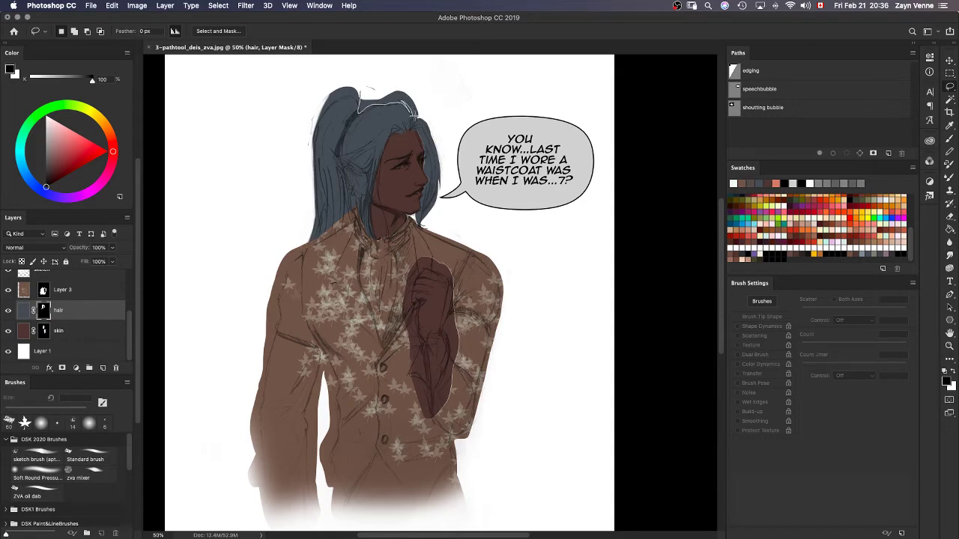
pyautogui.moveTo(414, 113)
pyautogui.mouseDown()
pyautogui.moveTo(378, 75)
pyautogui.moveTo(360, 101)
pyautogui.mouseUp()
pyautogui.press('g')
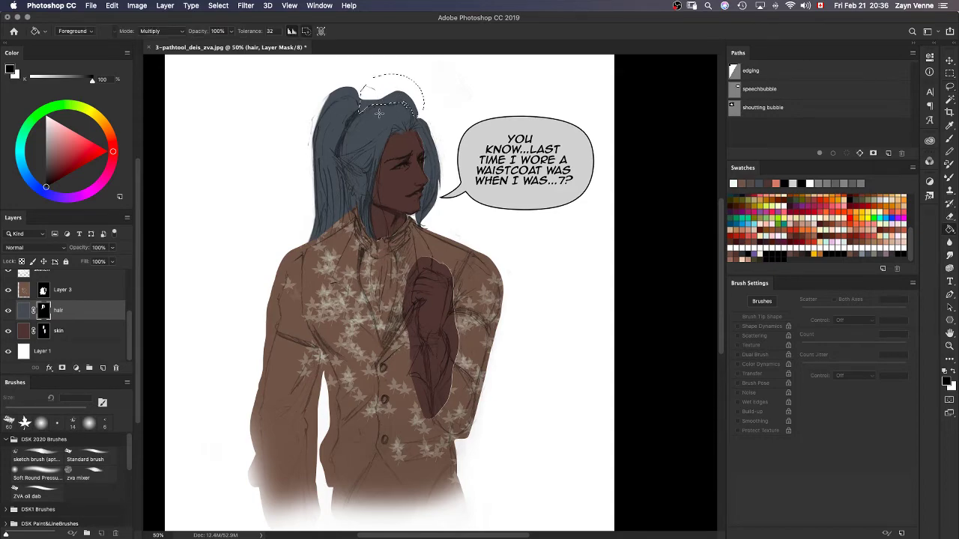
pyautogui.click(391, 100)
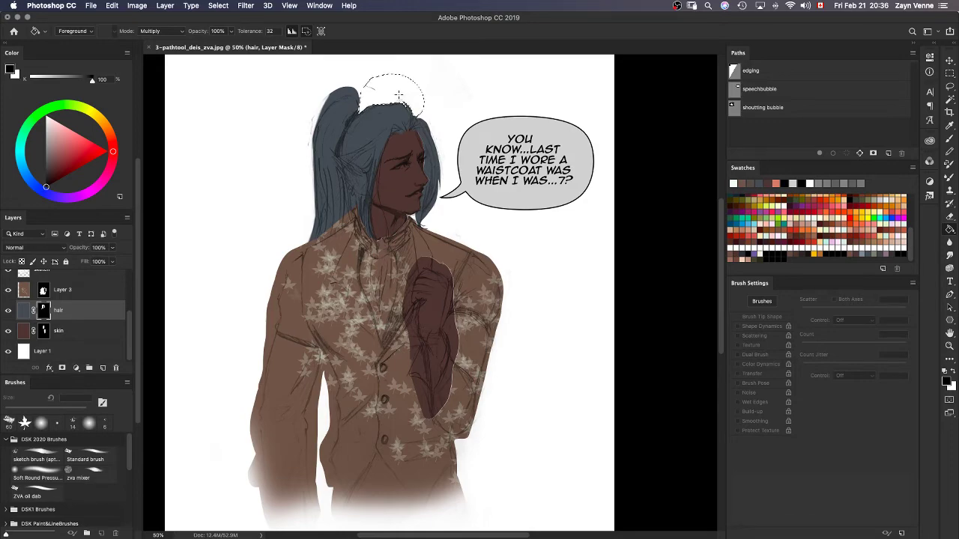
pyautogui.press('l')
pyautogui.press('super+d')
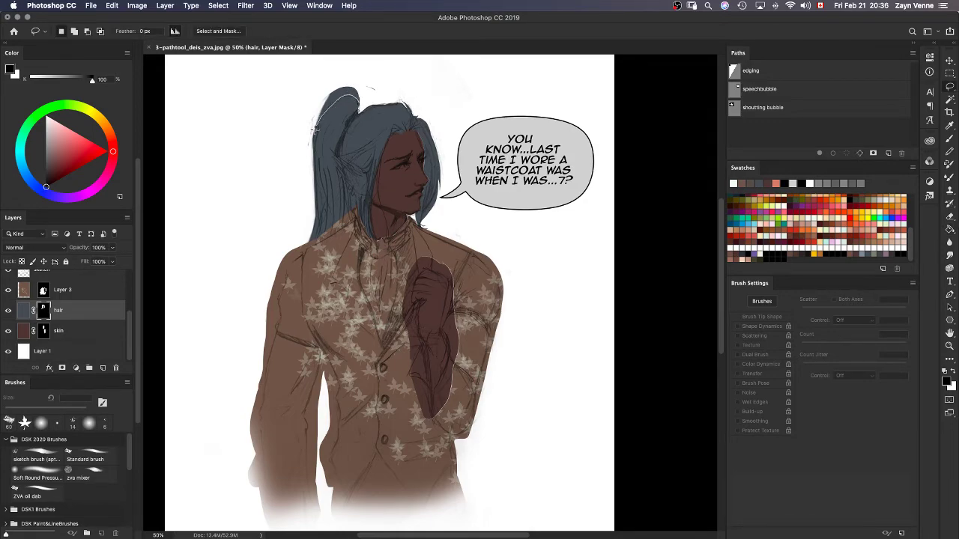
# Lasso around the top of the ponytail, fill the surplus black on the hair mask, and deselect.
pyautogui.moveTo(311, 164)
pyautogui.mouseDown()
pyautogui.moveTo(303, 86)
pyautogui.moveTo(378, 68)
pyautogui.moveTo(384, 96)
pyautogui.mouseUp()
pyautogui.press('g')
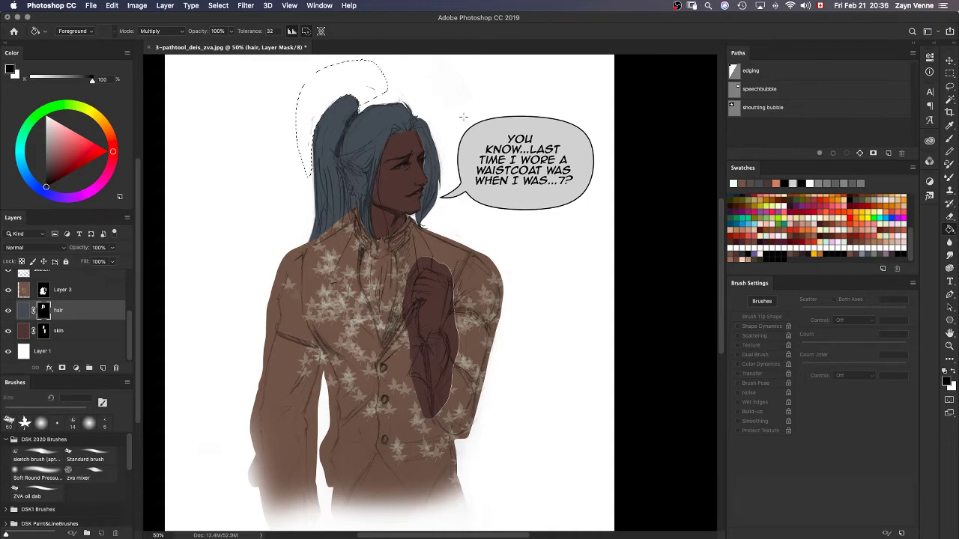
pyautogui.press('super+d')
# Lasso the pointed ear and fill it black on the hair mask to remove the hair colour there.
pyautogui.press('l')
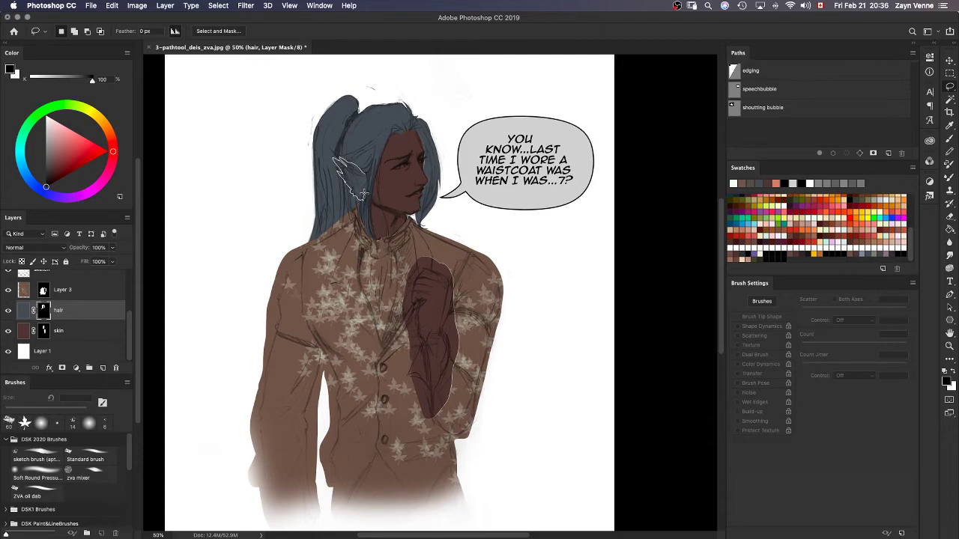
pyautogui.moveTo(362, 193); pyautogui.dragTo(367, 178)
pyautogui.press('g')
pyautogui.click(367, 178)
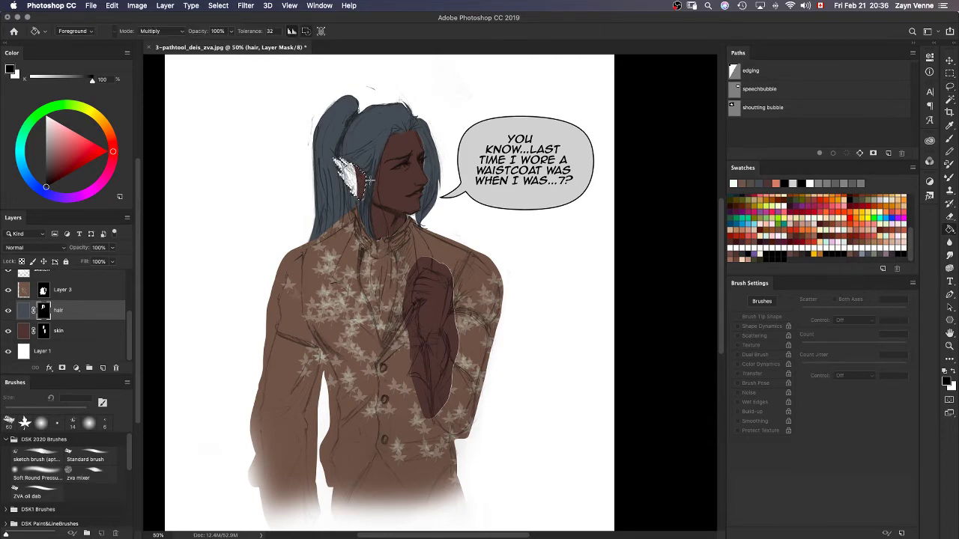
pyautogui.press('super+d')
# Lasso the narrow gap between the ear and the collar, fill it black on the hair mask, and deselect.
pyautogui.press('l')
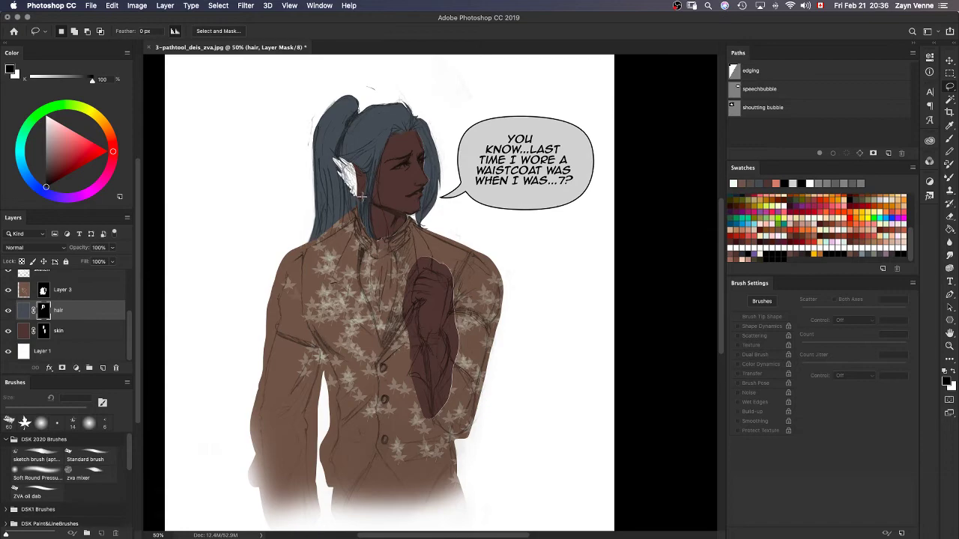
pyautogui.moveTo(360, 195); pyautogui.dragTo(360, 226)
pyautogui.press('g')
pyautogui.click(363, 202)
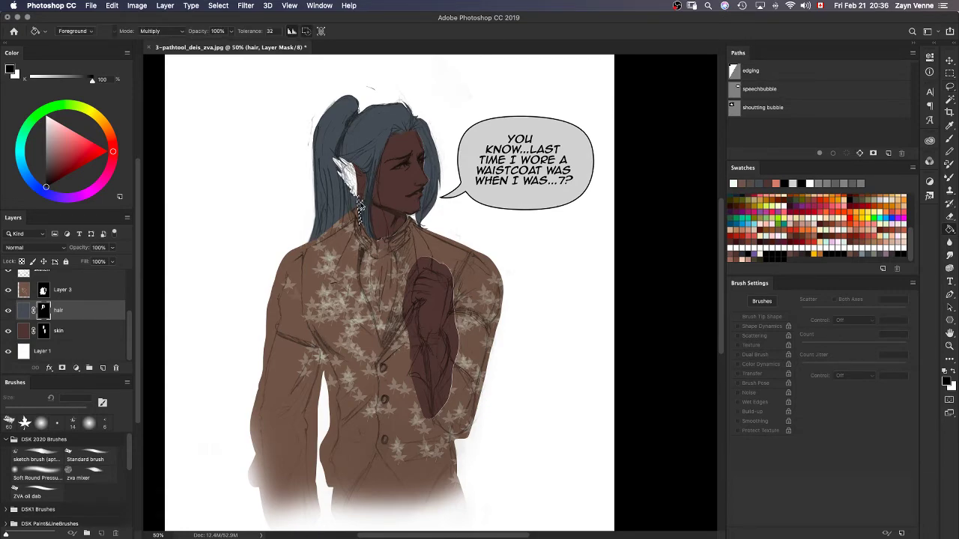
pyautogui.press('super+d')
# Target Layer 3's colour content with its mask unlinked and move the leaf pattern slightly down within the clothing.
pyautogui.press('l')
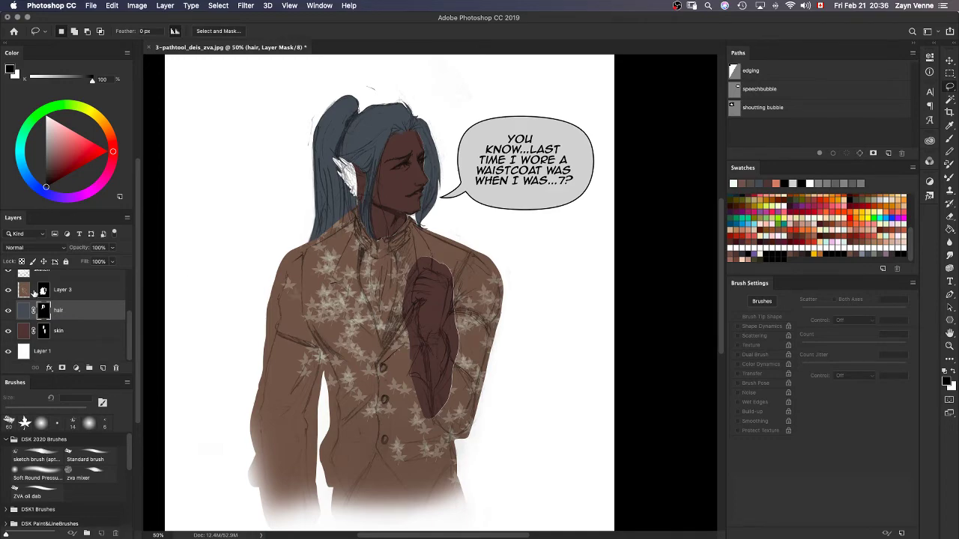
pyautogui.click(34, 291)
pyautogui.click(24, 291)
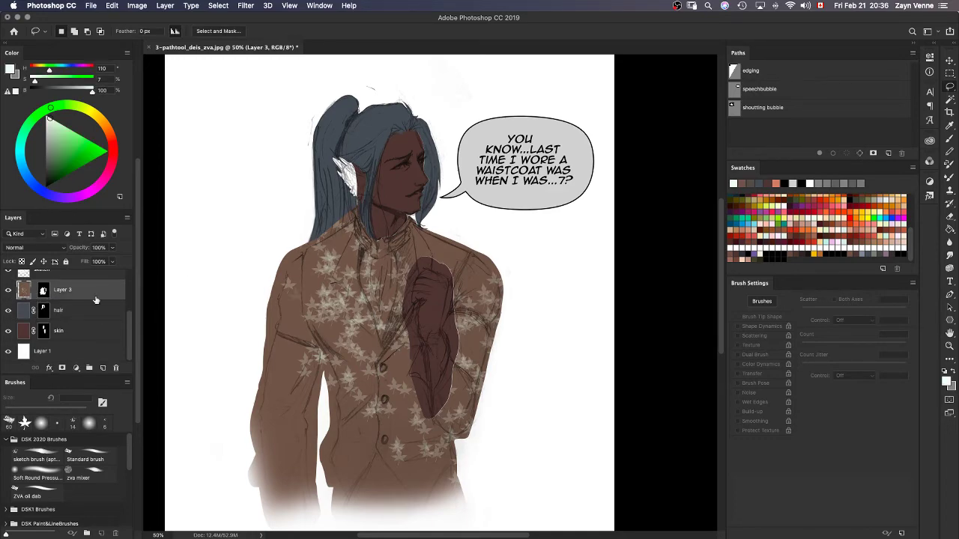
pyautogui.press('v')
pyautogui.moveTo(378, 339)
pyautogui.mouseDown()
pyautogui.moveTo(387, 465)
pyautogui.moveTo(384, 358)
pyautogui.mouseUp()
# Free-transform Layer 3's leaf pattern, stretching it wider and shifting it back across the torso.
pyautogui.press('super+t')
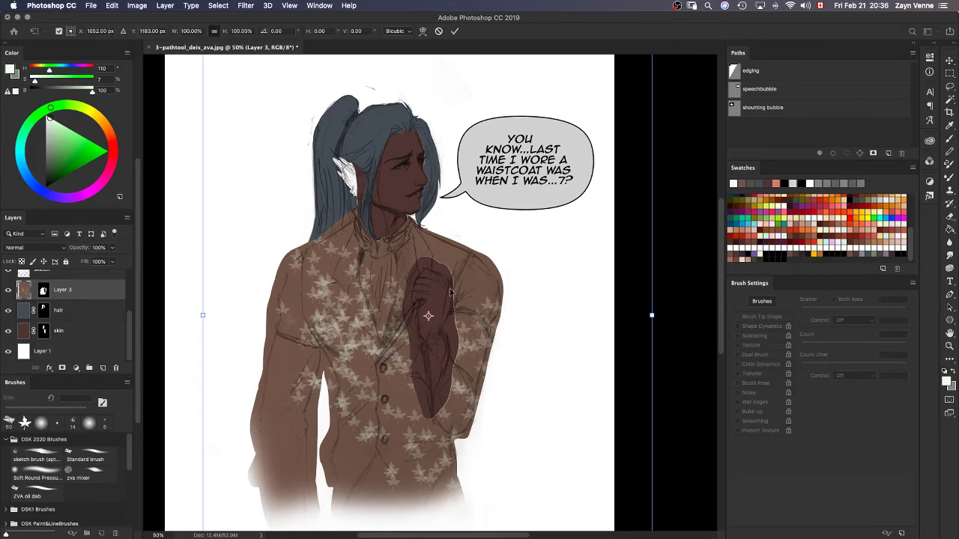
pyautogui.moveTo(652, 314); pyautogui.dragTo(713, 315)
pyautogui.moveTo(539, 331); pyautogui.dragTo(502, 334)
# Warp the leaf pattern with a custom mesh so it bends around the chest, waist and sleeve, and apply the transform.
pyautogui.click(422, 31)
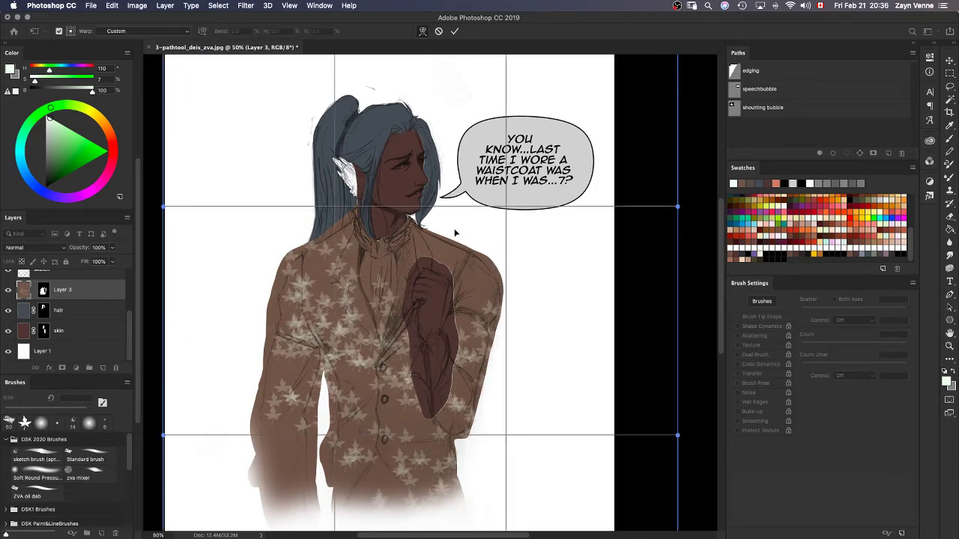
pyautogui.moveTo(454, 233); pyautogui.dragTo(486, 197)
pyautogui.moveTo(401, 448); pyautogui.dragTo(390, 488)
pyautogui.moveTo(463, 249); pyautogui.dragTo(482, 219)
pyautogui.moveTo(407, 410); pyautogui.dragTo(396, 468)
pyautogui.moveTo(445, 326); pyautogui.dragTo(468, 323)
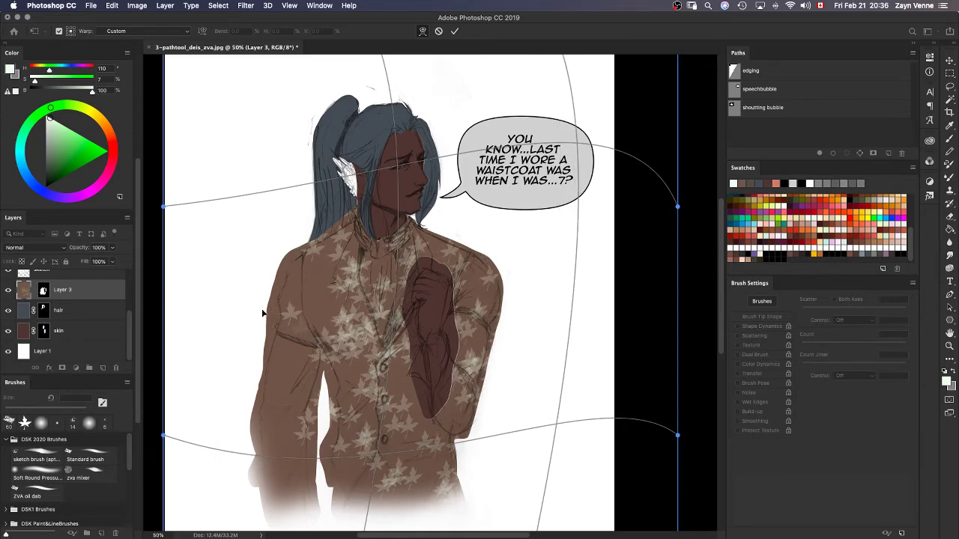
pyautogui.moveTo(262, 313); pyautogui.dragTo(247, 313)
pyautogui.moveTo(245, 313); pyautogui.dragTo(249, 308)
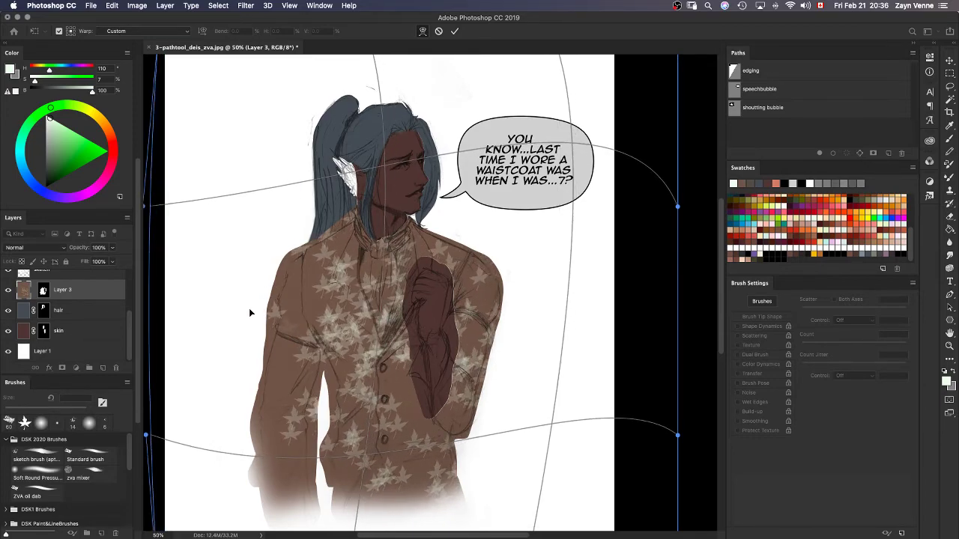
pyautogui.press('Return')
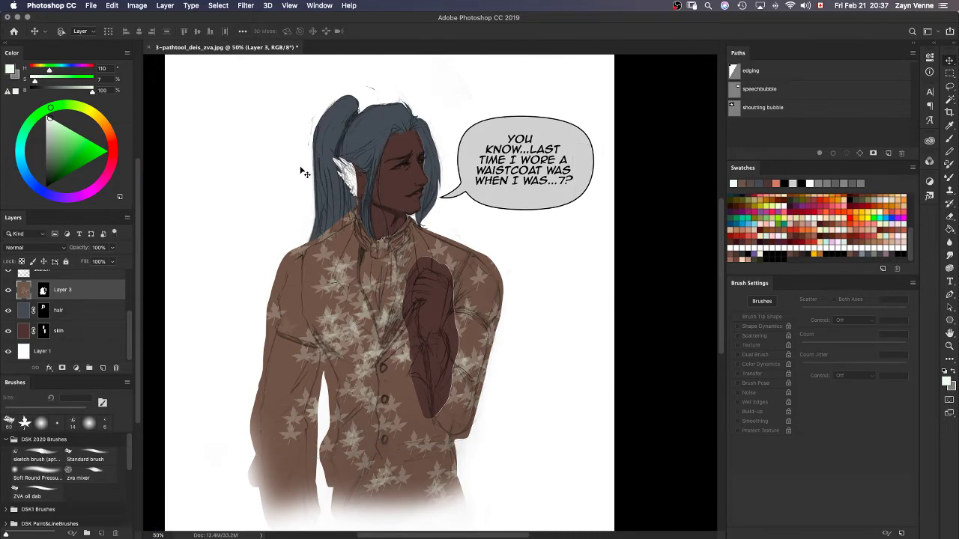
# Target Layer 3's mask and lasso the hanging sleeve, following the waistcoat's armhole and side edge down past the hem.
pyautogui.press('l')
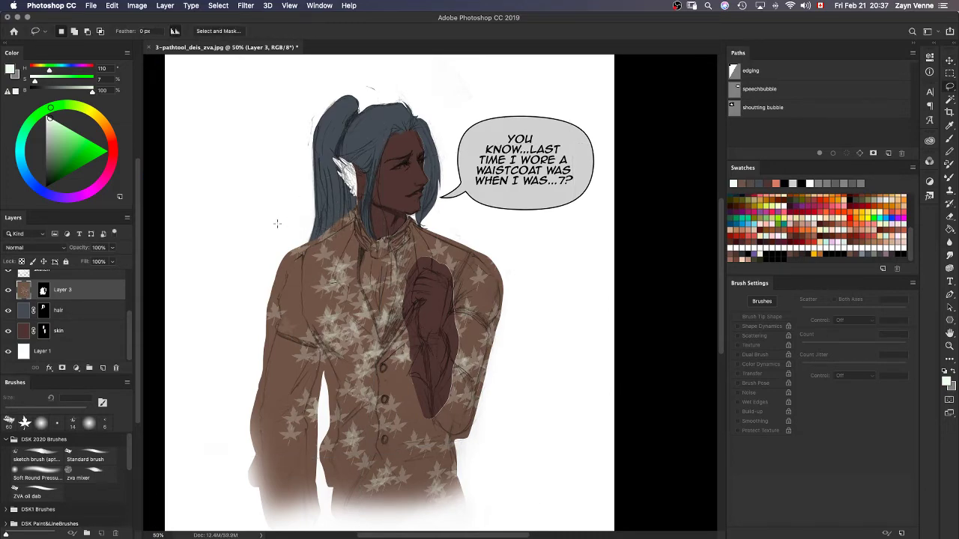
pyautogui.click(40, 293)
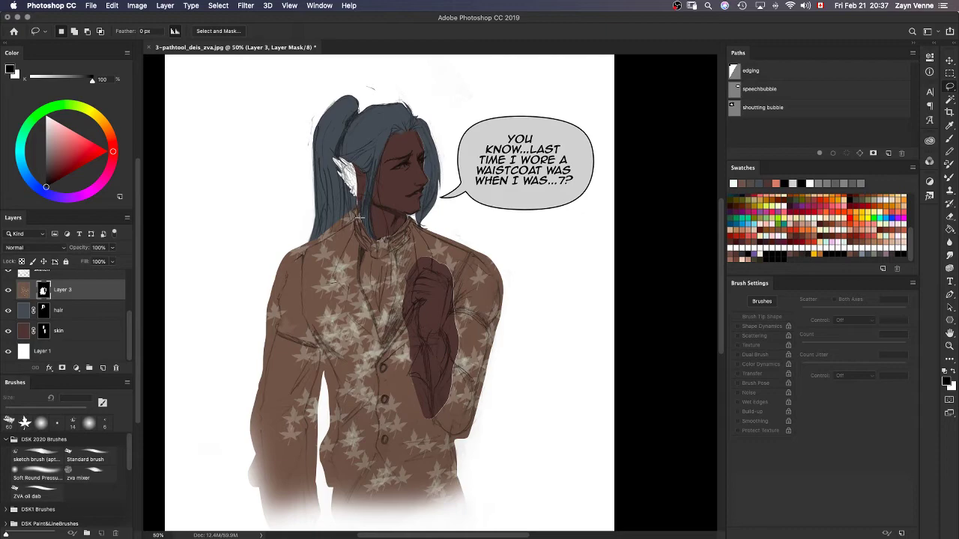
pyautogui.moveTo(304, 252); pyautogui.dragTo(300, 283)
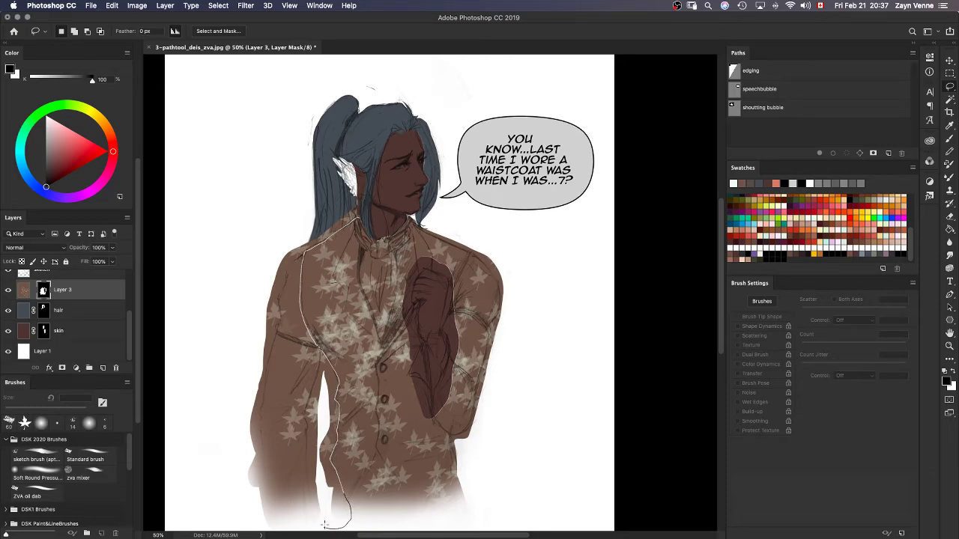
pyautogui.moveTo(221, 475)
pyautogui.mouseDown()
pyautogui.moveTo(209, 363)
pyautogui.moveTo(238, 248)
pyautogui.moveTo(291, 207)
pyautogui.moveTo(355, 198)
pyautogui.mouseUp()
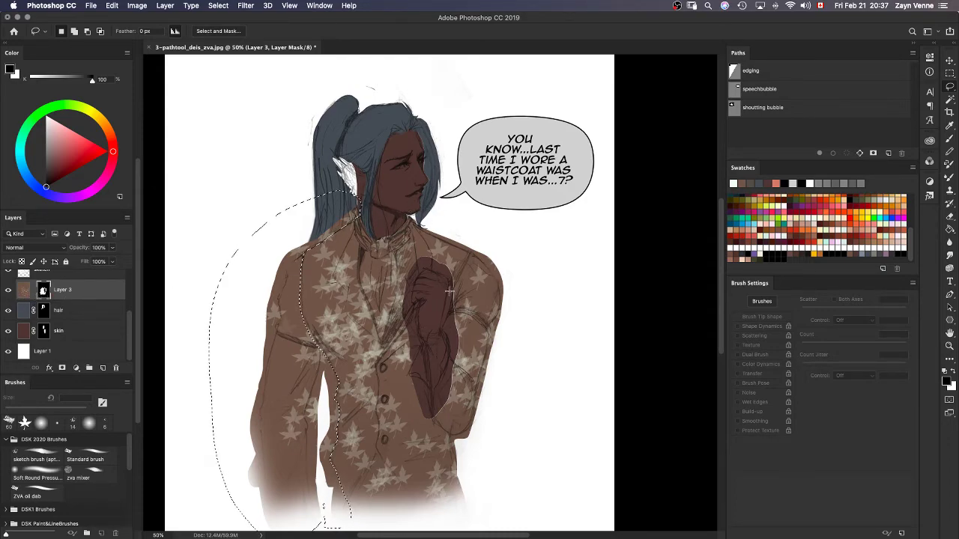
# Add a new layer above Layer 3 and move Layer 3's mask onto it.
pyautogui.click(102, 368)
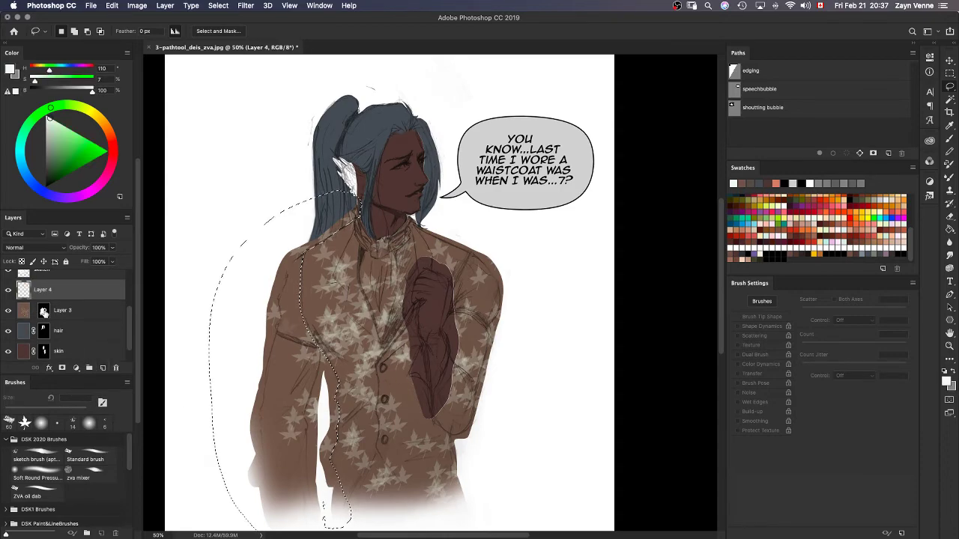
pyautogui.moveTo(43, 313); pyautogui.dragTo(46, 292)
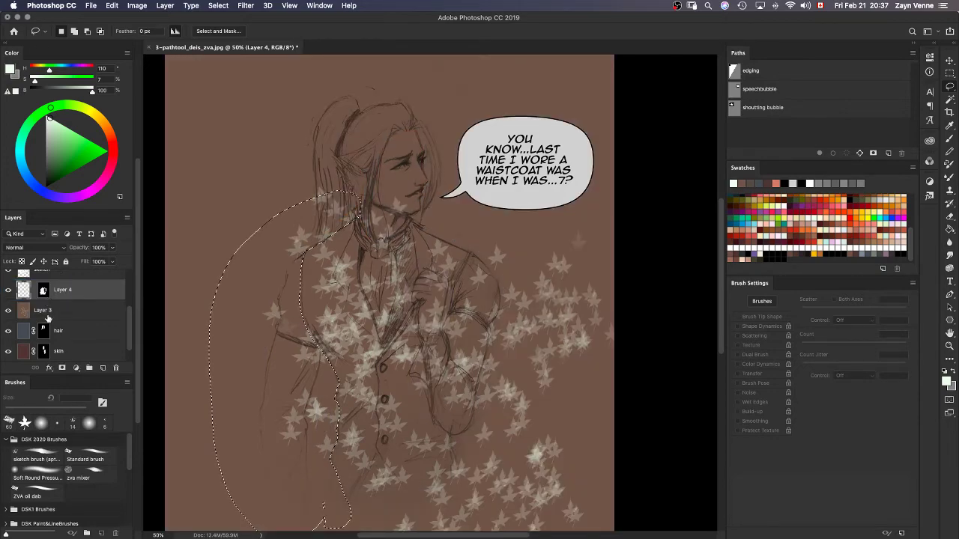
# Lasso around the waistcoat and raised sleeve on Layer 3, add a mask from that selection and invert it.
pyautogui.click(110, 318)
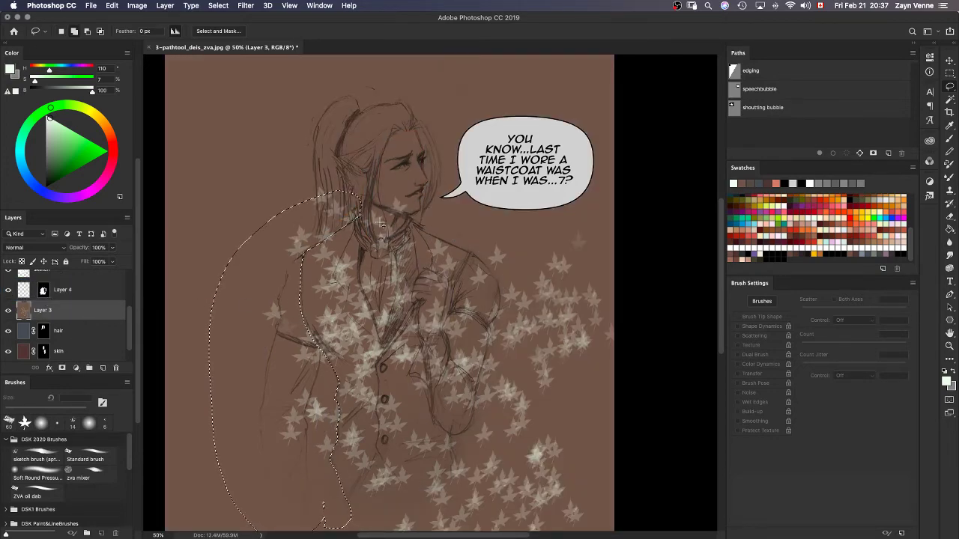
pyautogui.moveTo(355, 214)
pyautogui.mouseDown()
pyautogui.moveTo(373, 237)
pyautogui.moveTo(398, 237)
pyautogui.moveTo(411, 222)
pyautogui.moveTo(468, 252)
pyautogui.moveTo(501, 295)
pyautogui.moveTo(474, 420)
pyautogui.moveTo(450, 444)
pyautogui.moveTo(456, 471)
pyautogui.moveTo(421, 513)
pyautogui.moveTo(377, 455)
pyautogui.moveTo(350, 525)
pyautogui.moveTo(393, 533)
pyautogui.moveTo(520, 527)
pyautogui.moveTo(600, 374)
pyautogui.moveTo(565, 187)
pyautogui.moveTo(484, 130)
pyautogui.moveTo(374, 108)
pyautogui.moveTo(321, 164)
pyautogui.moveTo(318, 215)
pyautogui.mouseUp()
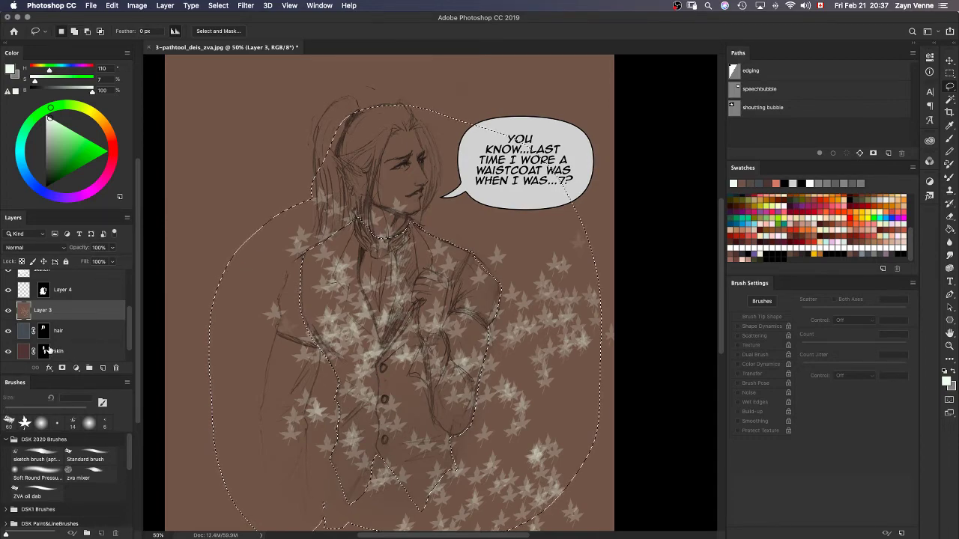
pyautogui.click(62, 368)
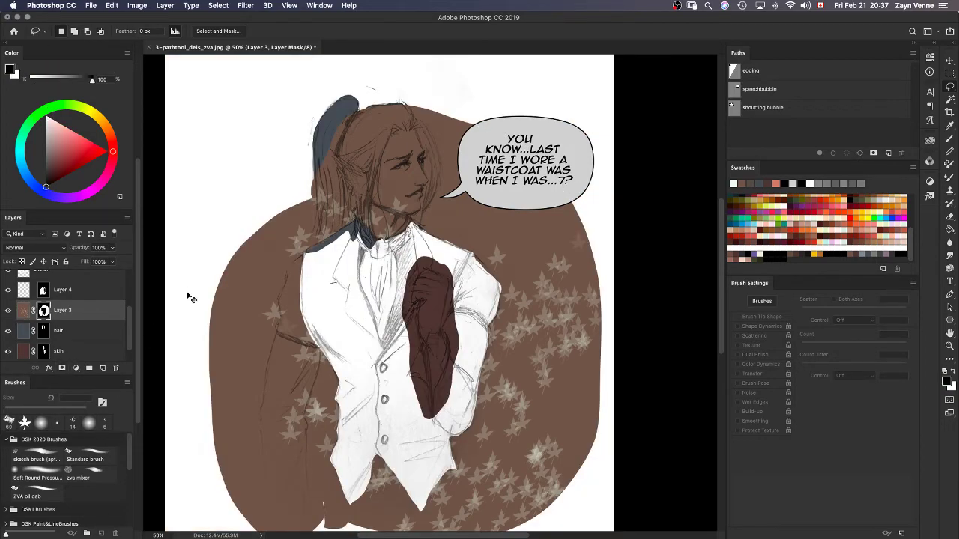
pyautogui.press('super+i')
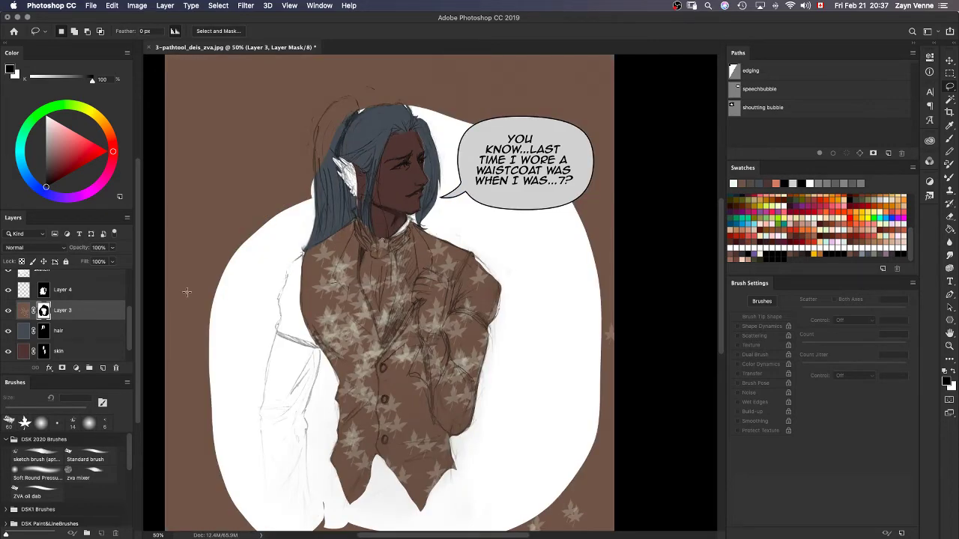
# Fill the outer canvas area of Layer 3's mask with black so the leaf fabric is limited to the clothing.
pyautogui.press('super+minus')
pyautogui.press('super+minus')
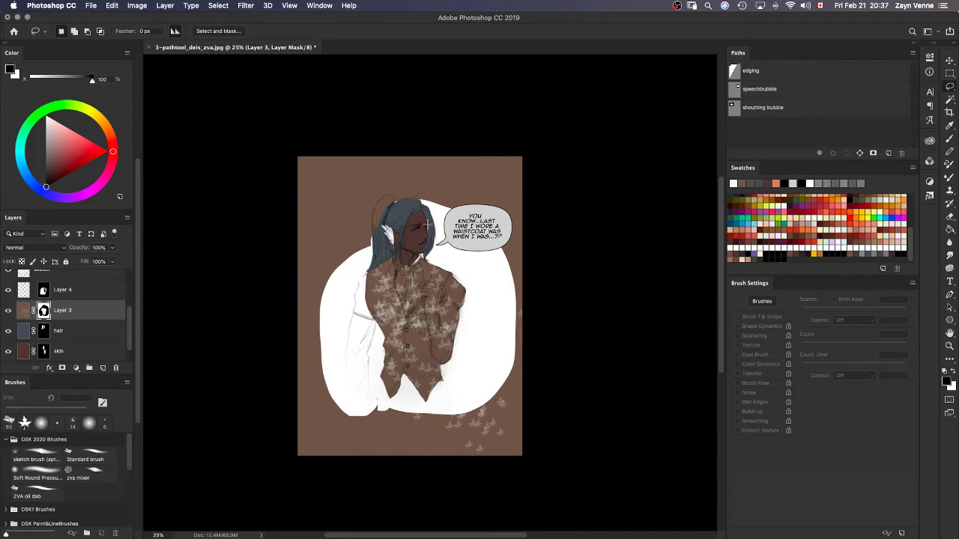
pyautogui.press('g')
pyautogui.click(336, 214)
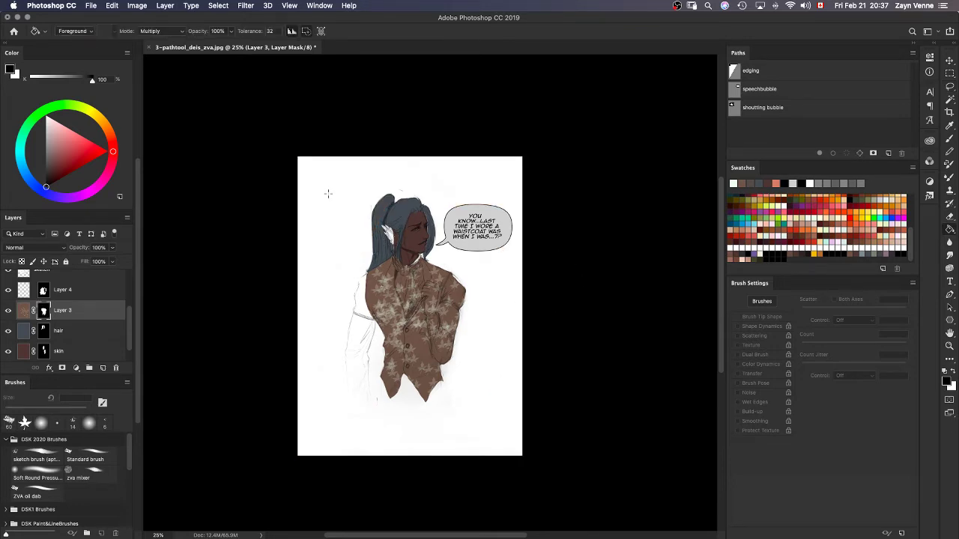
# Cut the raised hand and forearm out of Layer 3's mask, using the skin mask's selection trimmed to the sketched outline.
pyautogui.press('super+plus')
pyautogui.press('super+plus')
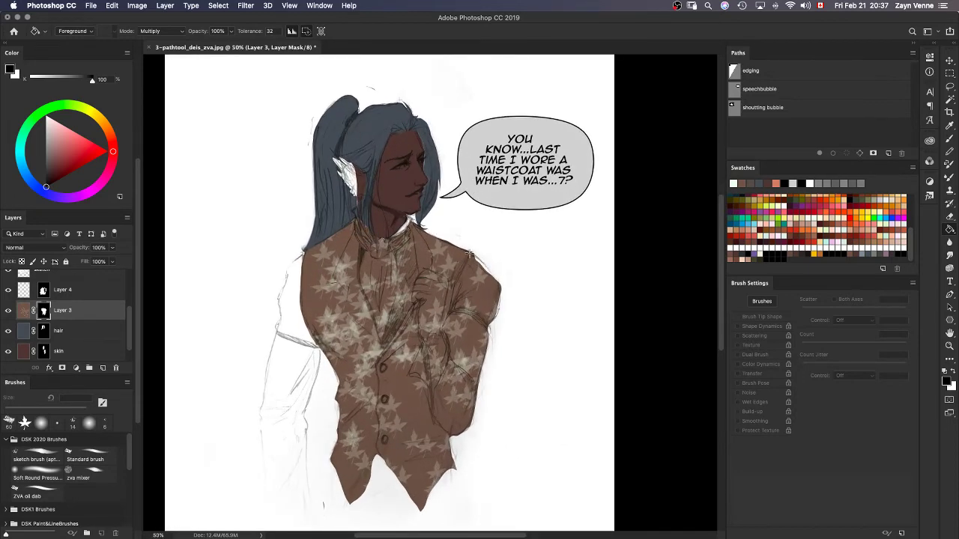
pyautogui.press('l')
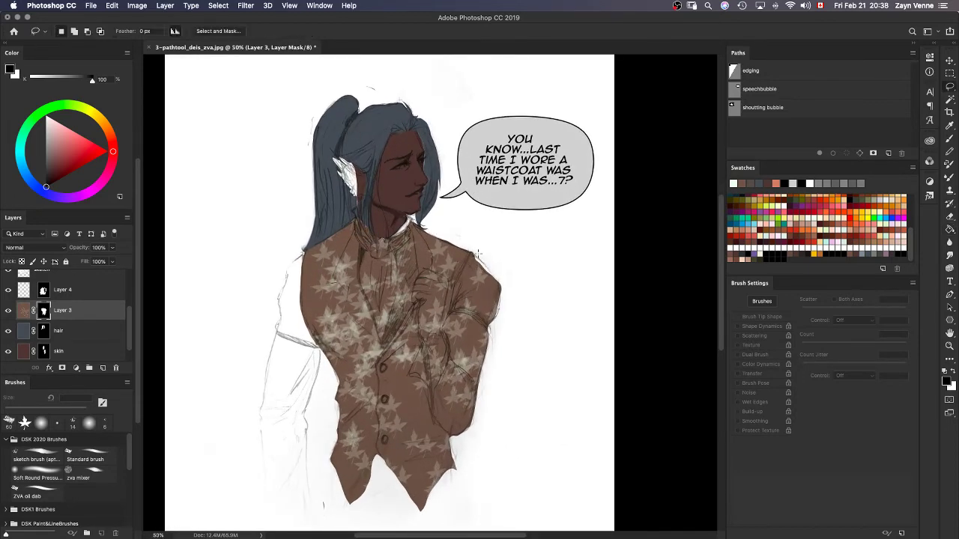
pyautogui.keyDown('super'); pyautogui.click(47, 352); pyautogui.keyUp('super')
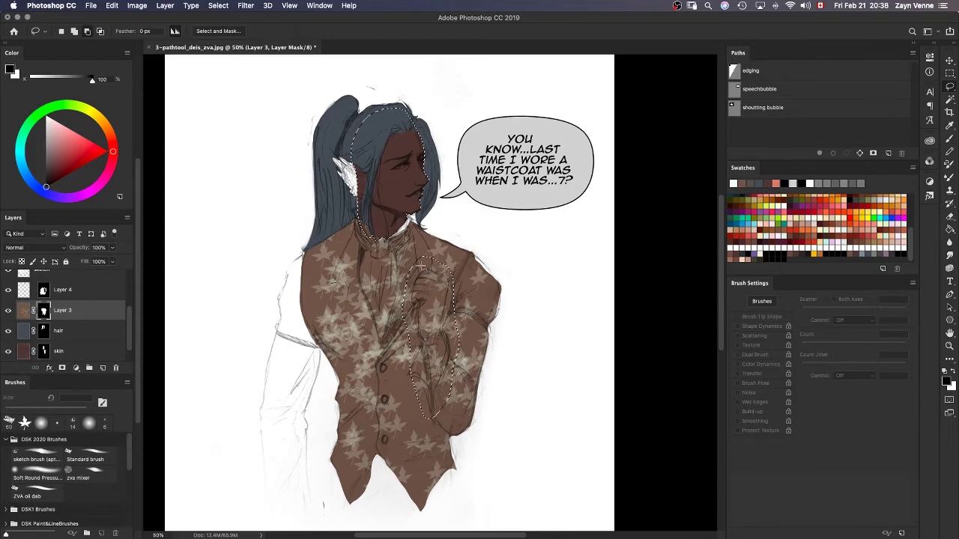
pyautogui.moveTo(440, 271)
pyautogui.mouseDown()
pyautogui.moveTo(452, 278)
pyautogui.moveTo(448, 307)
pyautogui.mouseUp()
pyautogui.moveTo(446, 350)
pyautogui.mouseDown()
pyautogui.moveTo(478, 278)
pyautogui.moveTo(446, 233)
pyautogui.moveTo(390, 260)
pyautogui.moveTo(381, 316)
pyautogui.moveTo(411, 403)
pyautogui.moveTo(430, 431)
pyautogui.moveTo(423, 271)
pyautogui.mouseUp()
pyautogui.hotkey('alt', 'BackSpace')
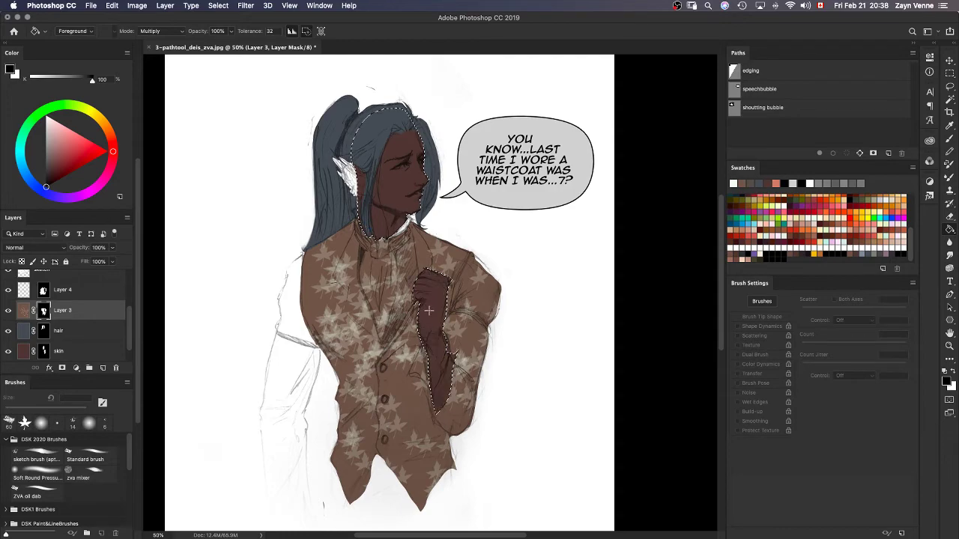
pyautogui.hotkey('ctrl', 'd')
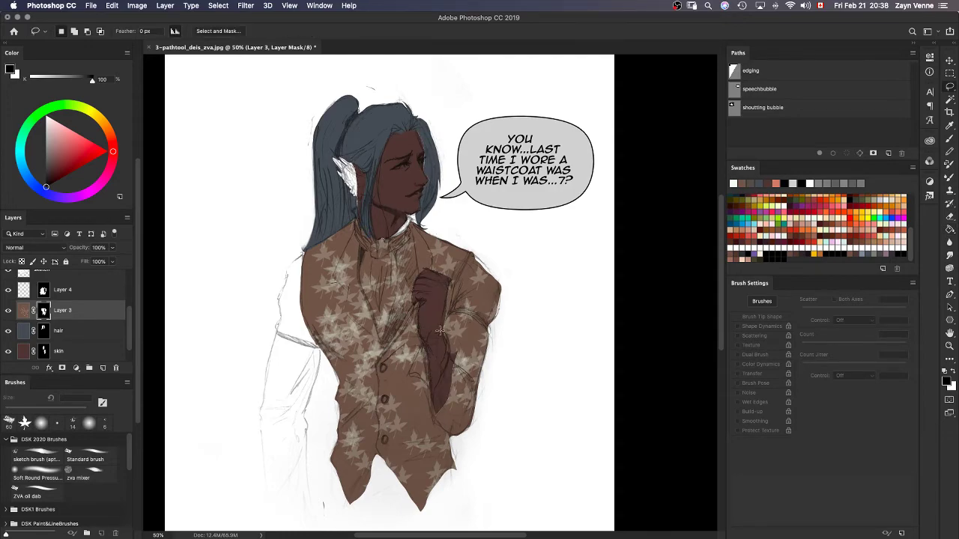
# Lasso the raised arm's sleeve from shoulder to elbow and fill it with black on Layer 3's mask.
pyautogui.moveTo(451, 310)
pyautogui.mouseDown()
pyautogui.moveTo(473, 248)
pyautogui.moveTo(499, 248)
pyautogui.moveTo(535, 306)
pyautogui.moveTo(527, 404)
pyautogui.moveTo(496, 448)
pyautogui.moveTo(435, 424)
pyautogui.mouseUp()
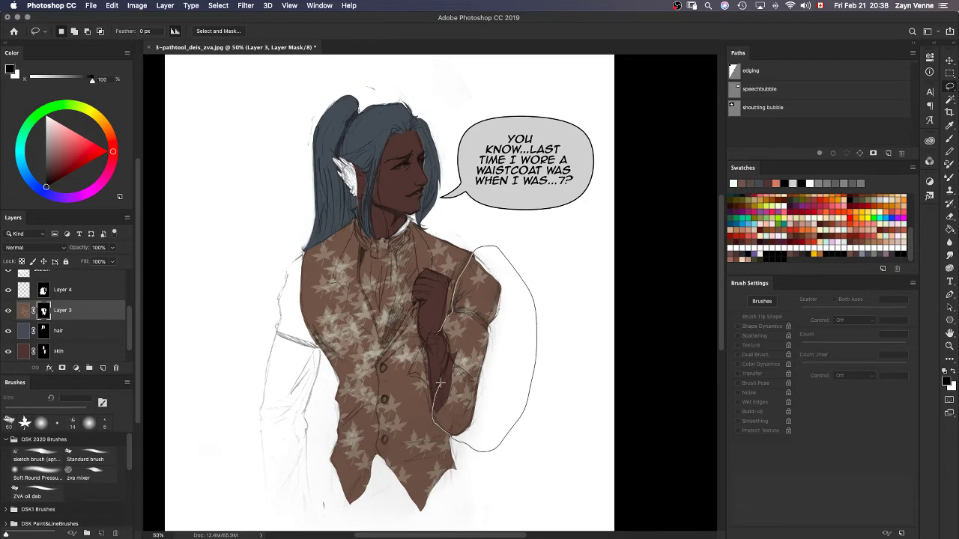
pyautogui.moveTo(440, 374); pyautogui.dragTo(439, 349)
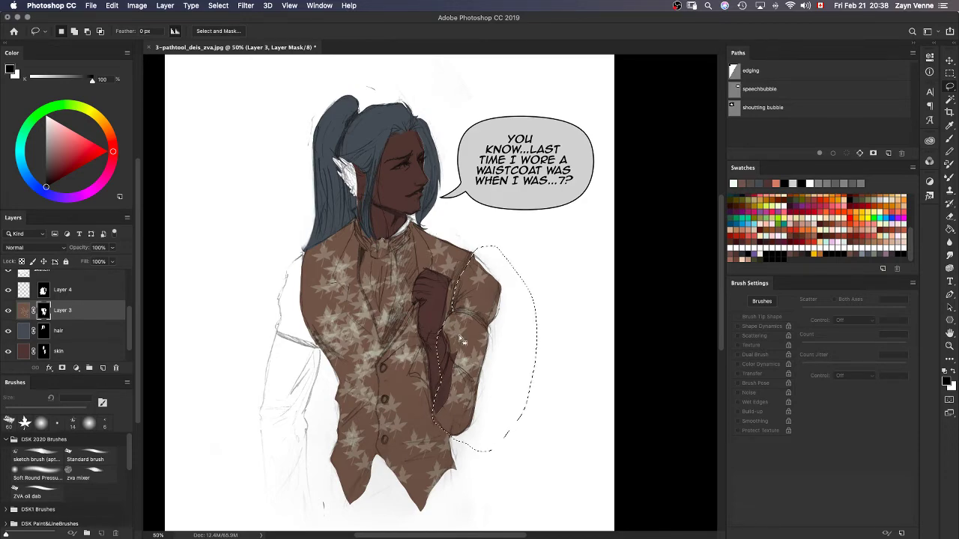
pyautogui.press('g')
pyautogui.click(440, 359)
pyautogui.press('l')
pyautogui.press('super+d')
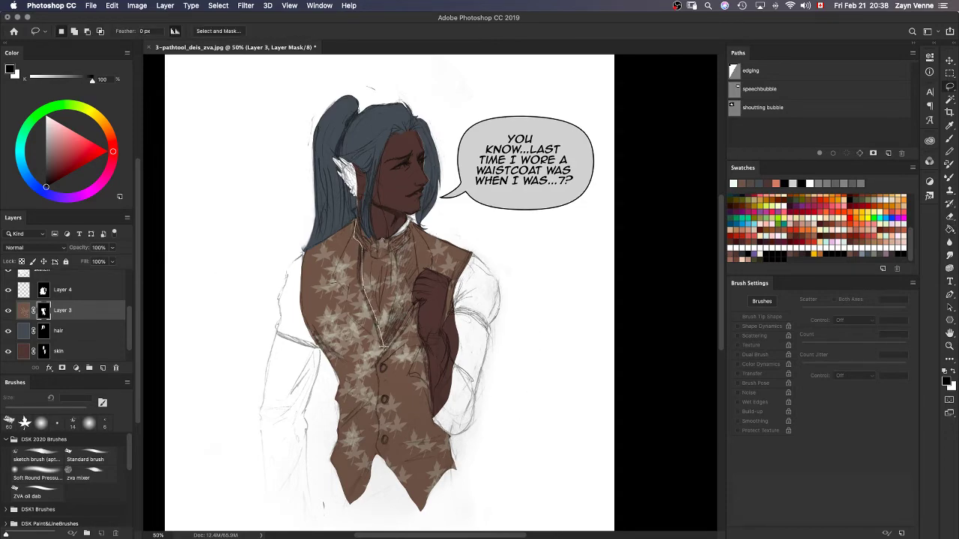
# Lasso the cravat and shirt front inside the waistcoat's neckline and hide it on Layer 3's mask.
pyautogui.moveTo(382, 347); pyautogui.dragTo(399, 317)
pyautogui.moveTo(411, 234)
pyautogui.mouseDown()
pyautogui.moveTo(397, 212)
pyautogui.moveTo(358, 223)
pyautogui.mouseUp()
pyautogui.press('g')
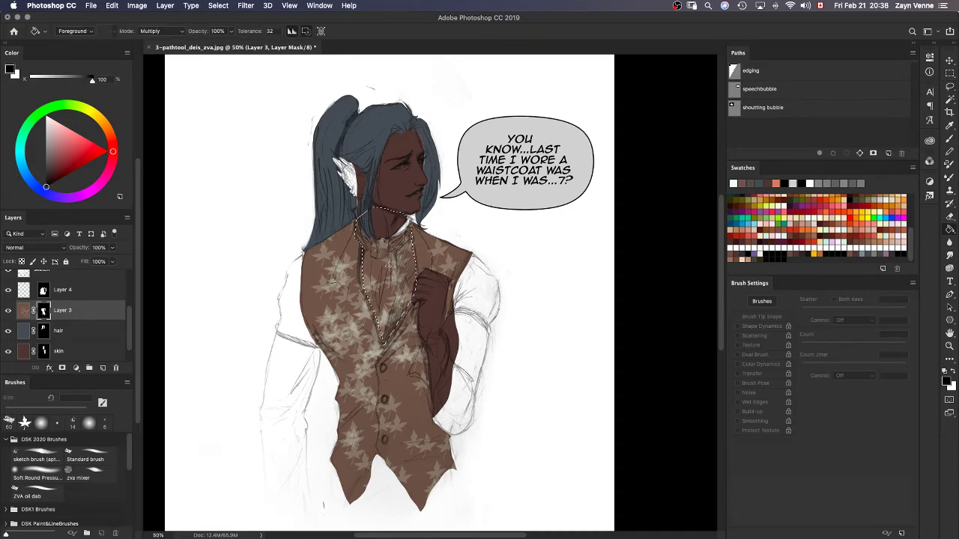
pyautogui.click(389, 263)
pyautogui.press('l')
pyautogui.press('super+d')
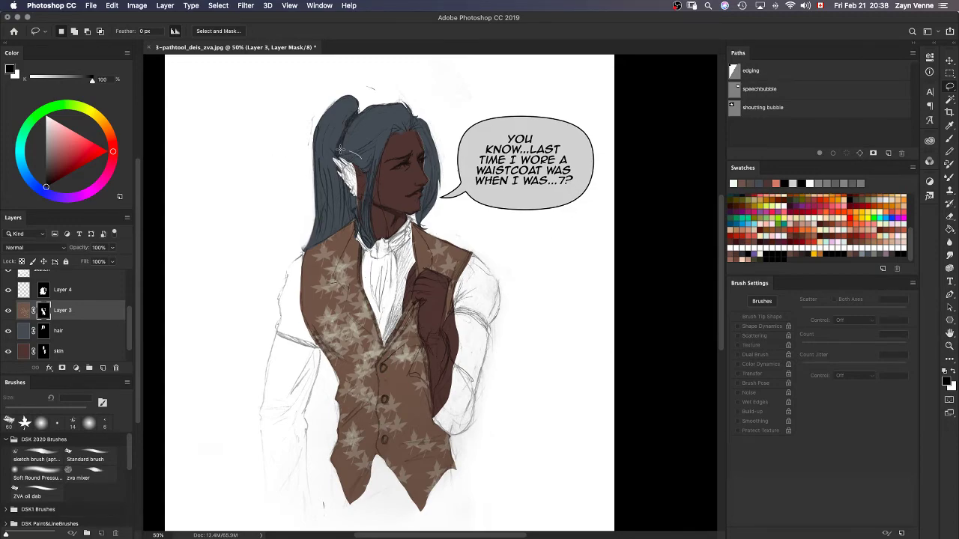
# Lasso the pointed ear and reveal it on the skin layer's mask.
pyautogui.moveTo(340, 150)
pyautogui.mouseDown()
pyautogui.moveTo(325, 182)
pyautogui.moveTo(371, 199)
pyautogui.moveTo(349, 154)
pyautogui.moveTo(362, 223)
pyautogui.moveTo(364, 178)
pyautogui.mouseUp()
pyautogui.click(44, 351)
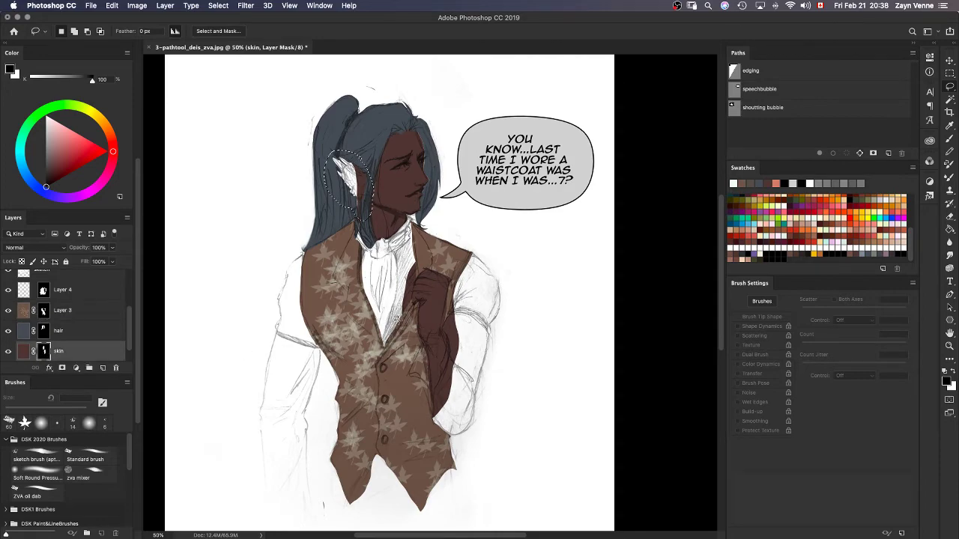
pyautogui.hotkey('alt', 'BackSpace')
pyautogui.press('super+d')
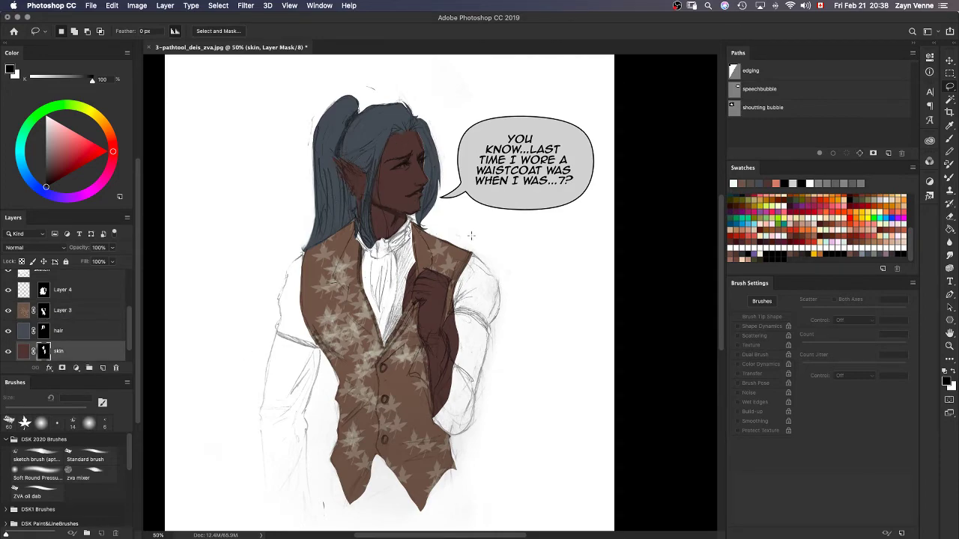
pyautogui.moveTo(401, 125)
pyautogui.mouseDown()
pyautogui.moveTo(426, 134)
pyautogui.moveTo(433, 172)
pyautogui.mouseUp()
pyautogui.moveTo(422, 216); pyautogui.dragTo(408, 212)
pyautogui.click(553, 187)
pyautogui.press('b')
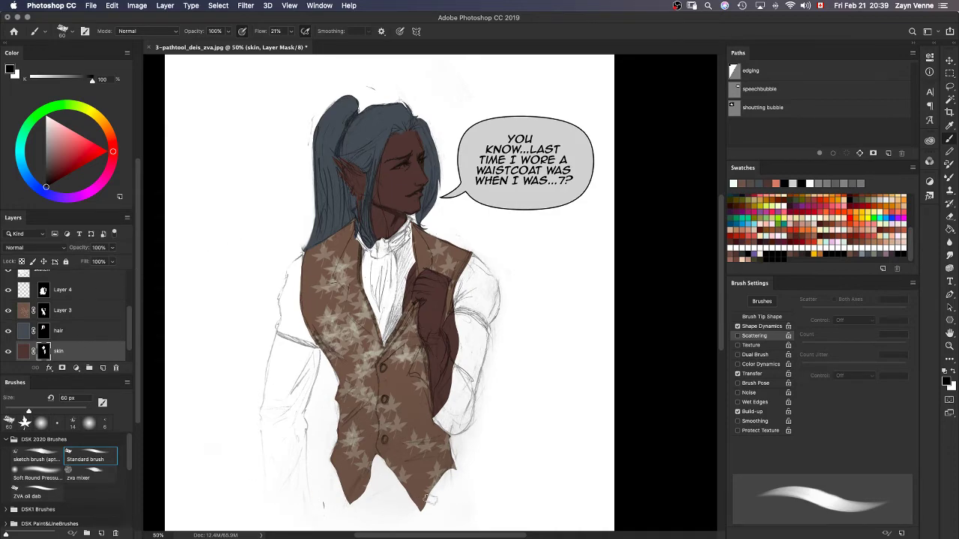
pyautogui.keyDown('shift'); pyautogui.click(68, 292); pyautogui.keyUp('shift')
pyautogui.press('super+g')
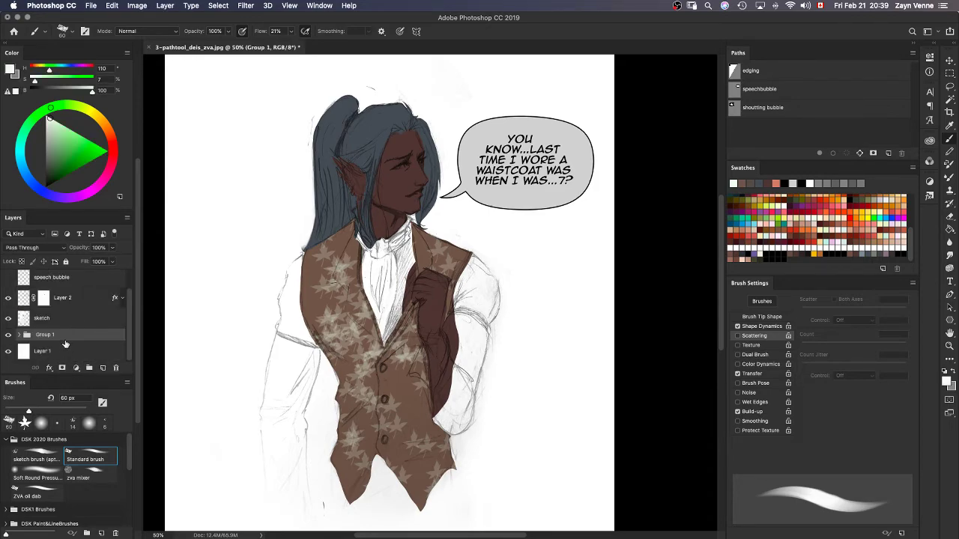
pyautogui.press('super+shift+g')
# Group the skin, hair, Layer 3 and Layer 4 layers together.
pyautogui.scroll(-3, 90, 345)
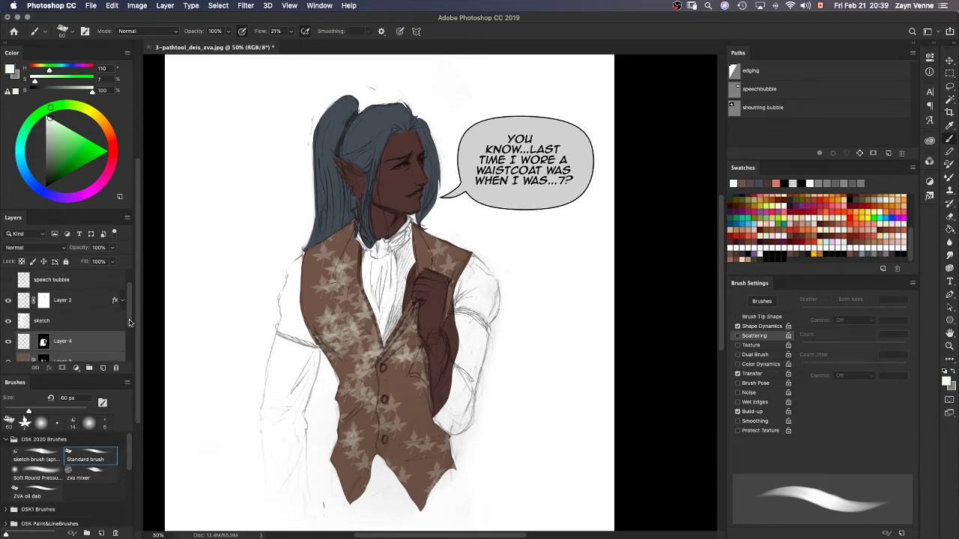
pyautogui.click(91, 342)
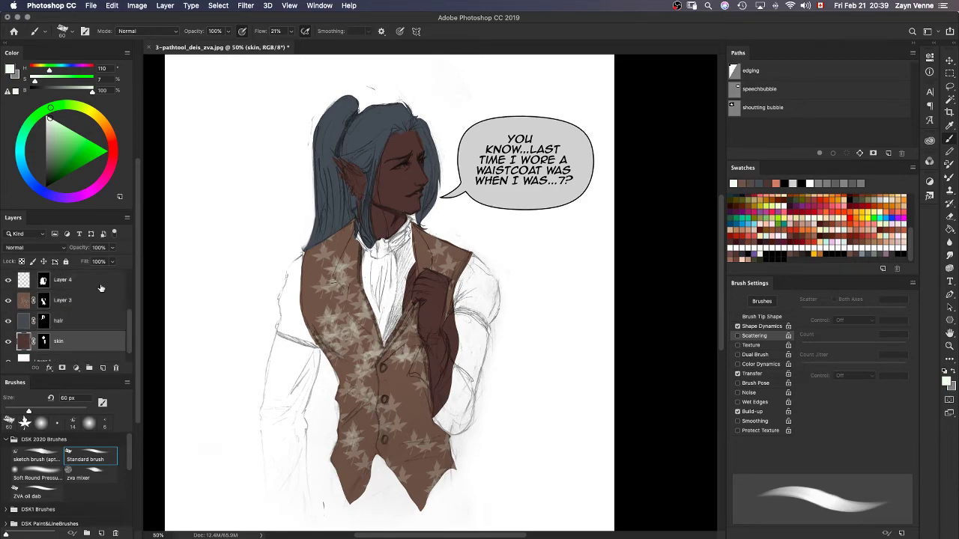
pyautogui.keyDown('shift'); pyautogui.click(89, 288); pyautogui.keyUp('shift')
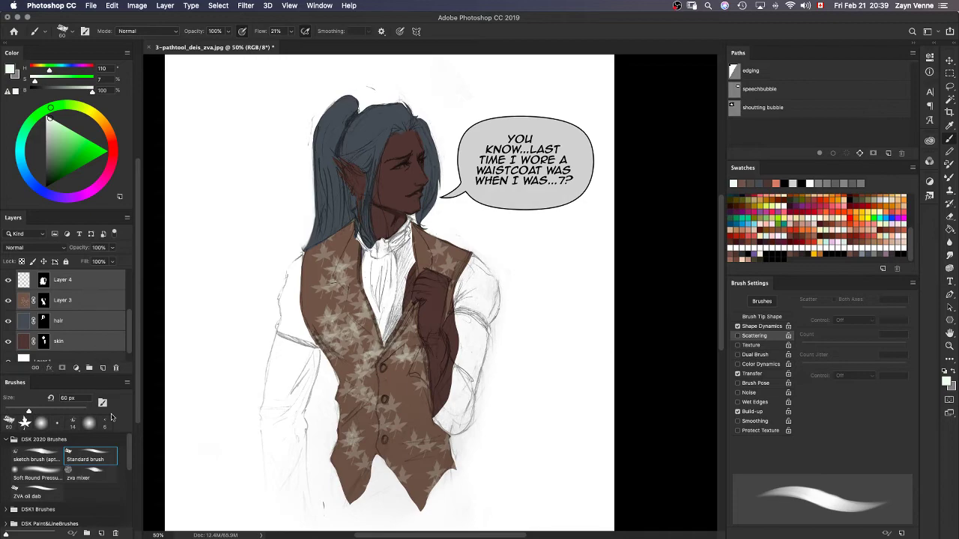
pyautogui.click(90, 369)
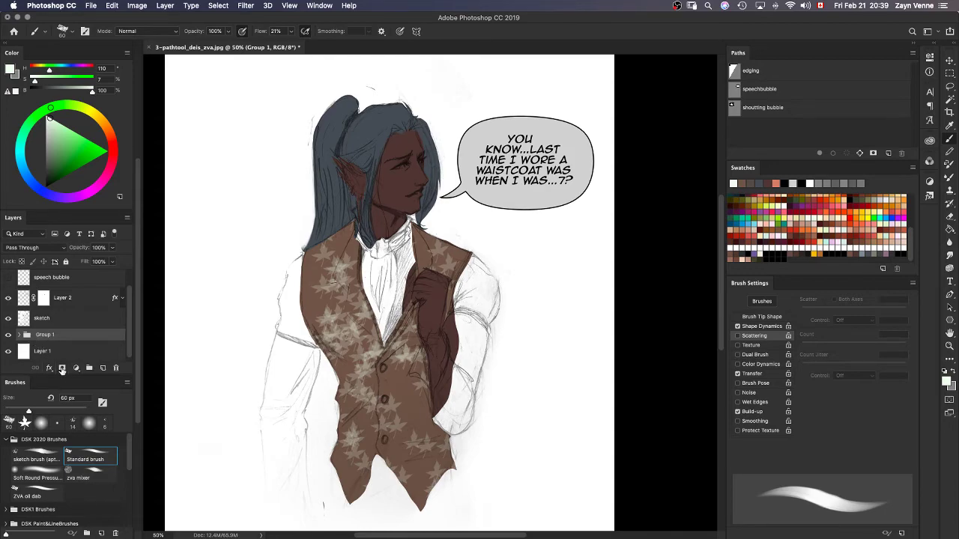
pyautogui.click(63, 368)
pyautogui.press('super+i')
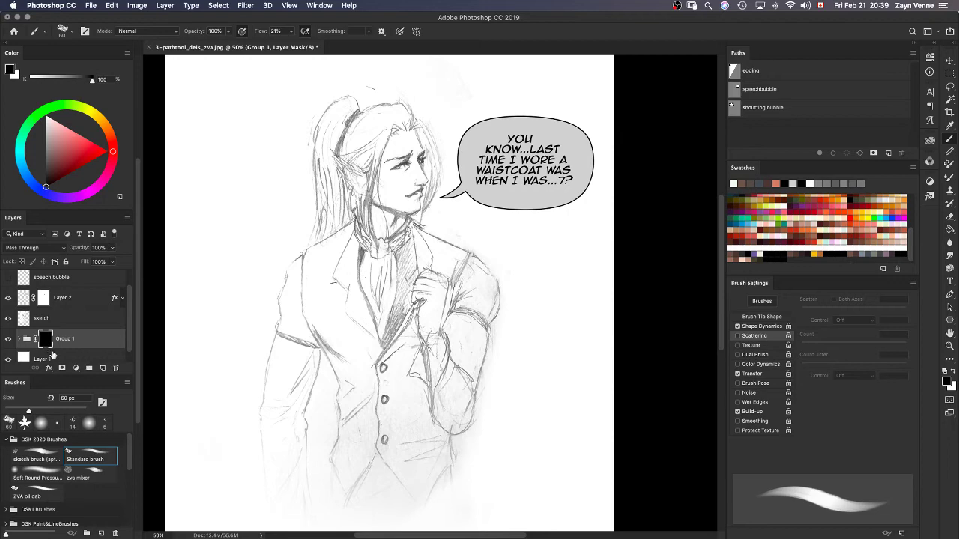
pyautogui.press('super+alt+z')
pyautogui.press('super+alt+z')
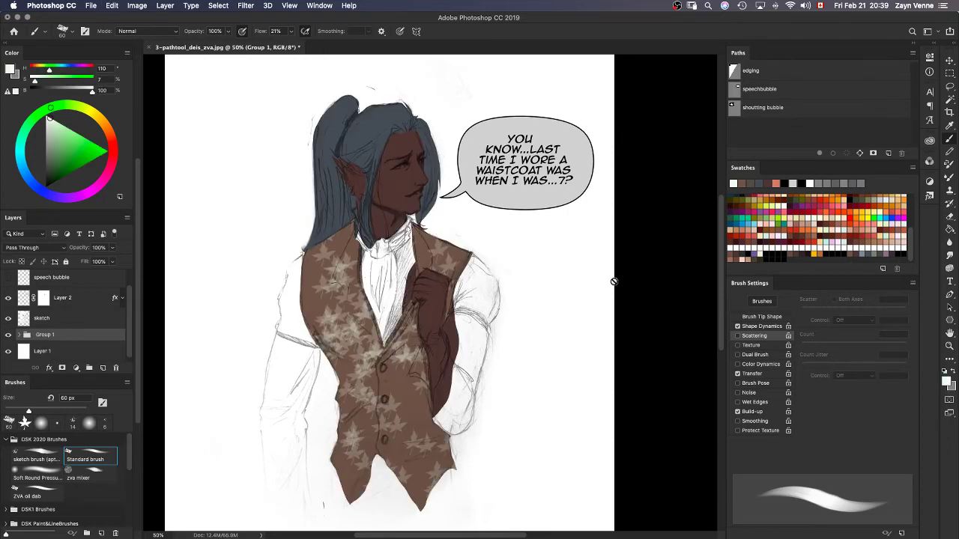
# Add a white mask to Group 1 and choose the Soft Round Pressure brush for painting on it.
pyautogui.press('m')
pyautogui.click(63, 368)
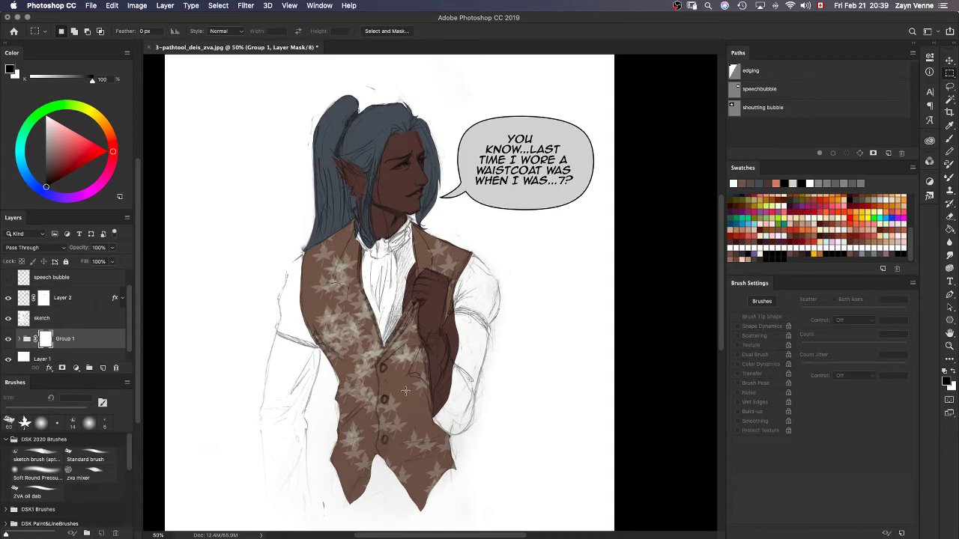
pyautogui.press('b')
pyautogui.click(38, 472)
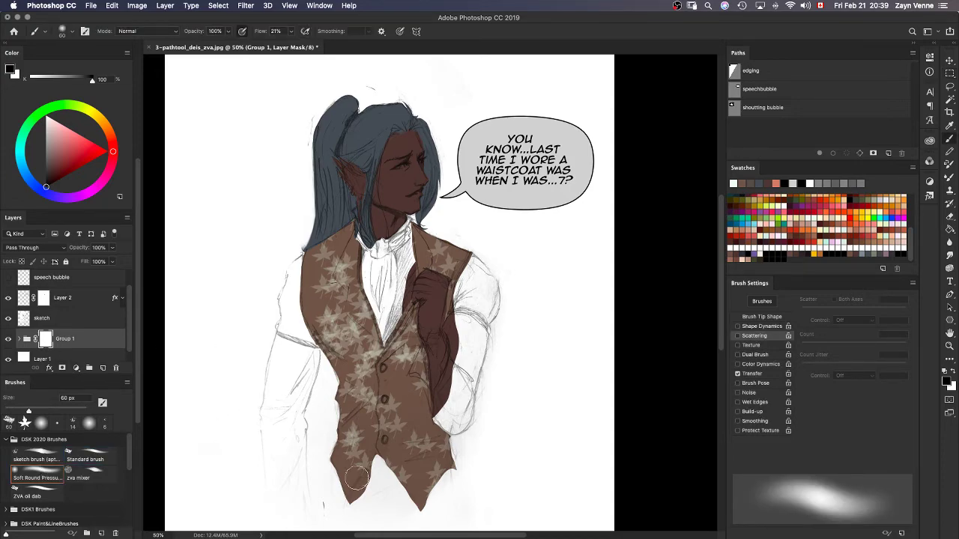
# Enlarge the brush to 150 px, fade the waistcoat's hem in black on Group 1's mask, and undo the stroke over the figure.
pyautogui.press('super+minus')
pyautogui.press('super+minus')
pyautogui.press(']')
pyautogui.press(']')
pyautogui.press(']')
pyautogui.press(']')
pyautogui.press(']')
pyautogui.press(']')
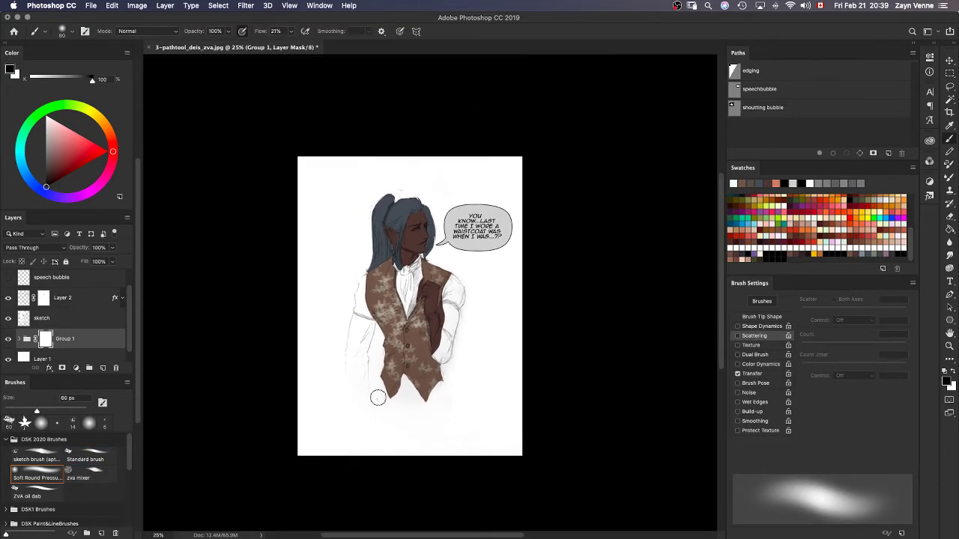
pyautogui.moveTo(407, 403)
pyautogui.mouseDown()
pyautogui.moveTo(369, 391)
pyautogui.moveTo(444, 399)
pyautogui.moveTo(366, 402)
pyautogui.moveTo(465, 383)
pyautogui.moveTo(451, 385)
pyautogui.moveTo(451, 340)
pyautogui.moveTo(406, 358)
pyautogui.moveTo(418, 316)
pyautogui.moveTo(409, 251)
pyautogui.moveTo(369, 263)
pyautogui.mouseUp()
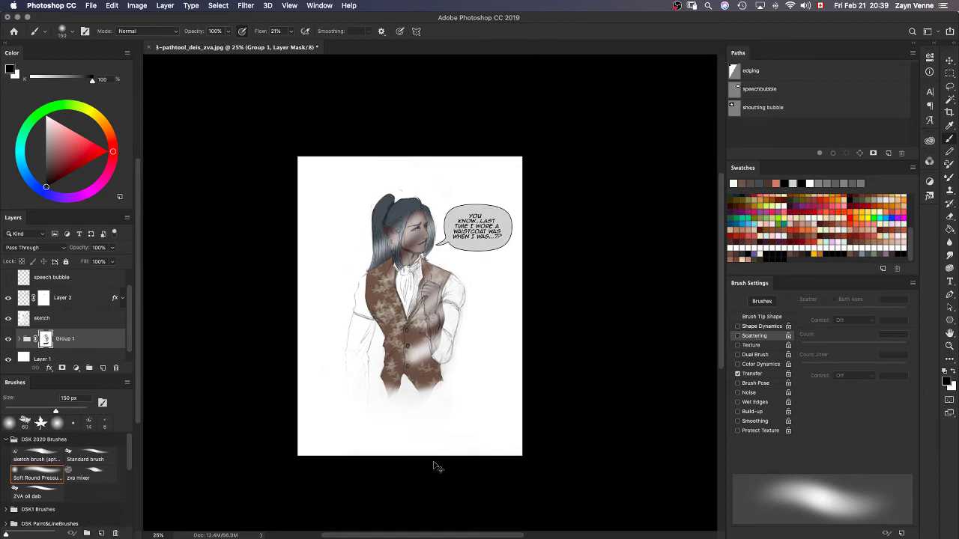
pyautogui.press('super+z')
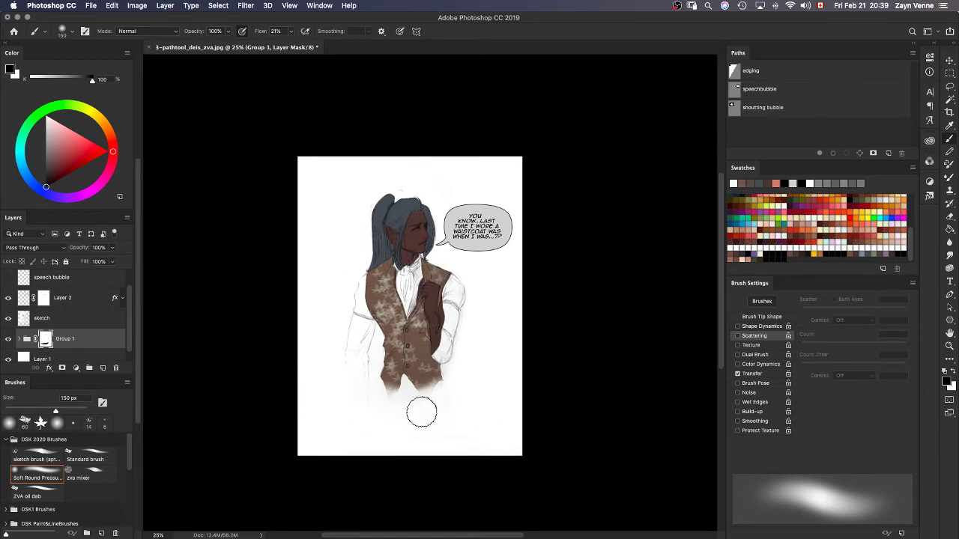
# Move the sketch layer into Group 1 and rename Layer 2 as "speech bubble back".
pyautogui.moveTo(24, 320); pyautogui.dragTo(27, 340)
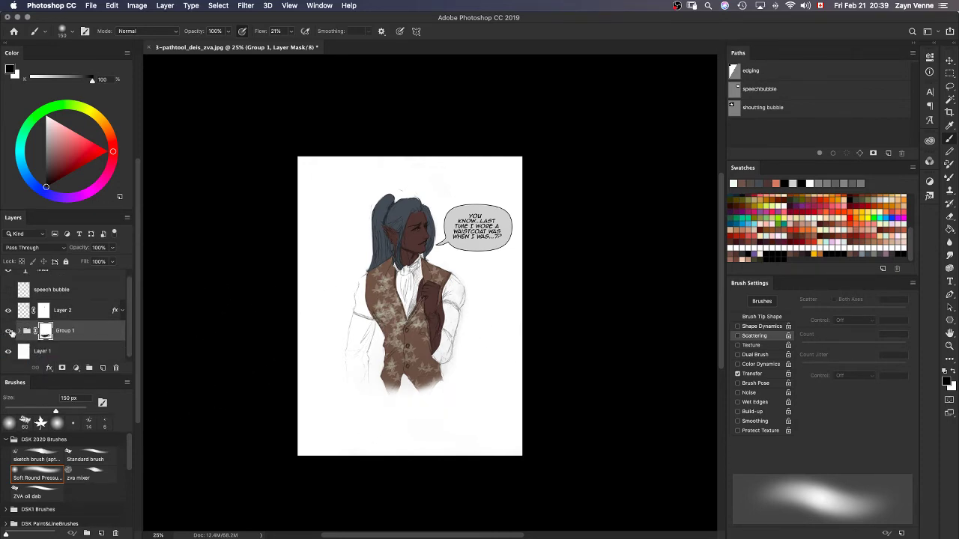
pyautogui.press('super+equal')
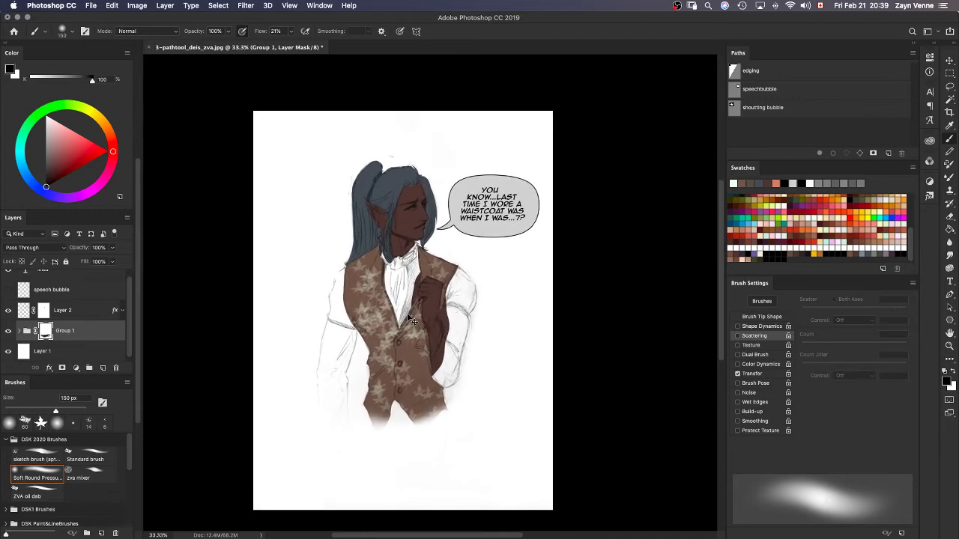
pyautogui.doubleClick(63, 310)
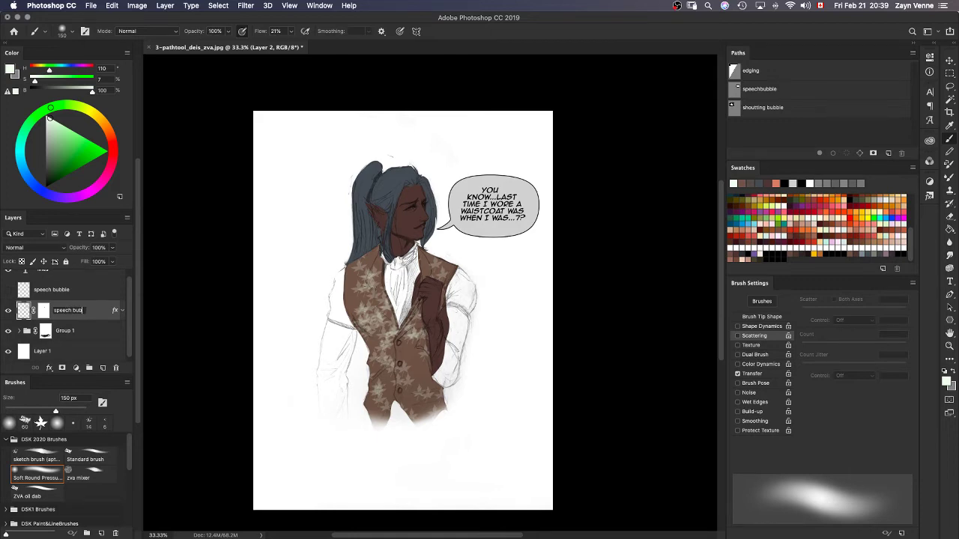
pyautogui.write('speech bubble back')
pyautogui.press('Return')
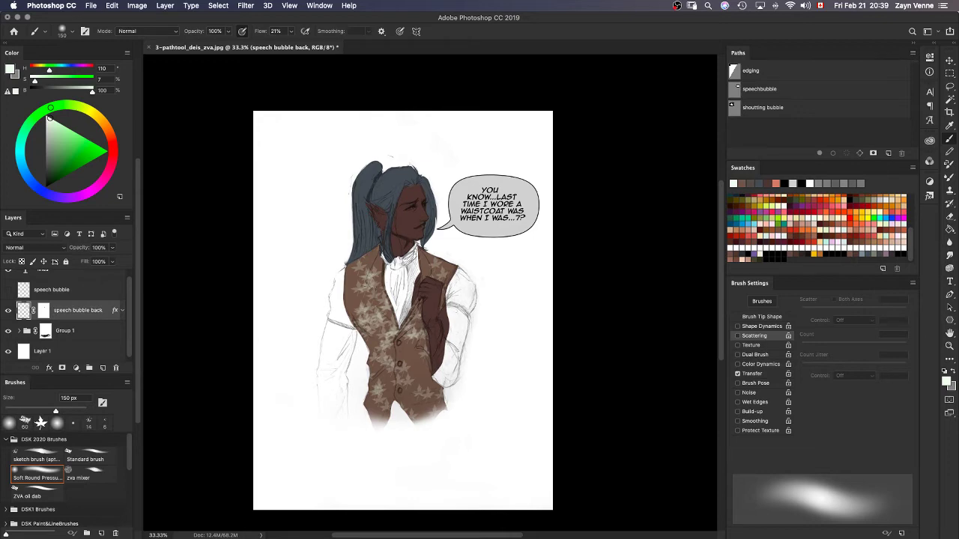
# Group the lettering, speech bubble and speech bubble back layers together.
pyautogui.scroll(1, 131, 328)
pyautogui.scroll(-1, 131, 328)
pyautogui.keyDown('shift'); pyautogui.click(103, 274); pyautogui.keyUp('shift')
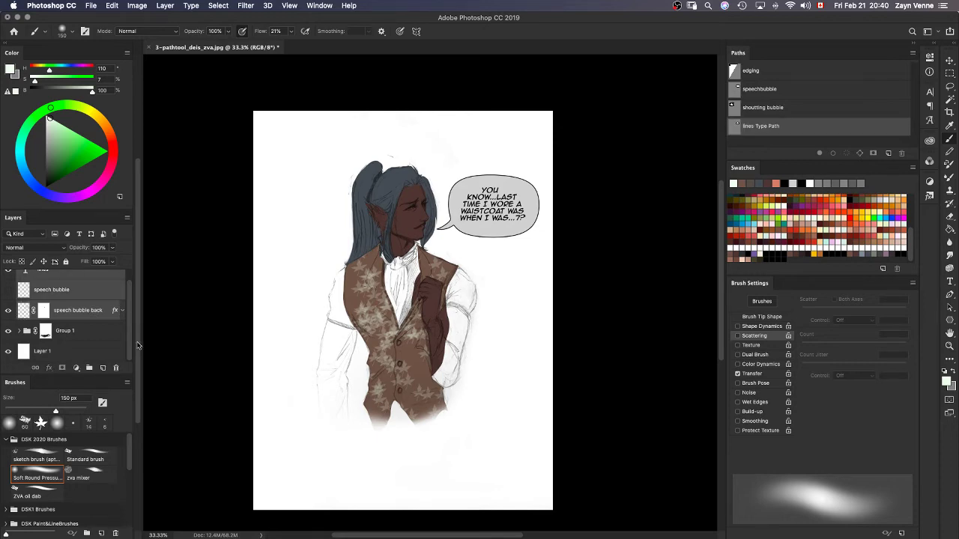
pyautogui.hotkey('ctrl', 'g')
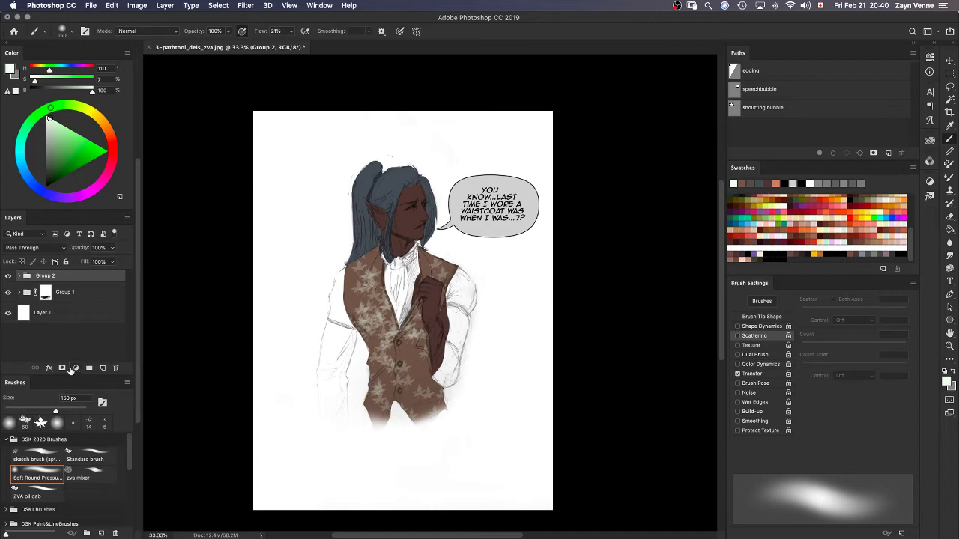
# Add a white mask to Group 2, fade the speech bubble's right-hand edge in black on it, and undo the last stroke.
pyautogui.click(62, 368)
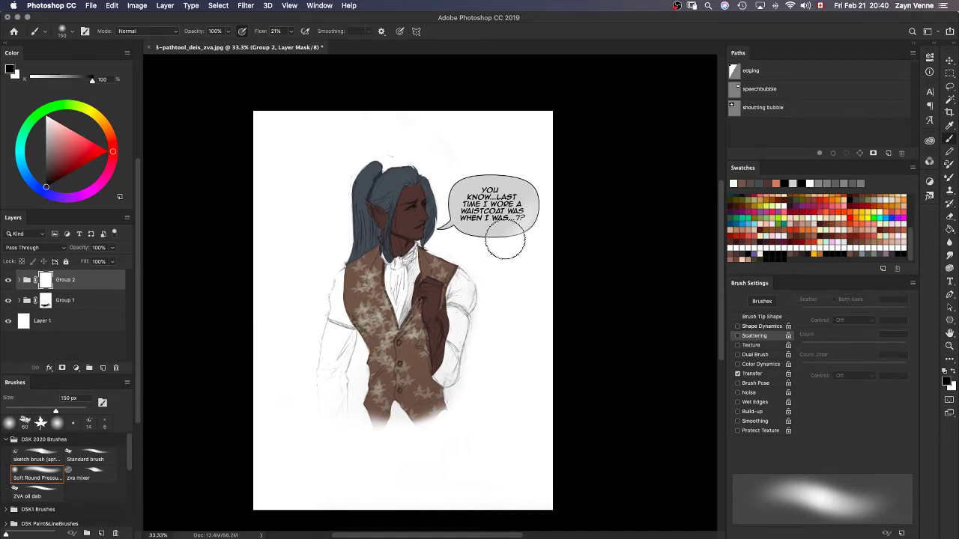
pyautogui.moveTo(505, 238); pyautogui.dragTo(552, 210)
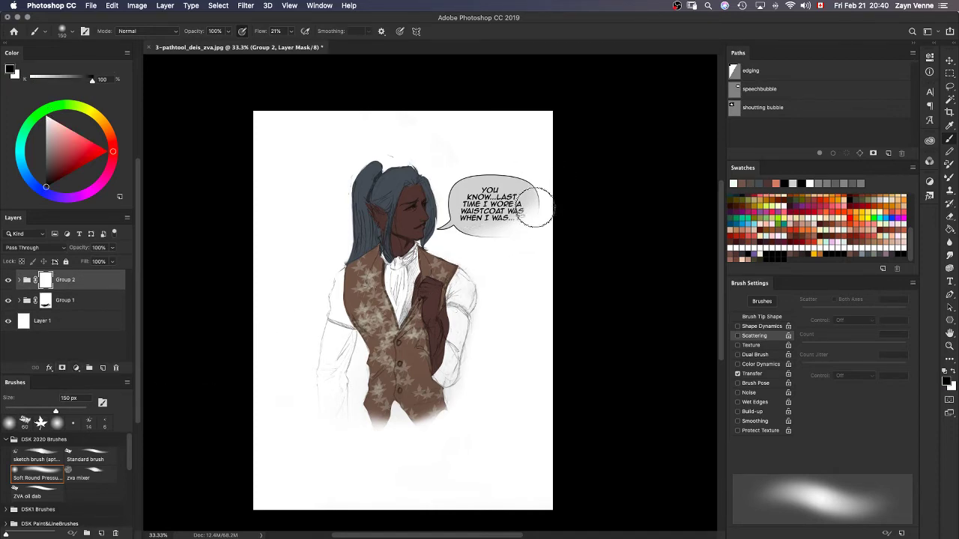
pyautogui.press('super+z')
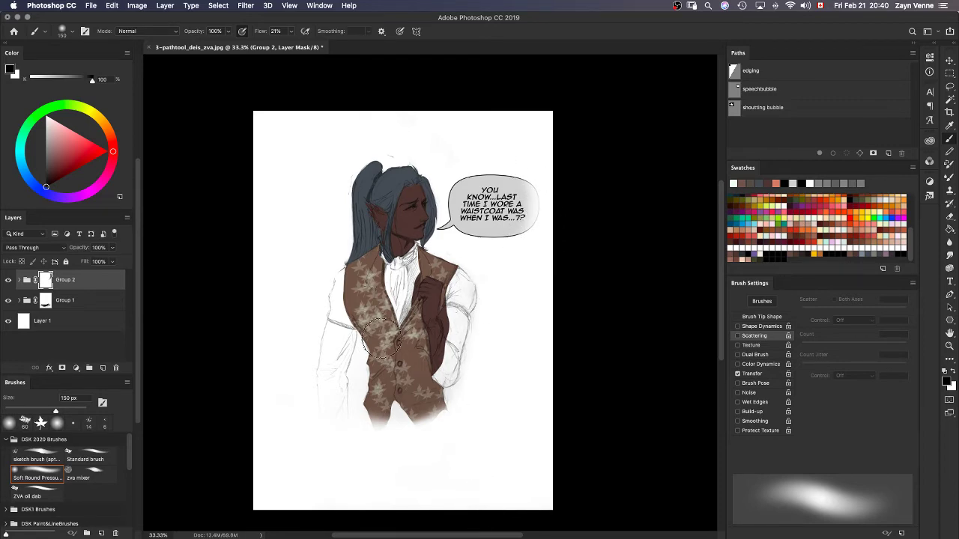
# Review the layers inside Group 1 and the saved speechbubble path.
pyautogui.click(19, 300)
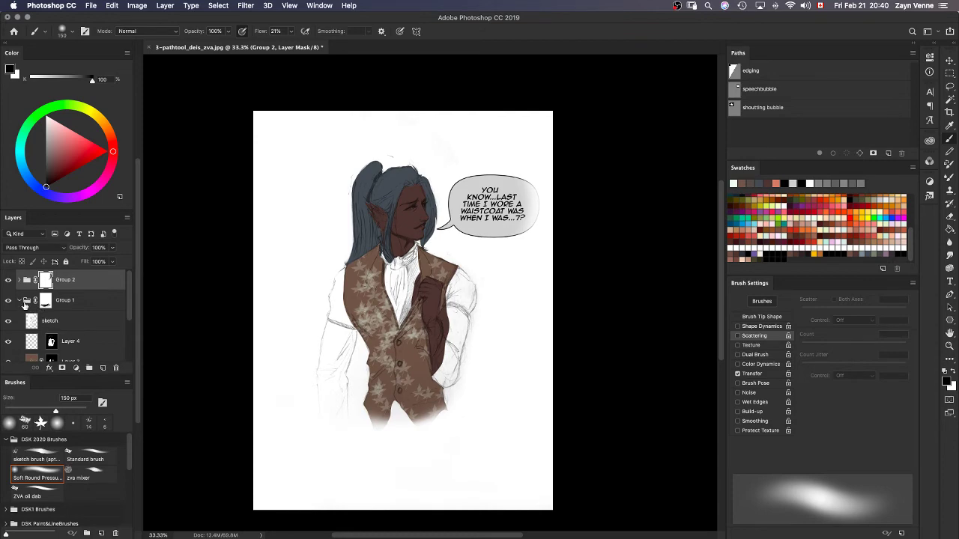
pyautogui.scroll(-2, 131, 339)
pyautogui.scroll(-2, 131, 339)
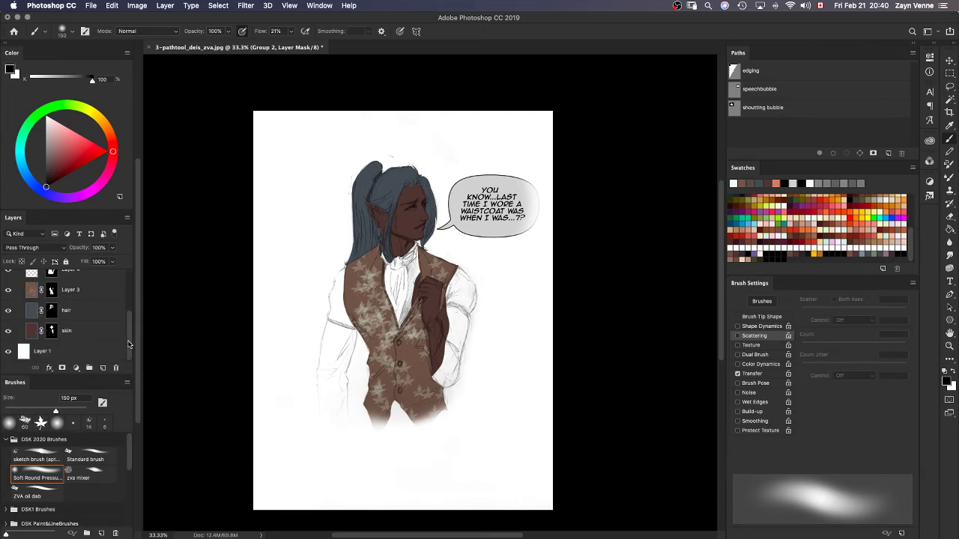
pyautogui.scroll(4, 127, 344)
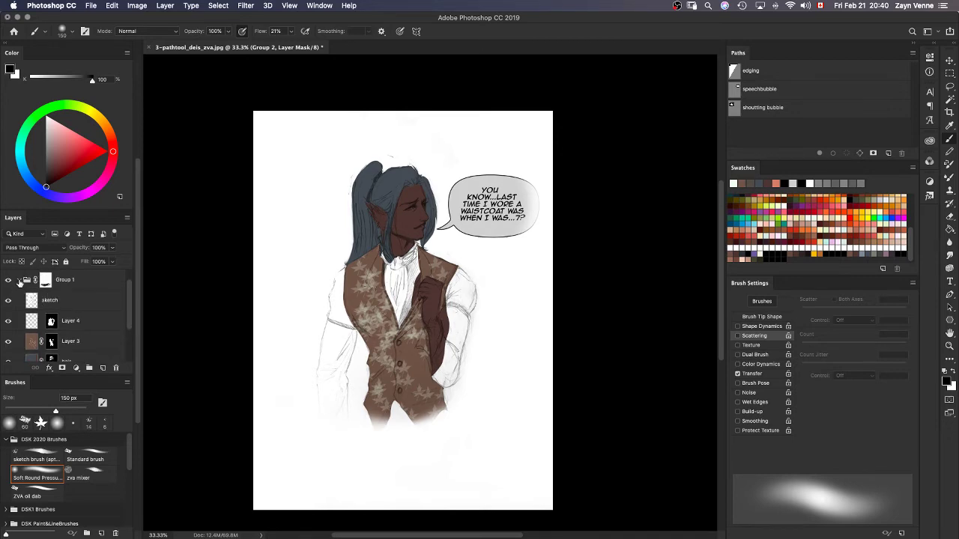
pyautogui.click(20, 280)
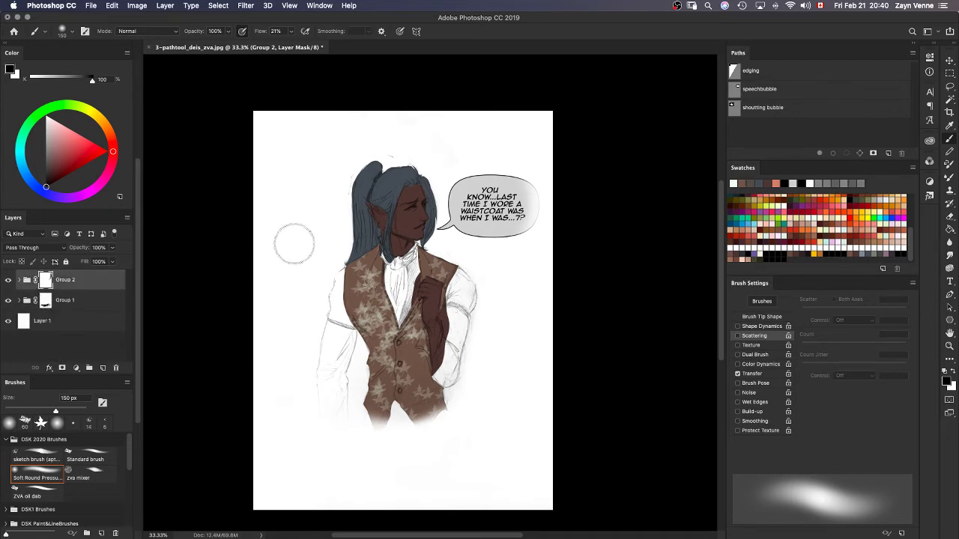
pyautogui.click(736, 89)
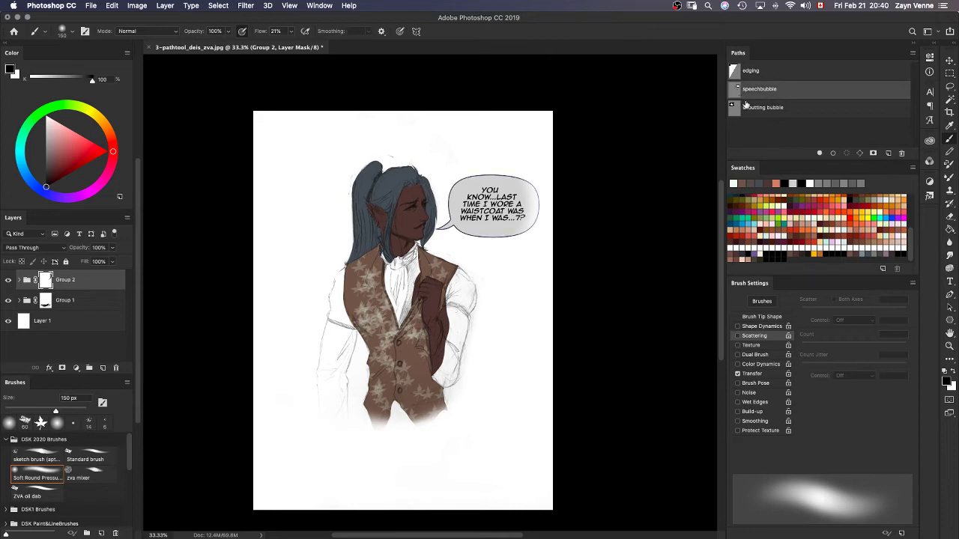
pyautogui.click(773, 125)
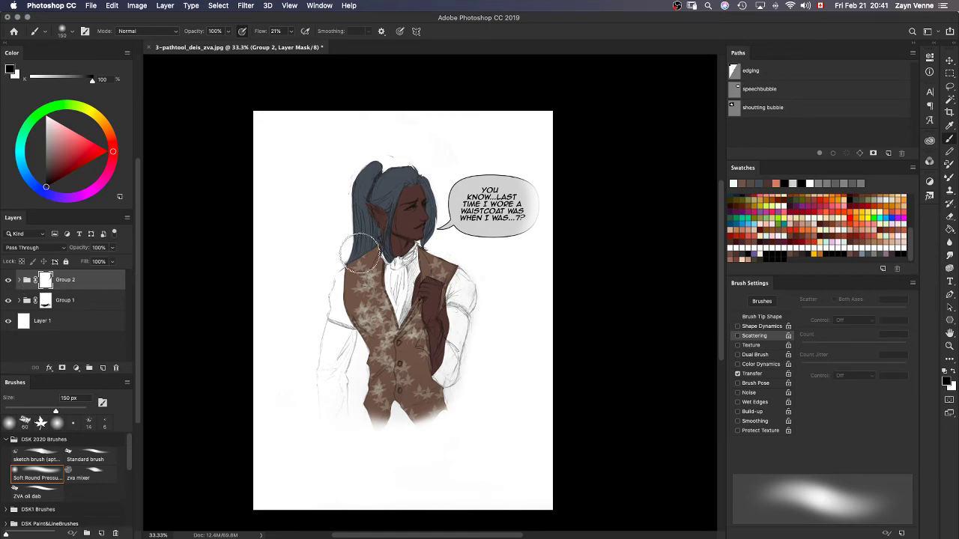
# Move Layer 4 below Layer 3 inside Group 1.
pyautogui.press('super+equal')
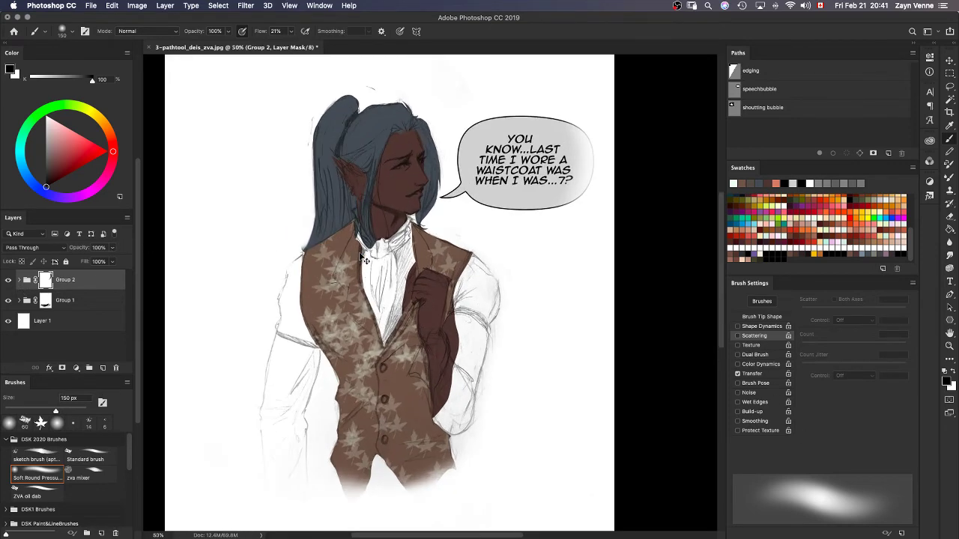
pyautogui.click(18, 301)
pyautogui.moveTo(130, 309); pyautogui.dragTo(130, 335)
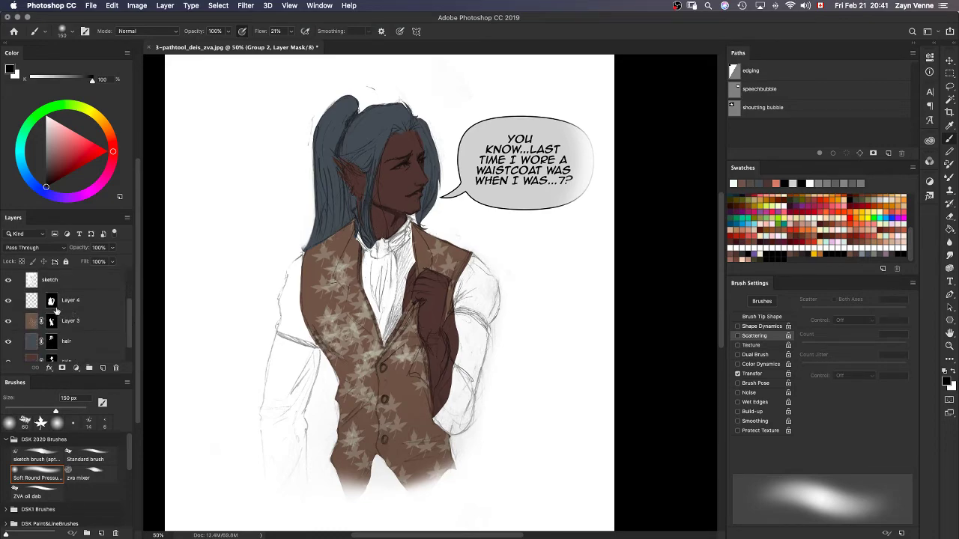
pyautogui.click(85, 302)
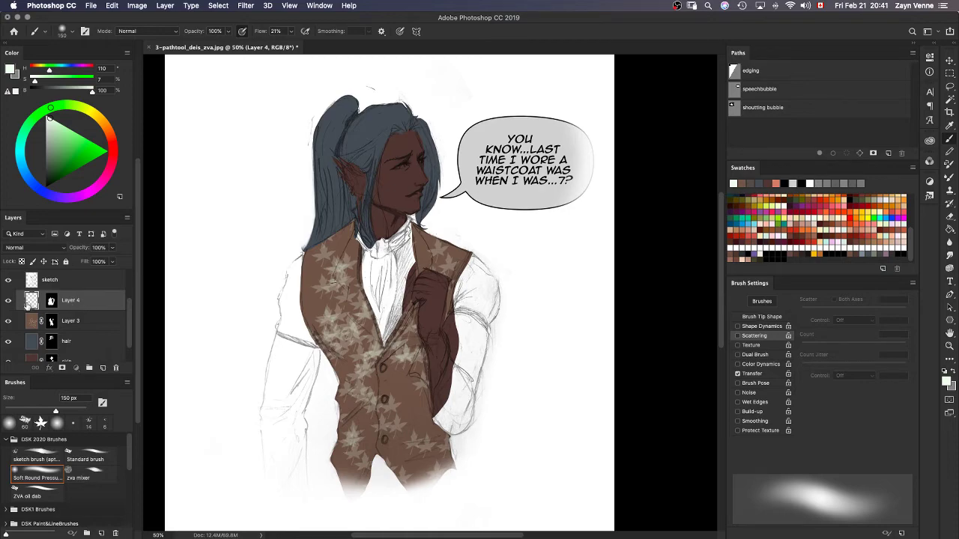
pyautogui.moveTo(106, 306); pyautogui.dragTo(104, 335)
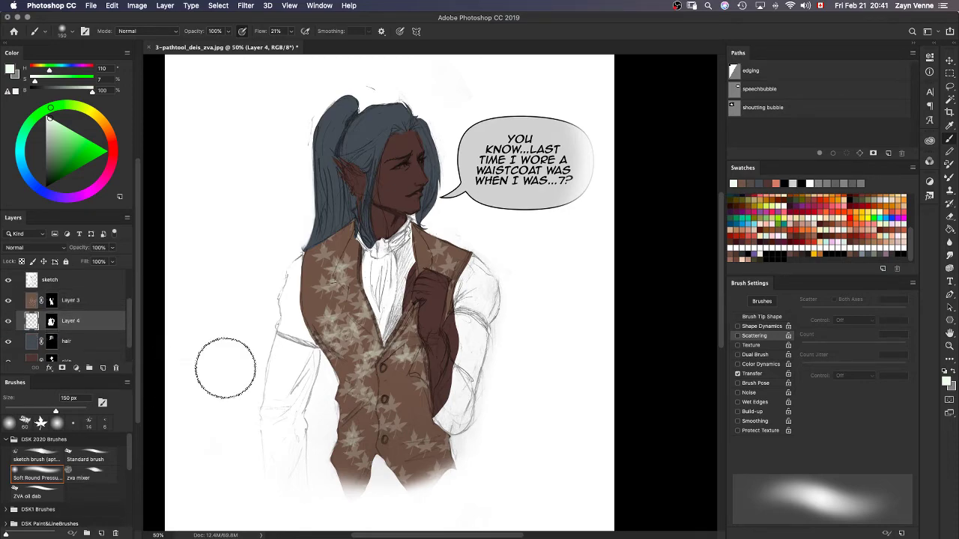
# Rename Layer 3 as "vest".
pyautogui.doubleClick(70, 300)
pyautogui.write('best')
pyautogui.press('Return')
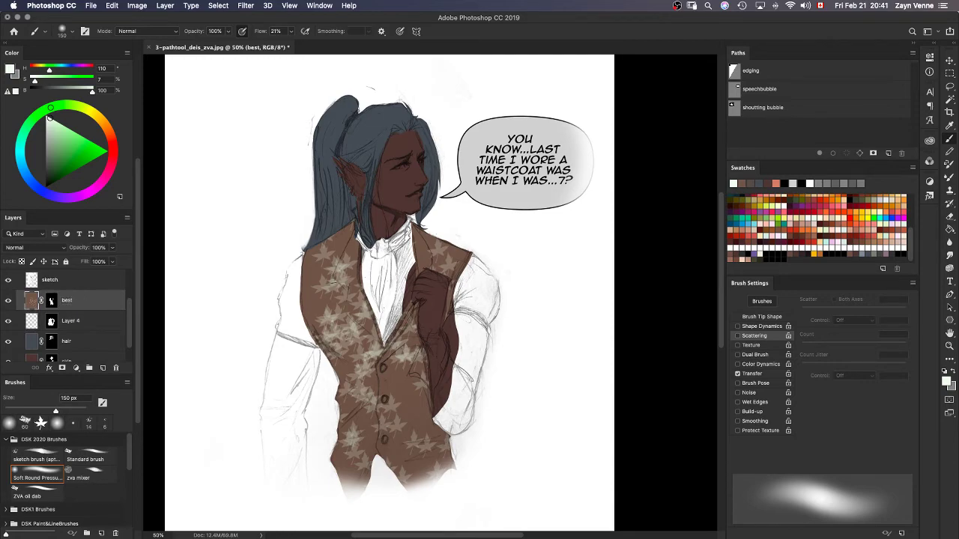
pyautogui.doubleClick(68, 300)
pyautogui.write('vest')
pyautogui.press('Return')
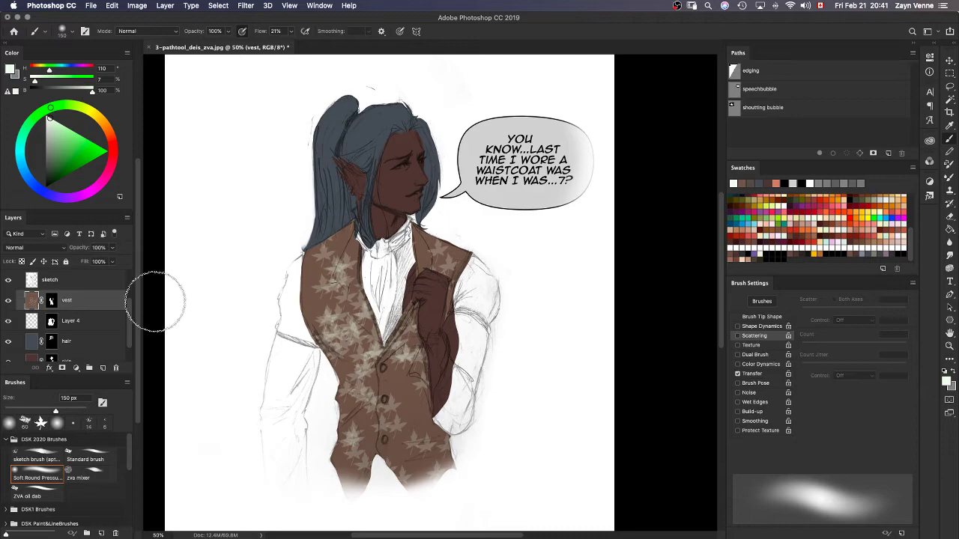
# Fill the shirt on Layer 4 with a pale cream colour (H 39, S 15, B 89) using the Paint Bucket.
pyautogui.click(51, 322)
pyautogui.press('g')
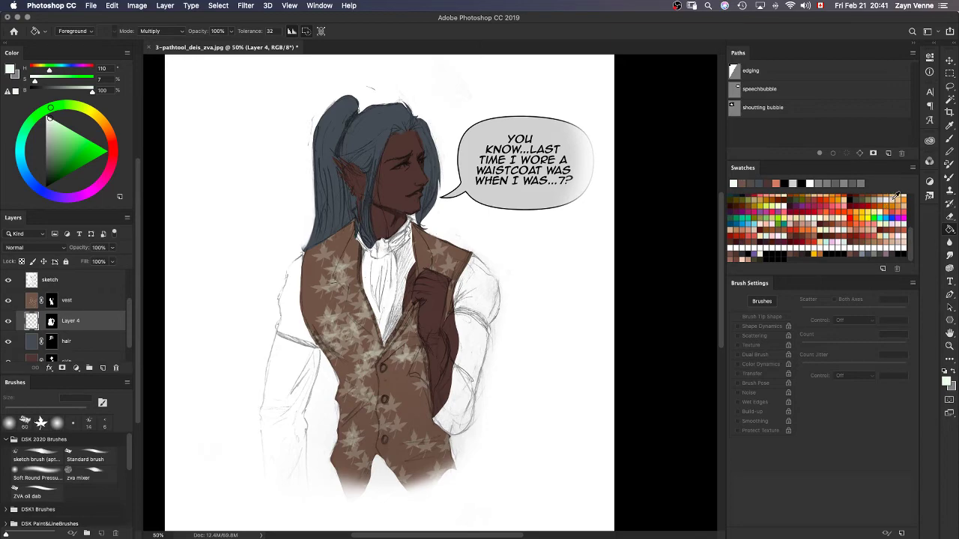
pyautogui.click(754, 225)
pyautogui.click(397, 305)
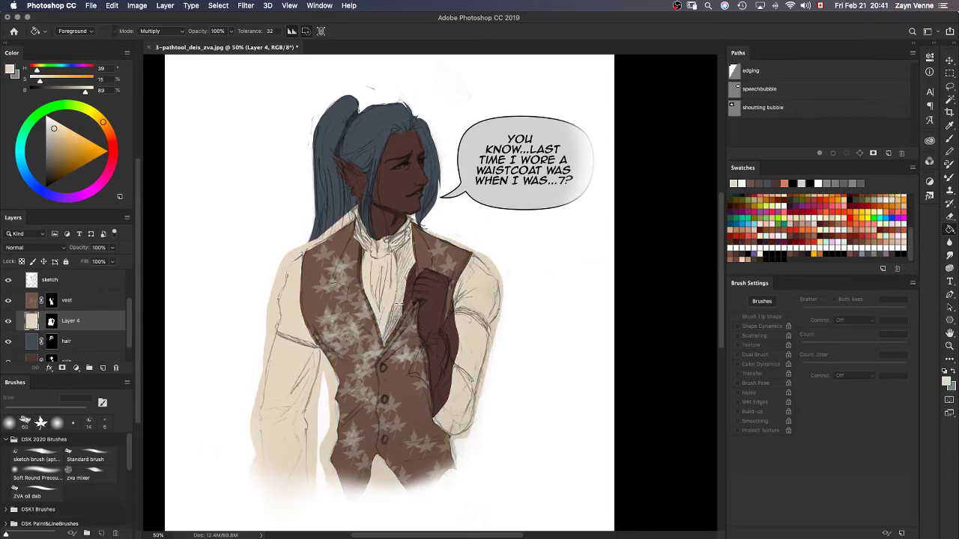
# Lasso the cream spill outside the shoulders and arms, fill it with black on Layer 4's mask, and clear the selection.
pyautogui.press('l')
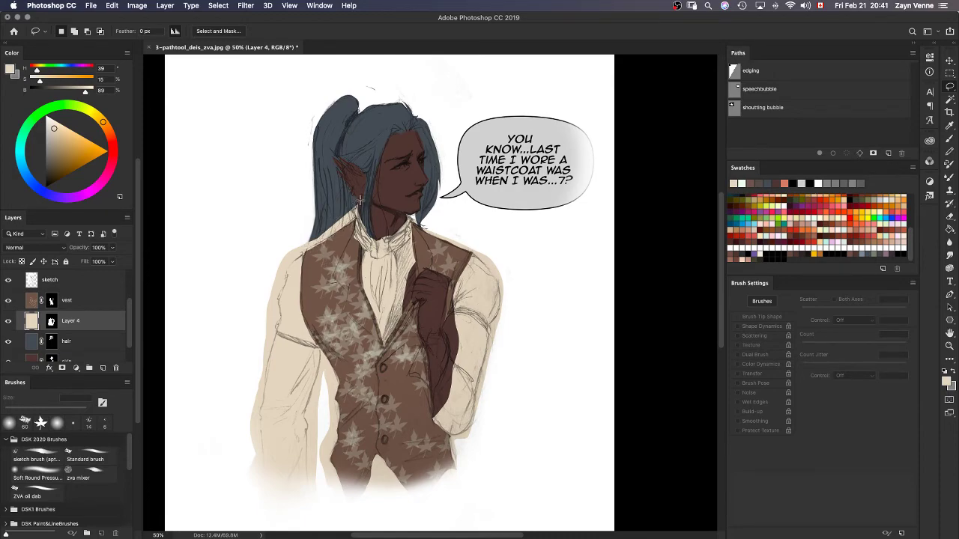
pyautogui.moveTo(352, 231); pyautogui.dragTo(312, 256)
pyautogui.moveTo(257, 421)
pyautogui.mouseDown()
pyautogui.moveTo(268, 524)
pyautogui.moveTo(200, 358)
pyautogui.moveTo(314, 169)
pyautogui.moveTo(410, 211)
pyautogui.mouseUp()
pyautogui.moveTo(442, 241)
pyautogui.mouseDown()
pyautogui.moveTo(488, 269)
pyautogui.moveTo(501, 307)
pyautogui.moveTo(469, 425)
pyautogui.moveTo(449, 437)
pyautogui.moveTo(432, 417)
pyautogui.moveTo(451, 493)
pyautogui.moveTo(569, 285)
pyautogui.moveTo(455, 205)
pyautogui.moveTo(403, 188)
pyautogui.moveTo(292, 206)
pyautogui.mouseUp()
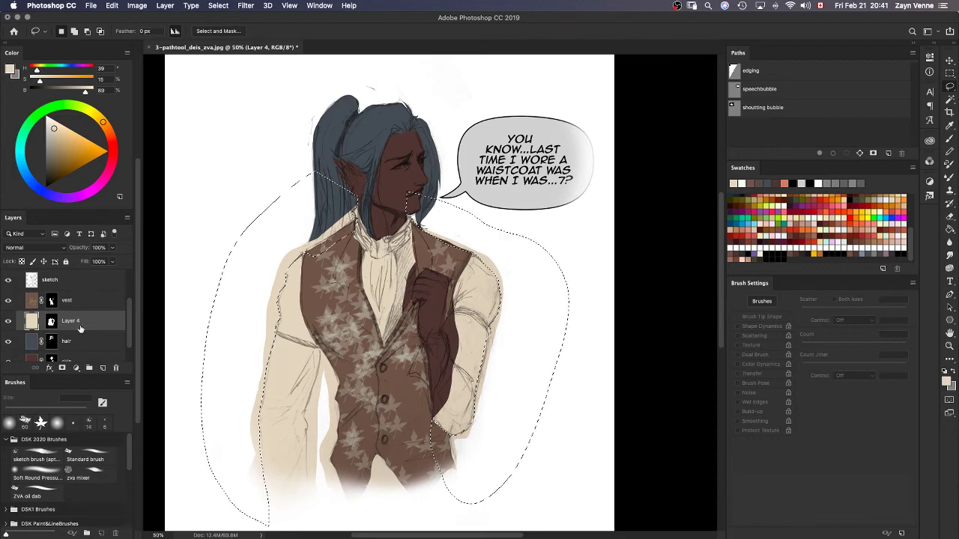
pyautogui.click(51, 321)
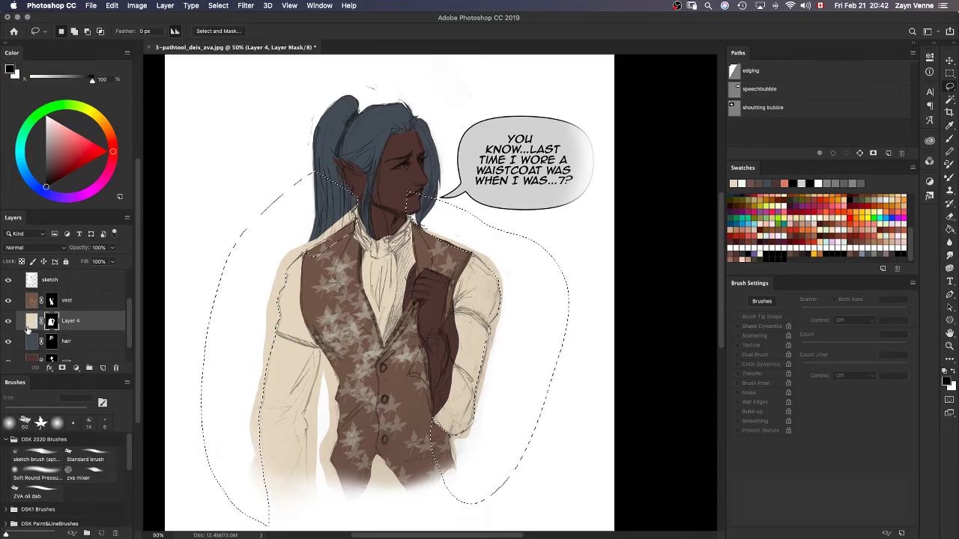
pyautogui.press('g')
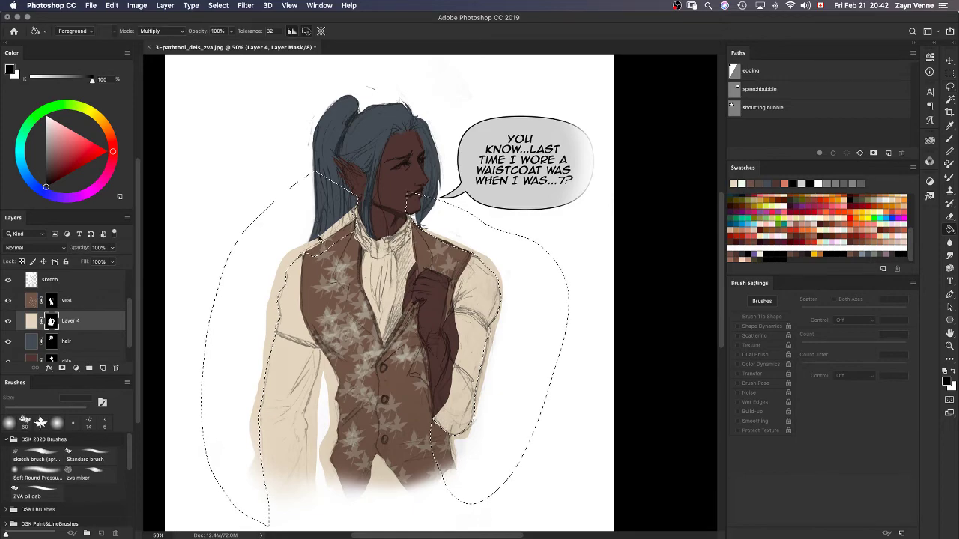
pyautogui.click(335, 231)
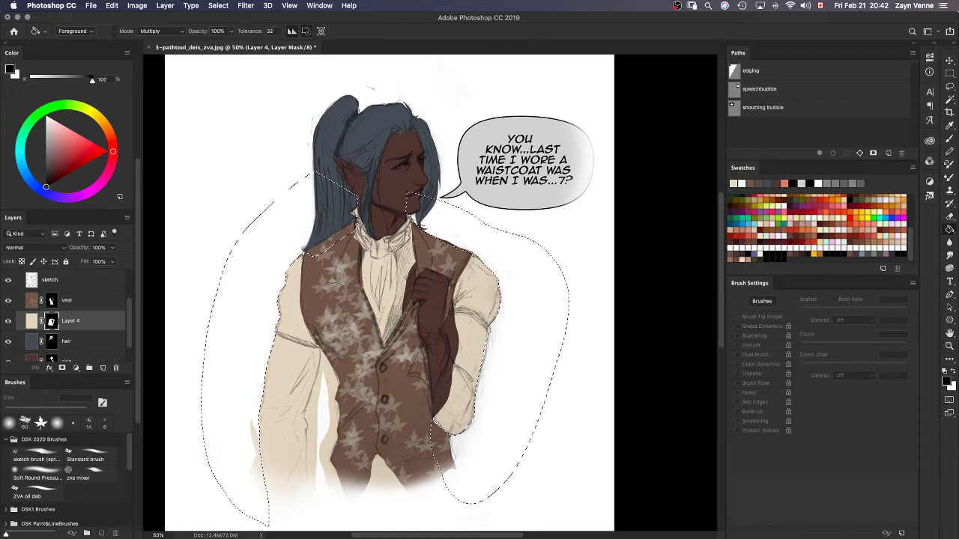
pyautogui.press('l')
pyautogui.click(593, 247)
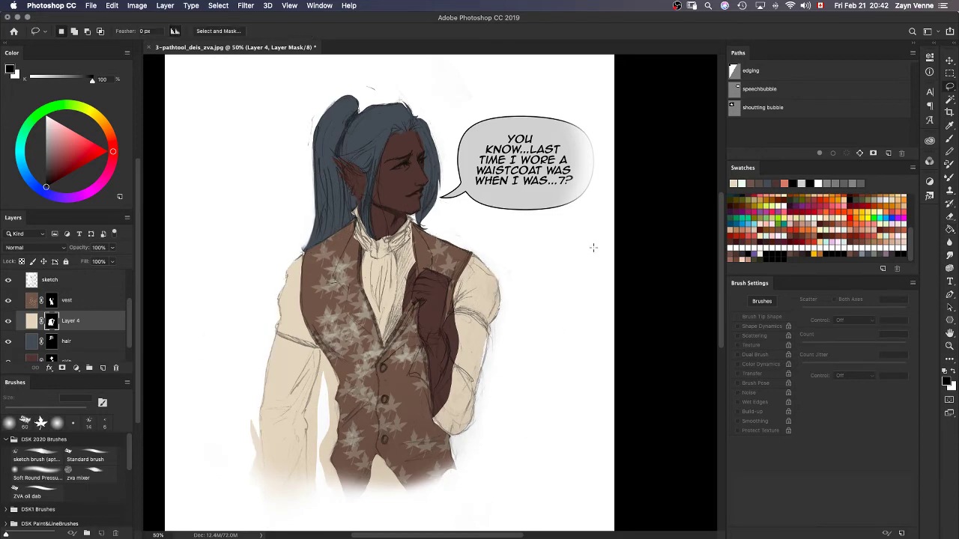
# Lasso the bent arm's sleeve, fill it on Layer 4's mask to extend the shirt over the forearm, and clear the selection.
pyautogui.click(555, 186)
pyautogui.moveTo(441, 366)
pyautogui.mouseDown()
pyautogui.moveTo(433, 386)
pyautogui.moveTo(470, 404)
pyautogui.moveTo(472, 292)
pyautogui.moveTo(457, 337)
pyautogui.mouseUp()
pyautogui.press('g')
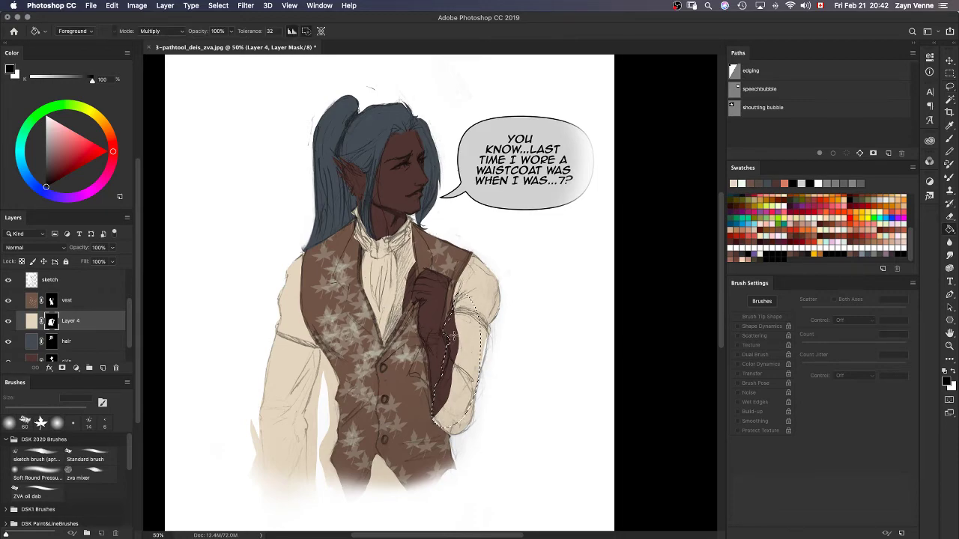
pyautogui.click(462, 338)
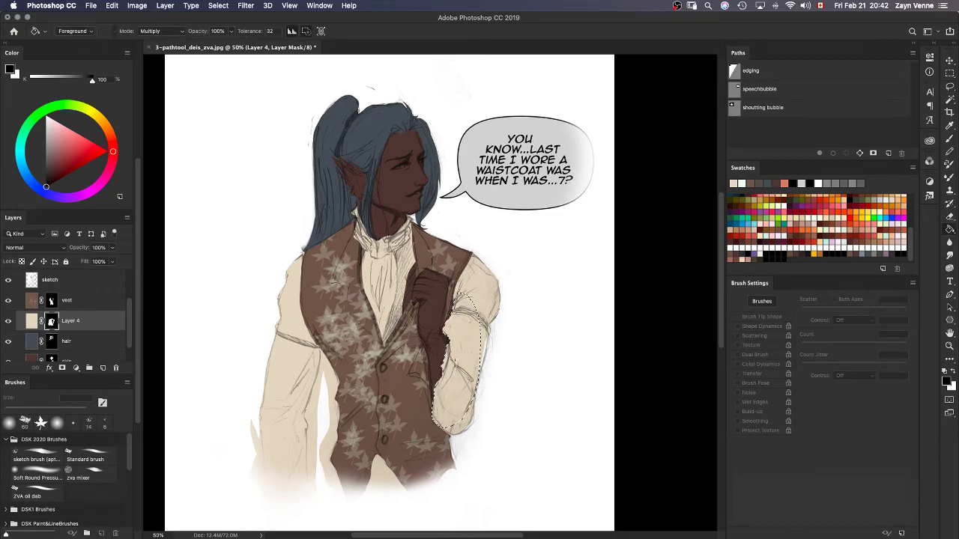
pyautogui.press('m')
pyautogui.press('super+d')
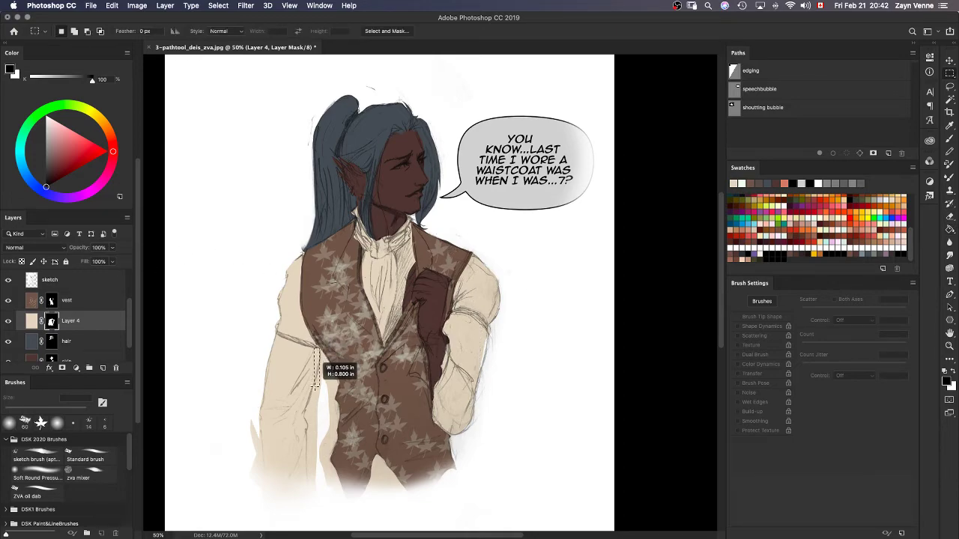
# Lasso the gap between the hanging sleeve and the vest, along with the spill outside the lower sleeve.
pyautogui.press('l')
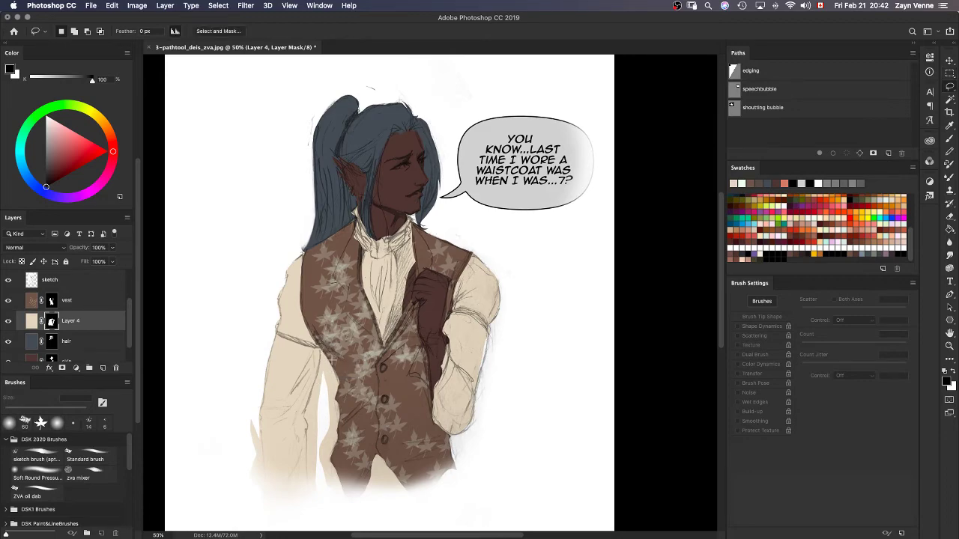
pyautogui.moveTo(324, 343)
pyautogui.mouseDown()
pyautogui.moveTo(310, 493)
pyautogui.moveTo(321, 509)
pyautogui.moveTo(356, 510)
pyautogui.moveTo(337, 472)
pyautogui.moveTo(349, 361)
pyautogui.moveTo(324, 343)
pyautogui.mouseUp()
pyautogui.moveTo(254, 403)
pyautogui.mouseDown()
pyautogui.moveTo(266, 501)
pyautogui.moveTo(203, 432)
pyautogui.moveTo(255, 405)
pyautogui.mouseUp()
# Examine the layer mask commands and mask display options for the Layer 4 and vest masks.
pyautogui.rightClick(48, 320)
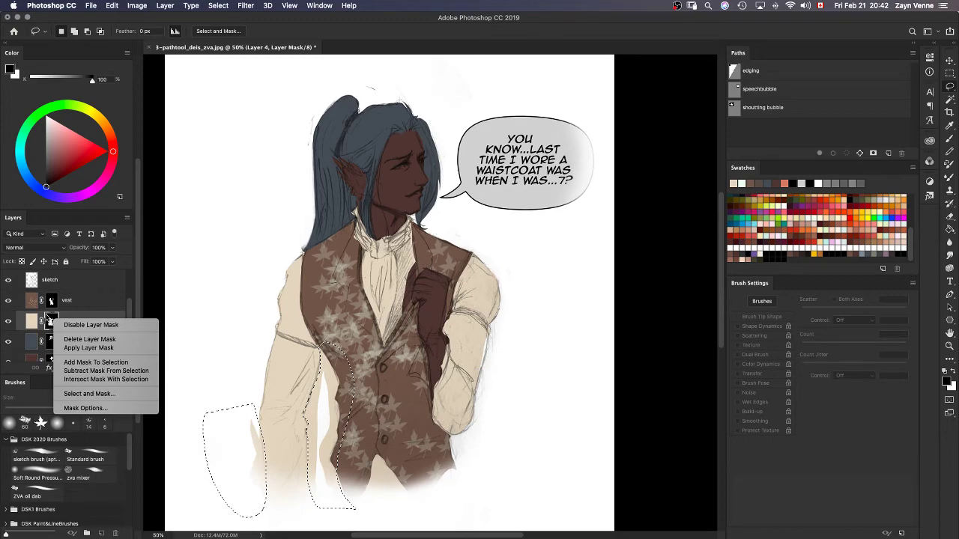
pyautogui.click(81, 302)
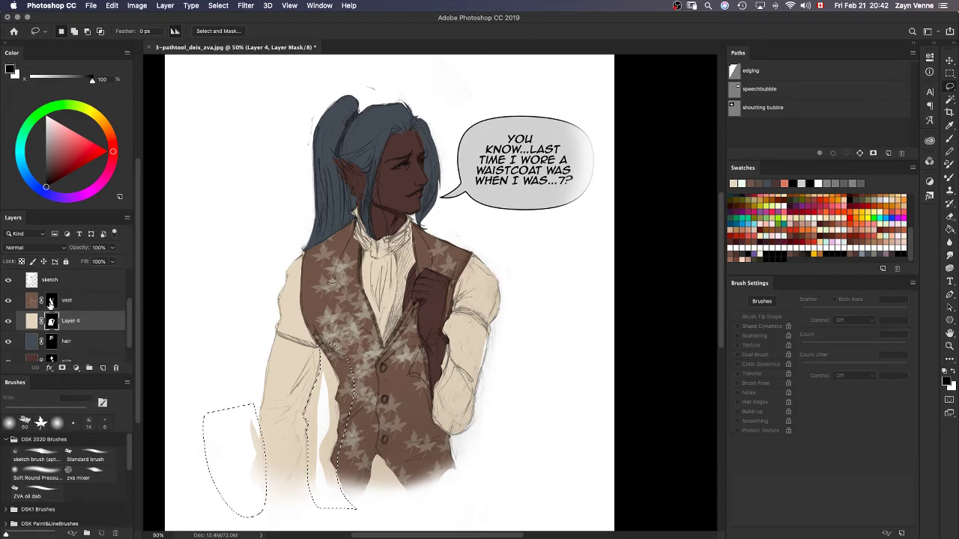
pyautogui.rightClick(48, 301)
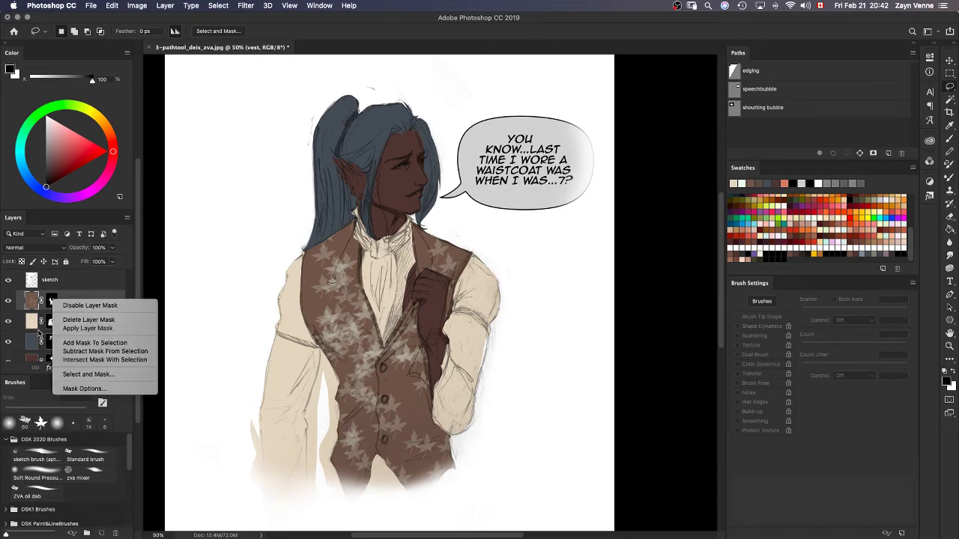
pyautogui.keyDown('super'); pyautogui.click(52, 300); pyautogui.keyUp('super')
pyautogui.rightClick(66, 302)
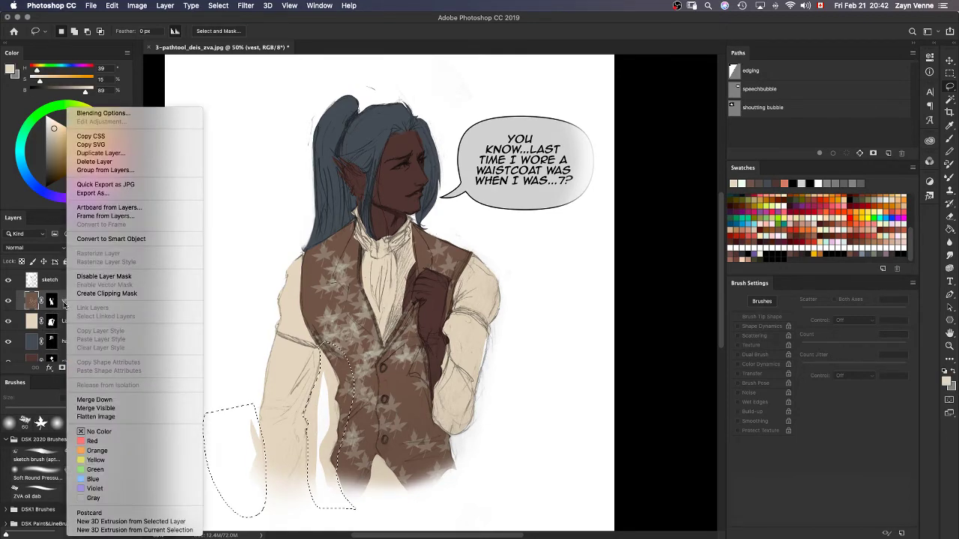
pyautogui.click(62, 306)
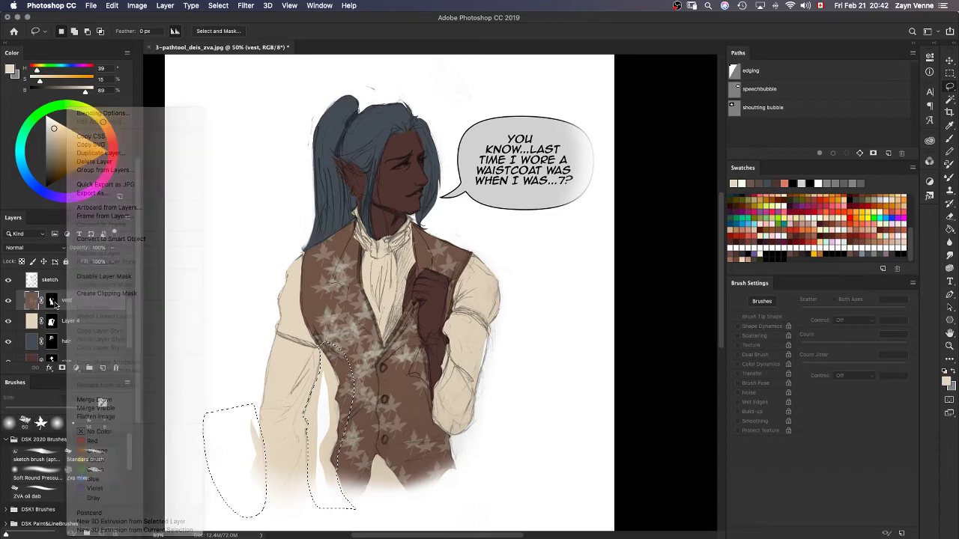
pyautogui.rightClick(56, 301)
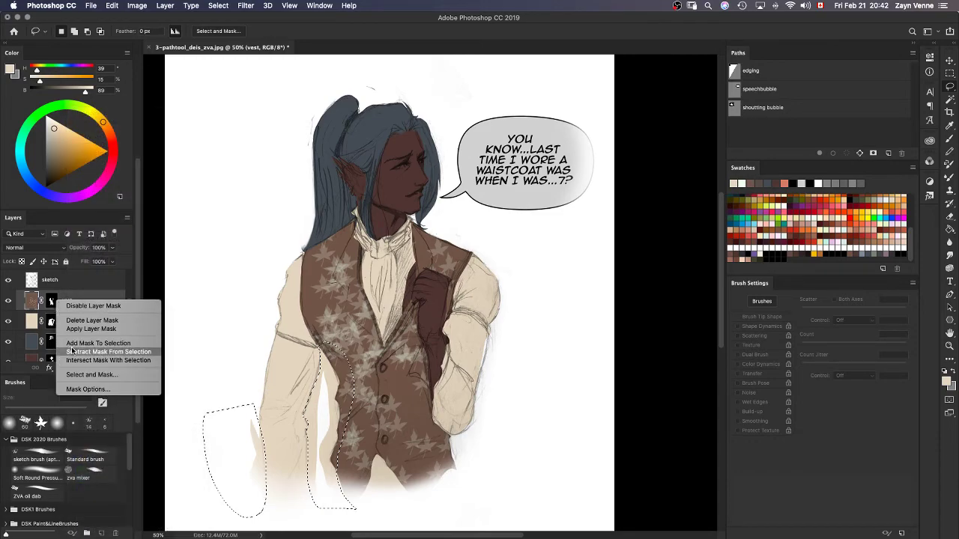
pyautogui.click(88, 389)
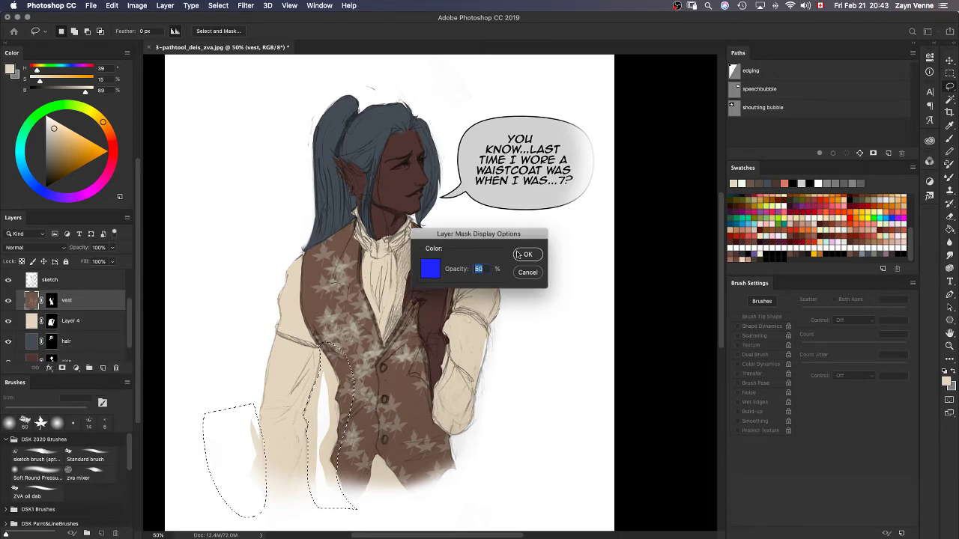
pyautogui.click(528, 273)
pyautogui.rightClick(51, 301)
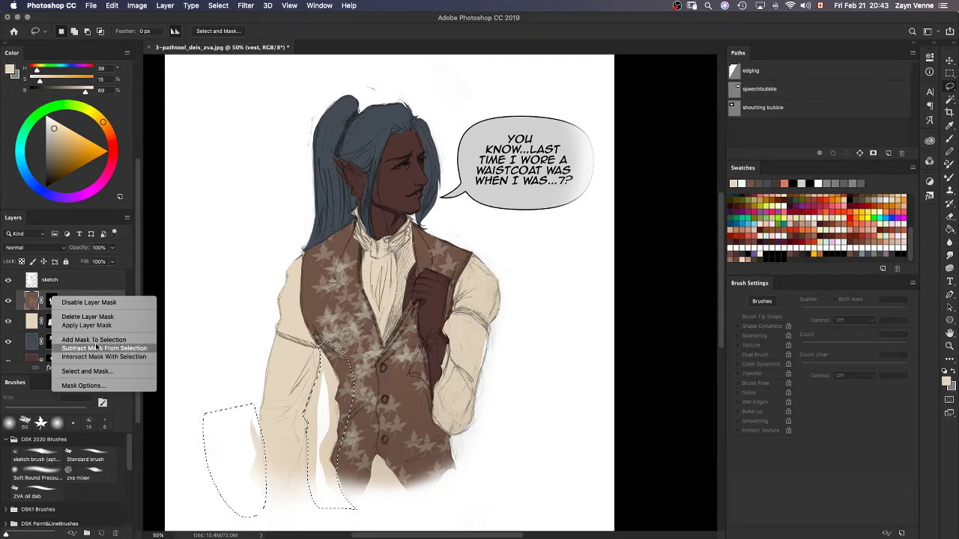
pyautogui.click(221, 247)
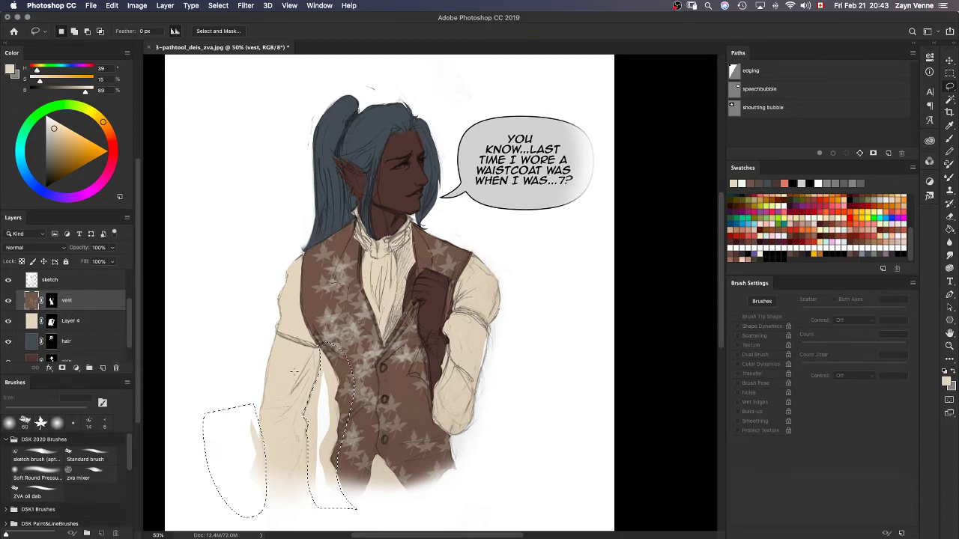
# Fill the selected gap beside the vest and the spill outside the sleeve with black on Layer 4's mask, and clear the selection.
pyautogui.click(51, 321)
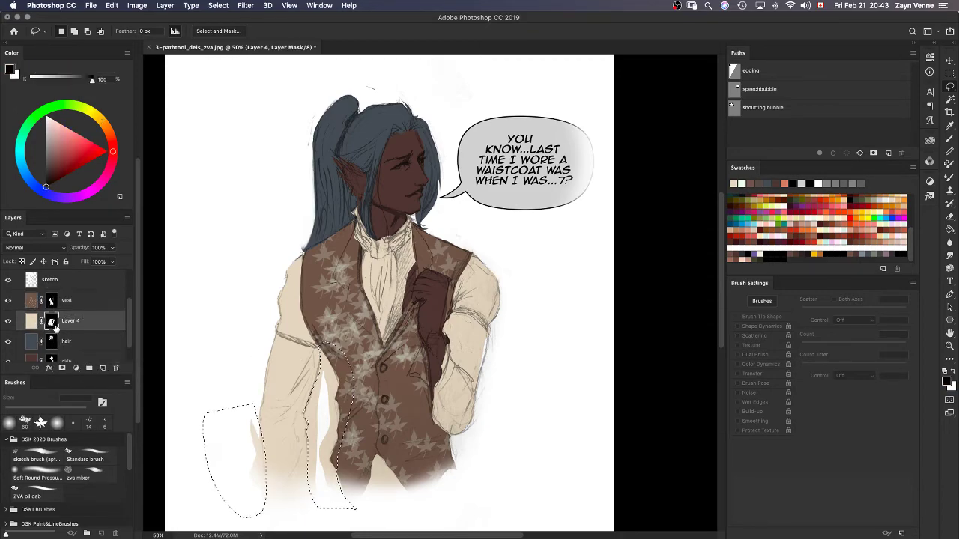
pyautogui.press('g')
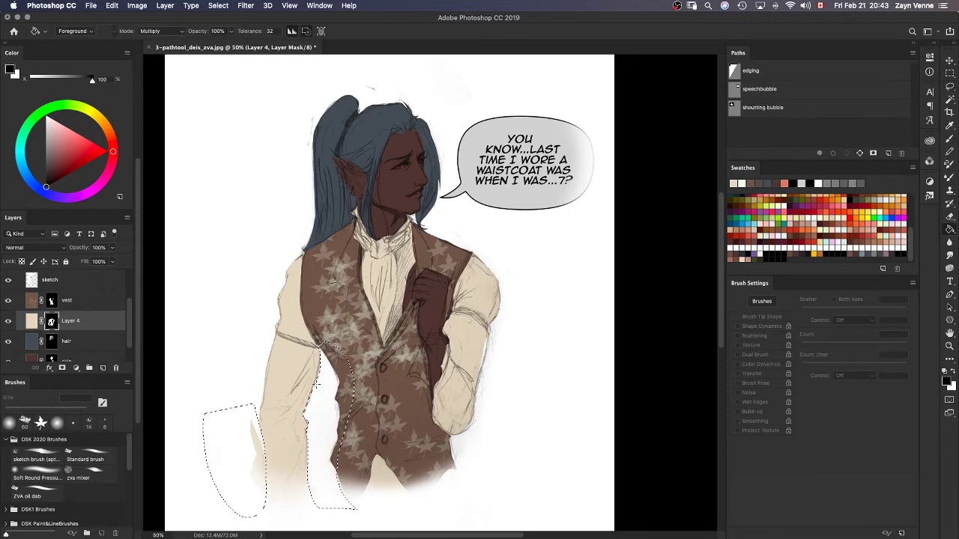
pyautogui.click(259, 464)
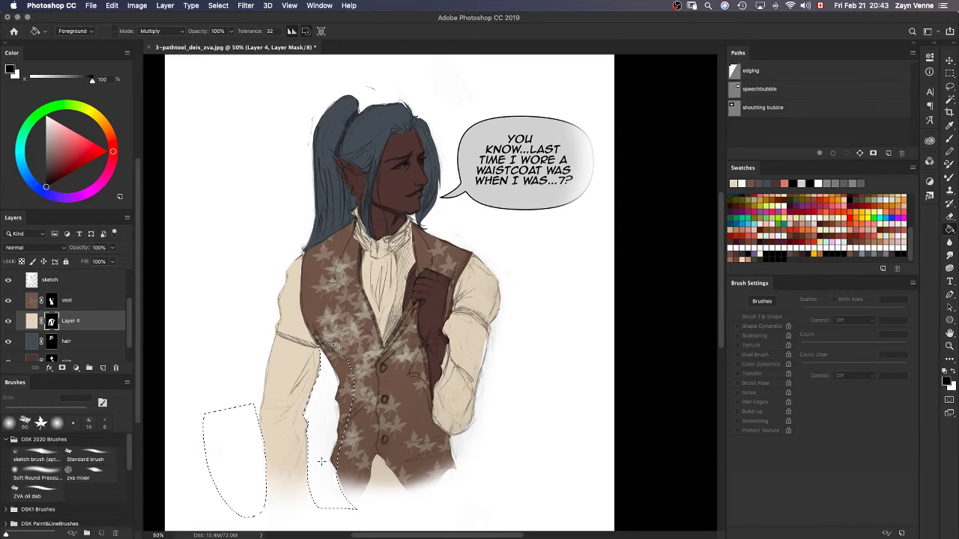
pyautogui.press('l')
pyautogui.hotkey('ctrl', 'd')
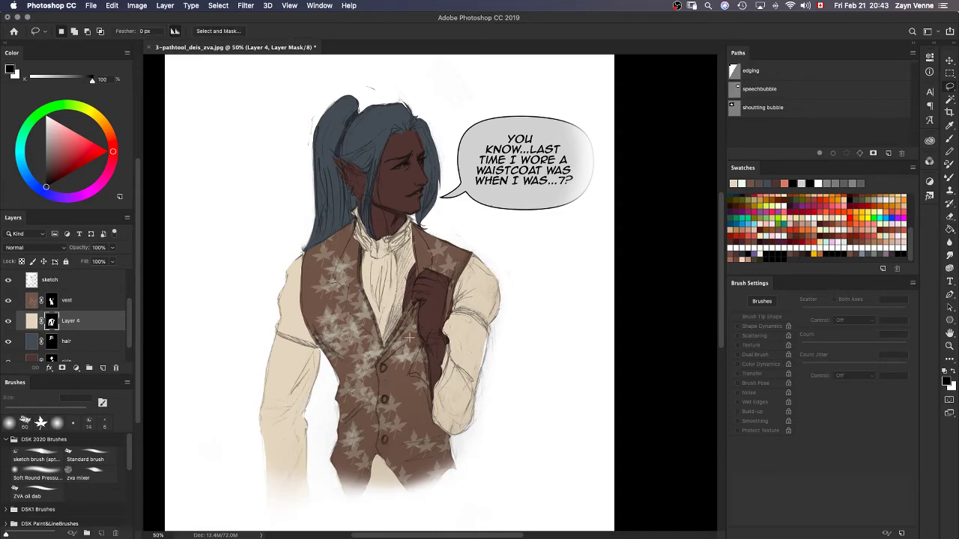
# Collapse Group 1 and rename the speech bubble's Group 2 as "text".
pyautogui.press('super+minus')
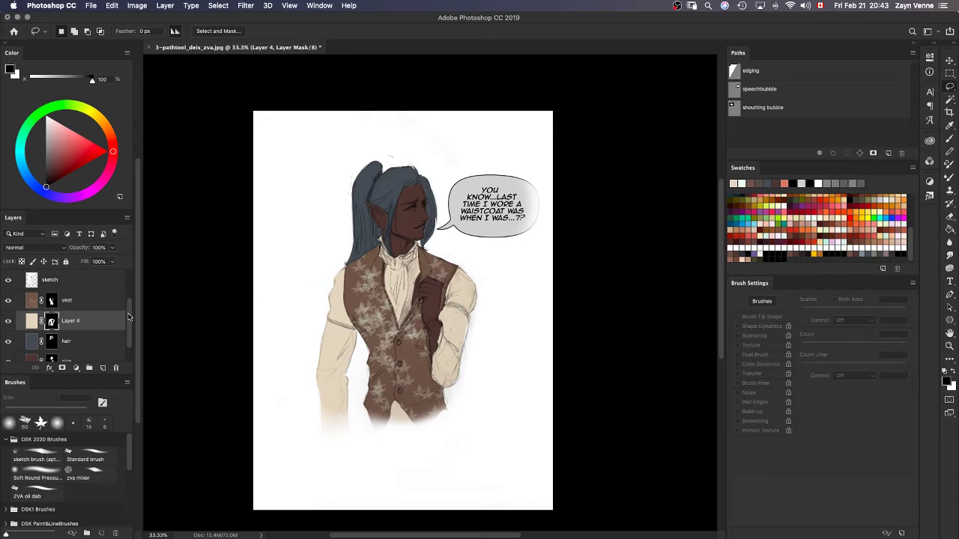
pyautogui.scroll(2, 128, 317)
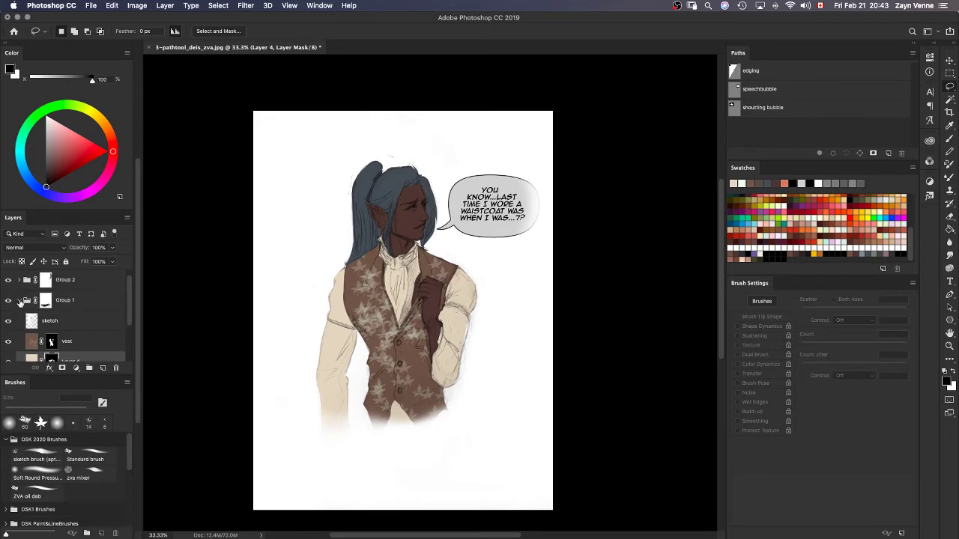
pyautogui.click(19, 301)
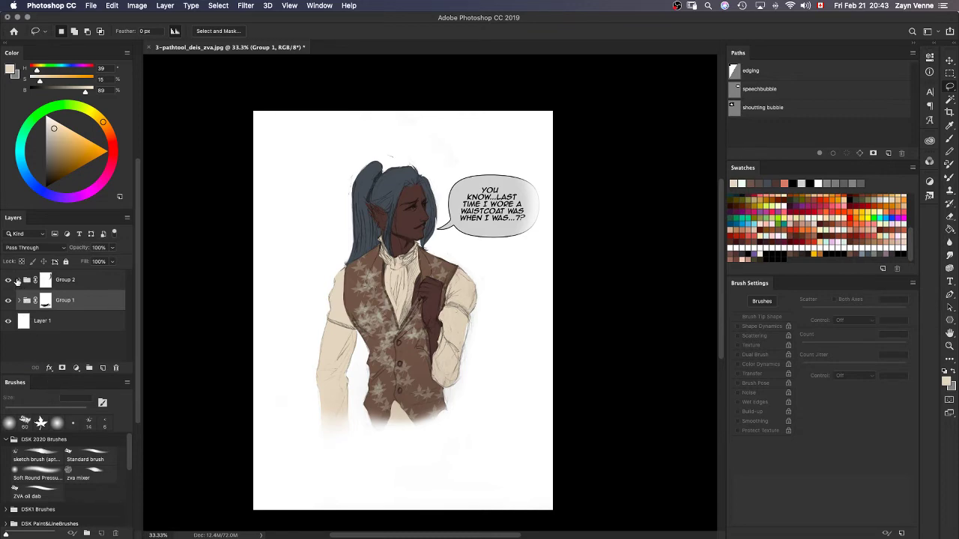
pyautogui.doubleClick(66, 280)
pyautogui.write('text')
pyautogui.press('Return')
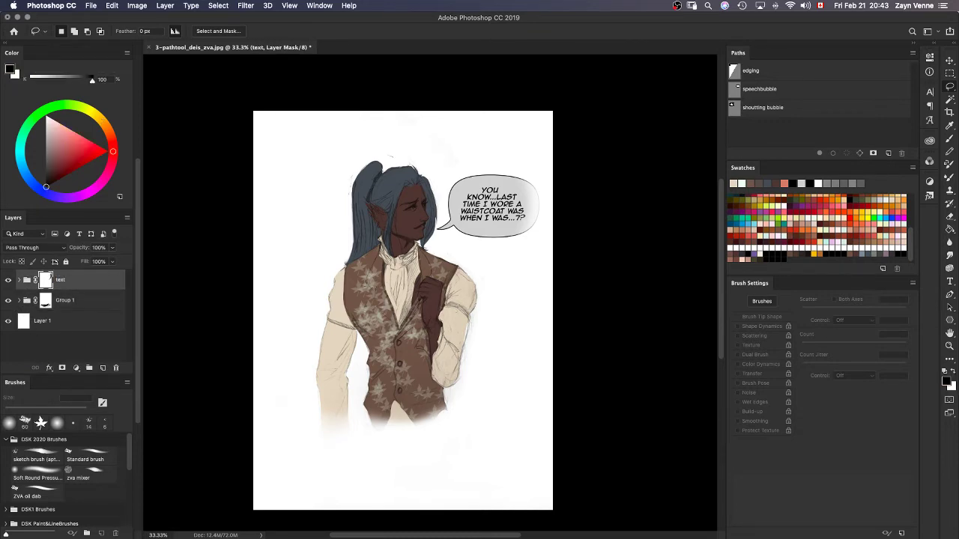
# Rename Group 1 as "character".
pyautogui.click(65, 300)
pyautogui.doubleClick(66, 300)
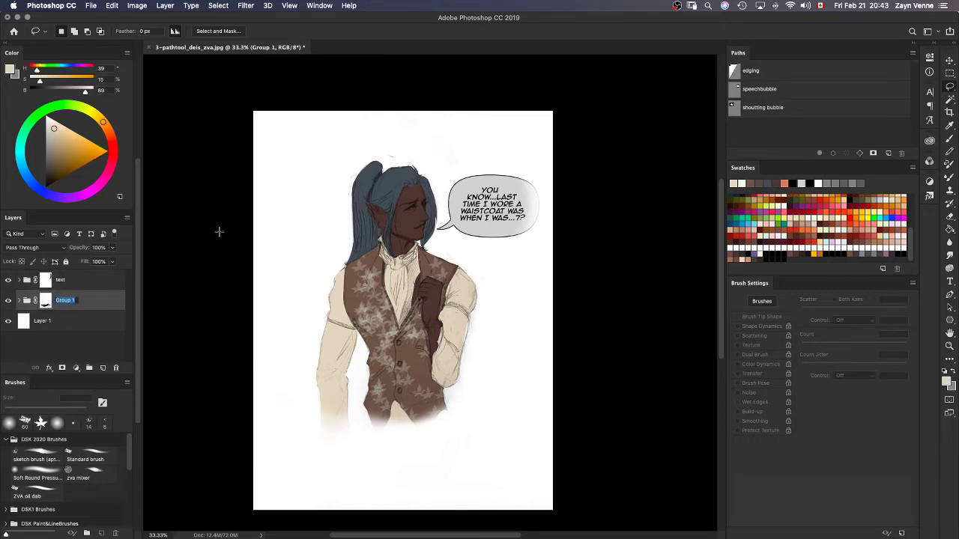
pyautogui.write('charact')
pyautogui.write('er')
pyautogui.press('Return')
# Try a vertical brush symmetry path through the canvas centre, stretching its ends, and undo it.
pyautogui.press('b')
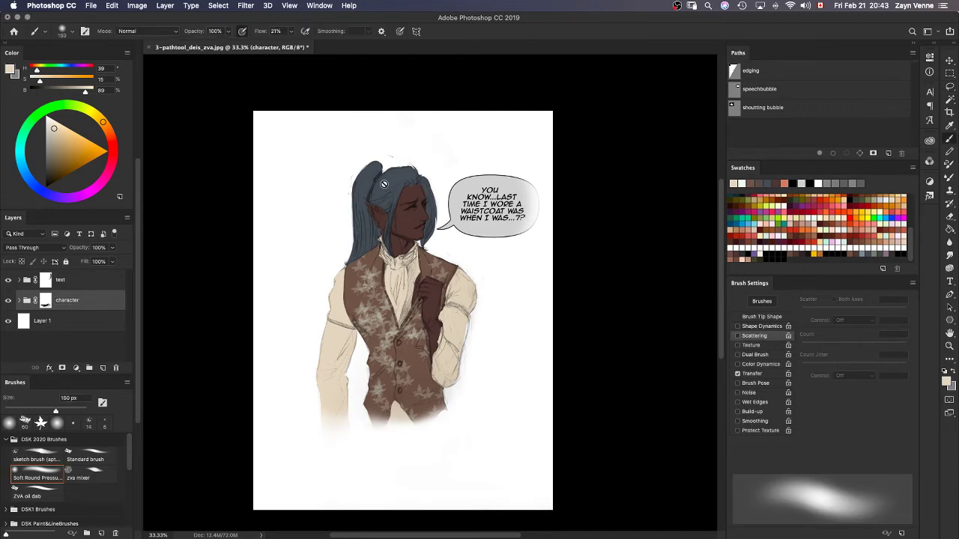
pyautogui.click(417, 32)
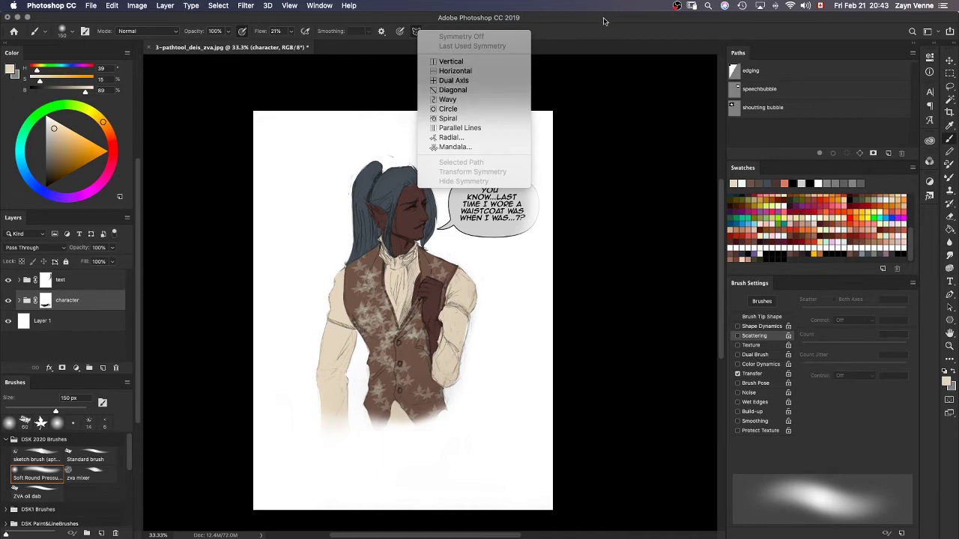
pyautogui.click(508, 60)
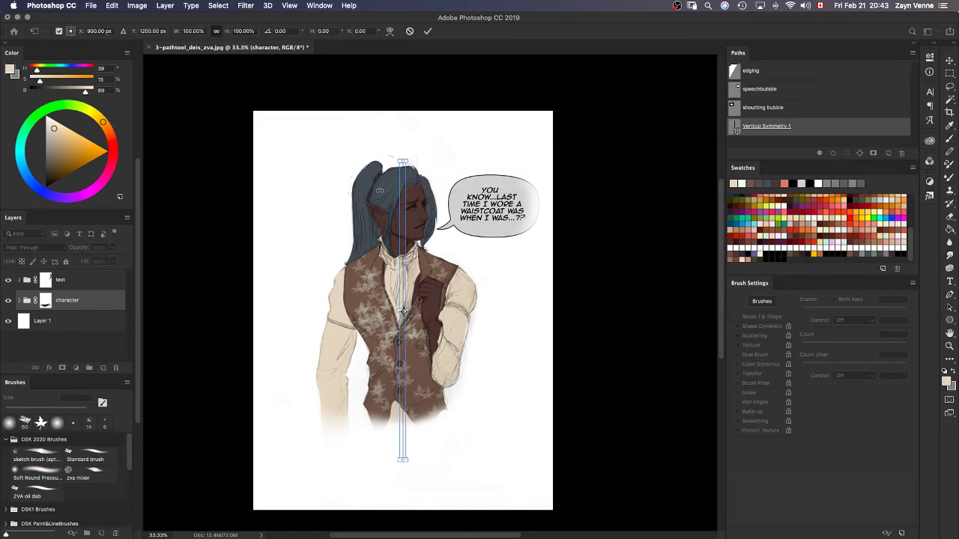
pyautogui.moveTo(403, 159); pyautogui.dragTo(403, 92)
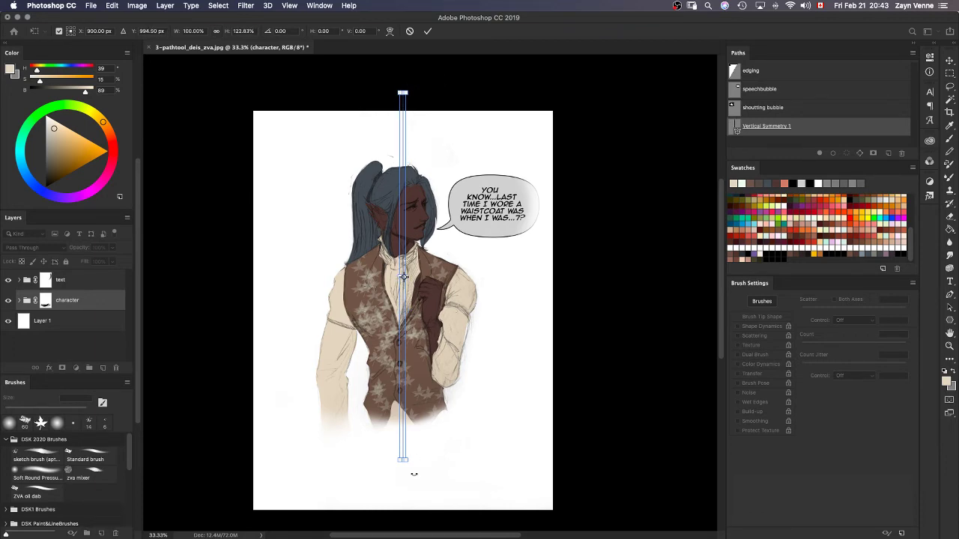
pyautogui.moveTo(402, 460); pyautogui.dragTo(402, 519)
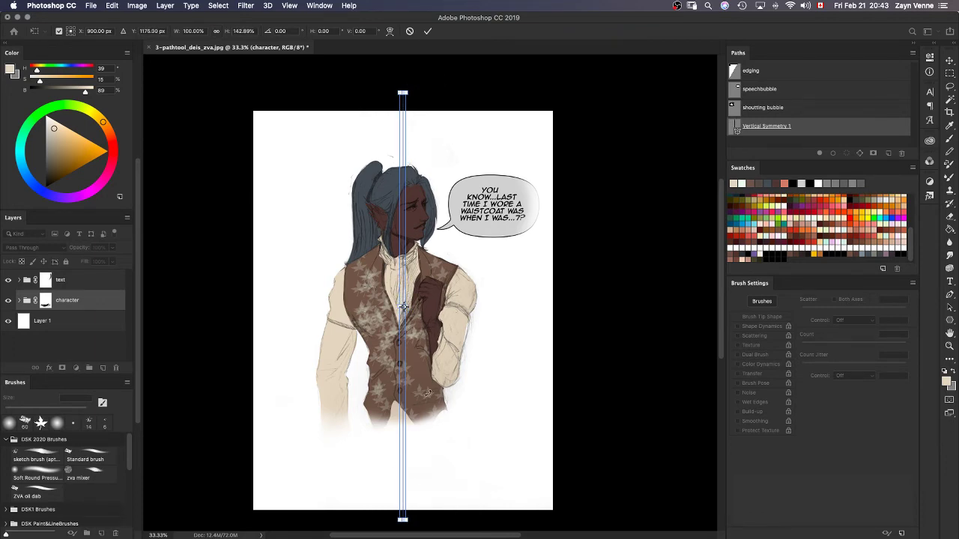
pyautogui.moveTo(403, 92); pyautogui.dragTo(402, 113)
pyautogui.click(424, 32)
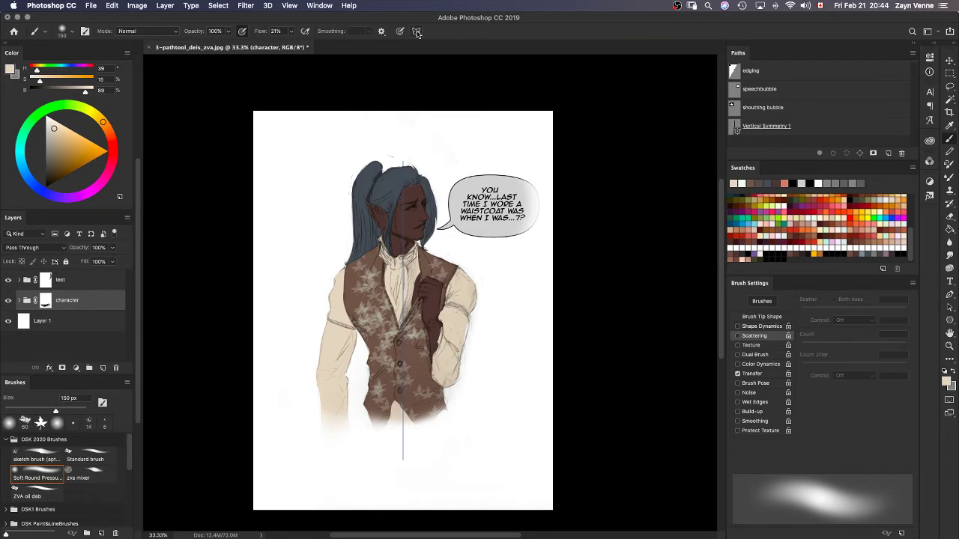
pyautogui.press('super+z')
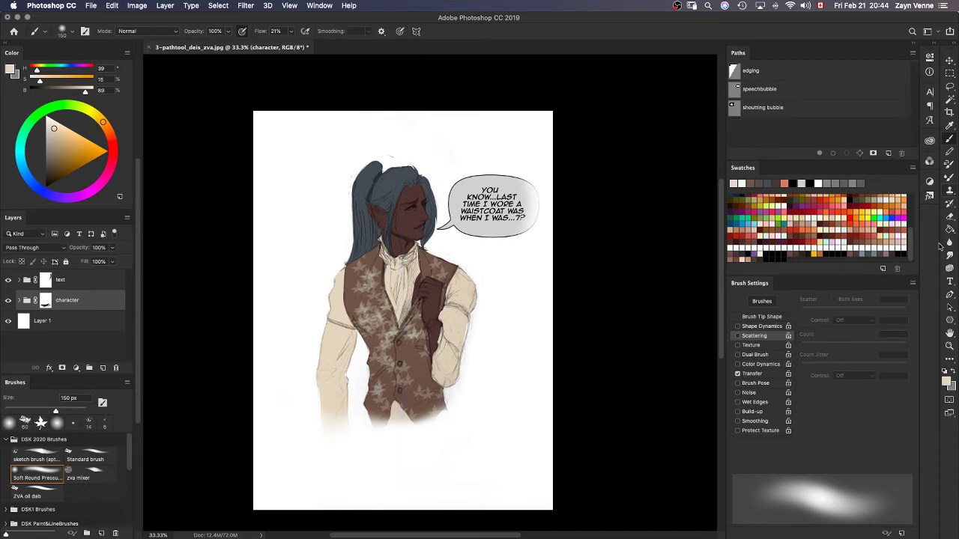
# Draw a straight vertical path down the canvas centre with the Line tool and make it a symmetry path.
pyautogui.click(949, 321)
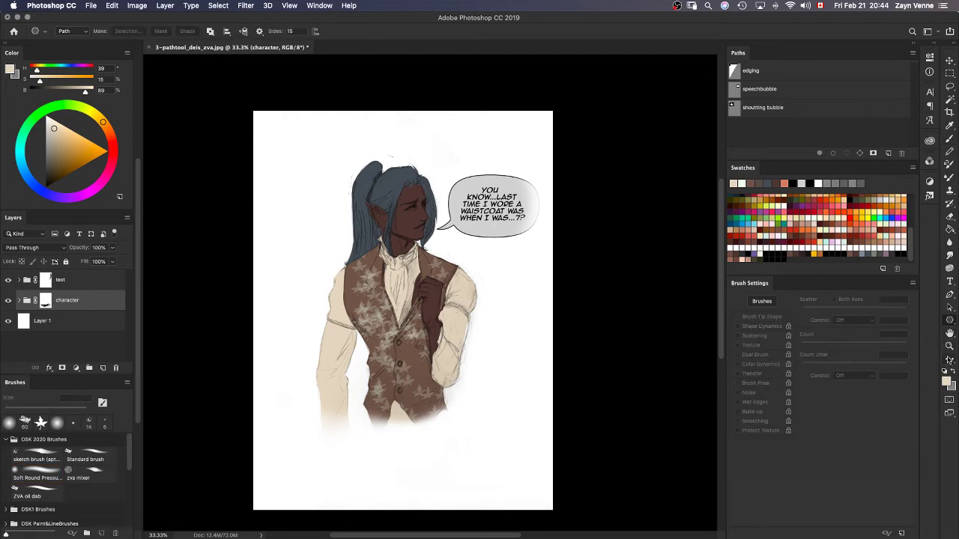
pyautogui.hotkey('shift', 'u')
pyautogui.moveTo(402, 122); pyautogui.dragTo(430, 482)
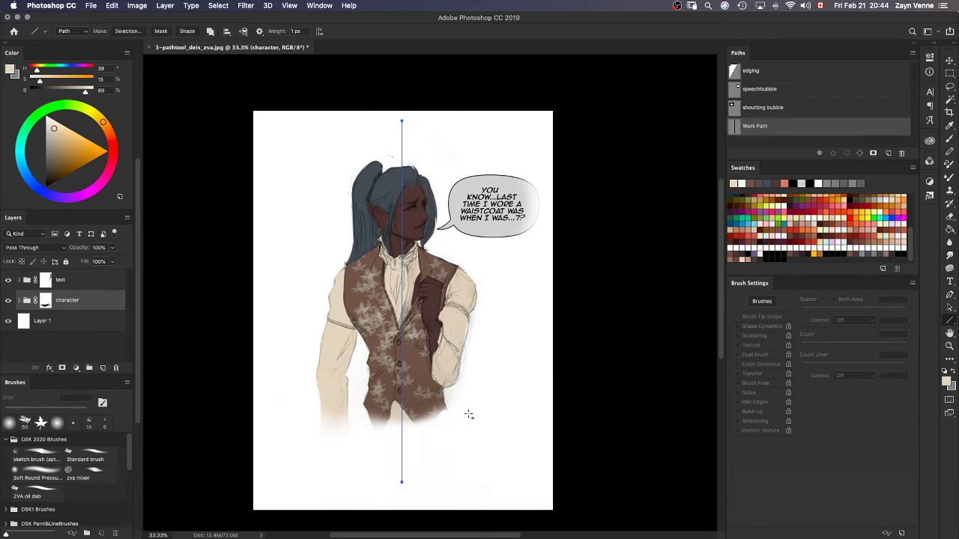
pyautogui.rightClick(754, 133)
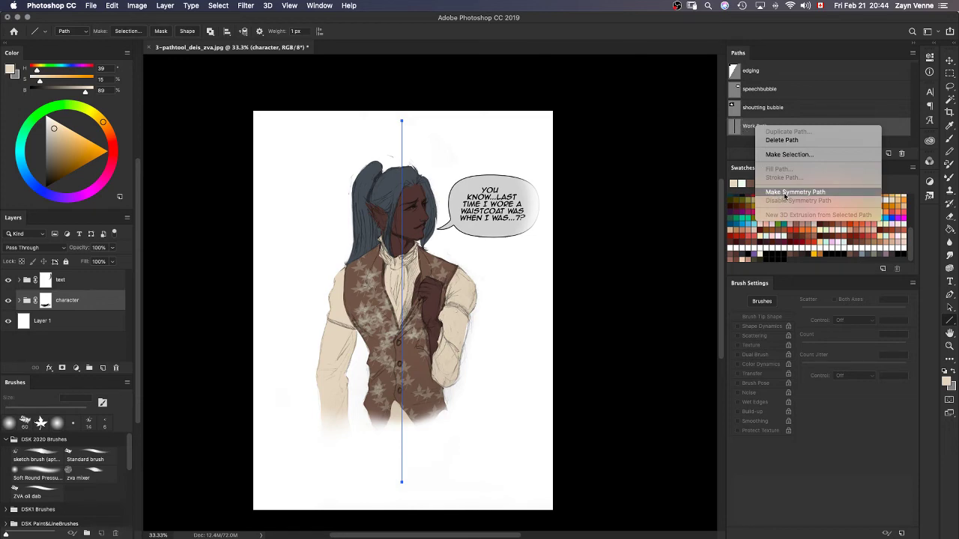
pyautogui.click(784, 194)
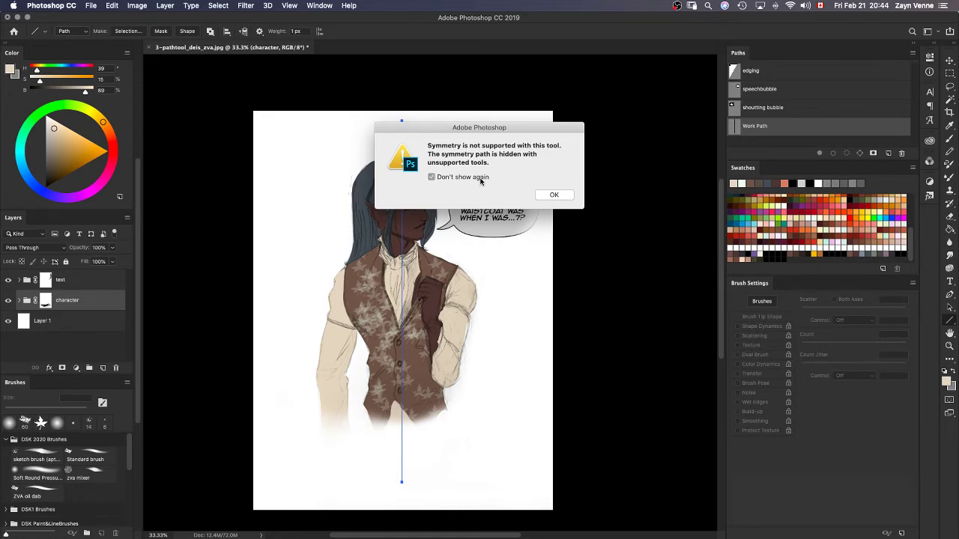
pyautogui.click(545, 196)
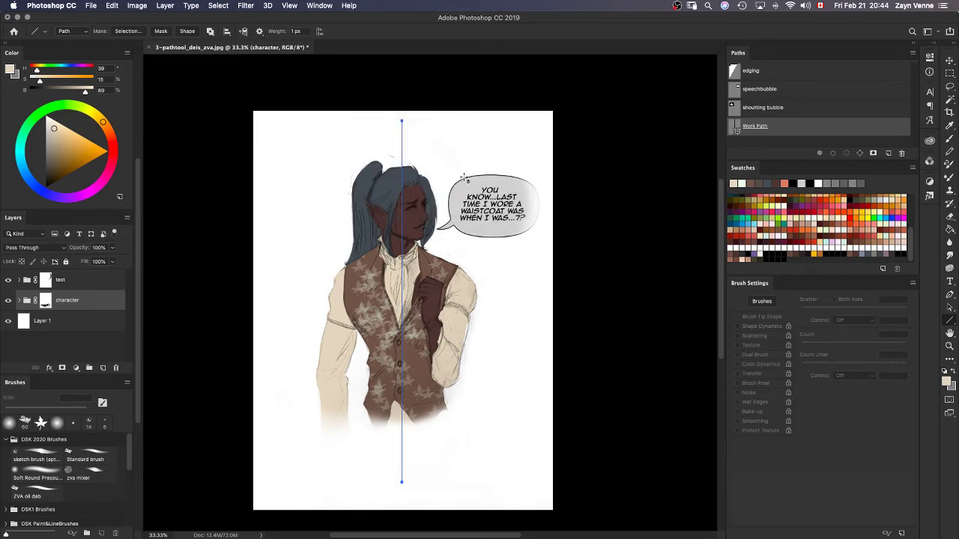
# Create a new layer above the character group and paint a mirrored curved stroke above the head with the 14 px sketch brush.
pyautogui.press('l')
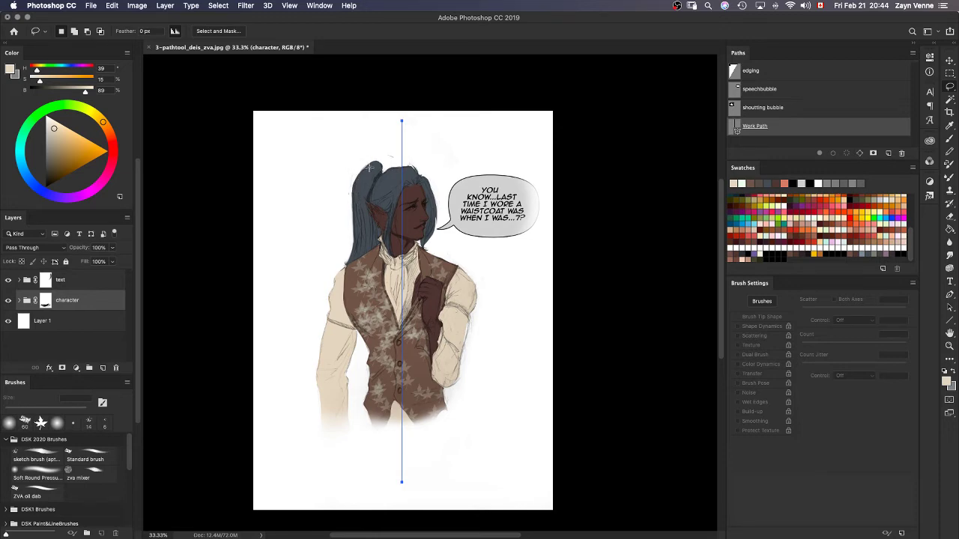
pyautogui.press('b')
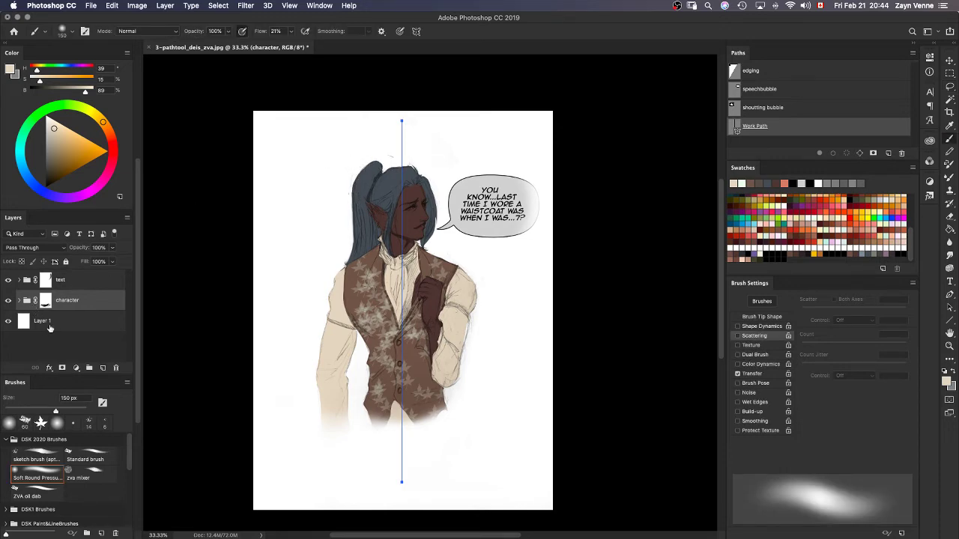
pyautogui.hotkey('ctrl', 'shift', 'n')
pyautogui.press('Return')
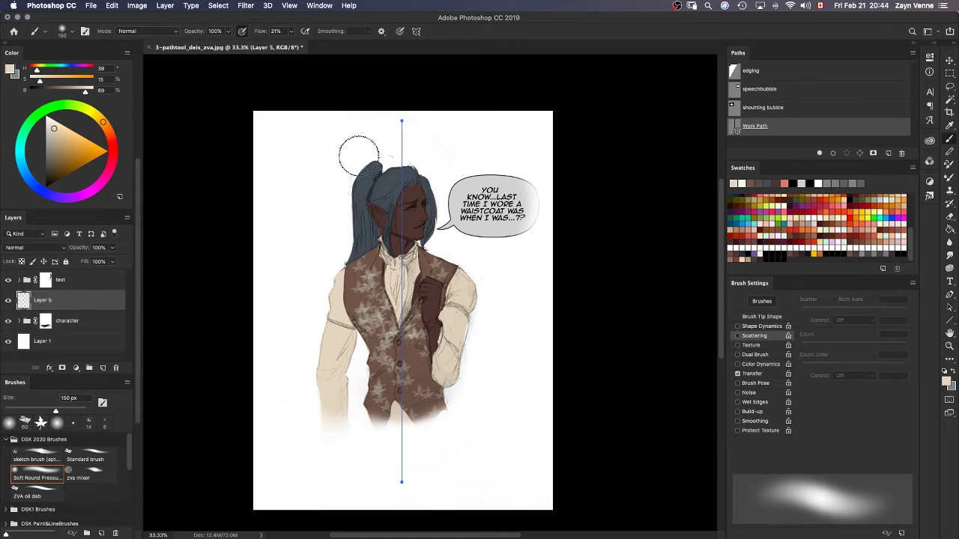
pyautogui.click(33, 460)
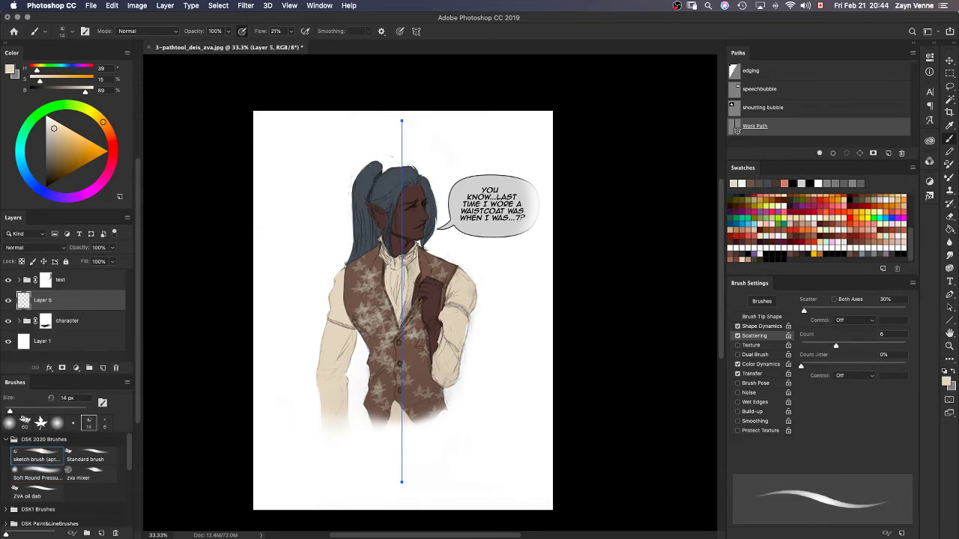
pyautogui.moveTo(331, 135)
pyautogui.mouseDown()
pyautogui.moveTo(366, 156)
pyautogui.moveTo(375, 177)
pyautogui.mouseUp()
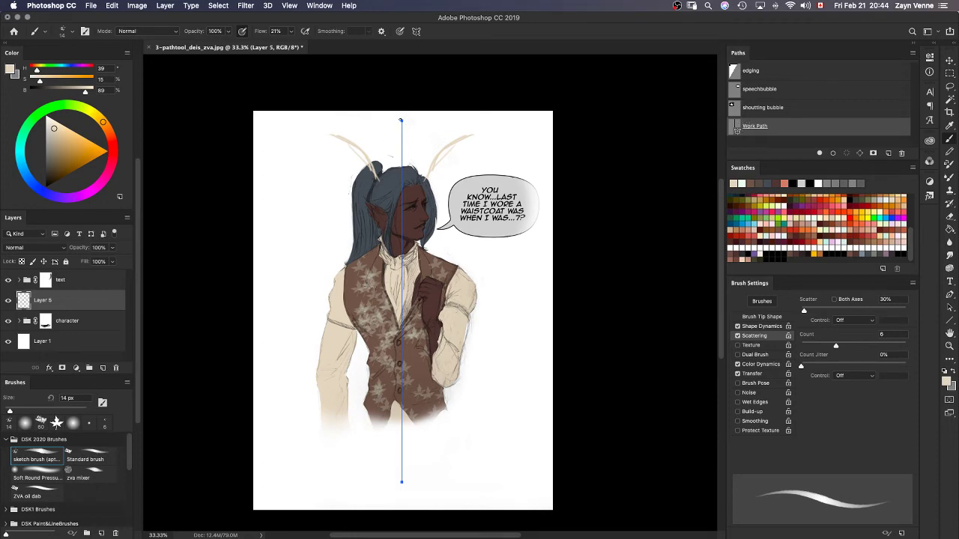
# Try different mirrored strokes above the head, then undo them together with the layer that holds them.
pyautogui.press('super+z')
pyautogui.press('alt+super+z')
pyautogui.moveTo(301, 152)
pyautogui.mouseDown()
pyautogui.moveTo(385, 185)
pyautogui.moveTo(397, 174)
pyautogui.moveTo(361, 177)
pyautogui.mouseUp()
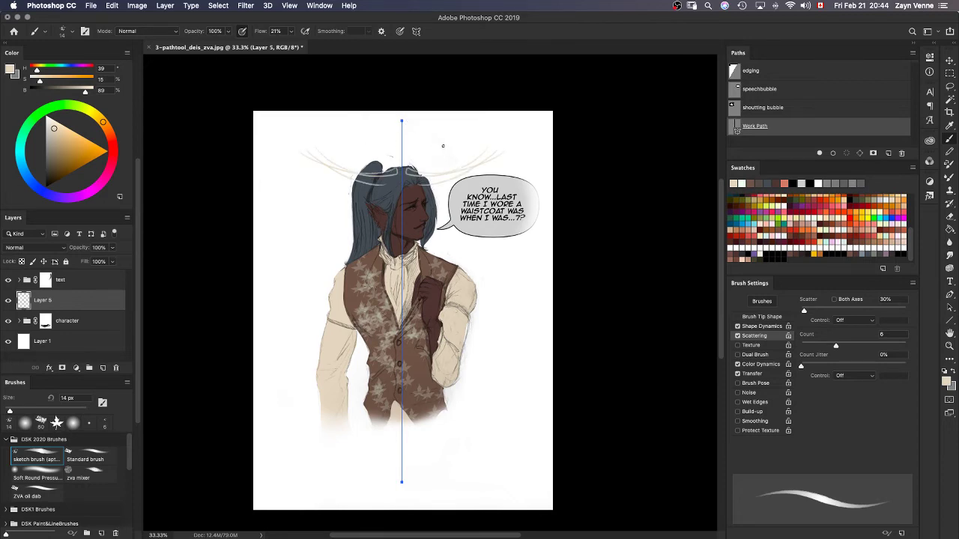
pyautogui.press('super+z')
pyautogui.press('super+z')
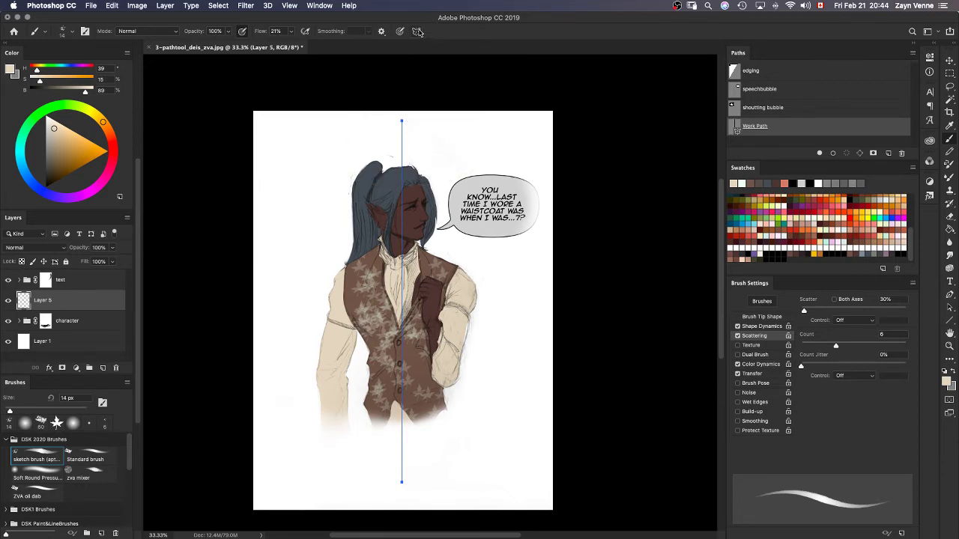
pyautogui.press('super+z')
pyautogui.press('super+z')
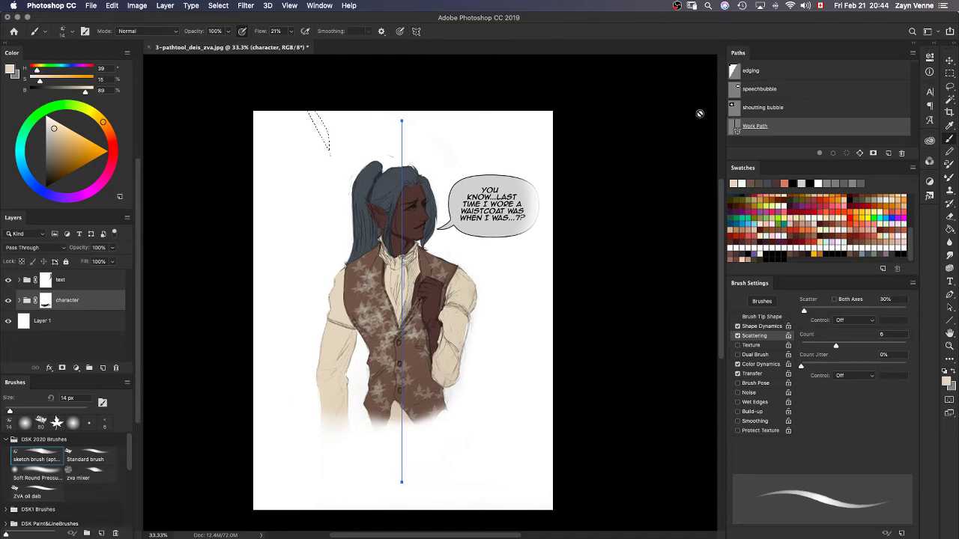
# Clear the selection and delete the vertical work path used for symmetry.
pyautogui.click(751, 145)
pyautogui.press('m')
pyautogui.press('super+d')
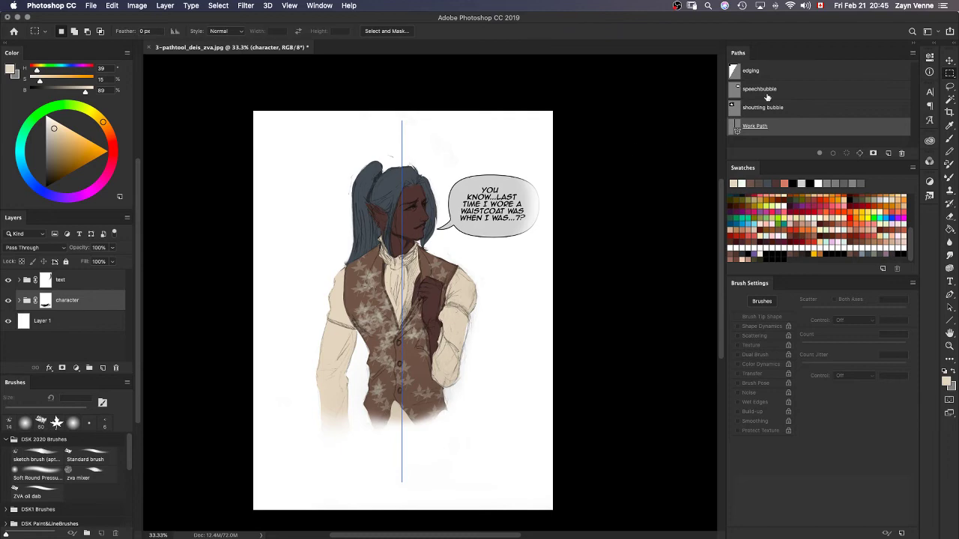
pyautogui.press('Delete')
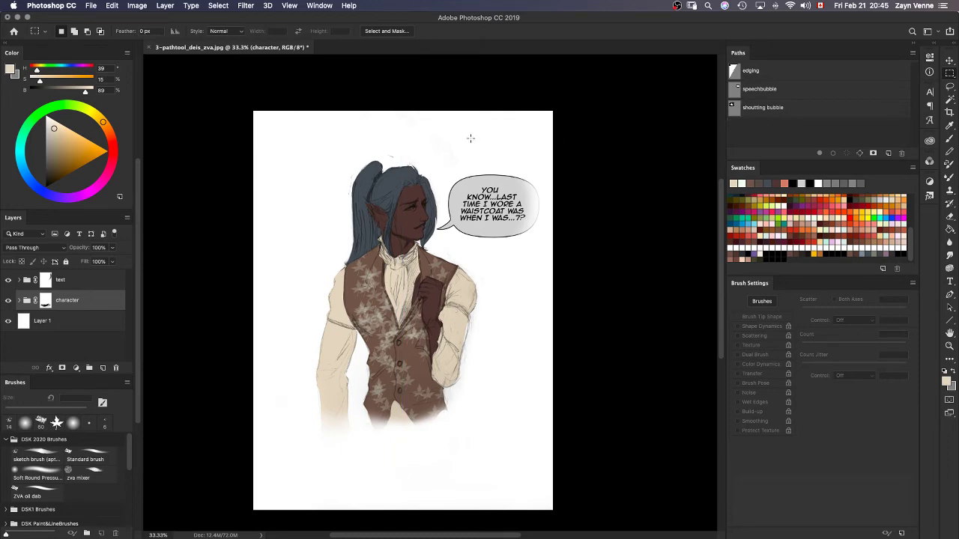
# Set up a six-segment mandala symmetry path for the brush, enlarged and centred over the character's raised forearm.
pyautogui.press('b')
pyautogui.click(416, 31)
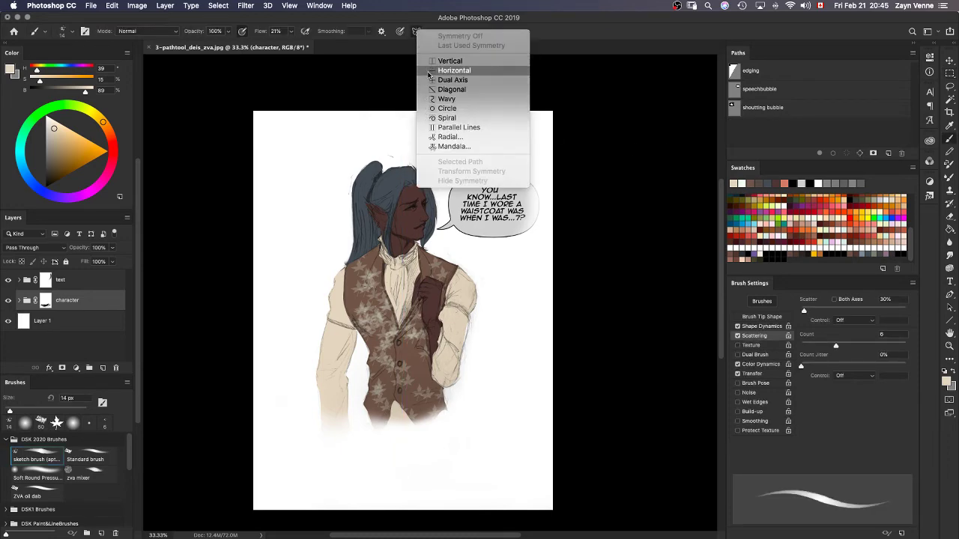
pyautogui.click(470, 147)
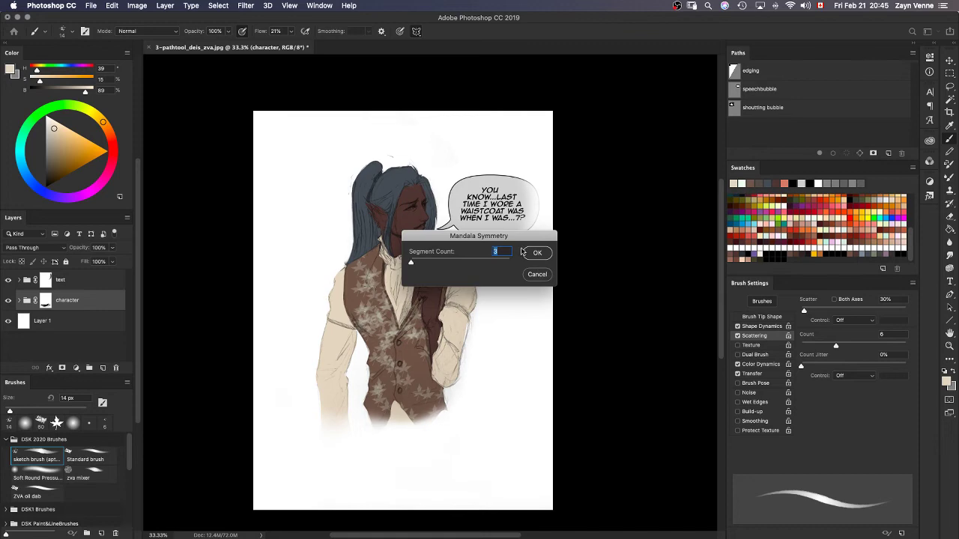
pyautogui.write('5')
pyautogui.click(537, 252)
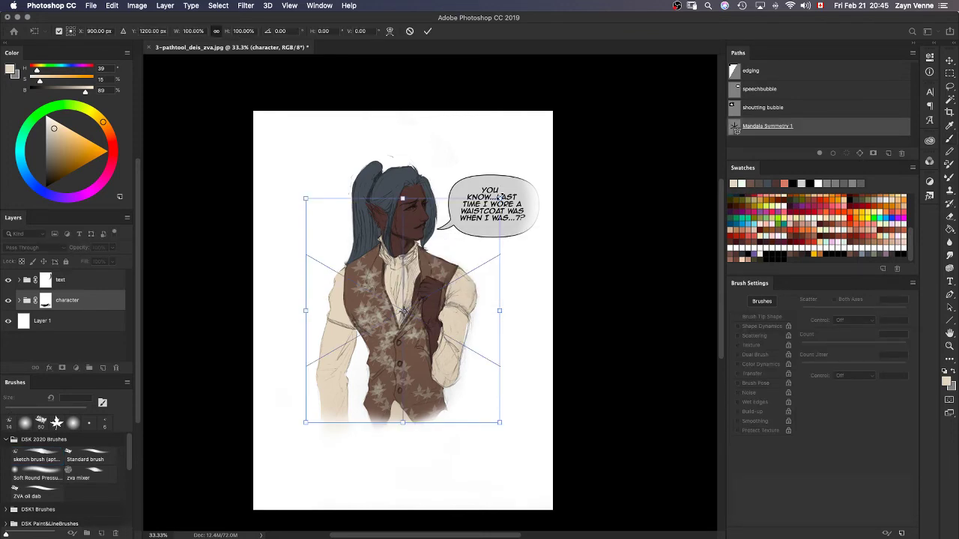
pyautogui.moveTo(499, 198); pyautogui.dragTo(610, 70)
pyautogui.moveTo(505, 307)
pyautogui.mouseDown()
pyautogui.moveTo(524, 364)
pyautogui.moveTo(507, 375)
pyautogui.moveTo(512, 368)
pyautogui.mouseUp()
pyautogui.press('Return')
pyautogui.press('b')
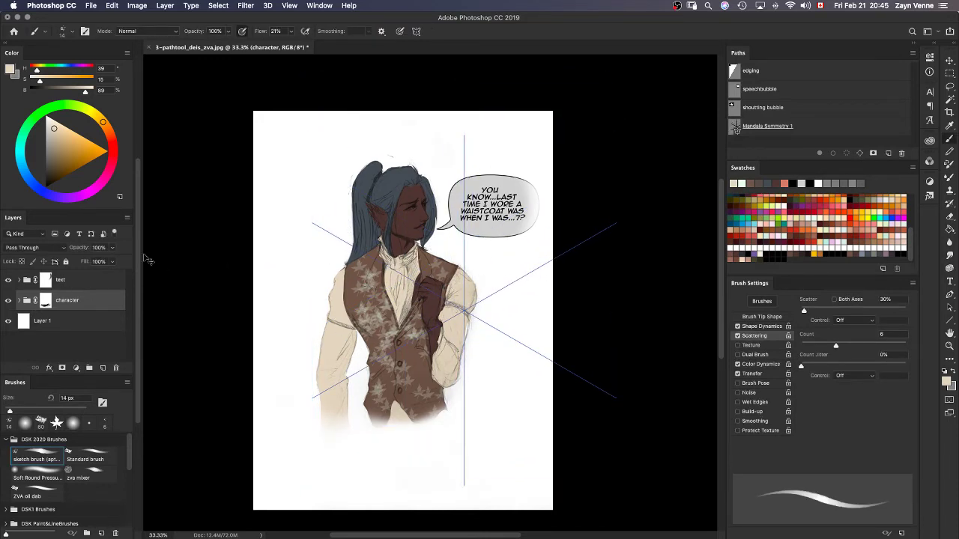
# Paint an ornate reddish-brown mandala pattern over the torso with the sketch brush on a new layer above the character group.
pyautogui.press('super+shift+n')
pyautogui.press('Return')
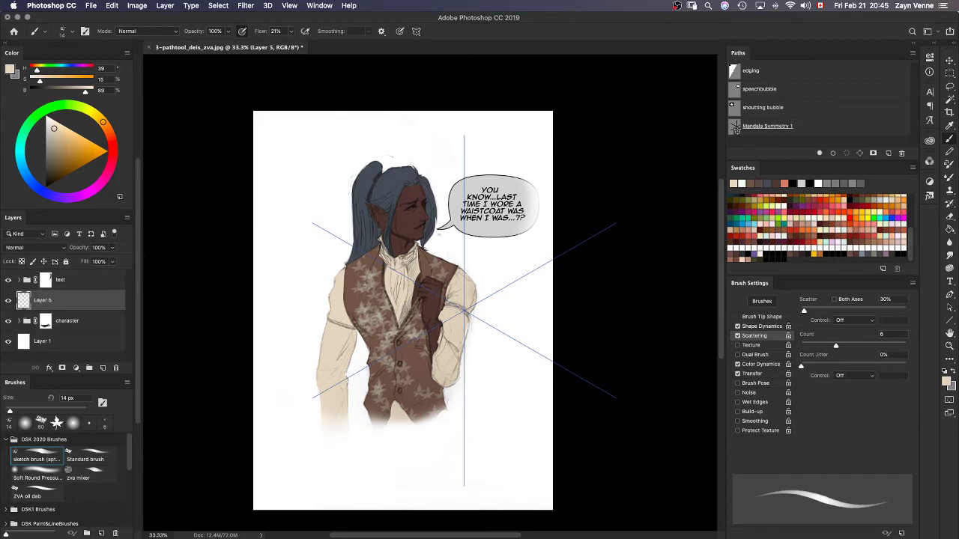
pyautogui.moveTo(425, 287)
pyautogui.mouseDown()
pyautogui.moveTo(438, 299)
pyautogui.moveTo(433, 311)
pyautogui.mouseUp()
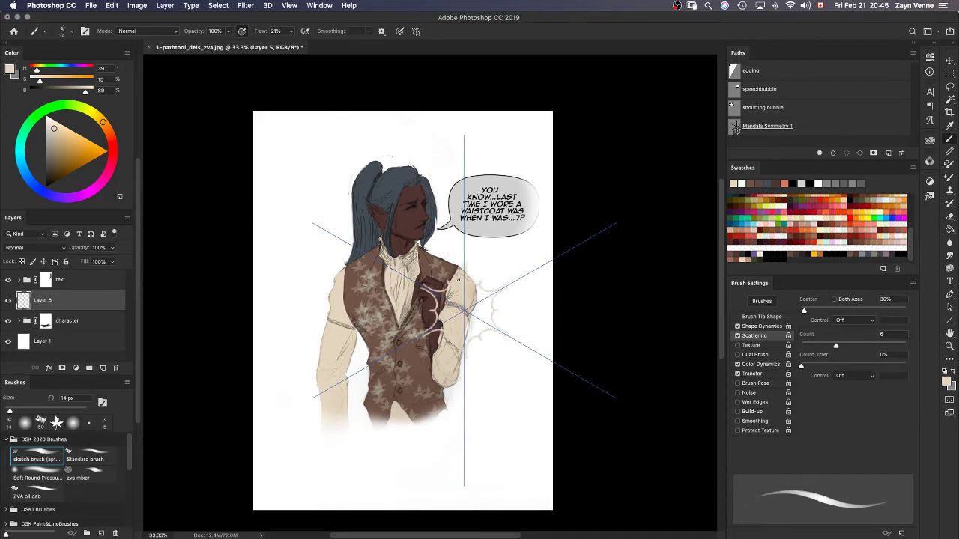
pyautogui.press('super+z')
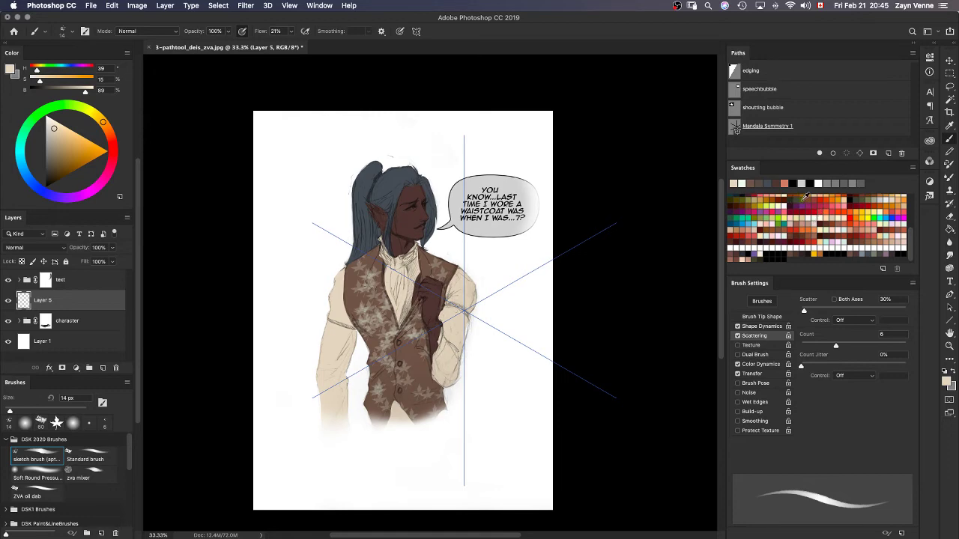
pyautogui.click(790, 196)
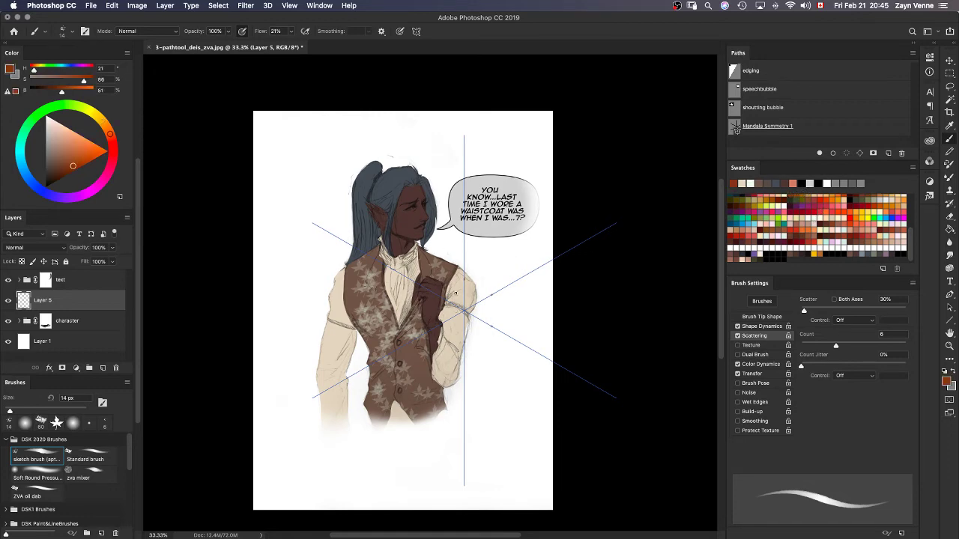
pyautogui.moveTo(455, 293); pyautogui.dragTo(439, 295)
pyautogui.moveTo(456, 292)
pyautogui.mouseDown()
pyautogui.moveTo(443, 262)
pyautogui.moveTo(434, 271)
pyautogui.moveTo(443, 233)
pyautogui.mouseUp()
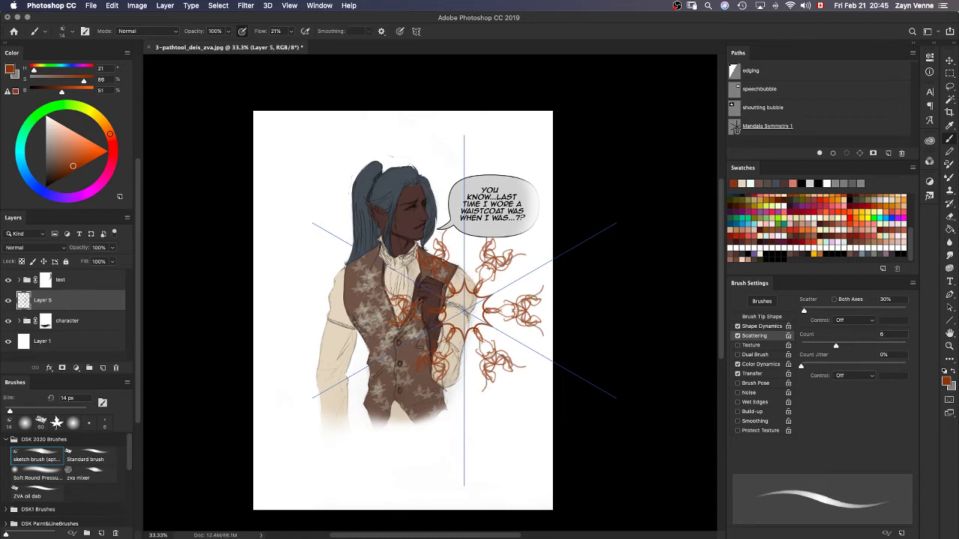
pyautogui.moveTo(458, 276)
pyautogui.mouseDown()
pyautogui.moveTo(464, 252)
pyautogui.moveTo(461, 267)
pyautogui.moveTo(460, 224)
pyautogui.moveTo(477, 251)
pyautogui.mouseUp()
pyautogui.moveTo(409, 281)
pyautogui.mouseDown()
pyautogui.moveTo(386, 263)
pyautogui.moveTo(303, 244)
pyautogui.mouseUp()
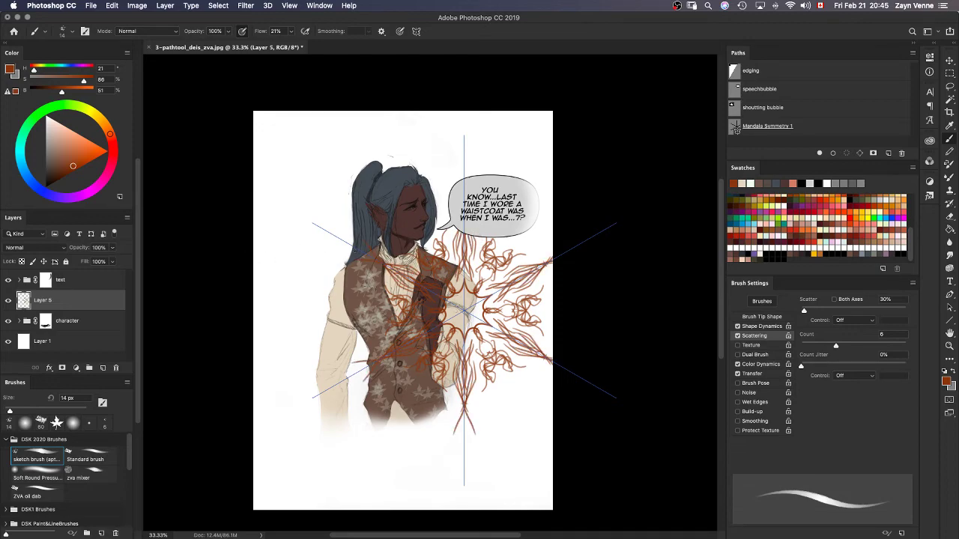
# Move the mandala layer into the character group beneath the sketch layer, and hide the symmetry guides.
pyautogui.click(21, 321)
pyautogui.moveTo(27, 303); pyautogui.dragTo(33, 346)
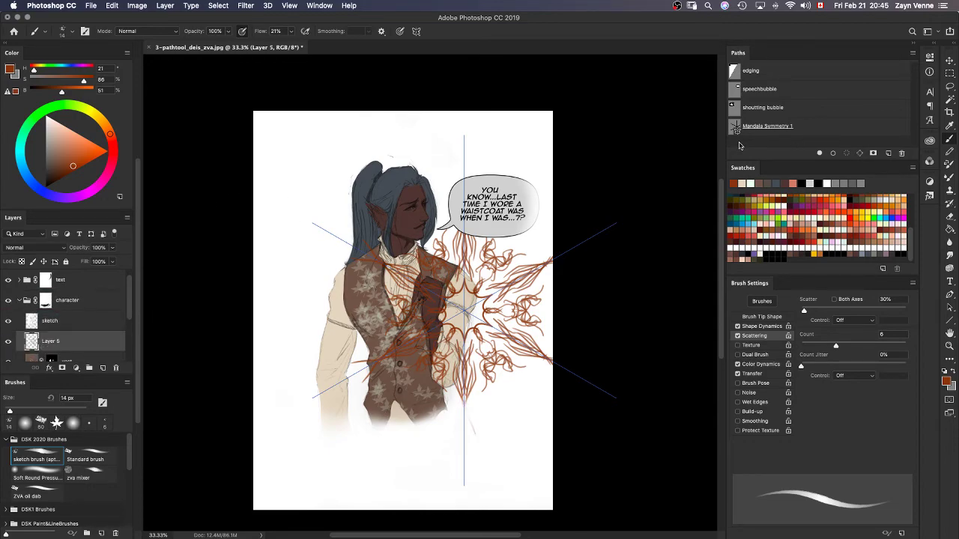
pyautogui.click(416, 31)
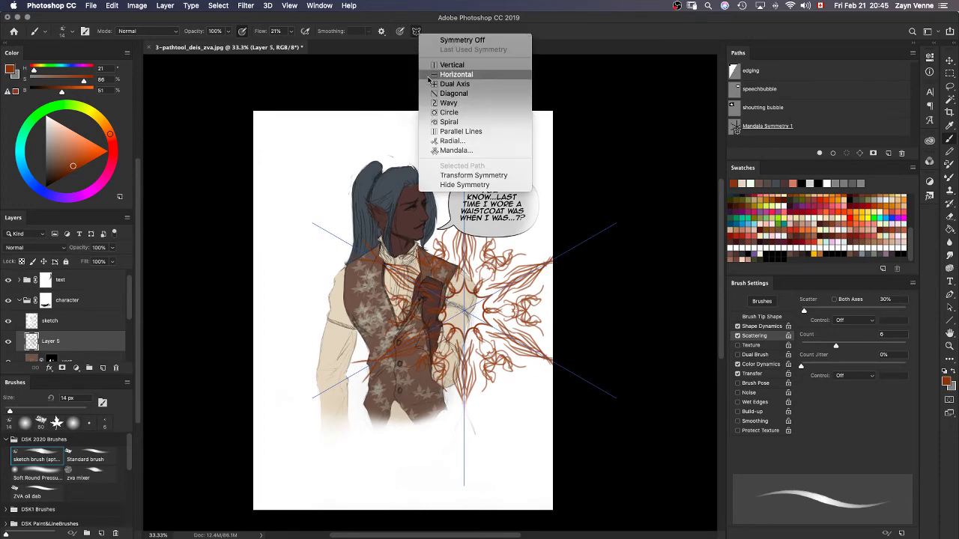
pyautogui.click(443, 185)
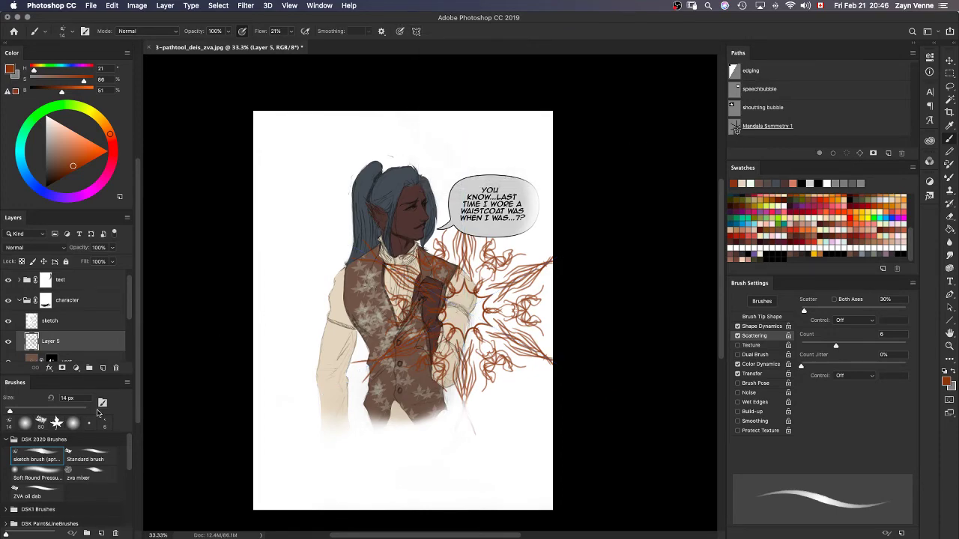
# Place the mandala layer between the vest and Layer 4, and mask it with the shirt shape from Layer 4's mask.
pyautogui.moveTo(130, 313); pyautogui.dragTo(131, 325)
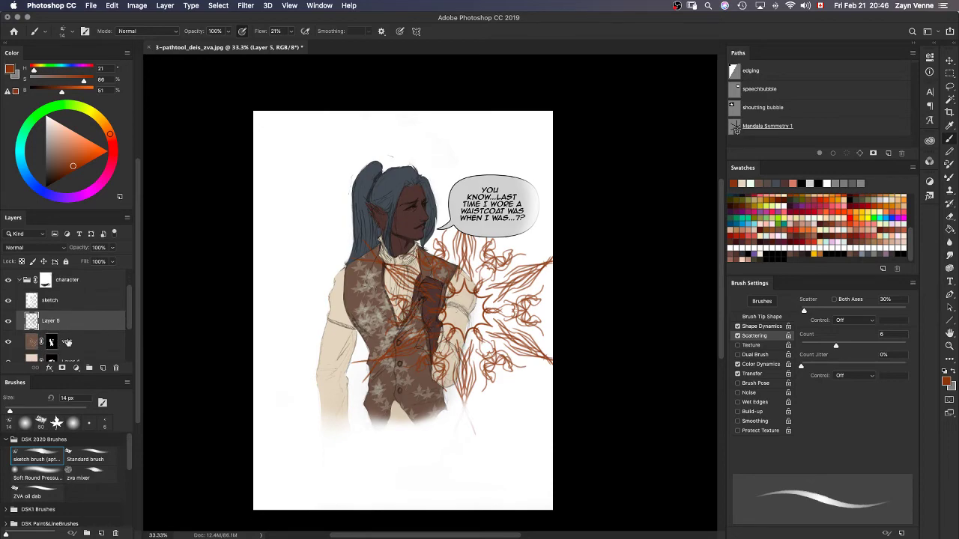
pyautogui.moveTo(128, 323); pyautogui.dragTo(131, 334)
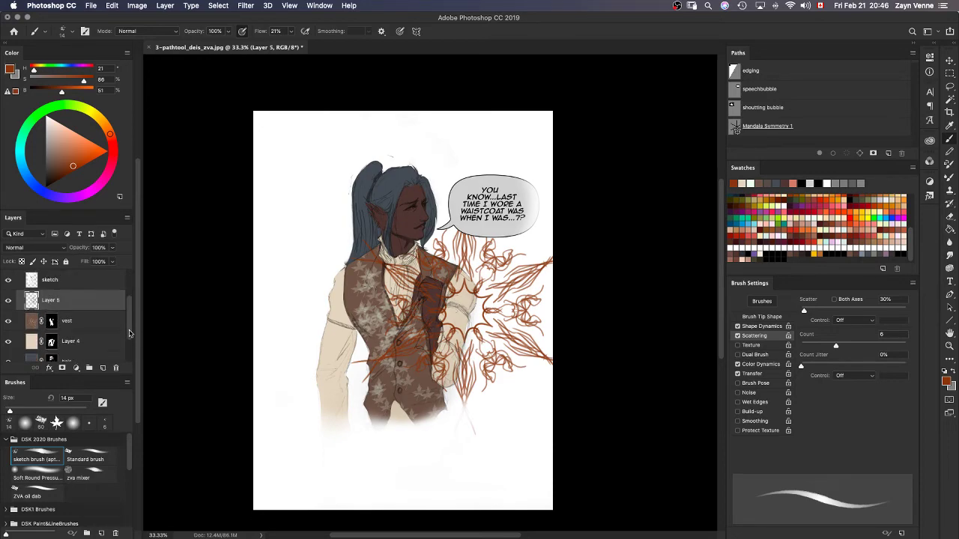
pyautogui.keyDown('super'); pyautogui.click(50, 343); pyautogui.keyUp('super')
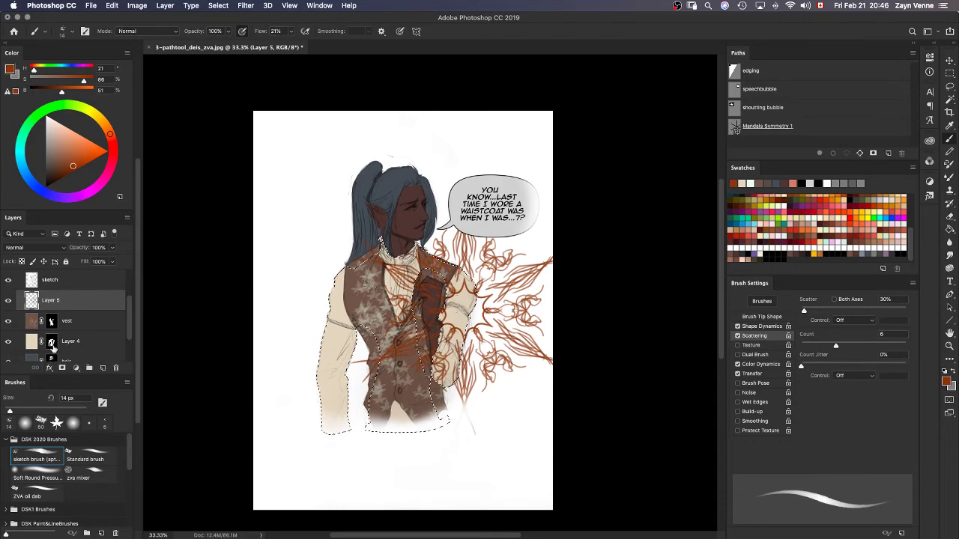
pyautogui.moveTo(85, 308); pyautogui.dragTo(63, 345)
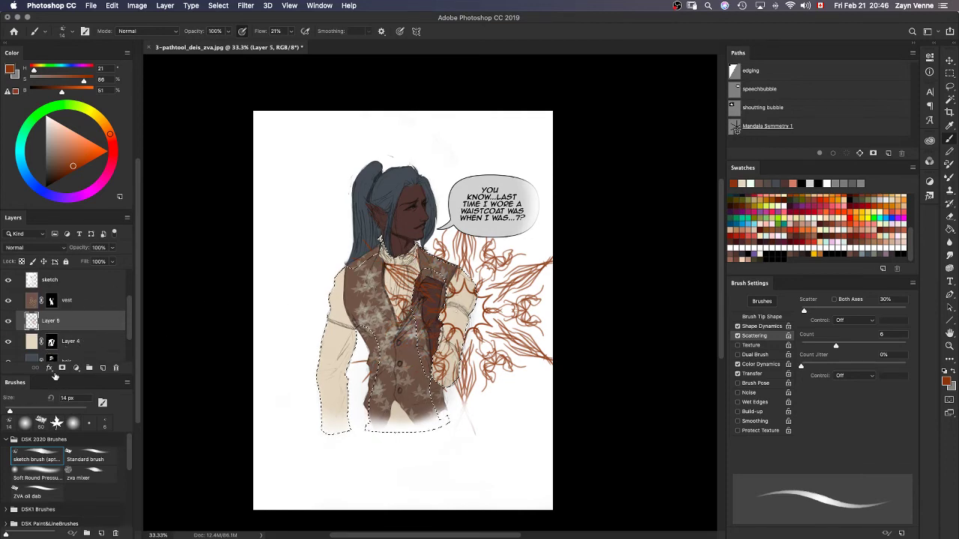
pyautogui.click(62, 369)
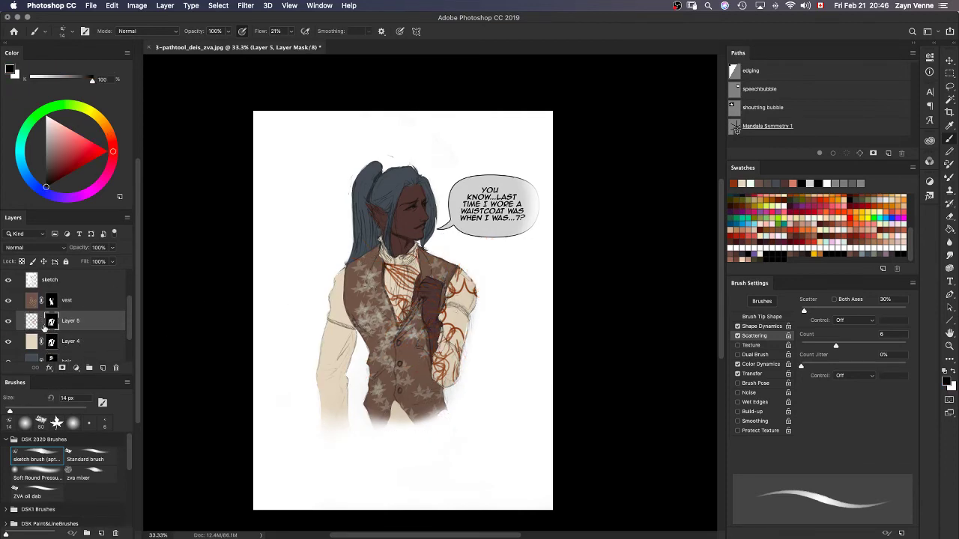
# Unlink the mandala artwork from its mask, scale it to about 36.5%, and position it over the shirt front.
pyautogui.click(32, 324)
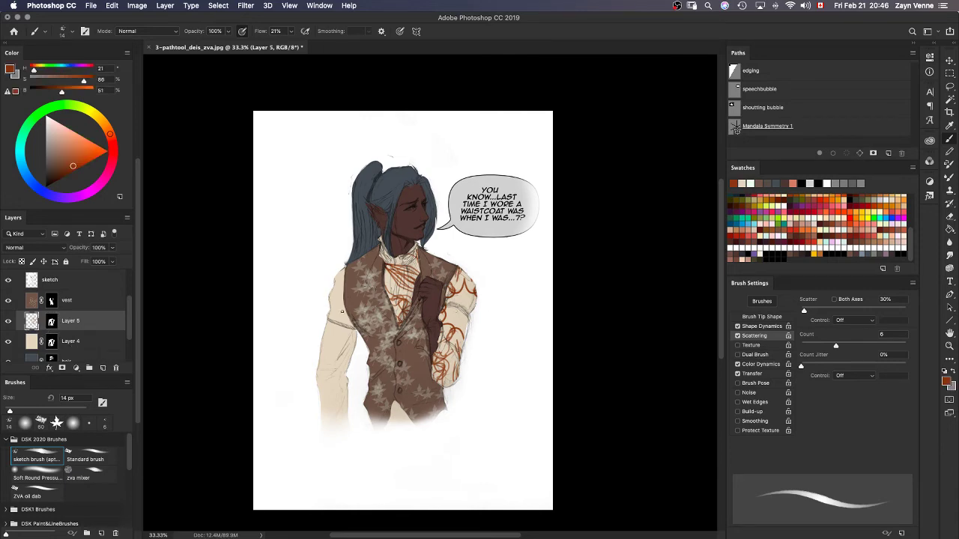
pyautogui.press('v')
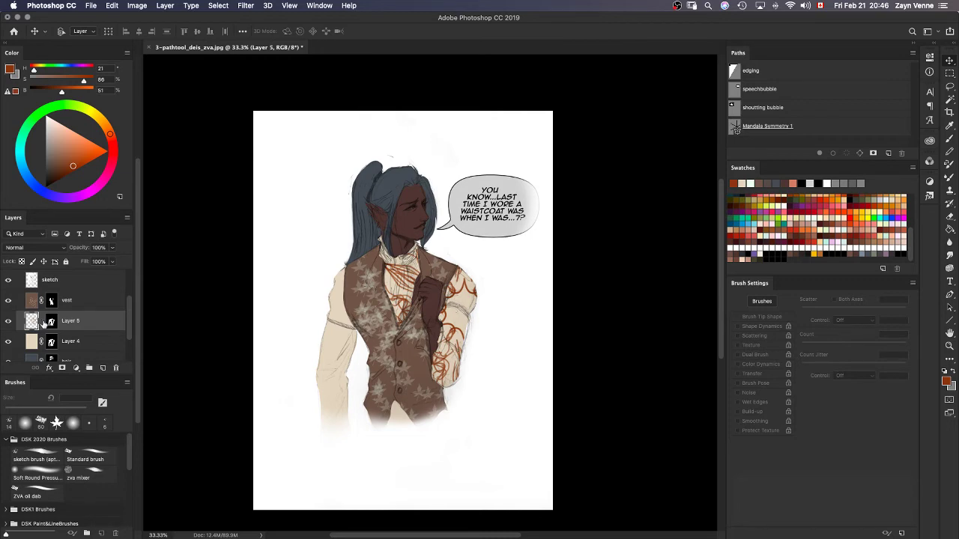
pyautogui.moveTo(431, 345); pyautogui.dragTo(311, 392)
pyautogui.hotkey('ctrl', 't')
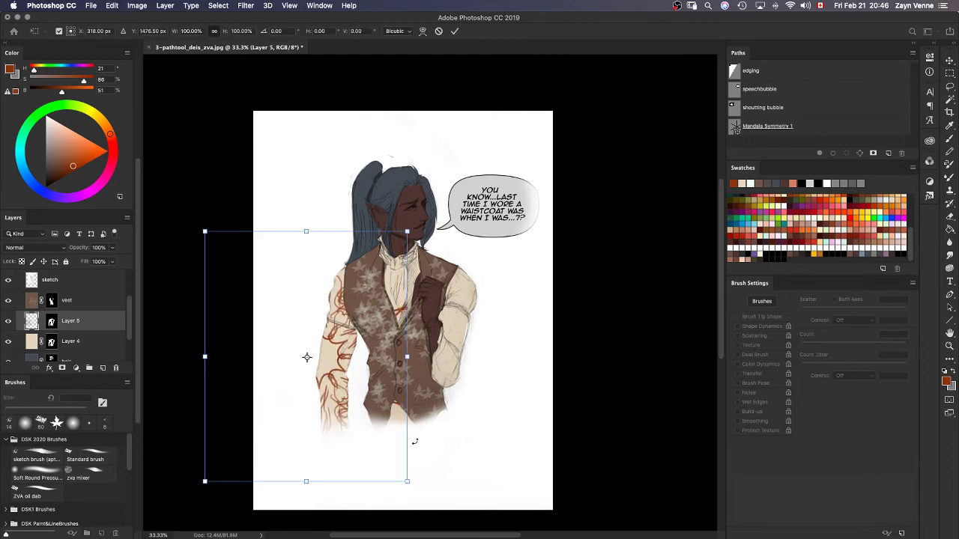
pyautogui.moveTo(406, 482); pyautogui.dragTo(327, 383)
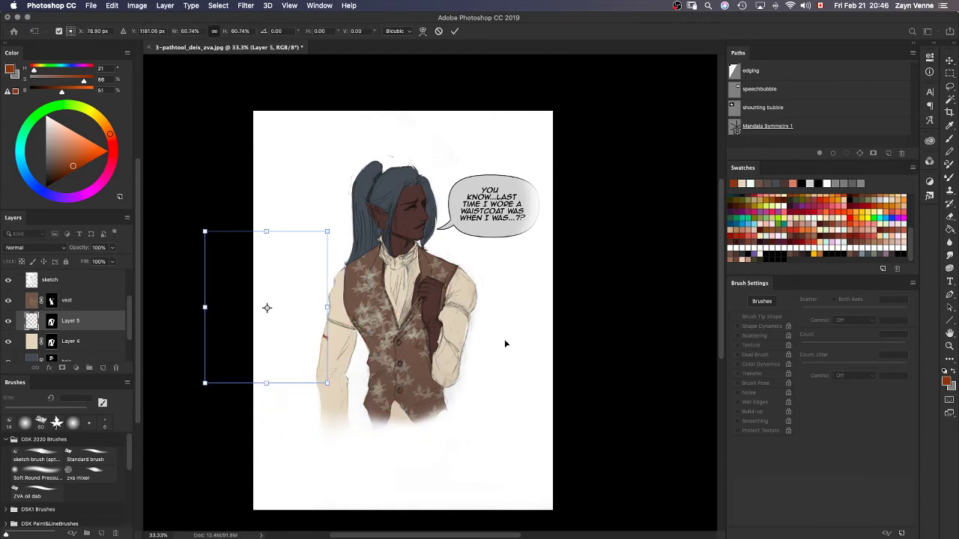
pyautogui.moveTo(505, 340); pyautogui.dragTo(410, 319)
pyautogui.moveTo(453, 374); pyautogui.dragTo(408, 312)
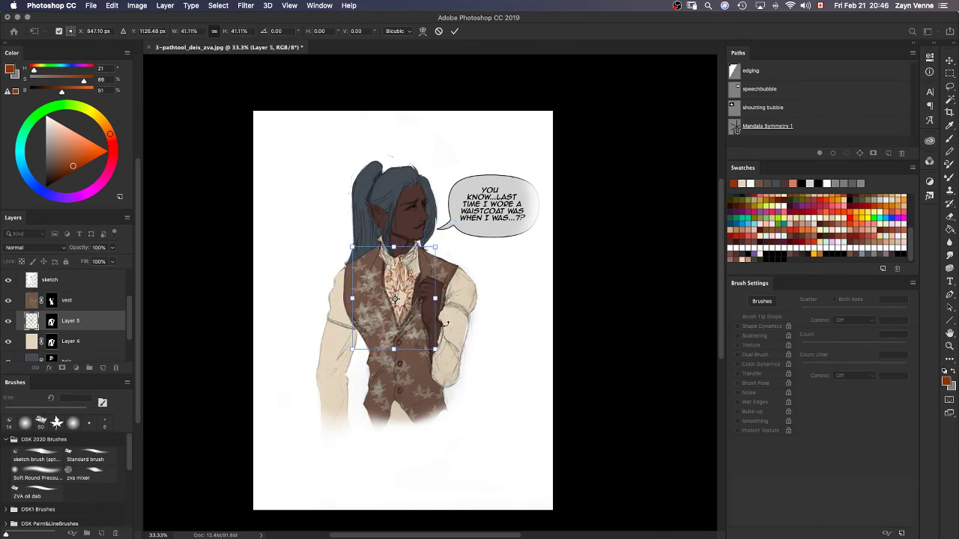
pyautogui.moveTo(432, 348); pyautogui.dragTo(408, 319)
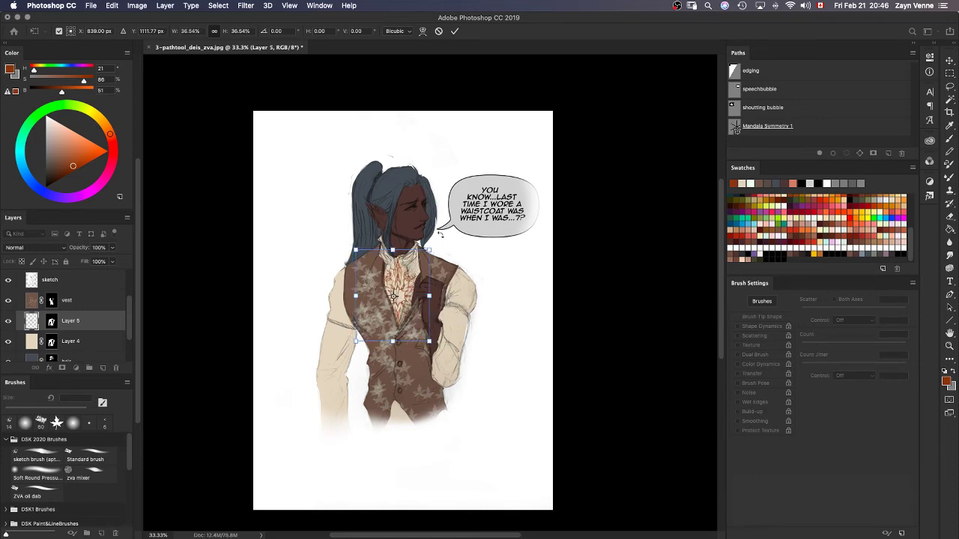
pyautogui.press('Return')
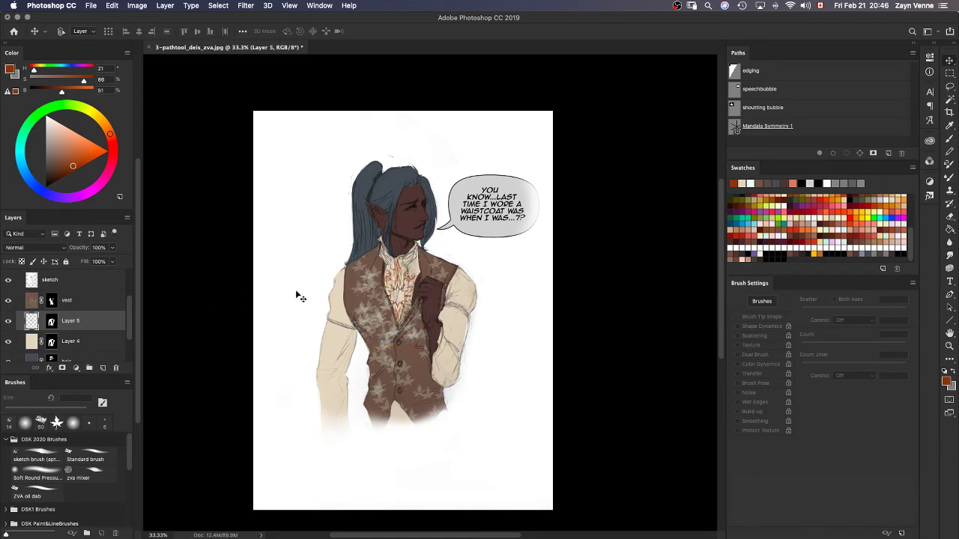
# Lasso the area around the central shirt ruffle and fill it with black on the mandala layer's mask to trim the pattern.
pyautogui.click(51, 321)
pyautogui.press('l')
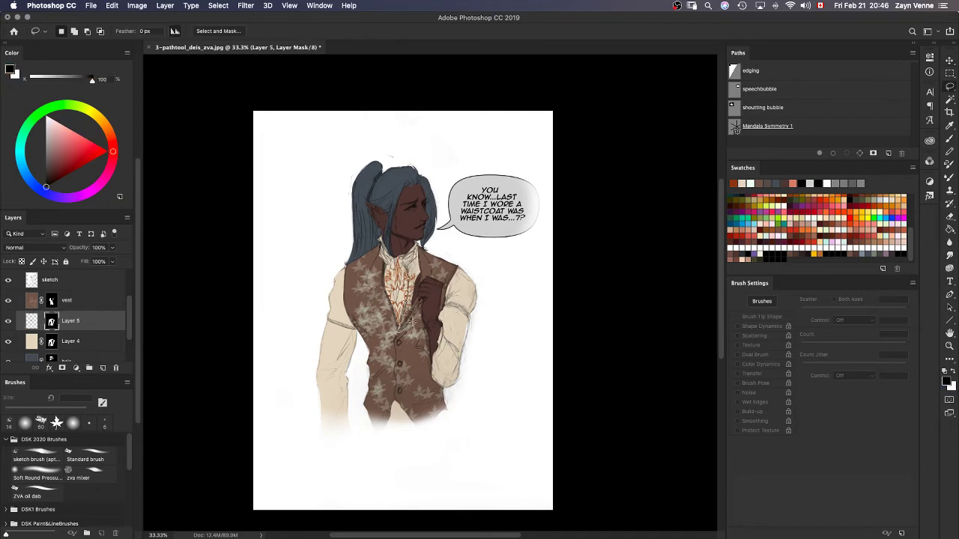
pyautogui.moveTo(411, 321)
pyautogui.mouseDown()
pyautogui.moveTo(429, 295)
pyautogui.moveTo(390, 268)
pyautogui.mouseUp()
pyautogui.moveTo(388, 306)
pyautogui.mouseDown()
pyautogui.moveTo(371, 253)
pyautogui.moveTo(387, 279)
pyautogui.mouseUp()
pyautogui.press('g')
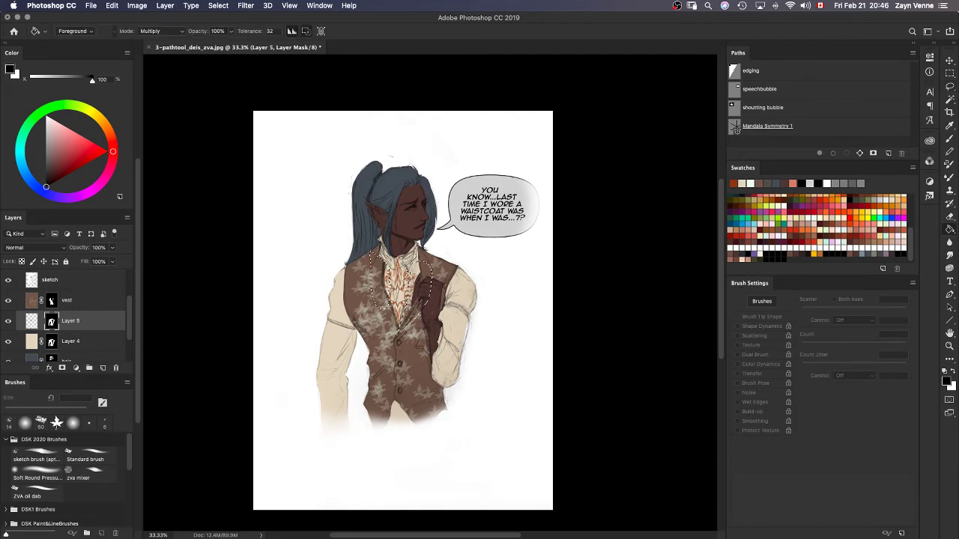
pyautogui.click(413, 283)
pyautogui.hotkey('ctrl', 'd')
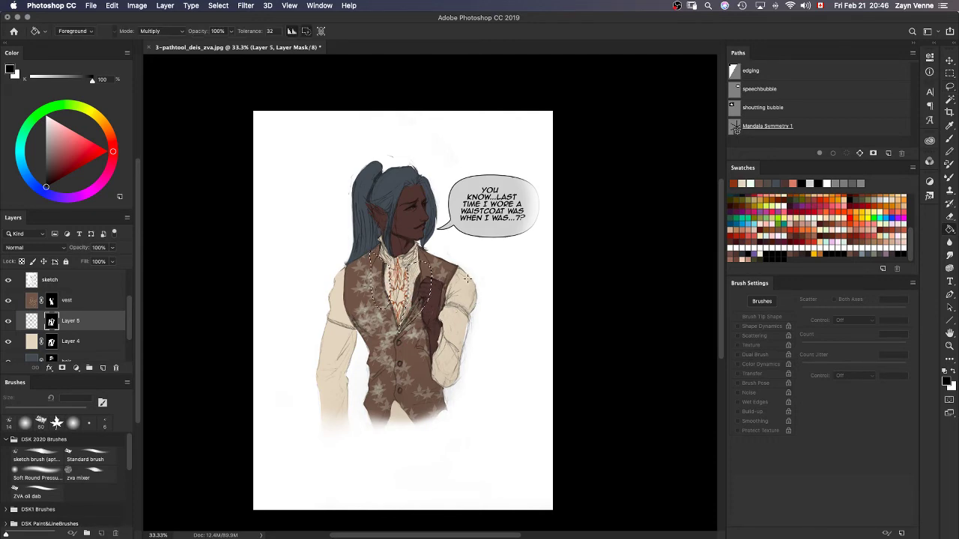
pyautogui.press('l')
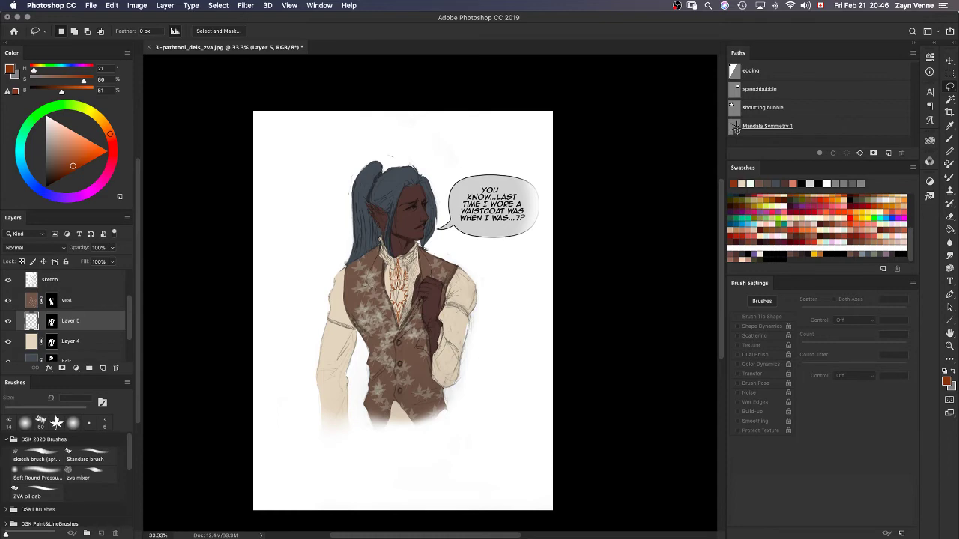
pyautogui.press('v')
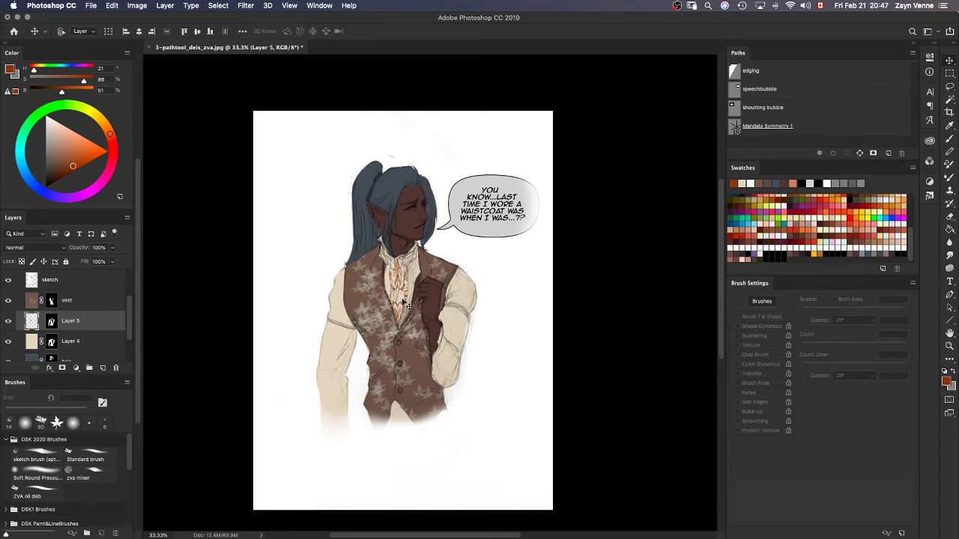
# Nudge the mandala artwork slightly upward so it sits higher on the shirt front.
pyautogui.moveTo(402, 292)
pyautogui.mouseDown()
pyautogui.moveTo(403, 307)
pyautogui.moveTo(404, 289)
pyautogui.mouseUp()
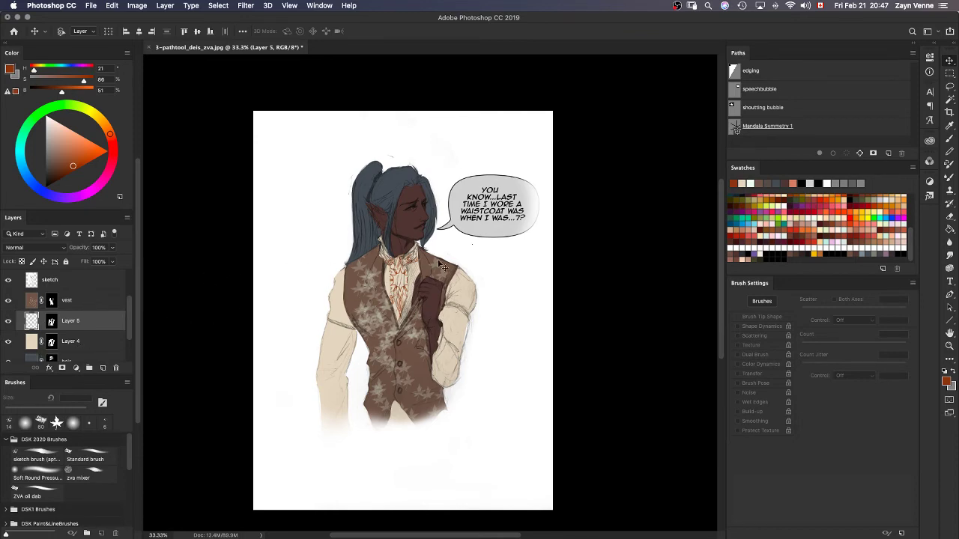
pyautogui.press('m')
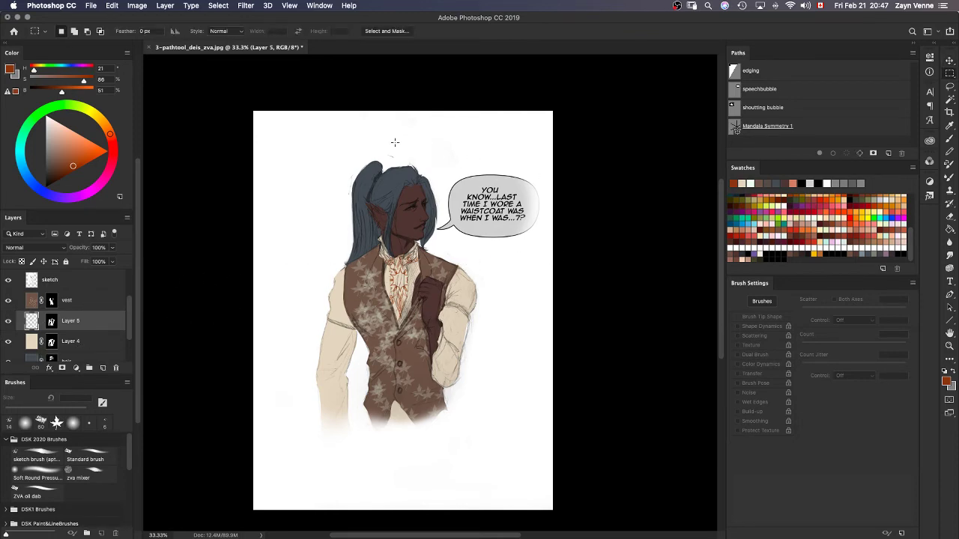
# Open Clip Studio Paint and create a new 4000 × 4000 px illustration at 200 dpi with a white paper colour.
pyautogui.moveTo(402, 533)
pyautogui.moveTo(328, 524)
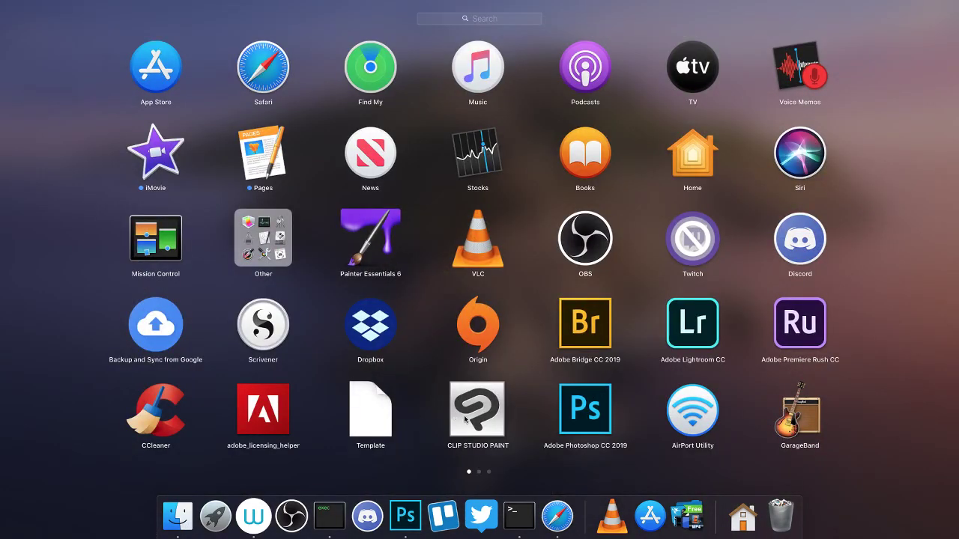
pyautogui.click(466, 419)
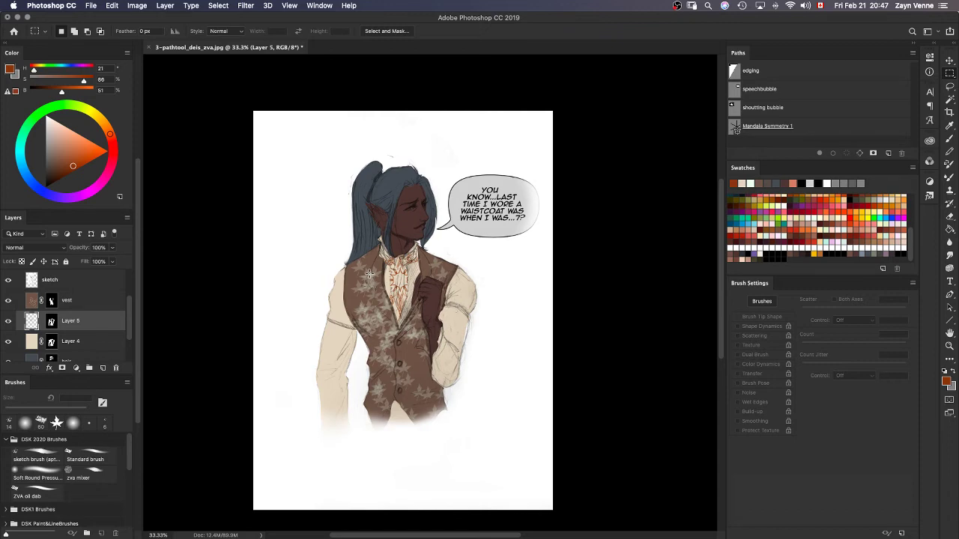
pyautogui.moveTo(464, 536)
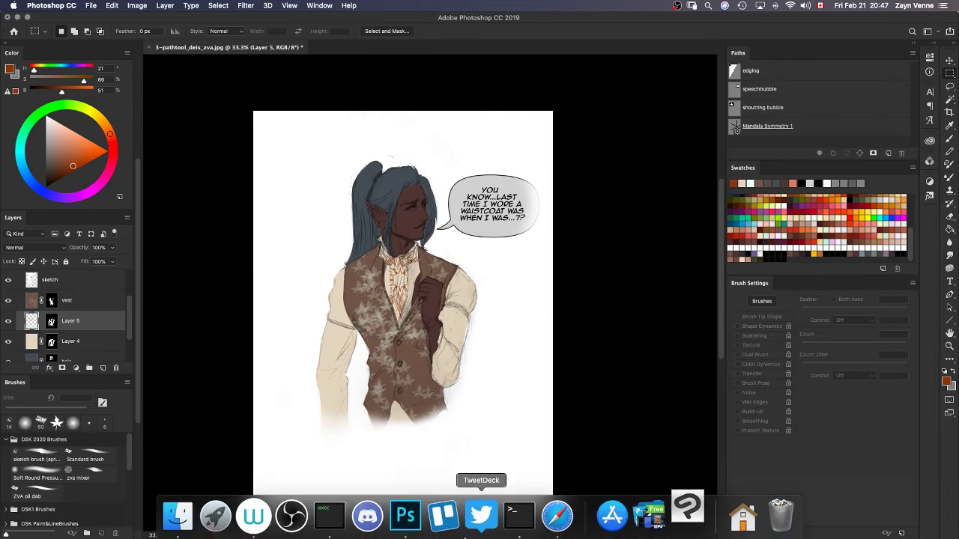
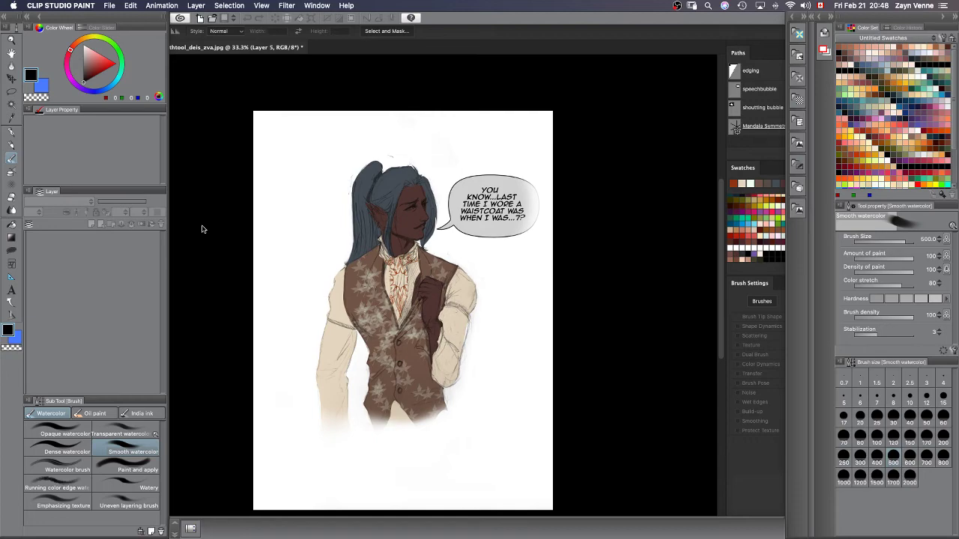
pyautogui.press('super+n')
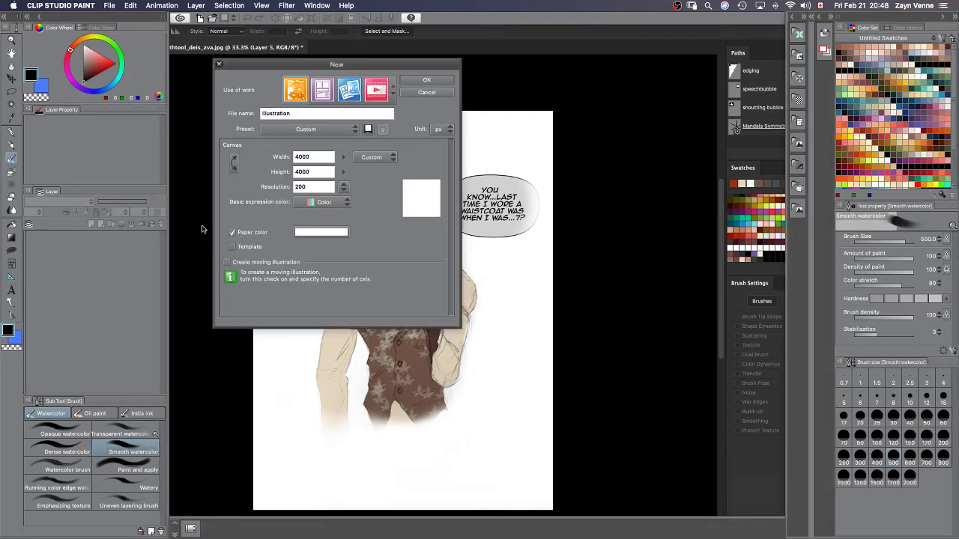
pyautogui.click(435, 79)
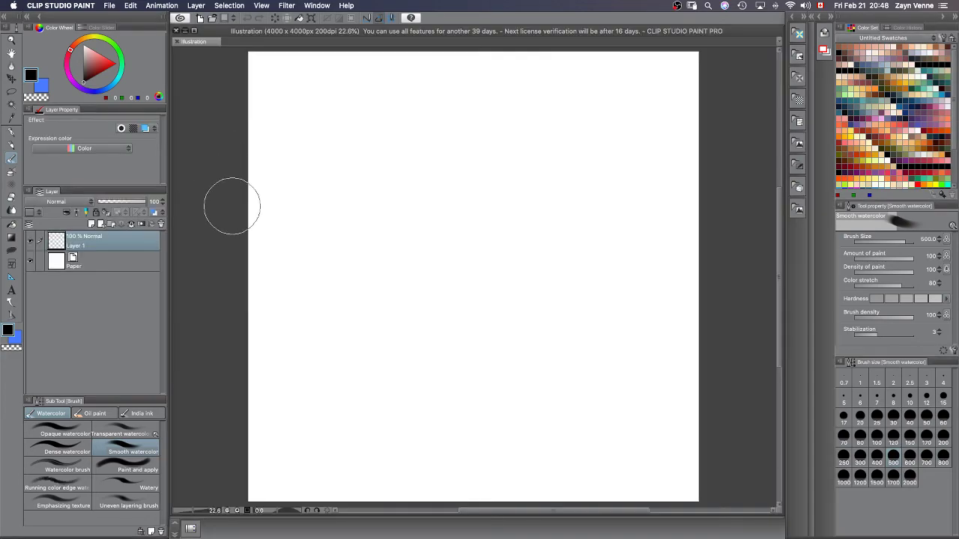
# Try filling Layer 1 with mid-grey (RGB 123, 123, 123), and undo the fill.
pyautogui.press('g')
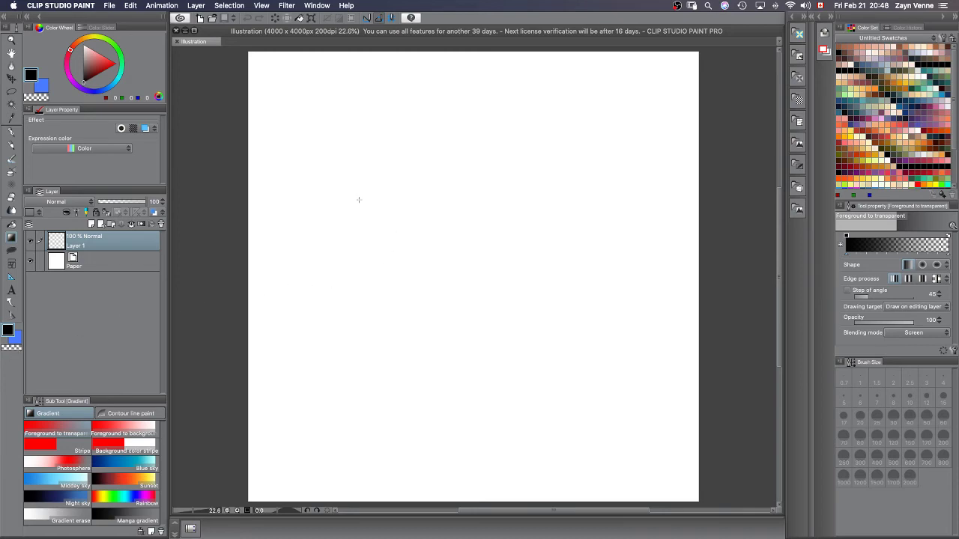
pyautogui.click(83, 65)
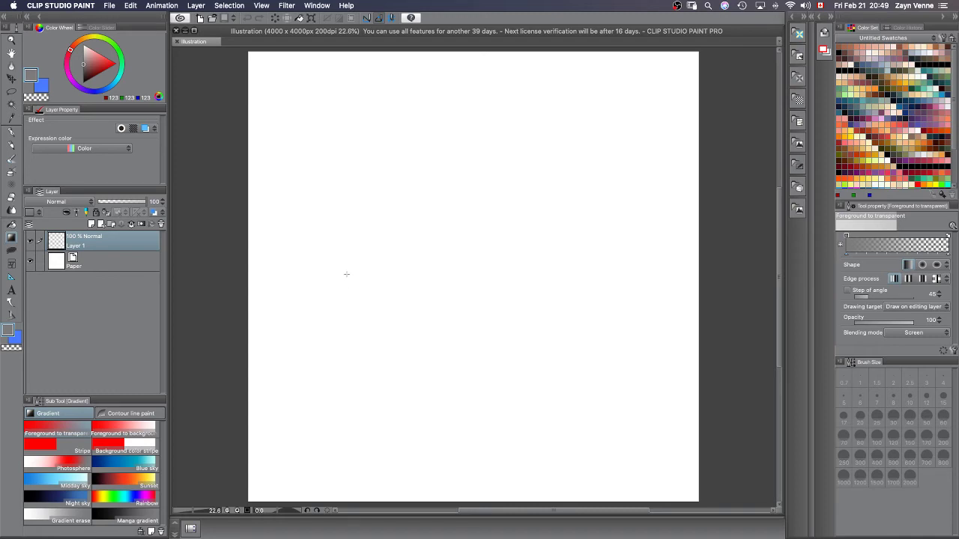
pyautogui.press('g')
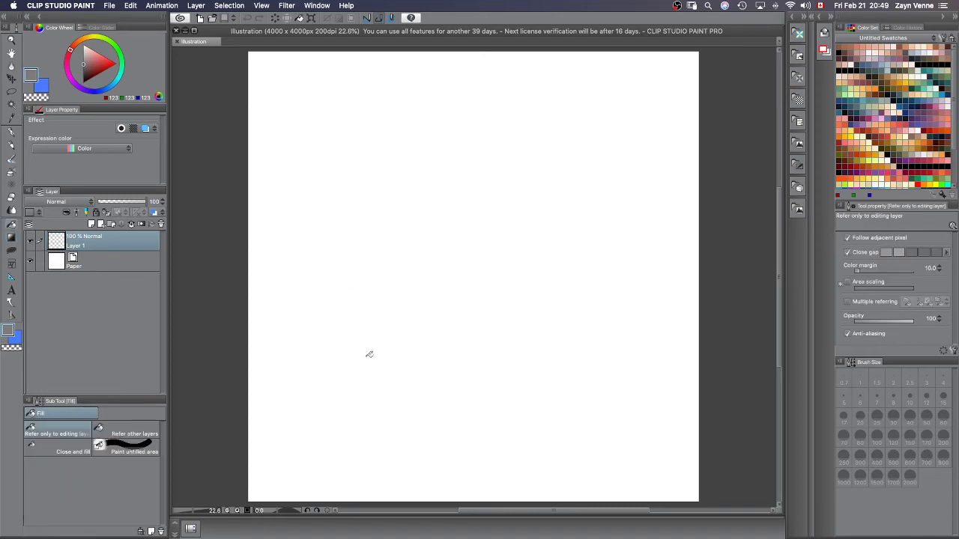
pyautogui.click(380, 330)
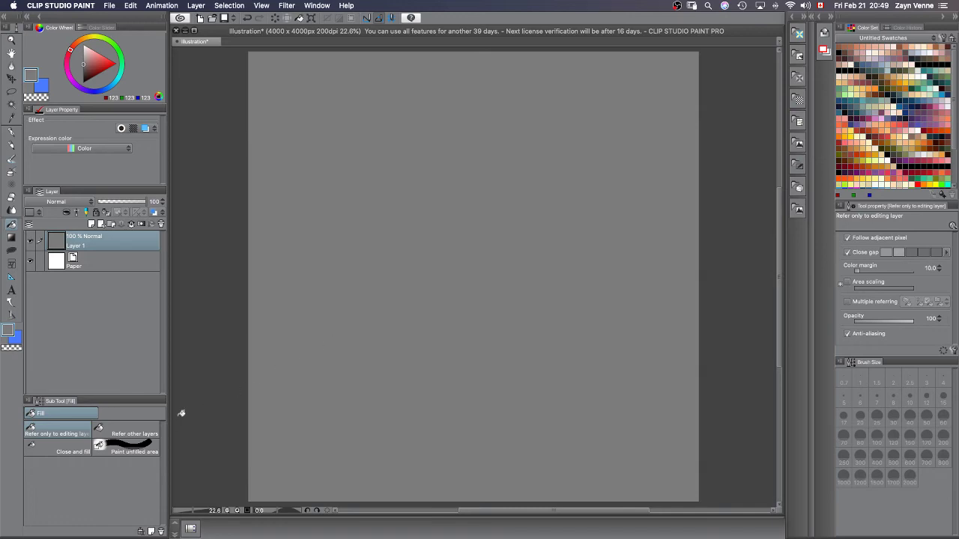
pyautogui.press('super+z')
# Change the Paper layer's colour to neutral grey 858585 and make Layer 1 the active layer again.
pyautogui.click(64, 267)
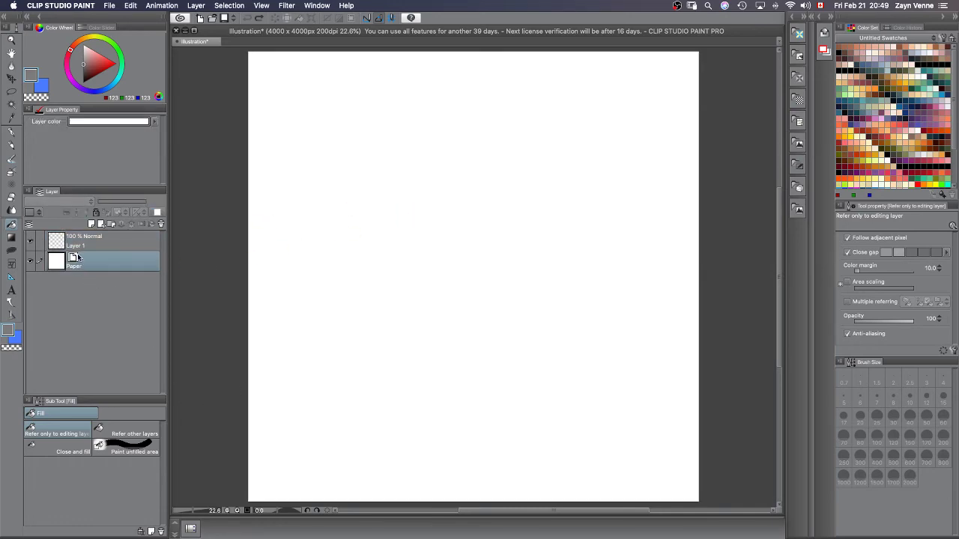
pyautogui.doubleClick(72, 260)
pyautogui.moveTo(231, 280); pyautogui.dragTo(199, 288)
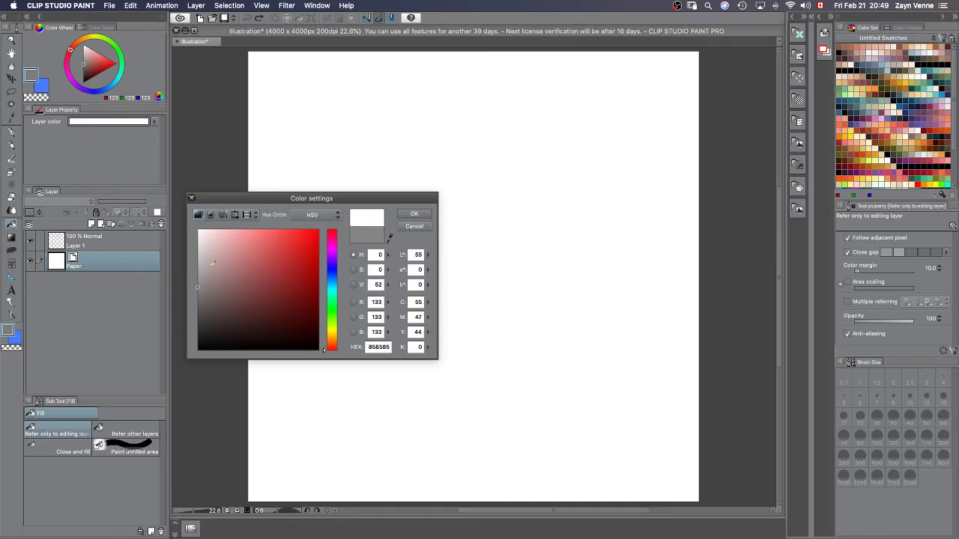
pyautogui.click(415, 215)
pyautogui.click(94, 247)
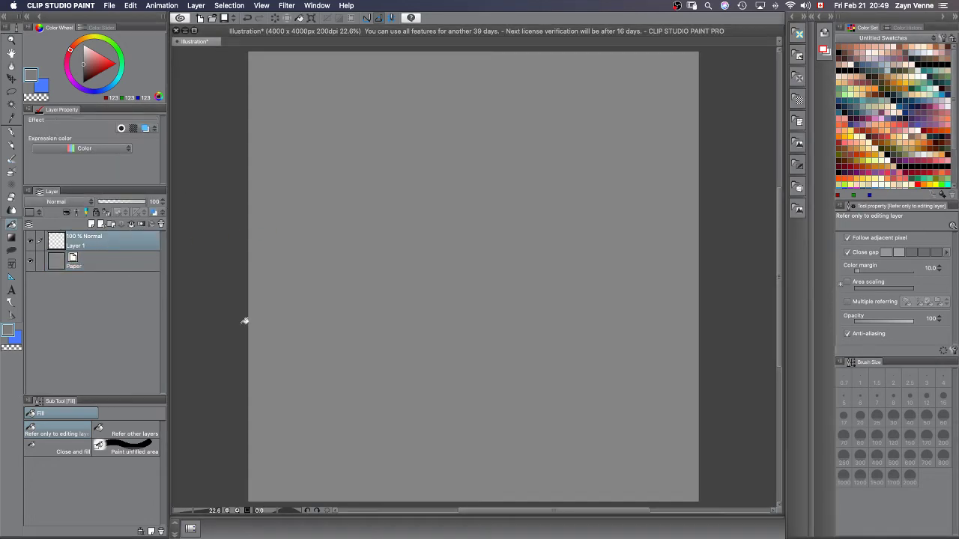
# Try building a perspective ruler on Layer 1 with a vanishing point right of the canvas centre, and undo it.
pyautogui.press('p')
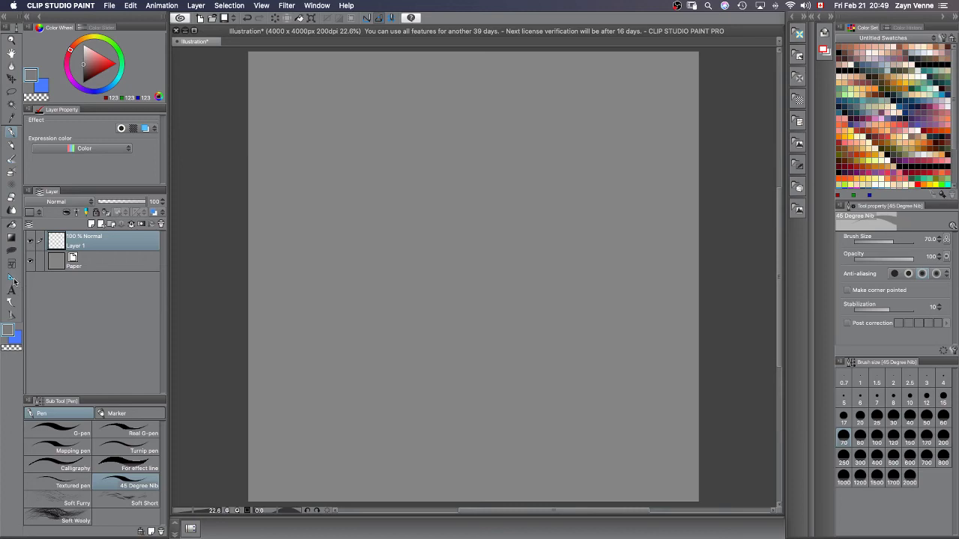
pyautogui.click(11, 279)
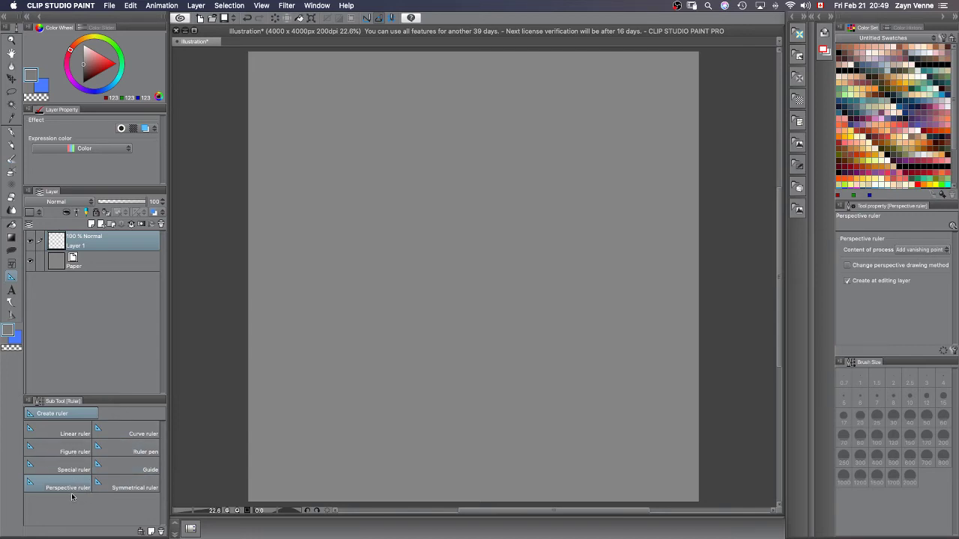
pyautogui.moveTo(608, 273)
pyautogui.mouseDown()
pyautogui.moveTo(449, 248)
pyautogui.moveTo(414, 293)
pyautogui.mouseUp()
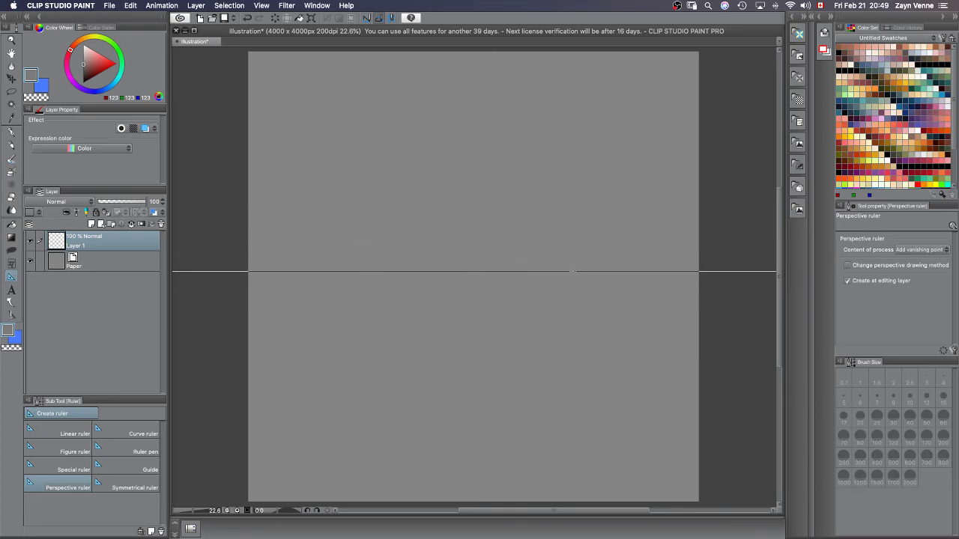
pyautogui.moveTo(548, 271); pyautogui.dragTo(494, 239)
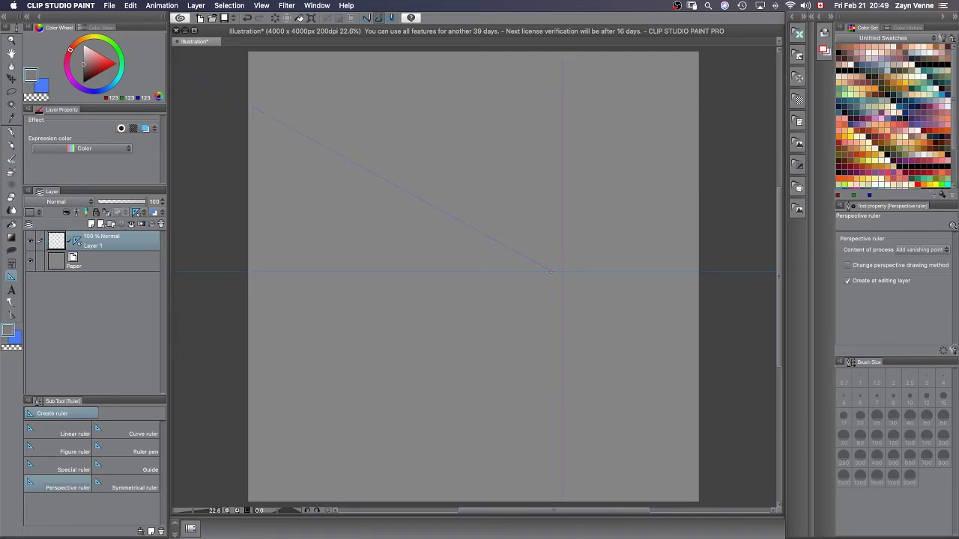
pyautogui.moveTo(288, 413); pyautogui.dragTo(292, 412)
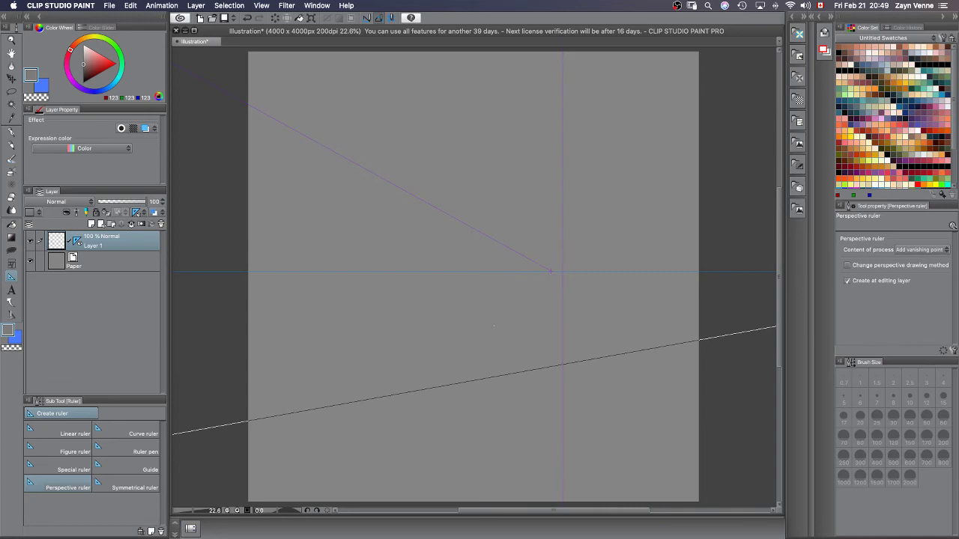
pyautogui.press('super+z')
pyautogui.moveTo(414, 388); pyautogui.dragTo(494, 320)
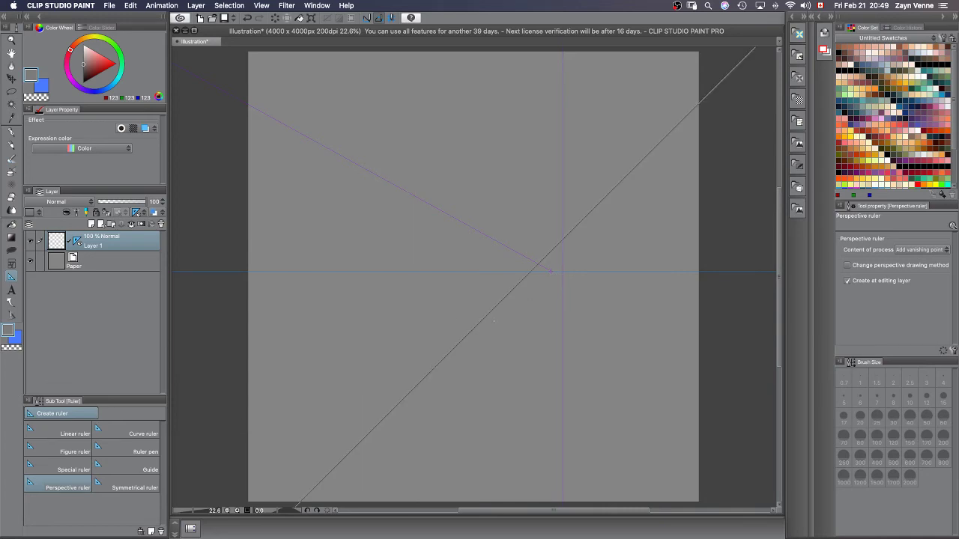
pyautogui.moveTo(563, 262); pyautogui.dragTo(560, 265)
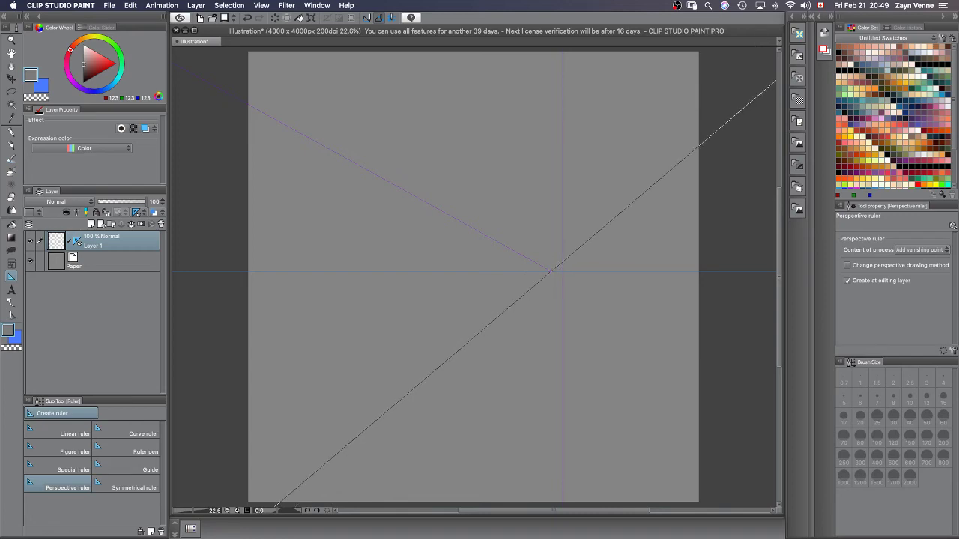
pyautogui.click(505, 303)
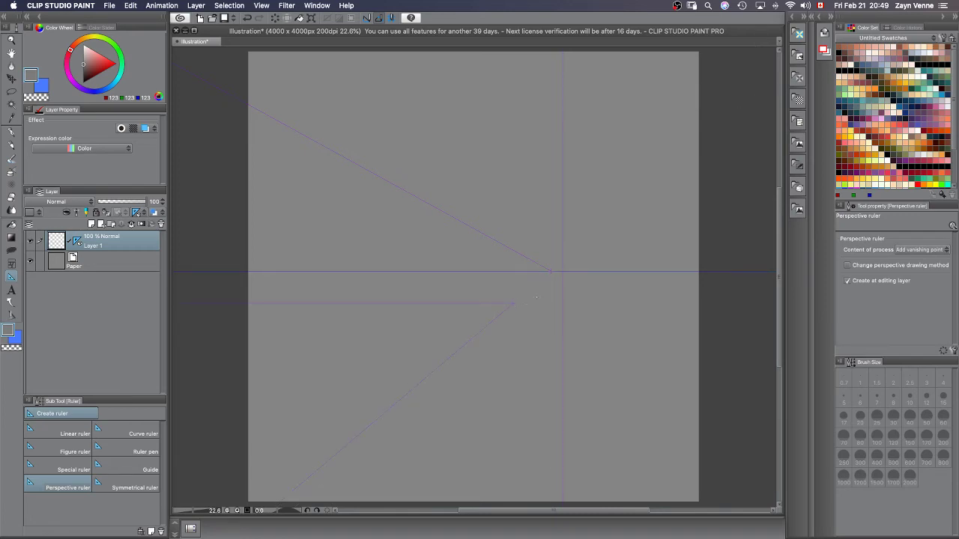
pyautogui.press('super+z')
pyautogui.press('super+z')
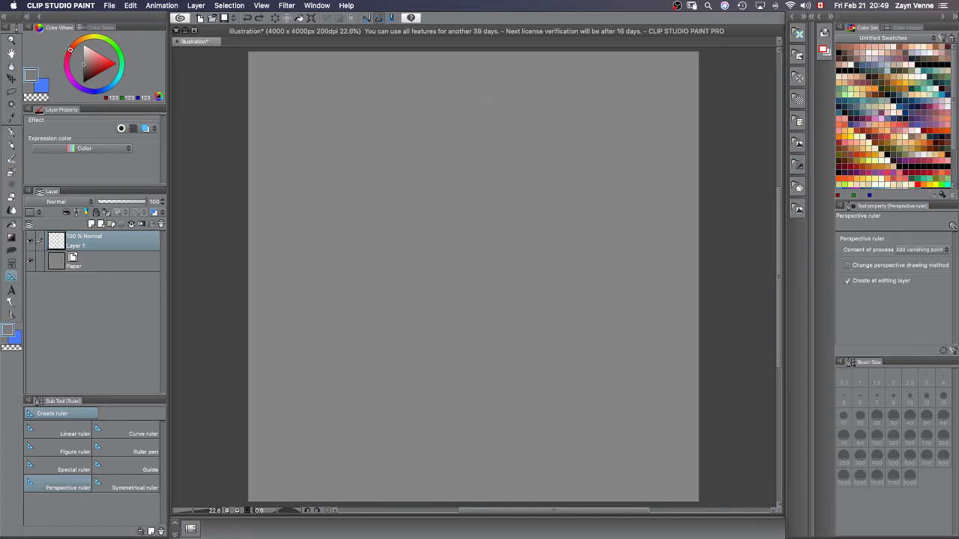
# Try a perspective ruler with its vanishing point near the canvas centre and extra guide lines, and undo it all.
pyautogui.moveTo(239, 278); pyautogui.dragTo(461, 283)
pyautogui.moveTo(307, 194); pyautogui.dragTo(262, 171)
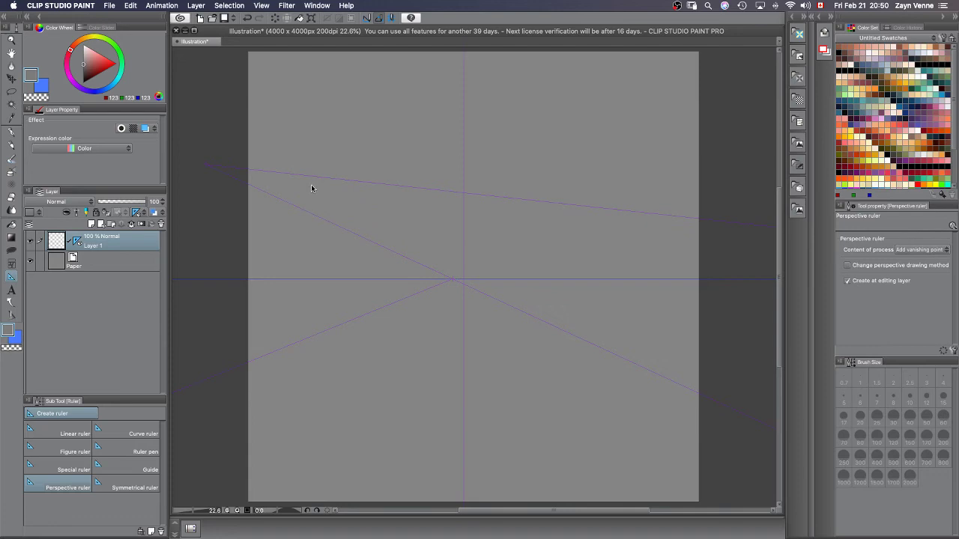
pyautogui.press('super+z')
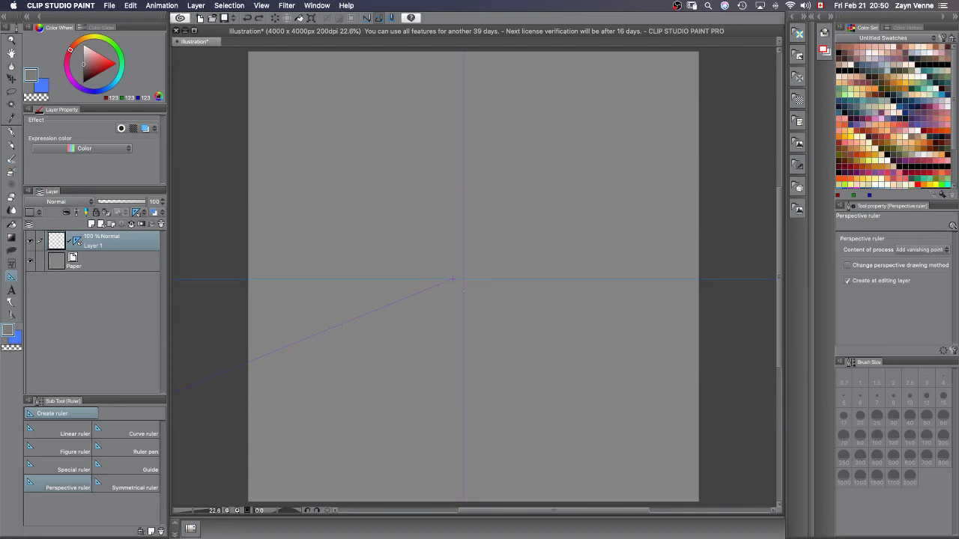
pyautogui.moveTo(452, 280)
pyautogui.mouseDown()
pyautogui.moveTo(329, 195)
pyautogui.moveTo(314, 222)
pyautogui.moveTo(213, 187)
pyautogui.moveTo(408, 245)
pyautogui.moveTo(453, 280)
pyautogui.mouseUp()
pyautogui.press('super+z')
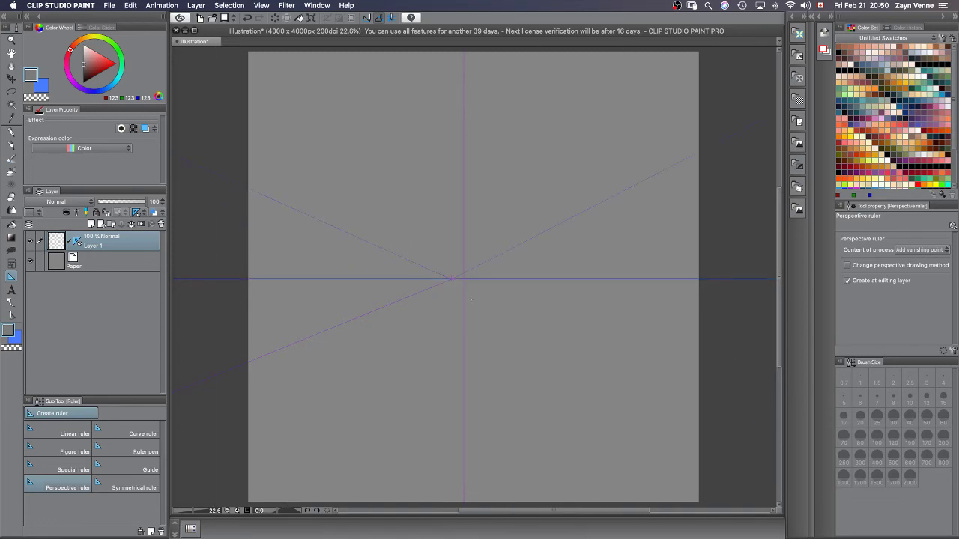
pyautogui.press('super+z')
pyautogui.press('super+z')
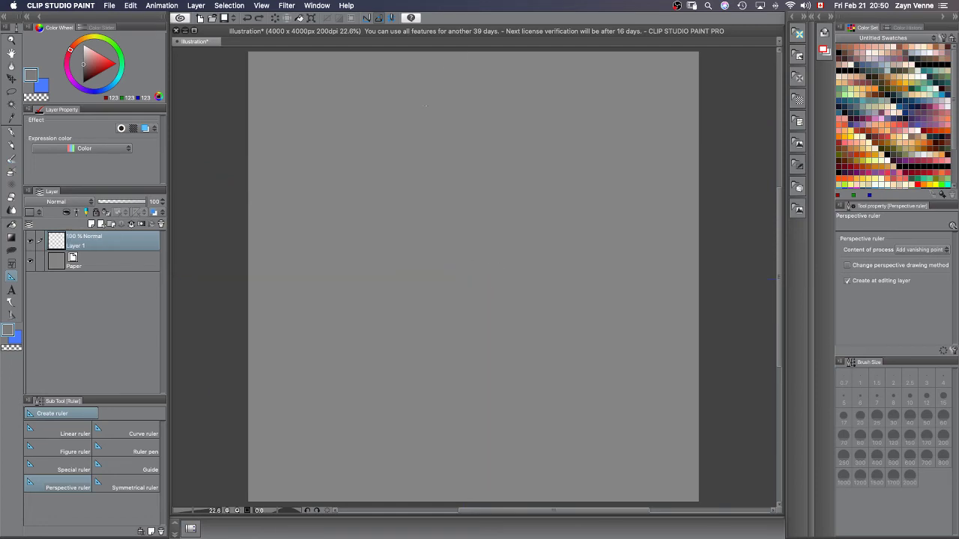
# Try placing a perspective vanishing point on a horizontal line just beyond the canvas's right edge.
pyautogui.moveTo(242, 252); pyautogui.dragTo(710, 254)
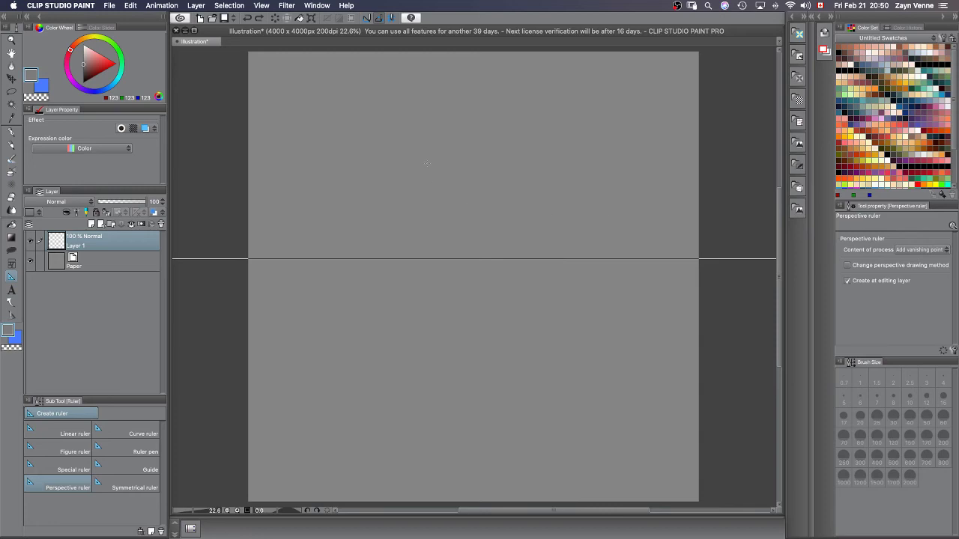
pyautogui.hscroll(-10, 463, 210)
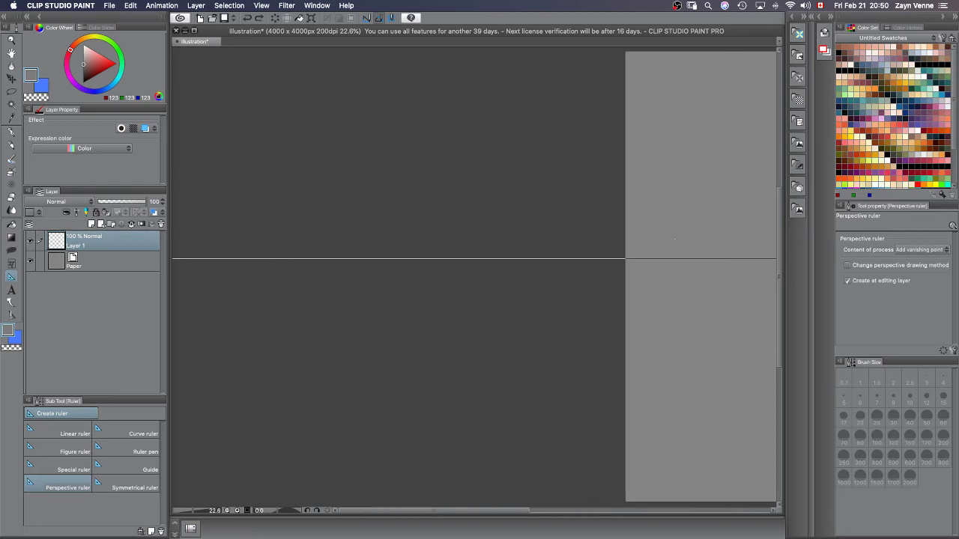
pyautogui.hscroll(5, 675, 238)
pyautogui.hscroll(7, 694, 264)
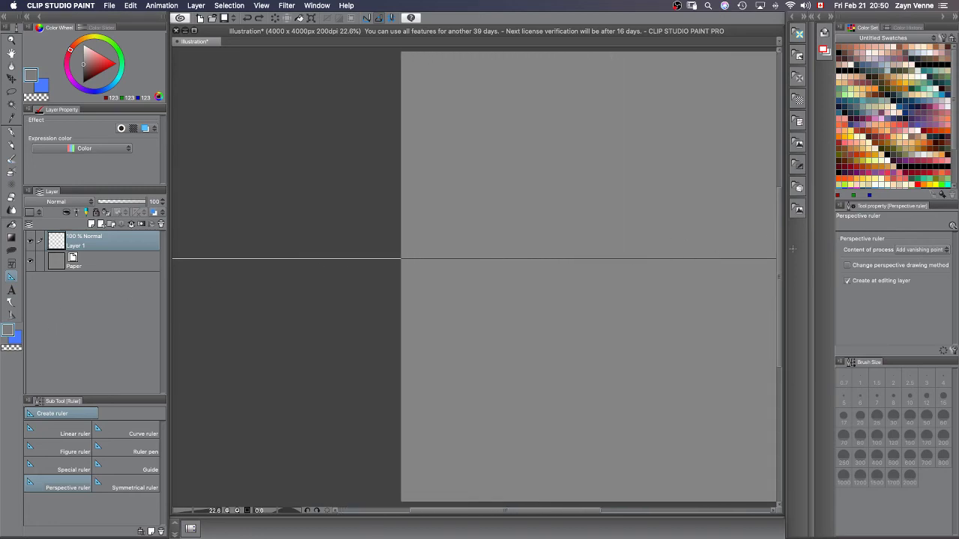
pyautogui.moveTo(694, 257); pyautogui.dragTo(694, 259)
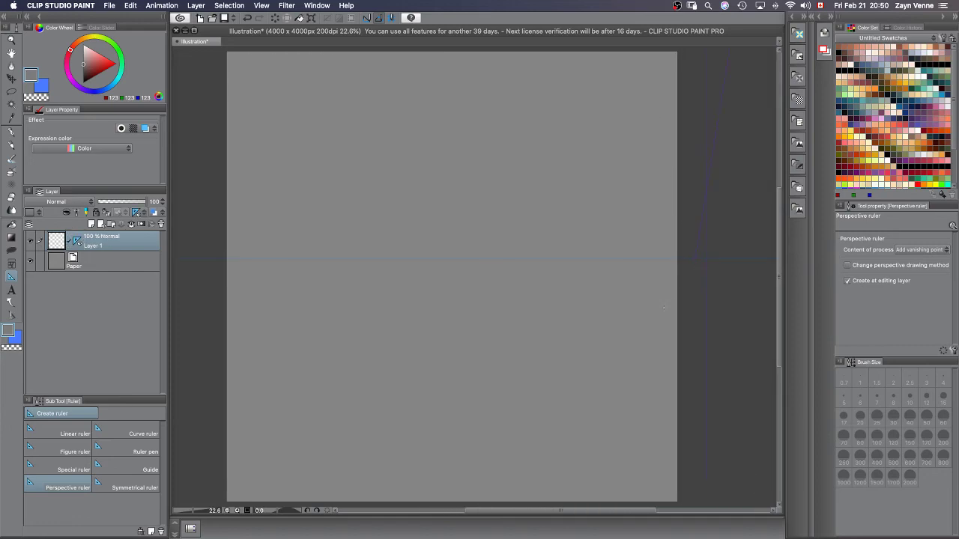
# Create a perspective ruler on Layer 1 with its vanishing point near the canvas centre on a horizontal eye level.
pyautogui.moveTo(427, 269); pyautogui.dragTo(670, 272)
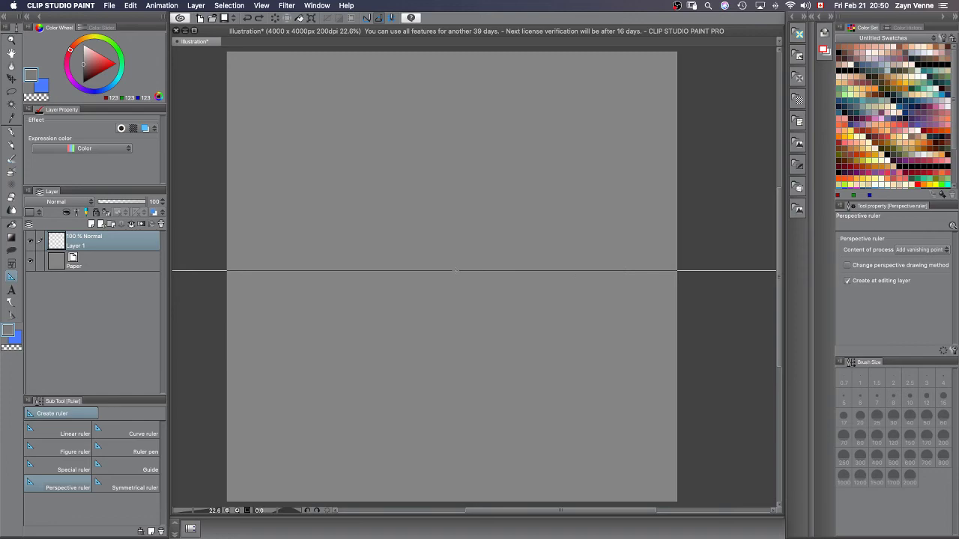
pyautogui.moveTo(455, 271); pyautogui.dragTo(458, 242)
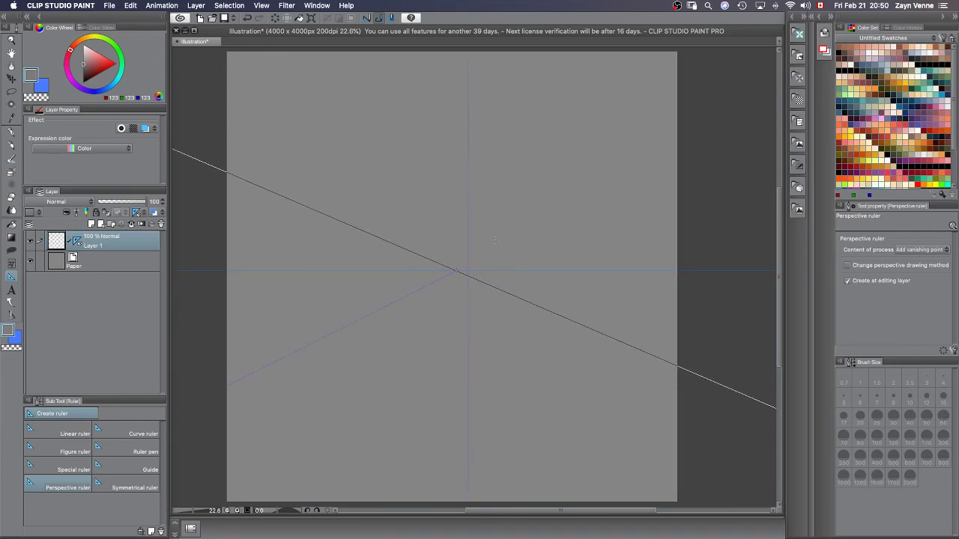
pyautogui.hscroll(10, 499, 234)
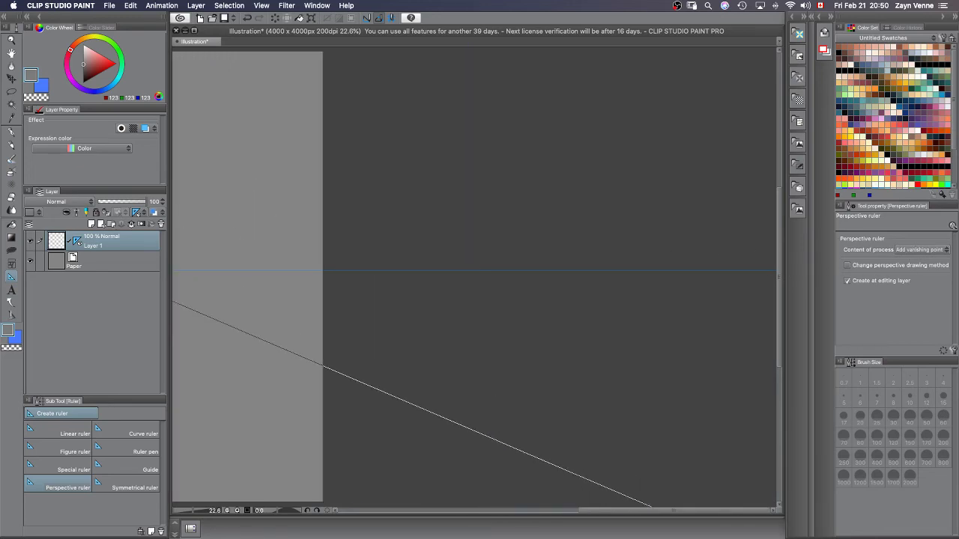
# Set the perspective ruler's process to Add guide.
pyautogui.click(925, 251)
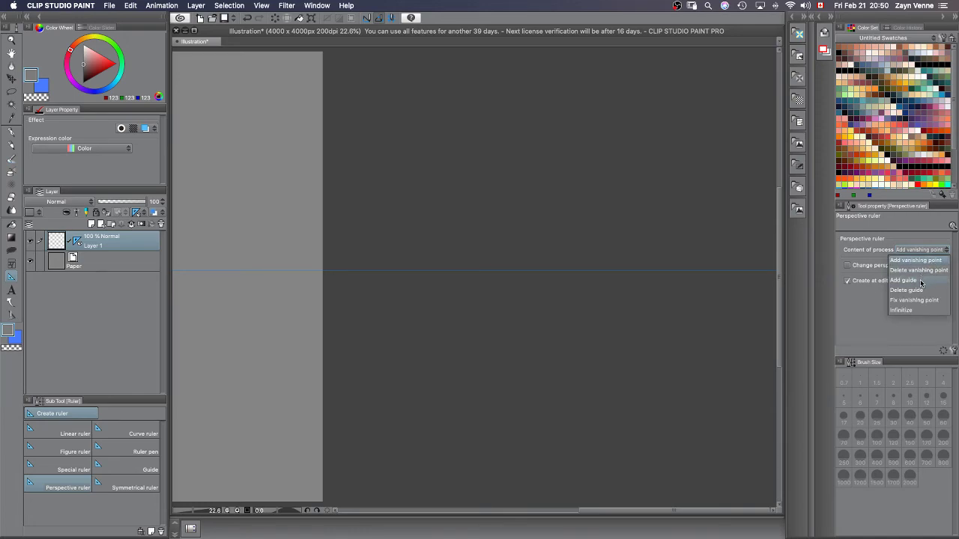
pyautogui.click(865, 303)
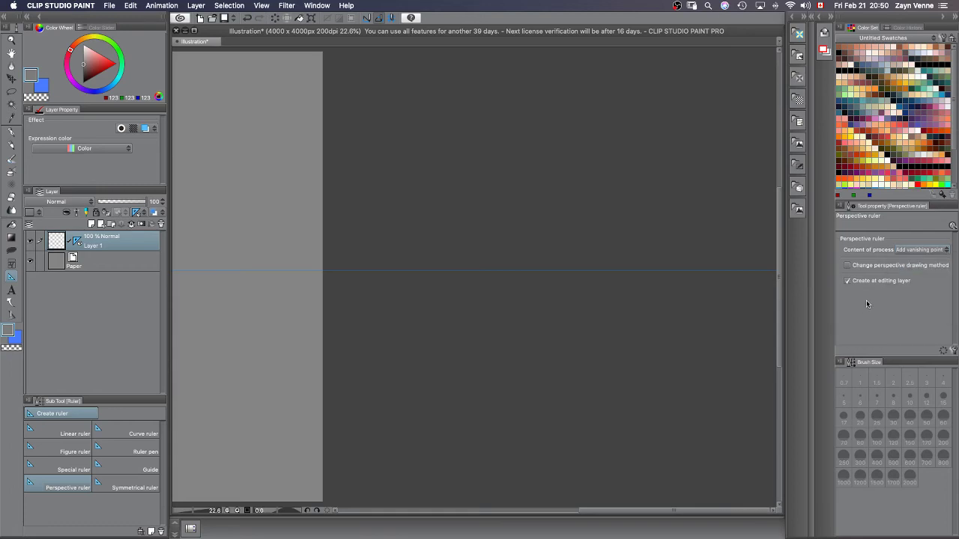
pyautogui.click(920, 250)
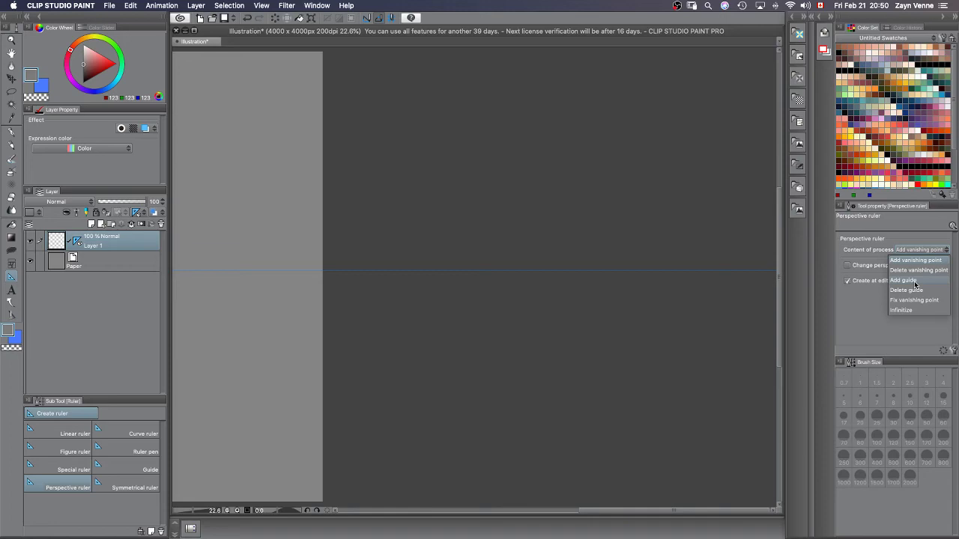
pyautogui.click(913, 282)
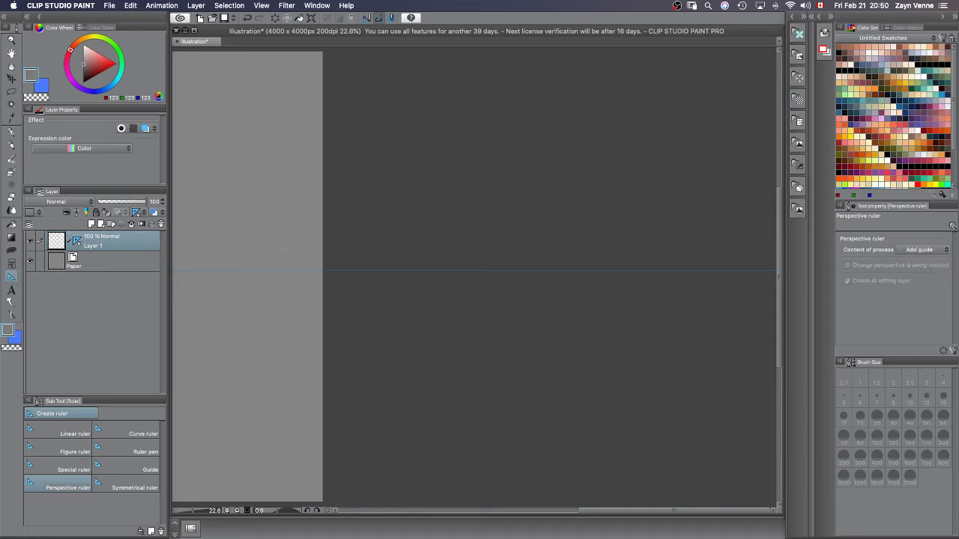
pyautogui.press('h')
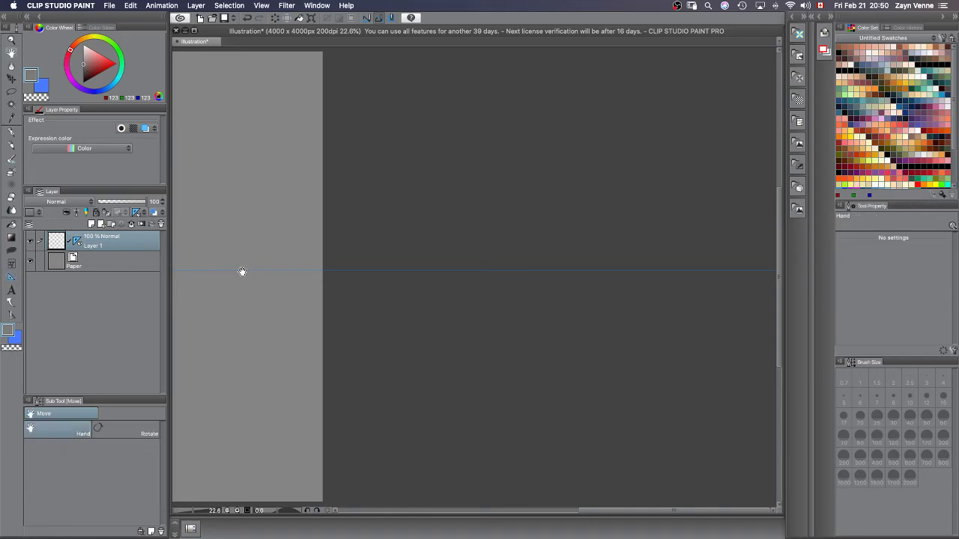
pyautogui.moveTo(289, 272); pyautogui.dragTo(567, 285)
pyautogui.moveTo(506, 245); pyautogui.dragTo(572, 232)
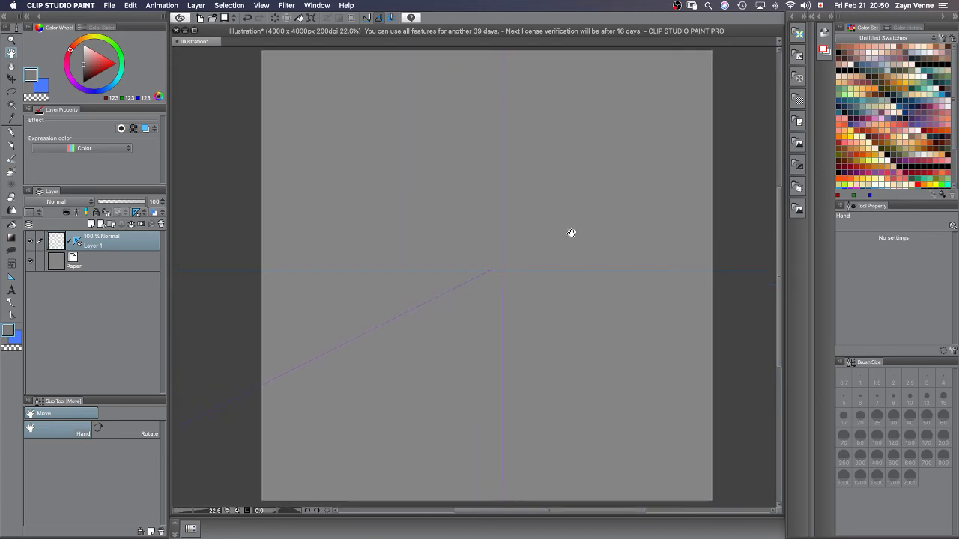
# Add guide lines fanning from the vanishing point toward the canvas's upper left with the Perspective ruler tool.
pyautogui.press('u')
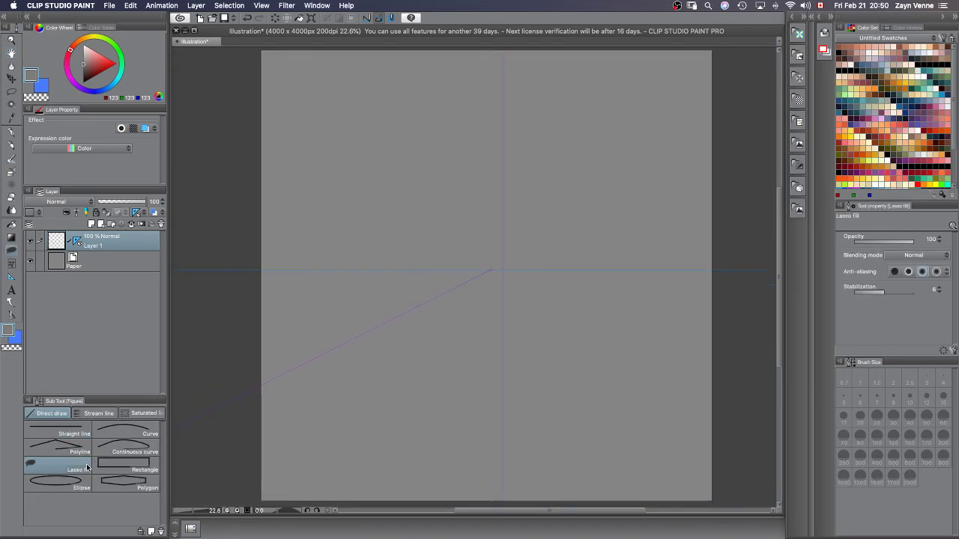
pyautogui.press('t')
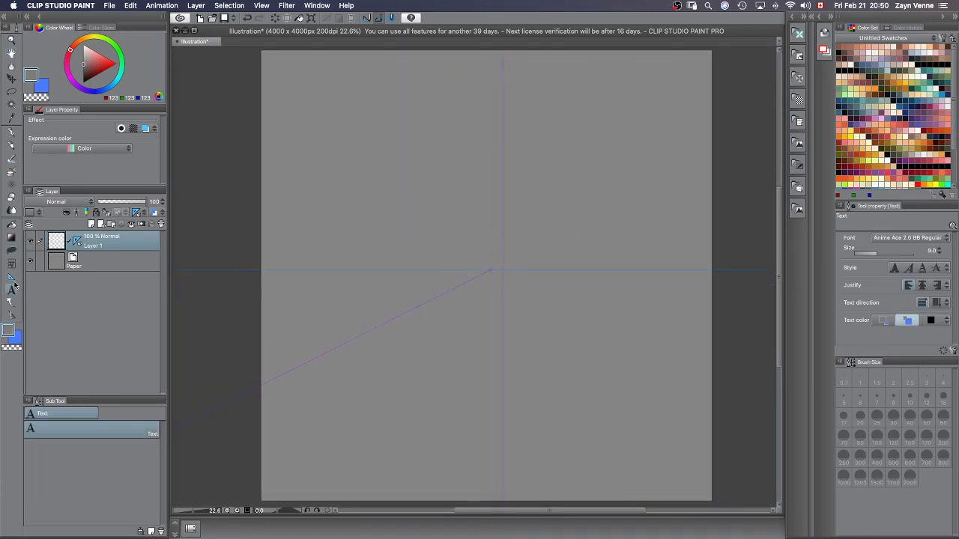
pyautogui.click(11, 278)
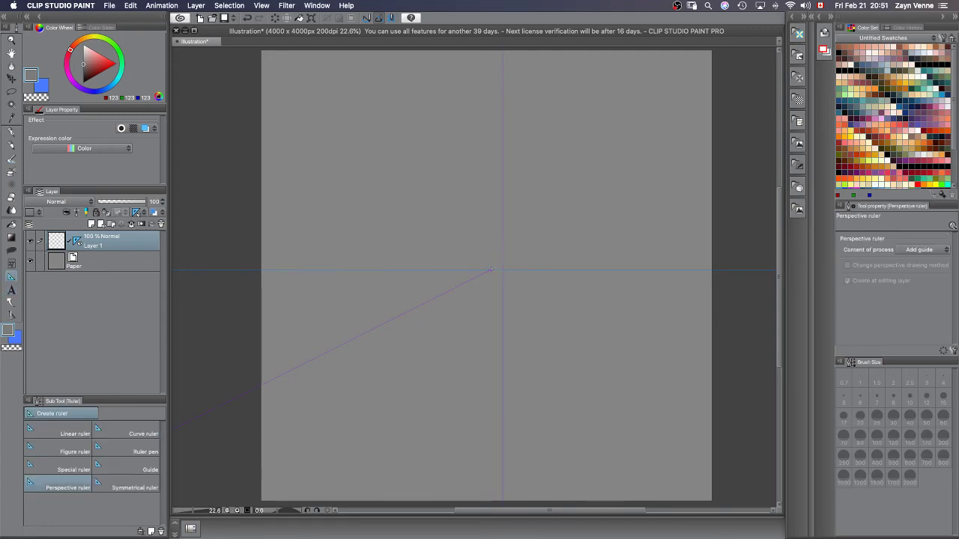
pyautogui.moveTo(491, 269); pyautogui.dragTo(584, 134)
pyautogui.moveTo(285, 202); pyautogui.dragTo(405, 245)
pyautogui.press('super+z')
pyautogui.press('super+z')
pyautogui.click(202, 177)
pyautogui.click(257, 67)
pyautogui.click(923, 251)
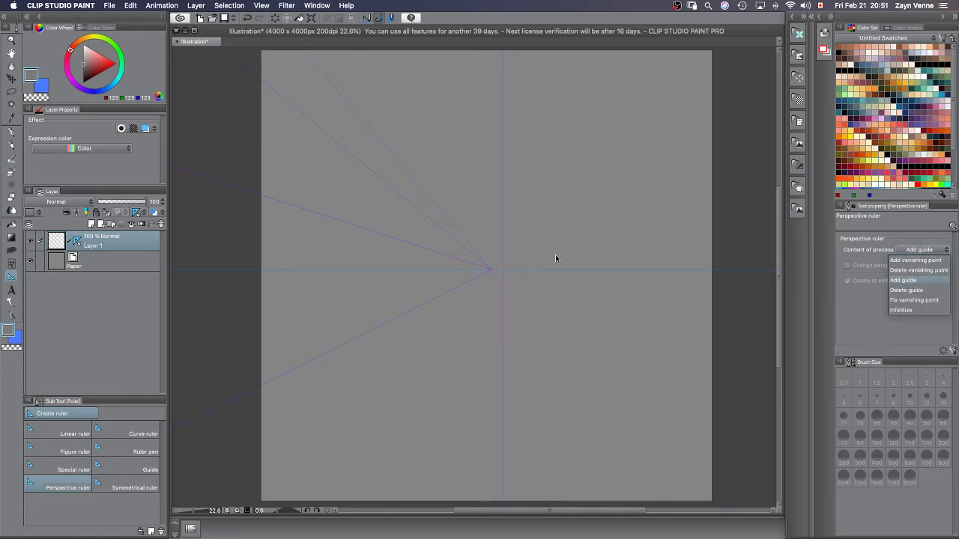
pyautogui.click(227, 244)
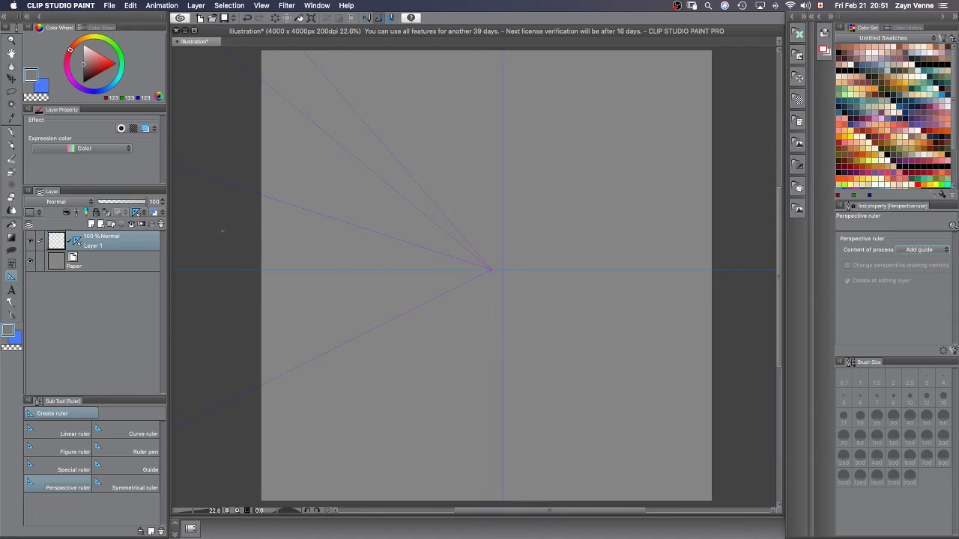
# Set up the 45 Degree Nib pen with brush size 25 and black as the drawing colour.
pyautogui.click(12, 134)
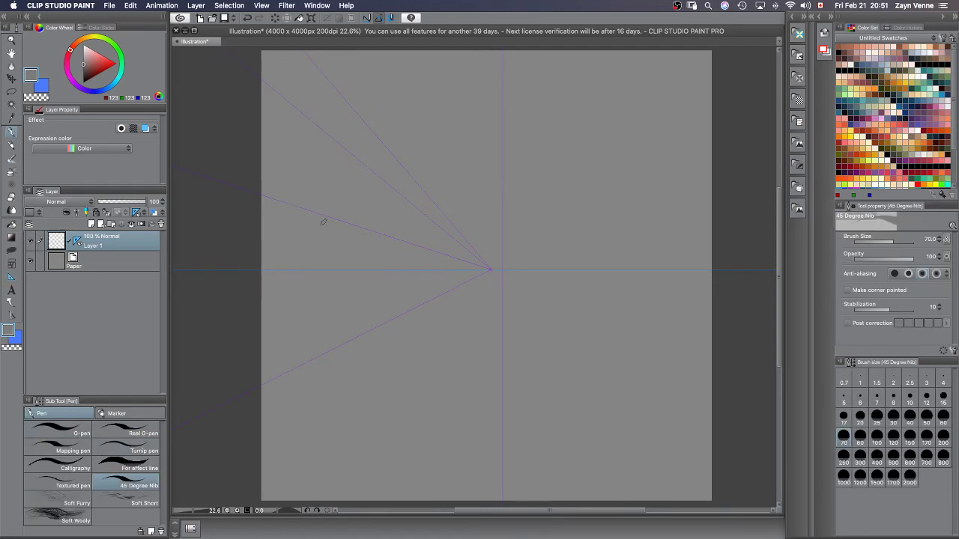
pyautogui.press('[')
pyautogui.press('[')
pyautogui.press('[')
pyautogui.press('[')
pyautogui.press('[')
pyautogui.click(83, 81)
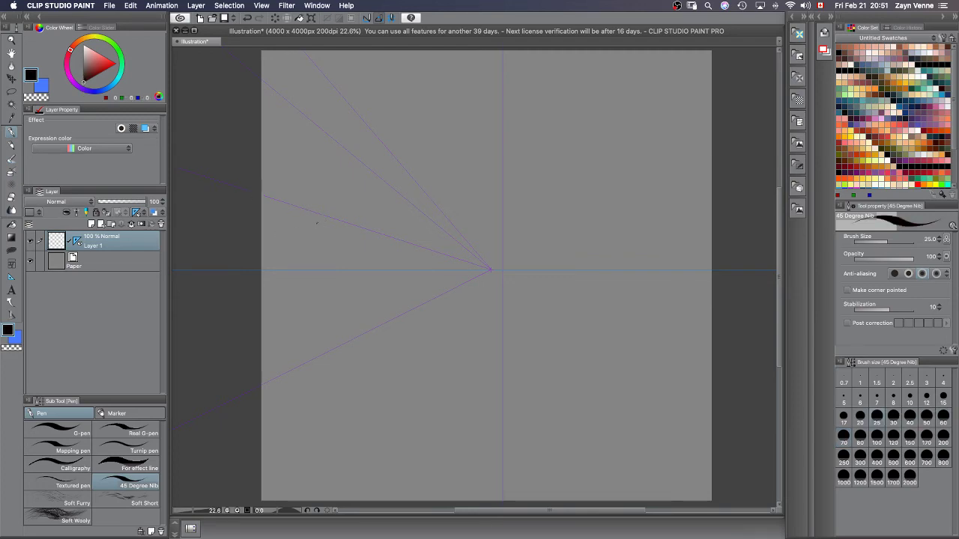
# Draw straight snapped lines radiating from around the vanishing point toward the canvas's left and upper edges.
pyautogui.moveTo(371, 243); pyautogui.dragTo(275, 221)
pyautogui.moveTo(407, 259); pyautogui.dragTo(308, 245)
pyautogui.moveTo(407, 224)
pyautogui.mouseDown()
pyautogui.moveTo(312, 159)
pyautogui.moveTo(313, 171)
pyautogui.mouseUp()
pyautogui.moveTo(413, 188); pyautogui.dragTo(330, 104)
pyautogui.moveTo(442, 173); pyautogui.dragTo(383, 56)
pyautogui.moveTo(470, 179)
pyautogui.mouseDown()
pyautogui.moveTo(445, 51)
pyautogui.moveTo(483, 103)
pyautogui.moveTo(482, 75)
pyautogui.mouseUp()
pyautogui.moveTo(546, 184); pyautogui.dragTo(545, 99)
pyautogui.press('super+z')
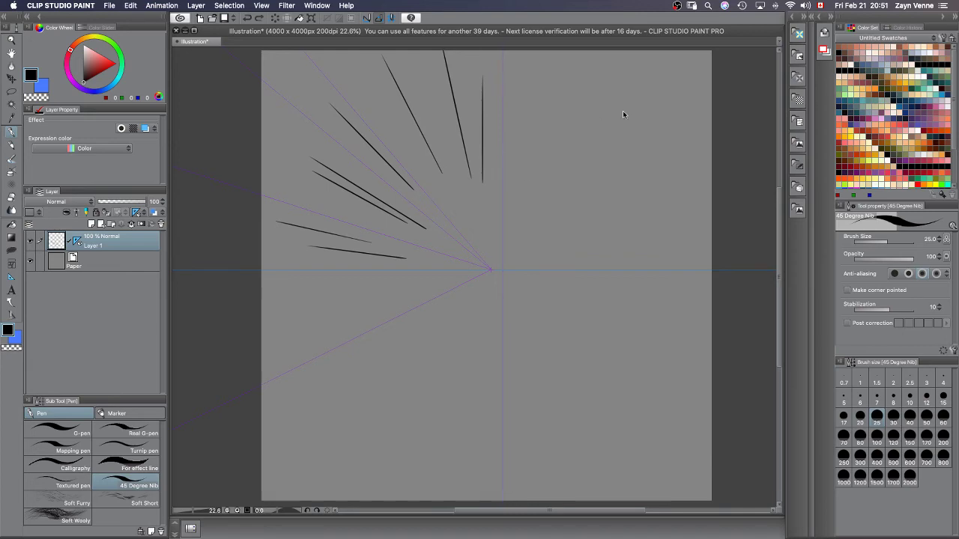
# Draw six more snapped lines radiating from around the vanishing point toward the canvas's left and lower edges.
pyautogui.moveTo(405, 277); pyautogui.dragTo(260, 289)
pyautogui.moveTo(389, 294); pyautogui.dragTo(260, 325)
pyautogui.moveTo(460, 316); pyautogui.dragTo(347, 489)
pyautogui.moveTo(474, 341); pyautogui.dragTo(434, 501)
pyautogui.moveTo(476, 374); pyautogui.dragTo(457, 500)
pyautogui.moveTo(428, 322); pyautogui.dragTo(267, 452)
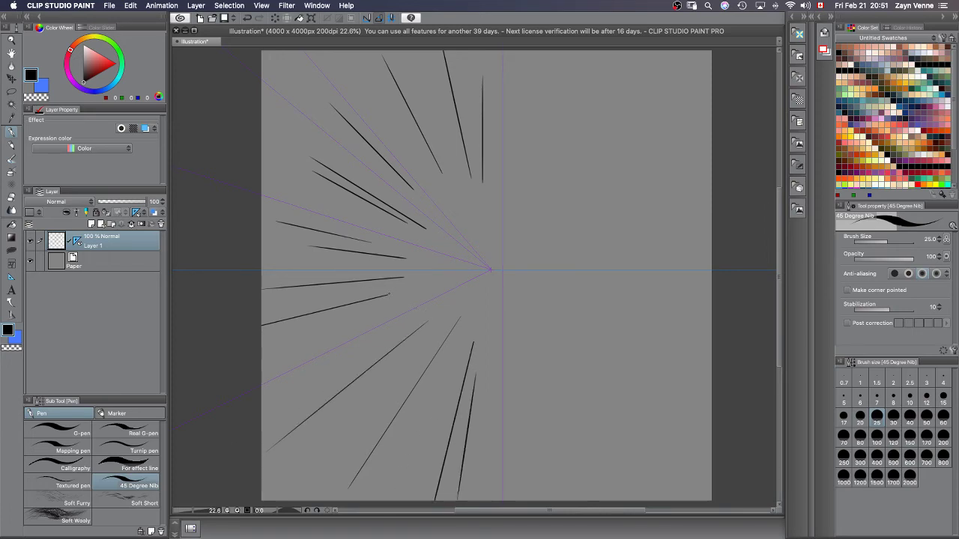
# Sketch vertical strokes and a receding top edge for a building front left of the vanishing point.
pyautogui.moveTo(361, 250)
pyautogui.mouseDown()
pyautogui.moveTo(361, 239)
pyautogui.moveTo(359, 288)
pyautogui.mouseUp()
pyautogui.moveTo(340, 228); pyautogui.dragTo(339, 287)
pyautogui.moveTo(332, 226); pyautogui.dragTo(332, 293)
pyautogui.moveTo(327, 194); pyautogui.dragTo(326, 335)
pyautogui.moveTo(321, 228); pyautogui.dragTo(375, 241)
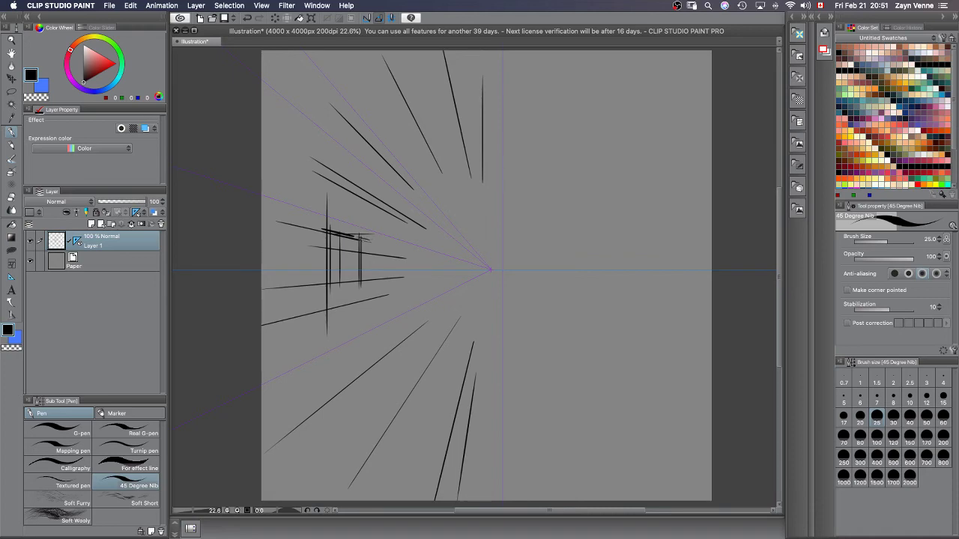
# Build up the building's narrow front column with dense vertical strokes closed by short edges above and below.
pyautogui.hotkey('ctrl', 'z')
pyautogui.moveTo(345, 236)
pyautogui.mouseDown()
pyautogui.moveTo(379, 233)
pyautogui.moveTo(368, 292)
pyautogui.mouseUp()
pyautogui.moveTo(365, 240); pyautogui.dragTo(367, 290)
pyautogui.moveTo(366, 233)
pyautogui.mouseDown()
pyautogui.moveTo(367, 279)
pyautogui.moveTo(355, 288)
pyautogui.moveTo(363, 291)
pyautogui.mouseUp()
pyautogui.moveTo(357, 262)
pyautogui.mouseDown()
pyautogui.moveTo(356, 290)
pyautogui.moveTo(374, 286)
pyautogui.mouseUp()
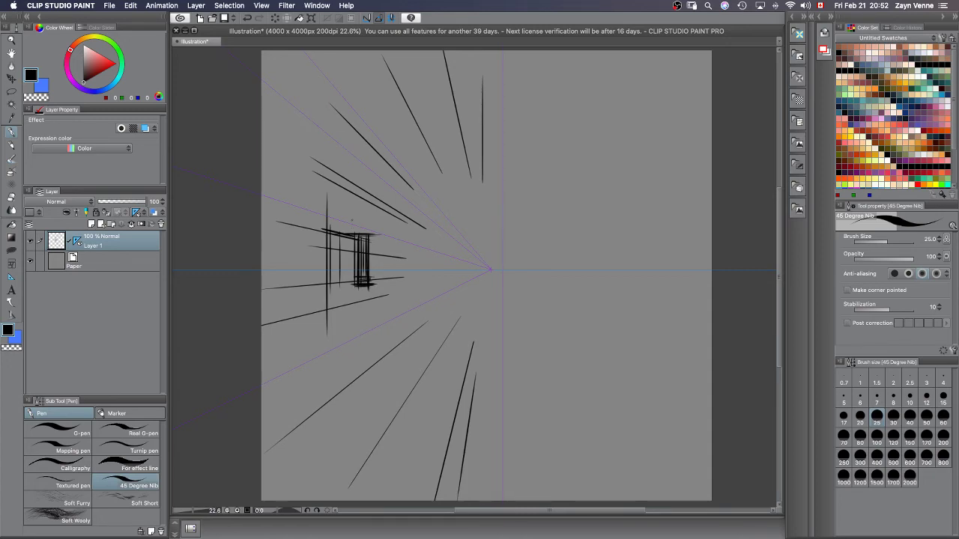
# Sketch the building's upper tower with vertical edges and a small window above the front column.
pyautogui.moveTo(352, 203); pyautogui.dragTo(354, 241)
pyautogui.moveTo(353, 184); pyautogui.dragTo(347, 234)
pyautogui.moveTo(344, 216)
pyautogui.mouseDown()
pyautogui.moveTo(345, 234)
pyautogui.moveTo(351, 210)
pyautogui.mouseUp()
pyautogui.press('super+z')
pyautogui.moveTo(347, 216)
pyautogui.mouseDown()
pyautogui.moveTo(349, 184)
pyautogui.moveTo(336, 208)
pyautogui.mouseUp()
pyautogui.moveTo(326, 193); pyautogui.dragTo(326, 233)
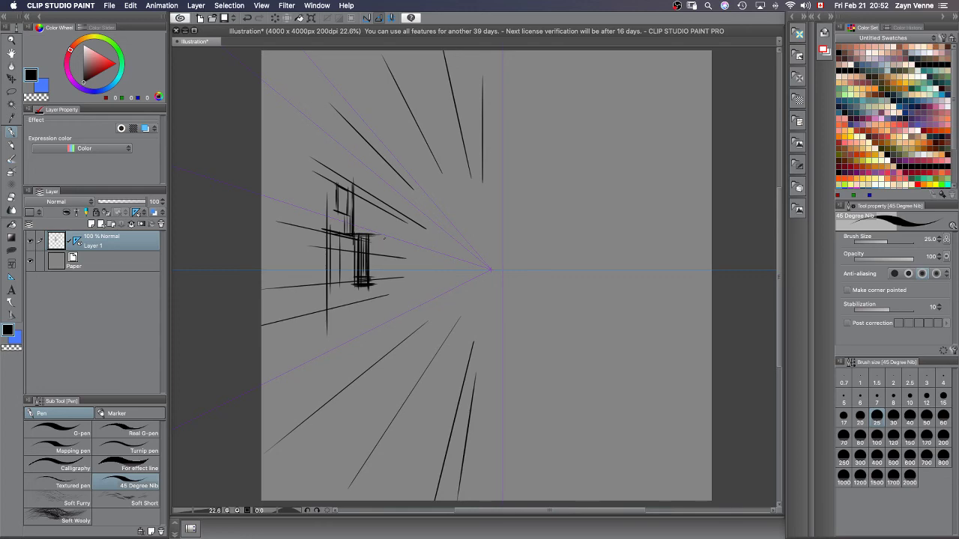
# Add the lower wall section between the front column and the vanishing point, undoing stray strokes.
pyautogui.moveTo(372, 234)
pyautogui.mouseDown()
pyautogui.moveTo(408, 244)
pyautogui.moveTo(371, 236)
pyautogui.moveTo(403, 249)
pyautogui.moveTo(398, 242)
pyautogui.moveTo(400, 282)
pyautogui.moveTo(391, 259)
pyautogui.moveTo(371, 261)
pyautogui.moveTo(372, 260)
pyautogui.mouseUp()
pyautogui.press('super+z')
pyautogui.press('super+z')
# Try altering the ruler's snapping and drawing horizontal and vertical roof strokes beside the tower, and undo them.
pyautogui.press('super')
pyautogui.press('super')
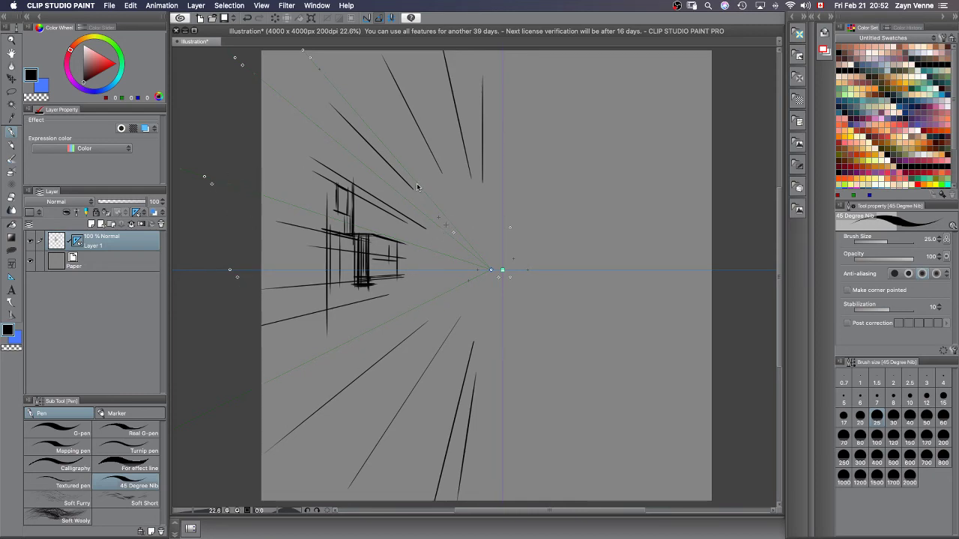
pyautogui.moveTo(370, 190); pyautogui.dragTo(370, 205)
pyautogui.moveTo(388, 239); pyautogui.dragTo(387, 191)
pyautogui.moveTo(388, 207); pyautogui.dragTo(388, 238)
pyautogui.moveTo(371, 193); pyautogui.dragTo(412, 194)
pyautogui.moveTo(370, 187); pyautogui.dragTo(390, 187)
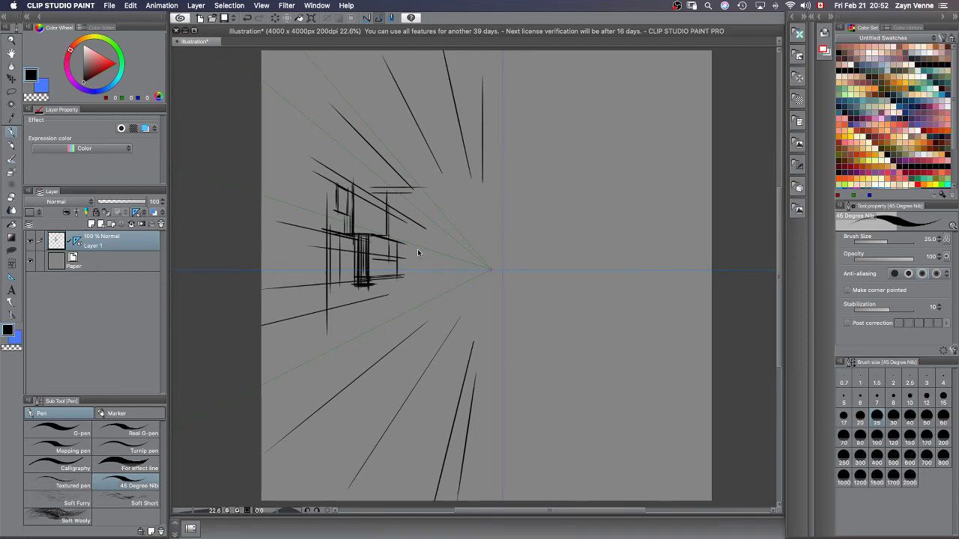
pyautogui.press('super+z')
pyautogui.press('super+z')
pyautogui.press('super+z')
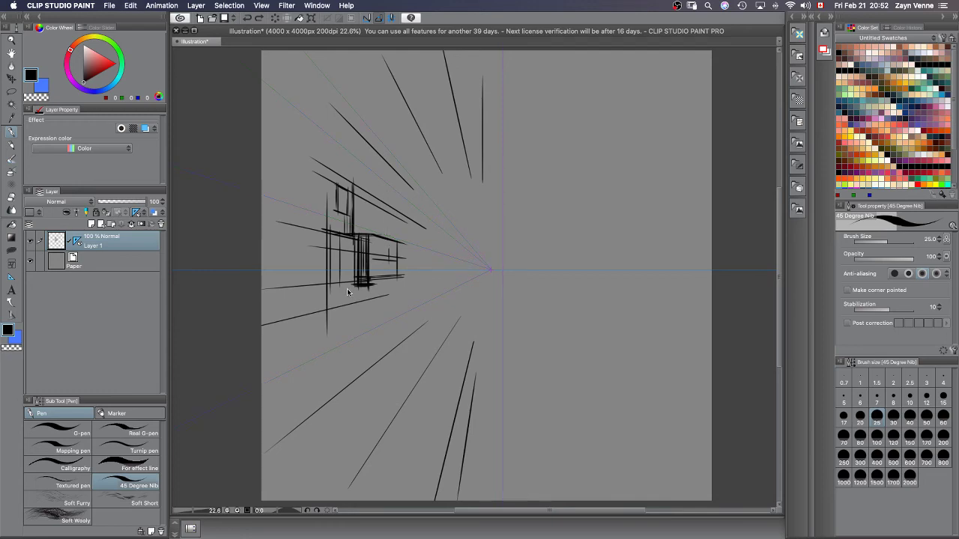
# Turn off snapping to the vanishing point and sketch the building's sloped roof, a window sill and a receding wall line.
pyautogui.keyDown('super'); pyautogui.click(356, 270); pyautogui.keyUp('super')
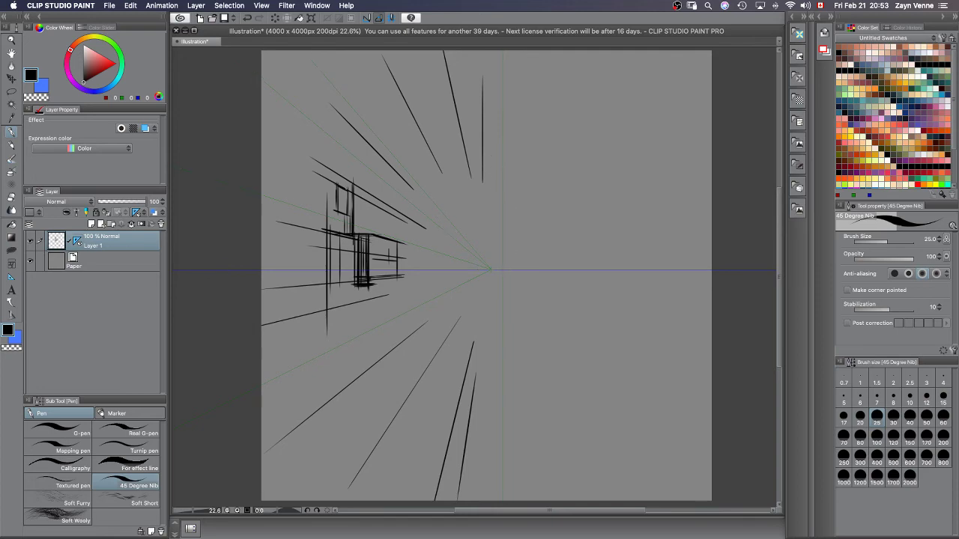
pyautogui.moveTo(373, 228)
pyautogui.mouseDown()
pyautogui.moveTo(395, 209)
pyautogui.moveTo(404, 247)
pyautogui.moveTo(396, 215)
pyautogui.mouseUp()
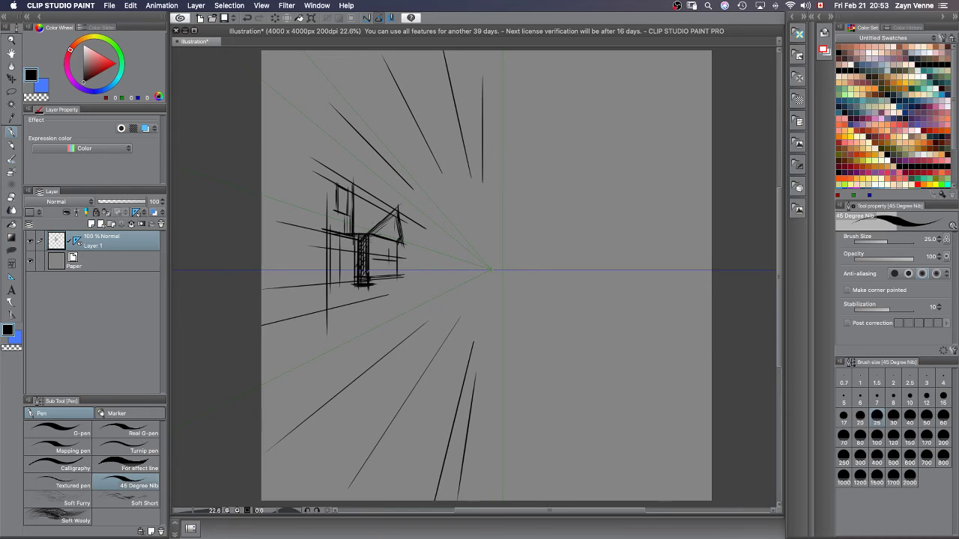
pyautogui.moveTo(335, 215); pyautogui.dragTo(351, 219)
pyautogui.moveTo(487, 277)
pyautogui.moveTo(374, 191); pyautogui.dragTo(397, 204)
pyautogui.press('super+z')
pyautogui.moveTo(404, 238); pyautogui.dragTo(453, 255)
# Turn snapping to the vanishing point back on and draw the roof's horizontal ridge from the tower.
pyautogui.keyDown('super'); pyautogui.click(502, 269); pyautogui.keyUp('super')
pyautogui.keyDown('super'); pyautogui.click(509, 277); pyautogui.keyUp('super')
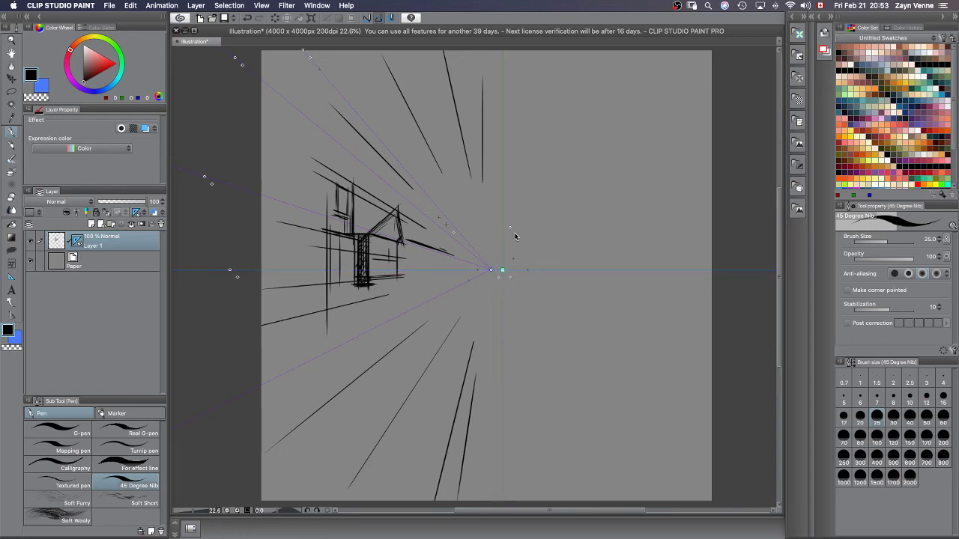
pyautogui.moveTo(398, 207); pyautogui.dragTo(358, 203)
pyautogui.moveTo(360, 206); pyautogui.dragTo(397, 206)
pyautogui.press('super+z')
# Draw the tower's top and outer edges, extend the wall line to the left, and add vertical window strokes below.
pyautogui.moveTo(356, 178)
pyautogui.mouseDown()
pyautogui.moveTo(329, 163)
pyautogui.moveTo(349, 177)
pyautogui.moveTo(329, 164)
pyautogui.moveTo(325, 177)
pyautogui.mouseUp()
pyautogui.moveTo(329, 162); pyautogui.dragTo(325, 227)
pyautogui.moveTo(328, 180)
pyautogui.mouseDown()
pyautogui.moveTo(328, 224)
pyautogui.moveTo(267, 218)
pyautogui.mouseUp()
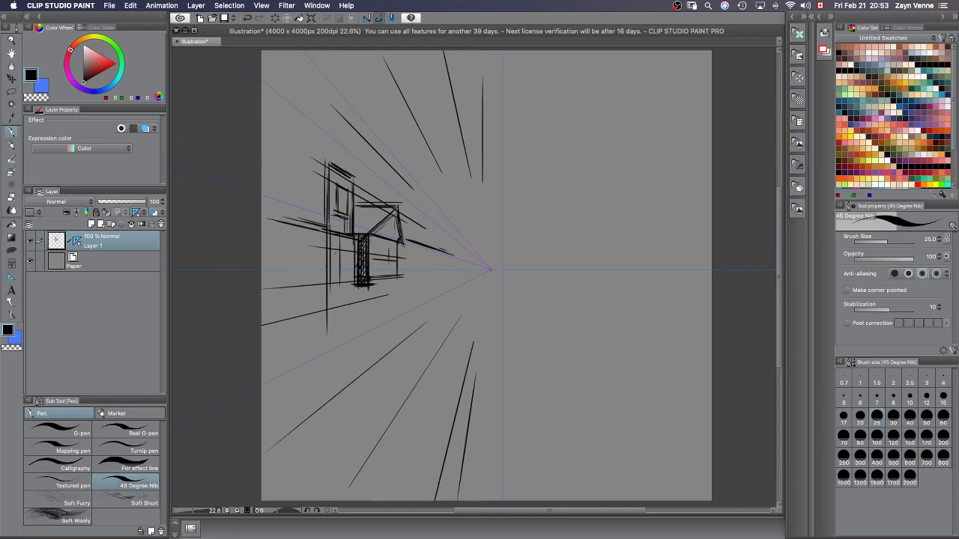
pyautogui.moveTo(332, 247)
pyautogui.mouseDown()
pyautogui.moveTo(336, 292)
pyautogui.moveTo(351, 246)
pyautogui.mouseUp()
pyautogui.moveTo(349, 246); pyautogui.dragTo(348, 286)
pyautogui.moveTo(350, 245); pyautogui.dragTo(346, 276)
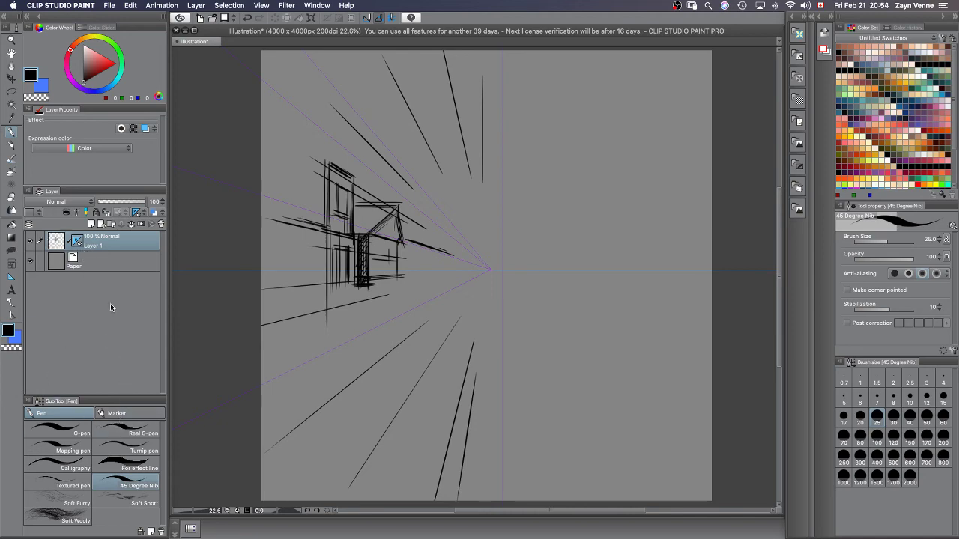
# Add a new layer above Layer 1, try a few strokes on it right of the building, and undo them.
pyautogui.click(91, 224)
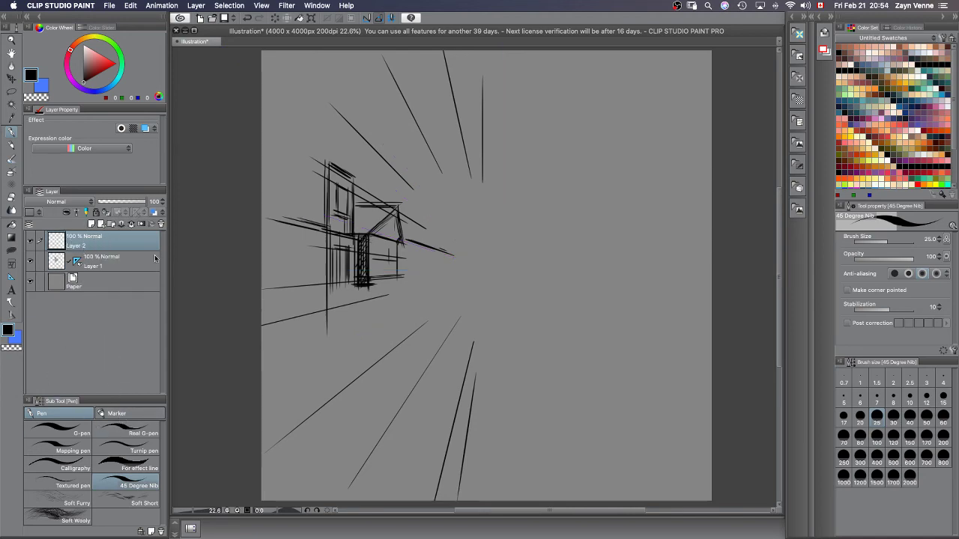
pyautogui.moveTo(443, 198); pyautogui.dragTo(440, 292)
pyautogui.moveTo(449, 225)
pyautogui.mouseDown()
pyautogui.moveTo(491, 292)
pyautogui.moveTo(550, 283)
pyautogui.mouseUp()
pyautogui.moveTo(558, 276); pyautogui.dragTo(518, 346)
pyautogui.press('super+z')
pyautogui.press('super+z')
pyautogui.press('super+z')
pyautogui.press('super+z')
# Move the perspective ruler from Layer 1 to Layer 2.
pyautogui.click(76, 262)
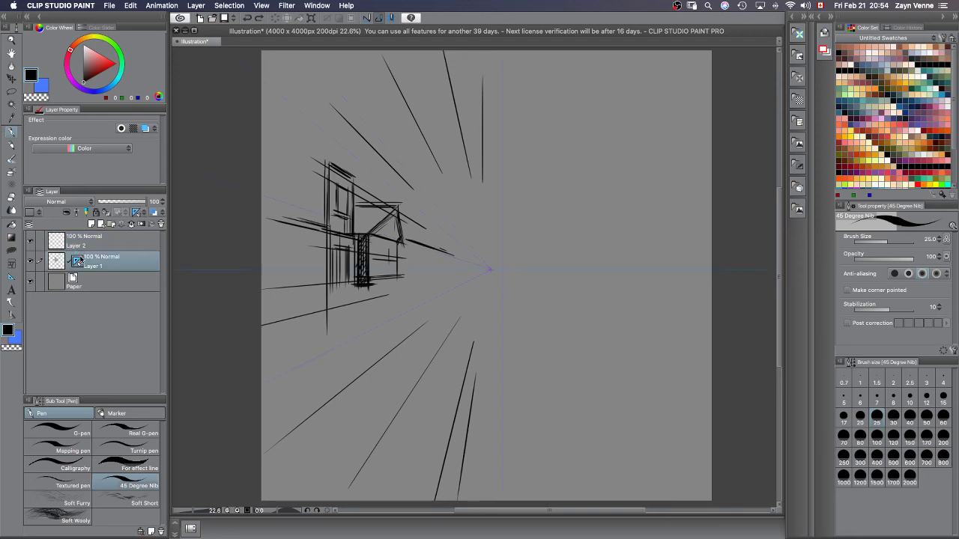
pyautogui.moveTo(76, 262); pyautogui.dragTo(78, 241)
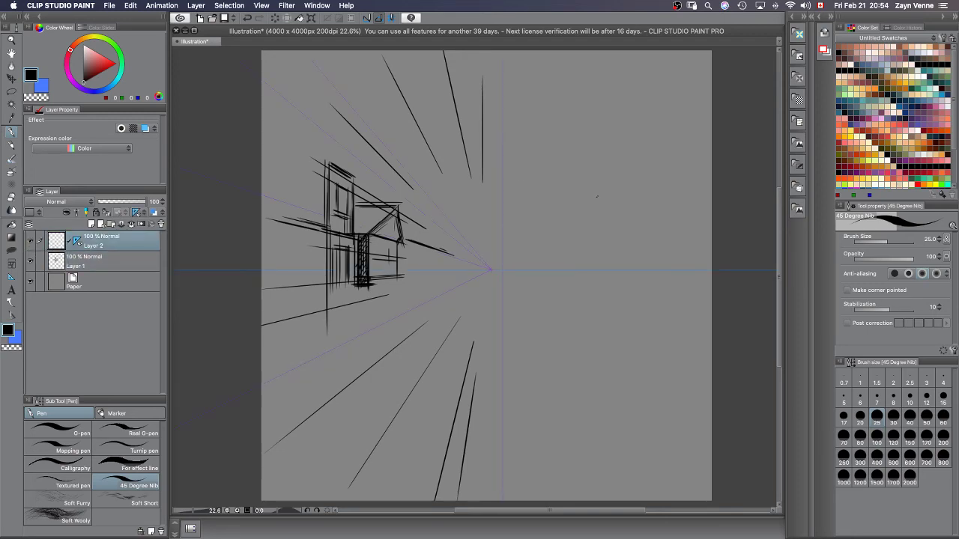
# Try a diagonal and several vertical snapped strokes right of the vanishing point on Layer 2, and undo them.
pyautogui.moveTo(573, 165); pyautogui.dragTo(523, 230)
pyautogui.moveTo(563, 203); pyautogui.dragTo(563, 260)
pyautogui.moveTo(598, 231); pyautogui.dragTo(598, 261)
pyautogui.moveTo(612, 234); pyautogui.dragTo(613, 279)
pyautogui.moveTo(640, 229); pyautogui.dragTo(640, 275)
pyautogui.press('super+z')
pyautogui.press('super+z')
pyautogui.press('super+z')
pyautogui.press('super+z')
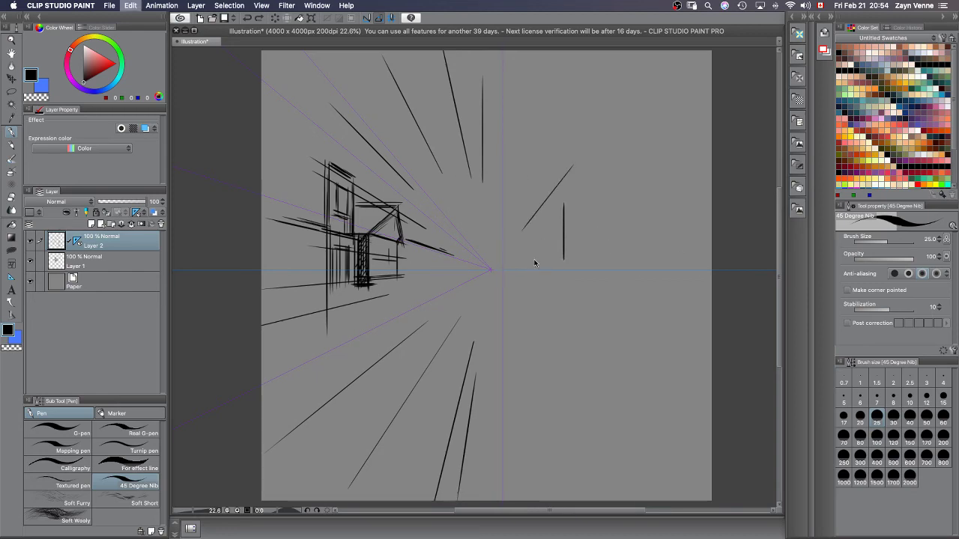
pyautogui.press('super+z')
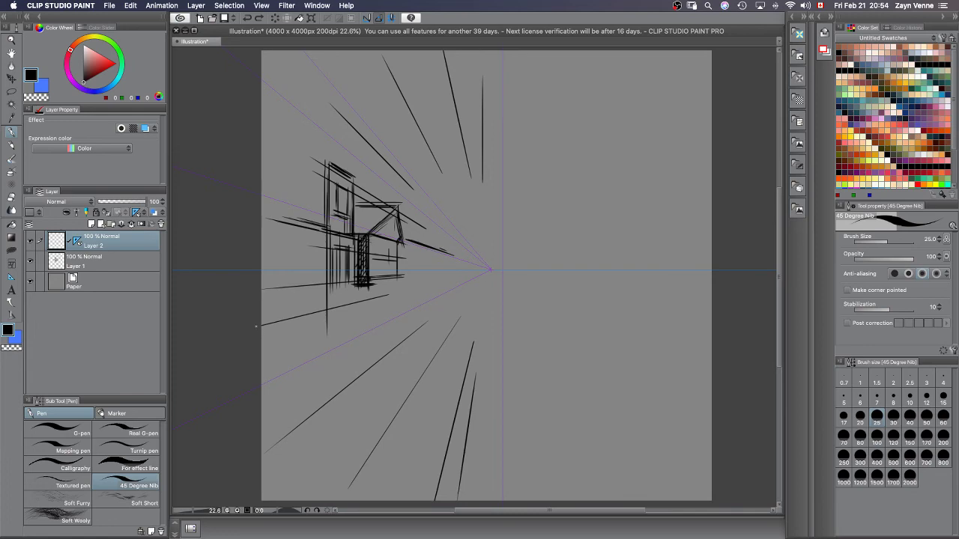
# Draw a row of vertical posts on Layer 2 that shrink from the building toward the vanishing point.
pyautogui.moveTo(417, 244); pyautogui.dragTo(416, 277)
pyautogui.moveTo(419, 244); pyautogui.dragTo(419, 278)
pyautogui.moveTo(431, 244)
pyautogui.mouseDown()
pyautogui.moveTo(432, 277)
pyautogui.moveTo(474, 271)
pyautogui.mouseUp()
pyautogui.press('super+z')
pyautogui.press('super+z')
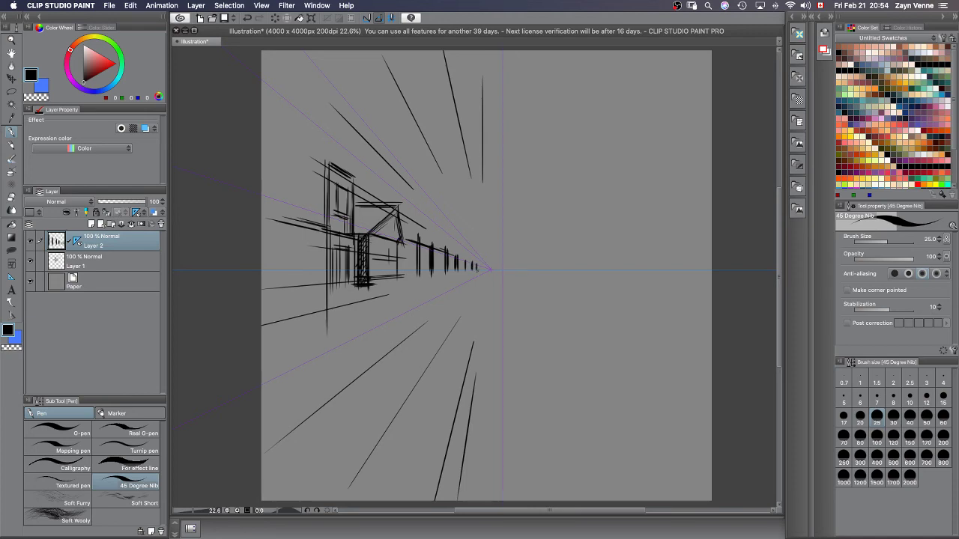
# Draw long diagonal lines on Layer 2 converging on the vanishing point from below the building, undoing the stray attempts.
pyautogui.moveTo(476, 262)
pyautogui.mouseDown()
pyautogui.moveTo(487, 270)
pyautogui.moveTo(434, 271)
pyautogui.moveTo(460, 280)
pyautogui.moveTo(244, 364)
pyautogui.mouseUp()
pyautogui.press('super+z')
pyautogui.press('super+z')
pyautogui.press('super+z')
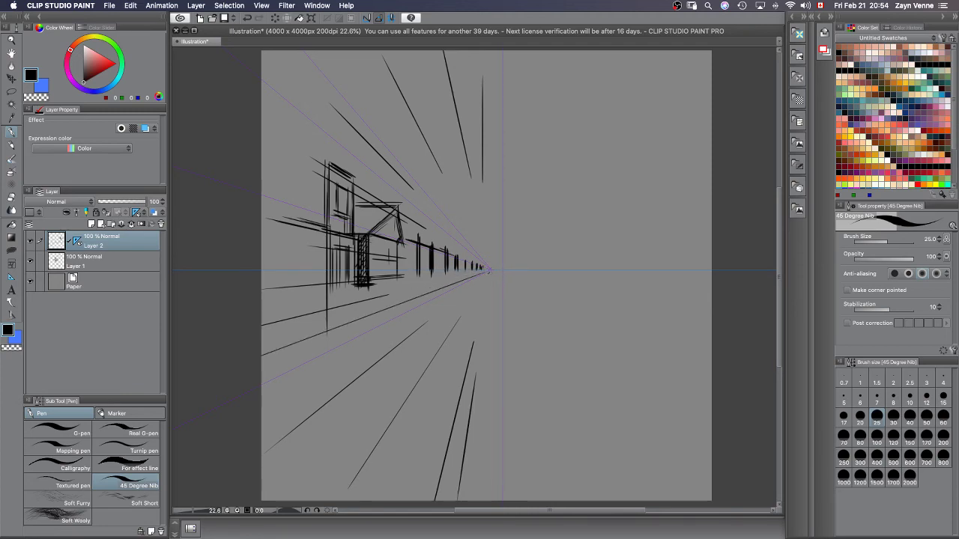
pyautogui.moveTo(490, 269); pyautogui.dragTo(472, 334)
pyautogui.press('super+z')
pyautogui.moveTo(490, 270); pyautogui.dragTo(419, 388)
pyautogui.press('super+z')
pyautogui.moveTo(331, 417); pyautogui.dragTo(477, 284)
pyautogui.moveTo(264, 356); pyautogui.dragTo(514, 262)
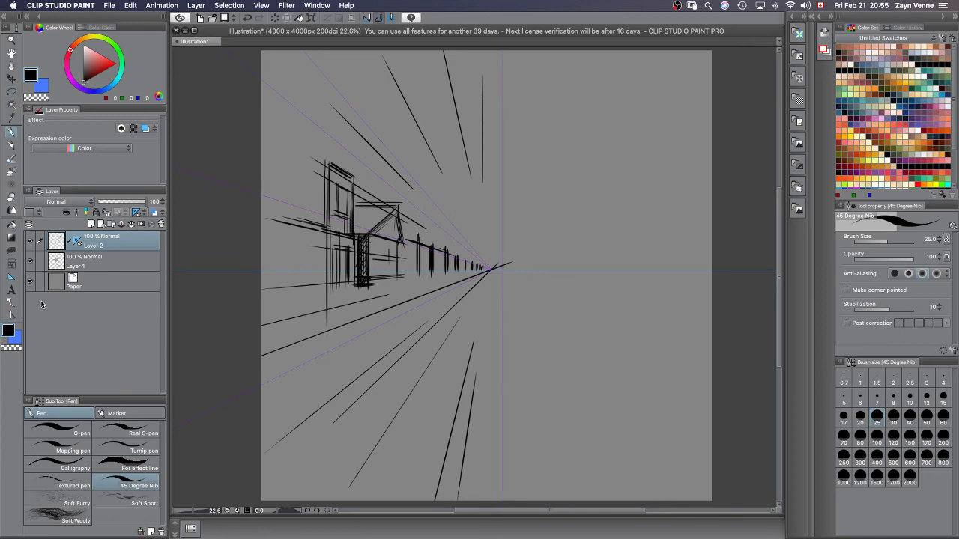
# Use Lasso fill to add two overlapping black freehand shapes right of the vanishing point, undoing the extra fills.
pyautogui.press('u')
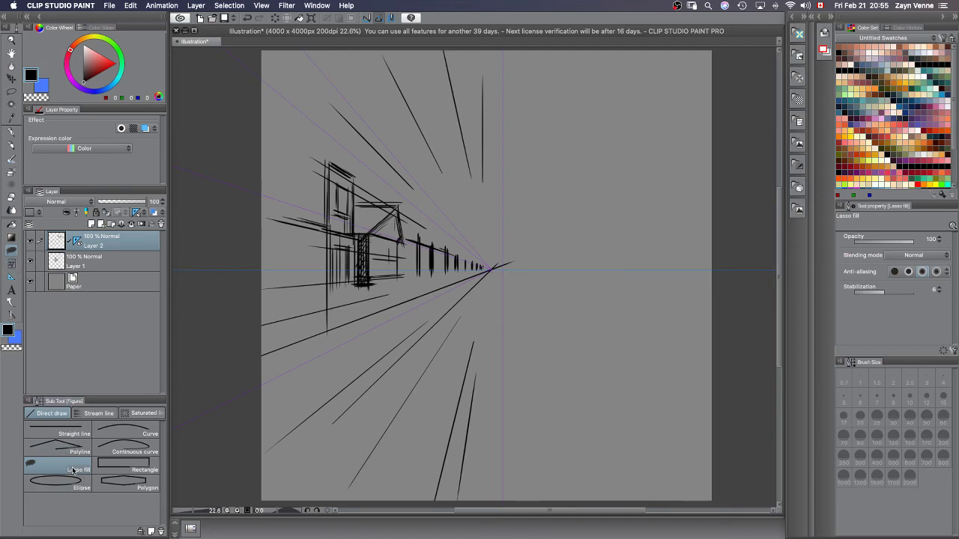
pyautogui.moveTo(569, 174)
pyautogui.mouseDown()
pyautogui.moveTo(606, 243)
pyautogui.moveTo(543, 245)
pyautogui.mouseUp()
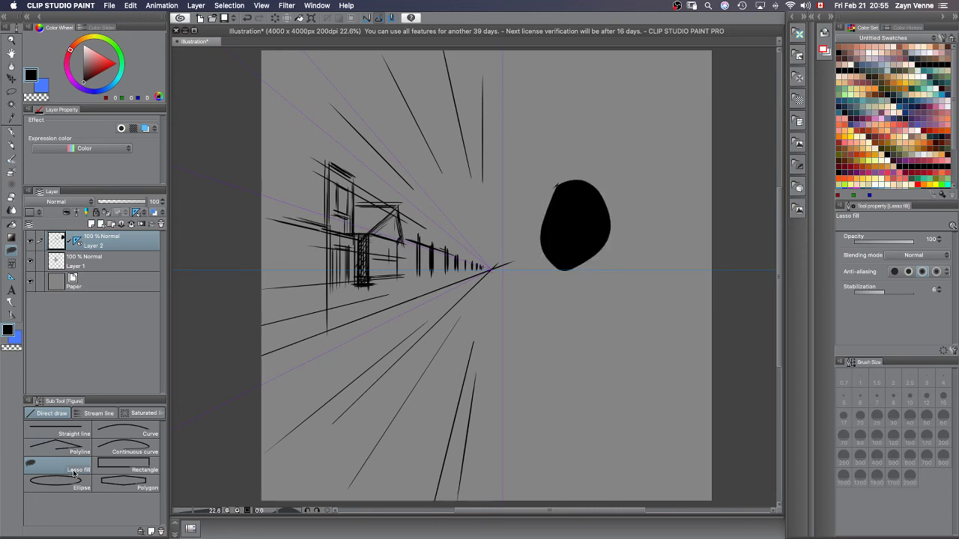
pyautogui.moveTo(599, 122)
pyautogui.mouseDown()
pyautogui.moveTo(622, 100)
pyautogui.moveTo(591, 120)
pyautogui.mouseUp()
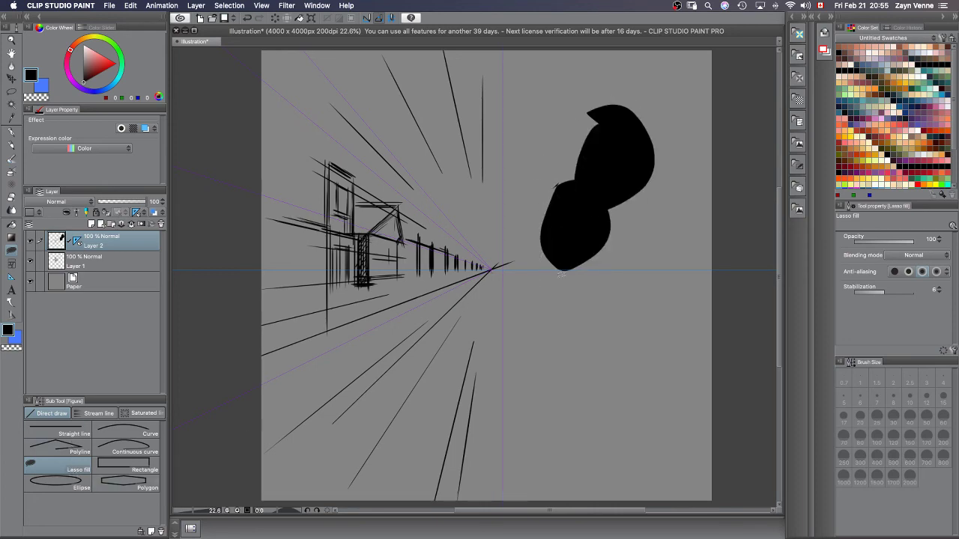
pyautogui.moveTo(589, 217); pyautogui.dragTo(610, 217)
pyautogui.moveTo(608, 368)
pyautogui.mouseDown()
pyautogui.moveTo(530, 346)
pyautogui.moveTo(616, 362)
pyautogui.mouseUp()
pyautogui.press('super+z')
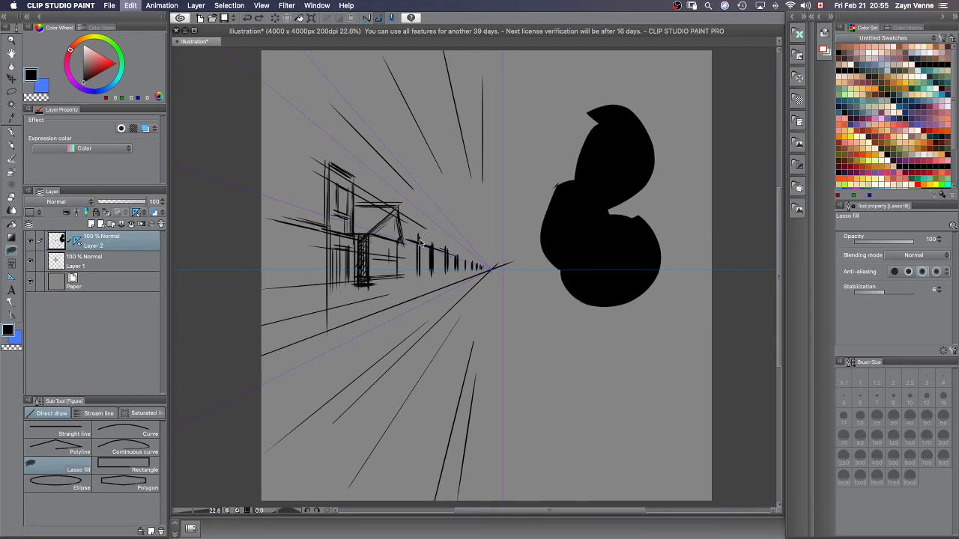
pyautogui.press('super+z')
# Cut pieces out of the black shapes with Lasso fill in transparent colour, undoing the cut across the row of posts.
pyautogui.press('x')
pyautogui.press('x')
pyautogui.press('x')
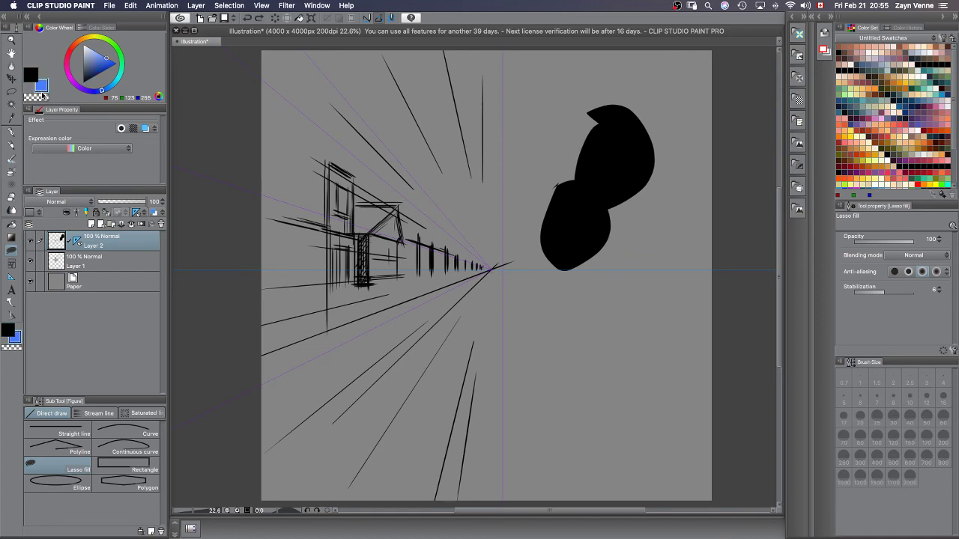
pyautogui.press('x')
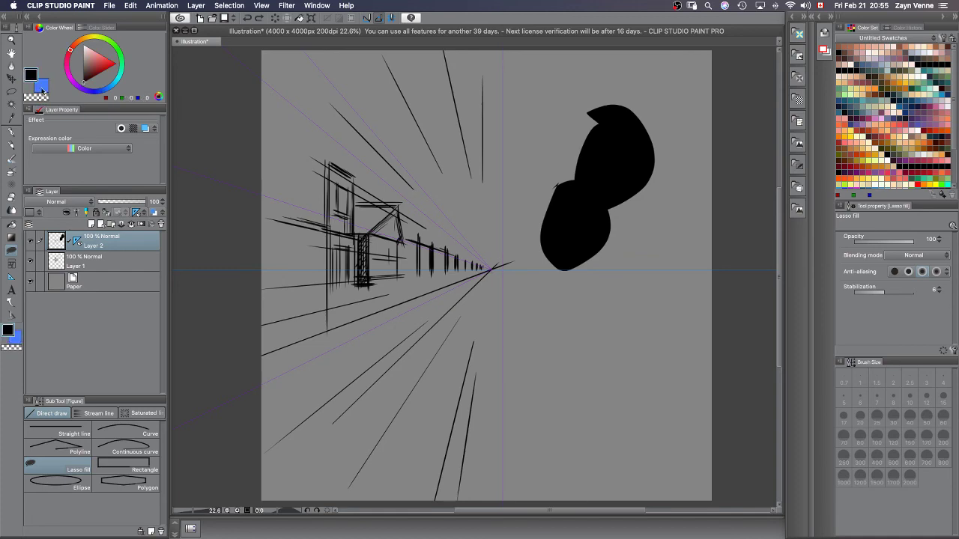
pyautogui.click(41, 101)
pyautogui.moveTo(580, 206)
pyautogui.mouseDown()
pyautogui.moveTo(609, 255)
pyautogui.moveTo(591, 196)
pyautogui.mouseUp()
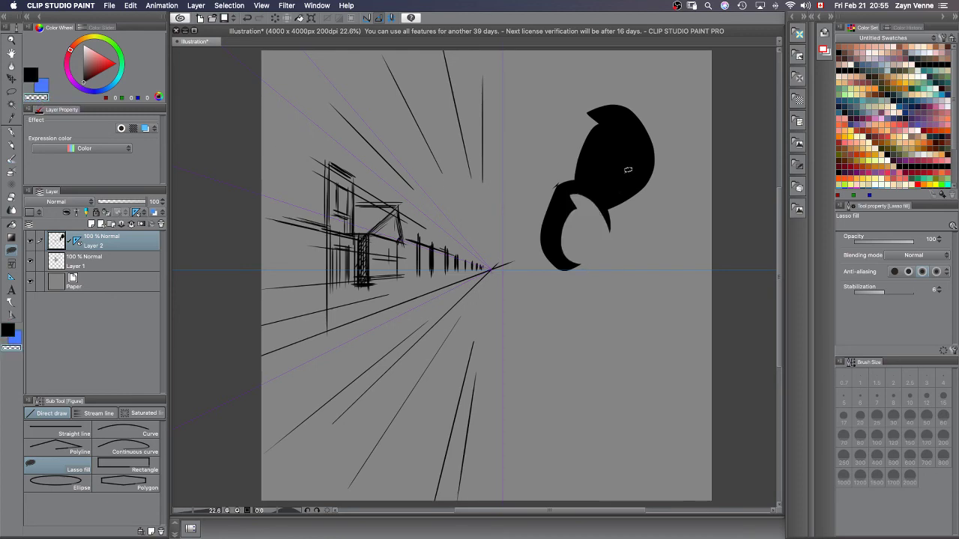
pyautogui.moveTo(622, 168)
pyautogui.mouseDown()
pyautogui.moveTo(616, 135)
pyautogui.moveTo(649, 166)
pyautogui.mouseUp()
pyautogui.moveTo(635, 132)
pyautogui.mouseDown()
pyautogui.moveTo(591, 147)
pyautogui.moveTo(572, 180)
pyautogui.mouseUp()
pyautogui.moveTo(397, 222)
pyautogui.mouseDown()
pyautogui.moveTo(401, 310)
pyautogui.moveTo(399, 262)
pyautogui.mouseUp()
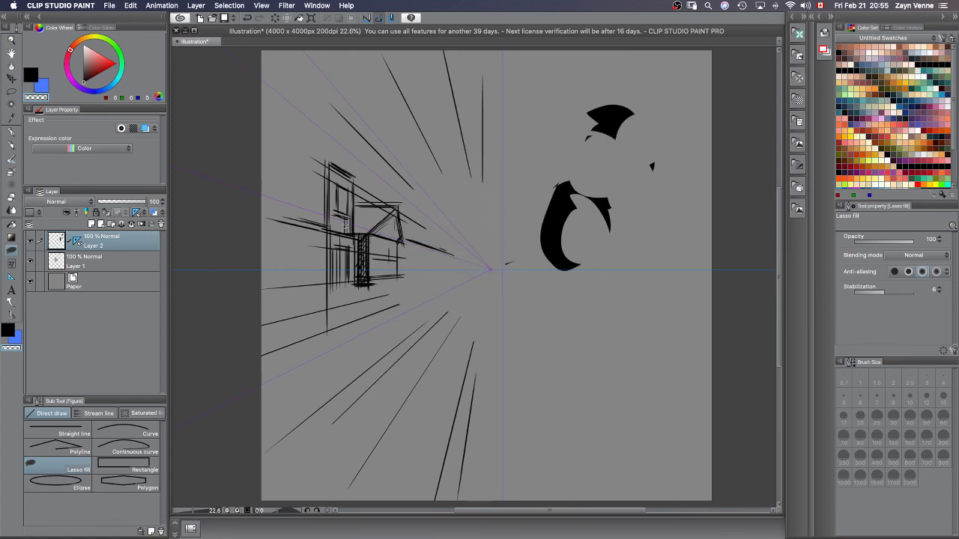
pyautogui.press('super+z')
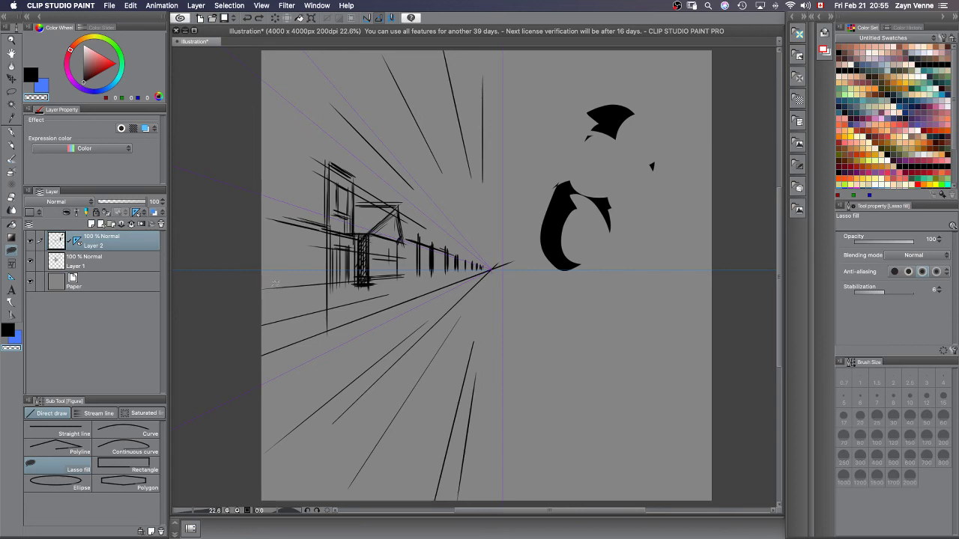
# Try a blue Lasso fill between the remaining black pieces, and undo it.
pyautogui.press('x')
pyautogui.moveTo(608, 168)
pyautogui.mouseDown()
pyautogui.moveTo(613, 210)
pyautogui.moveTo(606, 187)
pyautogui.mouseUp()
pyautogui.press('x')
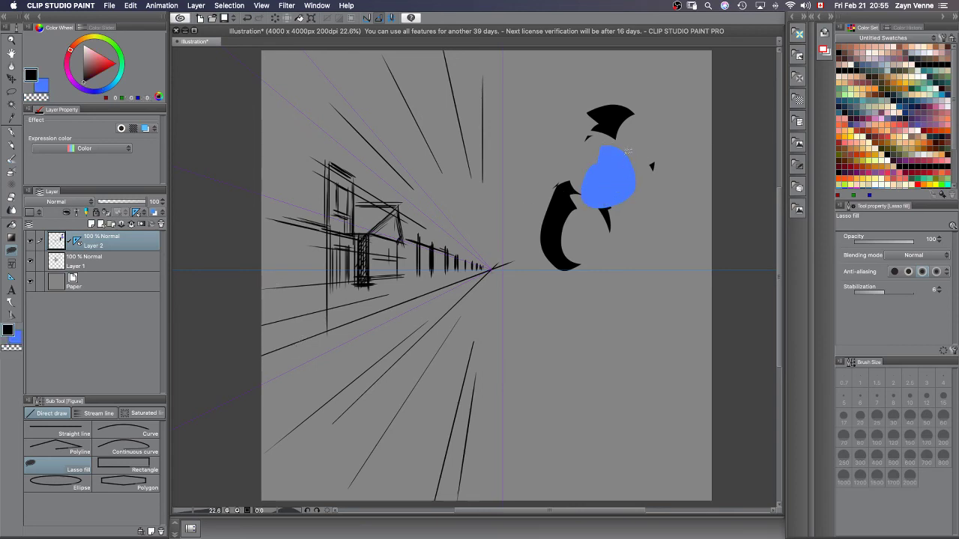
pyautogui.press('super+z')
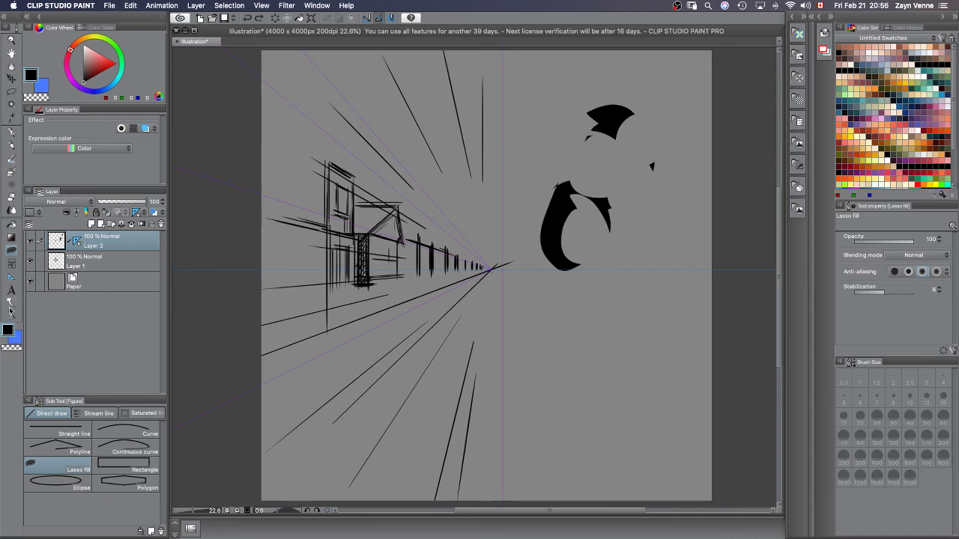
# Try drawing a balloon with the Balloon pen over the black shapes while Layer 2 is active, and undo it.
pyautogui.click(12, 303)
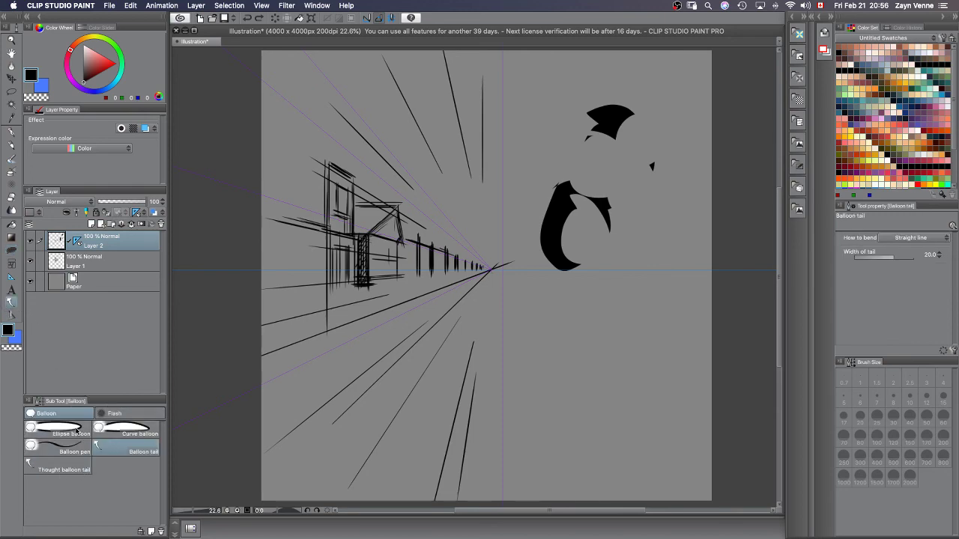
pyautogui.click(74, 451)
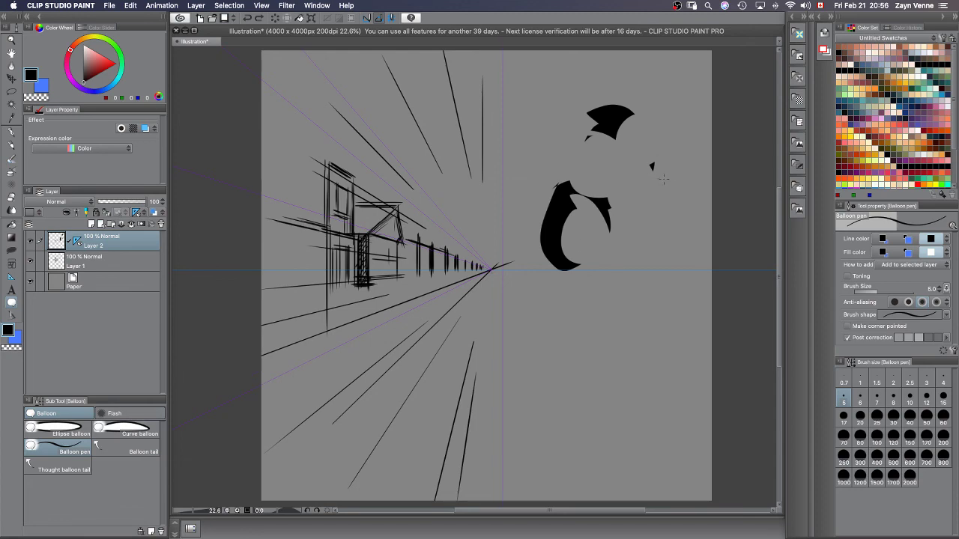
pyautogui.moveTo(664, 171); pyautogui.dragTo(570, 222)
pyautogui.moveTo(620, 284); pyautogui.dragTo(649, 201)
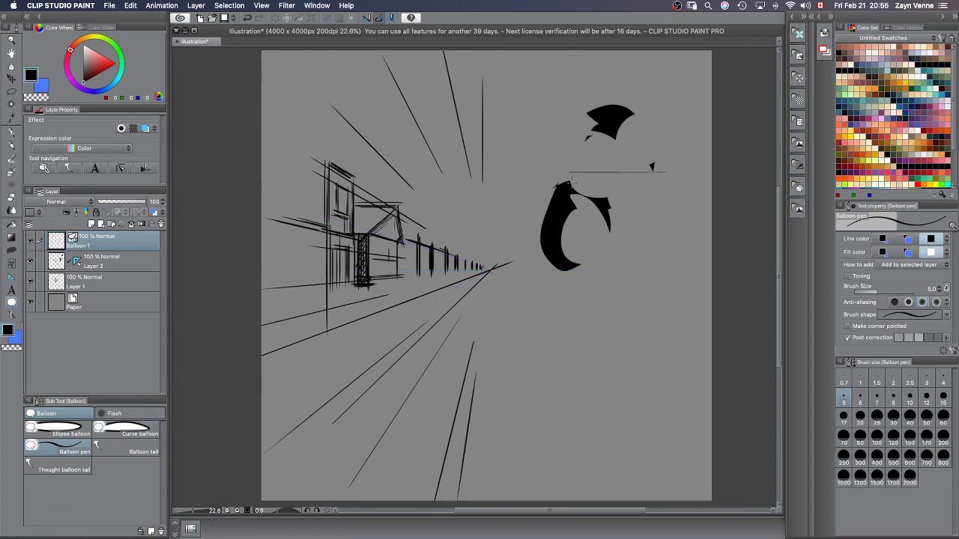
pyautogui.press('super+z')
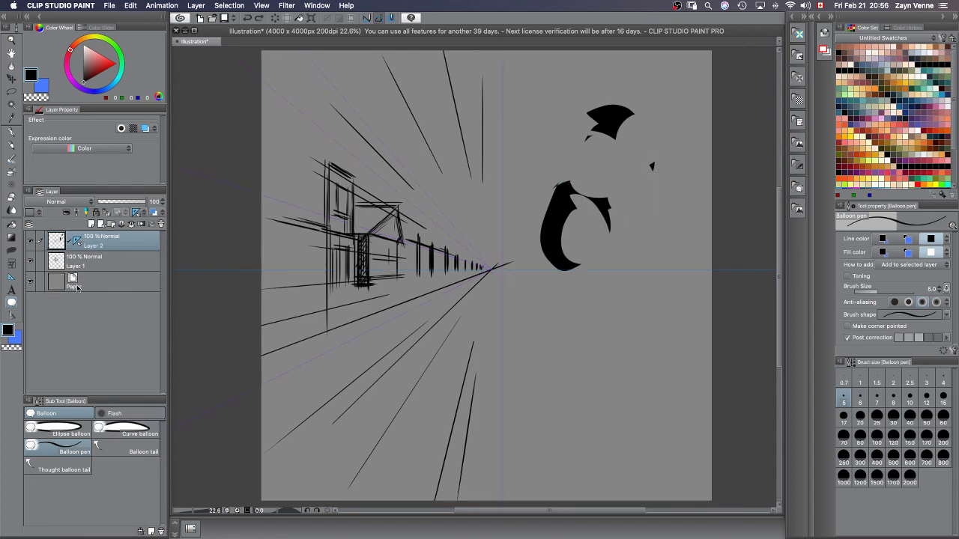
# Select Layer 1 and draw a round white balloon with the Balloon pen below the black shapes, undoing the first attempt.
pyautogui.click(94, 262)
pyautogui.moveTo(648, 328)
pyautogui.mouseDown()
pyautogui.moveTo(568, 326)
pyautogui.moveTo(542, 385)
pyautogui.moveTo(603, 425)
pyautogui.moveTo(657, 380)
pyautogui.moveTo(663, 328)
pyautogui.moveTo(644, 320)
pyautogui.moveTo(535, 364)
pyautogui.moveTo(637, 383)
pyautogui.mouseUp()
pyautogui.press('super+z')
pyautogui.press('super+z')
pyautogui.click(111, 266)
pyautogui.moveTo(607, 324)
pyautogui.mouseDown()
pyautogui.moveTo(568, 328)
pyautogui.moveTo(541, 366)
pyautogui.moveTo(551, 404)
pyautogui.moveTo(621, 399)
pyautogui.mouseUp()
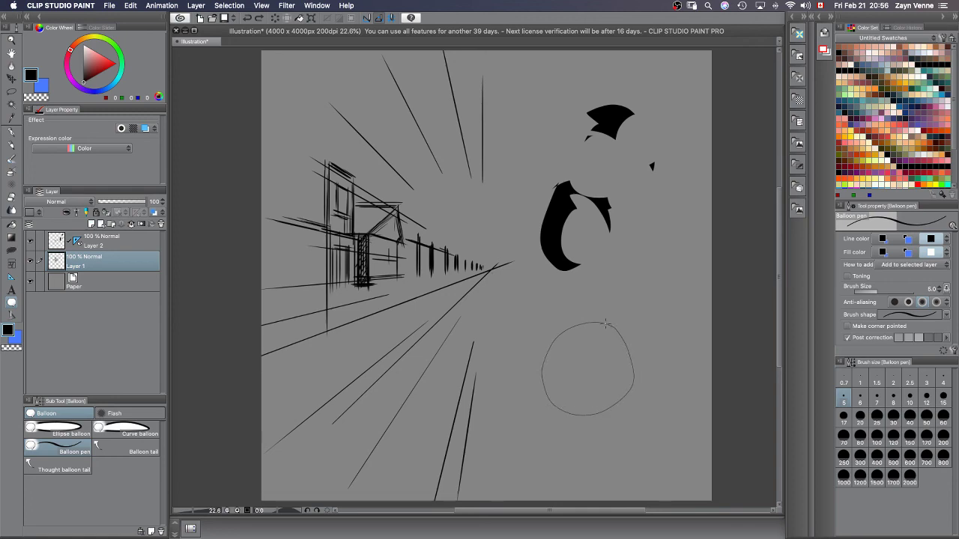
pyautogui.moveTo(607, 324); pyautogui.dragTo(603, 324)
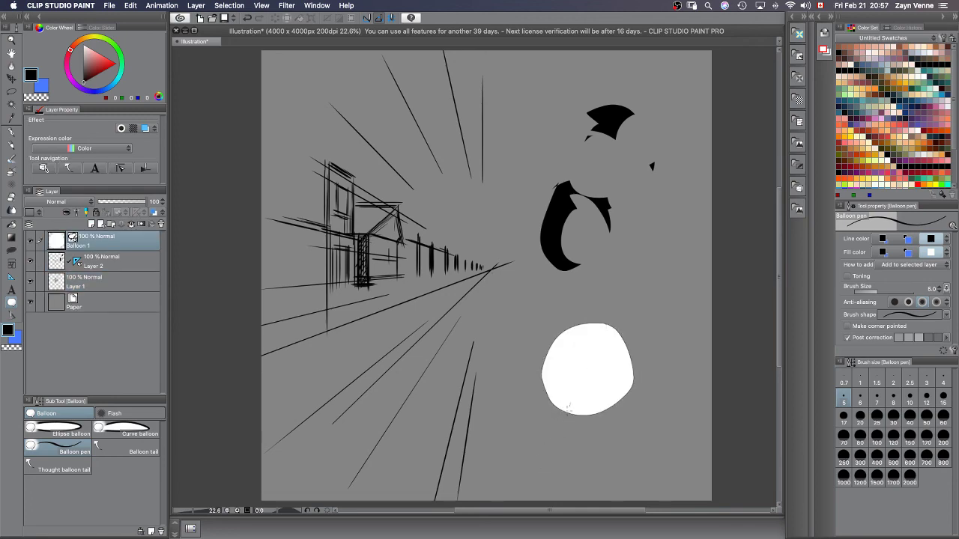
# Try adding a pointed tail to the lower edge of the round balloon with the Balloon tail tool, and undo it.
pyautogui.moveTo(569, 407); pyautogui.dragTo(545, 430)
pyautogui.press('super+z')
pyautogui.click(138, 452)
pyautogui.moveTo(568, 409); pyautogui.dragTo(495, 453)
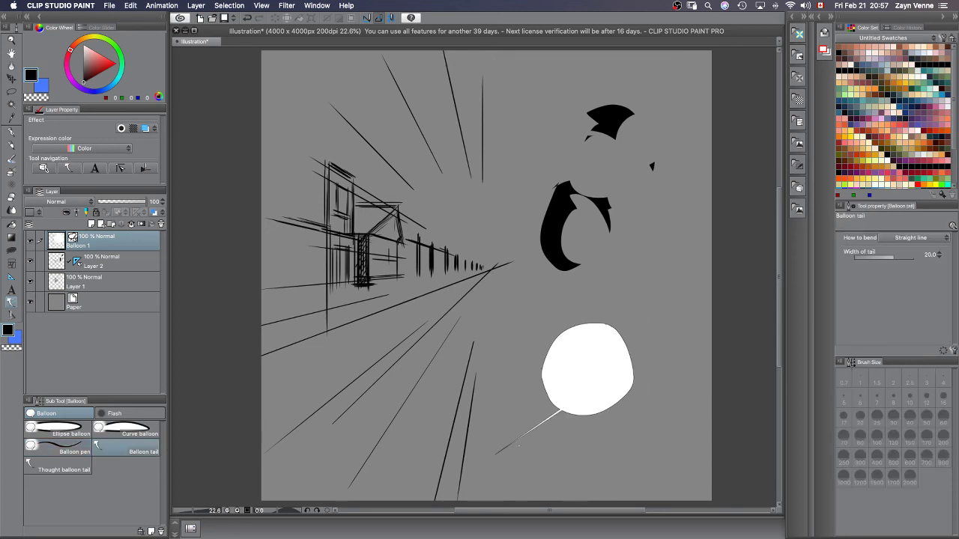
pyautogui.press('super+z')
# Try adding a Thought balloon tail running diagonally down from the round balloon, and undo it.
pyautogui.click(66, 469)
pyautogui.moveTo(567, 401)
pyautogui.mouseDown()
pyautogui.moveTo(535, 445)
pyautogui.moveTo(496, 452)
pyautogui.moveTo(483, 490)
pyautogui.mouseUp()
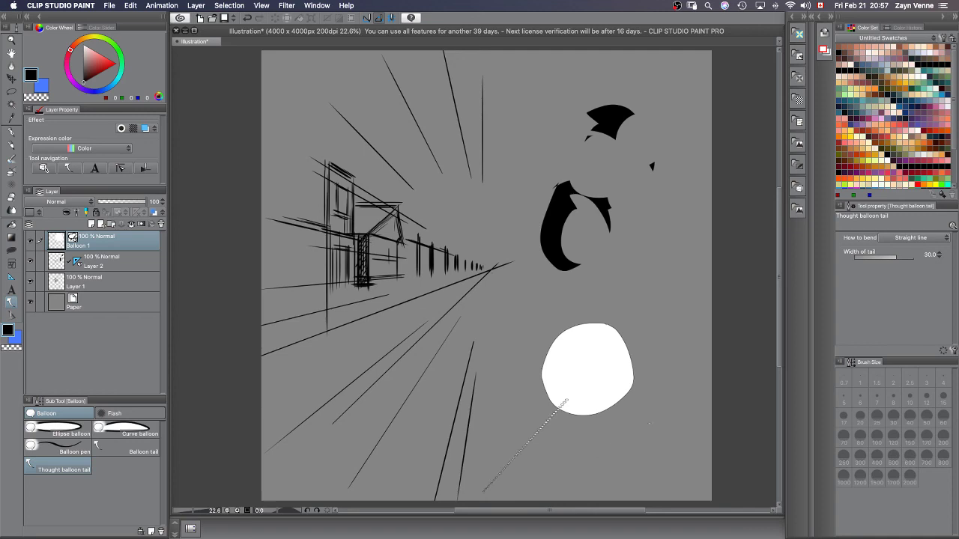
pyautogui.press('super+z')
# Switch to Photoshop and view the waistcoat character illustration at 50% zoom.
pyautogui.moveTo(325, 535)
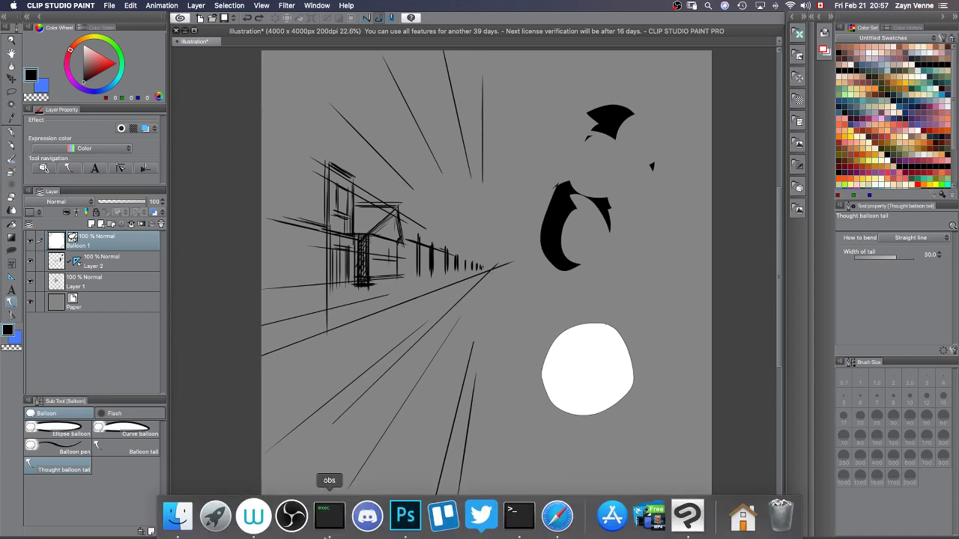
pyautogui.click(405, 525)
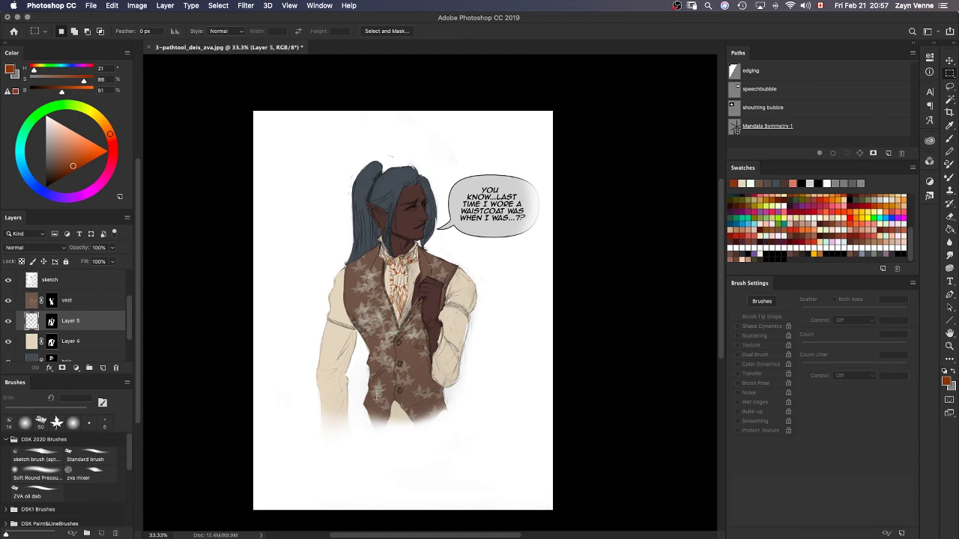
pyautogui.press('h')
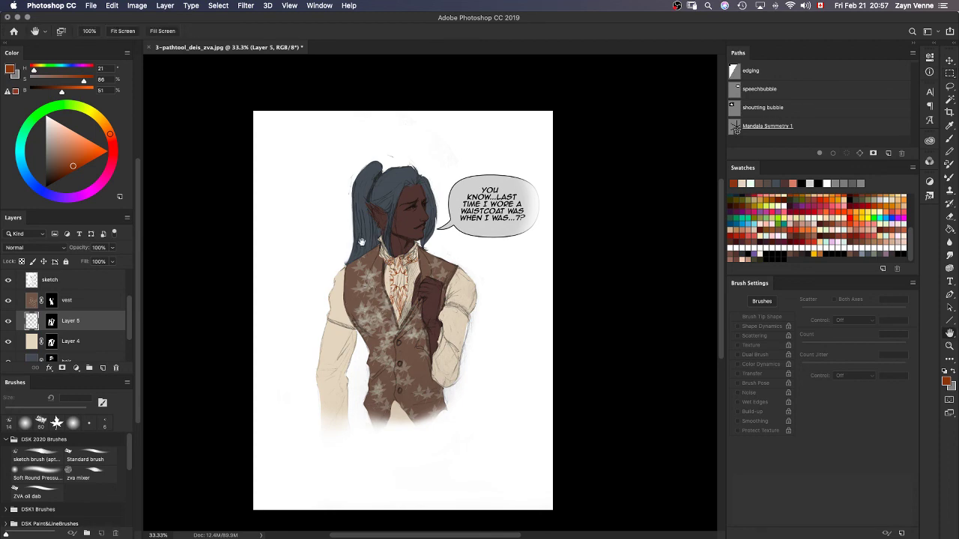
pyautogui.moveTo(420, 249); pyautogui.dragTo(456, 292)
pyautogui.keyDown('super'); pyautogui.click(440, 254); pyautogui.keyUp('super')
pyautogui.scroll(-5, 438, 251)
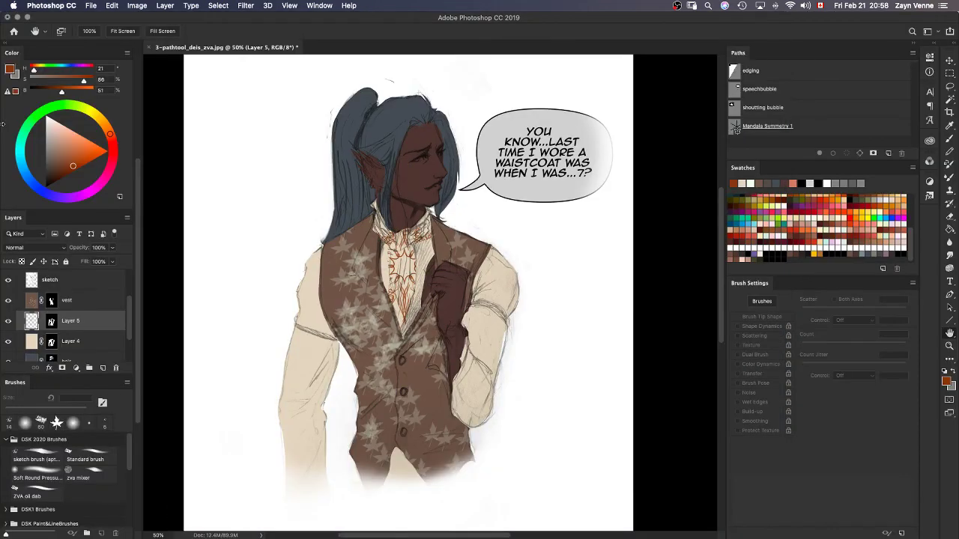
pyautogui.press('super+Tab')
pyautogui.press('super+Tab')
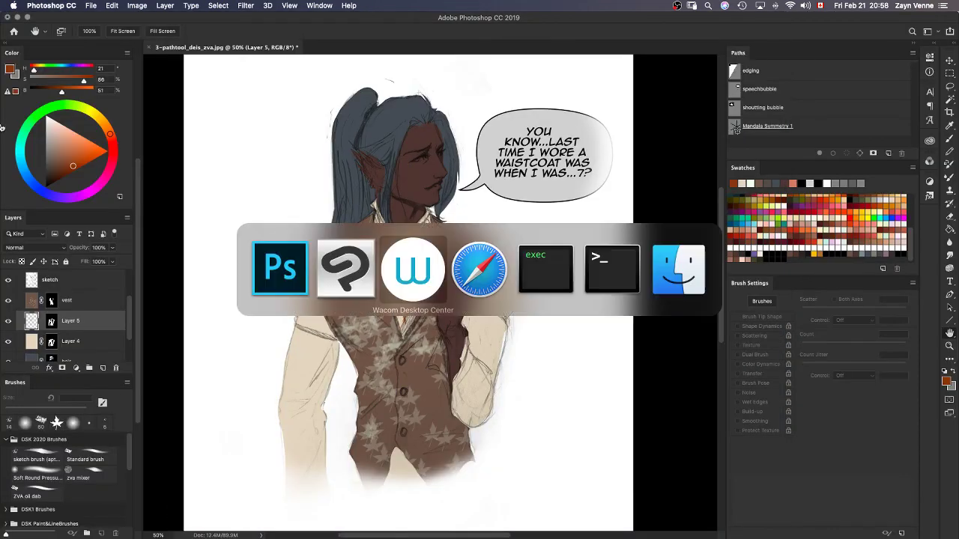
pyautogui.press('super+Tab')
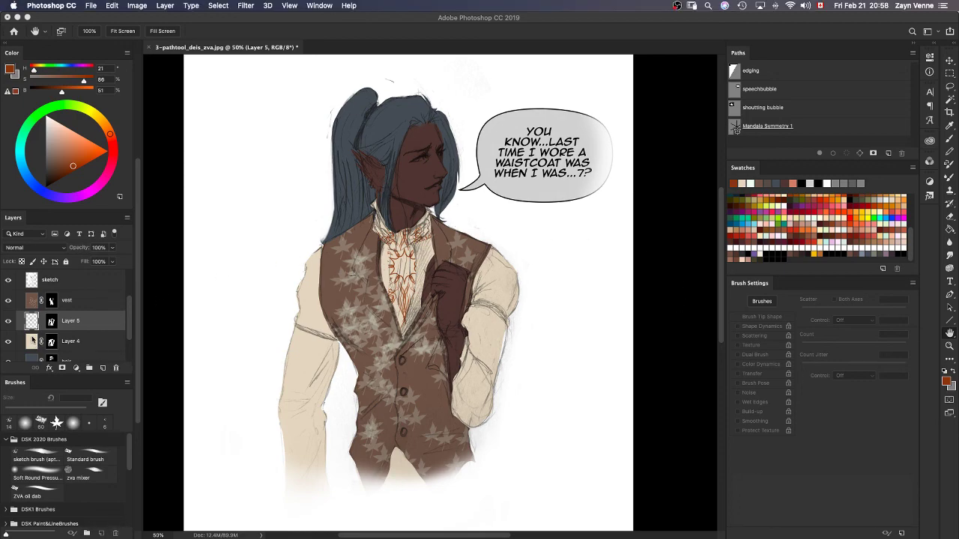
# Make Layer 4 active, choose the sketch brush preset, and switch to the Lasso tool.
pyautogui.click(35, 343)
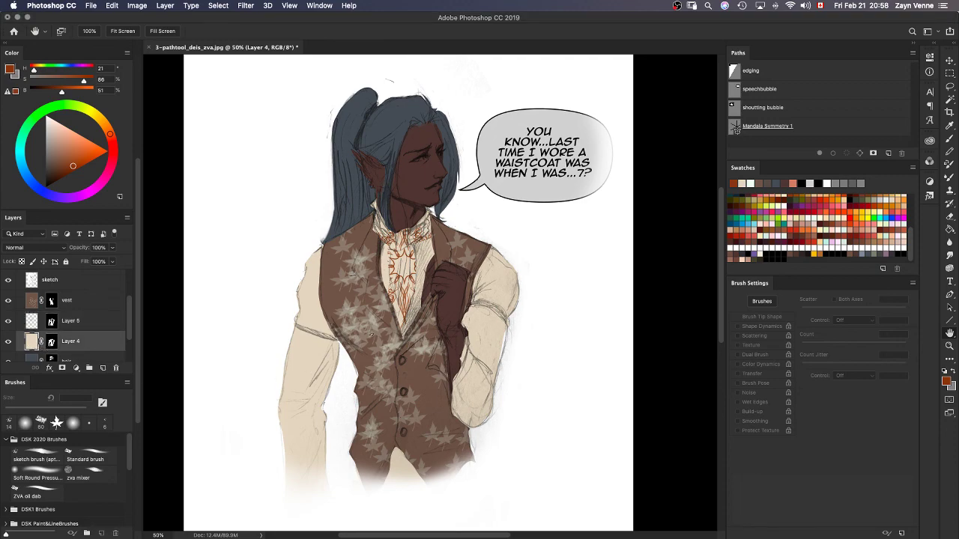
pyautogui.press('b')
pyautogui.click(37, 457)
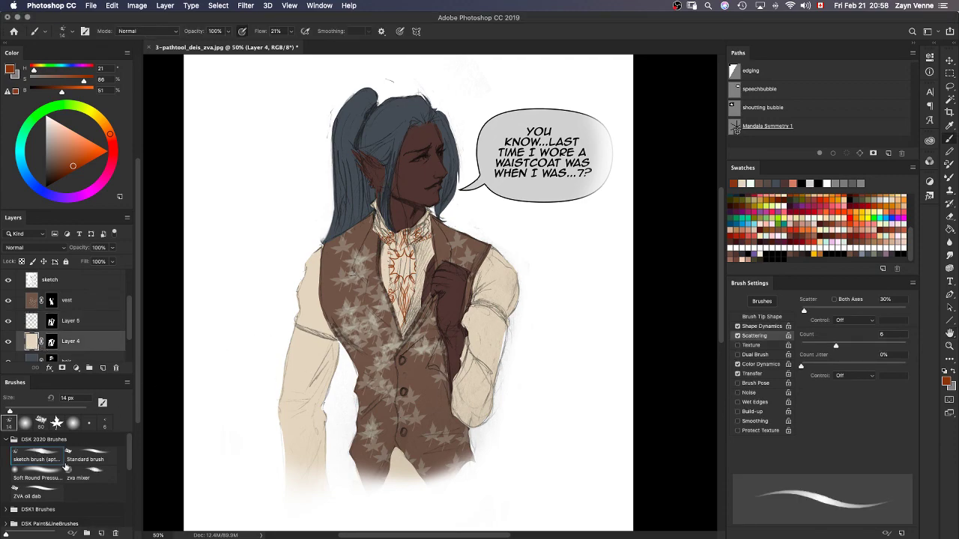
pyautogui.press('l')
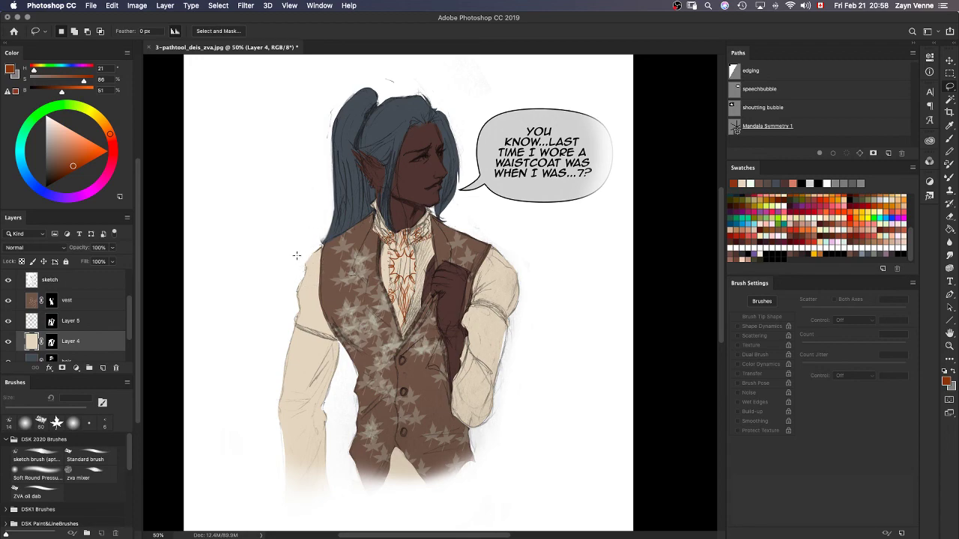
pyautogui.press('super+n')
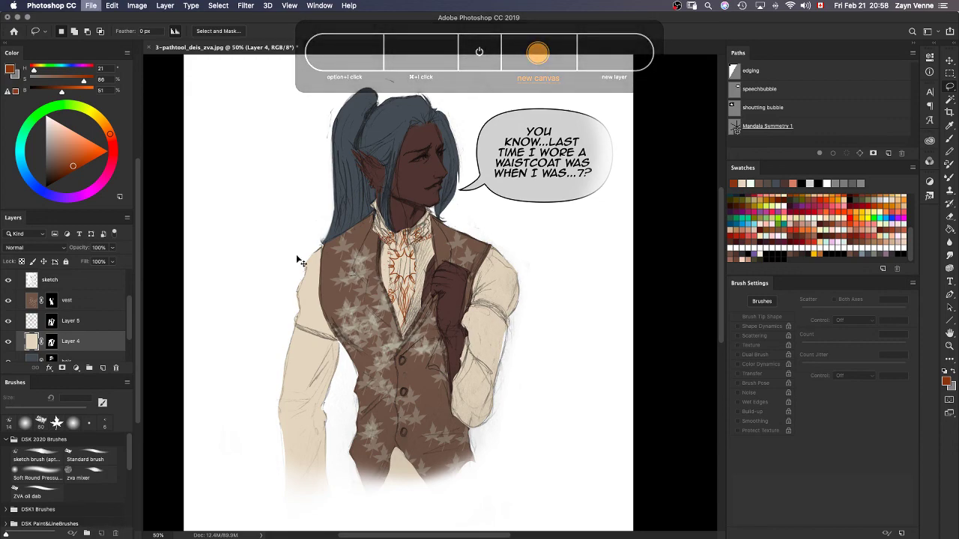
pyautogui.press('Return')
pyautogui.press('super+w')
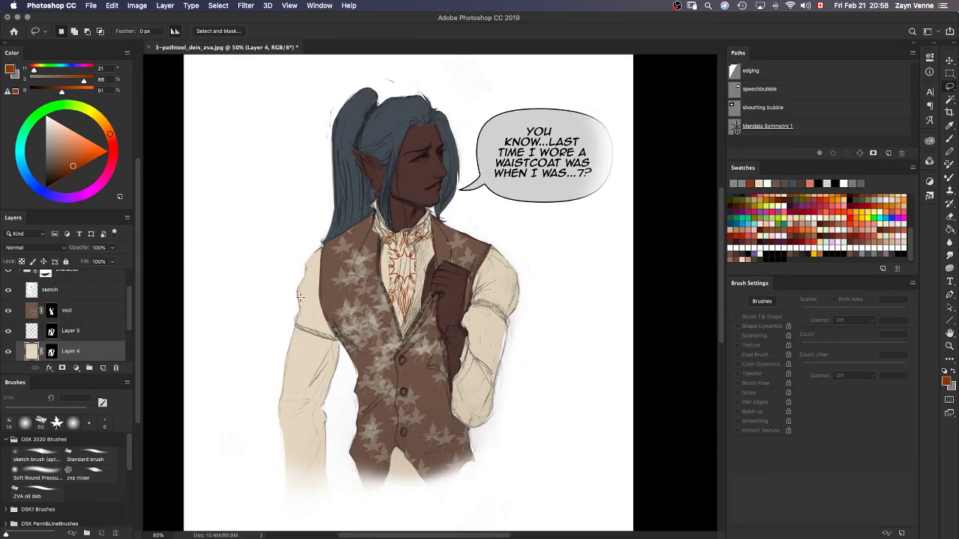
# Lasso several separate areas along the outer edges of both sleeves and between the arm and the waistcoat.
pyautogui.moveTo(303, 261)
pyautogui.mouseDown()
pyautogui.moveTo(319, 292)
pyautogui.moveTo(290, 290)
pyautogui.moveTo(278, 262)
pyautogui.mouseUp()
pyautogui.moveTo(509, 338)
pyautogui.mouseDown()
pyautogui.moveTo(489, 385)
pyautogui.moveTo(495, 404)
pyautogui.moveTo(543, 268)
pyautogui.moveTo(517, 275)
pyautogui.mouseUp()
pyautogui.moveTo(328, 329); pyautogui.dragTo(347, 359)
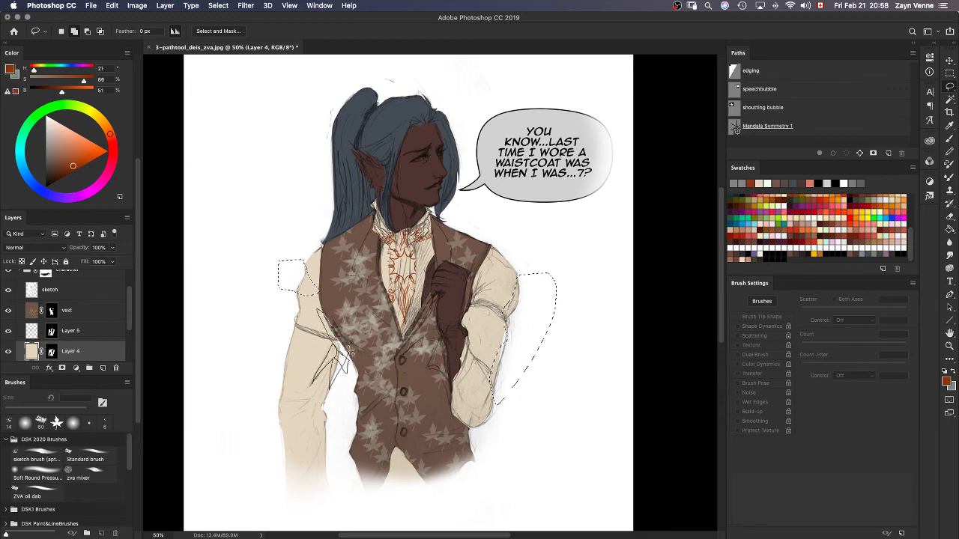
pyautogui.moveTo(349, 350); pyautogui.dragTo(346, 361)
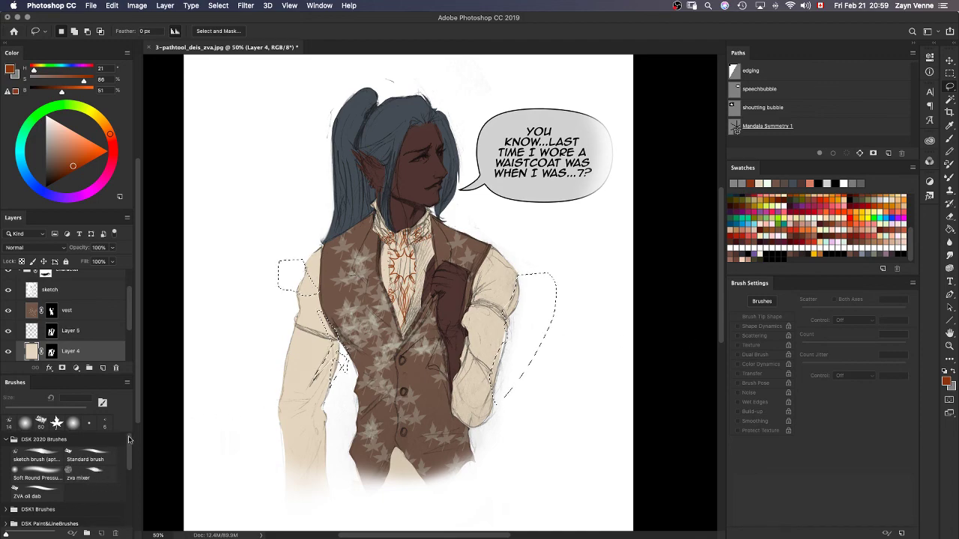
# Look through the brush presets down to the Special Effects Brushes folder, and clear the lasso selection.
pyautogui.scroll(-2, 129, 458)
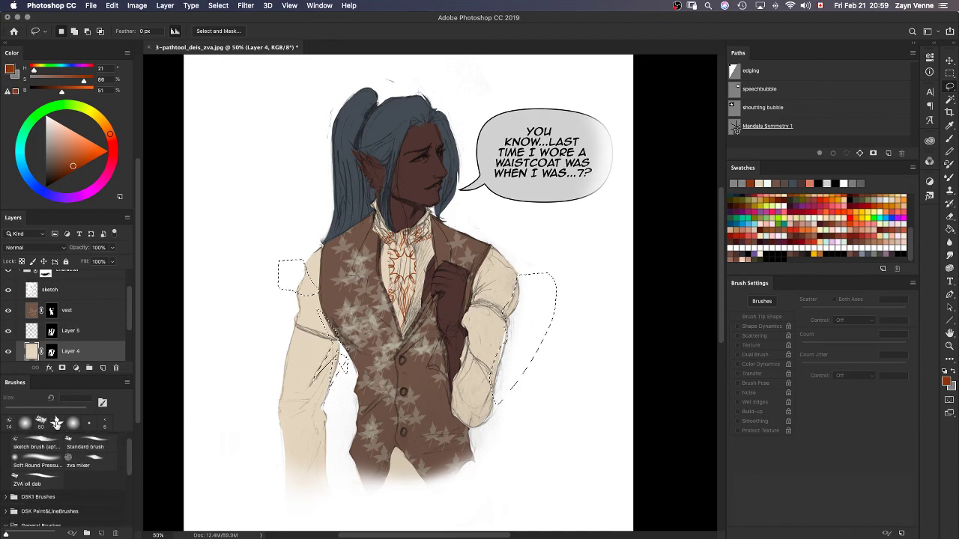
pyautogui.moveTo(130, 468); pyautogui.dragTo(145, 522)
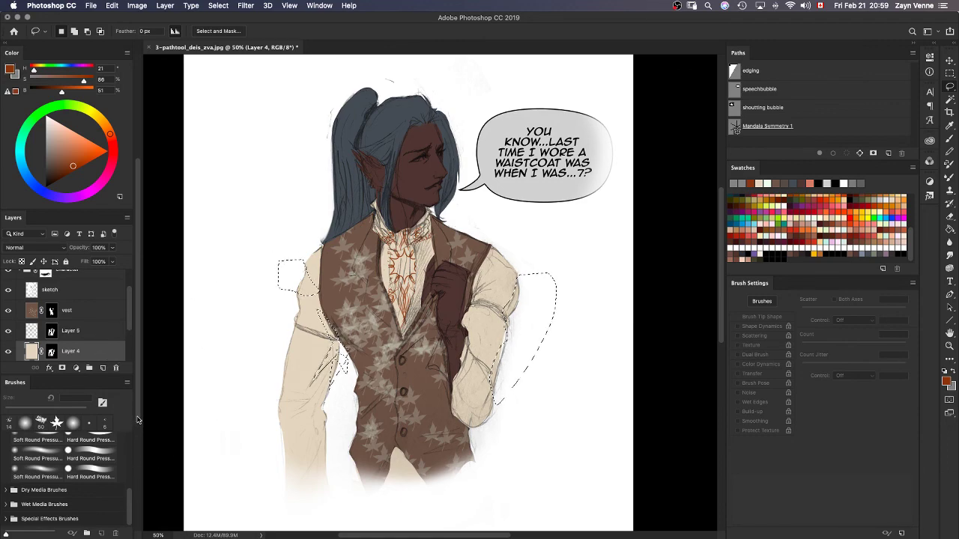
pyautogui.moveTo(129, 509); pyautogui.dragTo(131, 440)
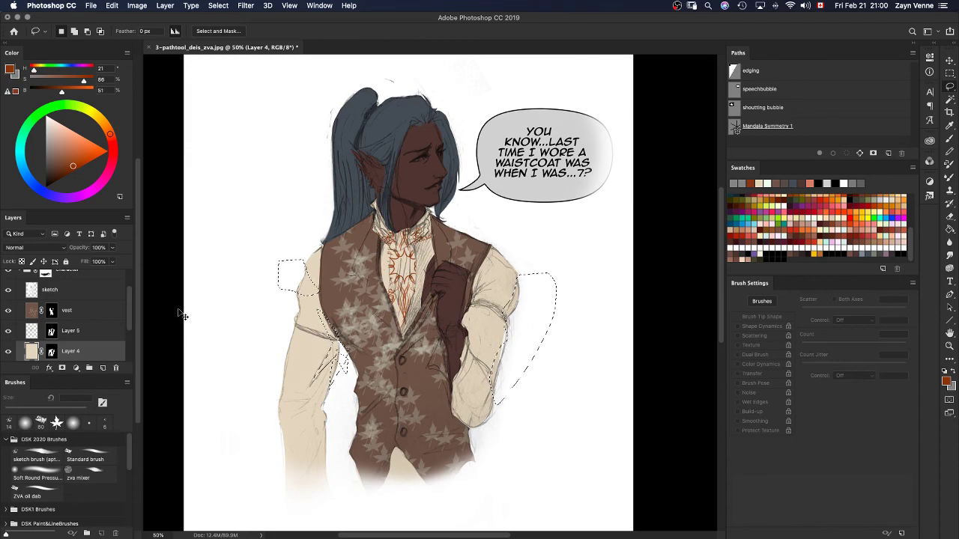
pyautogui.press('super+d')
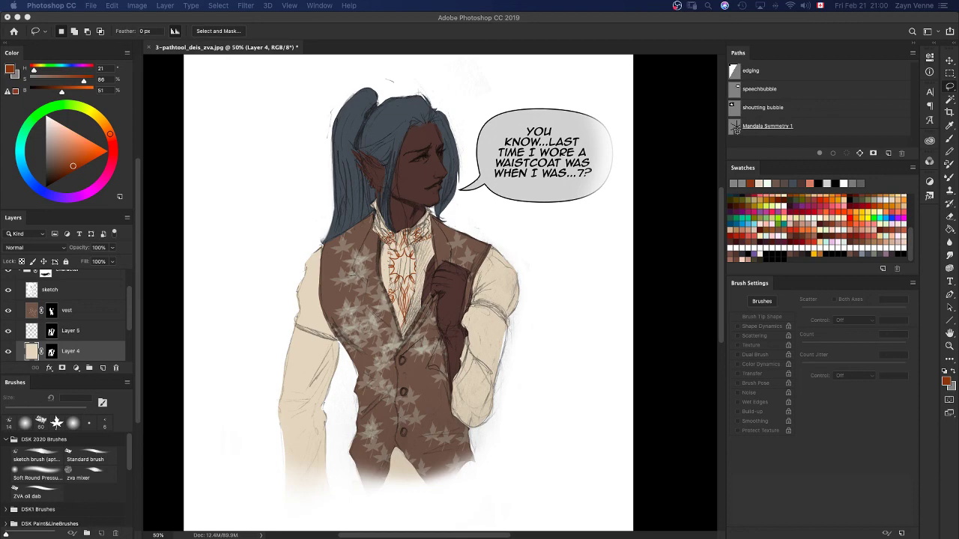